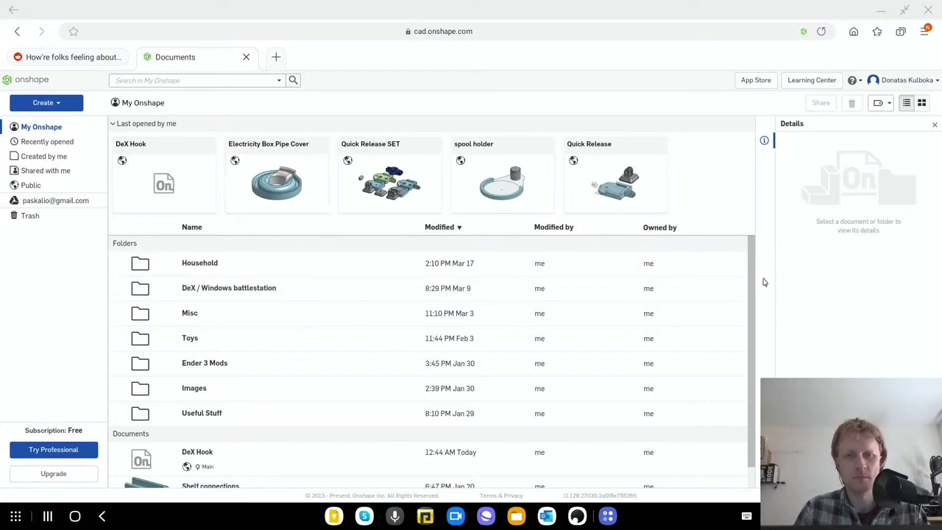
# - Open the DeX Hook document from My Onshape
pyautogui.doubleClick(153, 173)
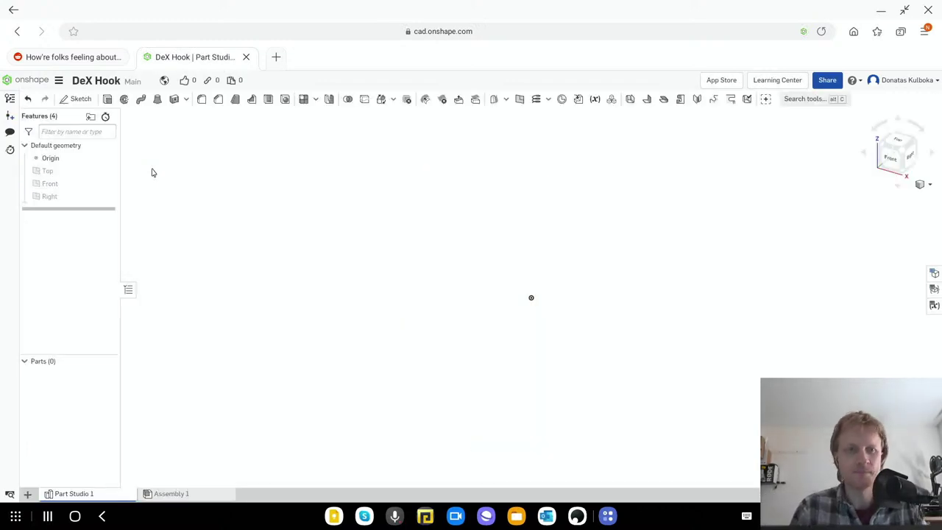
pyautogui.press('F11')
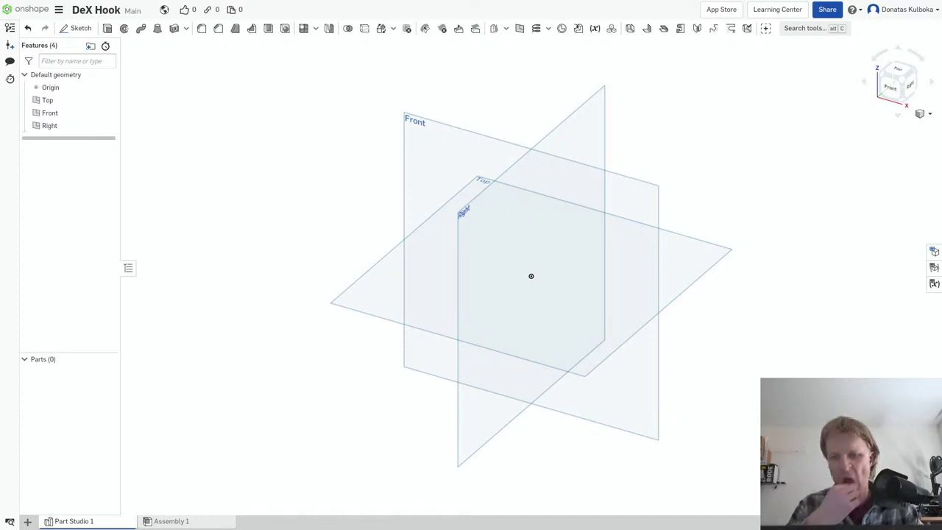
pyautogui.press('F11')
pyautogui.press('super')
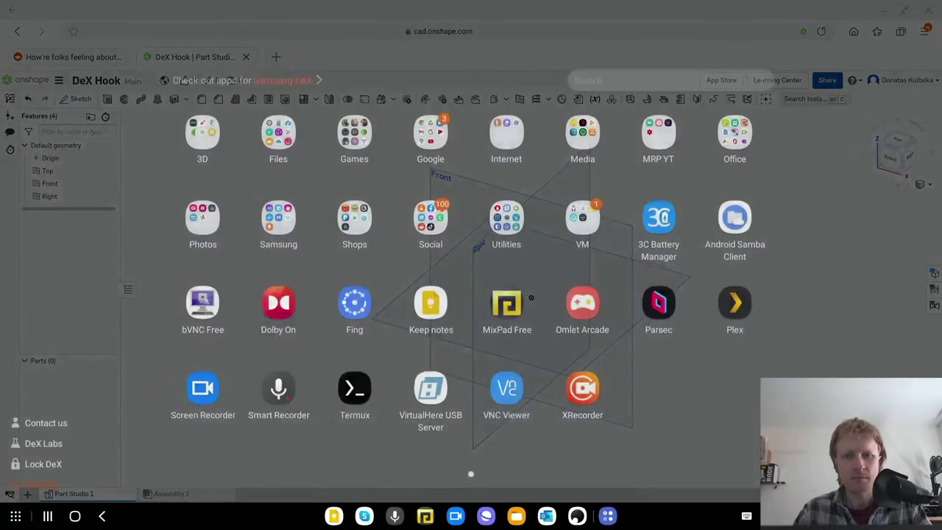
pyautogui.press('Escape')
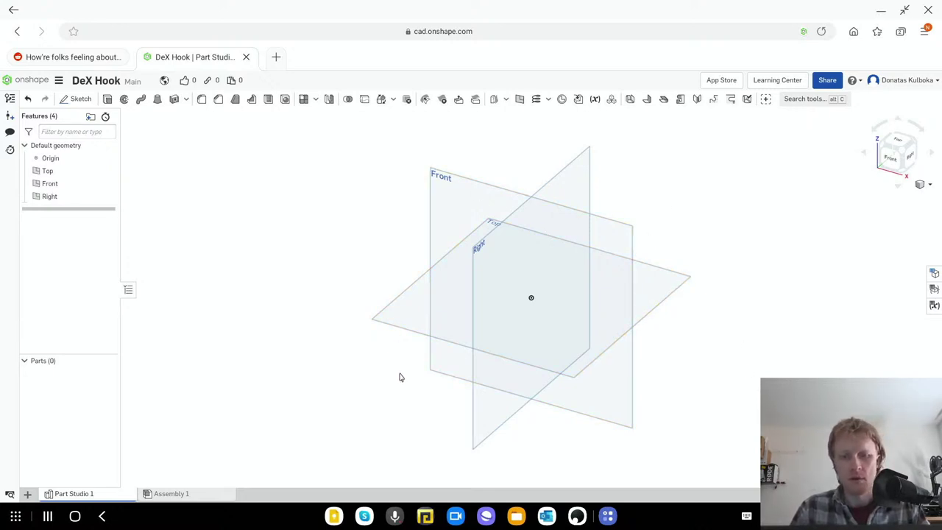
# - Go to youtube.com in a new browser tab
pyautogui.click(279, 57)
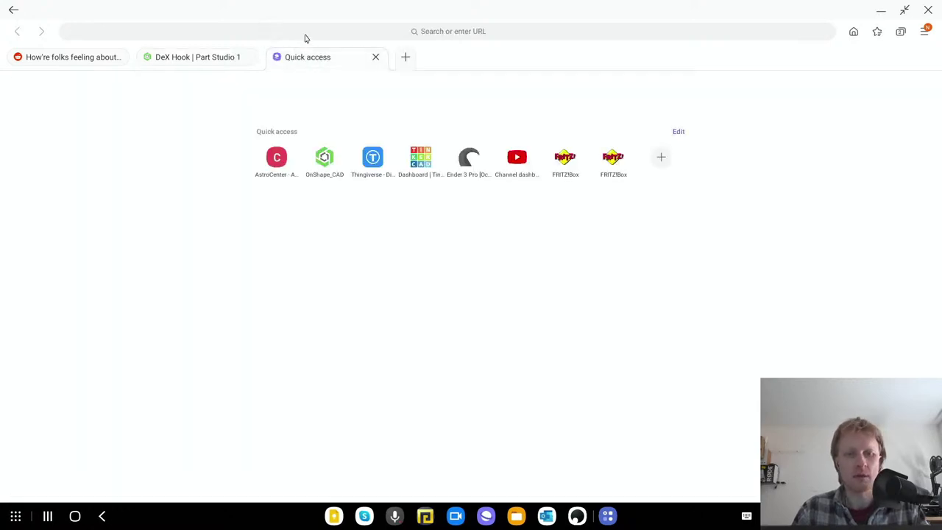
pyautogui.click(304, 37)
pyautogui.write('yiutu')
pyautogui.press('BackSpace')
pyautogui.press('BackSpace')
pyautogui.press('BackSpace')
pyautogui.press('BackSpace')
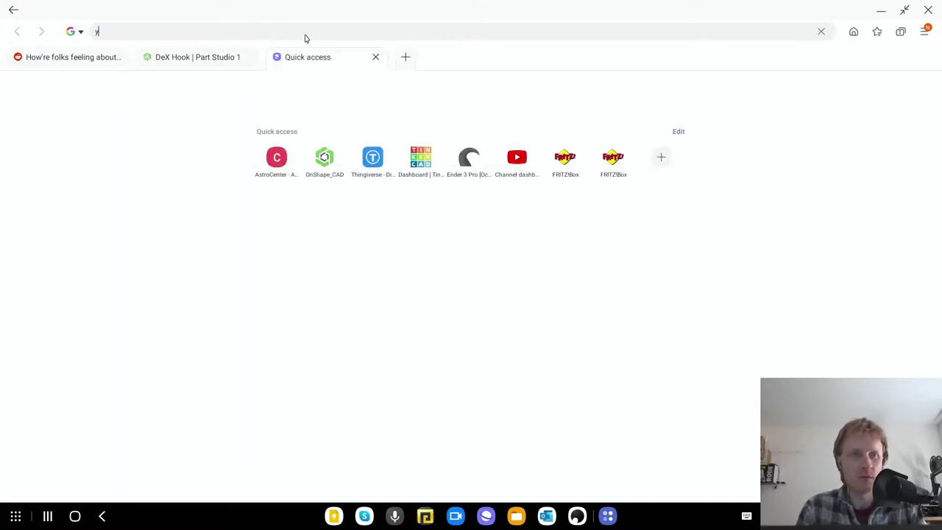
pyautogui.write('outube.com')
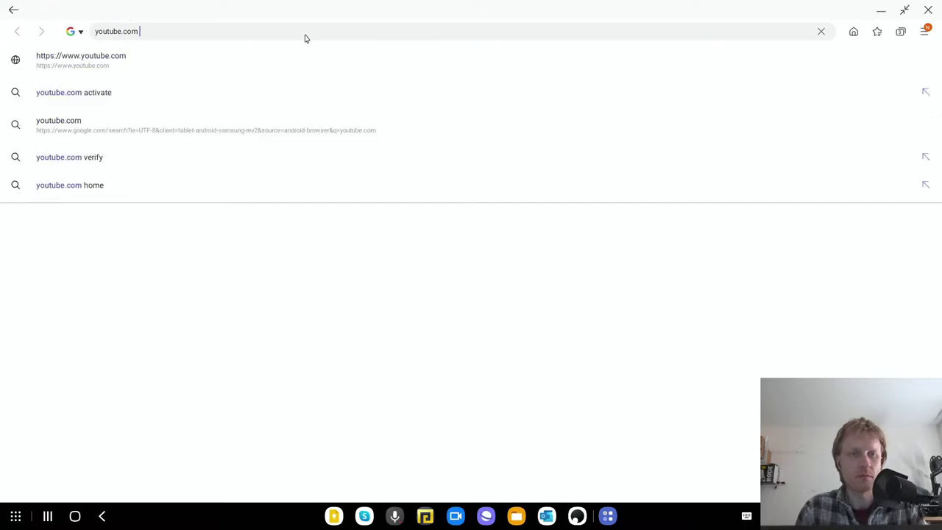
pyautogui.press('Return')
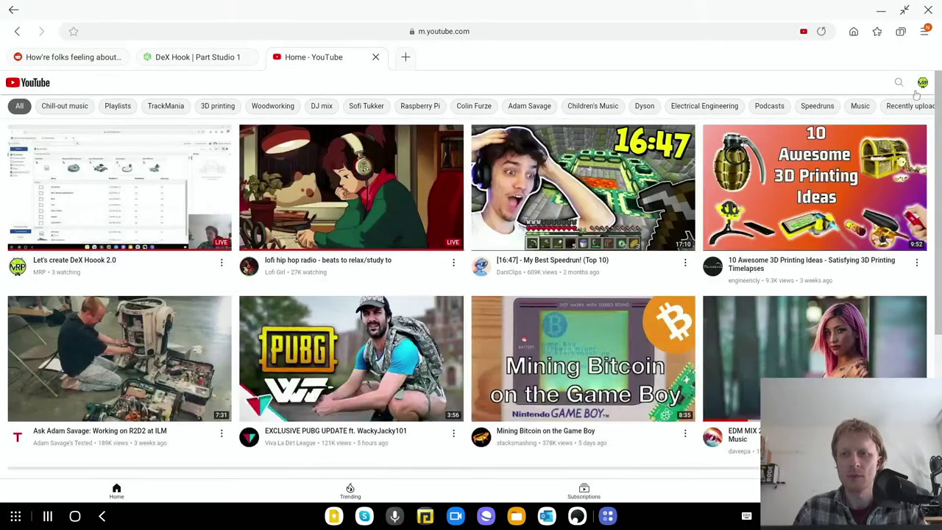
# - Search YouTube for 'mrp dex' and open the MRP channel result
pyautogui.click(899, 82)
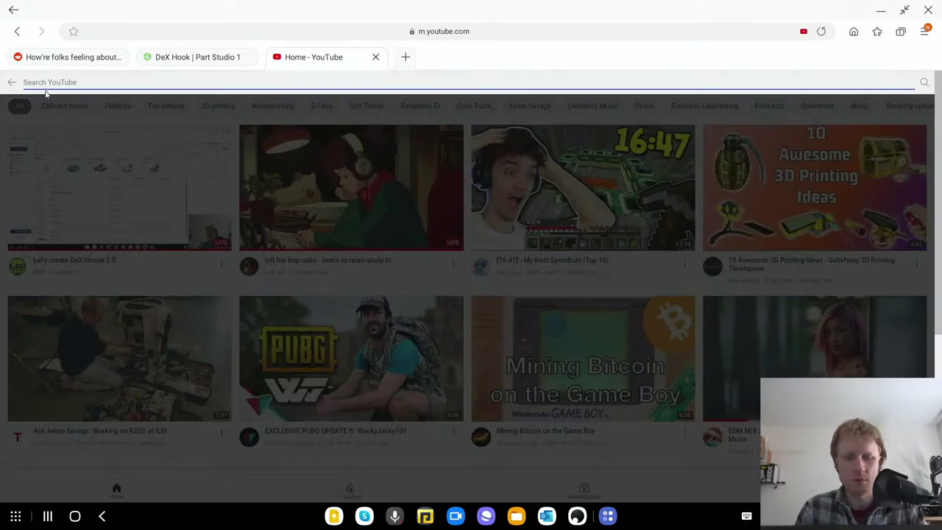
pyautogui.write('mrp dex')
pyautogui.press('Return')
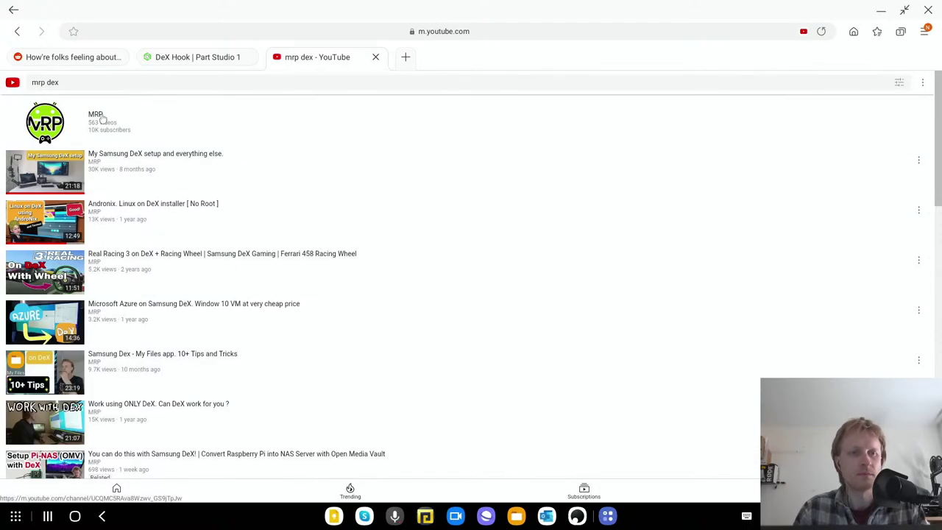
pyautogui.click(101, 118)
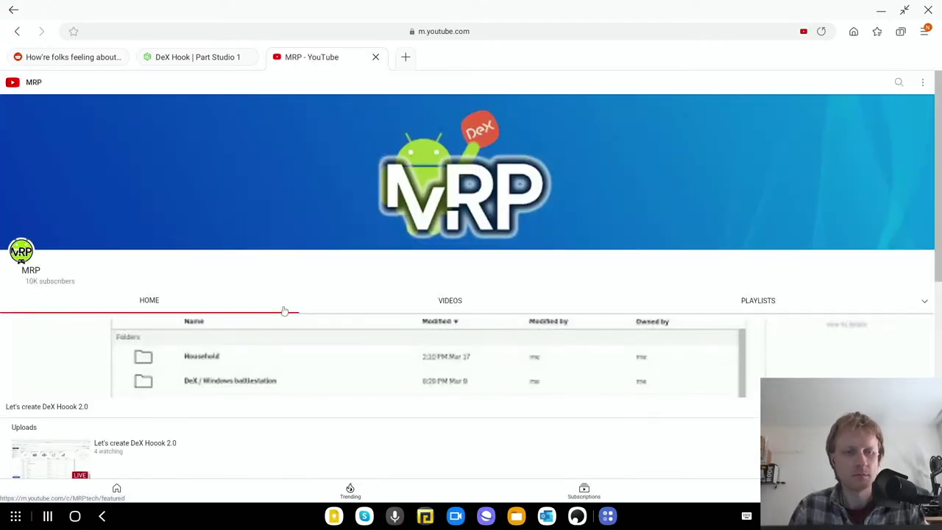
pyautogui.scroll(-2, 223, 452)
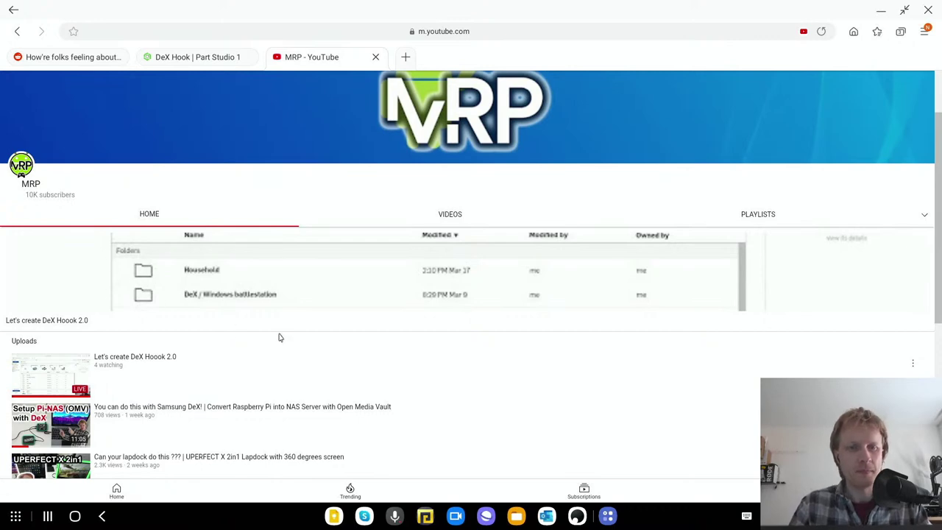
pyautogui.scroll(-2, 291, 344)
pyautogui.scroll(-2, 322, 341)
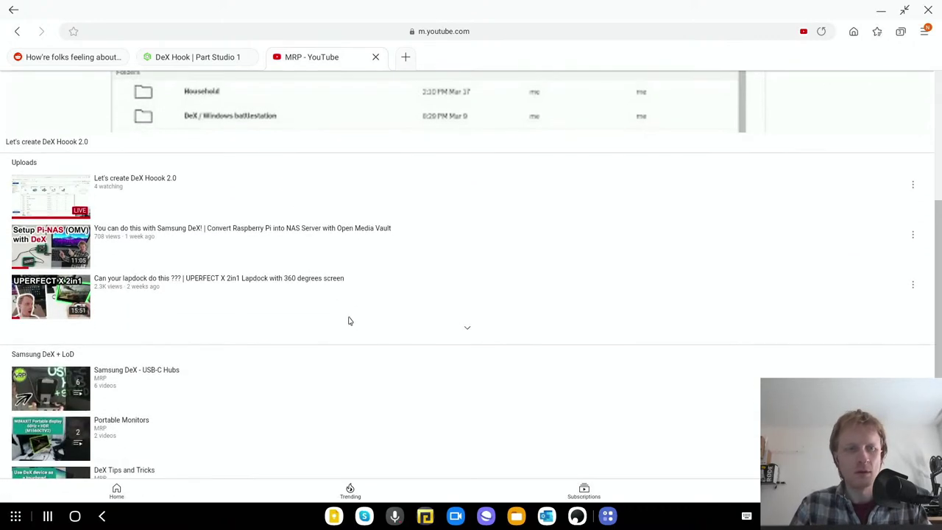
pyautogui.scroll(5, 350, 316)
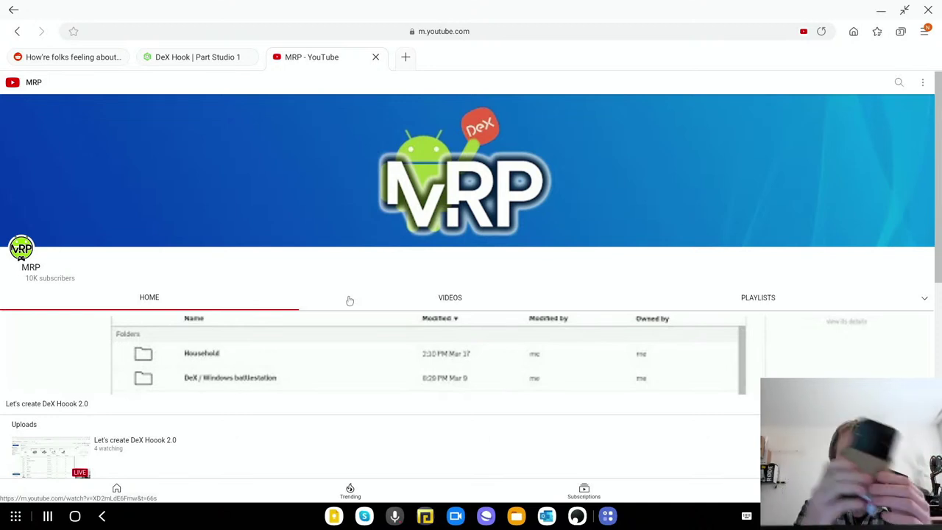
# - Switch to the 'DeX Hook | Part Studio 1' browser tab
pyautogui.click(197, 60)
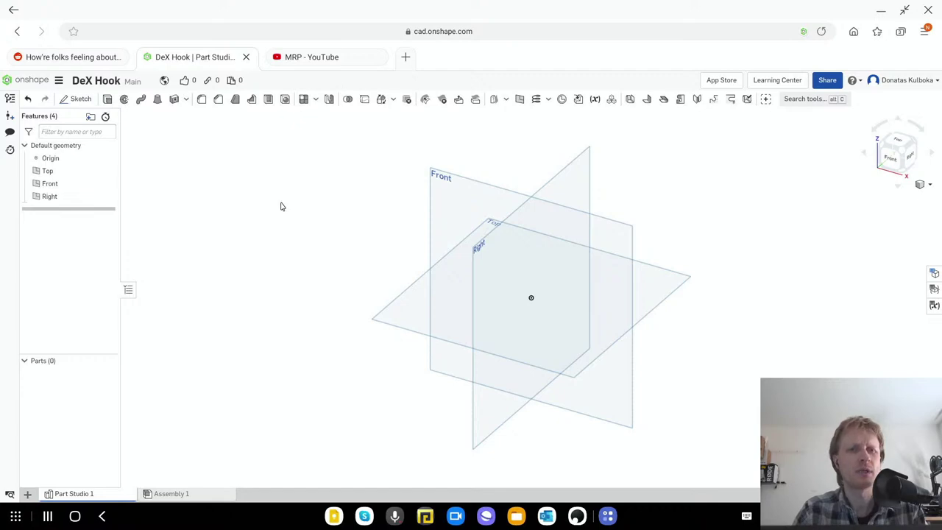
pyautogui.click(302, 58)
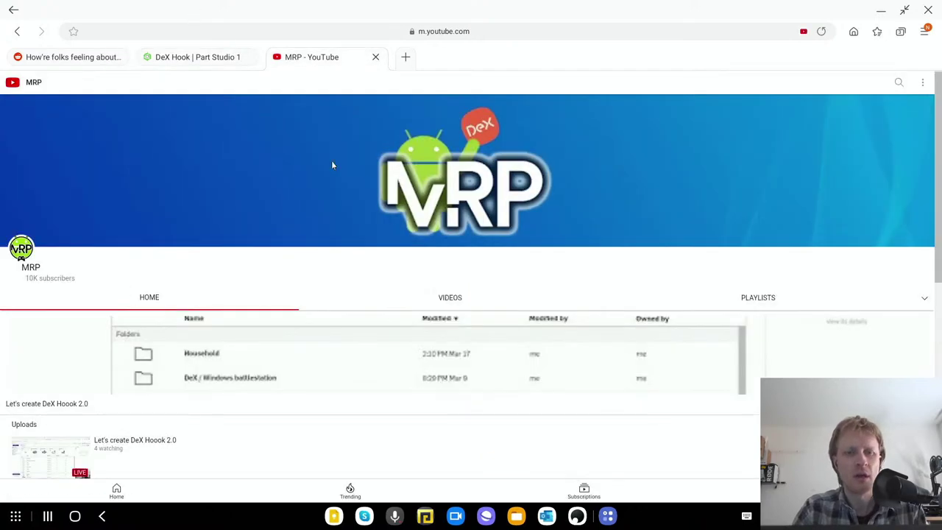
pyautogui.scroll(-3, 445, 305)
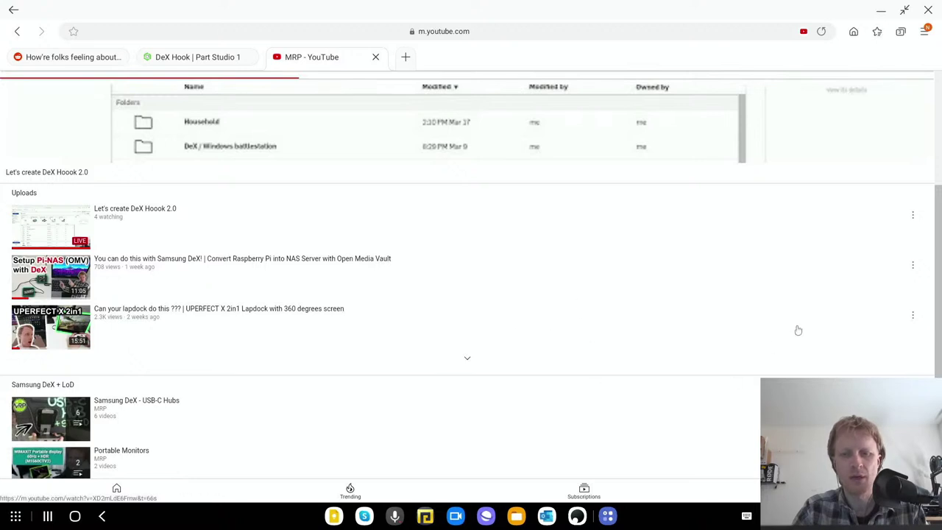
pyautogui.click(919, 197)
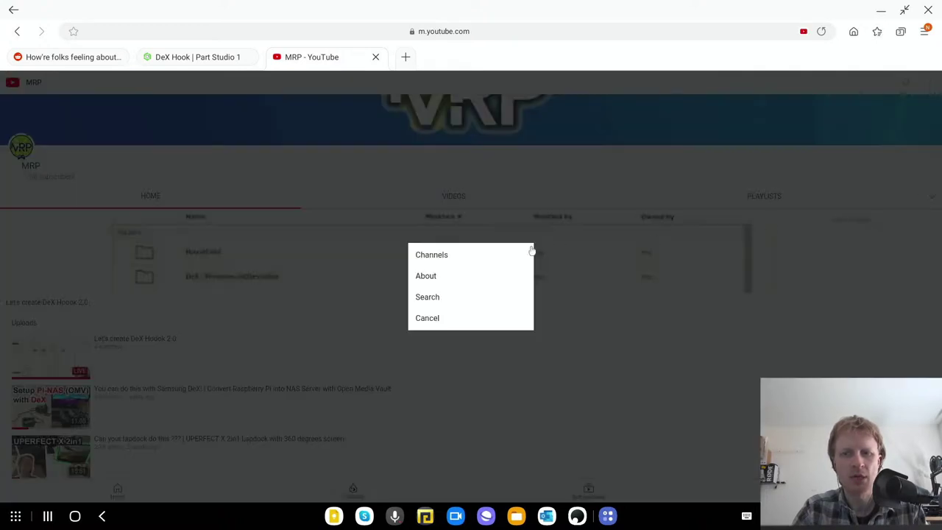
pyautogui.click(431, 322)
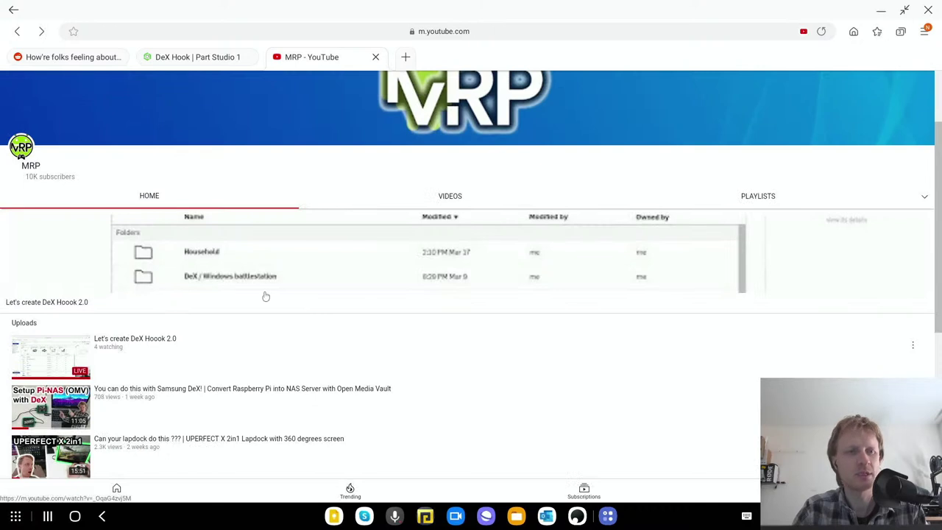
pyautogui.scroll(3, 266, 296)
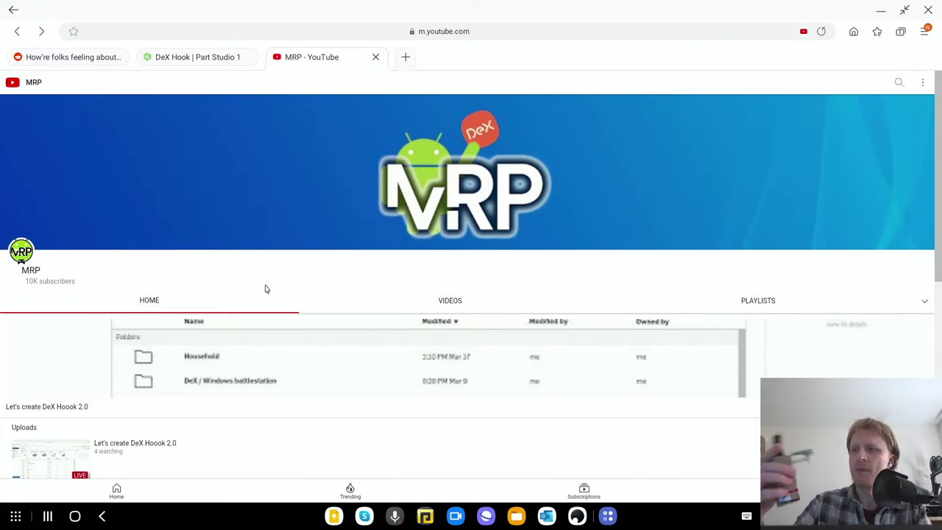
pyautogui.click(231, 64)
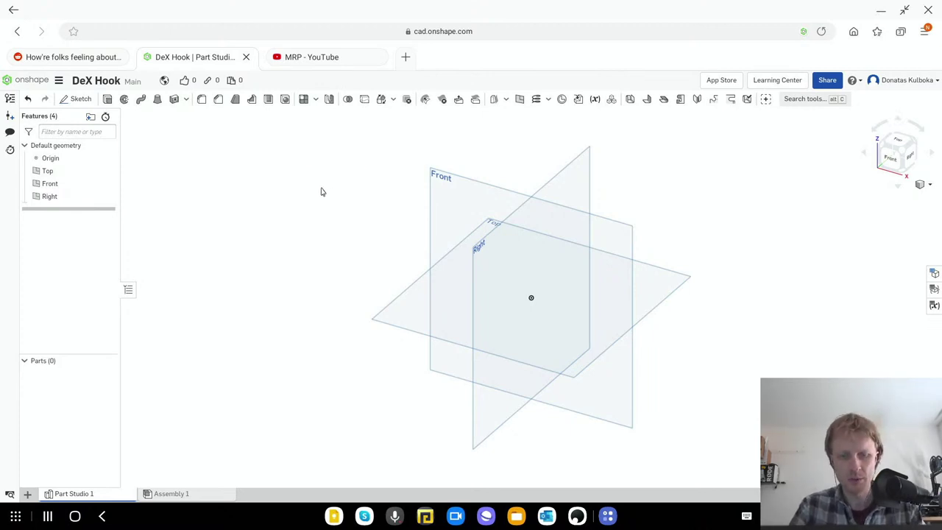
# - Go full screen and orbit the view to inspect the Top, Front and Right planes
pyautogui.press('F11')
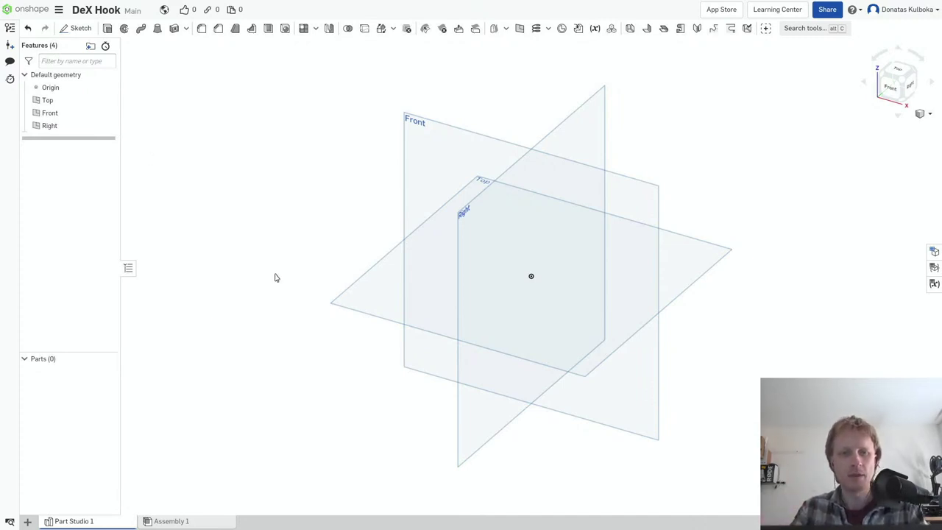
pyautogui.moveTo(272, 260)
pyautogui.mouseDown(button='right')
pyautogui.moveTo(370, 330)
pyautogui.moveTo(328, 309)
pyautogui.moveTo(615, 201)
pyautogui.moveTo(351, 269)
pyautogui.mouseUp(button='right')
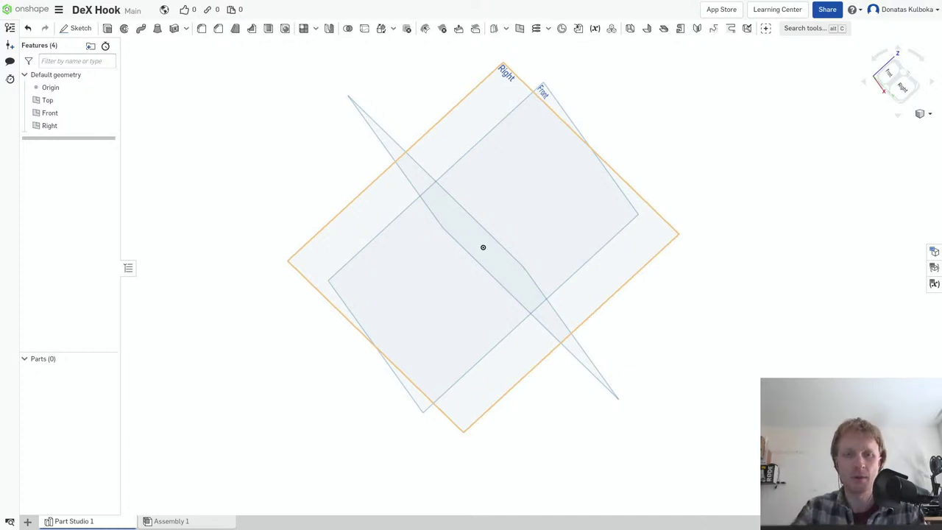
# - Hide all planes except Top and view it straight on, rotated upright
pyautogui.press('p')
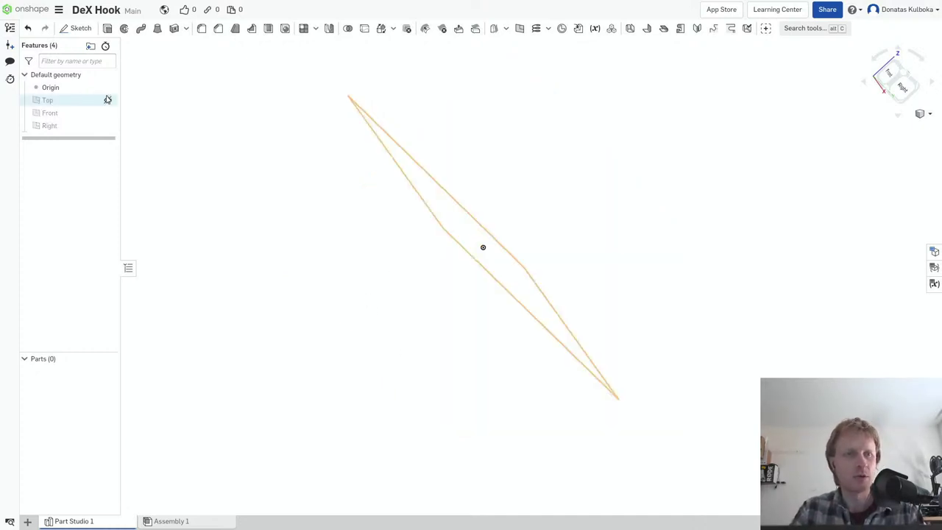
pyautogui.click(107, 99)
pyautogui.hotkey('shift', '5')
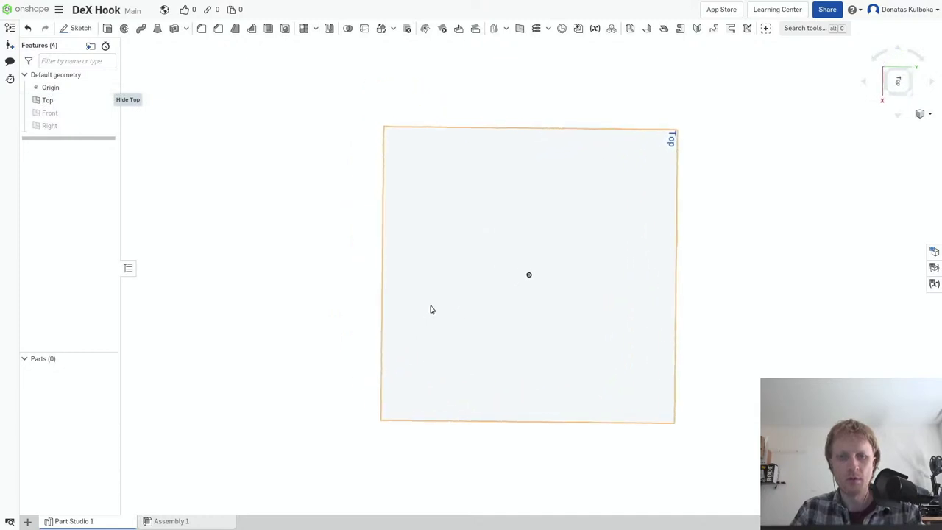
pyautogui.click(882, 60)
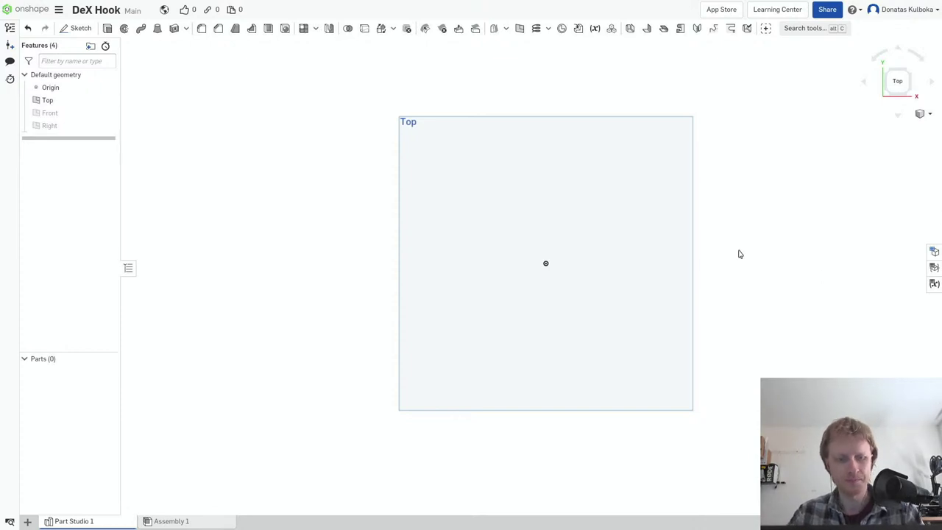
# - Sketch on the Top plane a rectangle centred on the origin with width 83
pyautogui.hotkey('shift', 's')
pyautogui.click(621, 280)
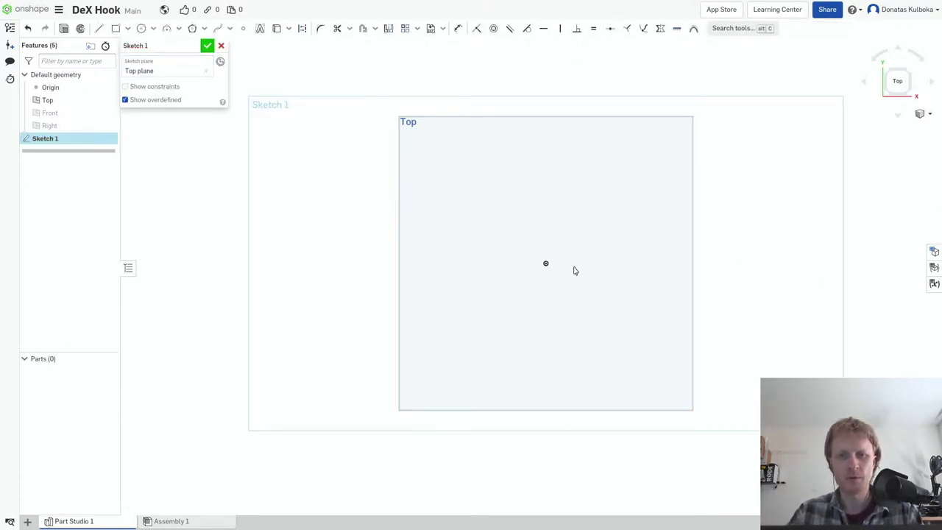
pyautogui.press('g')
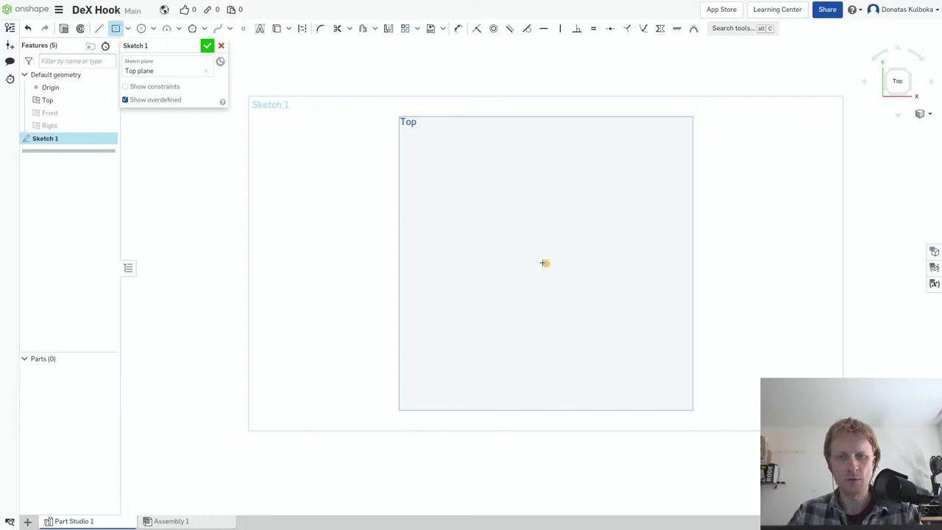
pyautogui.click(545, 263)
pyautogui.click(628, 224)
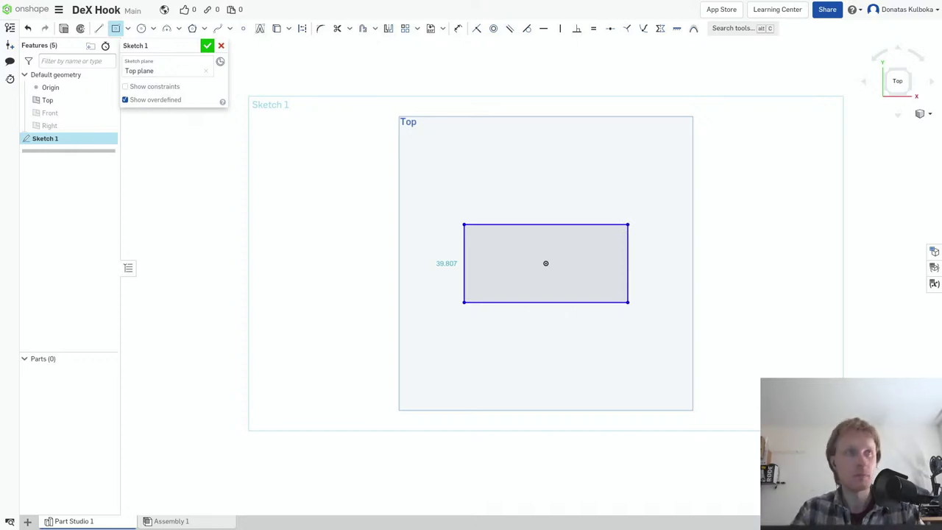
pyautogui.write('83')
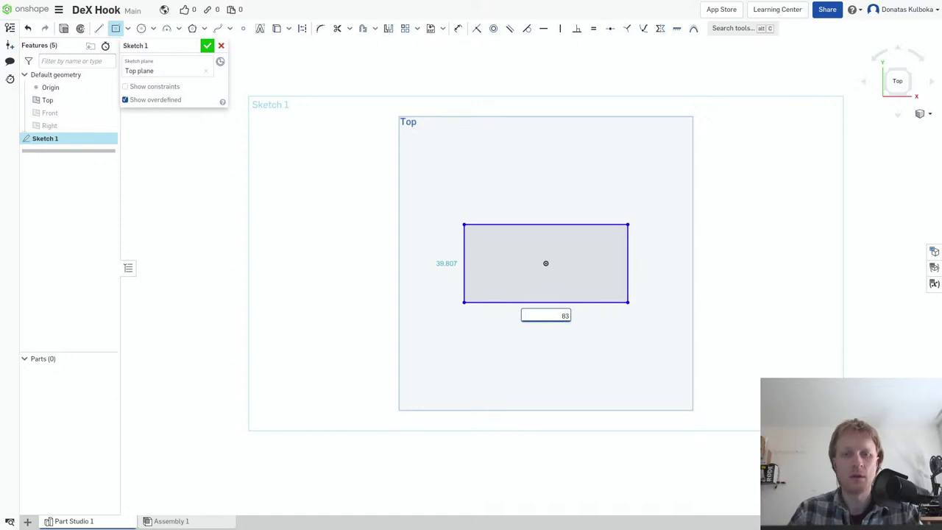
pyautogui.press('Tab')
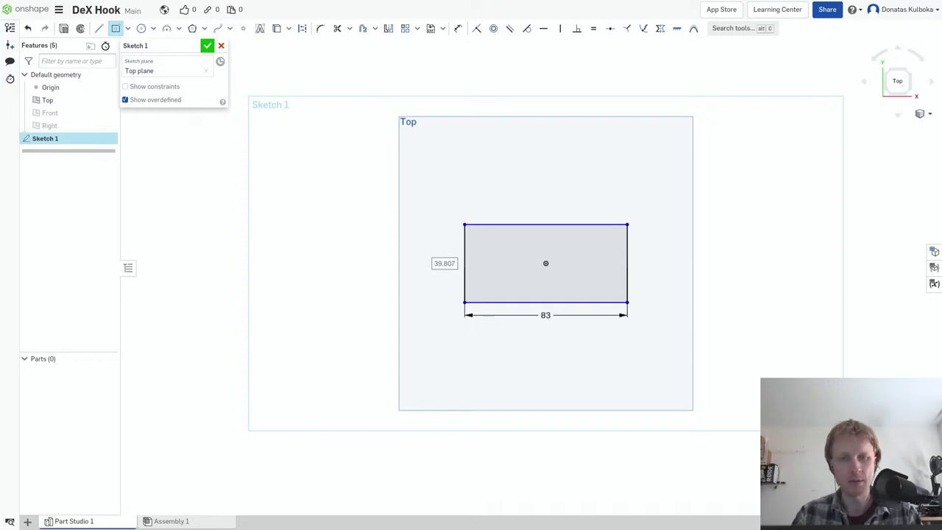
# - Enter 36 as the rectangle's height
pyautogui.write('36')
pyautogui.press('Return')
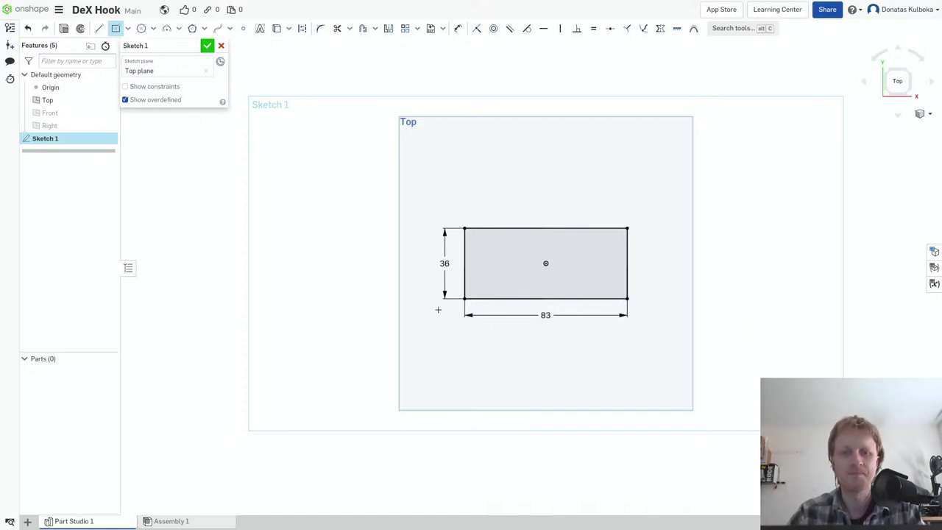
# - Edit the rectangle dimensions to 87 wide and 40 tall
pyautogui.press('d')
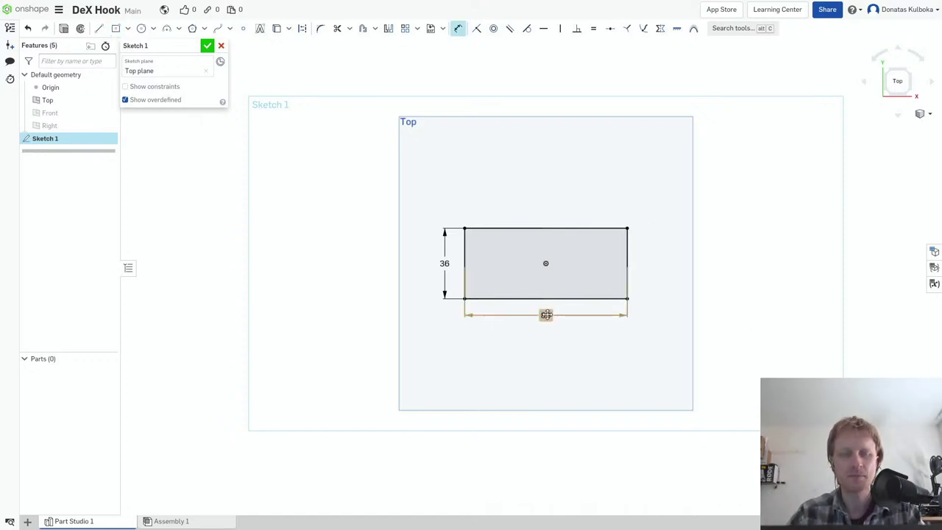
pyautogui.click(545, 315)
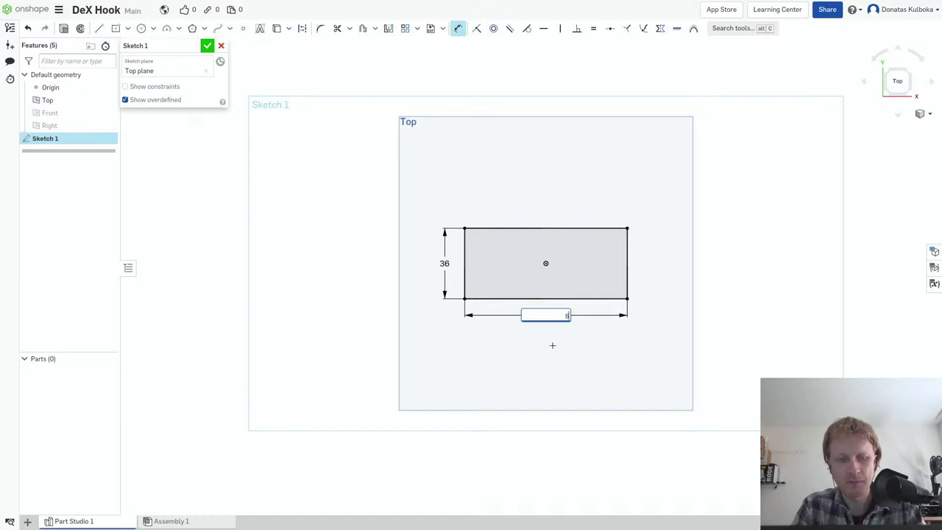
pyautogui.write('83-4')
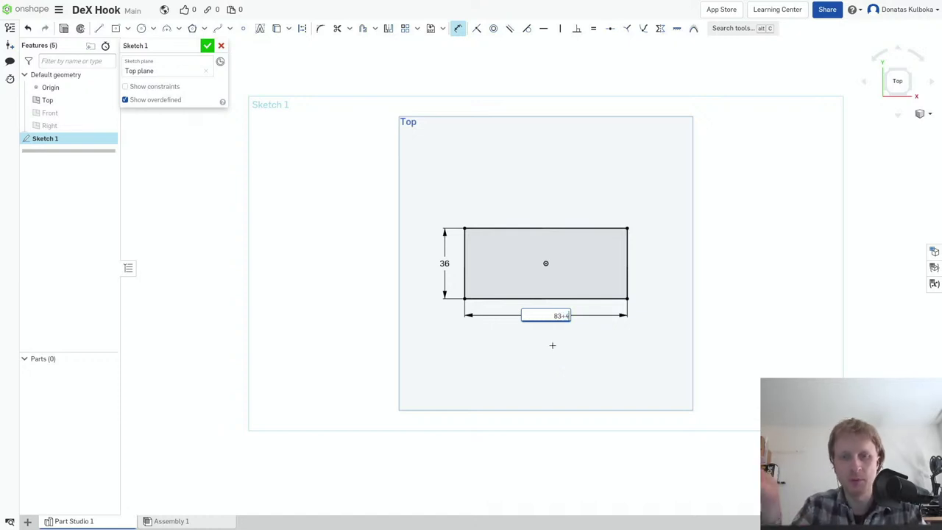
pyautogui.press('Return')
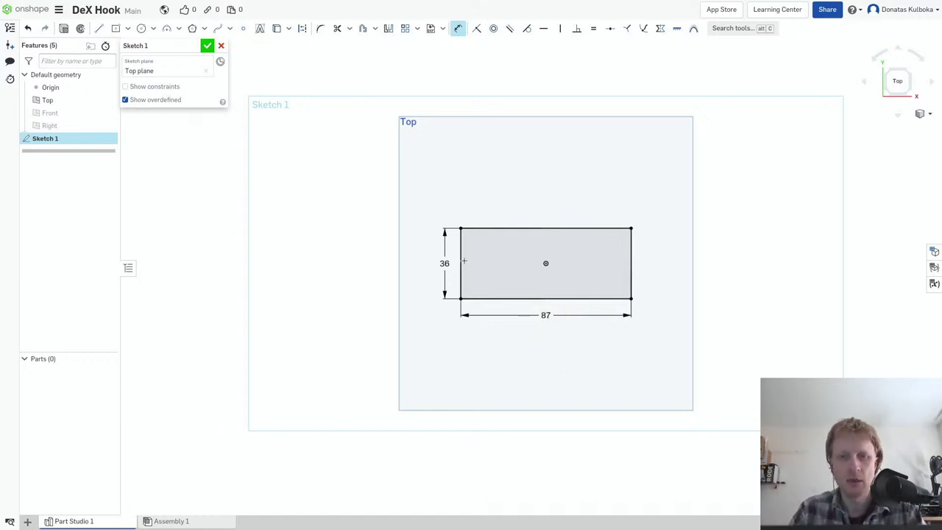
pyautogui.doubleClick(445, 263)
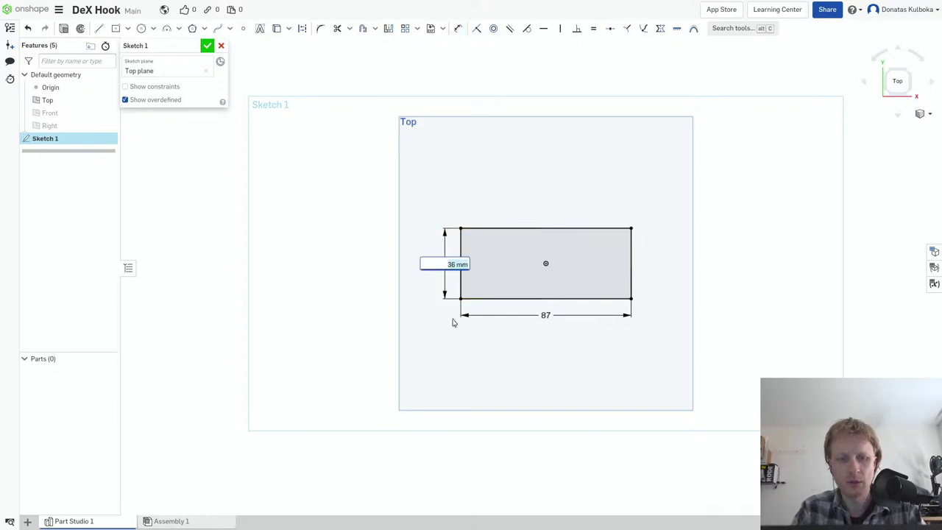
pyautogui.press('BackSpace')
pyautogui.write('36')
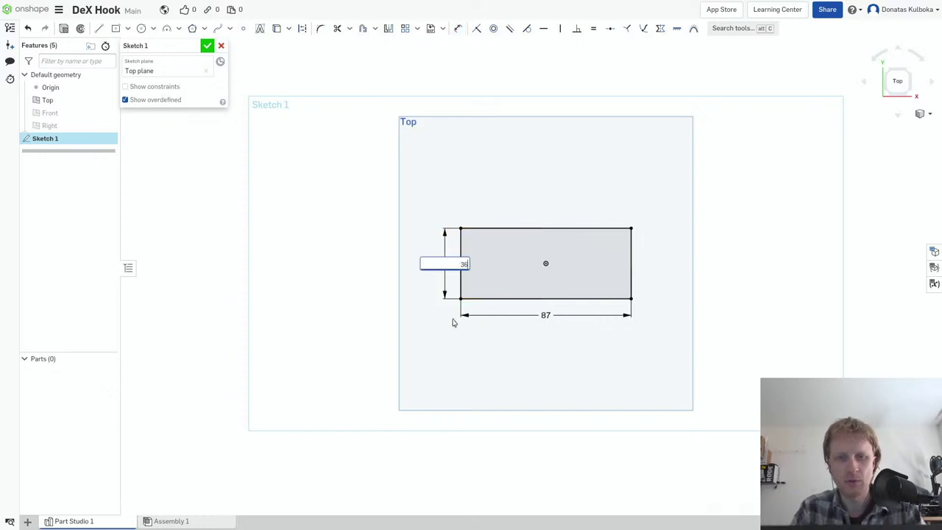
pyautogui.write('++4')
pyautogui.press('Return')
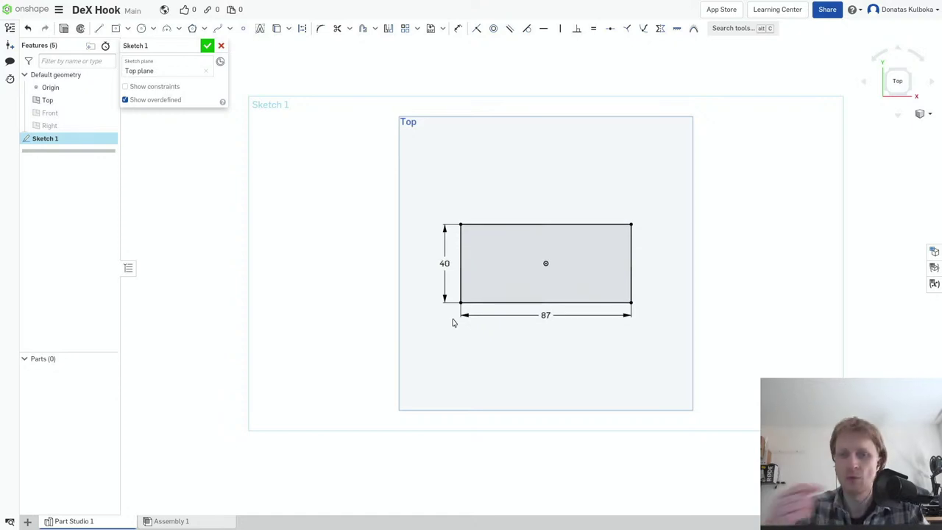
pyautogui.scroll(2, 588, 265)
# - Draw an inner centred rectangle from the origin with width 87-4 (83)
pyautogui.scroll(3, 574, 265)
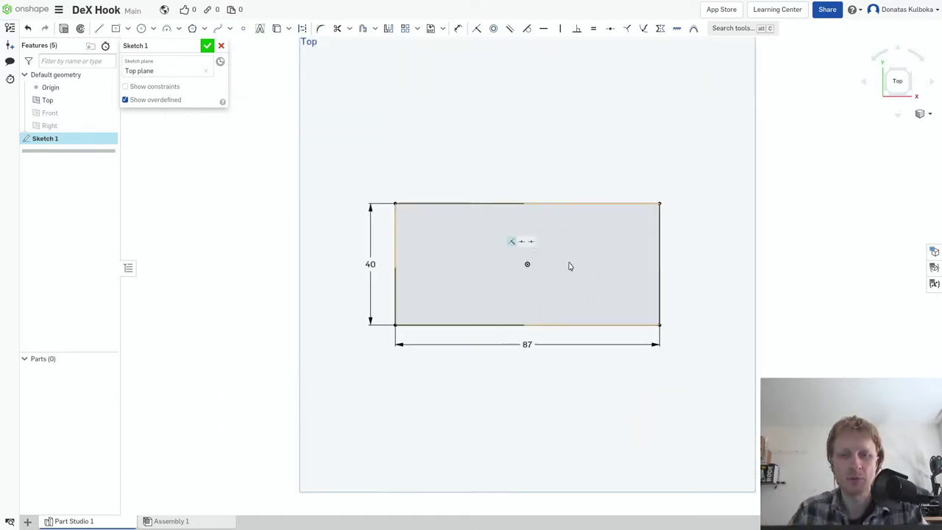
pyautogui.press('r')
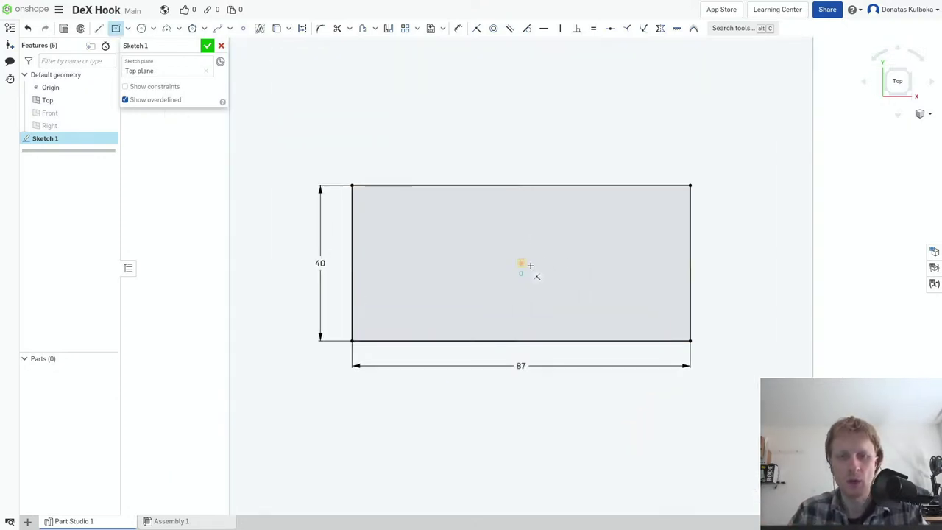
pyautogui.click(521, 263)
pyautogui.click(664, 316)
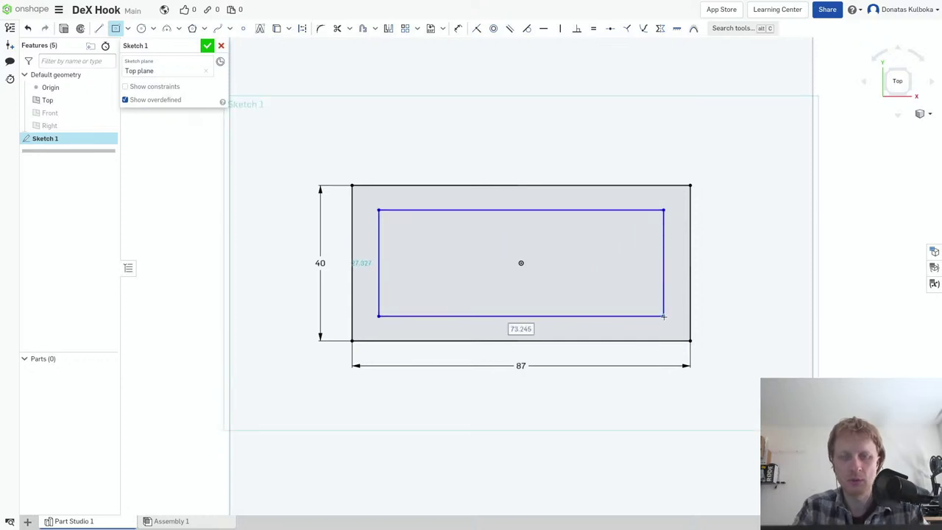
pyautogui.write('87')
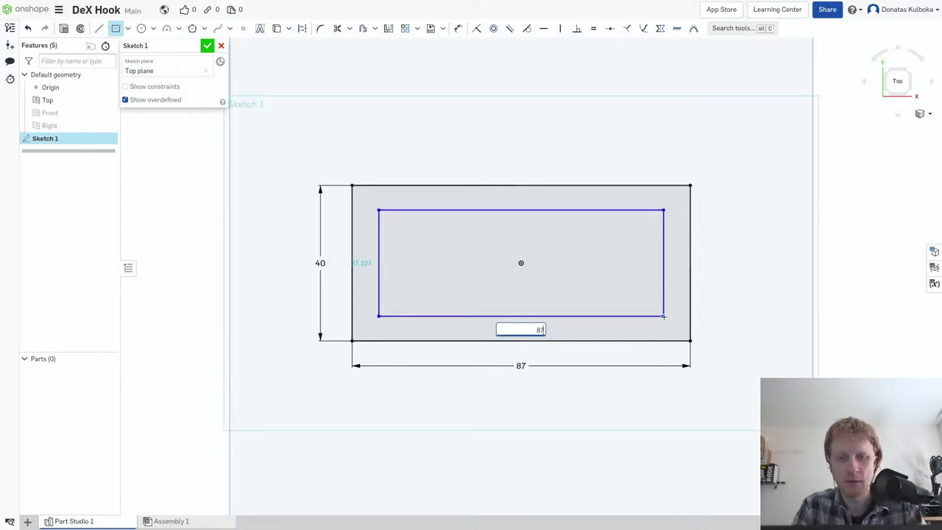
pyautogui.write('-4')
pyautogui.press('Return')
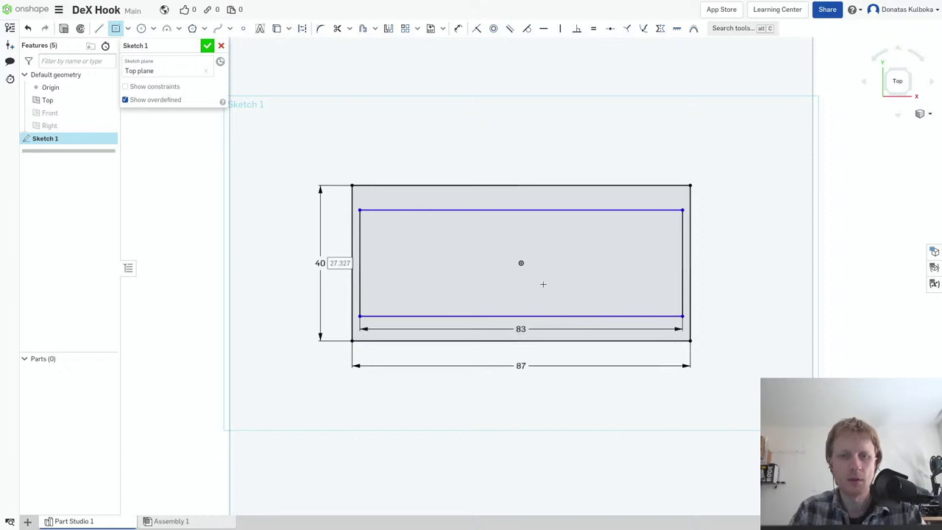
# - Dimension the inner rectangle's height to 40-4 (36)
pyautogui.press('o')
pyautogui.press('d')
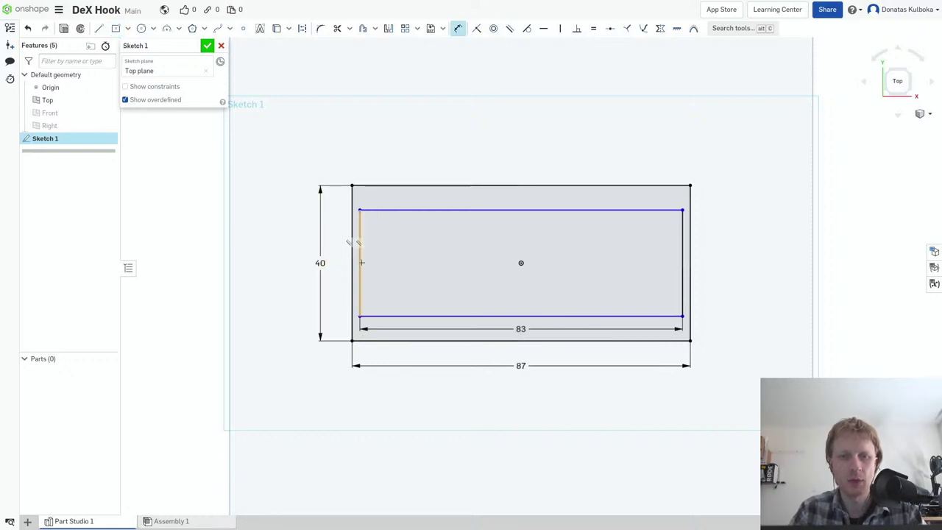
pyautogui.click(358, 244)
pyautogui.click(294, 265)
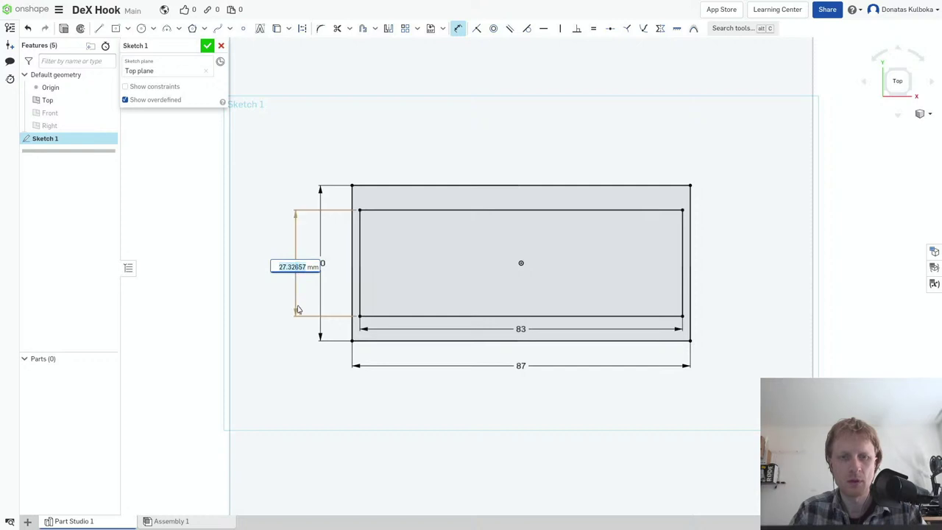
pyautogui.write('40-4')
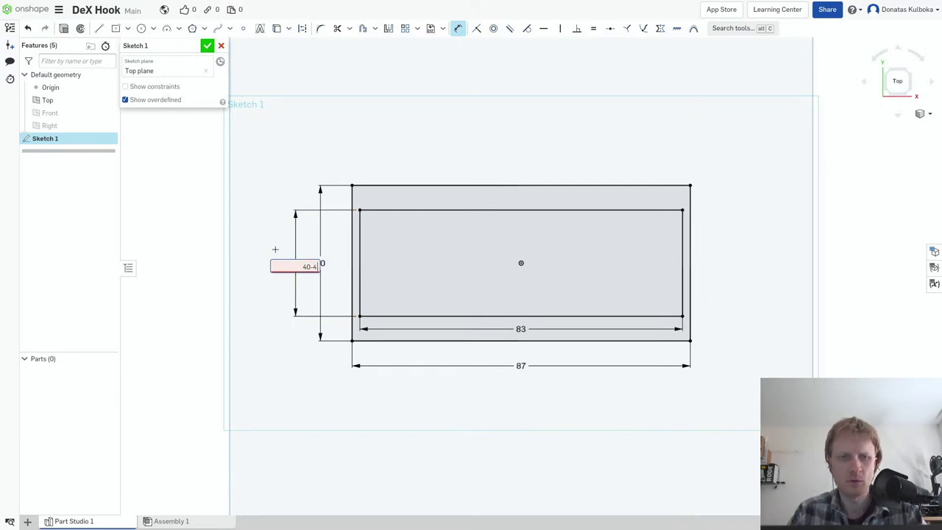
pyautogui.press('Return')
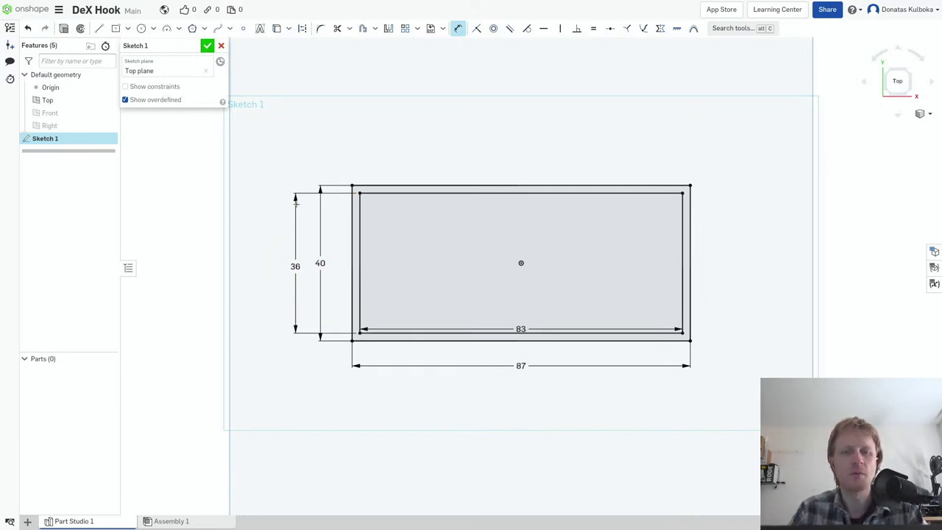
# - Extrude the inner rectangle region 2 mm to form the box floor
pyautogui.moveTo(530, 272)
pyautogui.mouseDown(button='right')
pyautogui.moveTo(526, 242)
pyautogui.moveTo(474, 185)
pyautogui.mouseUp(button='right')
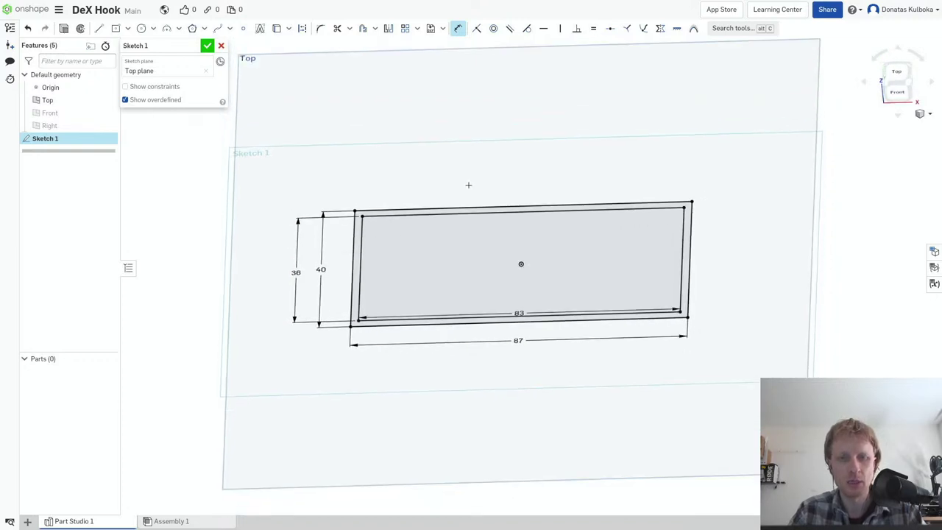
pyautogui.press('Escape')
pyautogui.scroll(5, 493, 213)
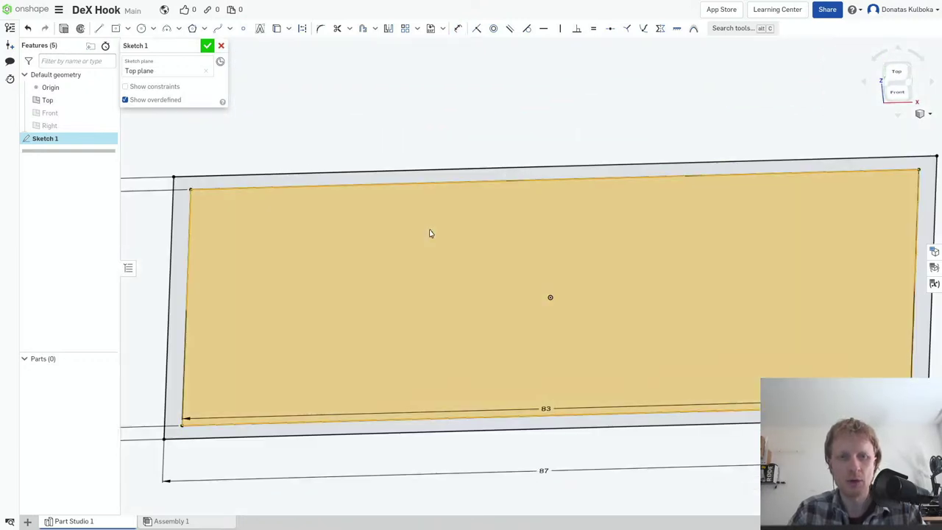
pyautogui.hotkey('shift', 'e')
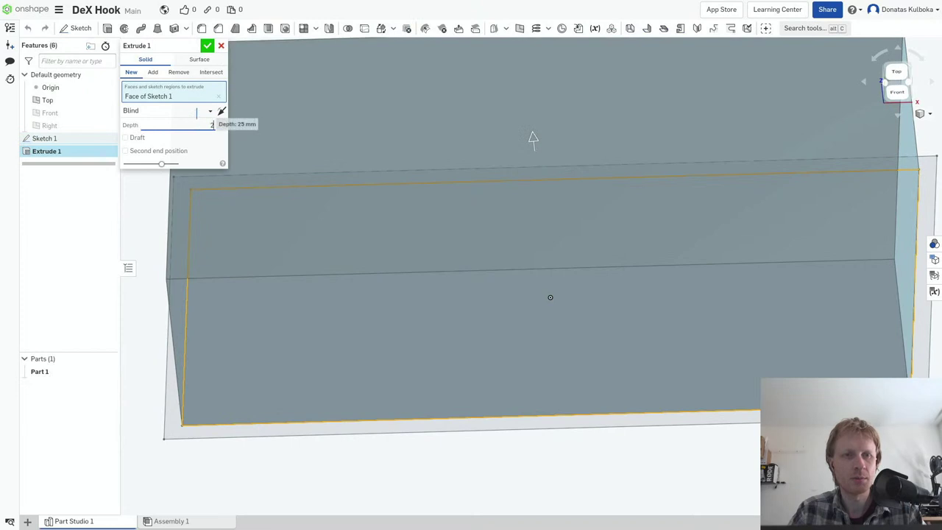
pyautogui.write('2')
pyautogui.click(207, 46)
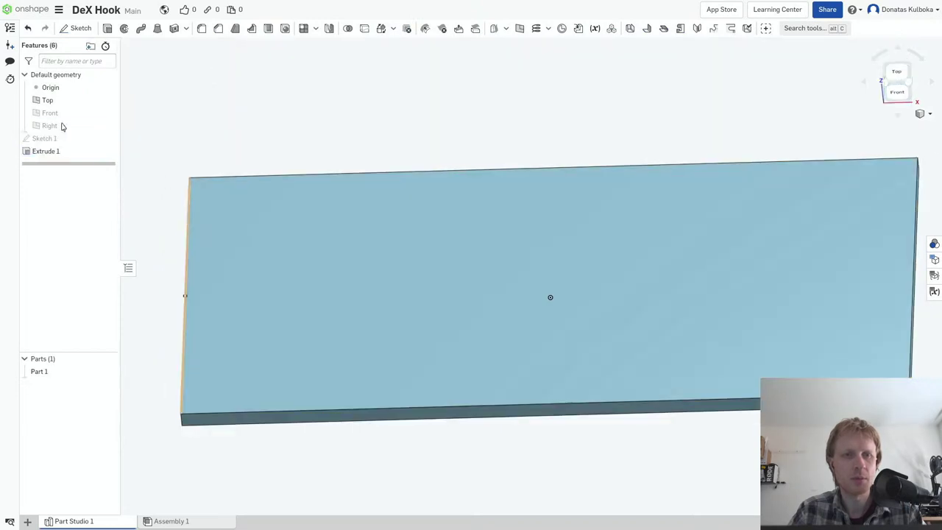
# - Extrude the wall region 100 mm, then hide the Top plane and view the box
pyautogui.click(108, 139)
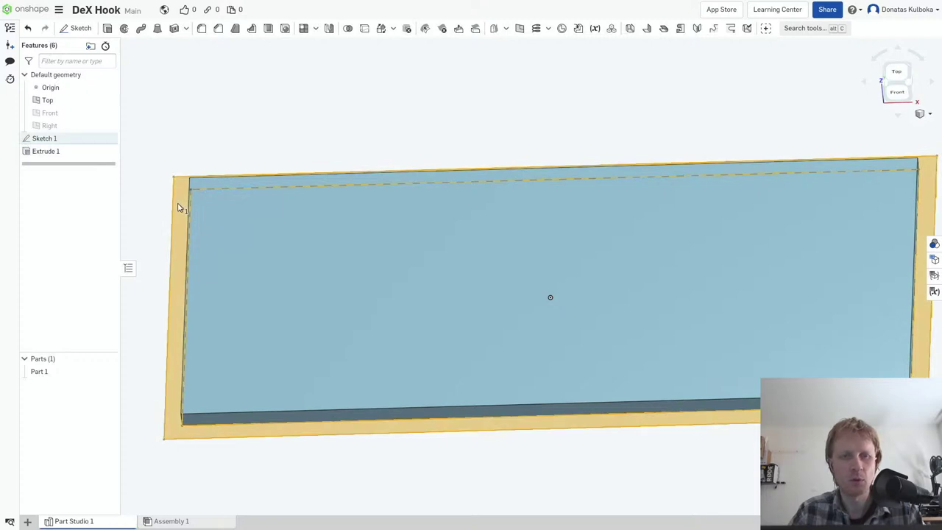
pyautogui.hotkey('shift', 'e')
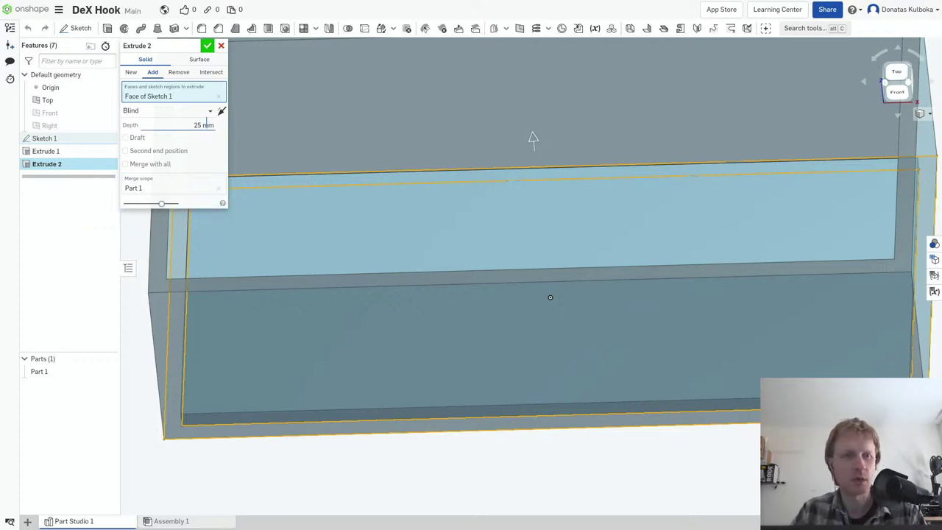
pyautogui.click(206, 129)
pyautogui.write('100')
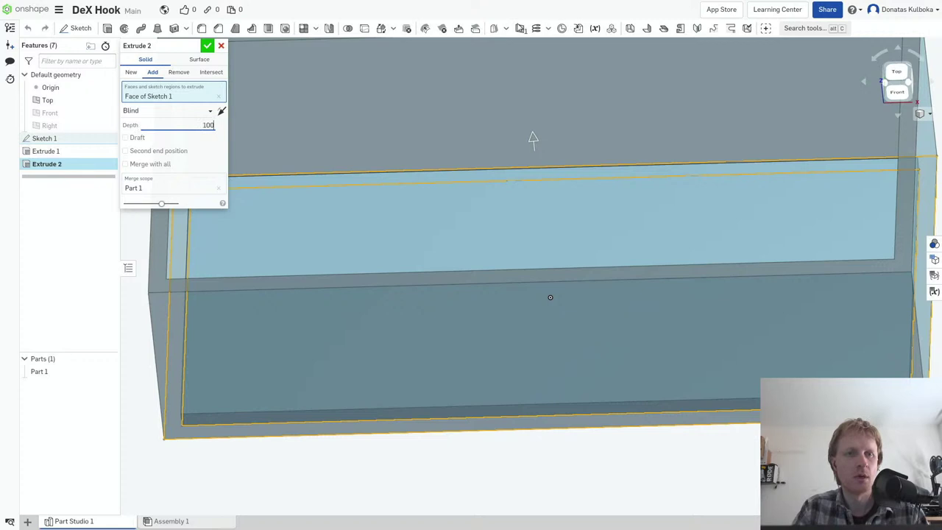
pyautogui.click(208, 46)
pyautogui.moveTo(281, 202); pyautogui.dragTo(478, 265, button='right')
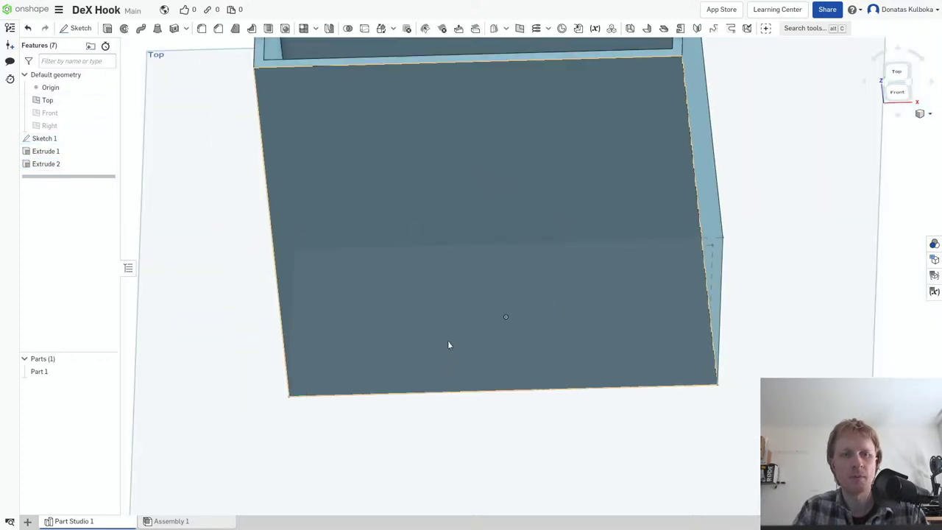
pyautogui.scroll(-1, 483, 259)
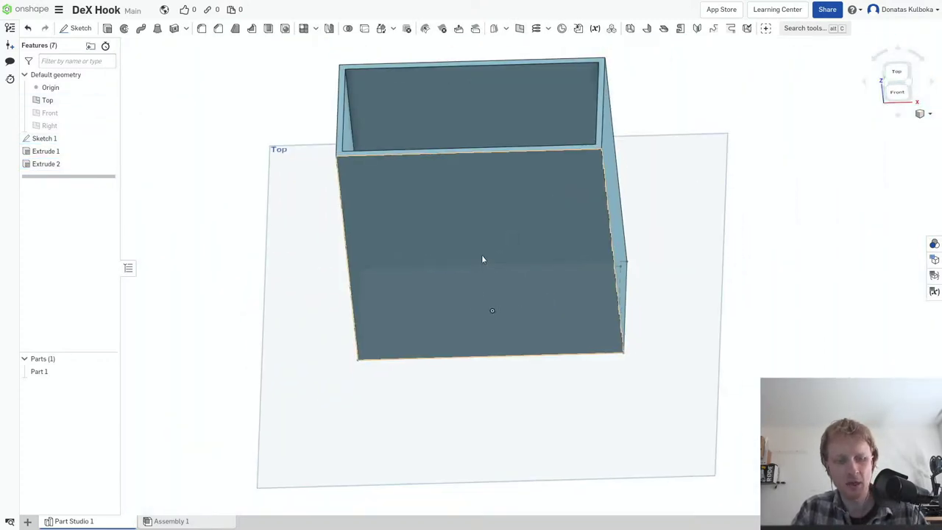
pyautogui.hotkey('shift', '7')
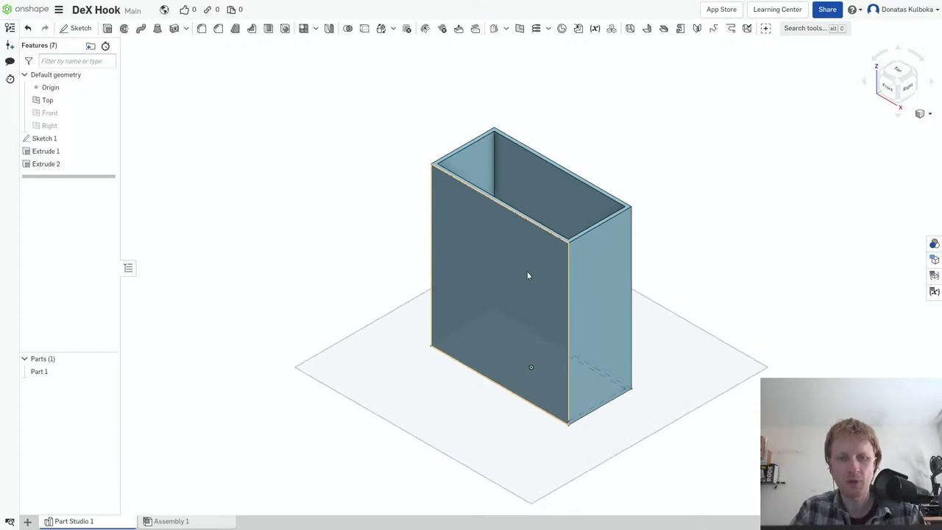
pyautogui.press('p')
pyautogui.moveTo(545, 290); pyautogui.dragTo(693, 414, button='right')
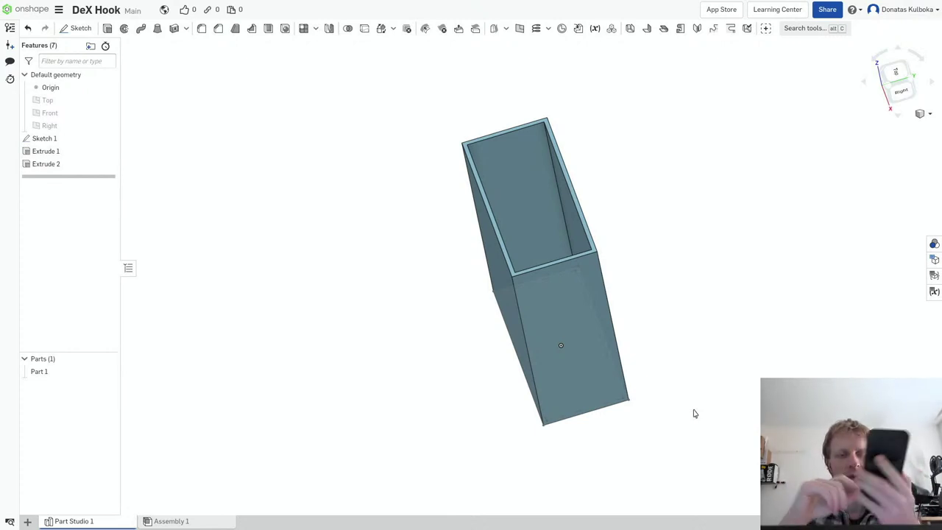
pyautogui.moveTo(521, 218); pyautogui.dragTo(515, 199, button='right')
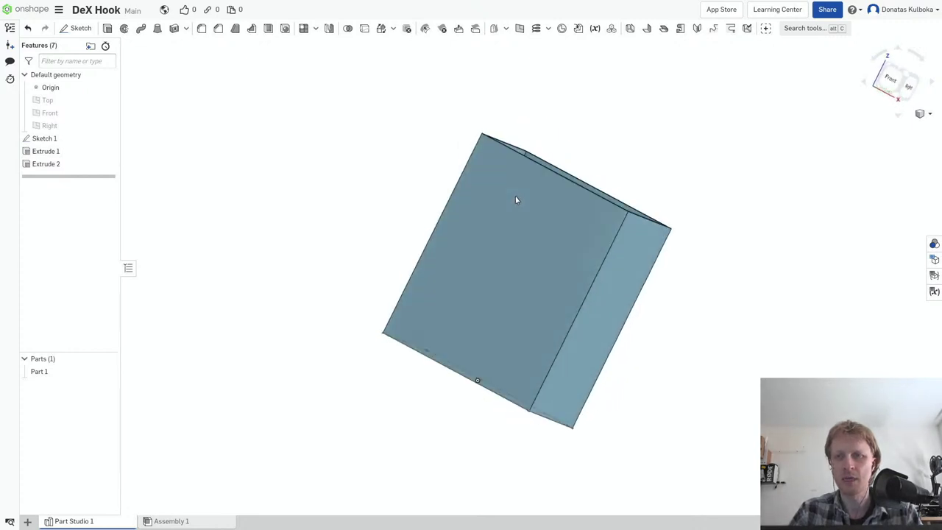
pyautogui.moveTo(478, 380)
pyautogui.mouseDown(button='right')
pyautogui.moveTo(757, 199)
pyautogui.moveTo(676, 315)
pyautogui.moveTo(567, 307)
pyautogui.mouseUp(button='right')
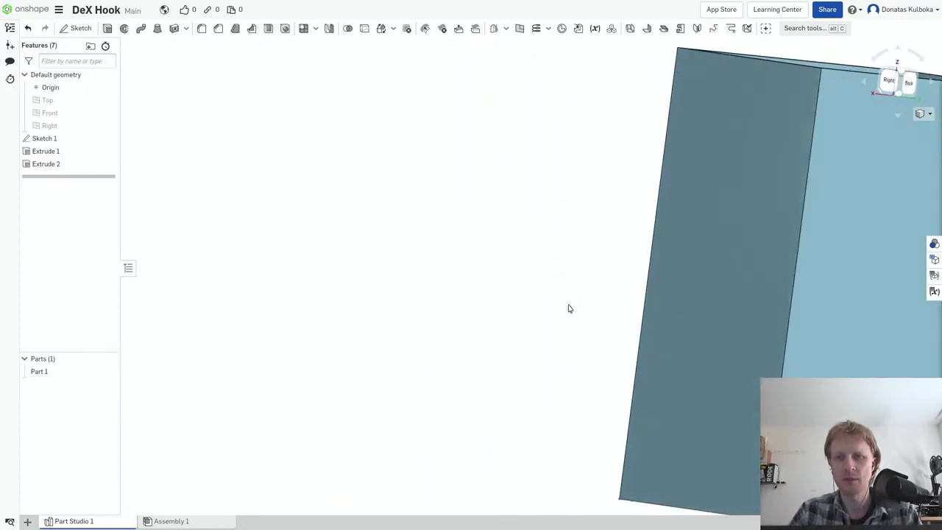
# - View the part from the back and rename Sketch 1 to BASE
pyautogui.click(910, 91)
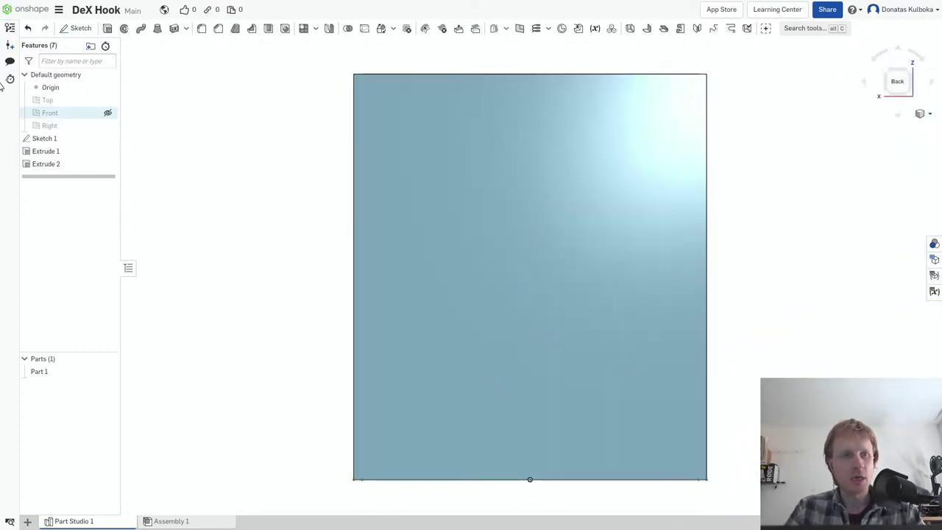
pyautogui.moveTo(66, 138)
pyautogui.rightClick(78, 140)
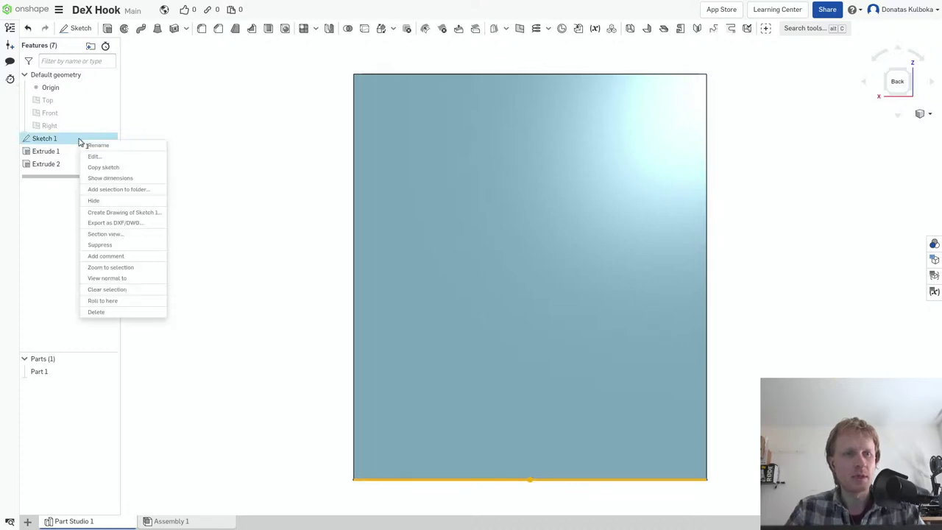
pyautogui.click(99, 146)
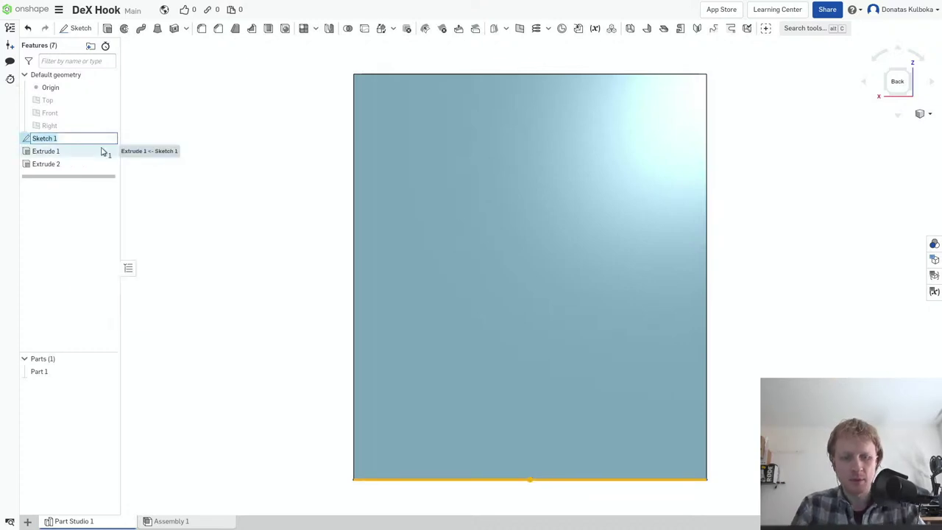
pyautogui.write('BASE')
pyautogui.press('Return')
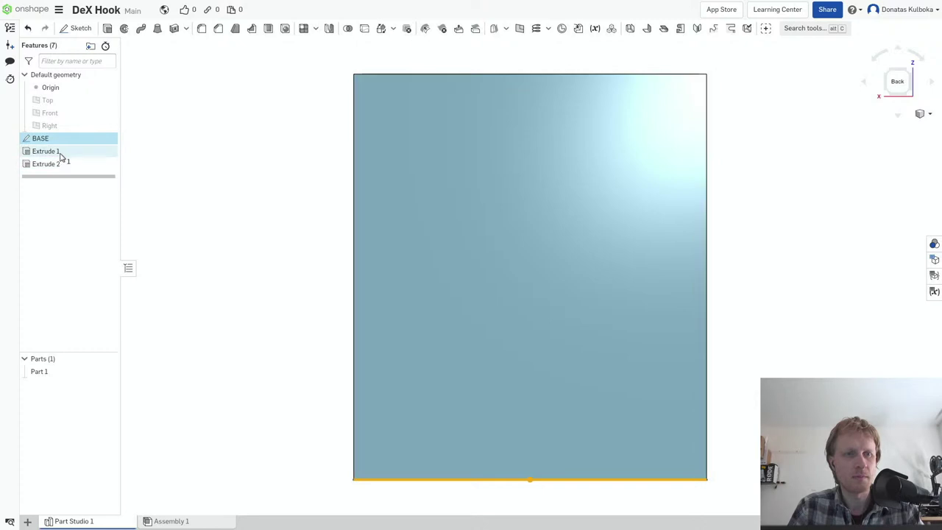
# - Rename Extrude 1 to 'bottom part'
pyautogui.rightClick(60, 154)
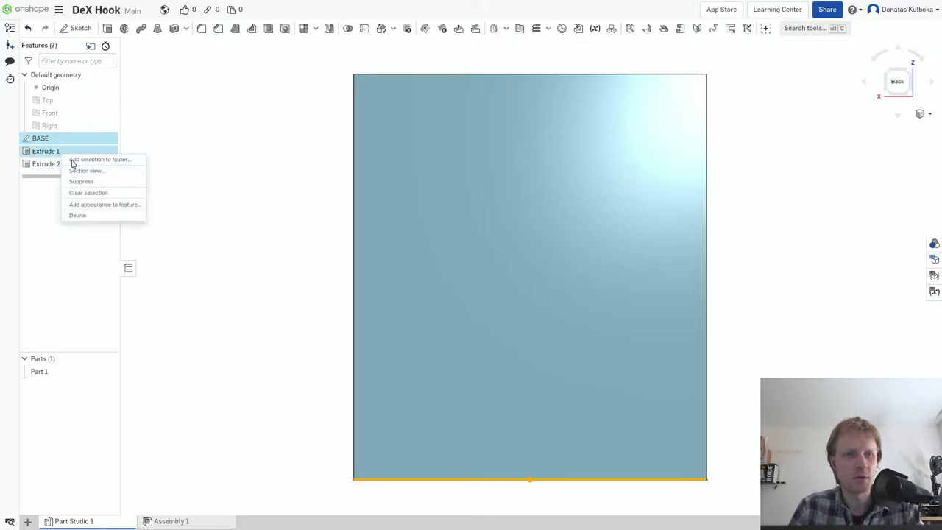
pyautogui.click(73, 159)
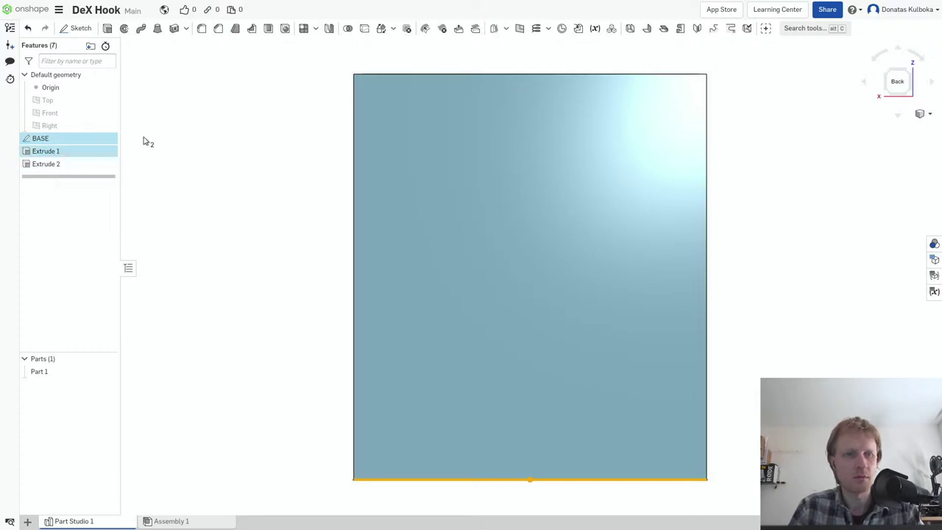
pyautogui.rightClick(66, 155)
pyautogui.click(87, 162)
pyautogui.write('bot')
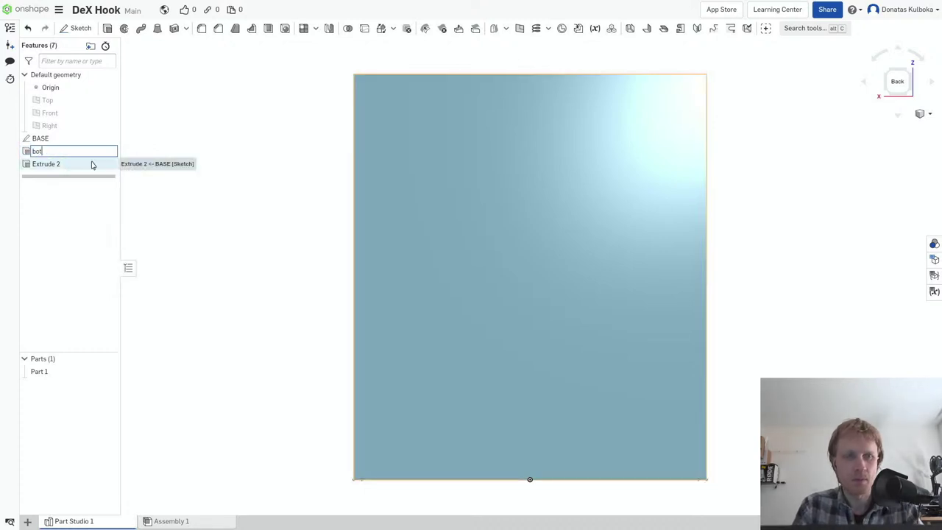
pyautogui.write('rt')
pyautogui.press('Return')
# - Rename Extrude 2 to 'walls', clear the selection and orbit to the top edge
pyautogui.rightClick(89, 165)
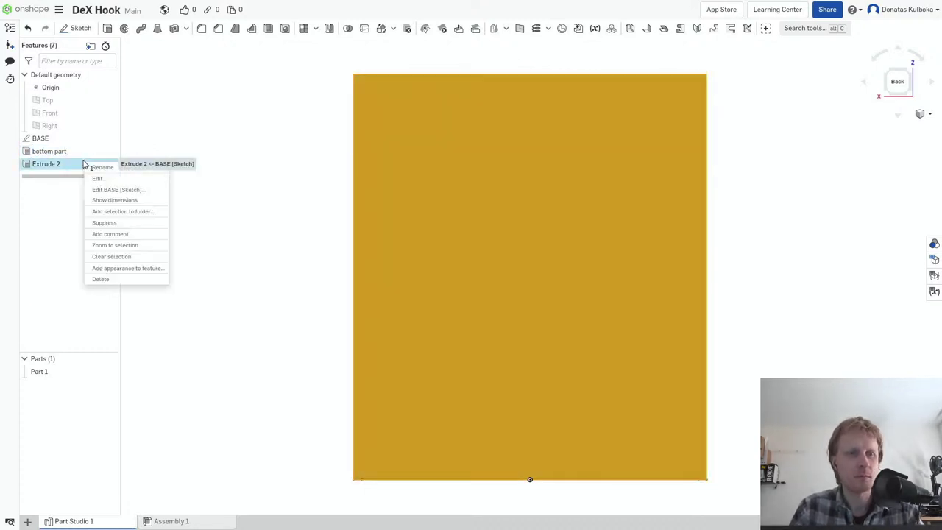
pyautogui.click(103, 167)
pyautogui.write('wa')
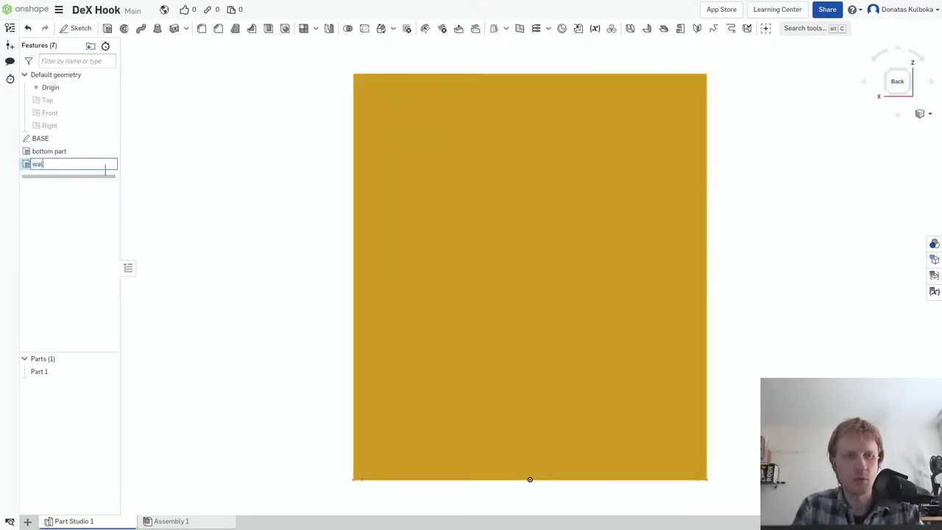
pyautogui.write('ls')
pyautogui.press('Return')
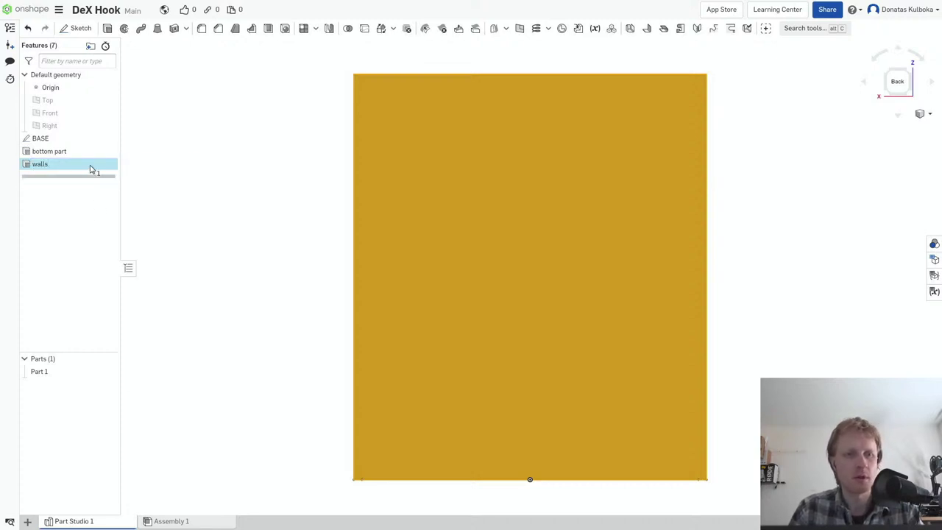
pyautogui.press('Escape')
pyautogui.scroll(-3, 342, 239)
pyautogui.moveTo(384, 258)
pyautogui.mouseDown(button='right')
pyautogui.moveTo(399, 240)
pyautogui.moveTo(389, 214)
pyautogui.moveTo(385, 257)
pyautogui.mouseUp(button='right')
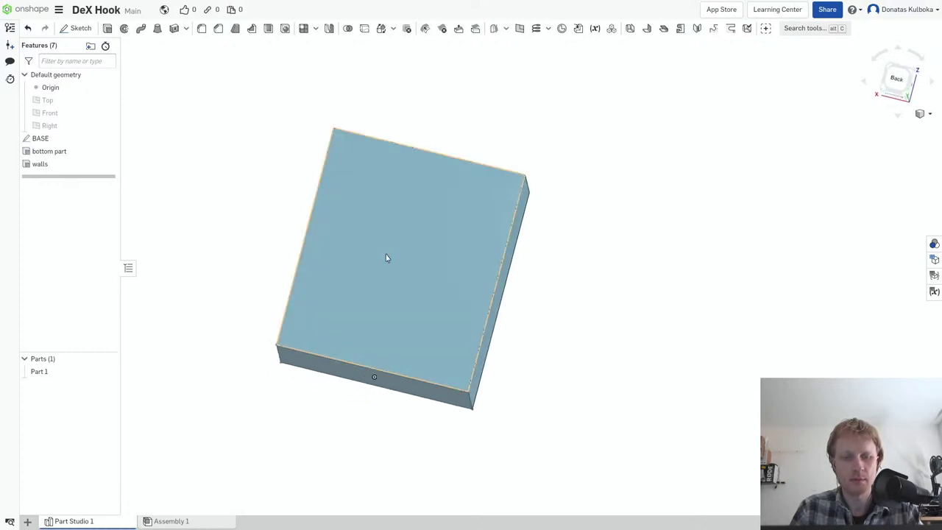
# - Start a sketch on the back wall face and draw a 10 by 20 rectangle
pyautogui.hotkey('shift', '2')
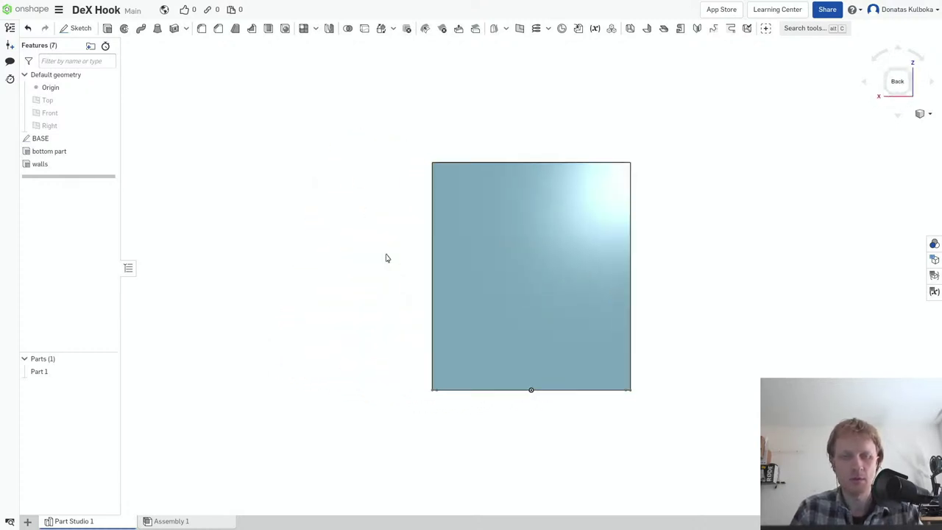
pyautogui.rightClick(487, 269)
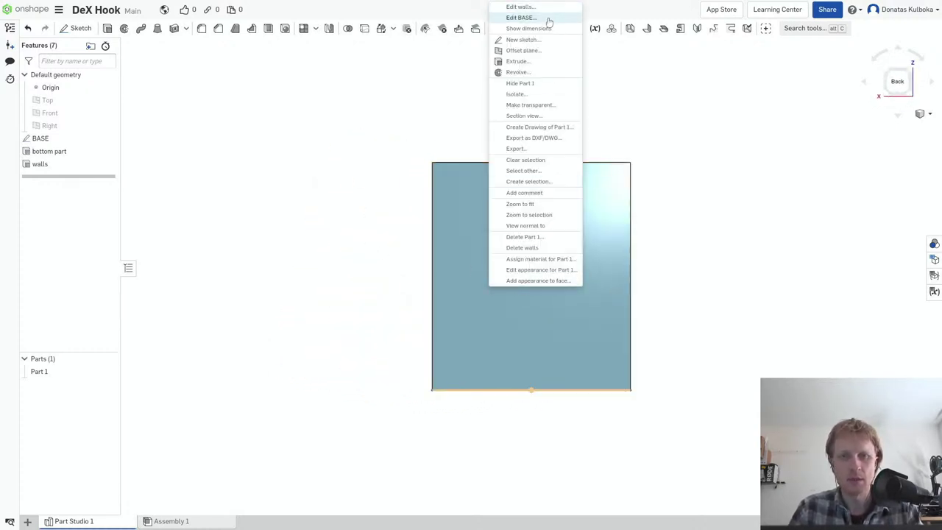
pyautogui.click(528, 39)
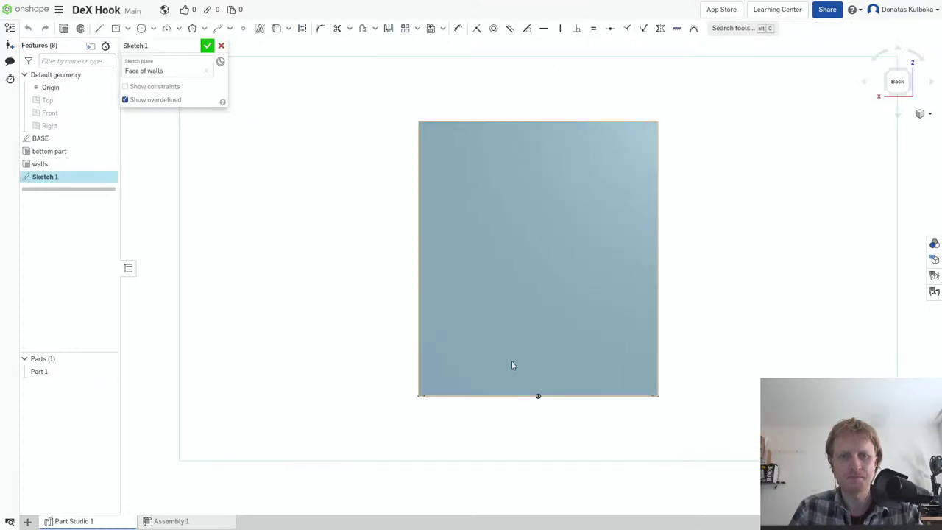
pyautogui.scroll(2, 513, 365)
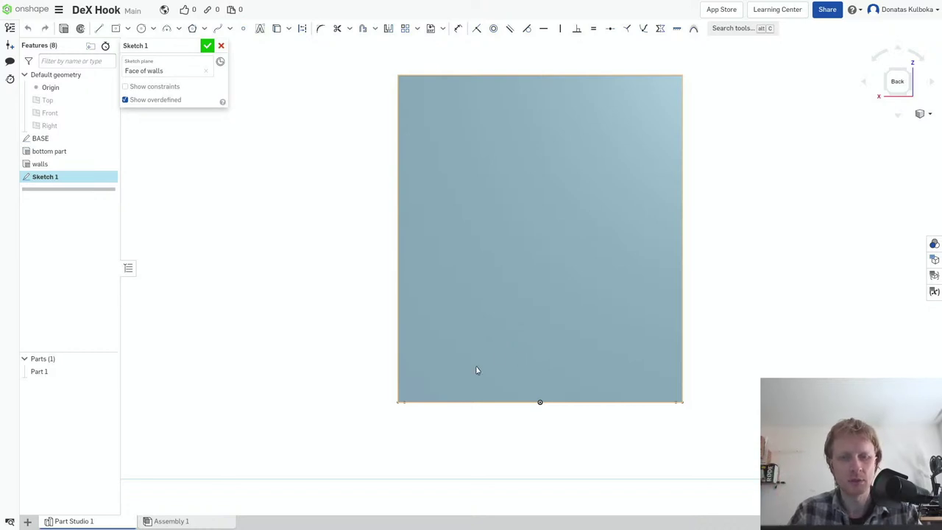
pyautogui.press('r')
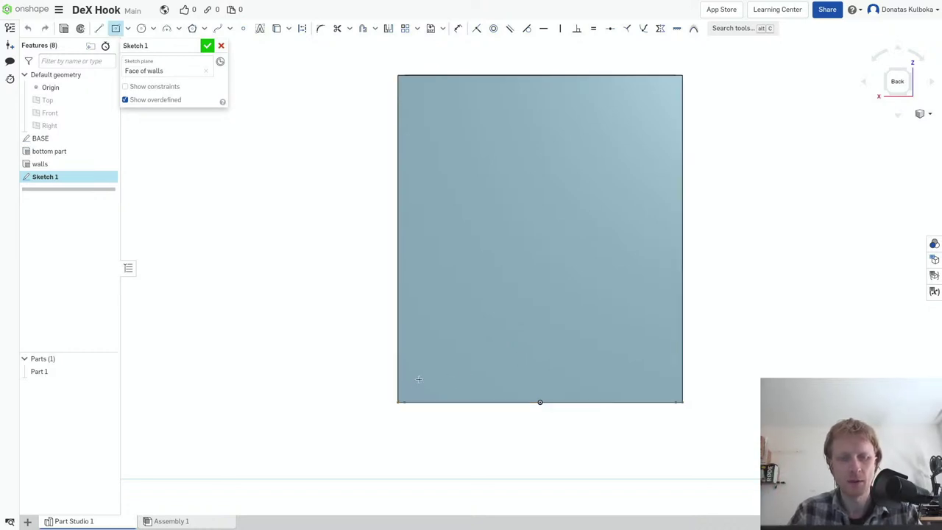
pyautogui.click(454, 316)
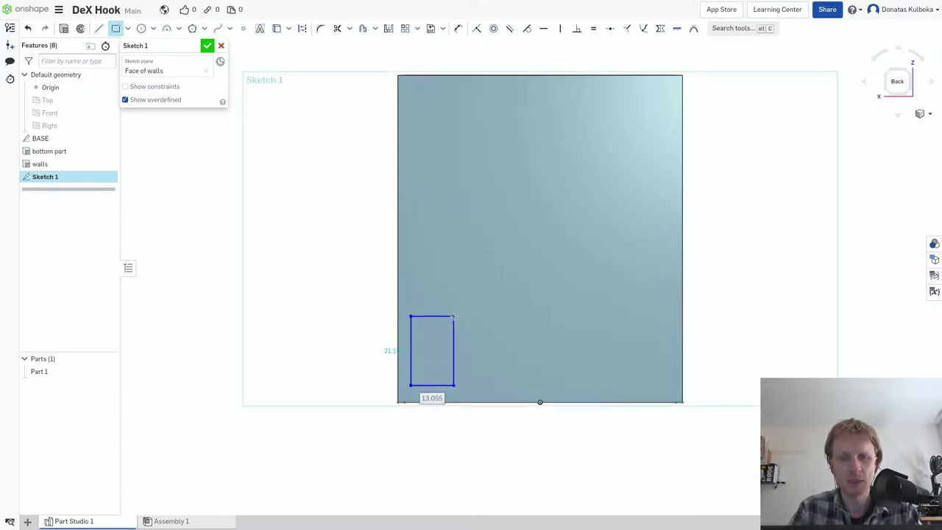
pyautogui.write('10')
pyautogui.press('Return')
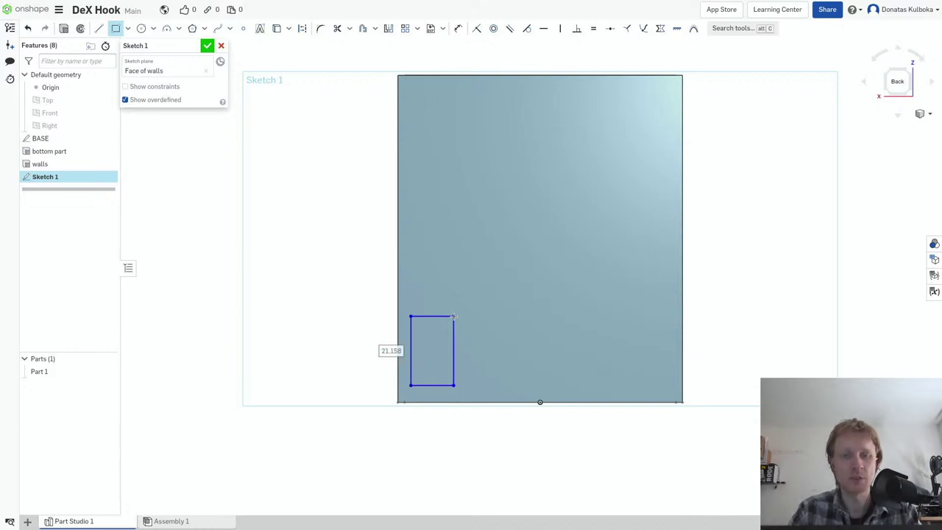
pyautogui.write('20')
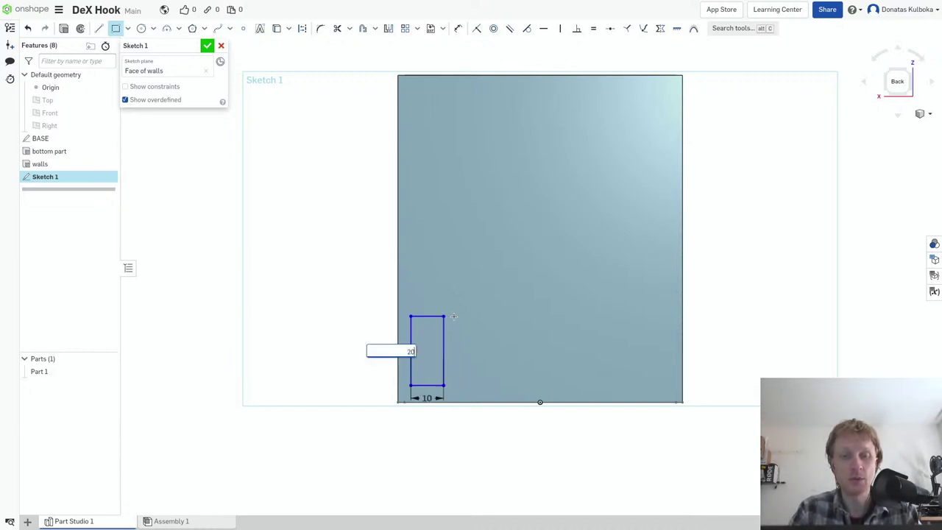
pyautogui.press('Return')
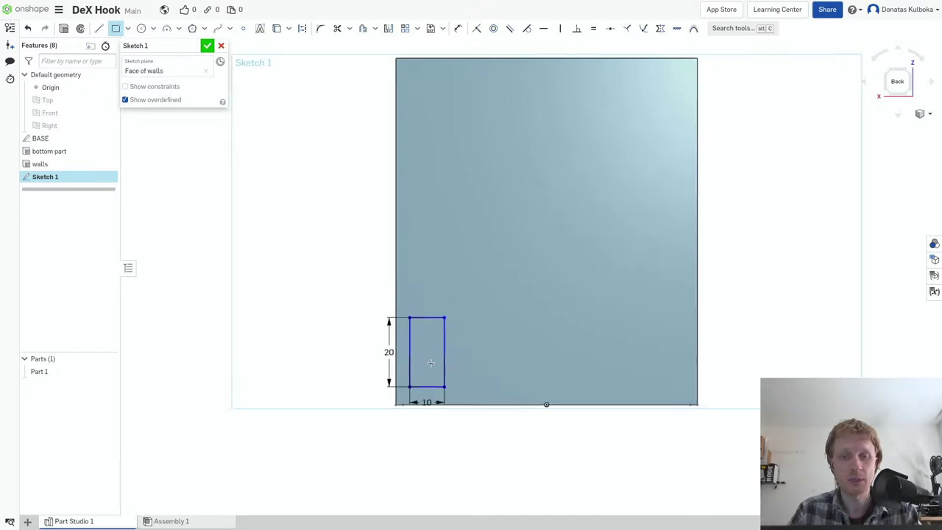
# - Place the rectangle 4 from the wall's left edge and 2 above its bottom, then finish the sketch
pyautogui.scroll(4, 428, 363)
pyautogui.press('d')
pyautogui.click(370, 365)
pyautogui.click(394, 364)
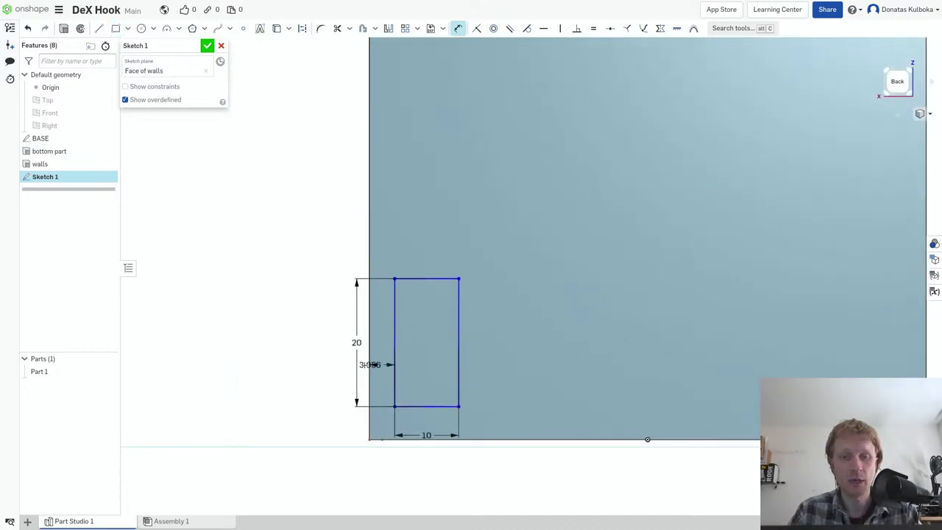
pyautogui.click(292, 360)
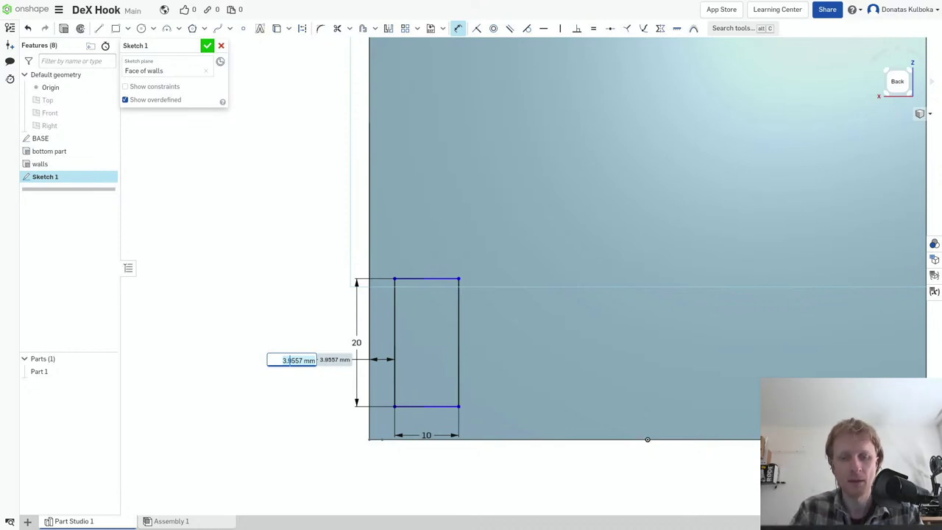
pyautogui.write('4')
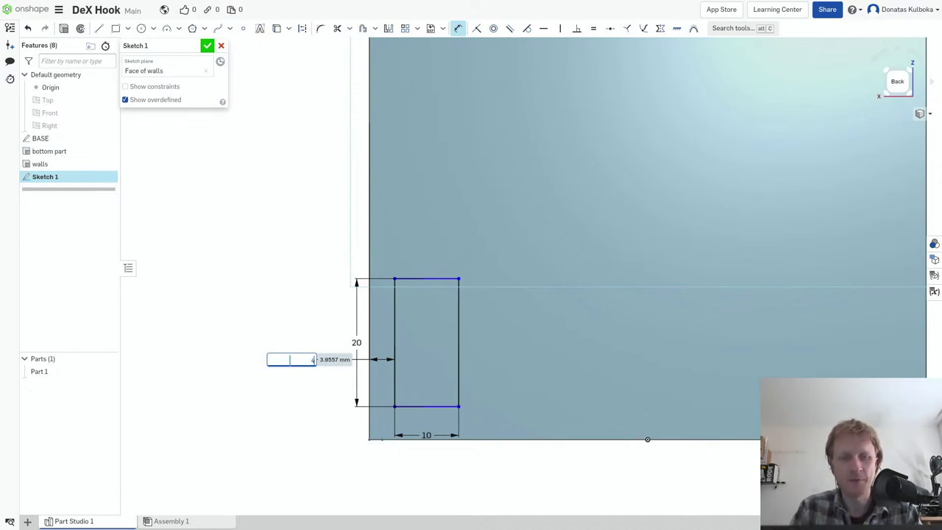
pyautogui.press('Return')
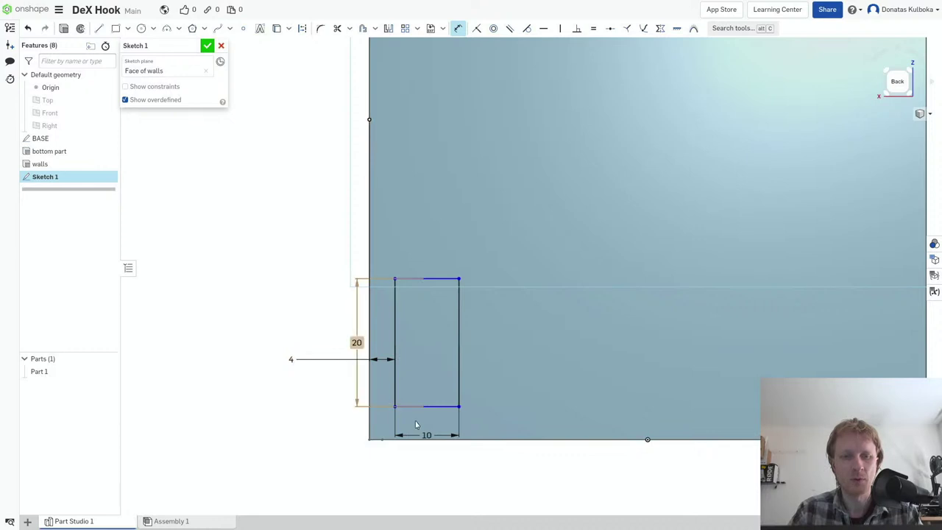
pyautogui.click(430, 406)
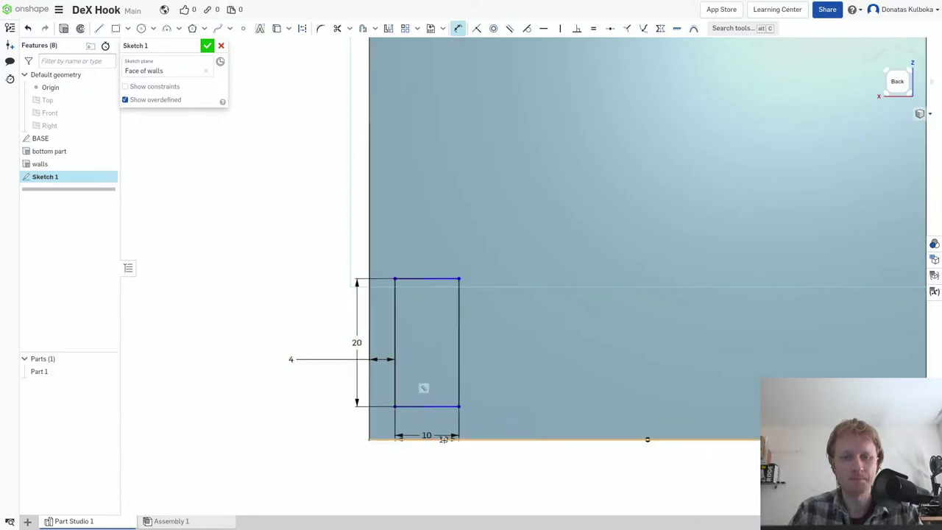
pyautogui.click(378, 439)
pyautogui.click(295, 455)
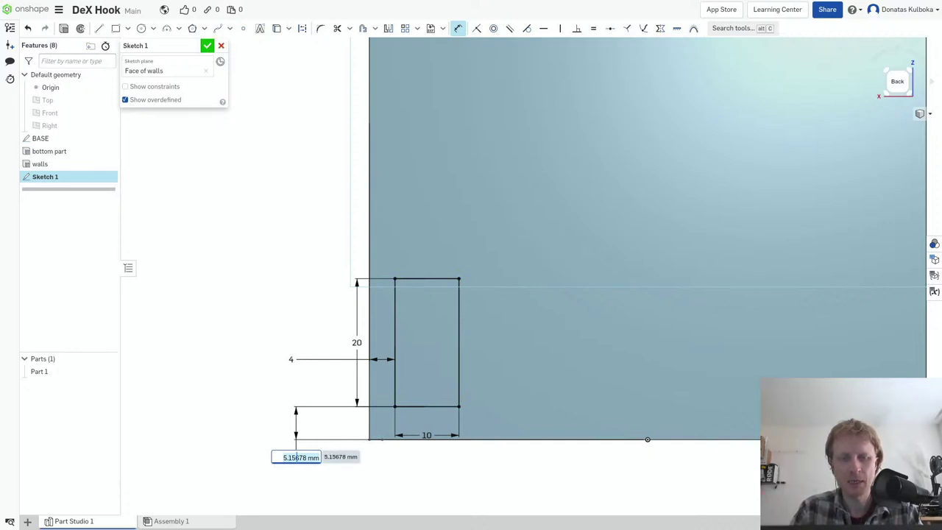
pyautogui.write('2')
pyautogui.press('Return')
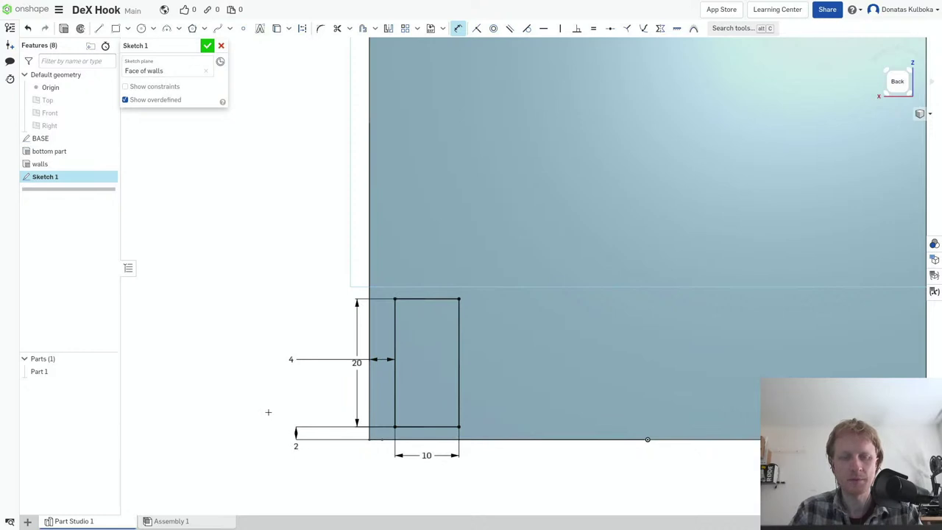
pyautogui.click(208, 45)
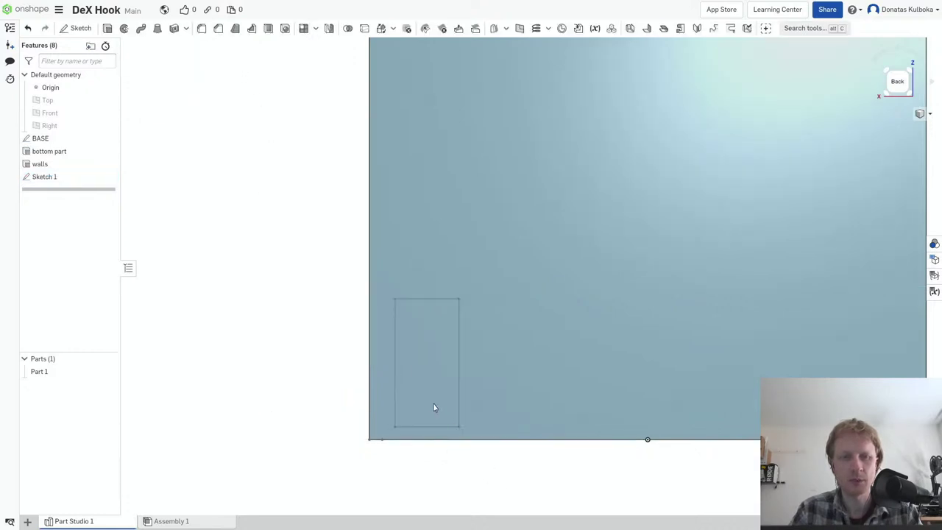
# - Extrude the rectangle as a Remove cut with Blind depth 2 mm into the back wall
pyautogui.click(107, 28)
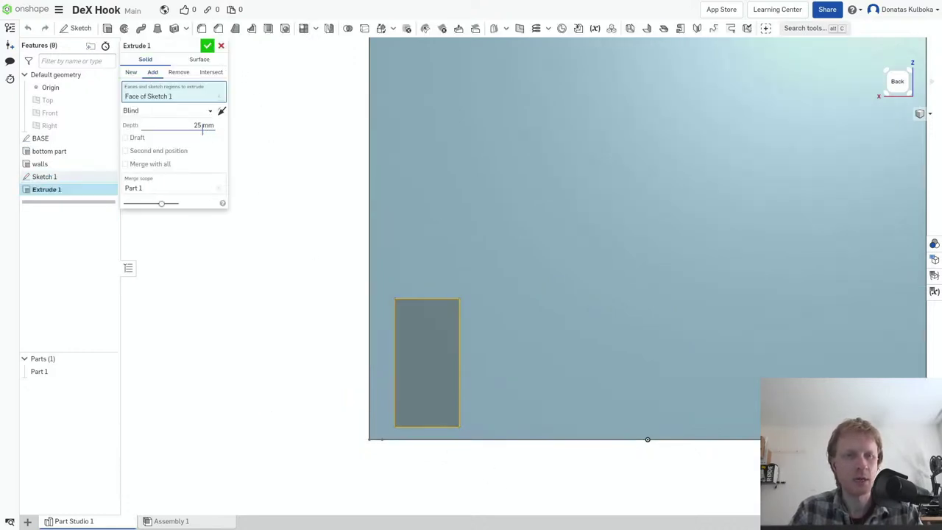
pyautogui.click(178, 77)
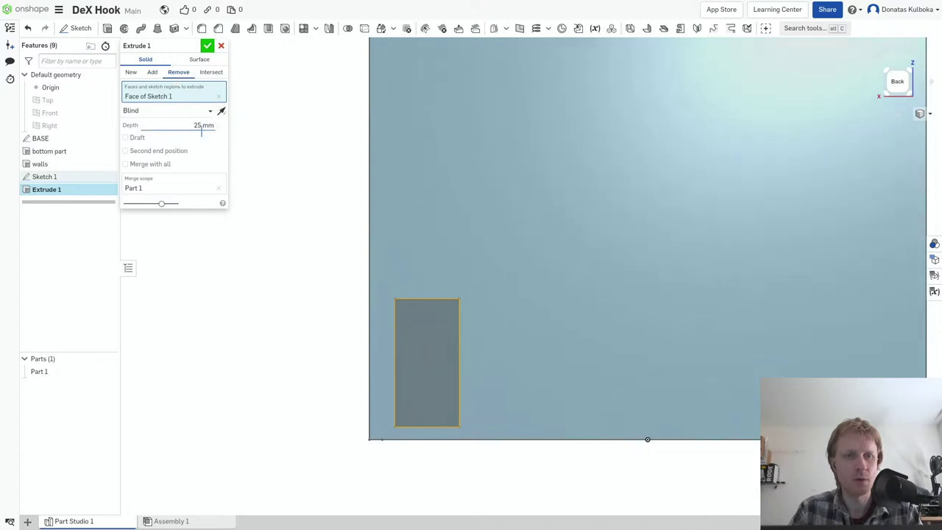
pyautogui.click(190, 110)
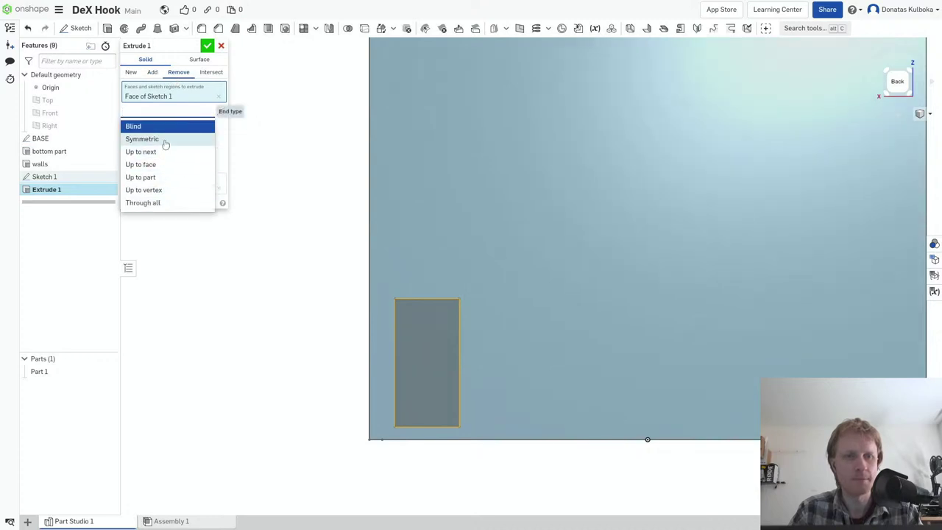
pyautogui.click(209, 126)
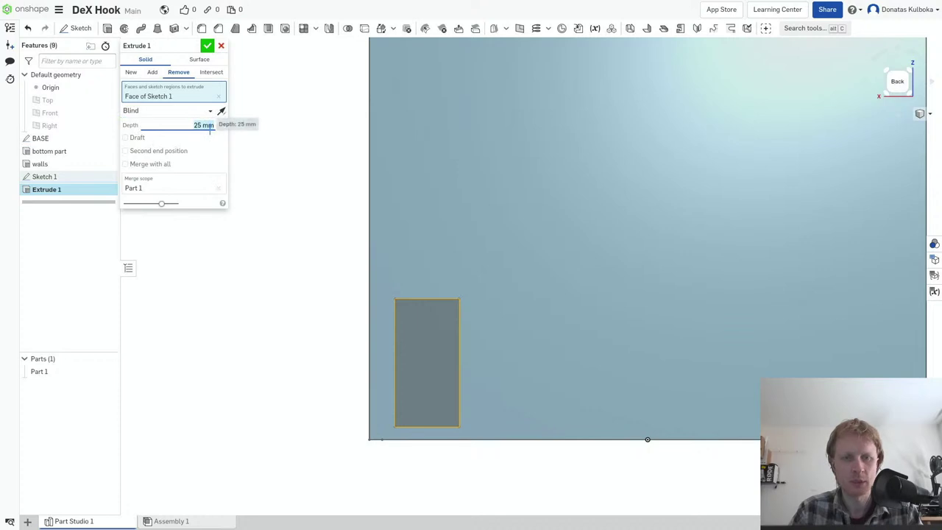
pyautogui.write('2')
pyautogui.moveTo(312, 306); pyautogui.dragTo(294, 317, button='right')
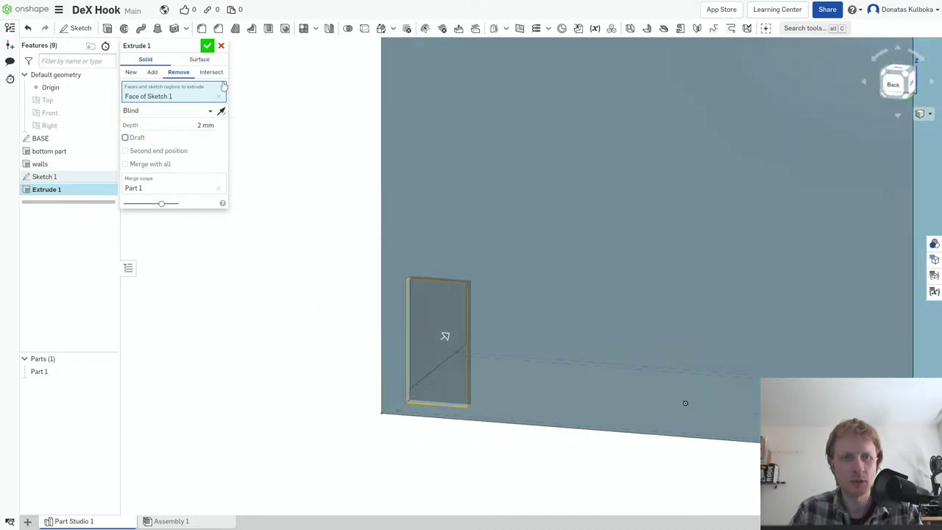
pyautogui.click(206, 46)
pyautogui.scroll(3, 409, 447)
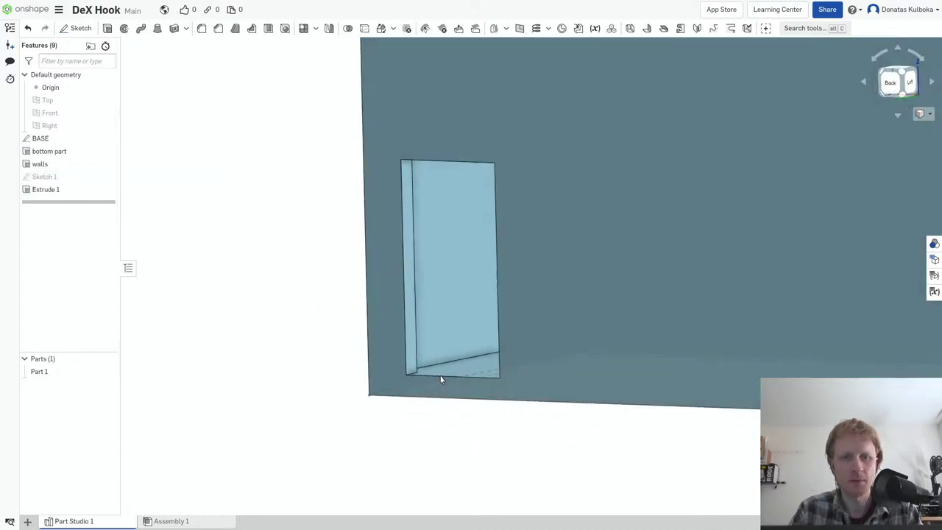
pyautogui.moveTo(441, 380)
pyautogui.mouseDown(button='right')
pyautogui.moveTo(488, 378)
pyautogui.moveTo(521, 409)
pyautogui.moveTo(479, 398)
pyautogui.mouseUp(button='right')
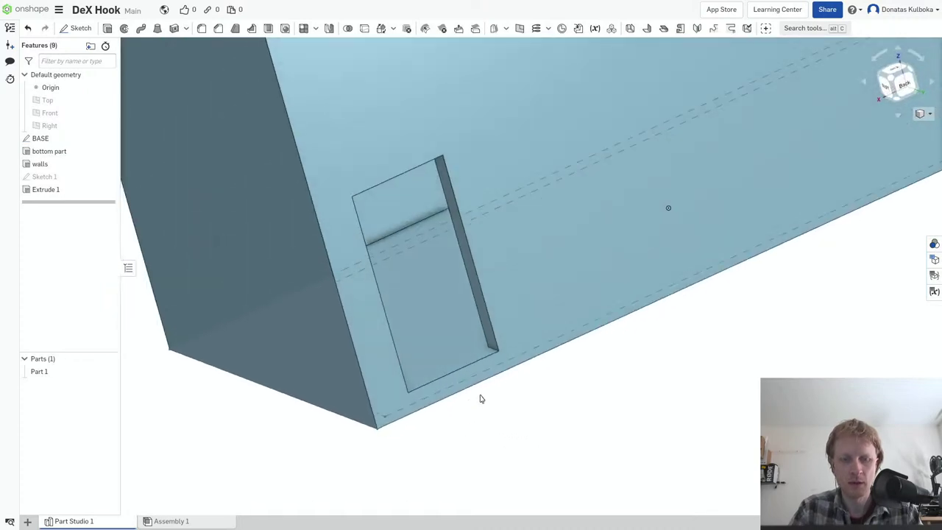
pyautogui.hotkey('shift', '7')
pyautogui.hotkey('shift', '1')
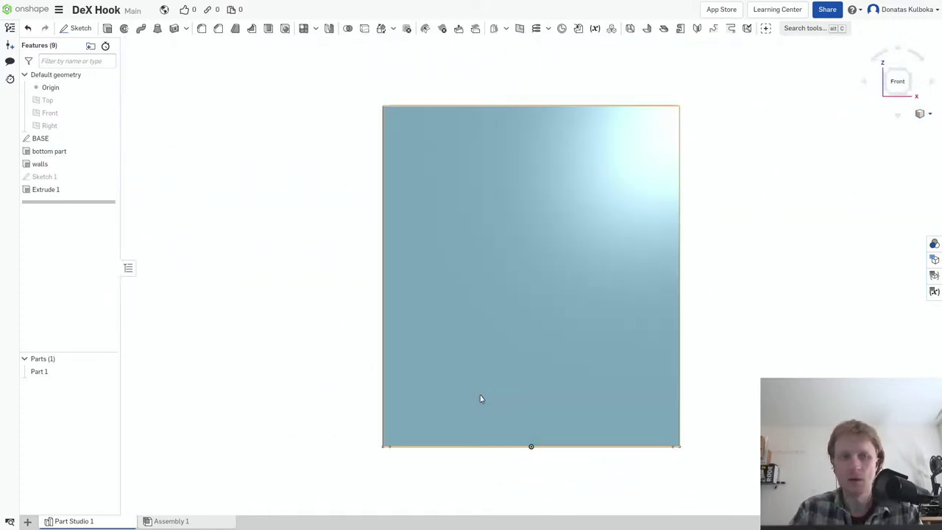
pyautogui.moveTo(816, 368); pyautogui.dragTo(615, 352, button='right')
pyautogui.click(644, 351)
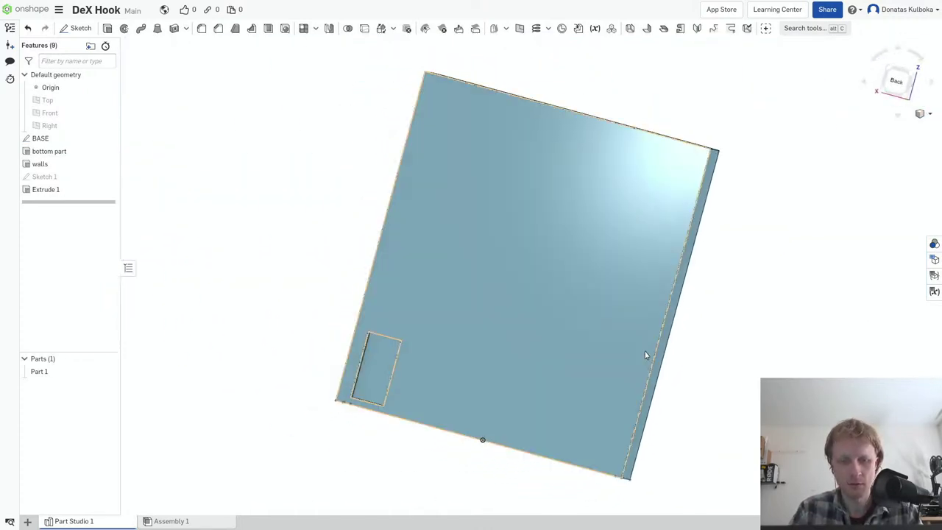
pyautogui.press('n')
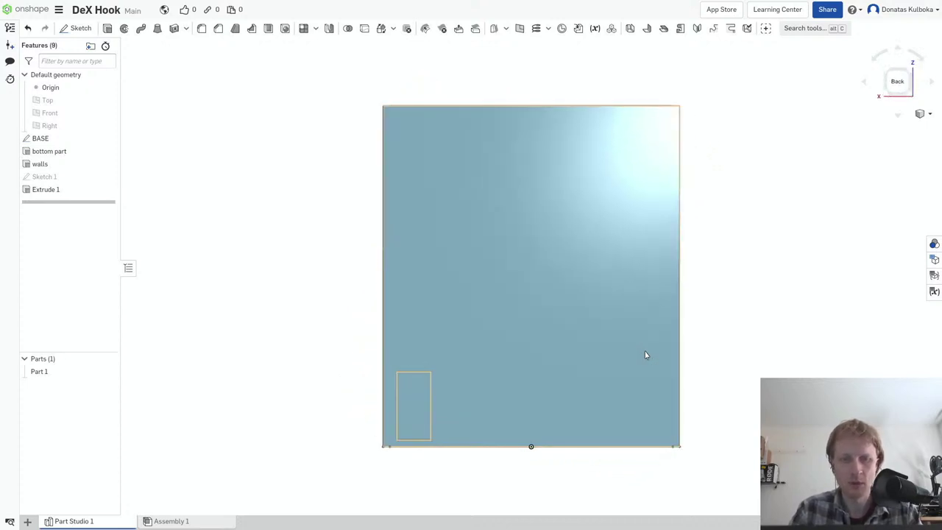
pyautogui.scroll(-2, 625, 382)
pyautogui.scroll(3, 559, 388)
pyautogui.press('Escape')
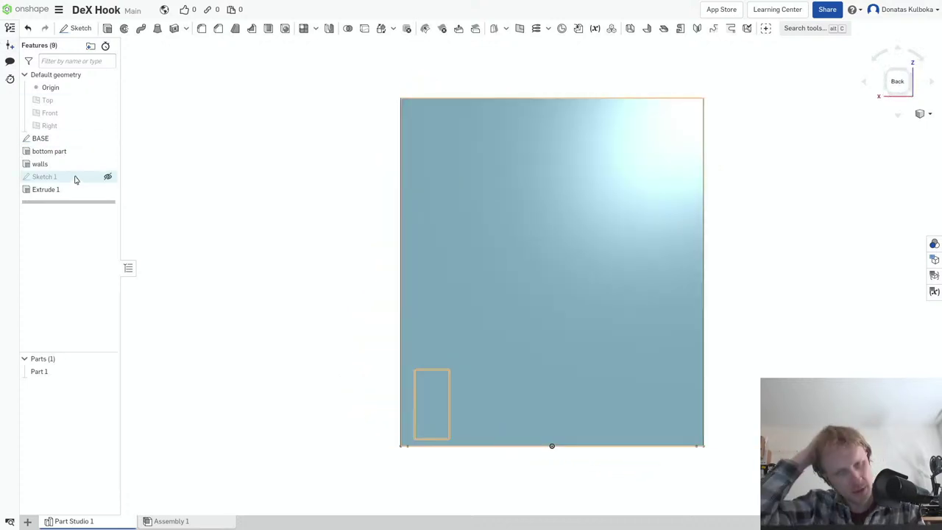
pyautogui.moveTo(45, 177)
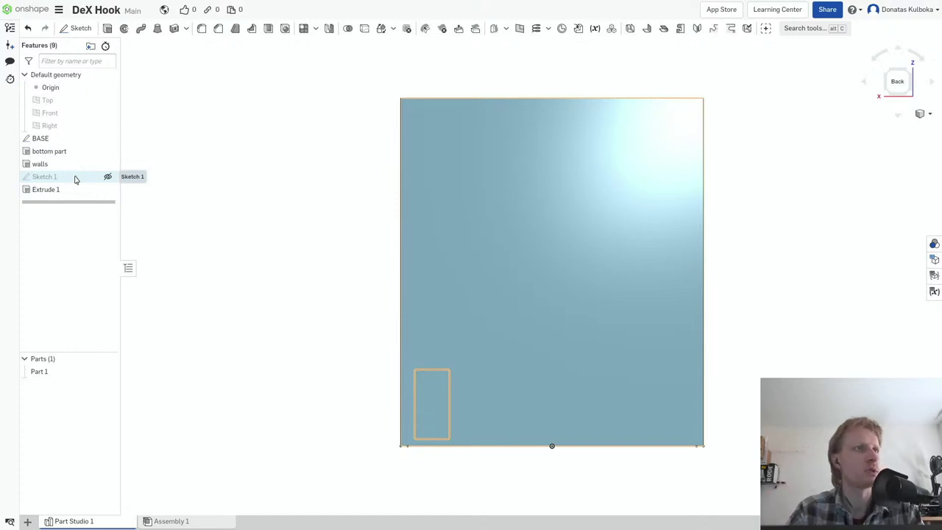
pyautogui.click(110, 178)
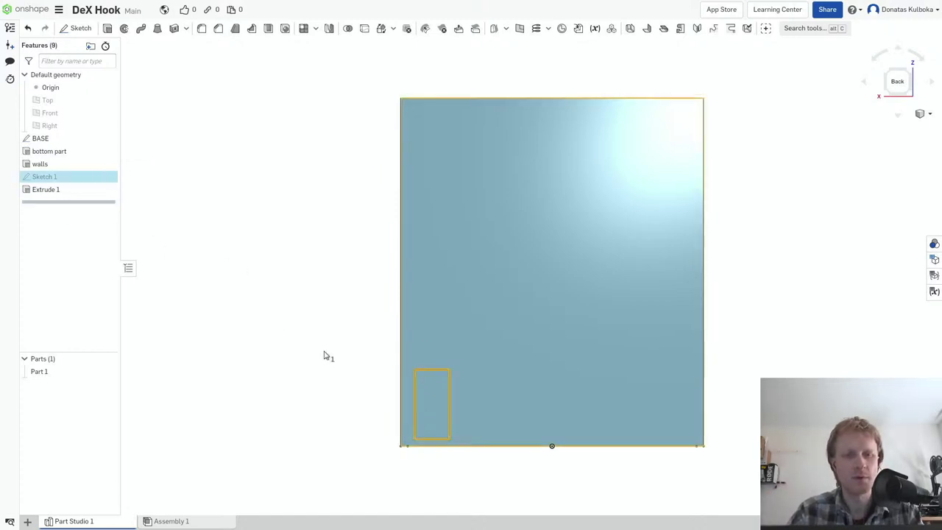
pyautogui.moveTo(326, 355); pyautogui.dragTo(333, 374, button='right')
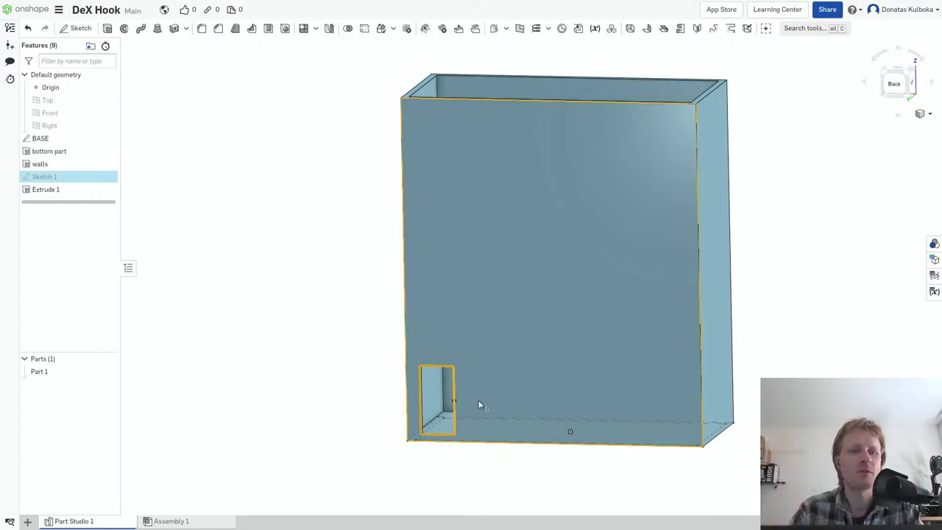
pyautogui.moveTo(311, 269); pyautogui.dragTo(326, 336, button='right')
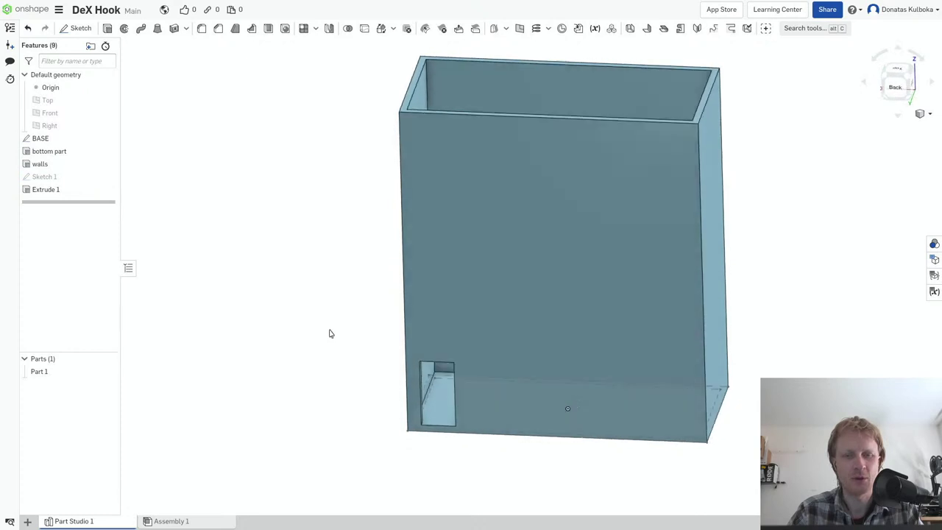
pyautogui.click(59, 189)
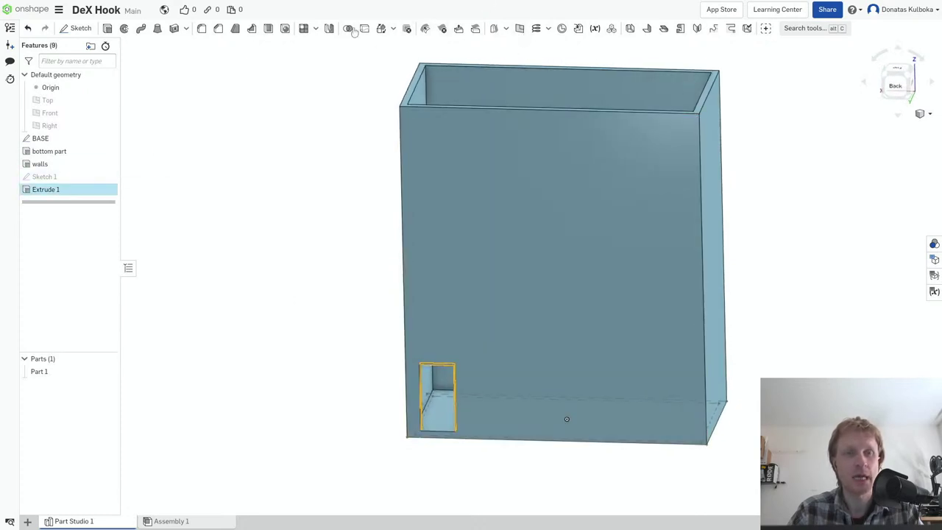
pyautogui.click(316, 29)
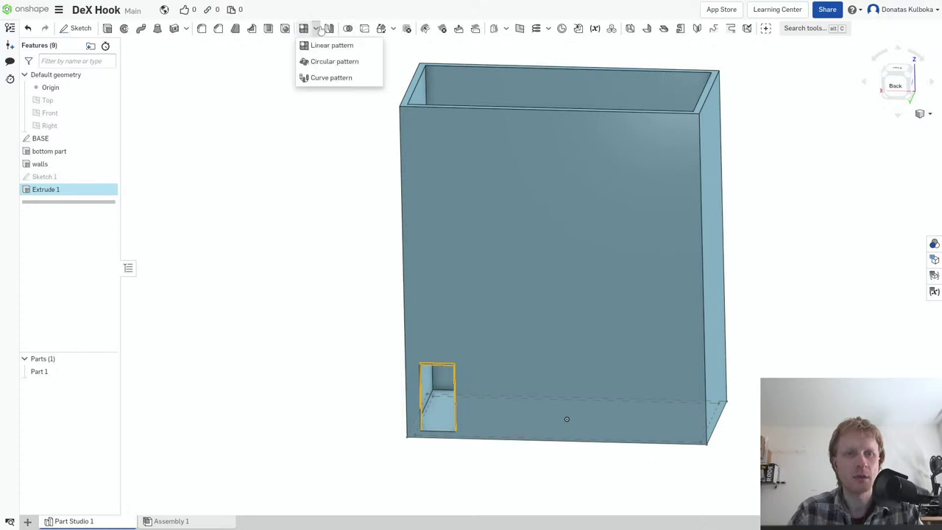
pyautogui.click(318, 47)
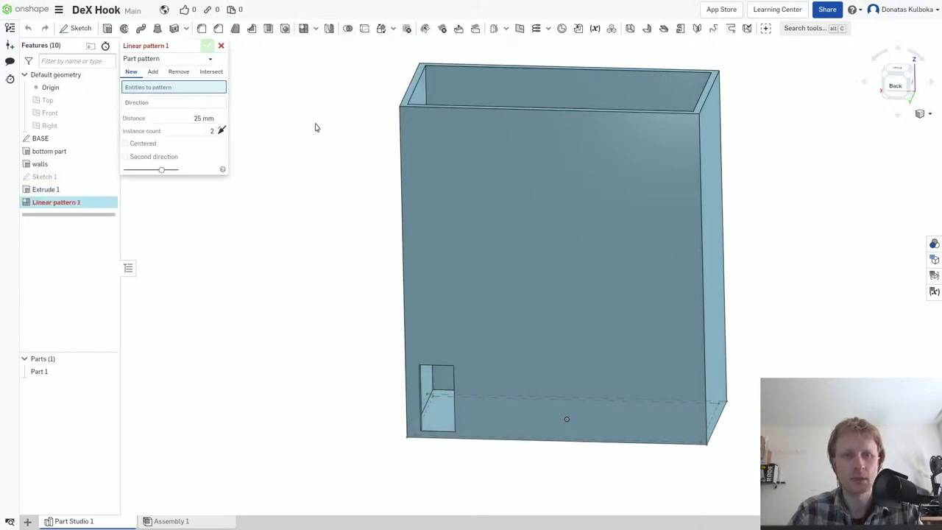
pyautogui.hotkey('shift', '2')
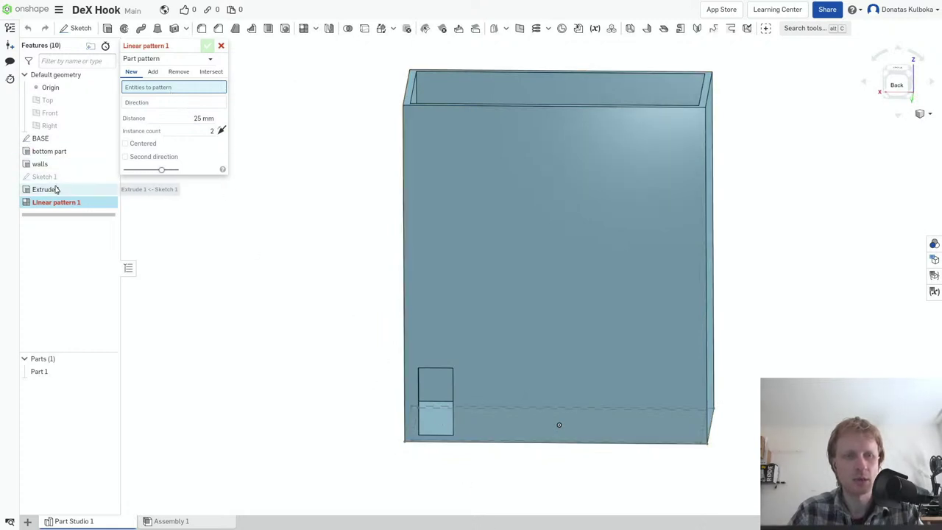
pyautogui.click(221, 47)
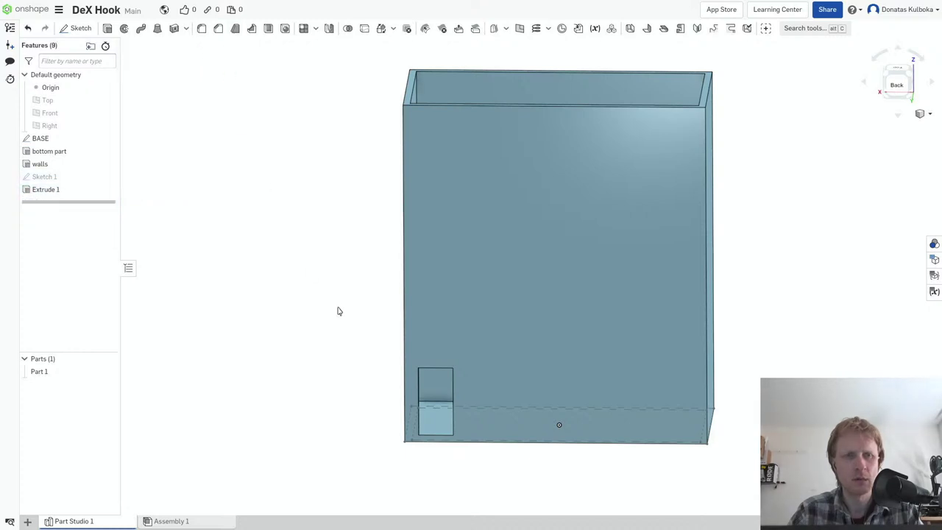
pyautogui.click(70, 191)
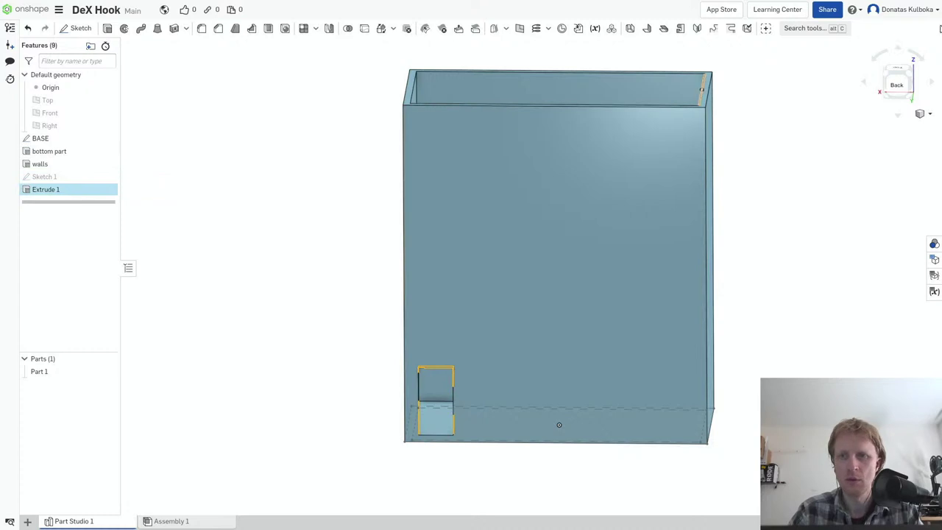
pyautogui.click(315, 30)
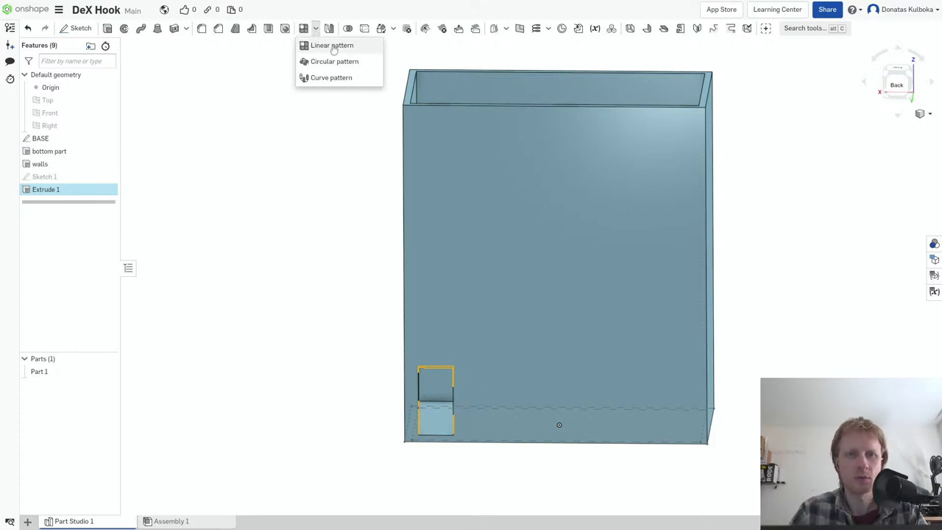
pyautogui.click(328, 48)
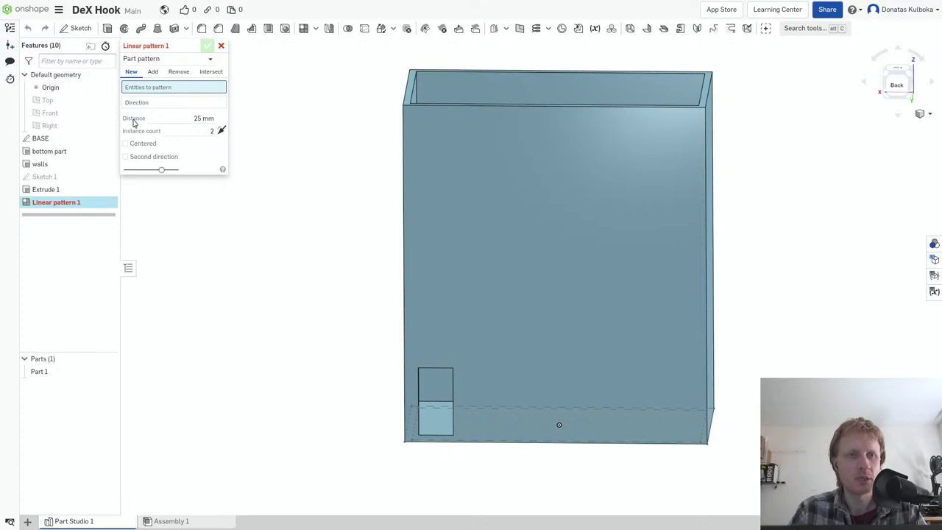
pyautogui.moveTo(467, 404); pyautogui.dragTo(415, 398, button='right')
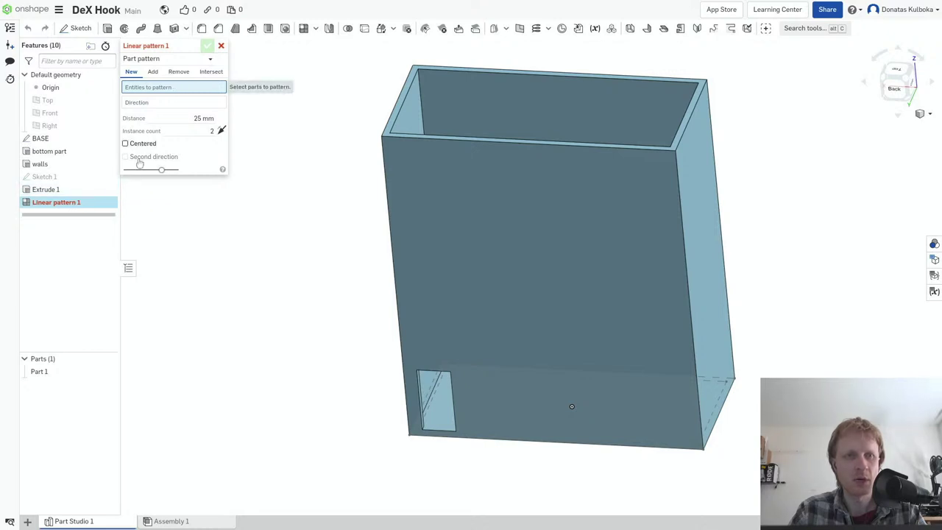
pyautogui.moveTo(45, 176)
pyautogui.click(107, 177)
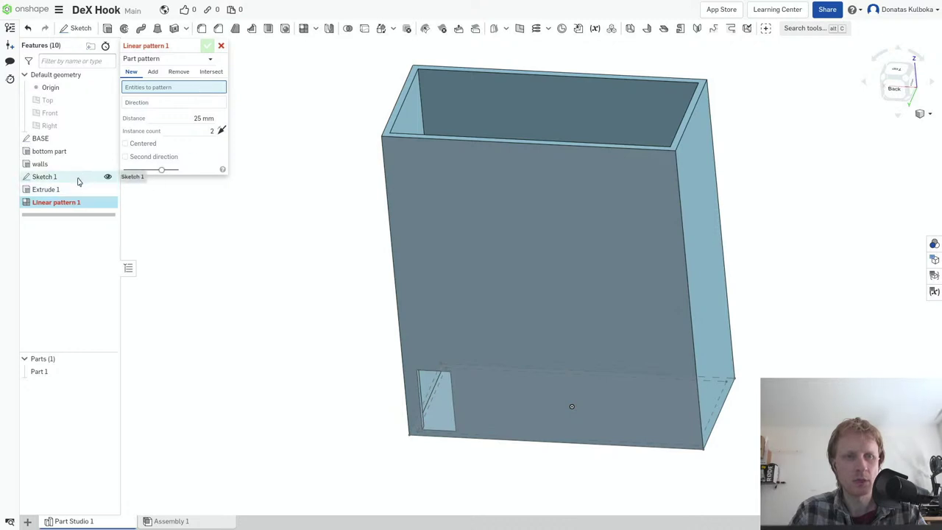
pyautogui.click(218, 46)
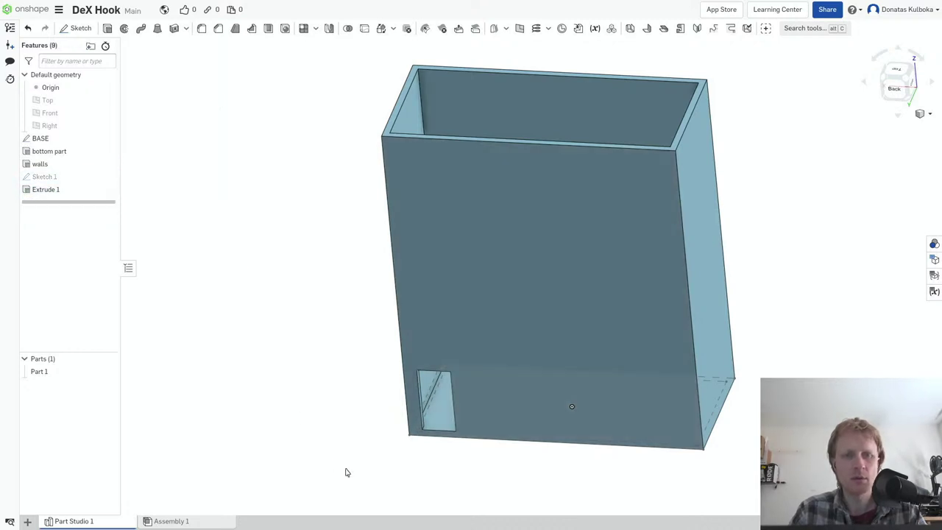
pyautogui.moveTo(347, 471); pyautogui.dragTo(318, 418, button='right')
# - Reopen Sketch 1 in the back view and draw a slot rectangle beside the first one
pyautogui.press('n')
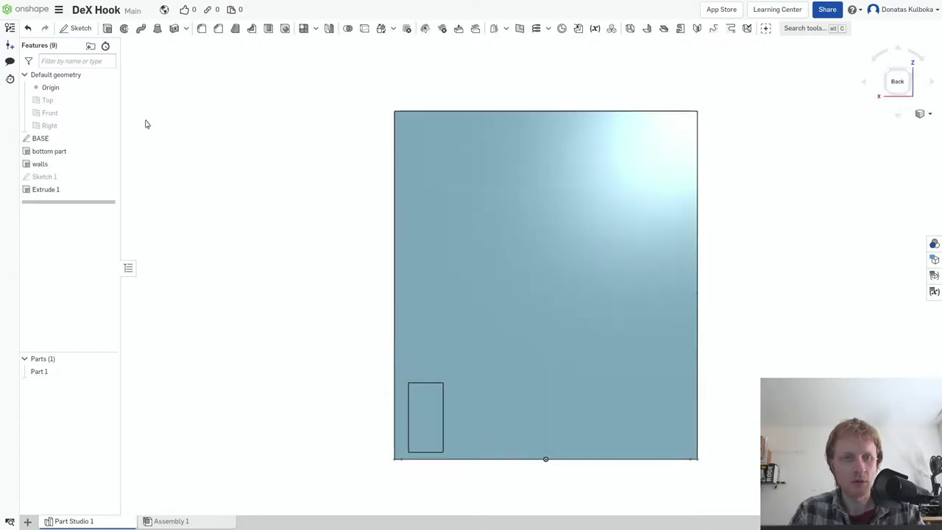
pyautogui.rightClick(50, 182)
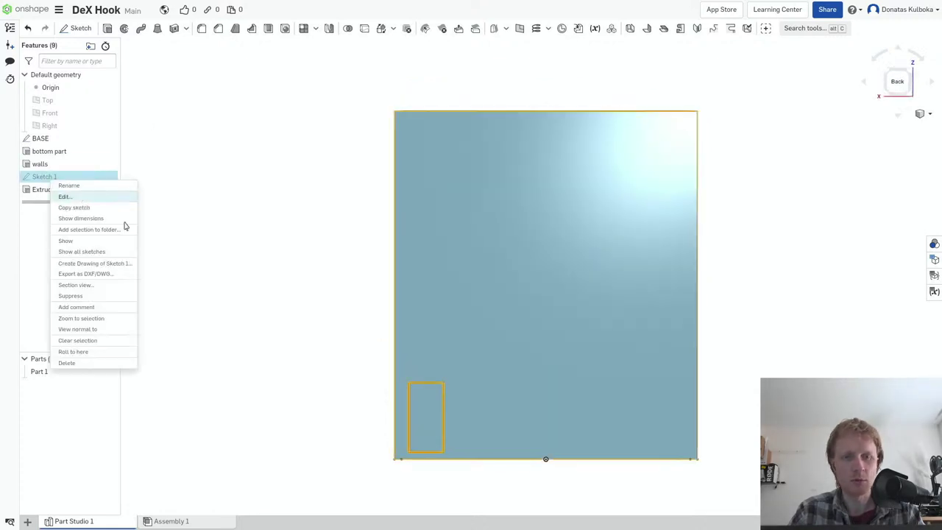
pyautogui.click(79, 196)
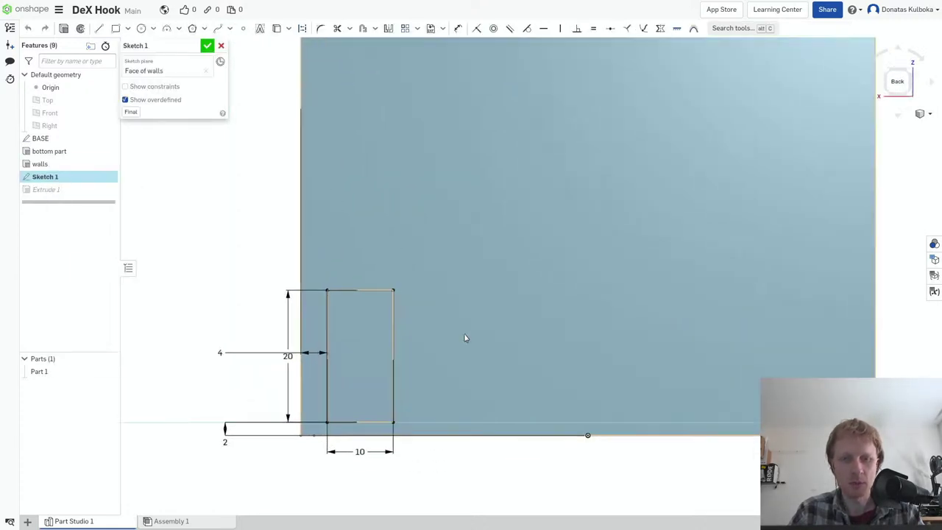
pyautogui.press('g')
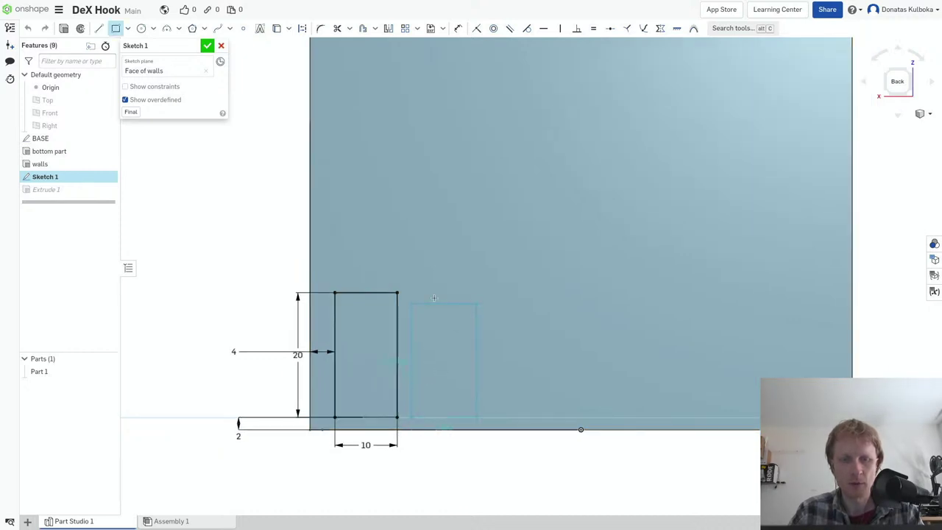
pyautogui.click(398, 292)
pyautogui.click(463, 293)
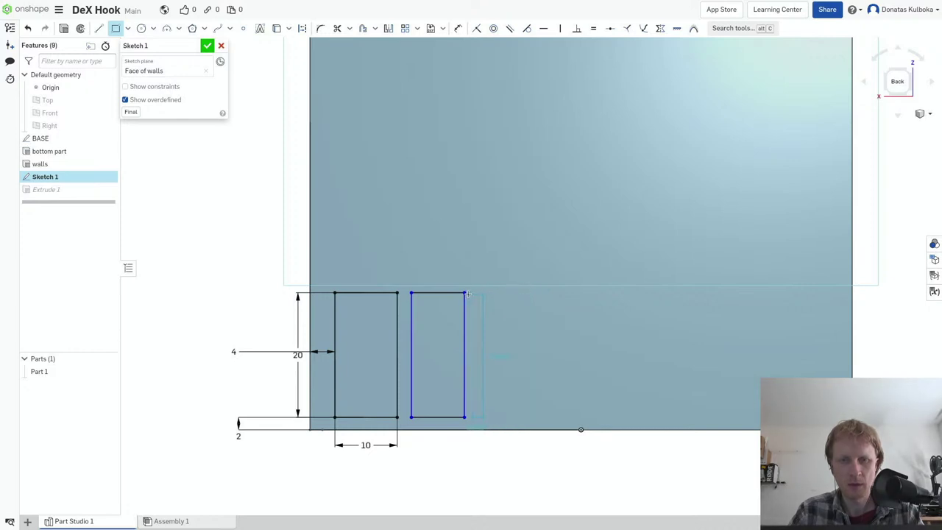
# - Draw further tall slot rectangles in a row rightward along the wall's bottom edge
pyautogui.click(529, 292)
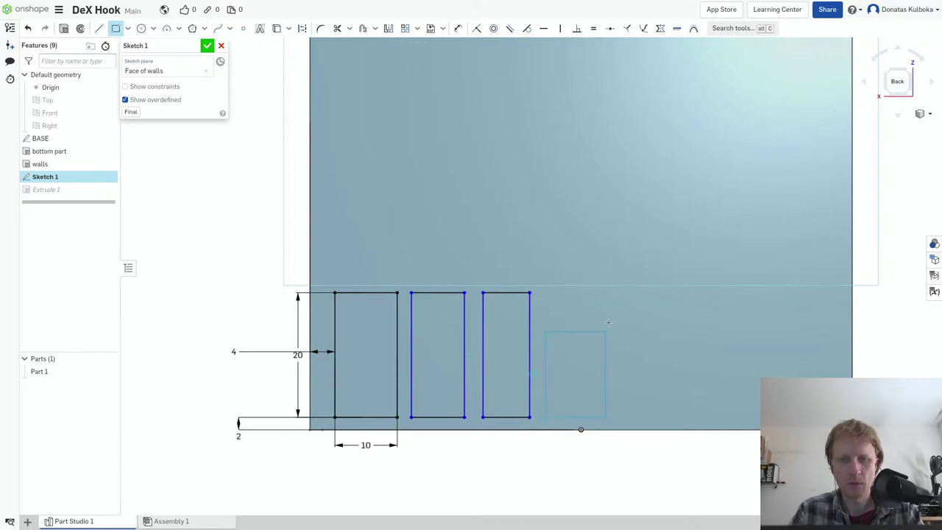
pyautogui.click(580, 293)
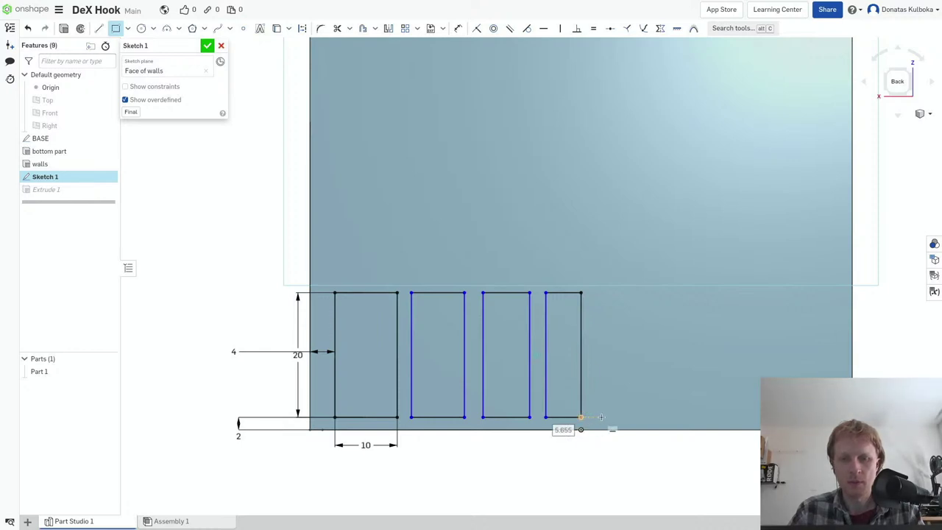
pyautogui.click(600, 417)
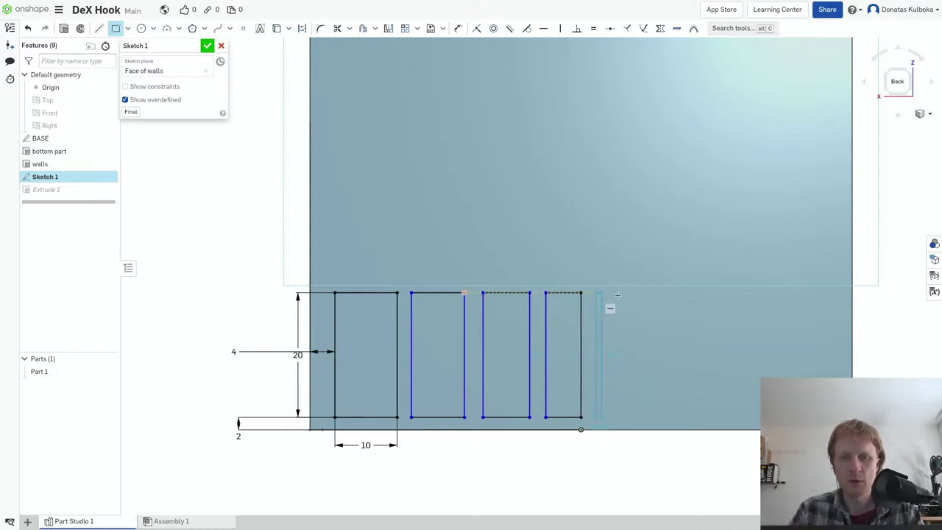
pyautogui.click(641, 293)
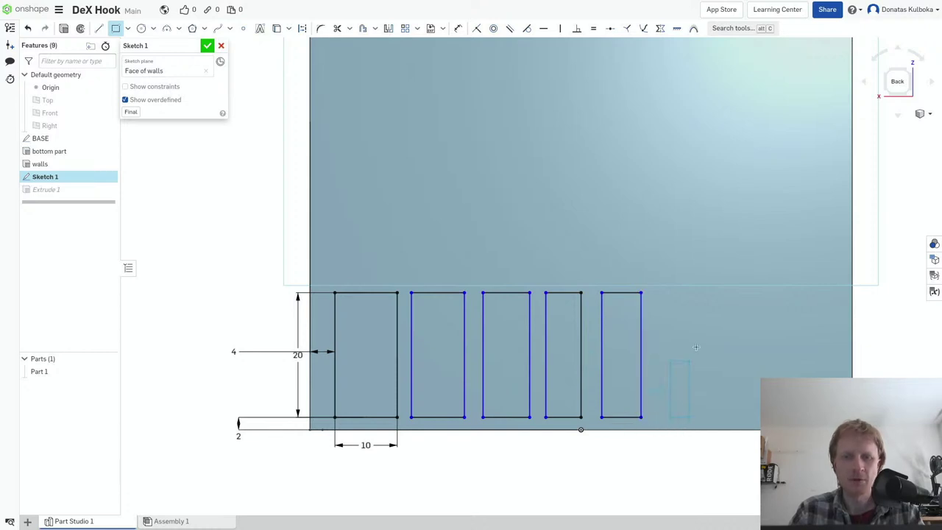
pyautogui.click(669, 419)
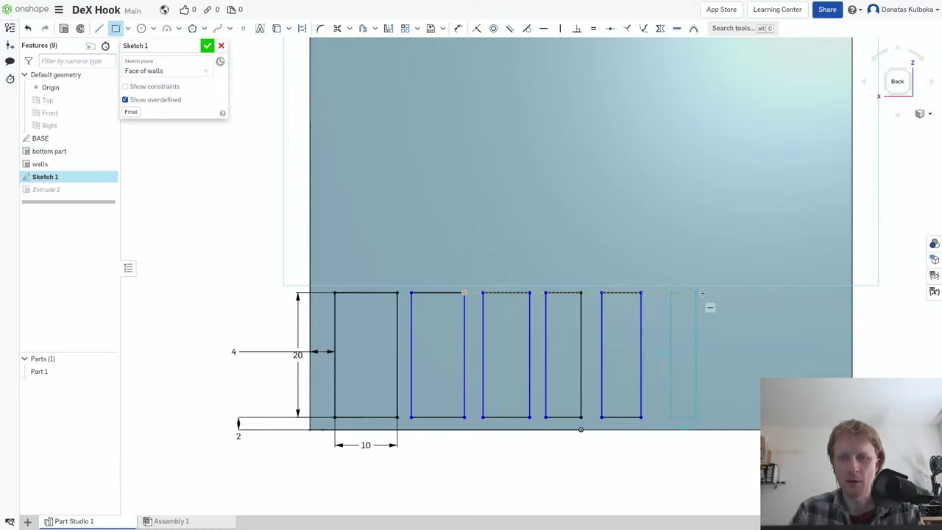
pyautogui.click(702, 293)
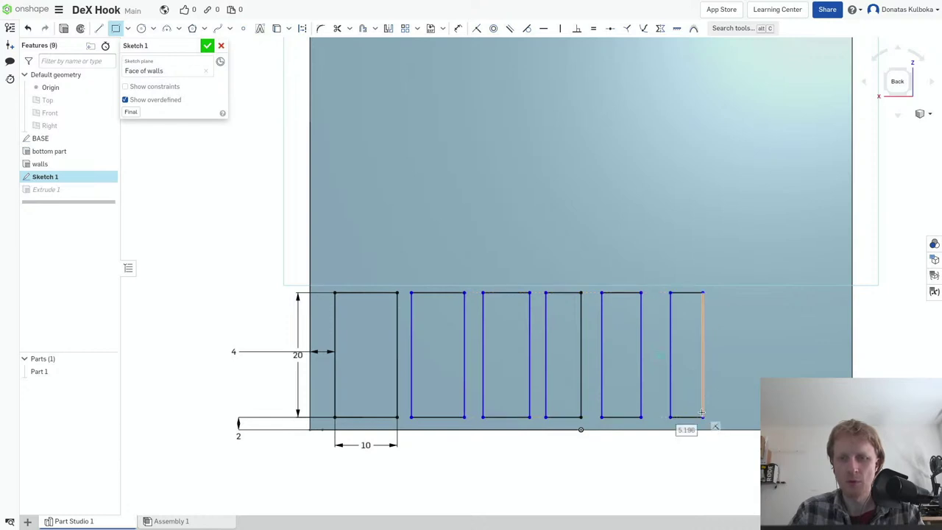
pyautogui.click(733, 416)
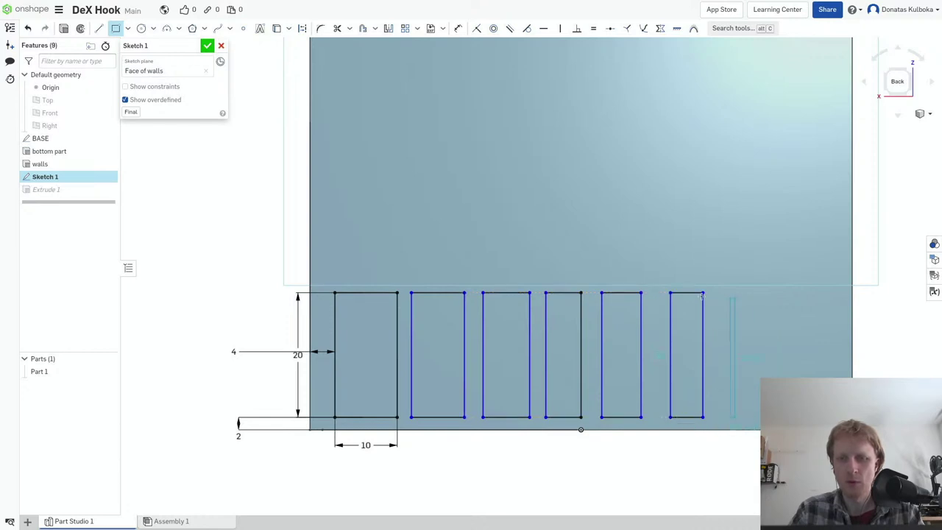
pyautogui.click(768, 293)
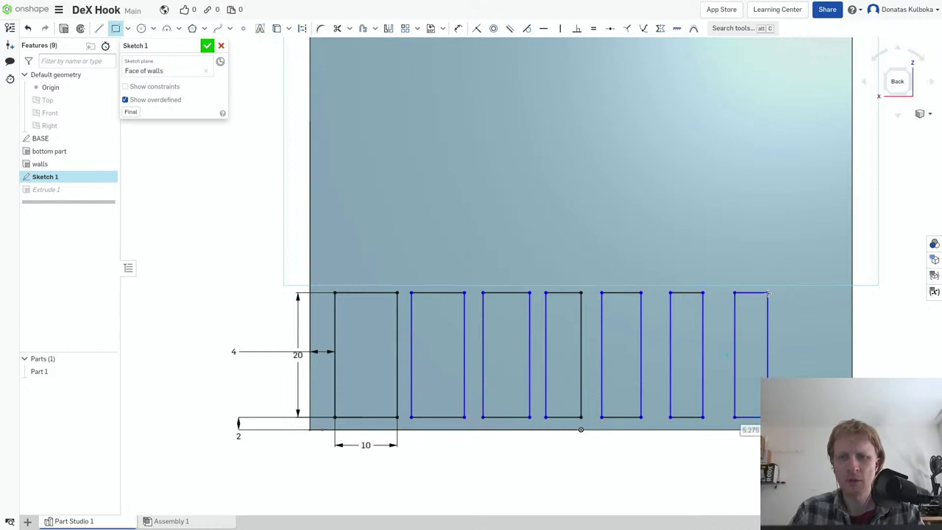
# - Dimension the second slot rectangle to 10 mm wide and undo the third rectangle's resize
pyautogui.press('d')
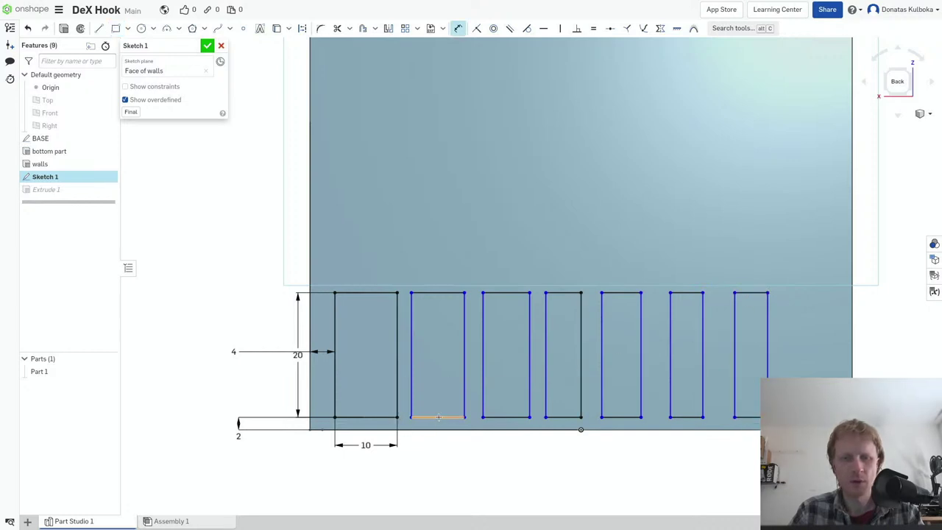
pyautogui.click(438, 417)
pyautogui.click(475, 459)
pyautogui.write('10')
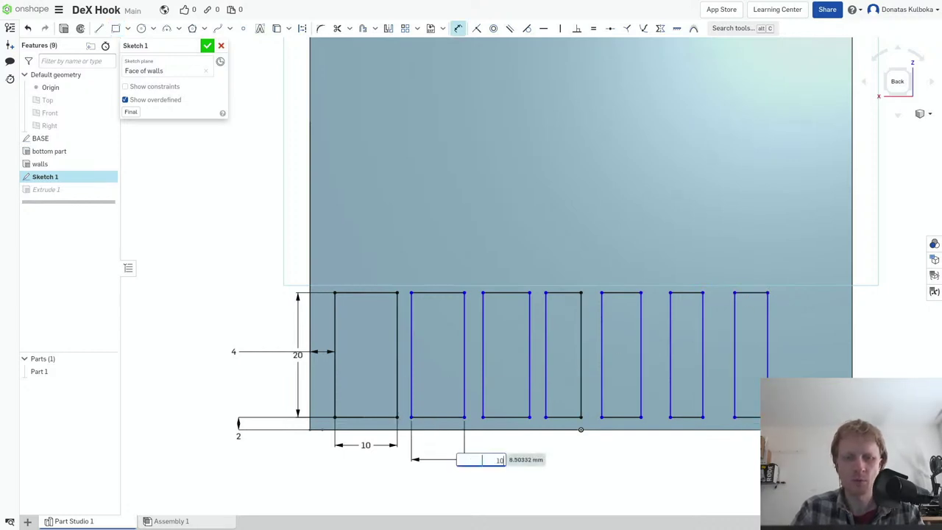
pyautogui.press('Return')
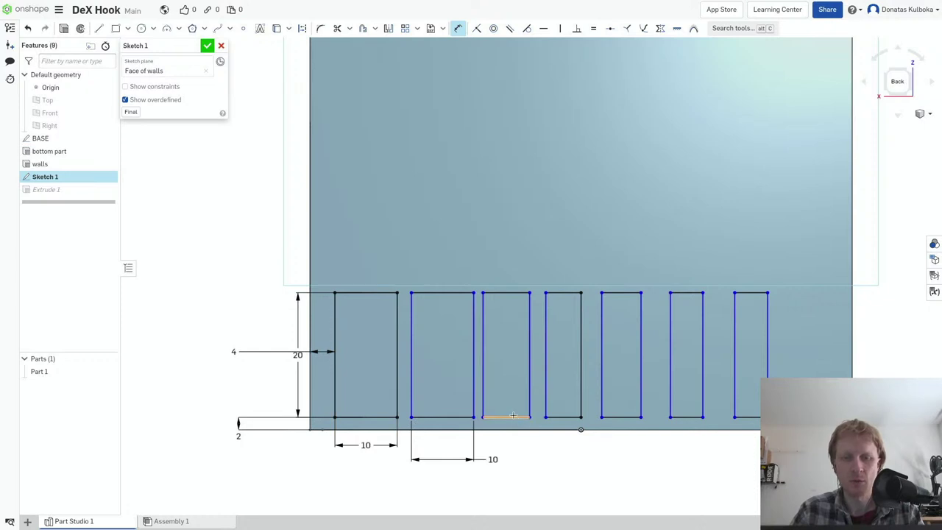
pyautogui.click(513, 415)
pyautogui.click(530, 448)
pyautogui.press('Escape')
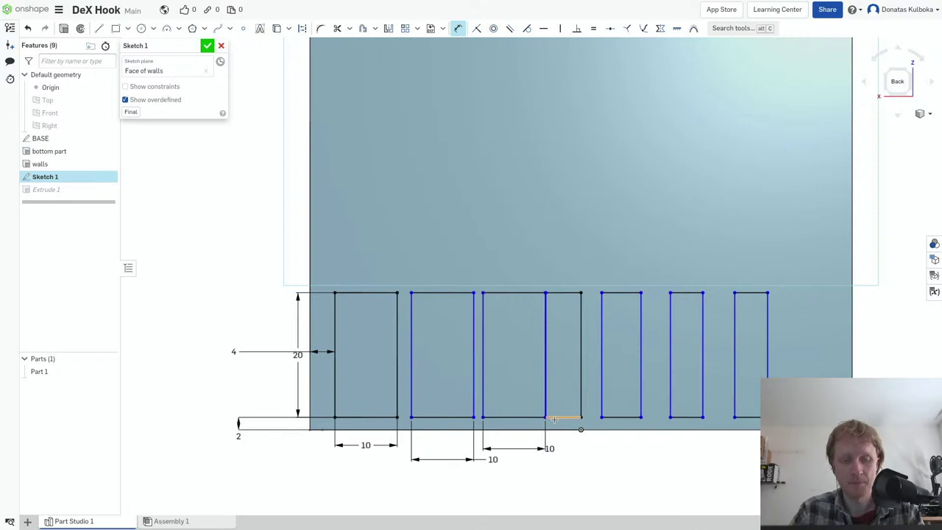
pyautogui.hotkey('ctrl', 'z')
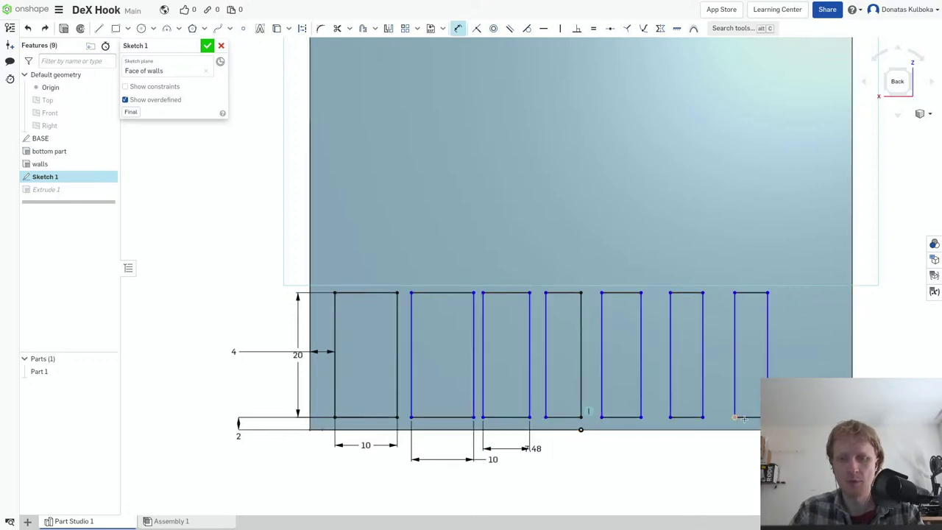
# - Trim away the extra rightmost rectangle and delete its leftover points
pyautogui.press('m')
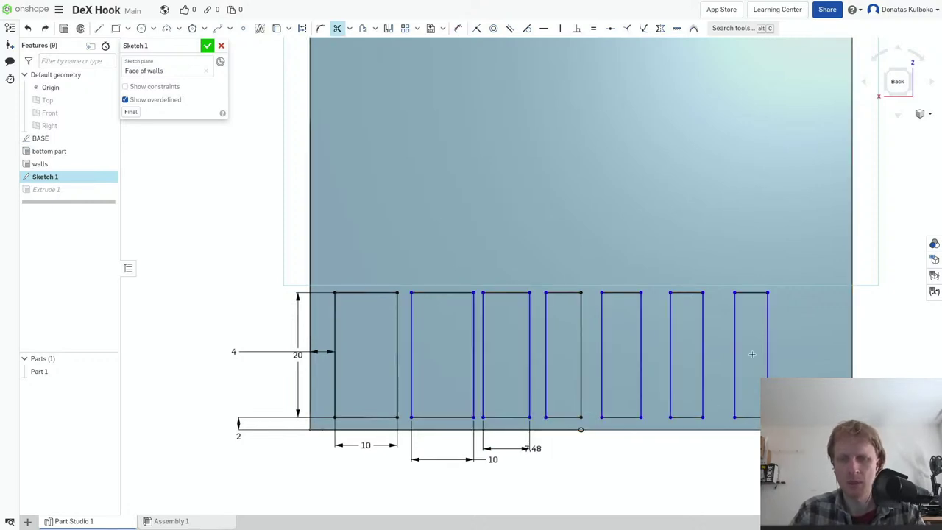
pyautogui.click(768, 315)
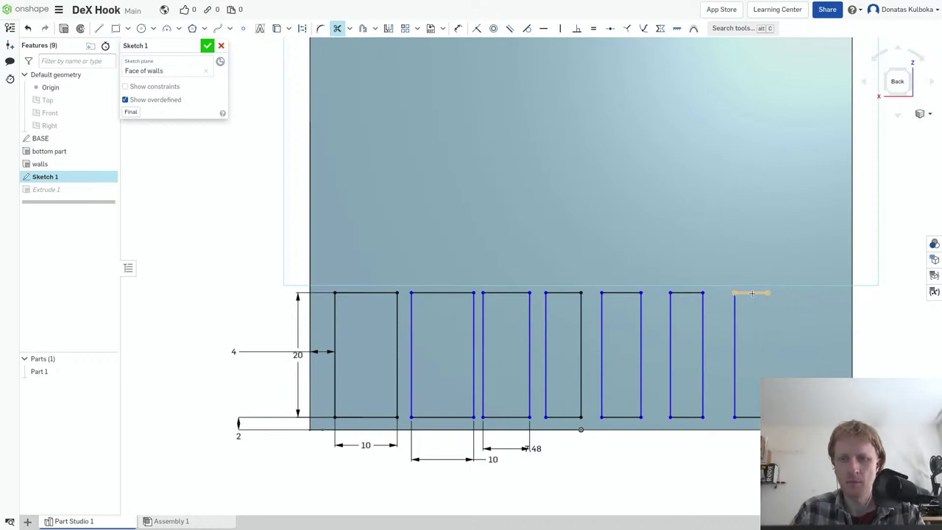
pyautogui.click(735, 316)
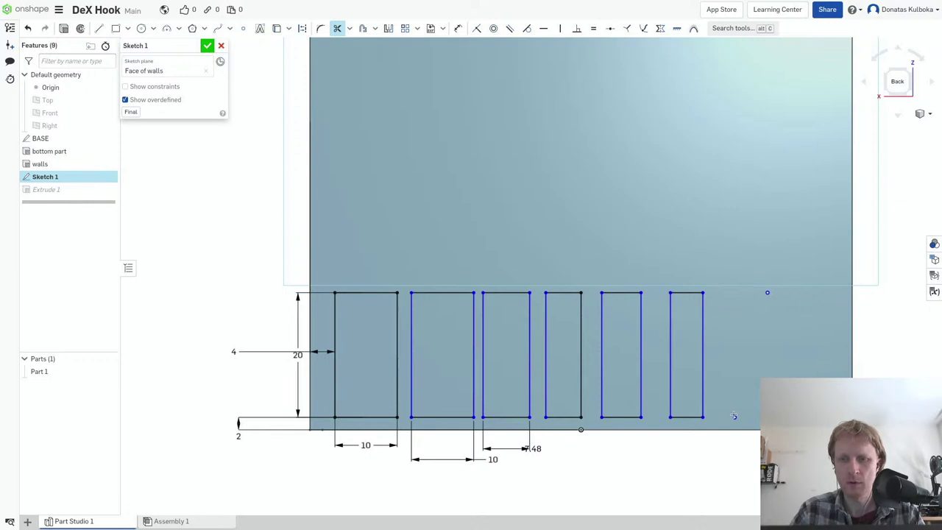
pyautogui.press('Escape')
pyautogui.moveTo(730, 420); pyautogui.dragTo(791, 279)
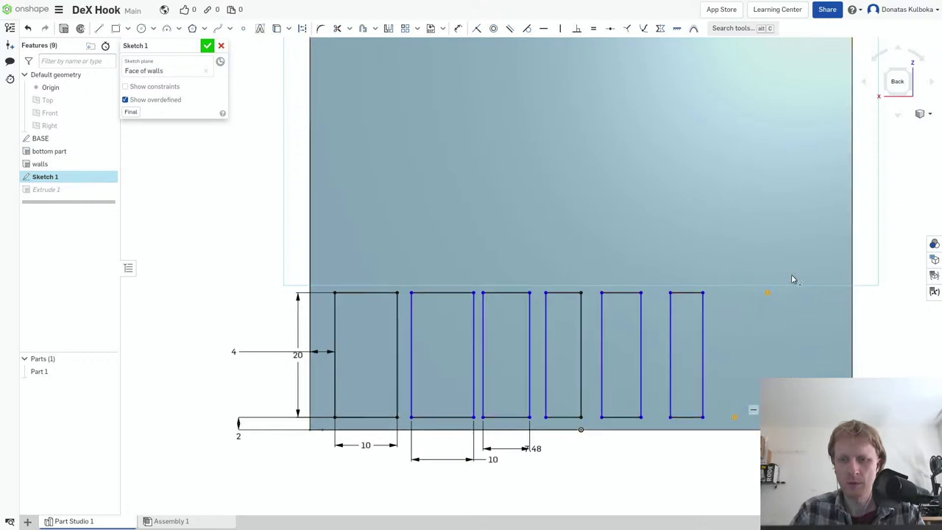
pyautogui.press('Delete')
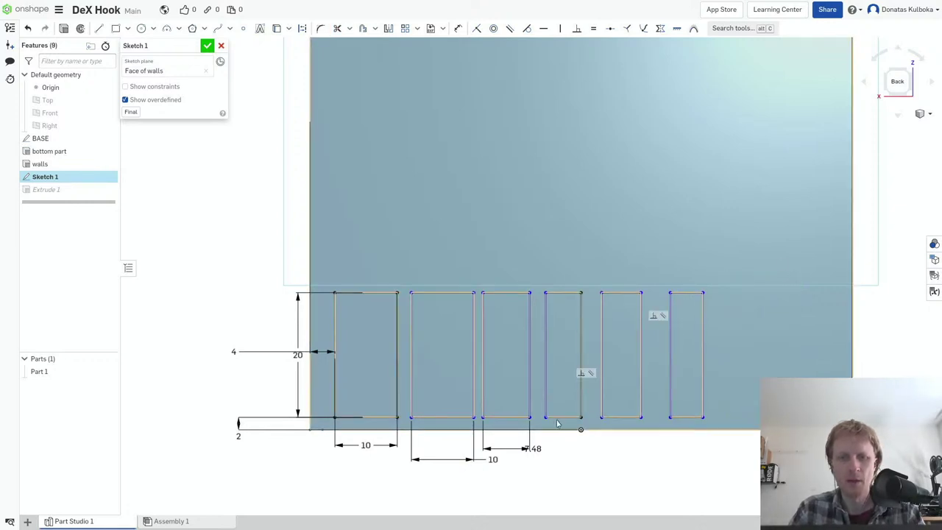
# - Dimension three gaps between neighbouring slot rectangles to 3 mm each
pyautogui.press('u')
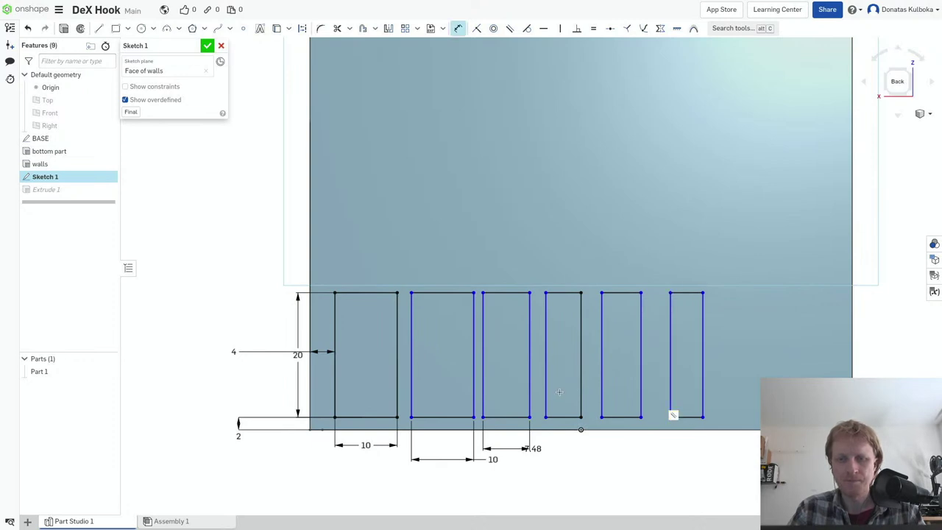
pyautogui.click(585, 386)
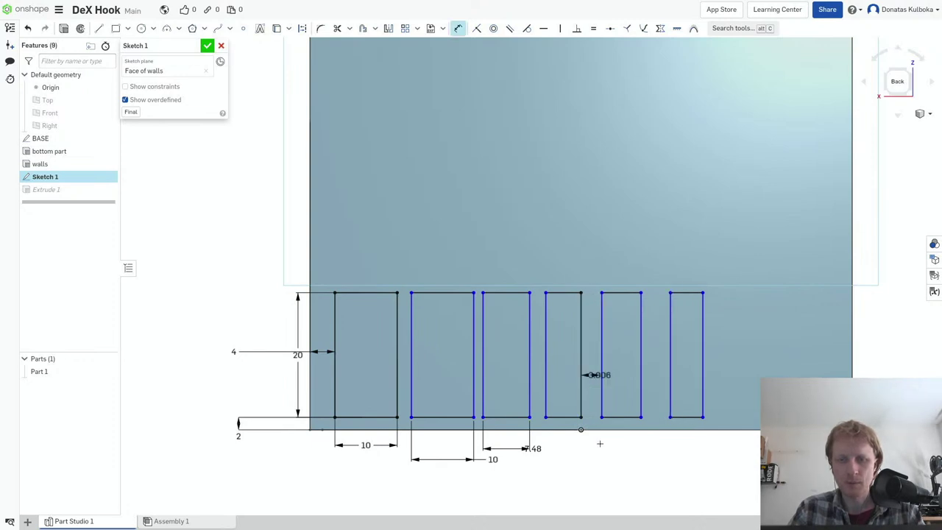
pyautogui.click(601, 374)
pyautogui.click(656, 477)
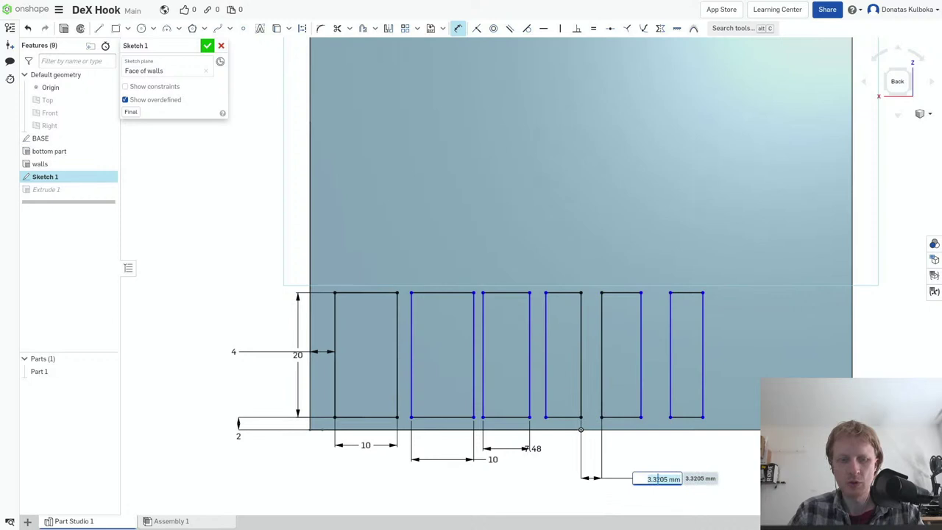
pyautogui.write('3')
pyautogui.press('Return')
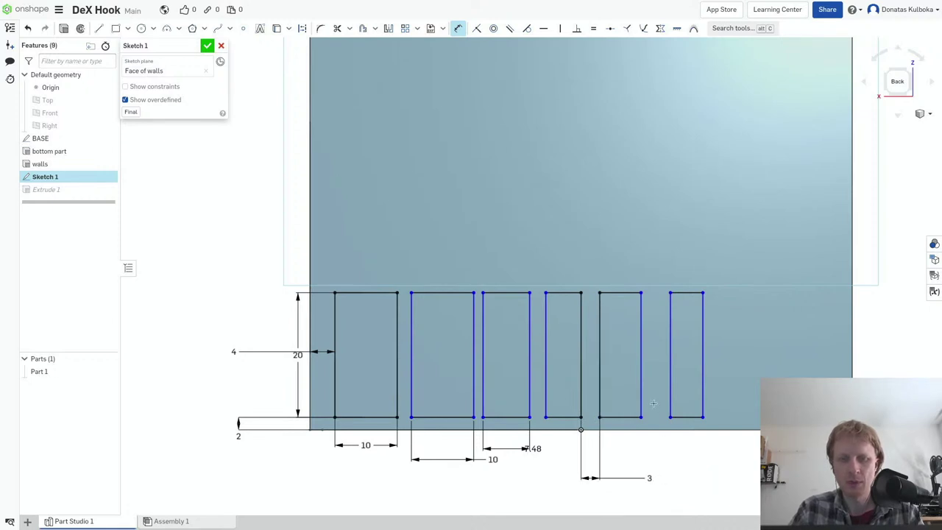
pyautogui.click(641, 387)
pyautogui.click(669, 377)
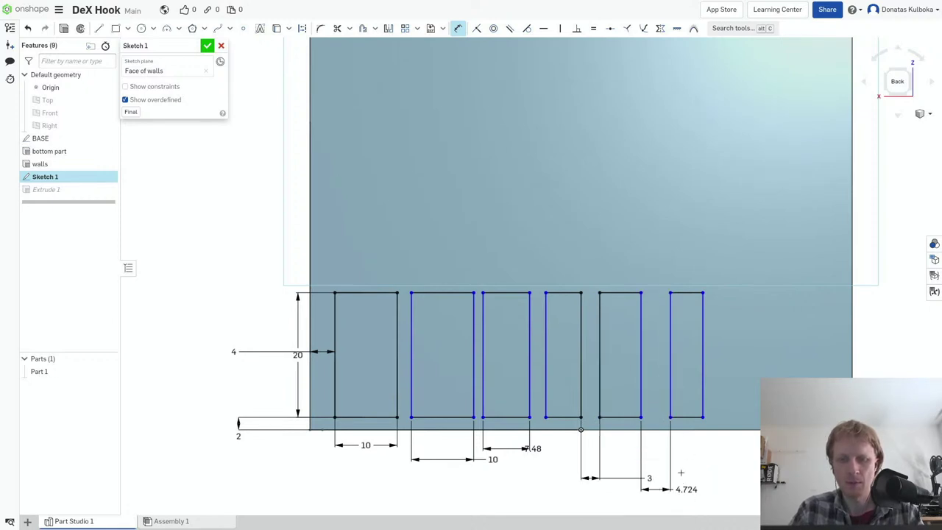
pyautogui.click(675, 450)
pyautogui.write('3')
pyautogui.press('Return')
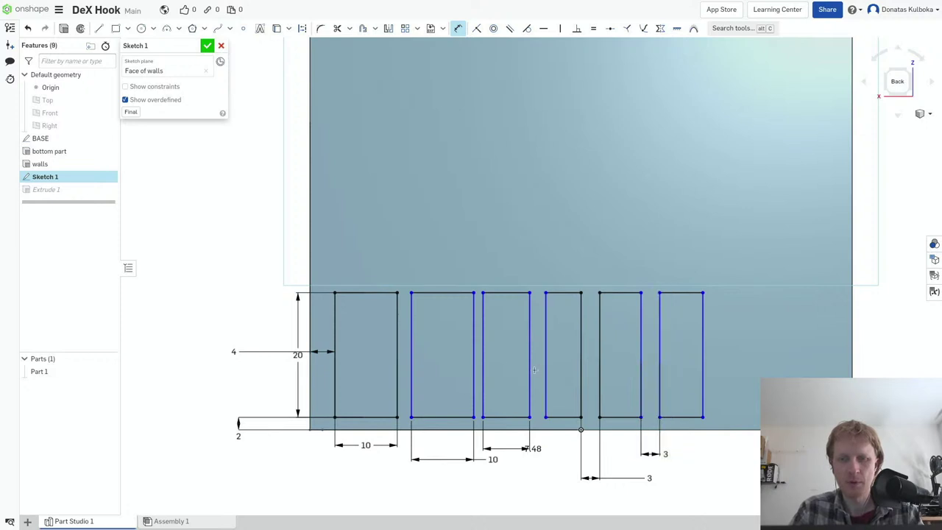
pyautogui.click(529, 370)
pyautogui.click(545, 368)
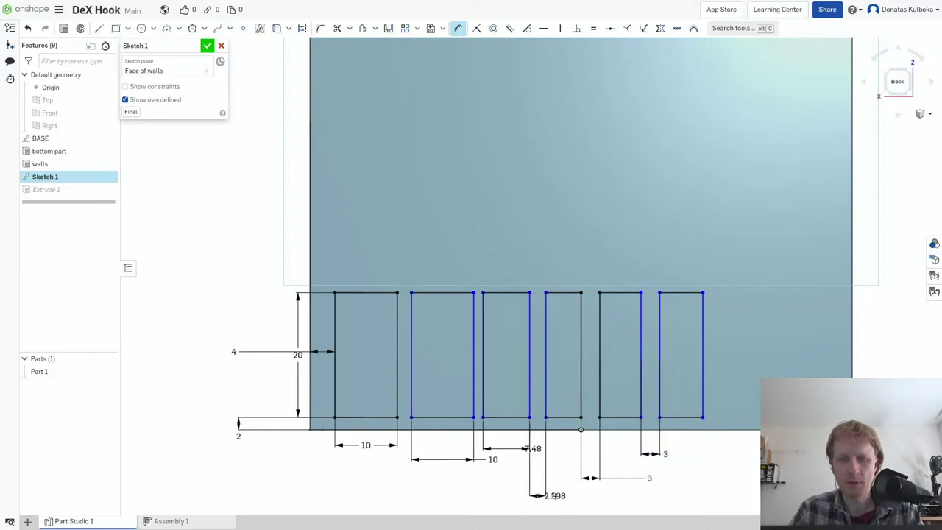
pyautogui.click(555, 496)
pyautogui.write('3')
pyautogui.press('Return')
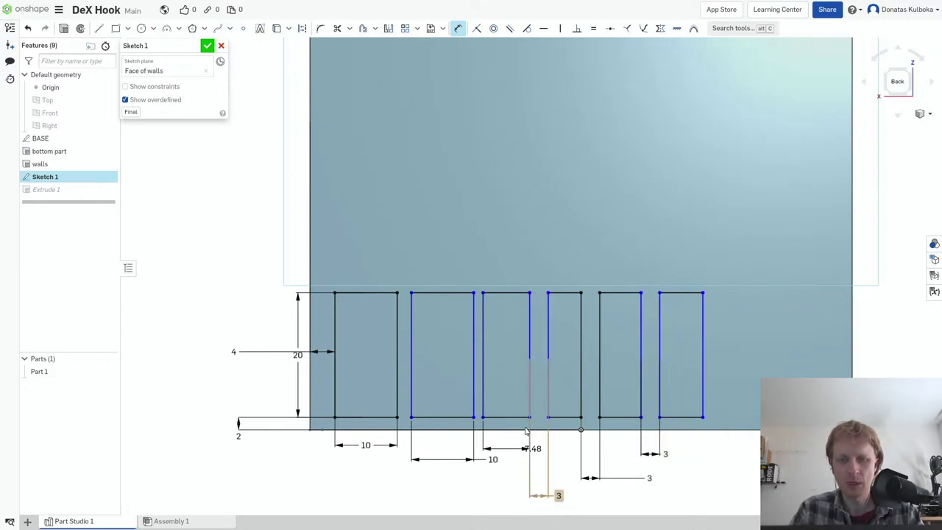
# - Set the first two slot gaps to 3 and the narrow slot's width to 10, over-constraining the sketch
pyautogui.click(474, 390)
pyautogui.click(483, 390)
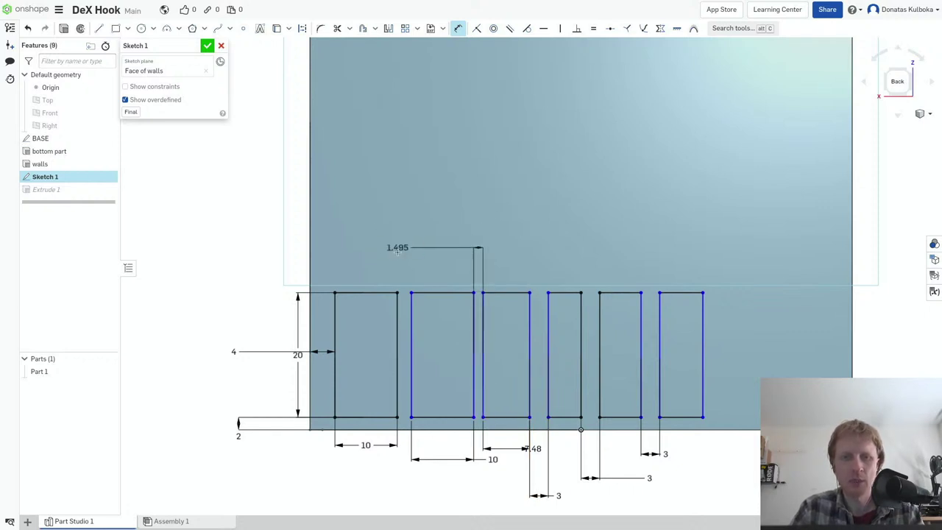
pyautogui.click(397, 248)
pyautogui.write('3')
pyautogui.press('Return')
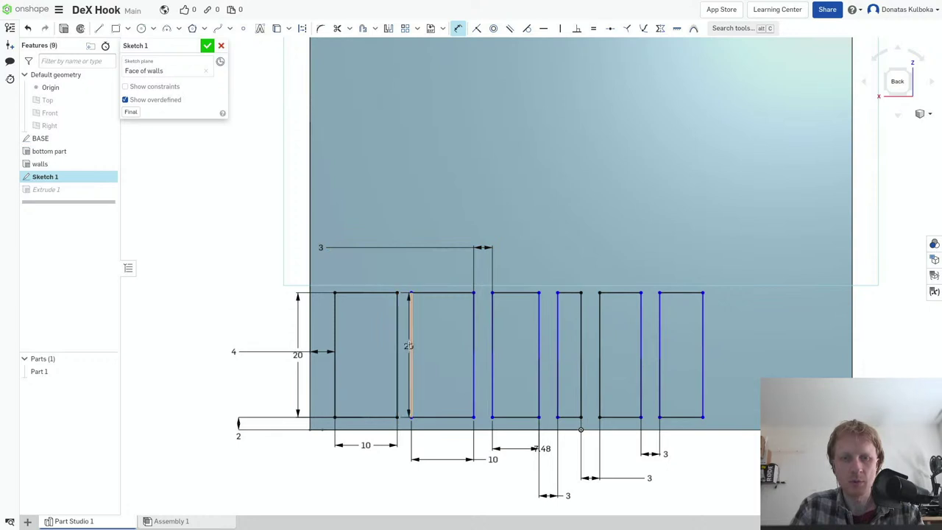
pyautogui.click(408, 346)
pyautogui.click(397, 345)
pyautogui.click(343, 270)
pyautogui.write('3')
pyautogui.press('Return')
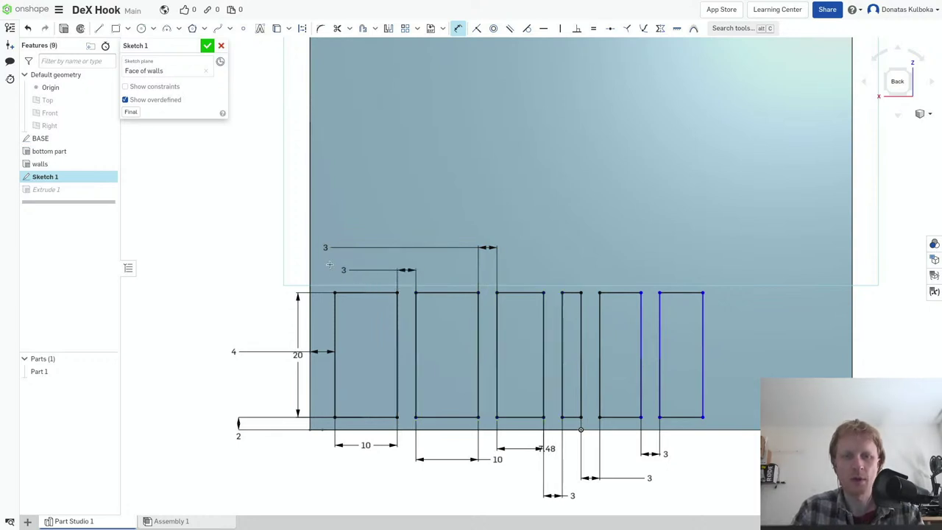
pyautogui.click(573, 290)
pyautogui.click(574, 255)
pyautogui.write('10')
pyautogui.press('Return')
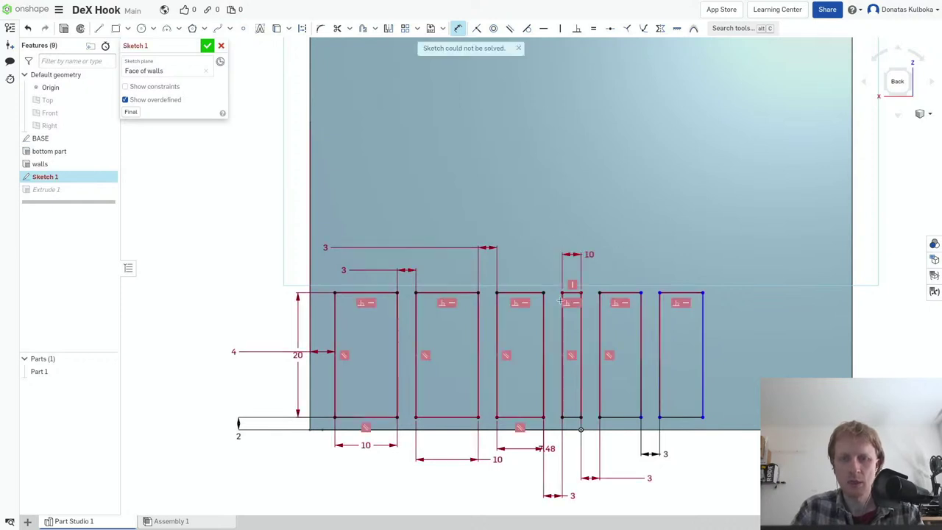
# - Undo the broken width dimension, the spacing edits and the extra right-hand slot rectangles
pyautogui.hotkey('ctrl', 'z')
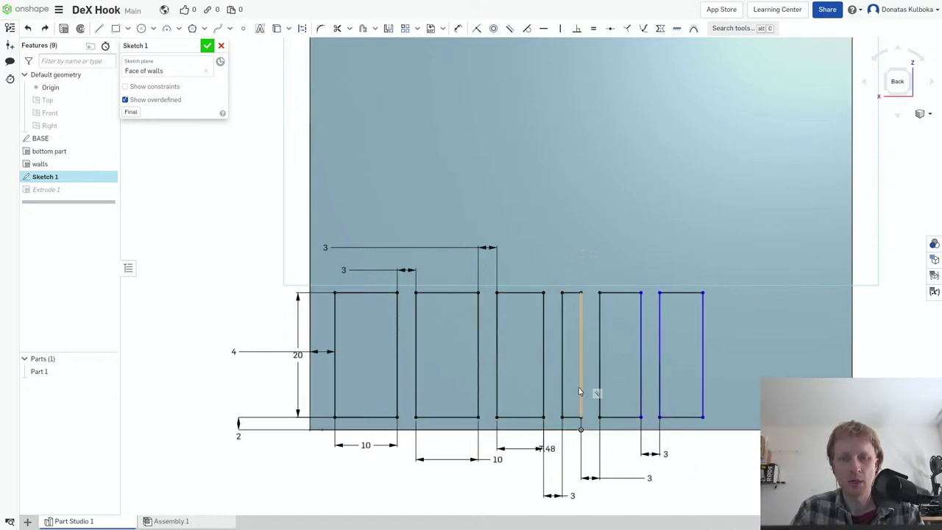
pyautogui.hotkey('ctrl', 'z')
pyautogui.hotkey('ctrl', 'z')
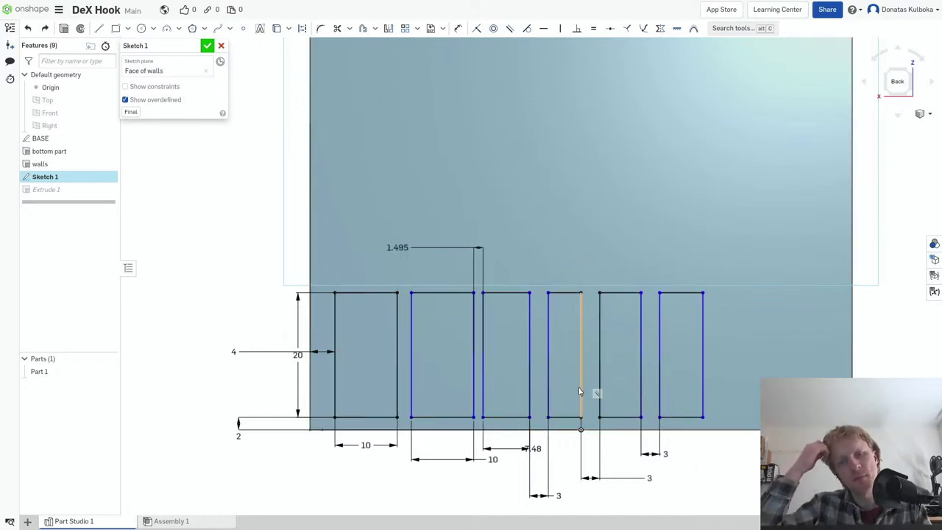
pyautogui.hotkey('ctrl', 'z')
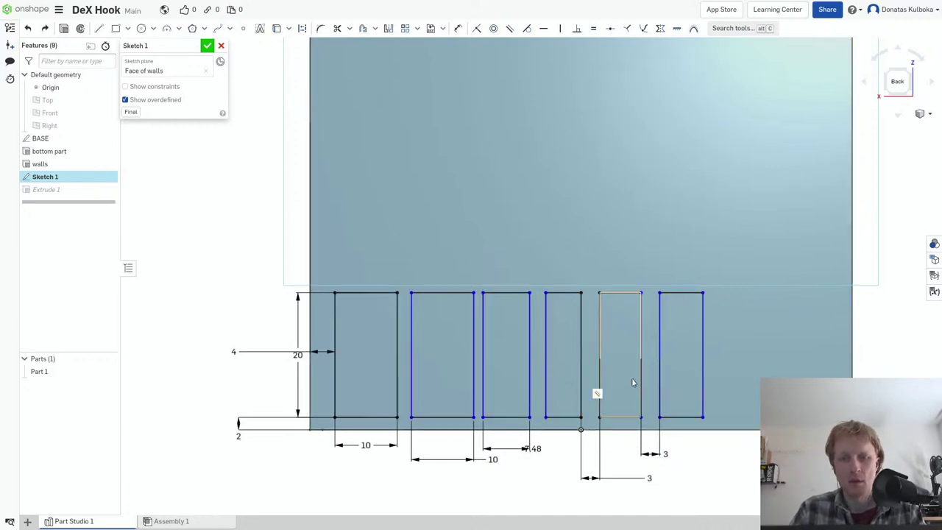
pyautogui.hotkey('ctrl', 'z')
pyautogui.hotkey('ctrl', 'z')
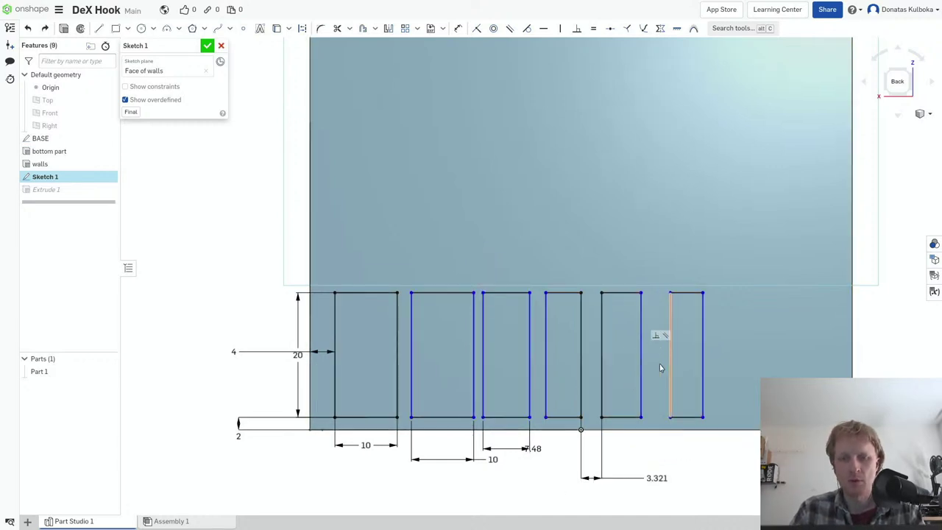
pyautogui.hotkey('ctrl', 'z')
pyautogui.hotkey('ctrl', 'z')
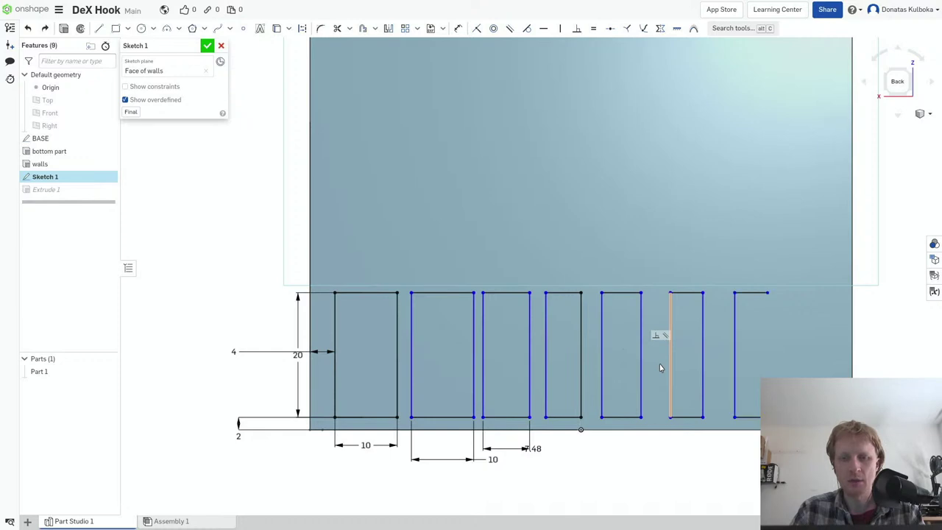
pyautogui.hotkey('ctrl', 'z')
pyautogui.hotkey('ctrl', 'z')
pyautogui.hotkey('ctrl', 'z')
pyautogui.hotkey('ctrl', 'z')
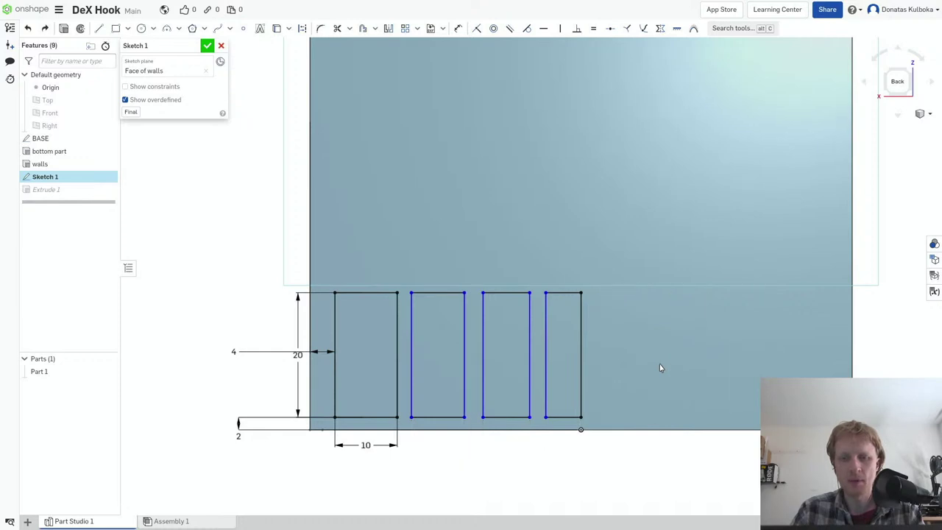
pyautogui.hotkey('ctrl', 'z')
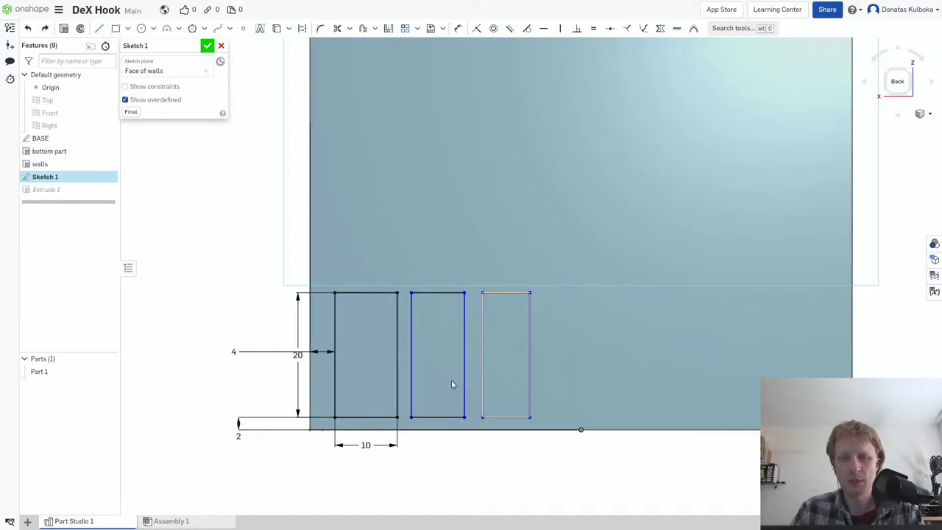
# - Dimension a 3 mm gap between the first two slots and a 10 mm width for the second
pyautogui.press('d')
pyautogui.click(397, 349)
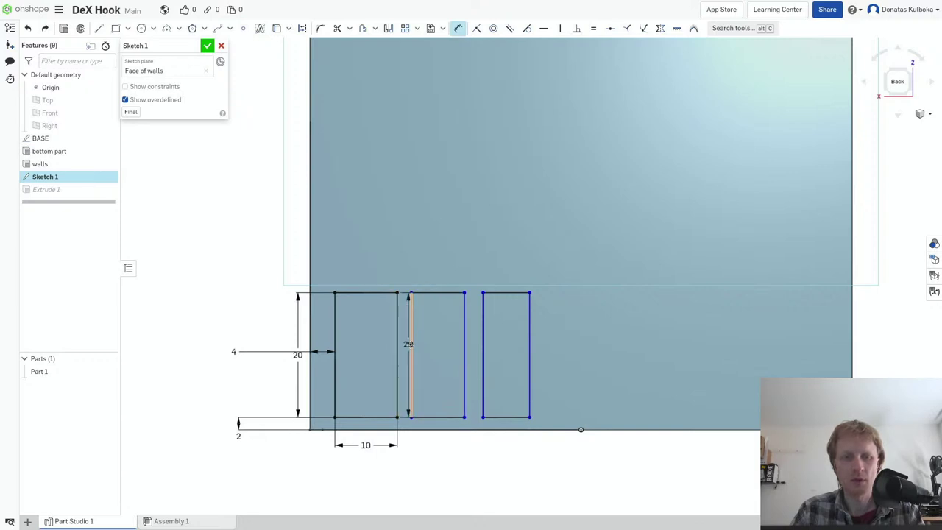
pyautogui.click(410, 349)
pyautogui.click(344, 217)
pyautogui.write('3')
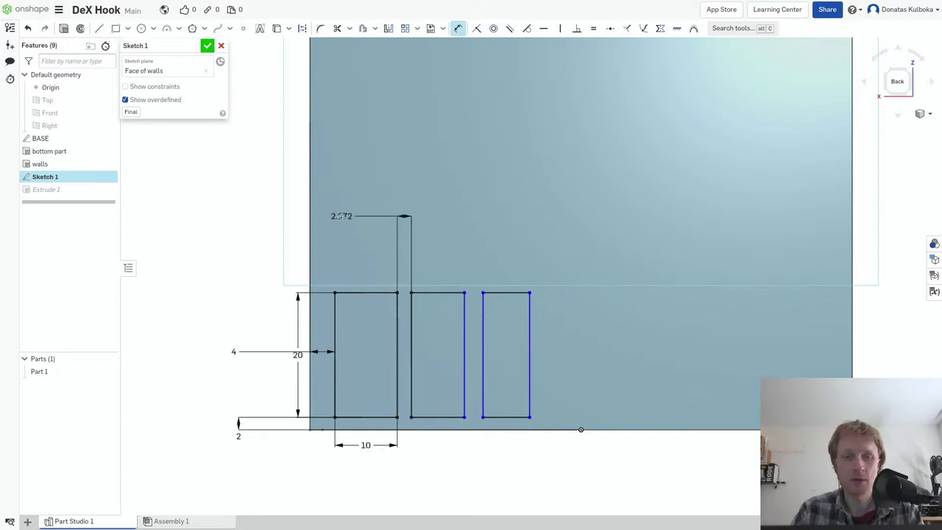
pyautogui.press('Return')
pyautogui.click(442, 417)
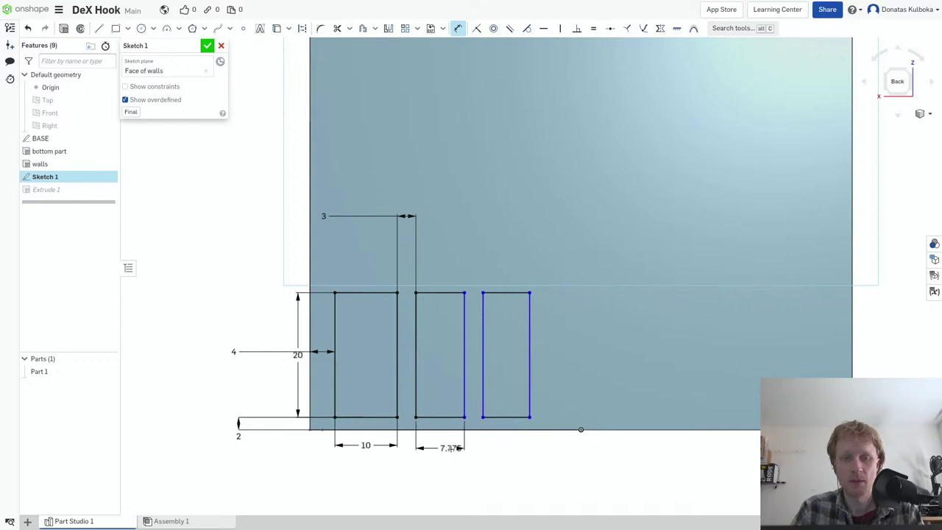
pyautogui.click(445, 447)
pyautogui.write('10')
pyautogui.press('Return')
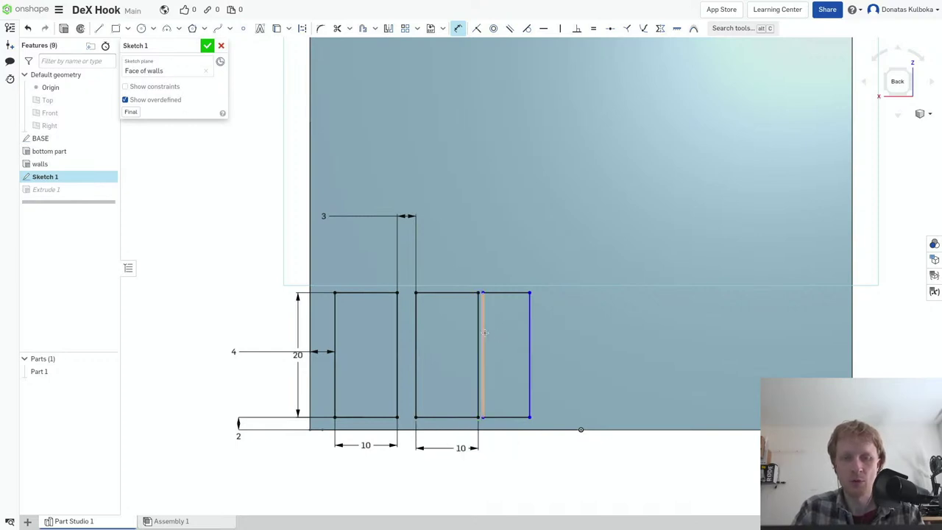
# - Set a 3 mm gap before the third slot and make the third slot 10 mm wide
pyautogui.click(478, 328)
pyautogui.click(482, 328)
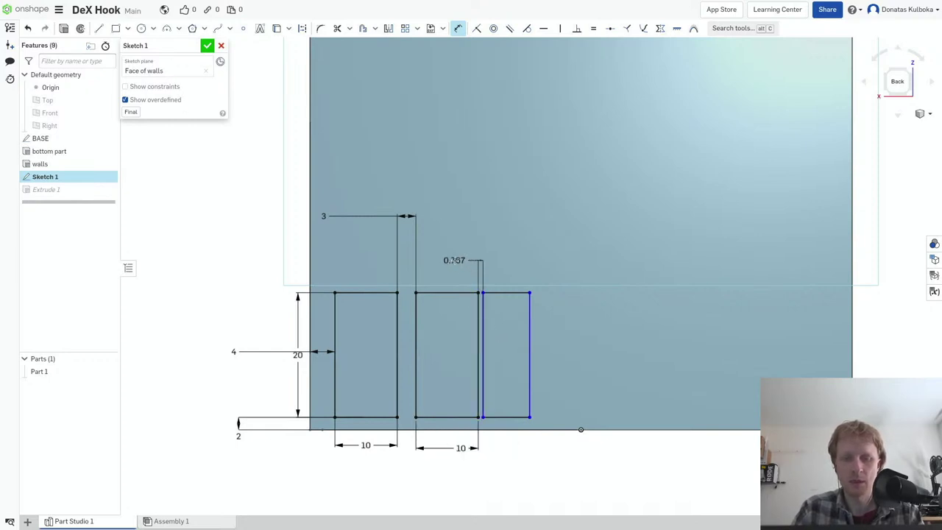
pyautogui.click(454, 260)
pyautogui.write('3')
pyautogui.press('Return')
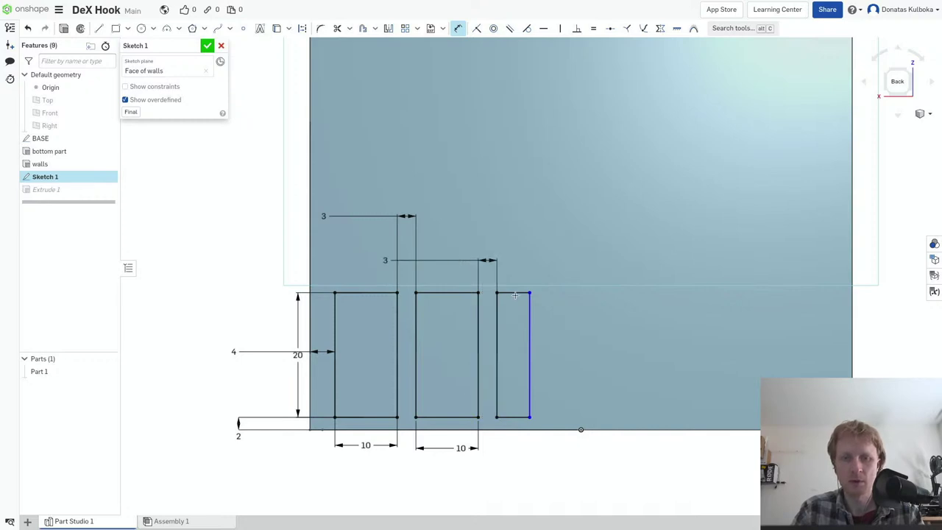
pyautogui.click(514, 293)
pyautogui.click(464, 237)
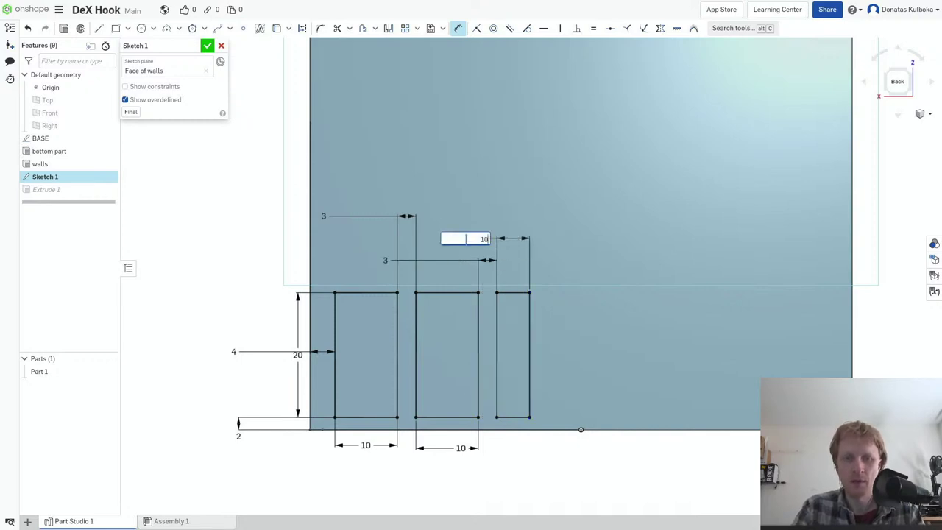
pyautogui.write('10')
pyautogui.press('Return')
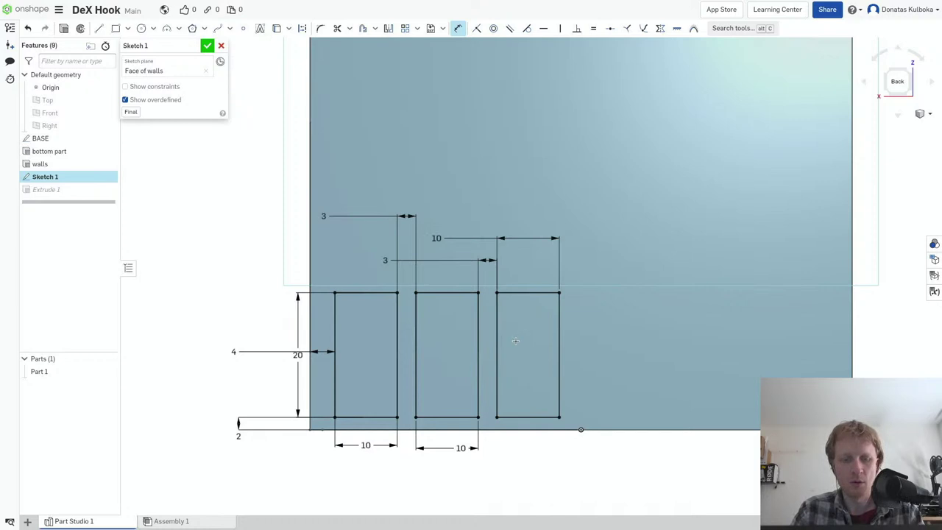
# - Draw a fourth slot rectangle beside the third and dimension its width to 10
pyautogui.press('r')
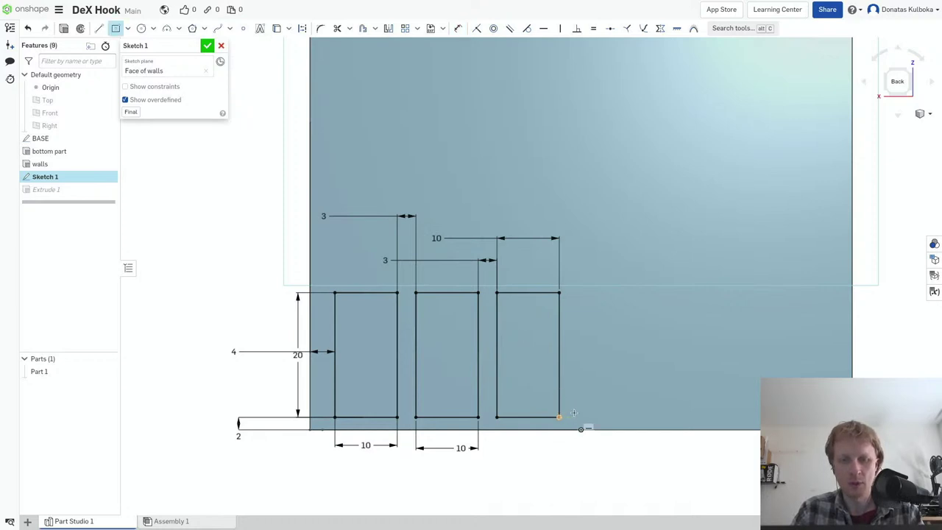
pyautogui.click(651, 292)
pyautogui.press('d')
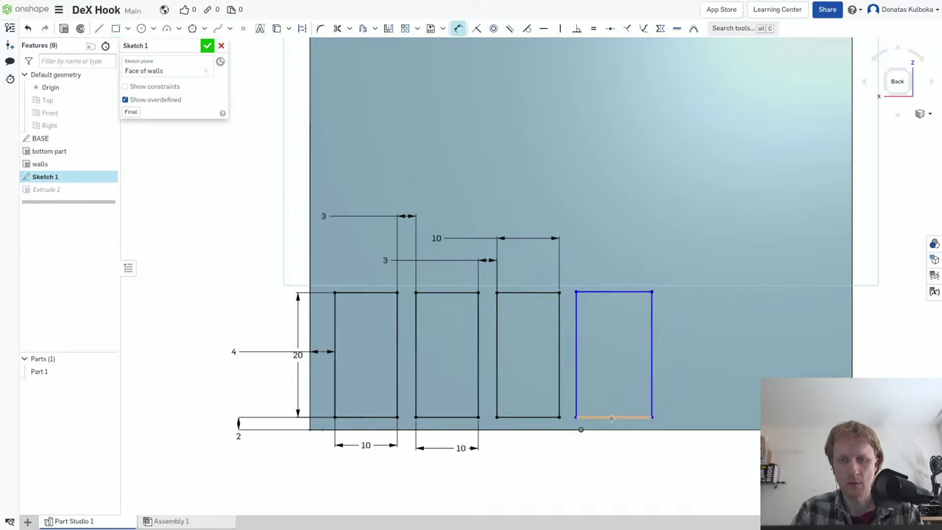
pyautogui.click(611, 418)
pyautogui.click(608, 435)
pyautogui.write('10')
pyautogui.press('Return')
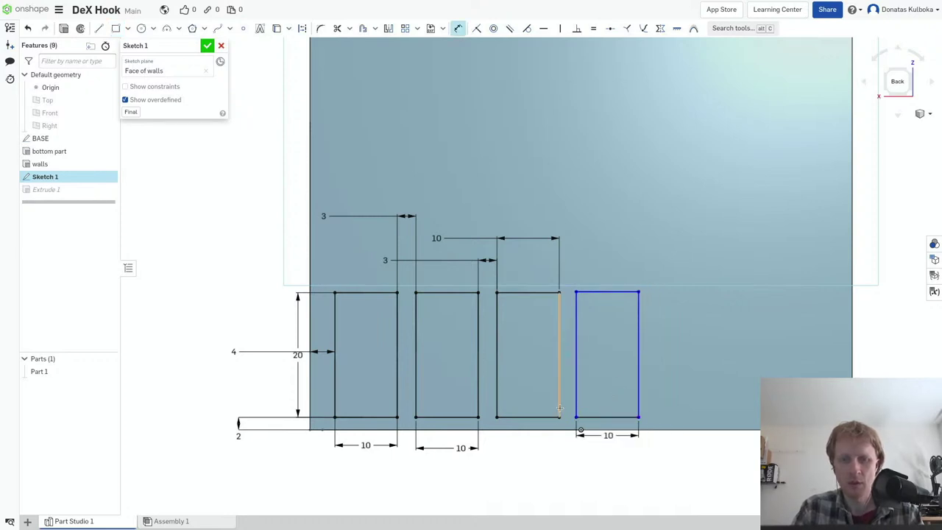
# - Space the fourth slot 3 mm from the third and dimension its height to 20
pyautogui.click(570, 370)
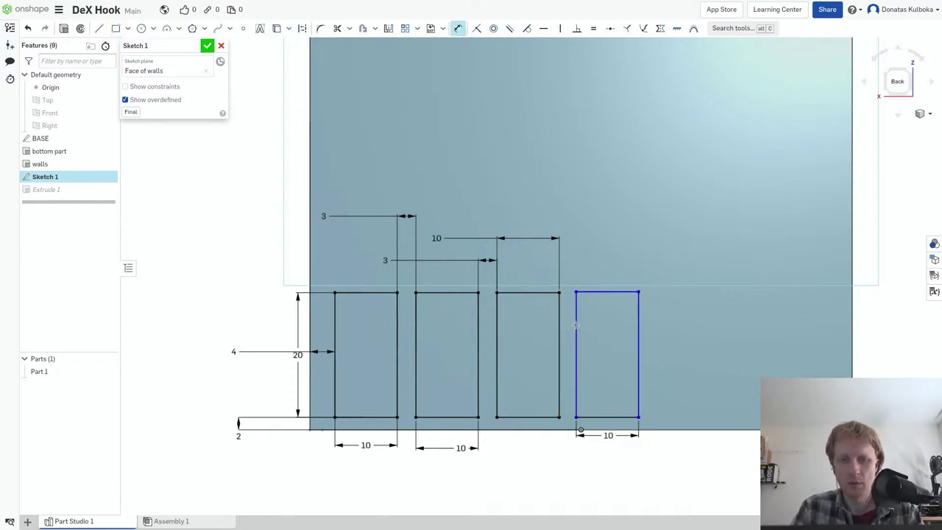
pyautogui.click(559, 375)
pyautogui.click(535, 463)
pyautogui.write('3')
pyautogui.press('Return')
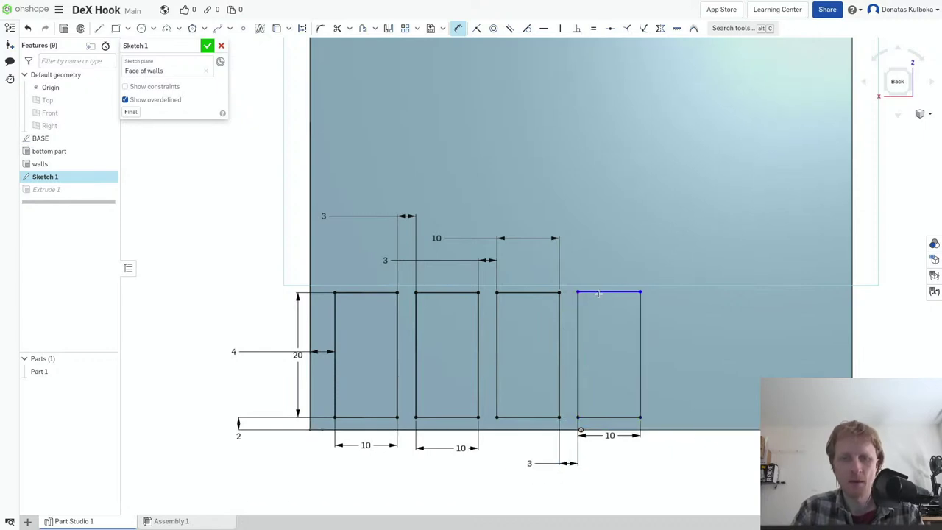
pyautogui.click(604, 292)
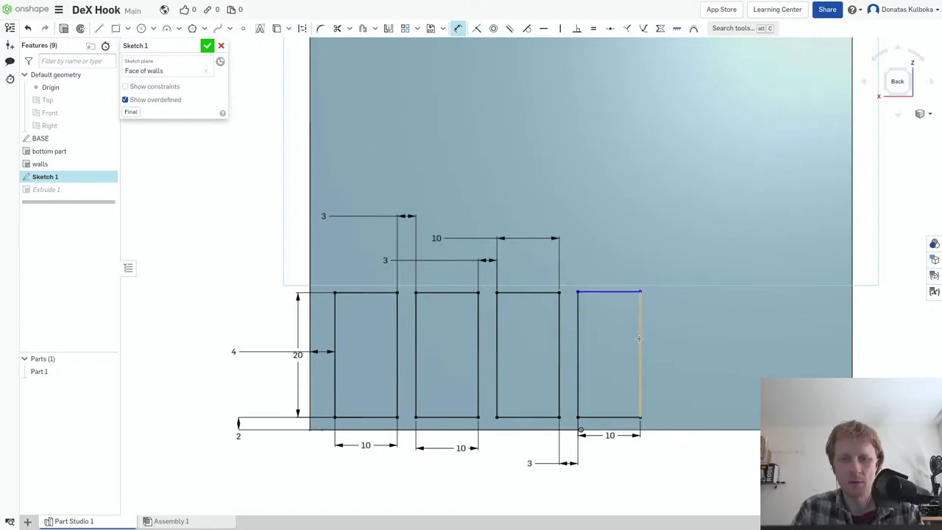
pyautogui.click(640, 417)
pyautogui.click(625, 341)
pyautogui.write('20')
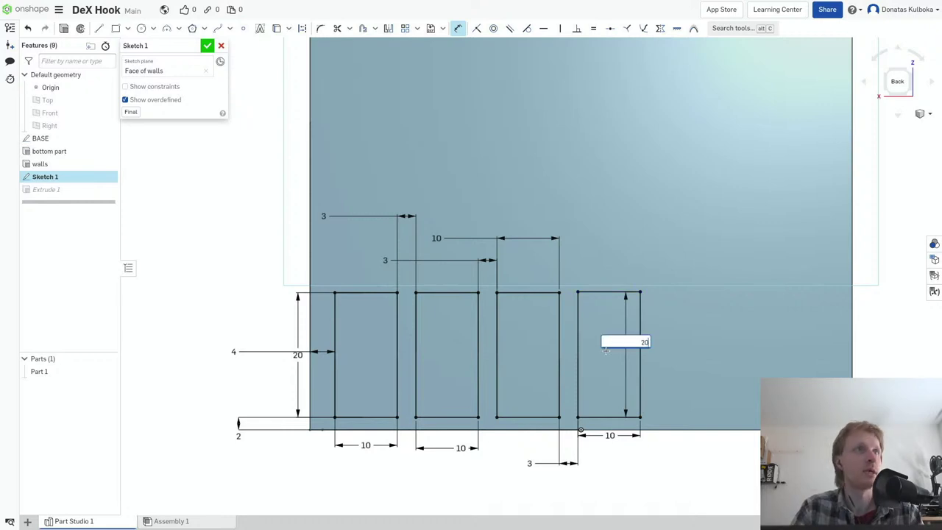
pyautogui.press('Return')
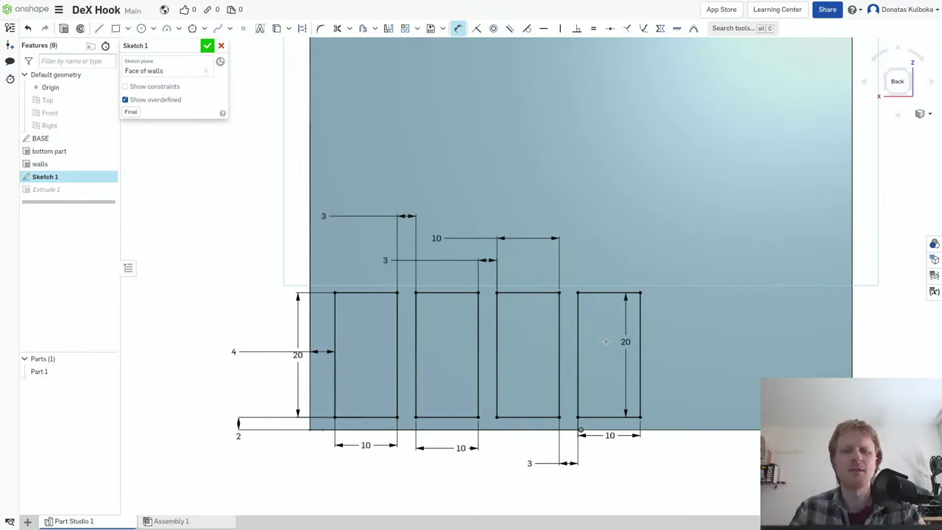
# - Draw a fifth slot rectangle right of the fourth and dimension its width to 10
pyautogui.press('g')
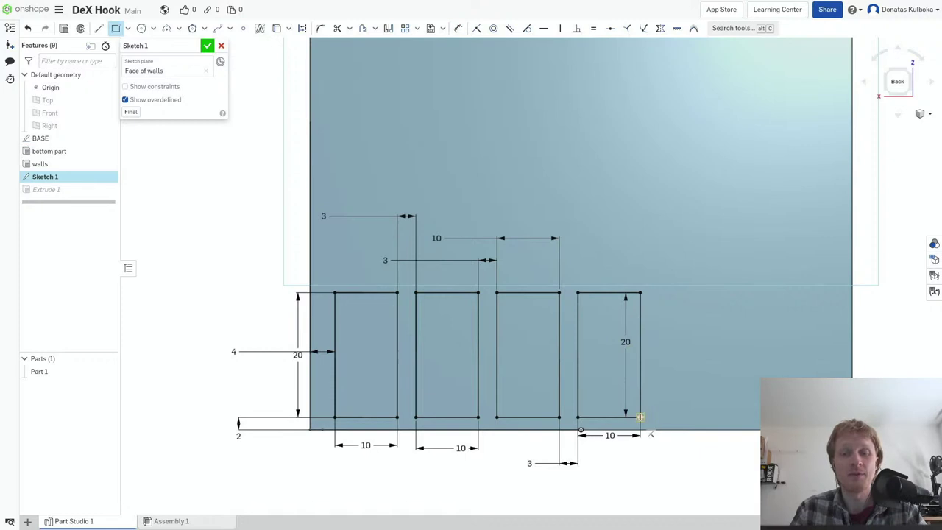
pyautogui.click(656, 416)
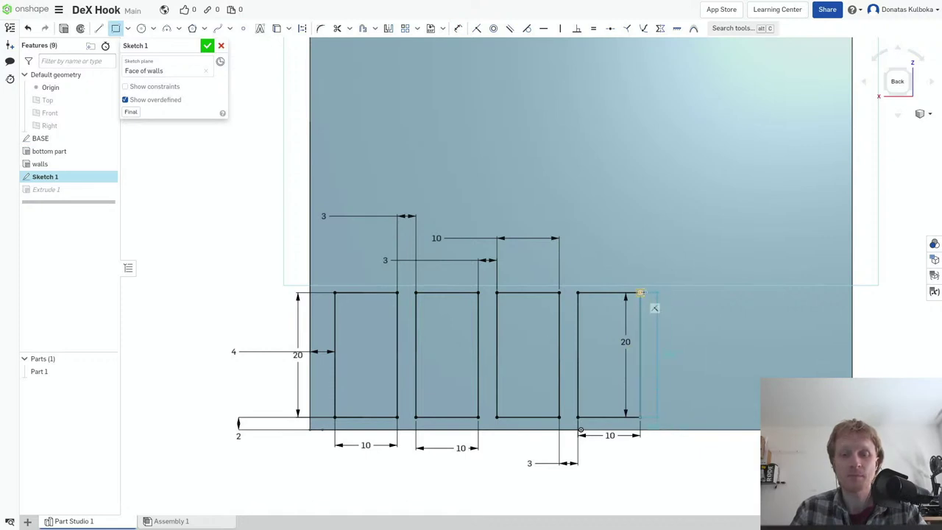
pyautogui.click(705, 295)
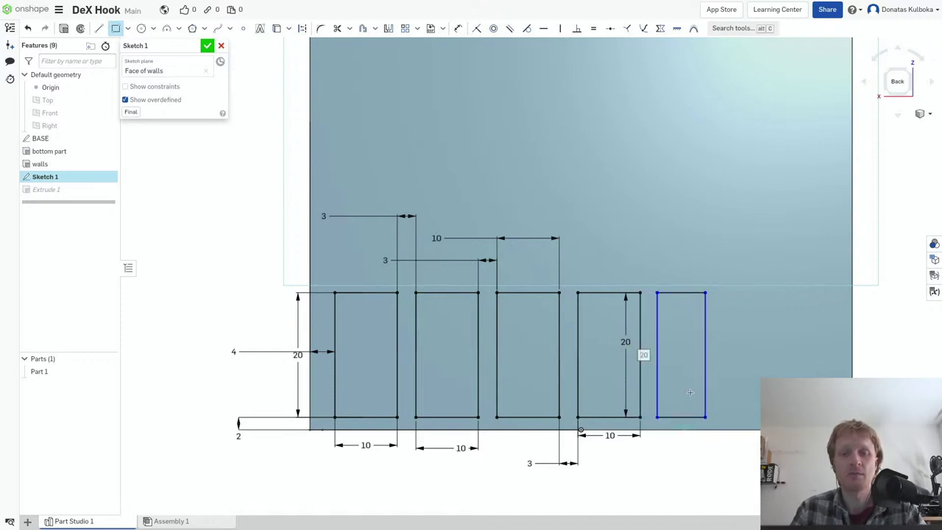
pyautogui.press('d')
pyautogui.click(684, 417)
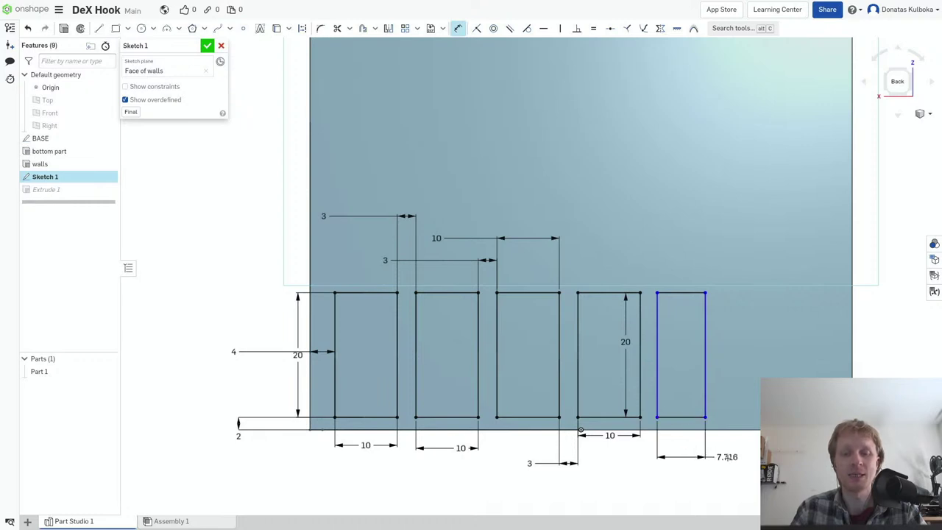
pyautogui.click(727, 456)
pyautogui.write('10')
pyautogui.press('Return')
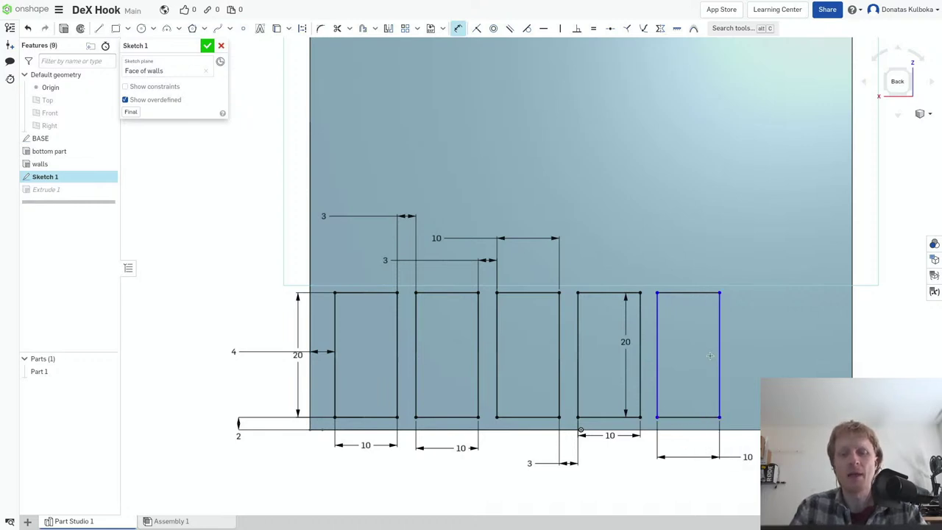
# - Add a 20 height dimension to the fifth slot, then undo it as over-defining
pyautogui.click(719, 354)
pyautogui.click(680, 347)
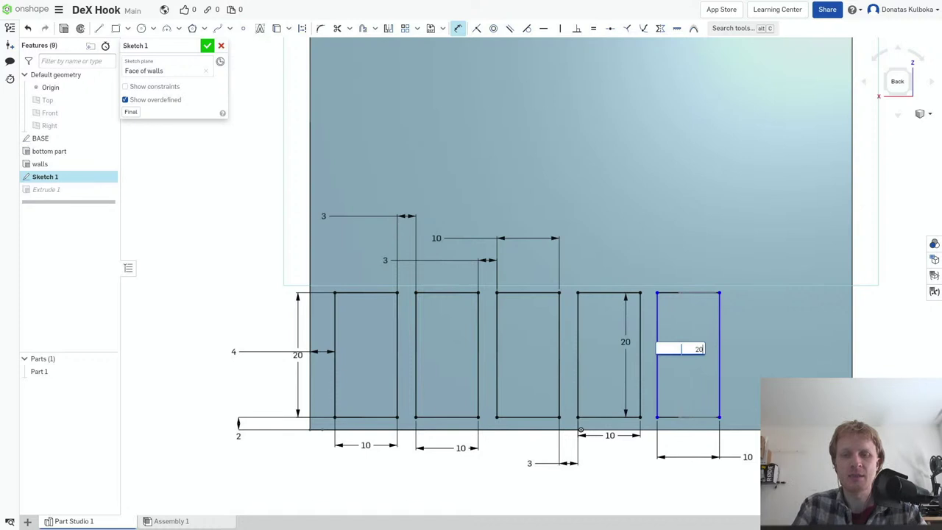
pyautogui.press('Return')
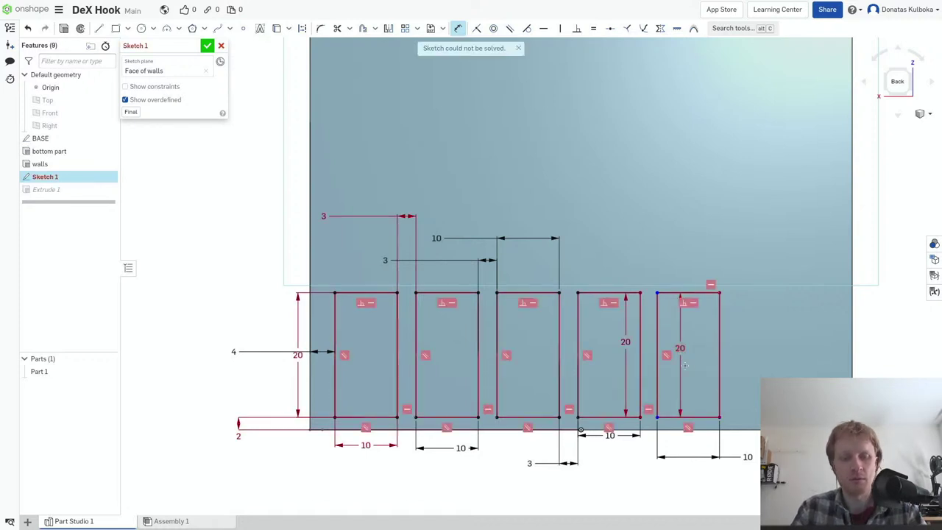
pyautogui.press('Escape')
pyautogui.hotkey('ctrl', 'z')
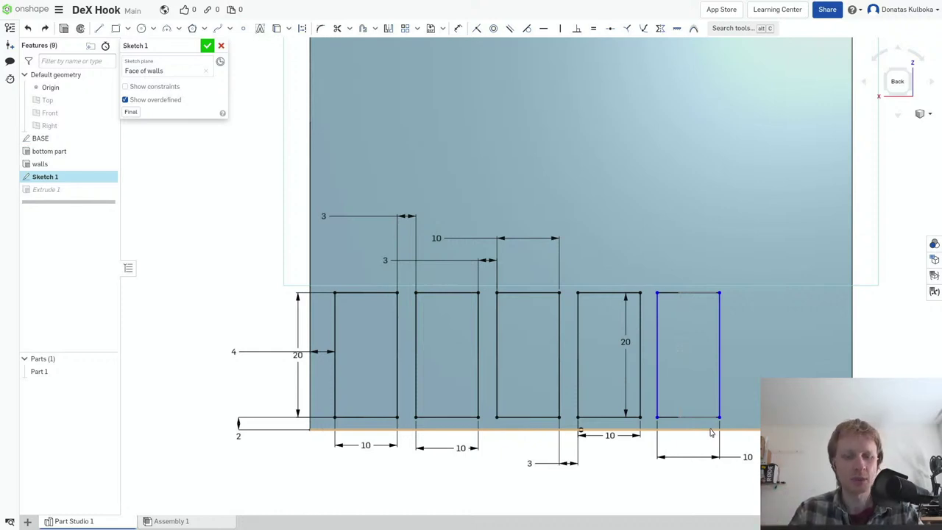
# - Draw a sixth rectangle right of the fifth slot and dimension its width to 10 mm
pyautogui.click(743, 426)
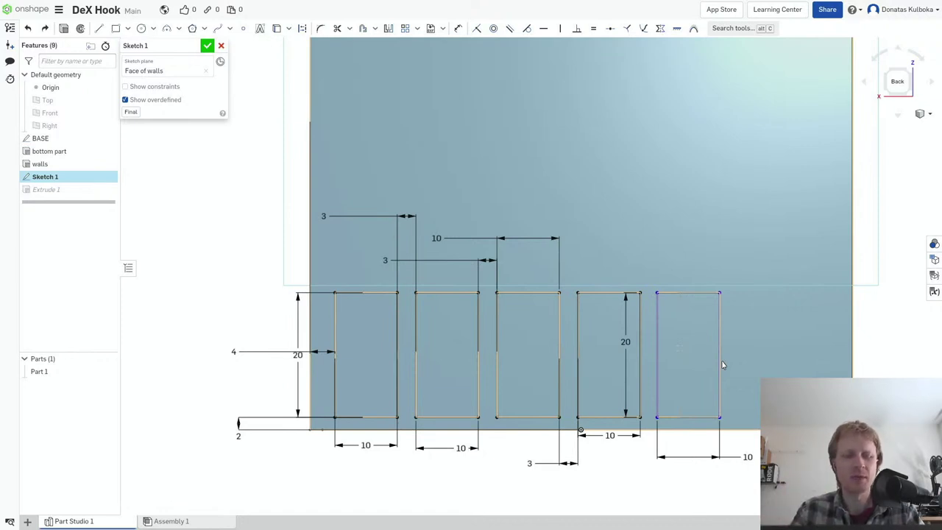
pyautogui.press('r')
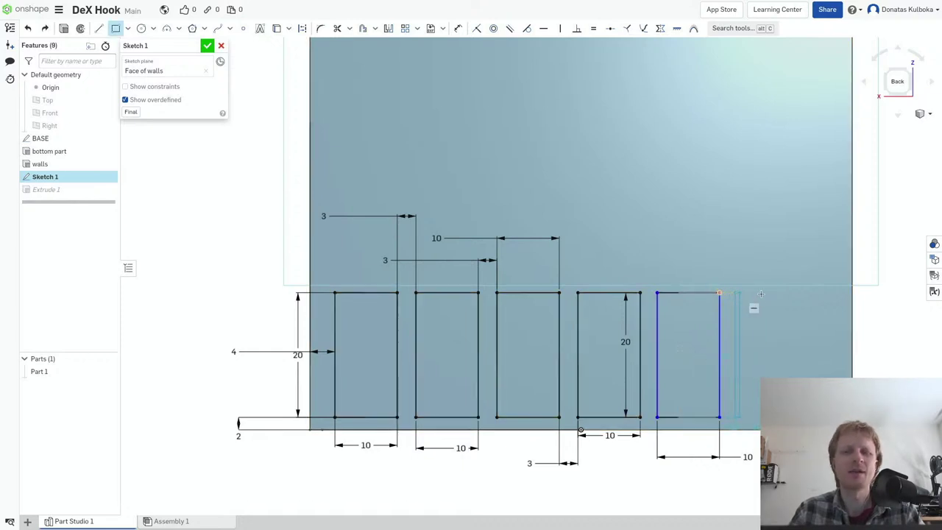
pyautogui.click(785, 294)
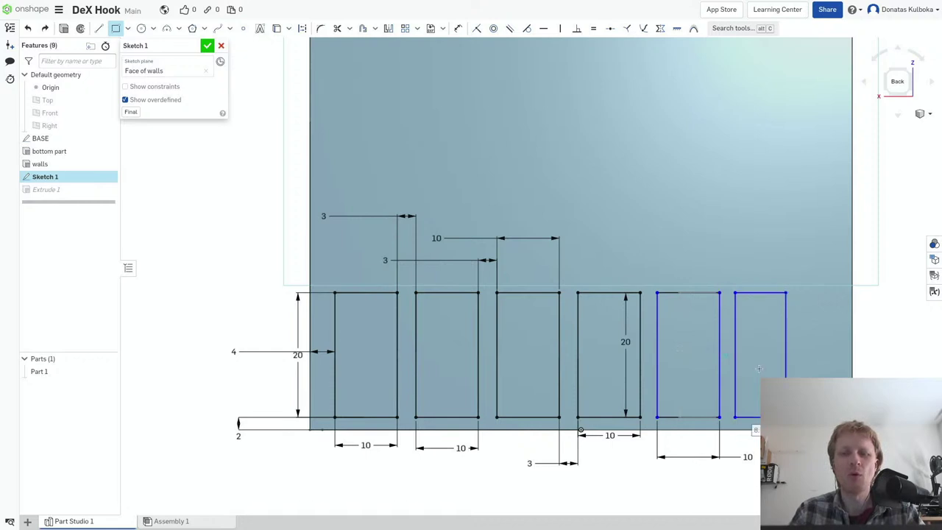
pyautogui.press('d')
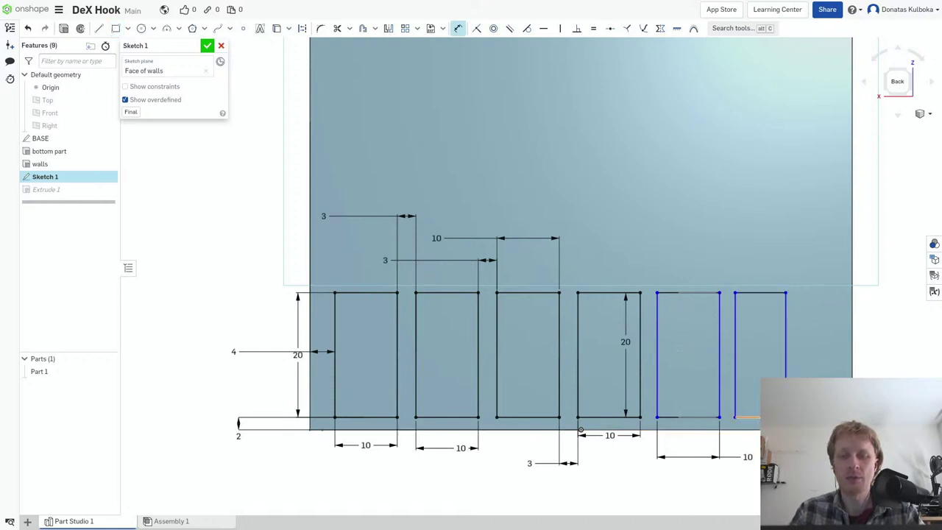
pyautogui.write('10')
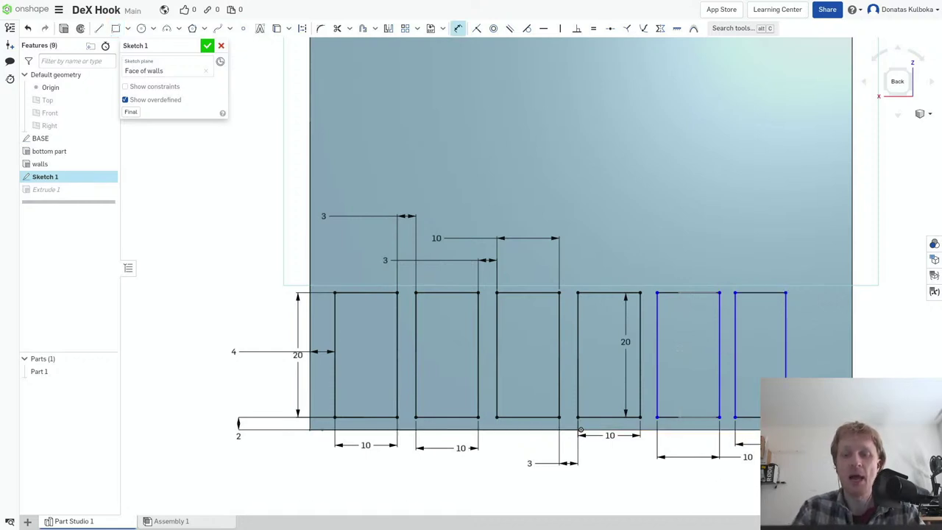
pyautogui.press('Return')
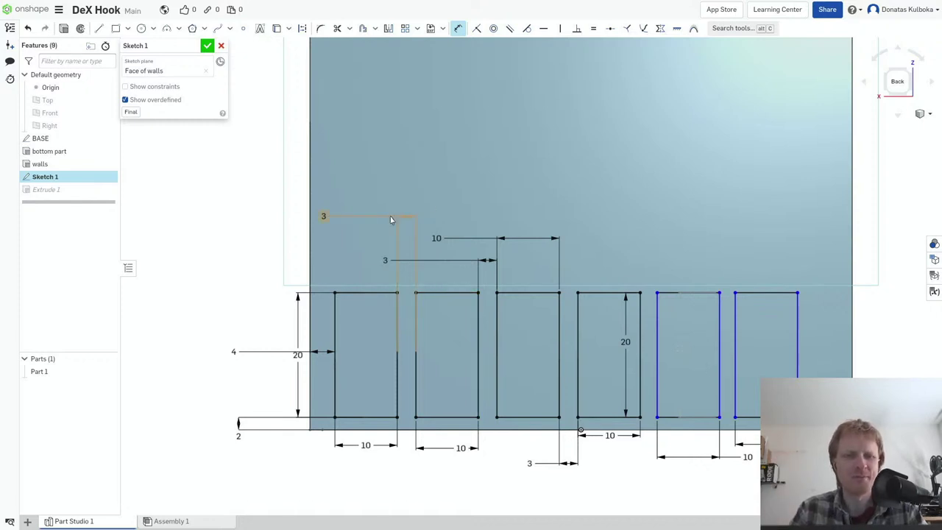
# - Try changing the first slot gap to 5 mm, then undo it back to 3
pyautogui.press('Escape')
pyautogui.doubleClick(326, 217)
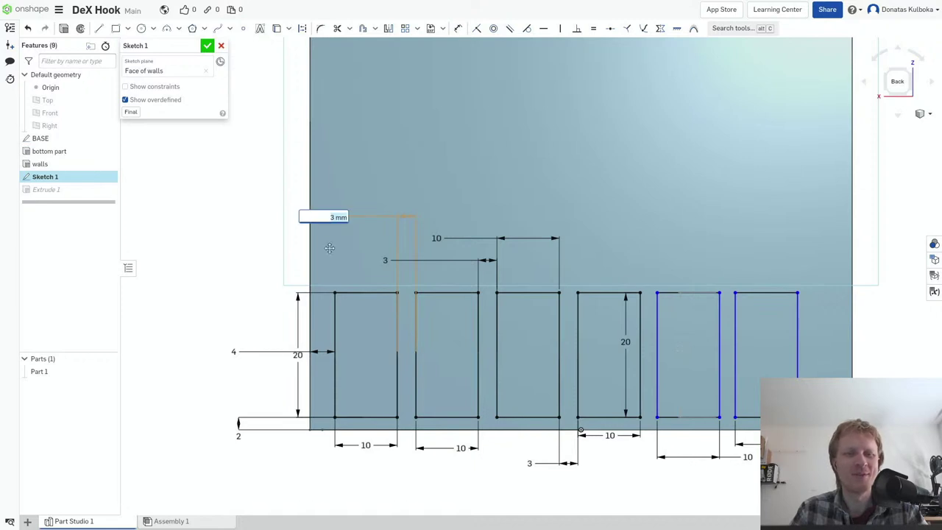
pyautogui.write('5')
pyautogui.press('Return')
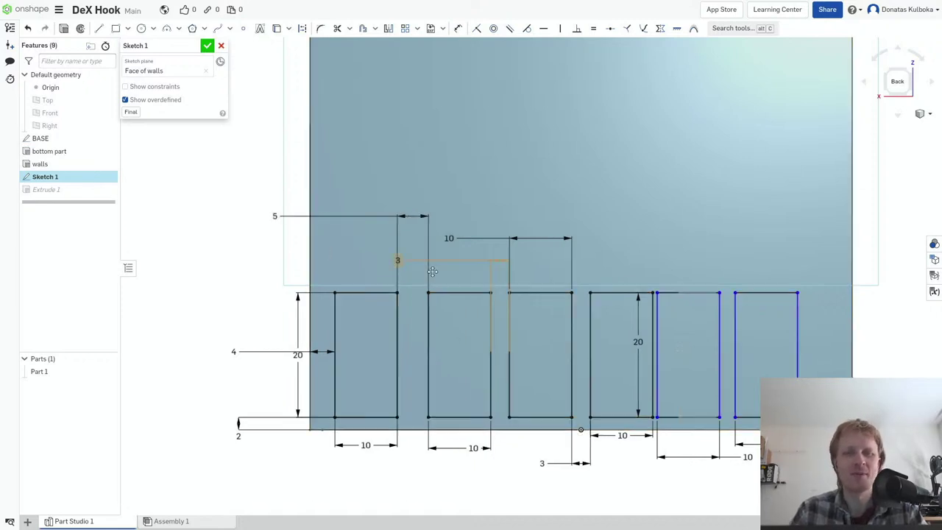
pyautogui.hotkey('ctrl', 'z')
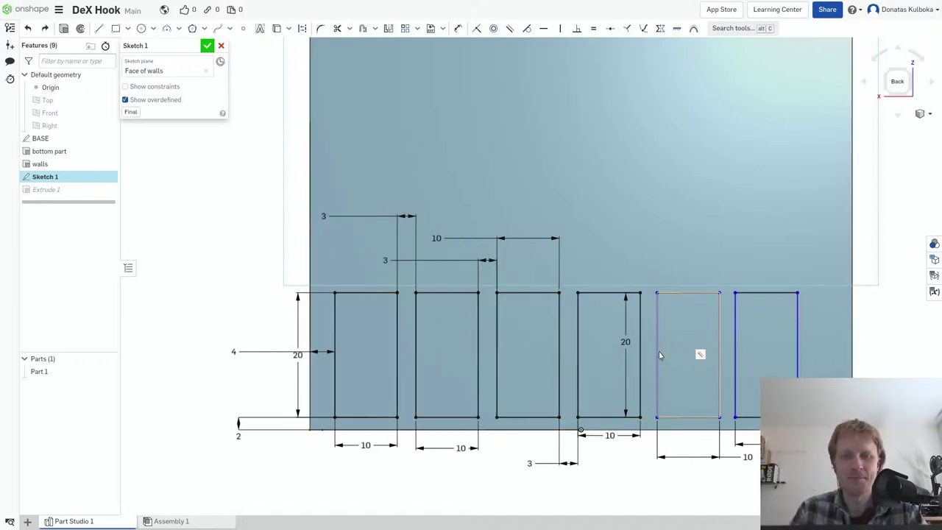
# - Add 3 mm gap dimensions between the fourth and fifth, and fifth and sixth slots
pyautogui.press('d')
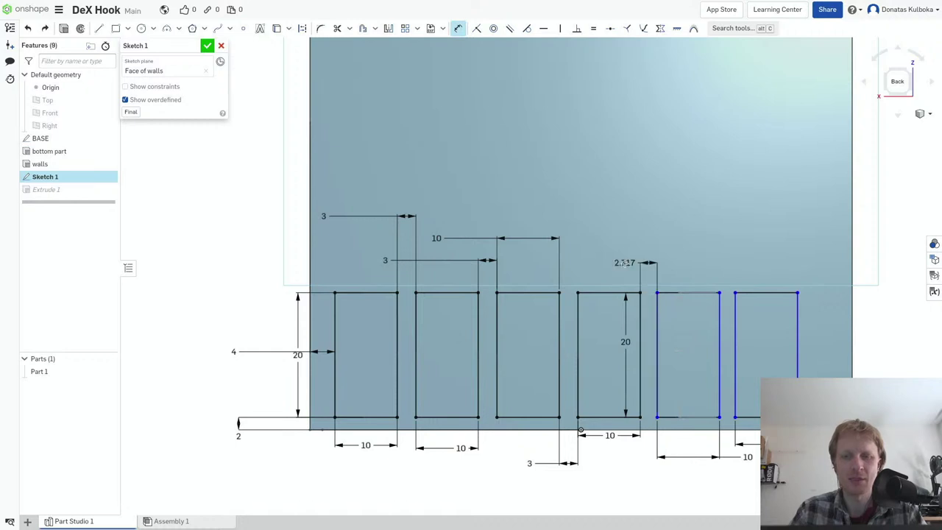
pyautogui.click(624, 261)
pyautogui.write('3')
pyautogui.press('Return')
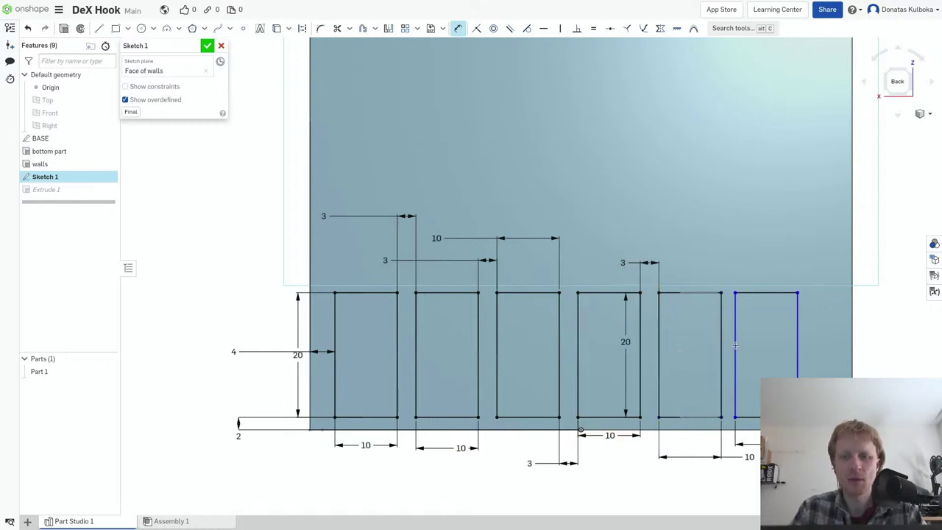
pyautogui.click(733, 340)
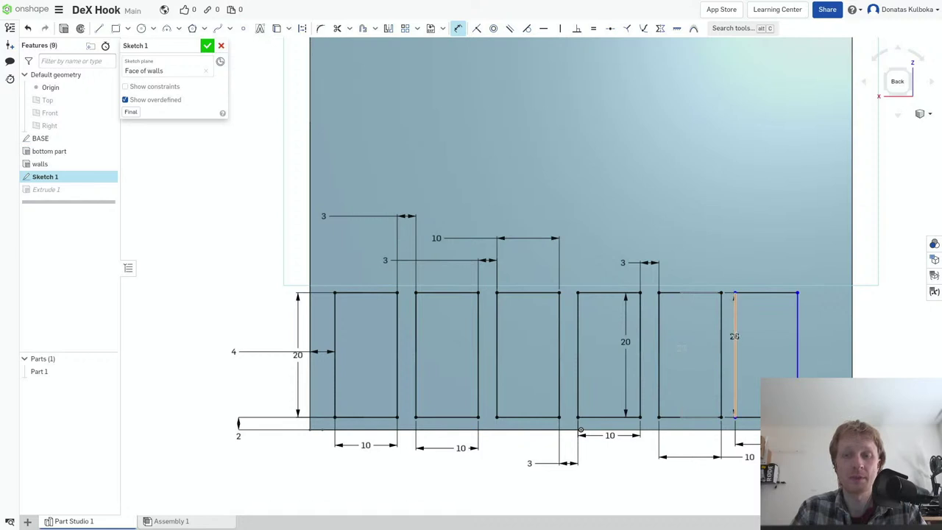
pyautogui.click(721, 317)
pyautogui.click(693, 273)
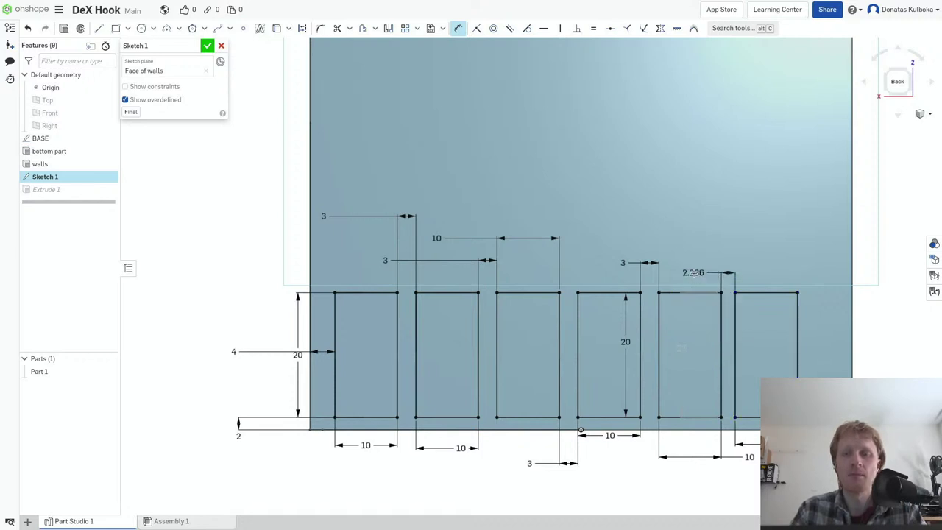
pyautogui.write('3')
pyautogui.press('Return')
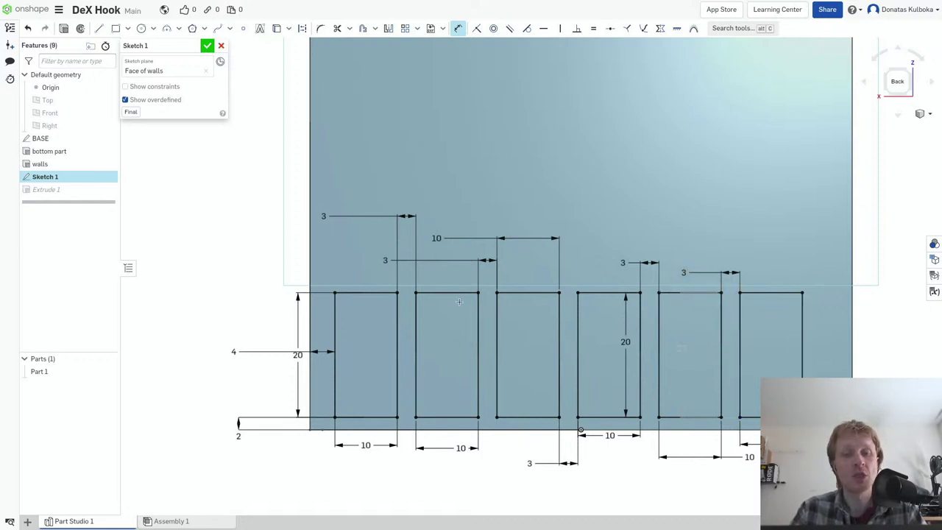
# - Set the first gap and the gap between the second and third slots to 4 mm
pyautogui.doubleClick(323, 216)
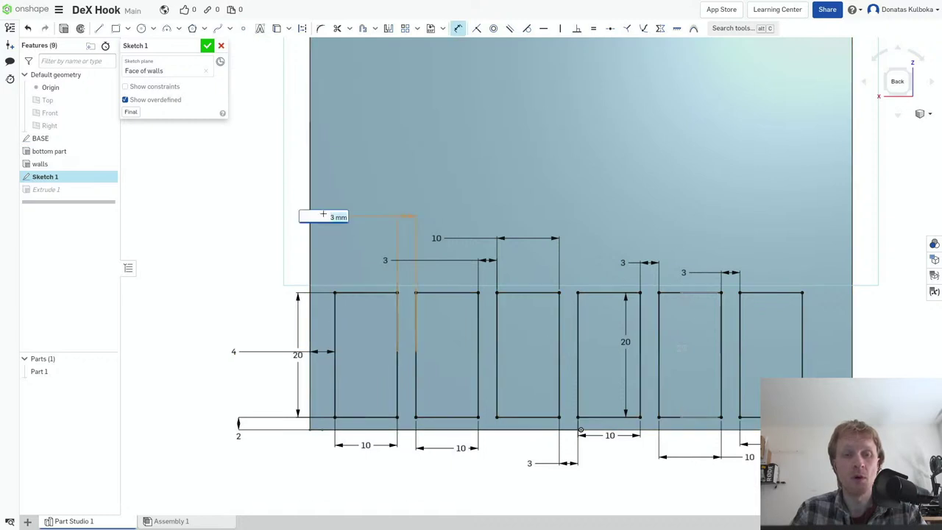
pyautogui.write('4')
pyautogui.press('Return')
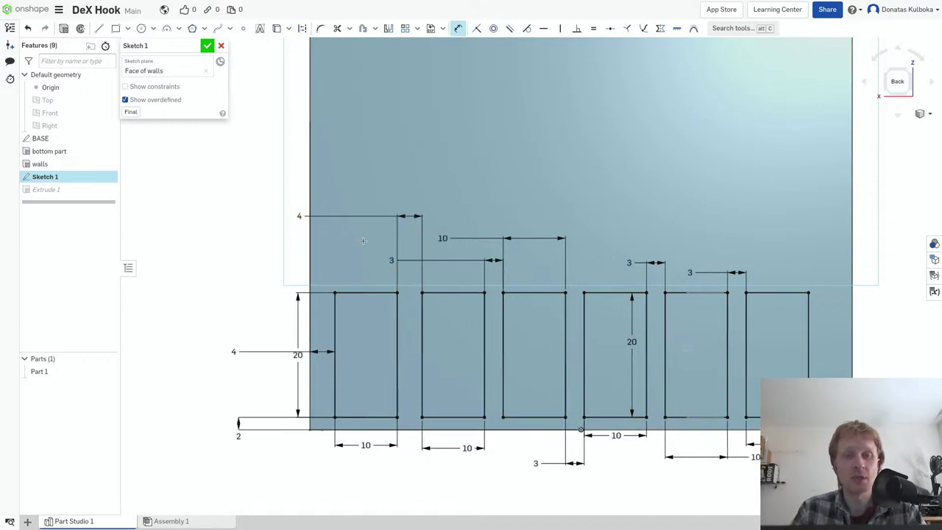
pyautogui.click(441, 262)
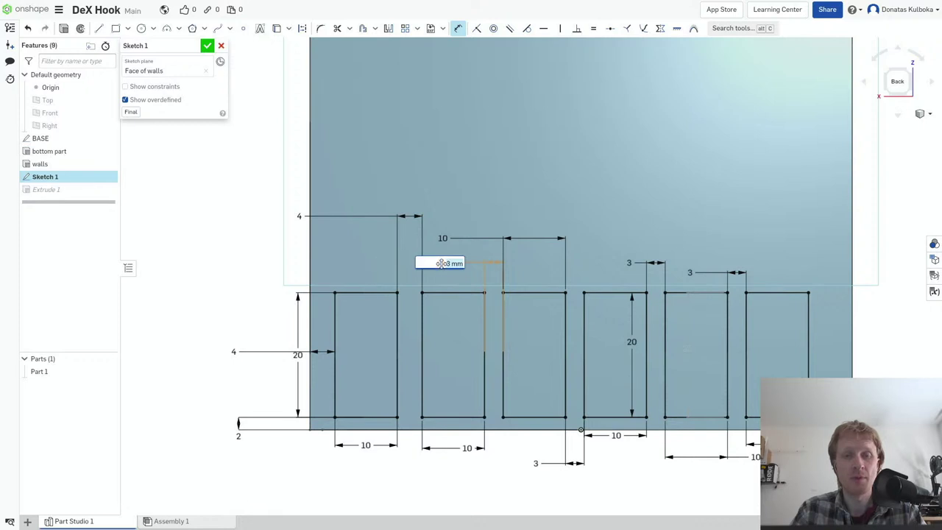
pyautogui.write('4')
pyautogui.press('Return')
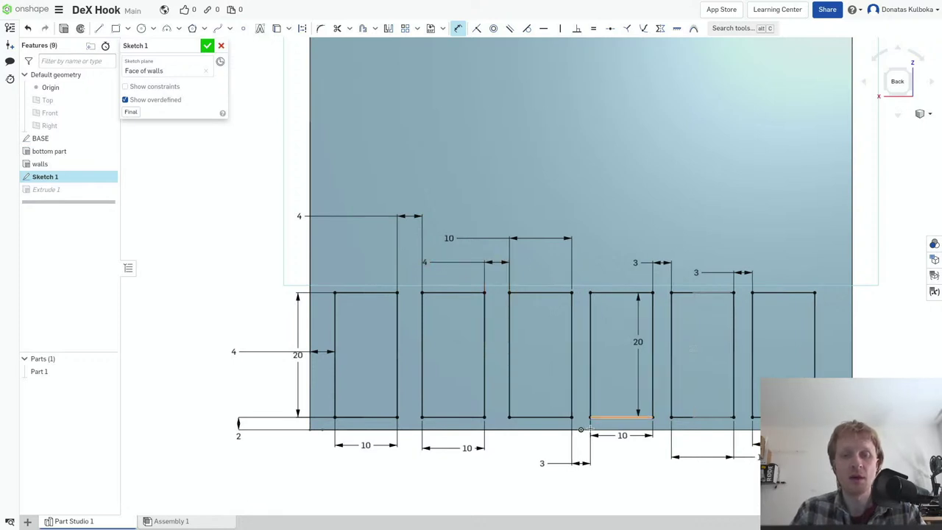
# - Change the remaining three gaps, from third-fourth through fifth-sixth slots, to 4 mm
pyautogui.doubleClick(543, 463)
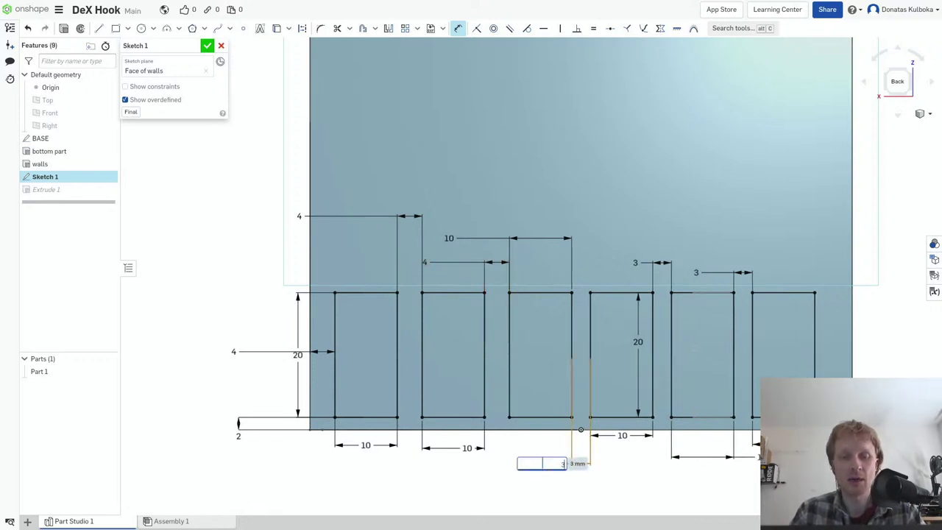
pyautogui.press('Return')
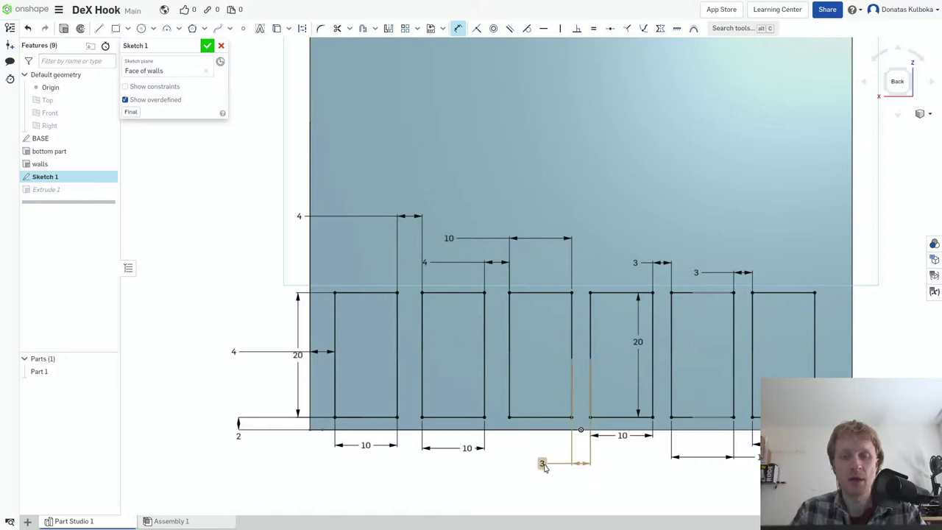
pyautogui.doubleClick(542, 463)
pyautogui.write('4')
pyautogui.press('Return')
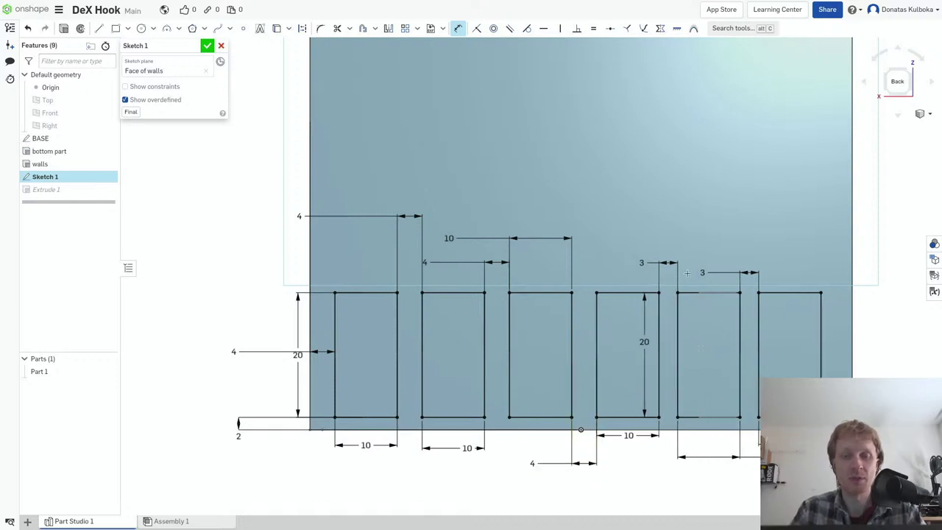
pyautogui.doubleClick(641, 263)
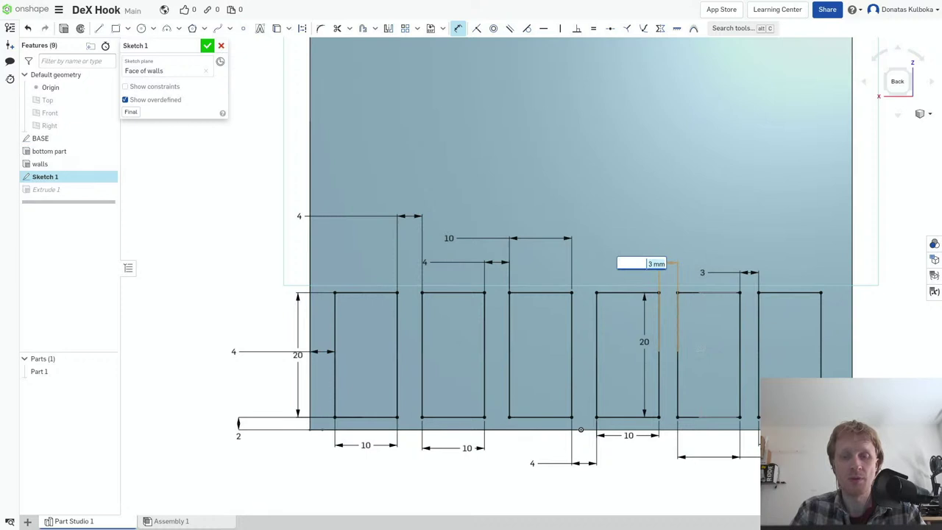
pyautogui.write('4')
pyautogui.press('Return')
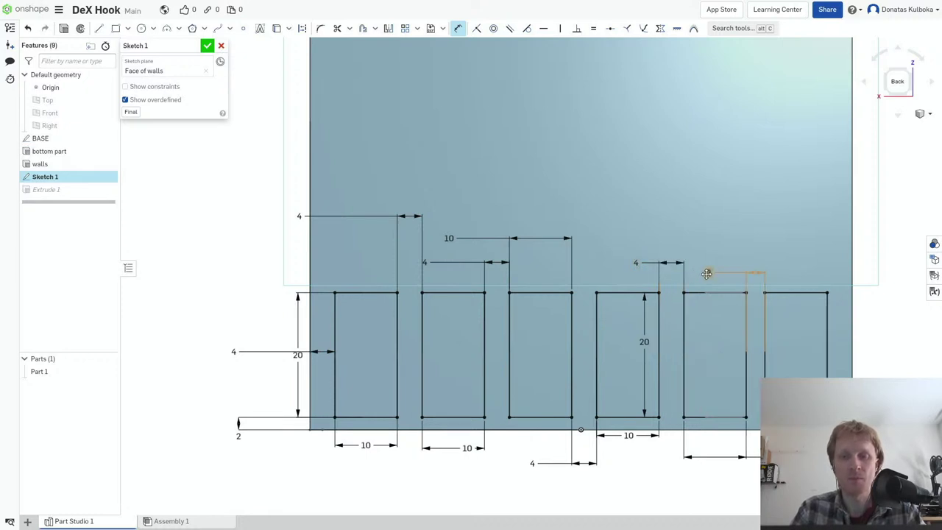
pyautogui.doubleClick(706, 273)
pyautogui.write('4')
pyautogui.press('Return')
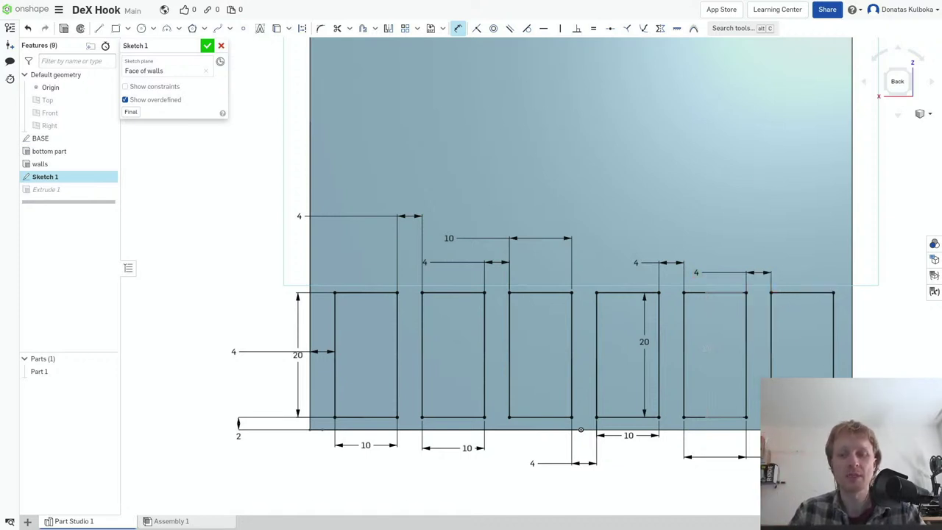
pyautogui.press('Escape')
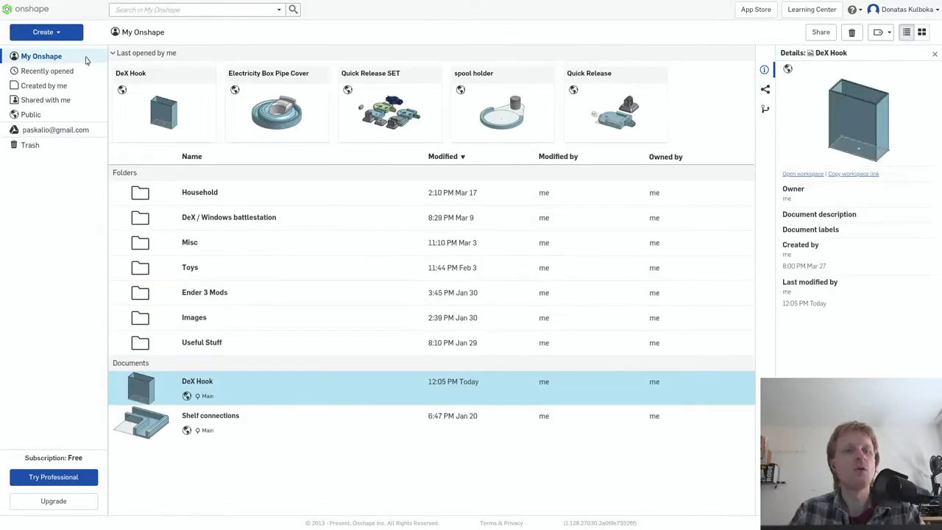
# - Open the DeX Hook document from the My Onshape document list
pyautogui.doubleClick(228, 386)
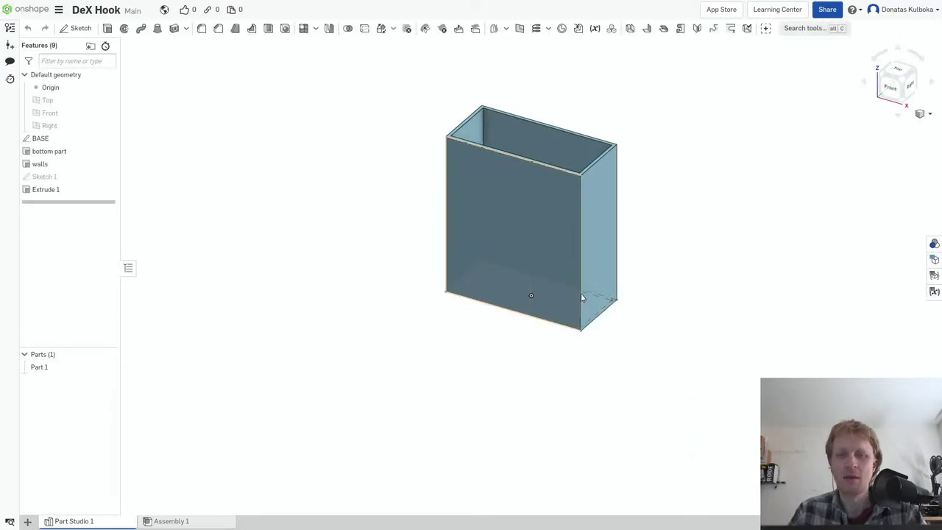
# - Reopen Sketch 1 for editing and view the sketch plane face-on
pyautogui.moveTo(581, 298)
pyautogui.mouseDown(button='right')
pyautogui.moveTo(498, 300)
pyautogui.moveTo(342, 263)
pyautogui.mouseUp(button='right')
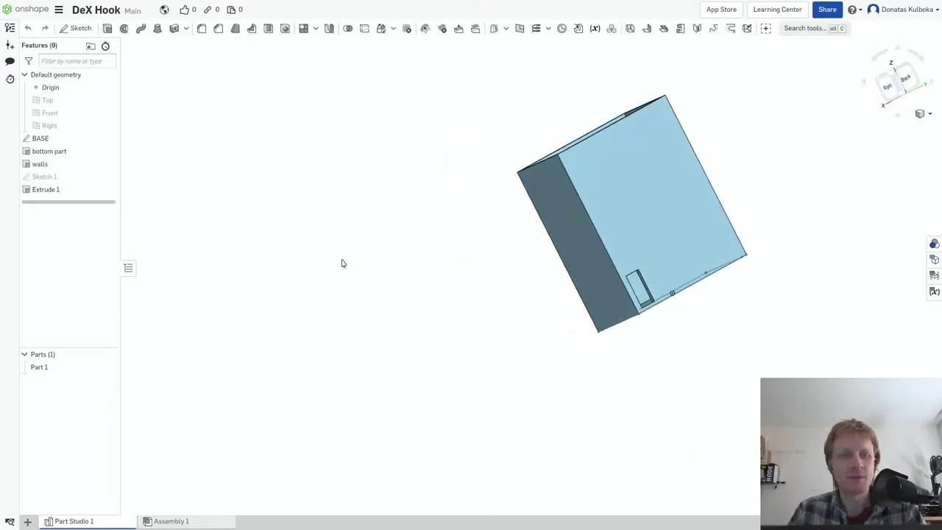
pyautogui.rightClick(65, 180)
pyautogui.click(78, 197)
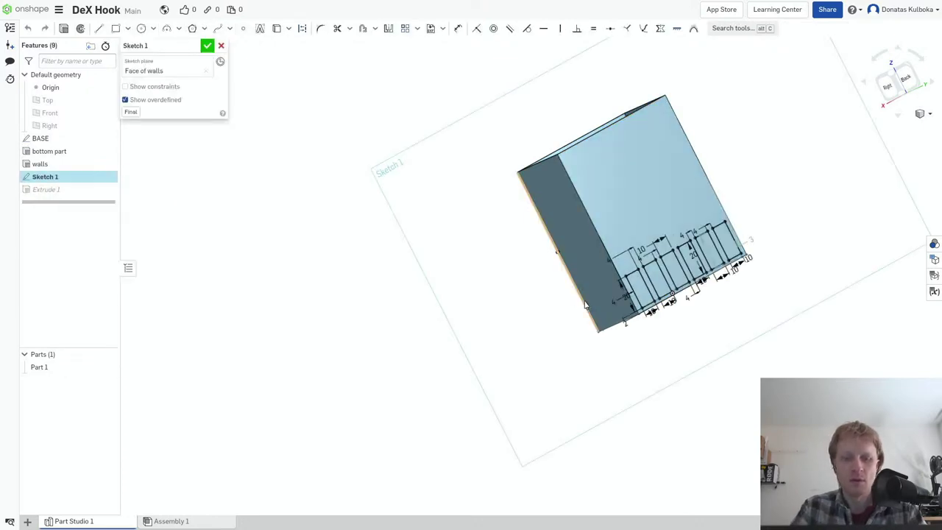
pyautogui.press('n')
pyautogui.moveTo(597, 297); pyautogui.dragTo(505, 324, button='right')
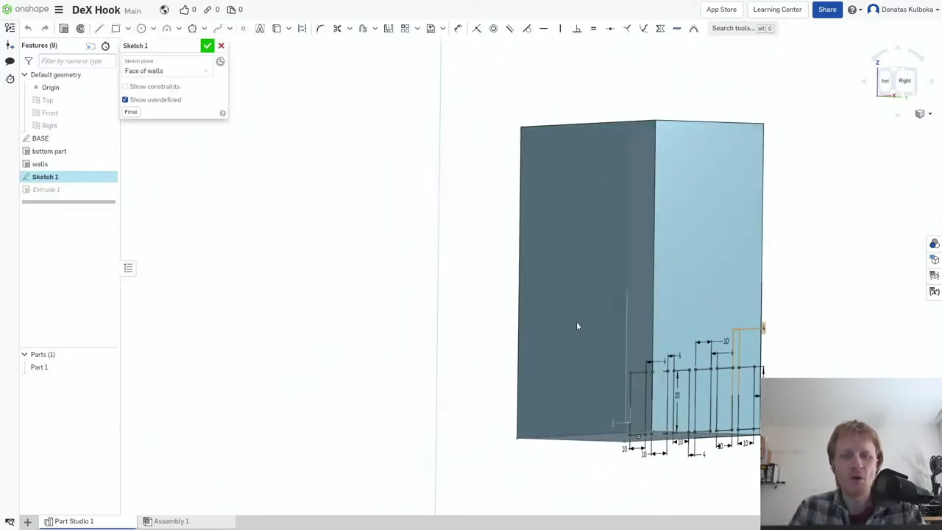
pyautogui.press('n')
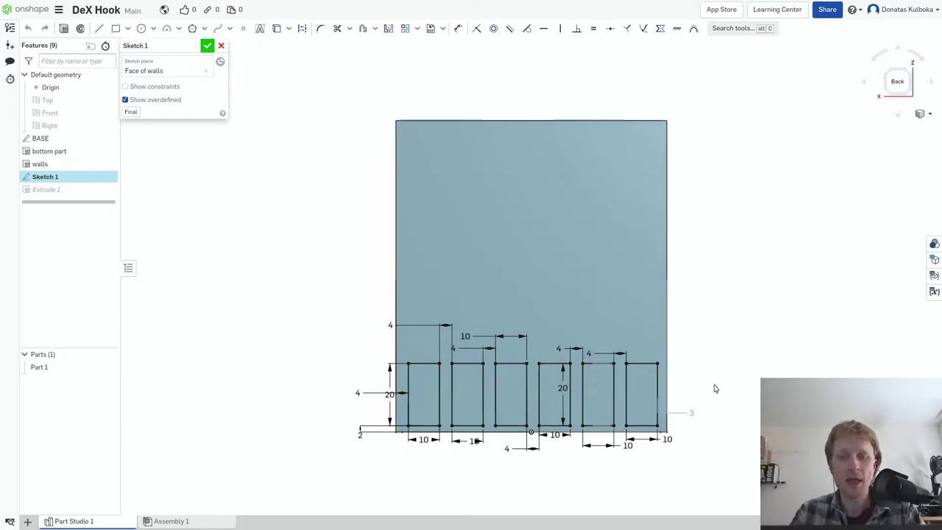
pyautogui.press('u')
pyautogui.press('Escape')
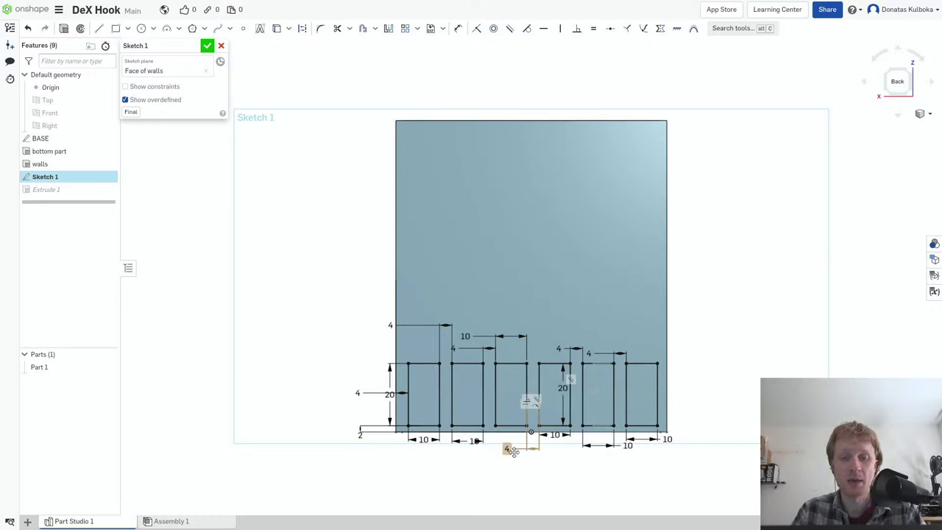
# - Change the bottom offset dimension to 3 and dimension the last slot 4 from the wall edge
pyautogui.doubleClick(506, 446)
pyautogui.write('3')
pyautogui.press('Return')
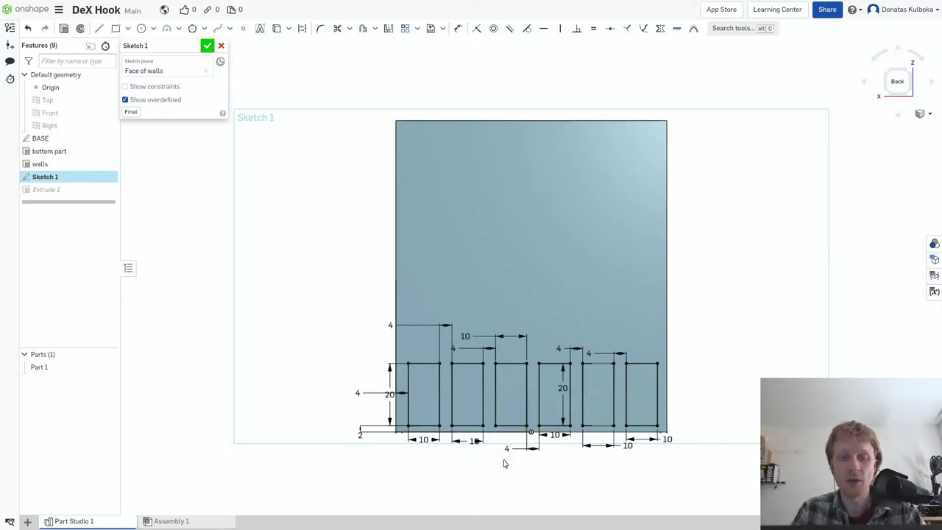
pyautogui.press('d')
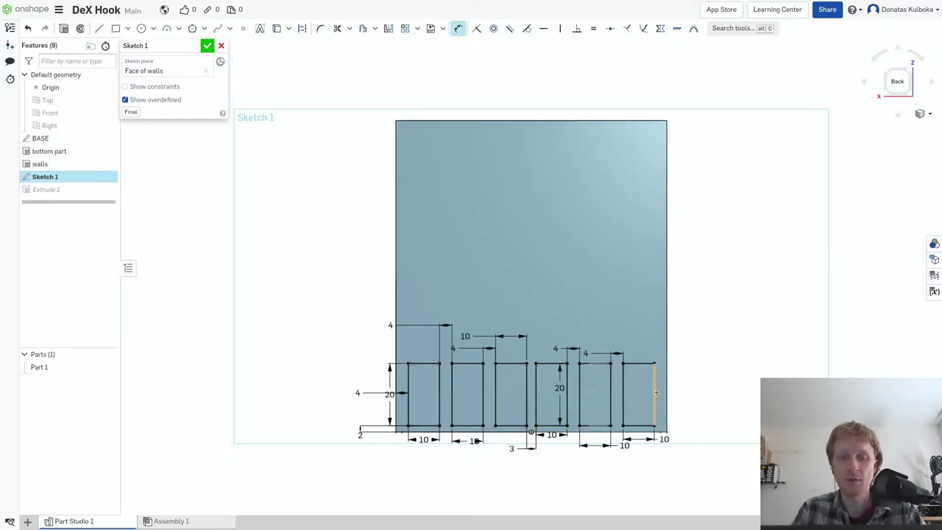
pyautogui.click(654, 397)
pyautogui.click(666, 390)
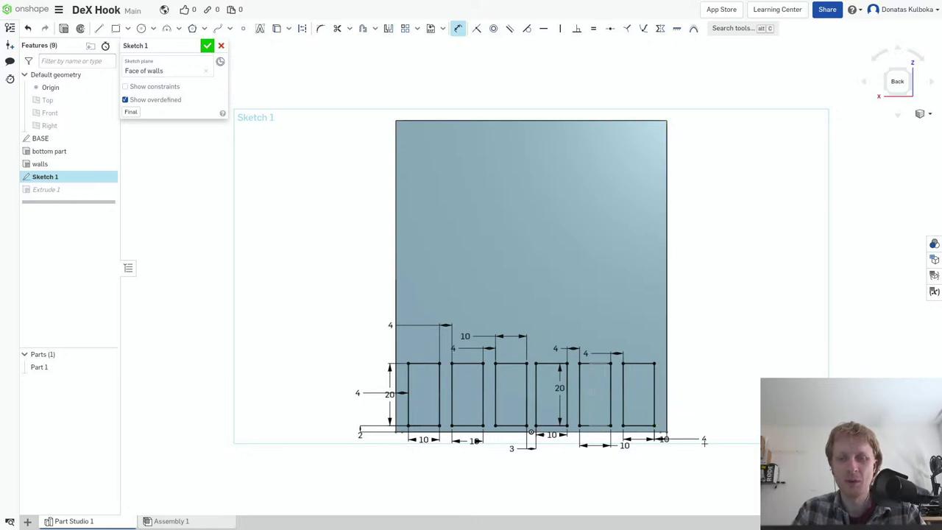
pyautogui.click(688, 467)
pyautogui.press('Return')
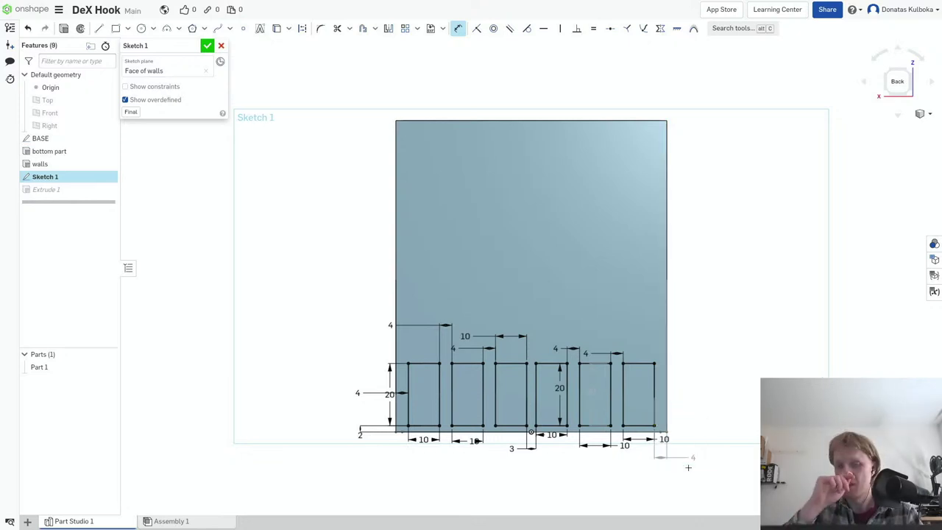
pyautogui.scroll(1, 610, 336)
pyautogui.scroll(2, 609, 336)
pyautogui.scroll(1, 589, 354)
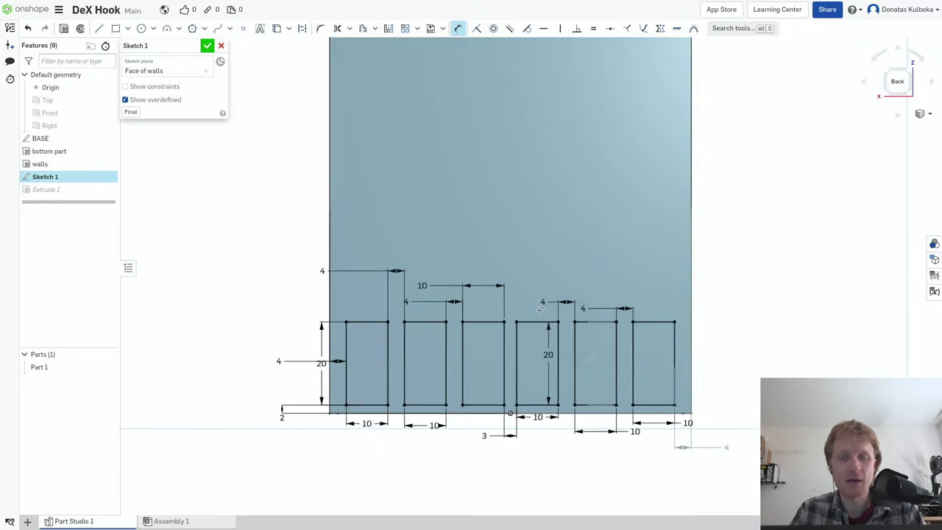
pyautogui.scroll(-1, 589, 353)
# - Close the sketch and edit Extrude 1 so it cuts all six slot rectangles
pyautogui.click(207, 46)
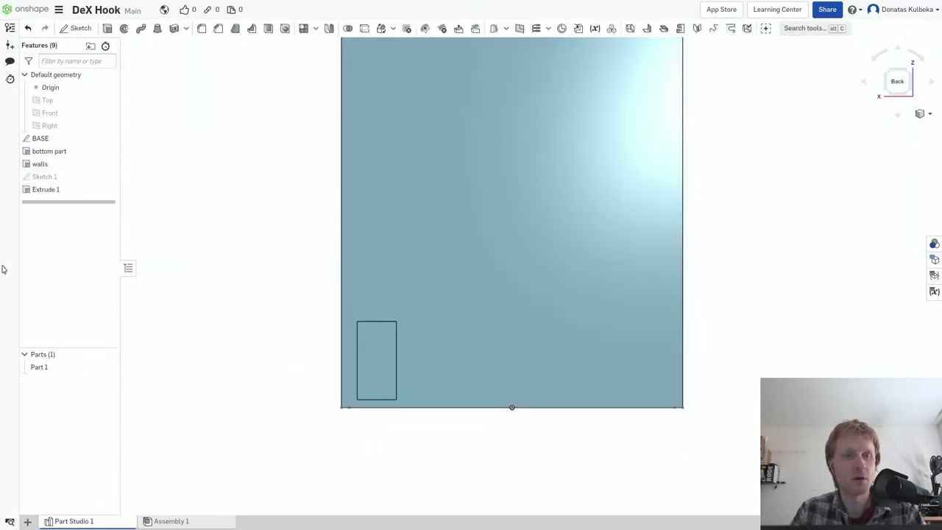
pyautogui.rightClick(58, 194)
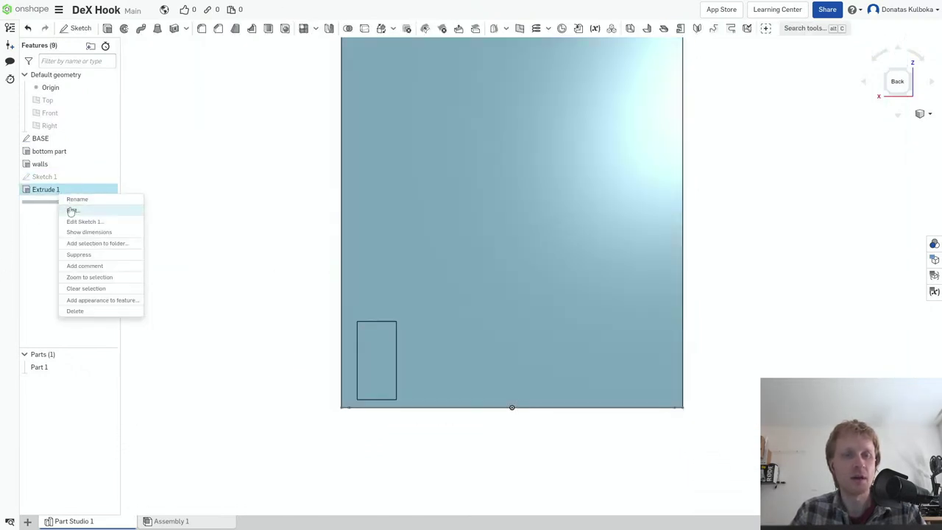
pyautogui.click(71, 208)
pyautogui.click(439, 360)
pyautogui.click(487, 372)
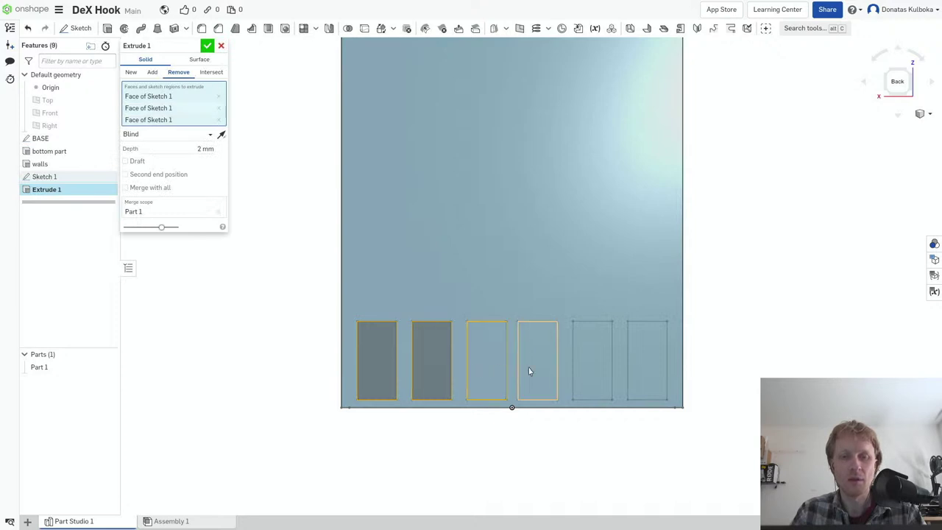
pyautogui.click(535, 370)
pyautogui.click(601, 370)
pyautogui.click(648, 365)
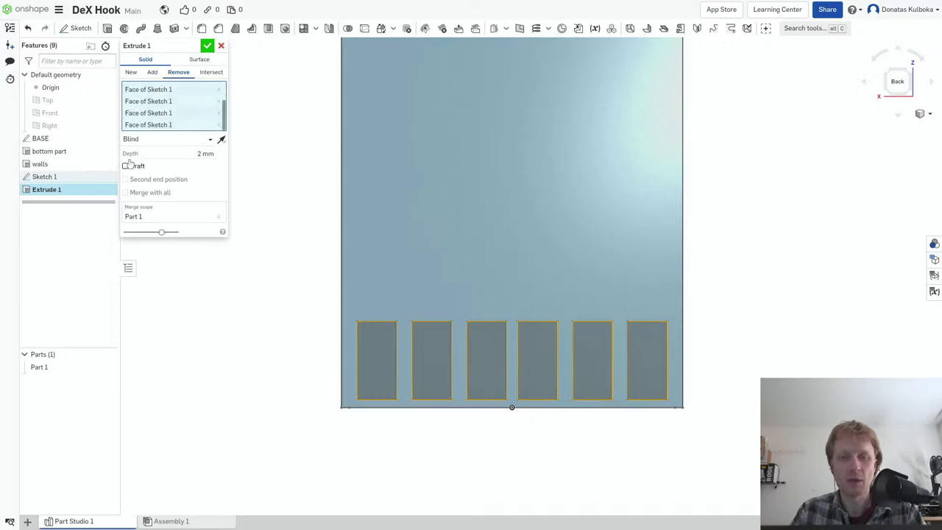
pyautogui.click(207, 45)
pyautogui.moveTo(373, 322)
pyautogui.mouseDown(button='right')
pyautogui.moveTo(331, 301)
pyautogui.moveTo(265, 374)
pyautogui.moveTo(344, 348)
pyautogui.mouseUp(button='right')
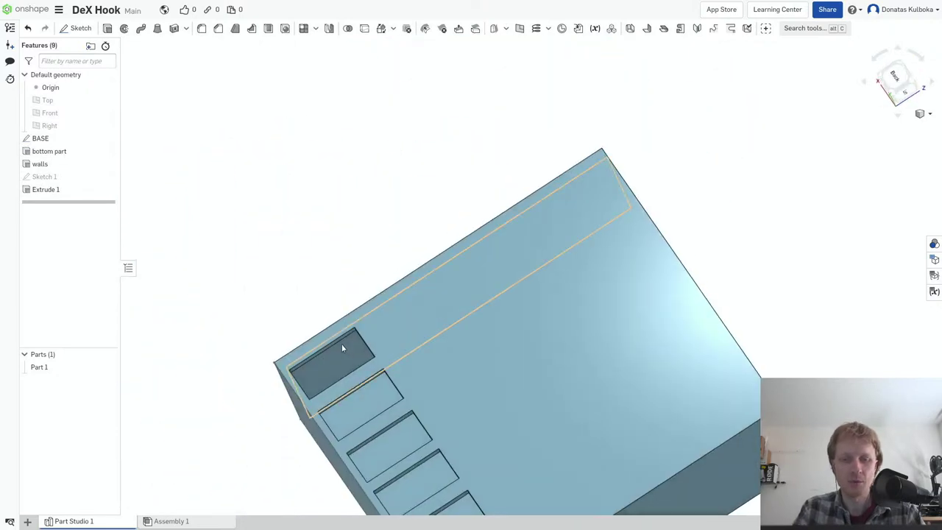
pyautogui.hotkey('shift', '4')
pyautogui.hotkey('shift', '4')
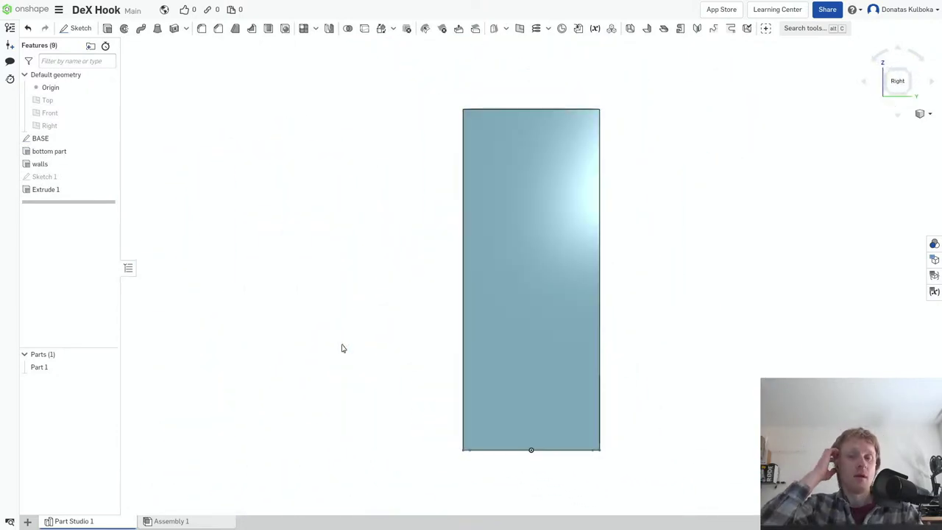
pyautogui.moveTo(542, 423); pyautogui.dragTo(486, 416, button='right')
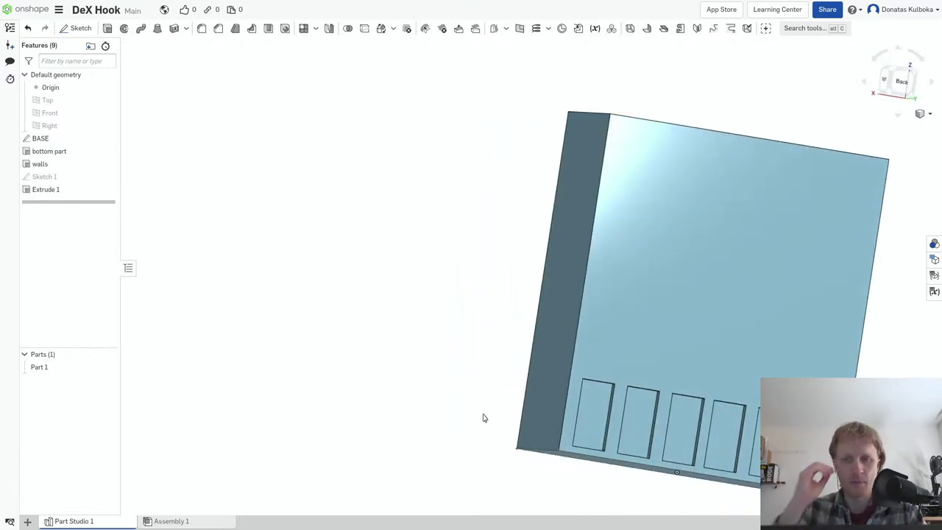
pyautogui.hotkey('shift', '2')
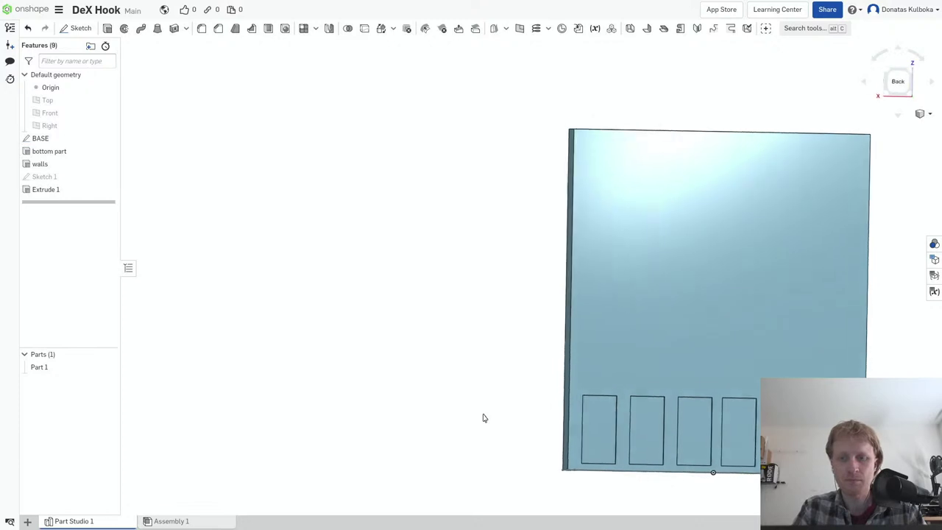
pyautogui.moveTo(626, 364)
pyautogui.mouseDown(button='right')
pyautogui.moveTo(410, 324)
pyautogui.moveTo(440, 347)
pyautogui.mouseUp(button='right')
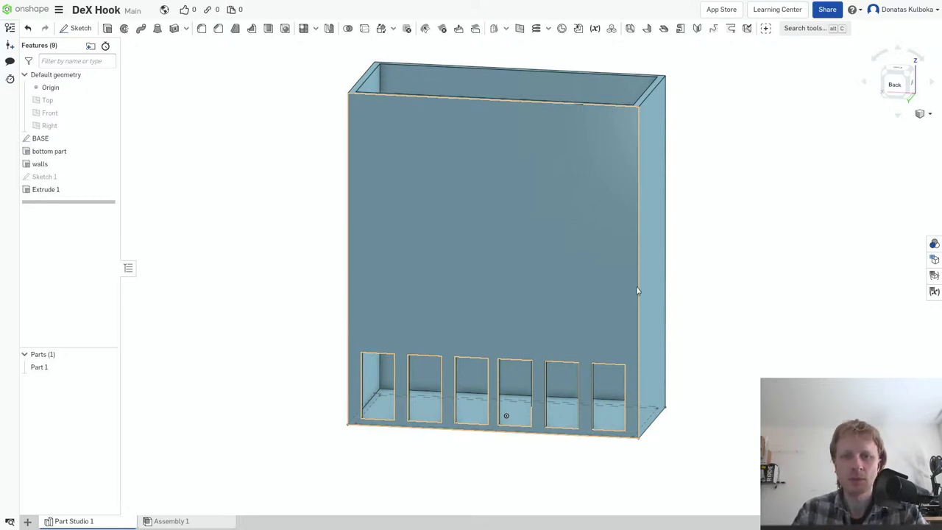
pyautogui.moveTo(719, 329)
pyautogui.mouseDown(button='right')
pyautogui.moveTo(375, 321)
pyautogui.moveTo(372, 344)
pyautogui.moveTo(378, 274)
pyautogui.moveTo(382, 331)
pyautogui.mouseUp(button='right')
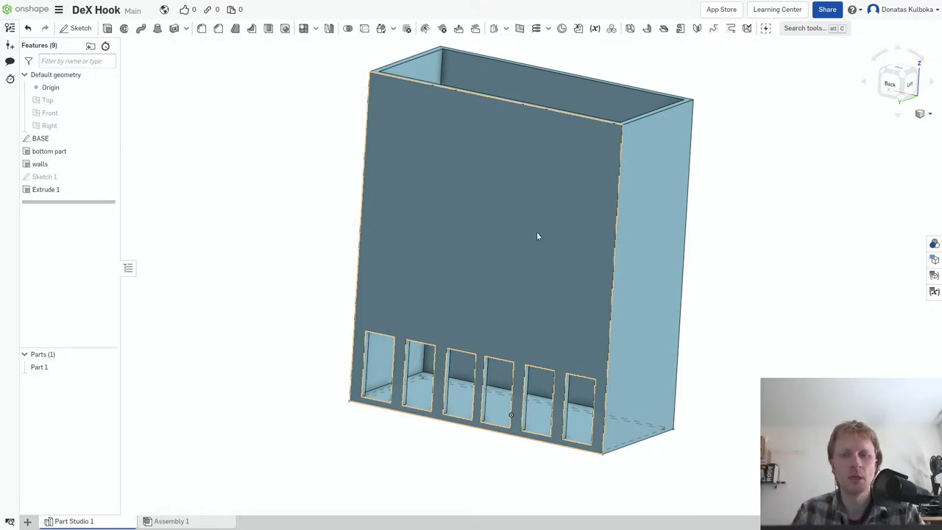
pyautogui.press('n')
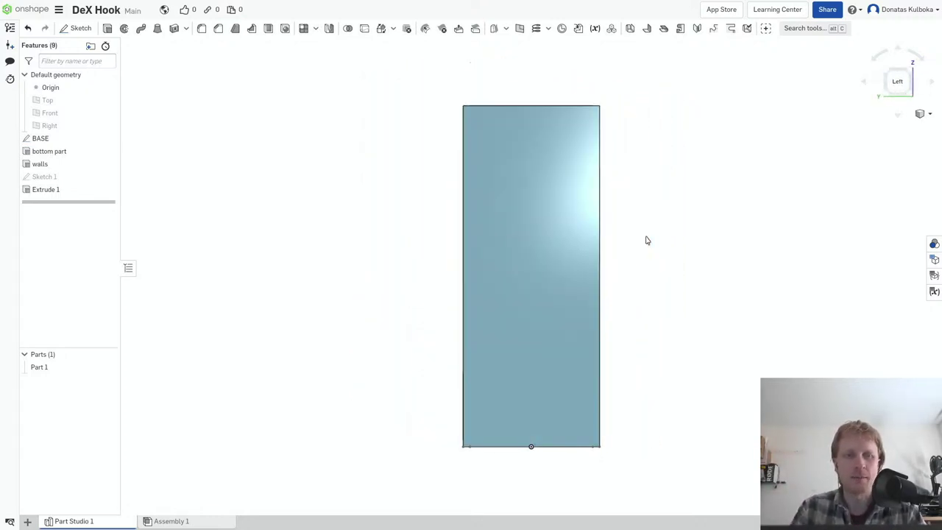
pyautogui.moveTo(469, 275)
pyautogui.mouseDown(button='right')
pyautogui.moveTo(513, 289)
pyautogui.moveTo(491, 278)
pyautogui.mouseUp(button='right')
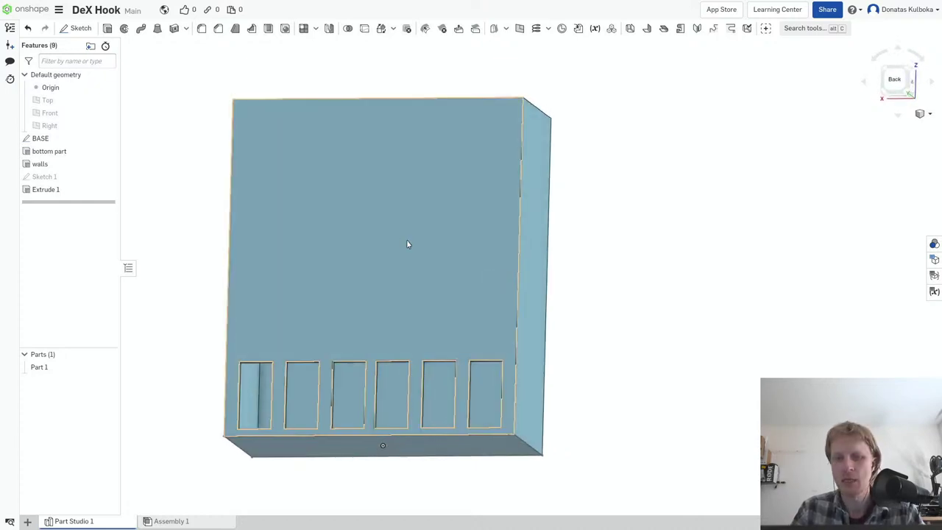
pyautogui.rightClick(446, 278)
pyautogui.click(731, 325)
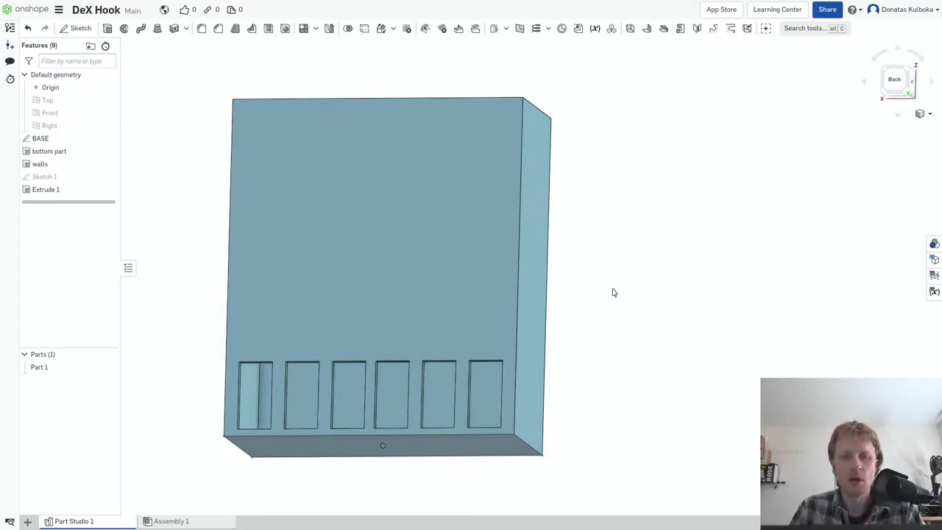
pyautogui.moveTo(611, 292)
pyautogui.mouseDown(button='right')
pyautogui.moveTo(603, 271)
pyautogui.moveTo(620, 313)
pyautogui.moveTo(610, 334)
pyautogui.mouseUp(button='right')
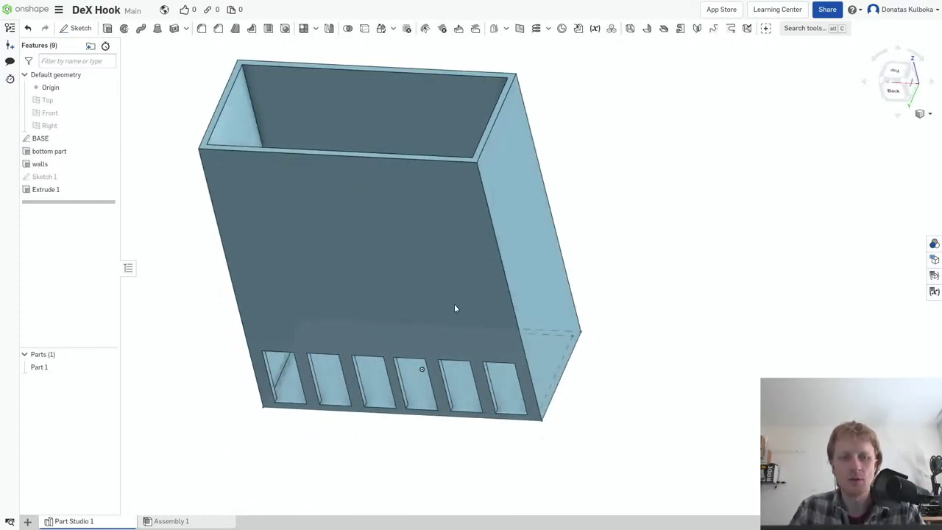
pyautogui.click(57, 191)
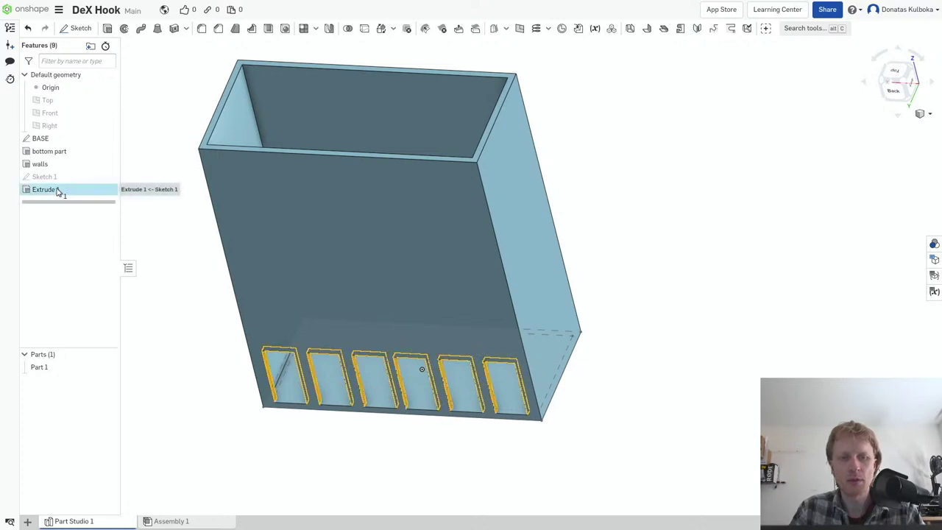
pyautogui.click(304, 28)
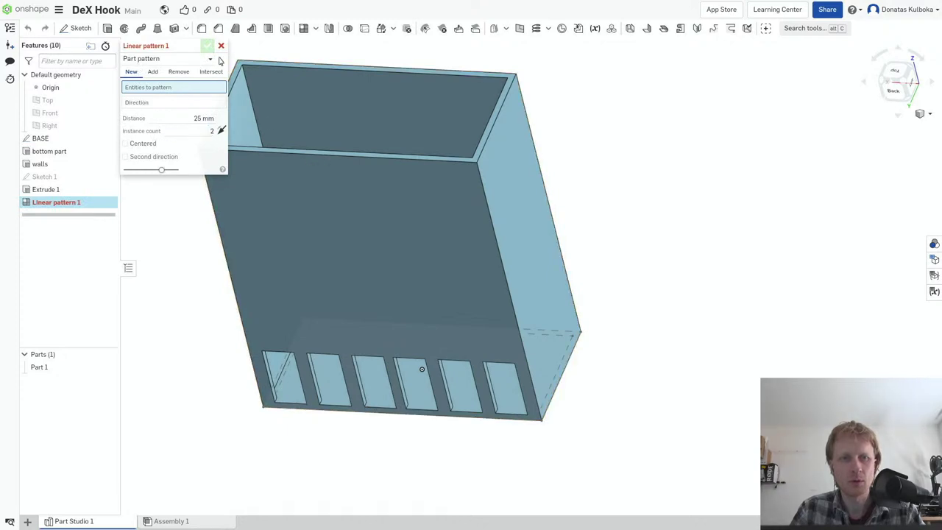
pyautogui.click(220, 45)
pyautogui.click(86, 177)
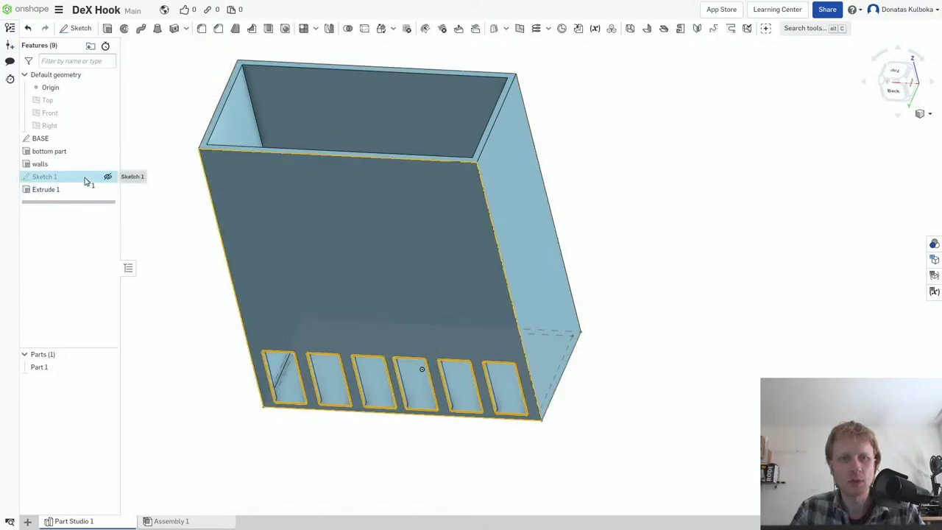
pyautogui.click(304, 29)
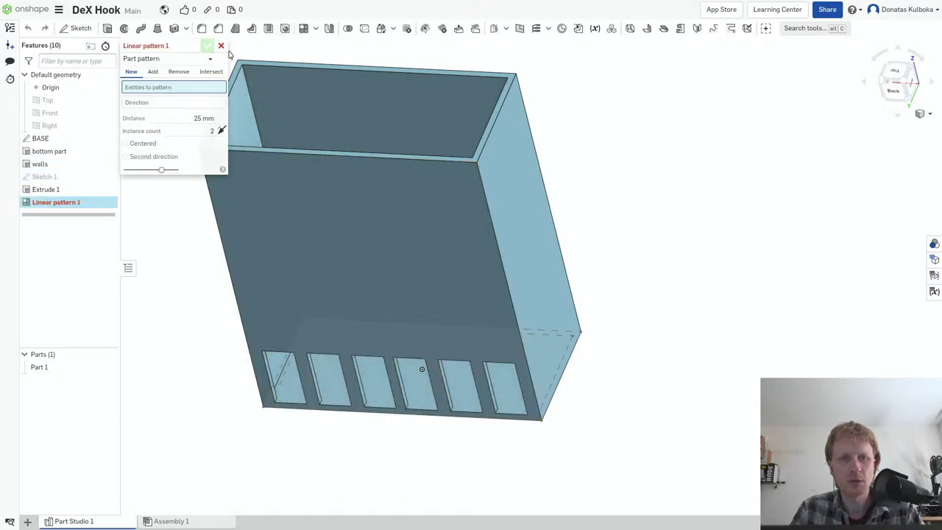
pyautogui.click(222, 47)
pyautogui.moveTo(279, 226); pyautogui.dragTo(328, 269, button='right')
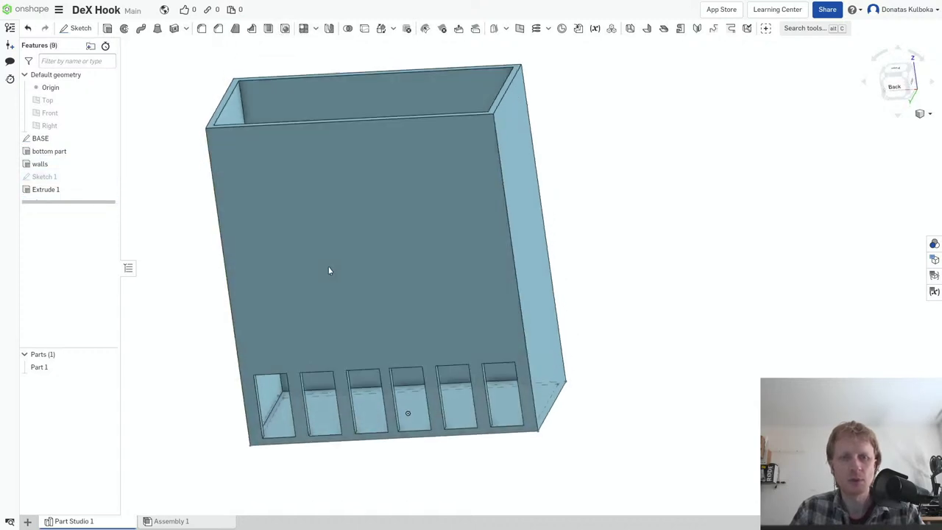
pyautogui.press('n')
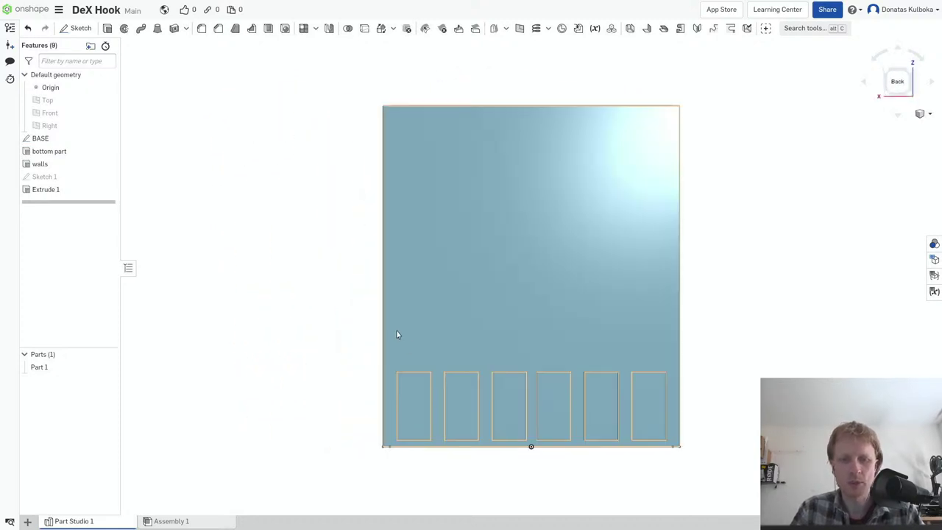
pyautogui.moveTo(397, 332)
pyautogui.mouseDown(button='right')
pyautogui.moveTo(358, 353)
pyautogui.moveTo(380, 360)
pyautogui.mouseUp(button='right')
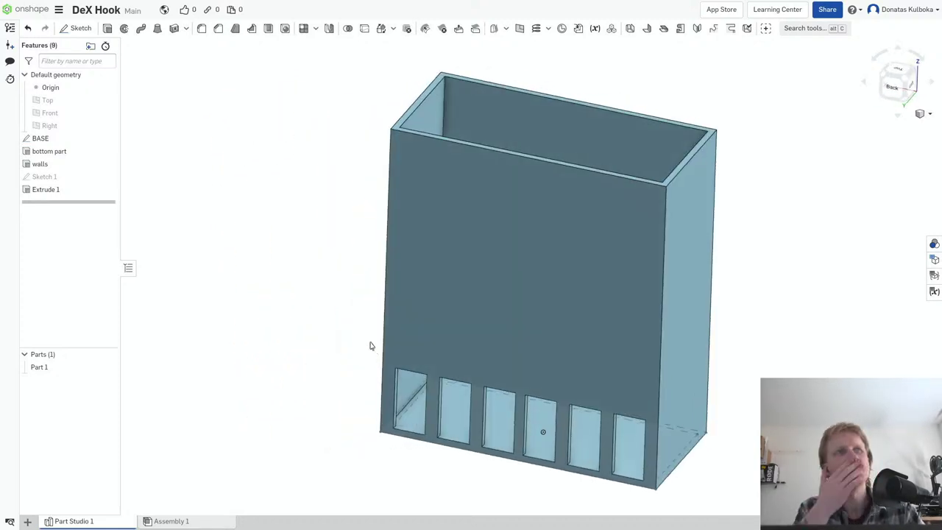
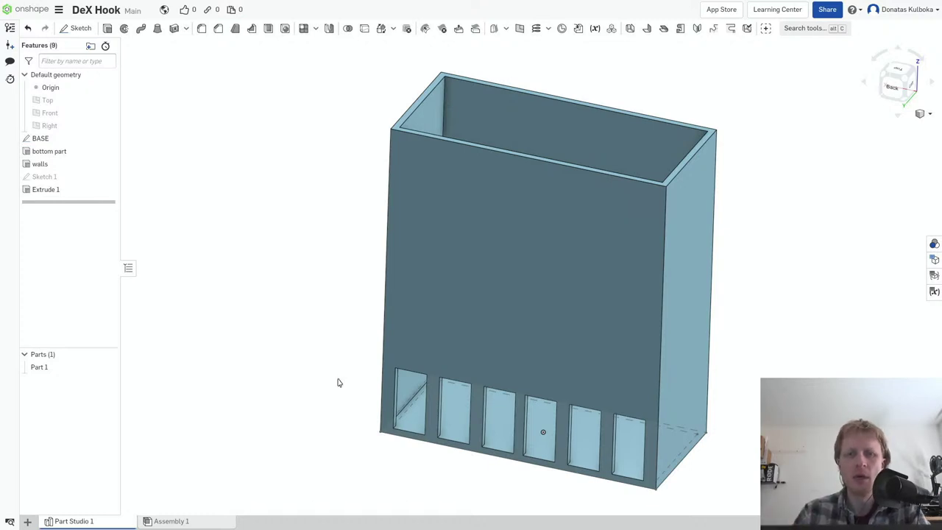
# - Rename Sketch 1 in the feature list to 'vents'
pyautogui.rightClick(575, 213)
pyautogui.click(25, 205)
pyautogui.rightClick(50, 178)
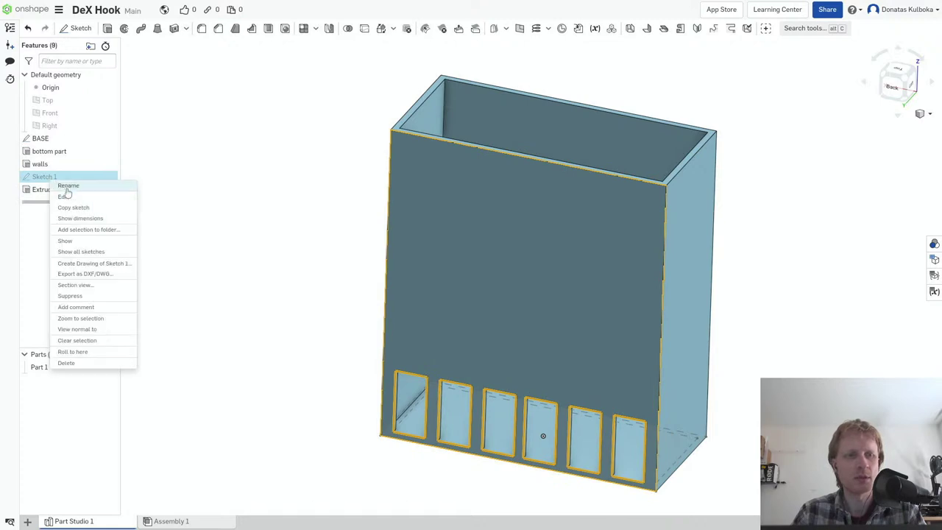
pyautogui.click(71, 190)
pyautogui.write('w')
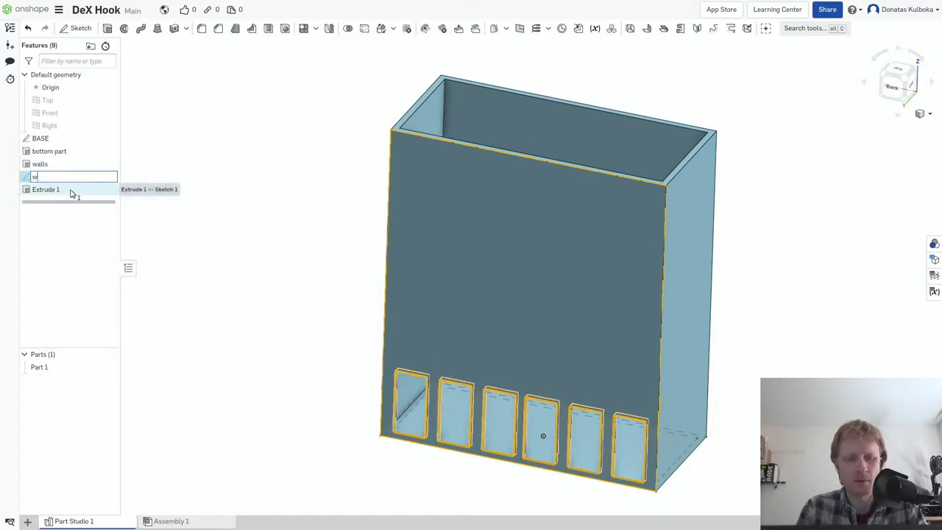
pyautogui.write('ents')
pyautogui.press('Return')
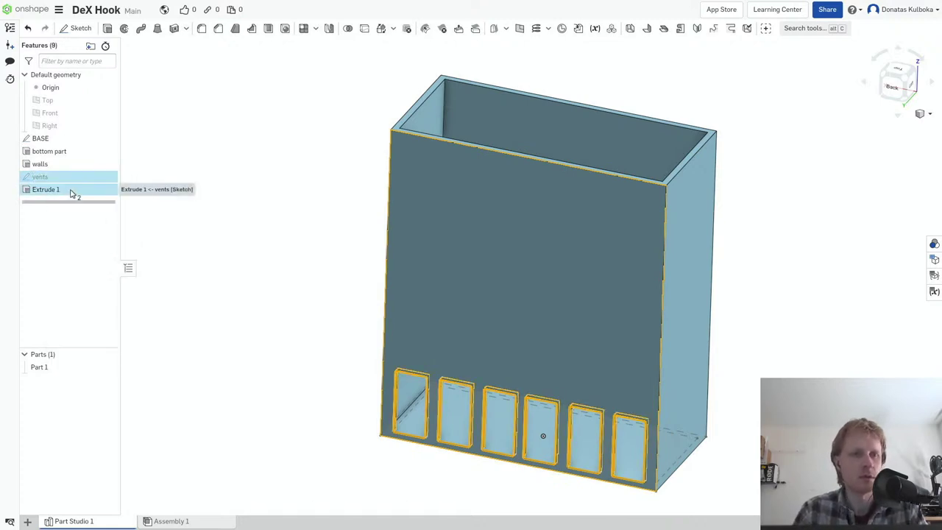
# - Rename Extrude 1 to 'vents extr'
pyautogui.rightClick(71, 193)
pyautogui.click(223, 170)
pyautogui.click(187, 169)
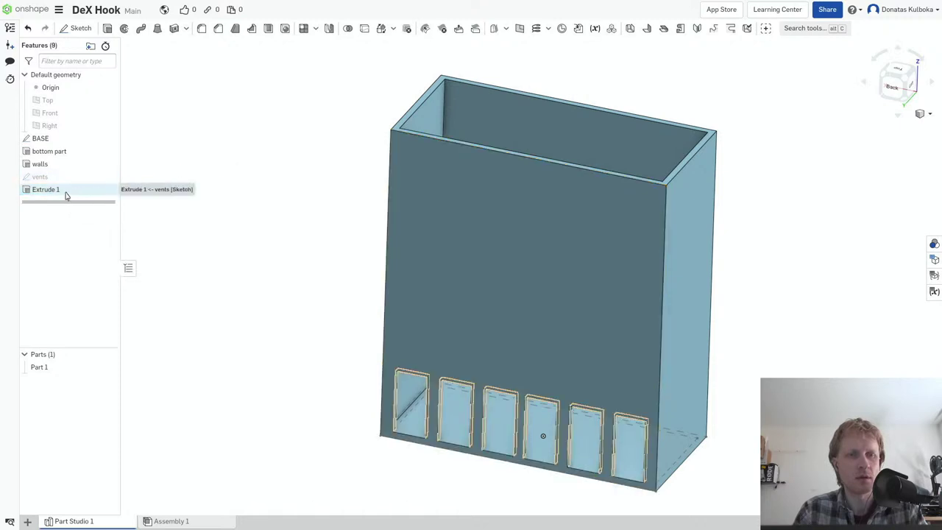
pyautogui.rightClick(65, 193)
pyautogui.click(91, 199)
pyautogui.write('vents extr')
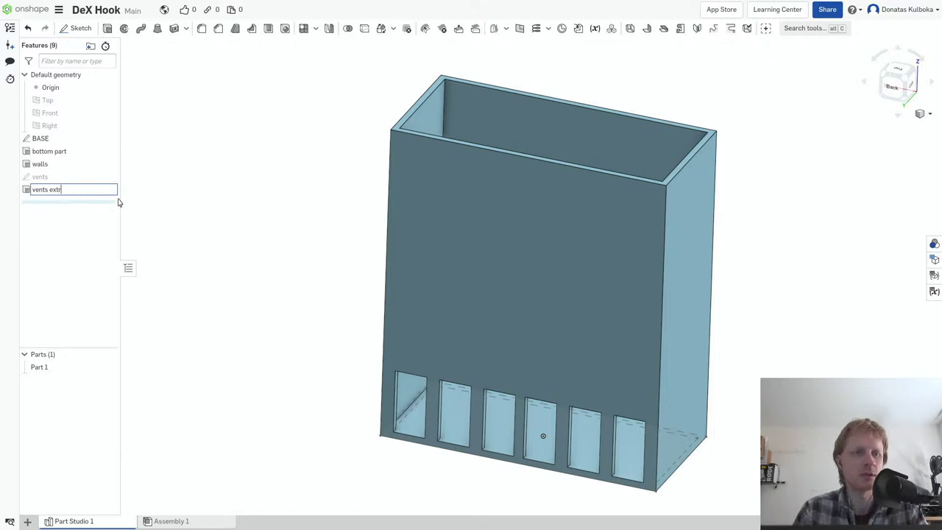
pyautogui.click(228, 189)
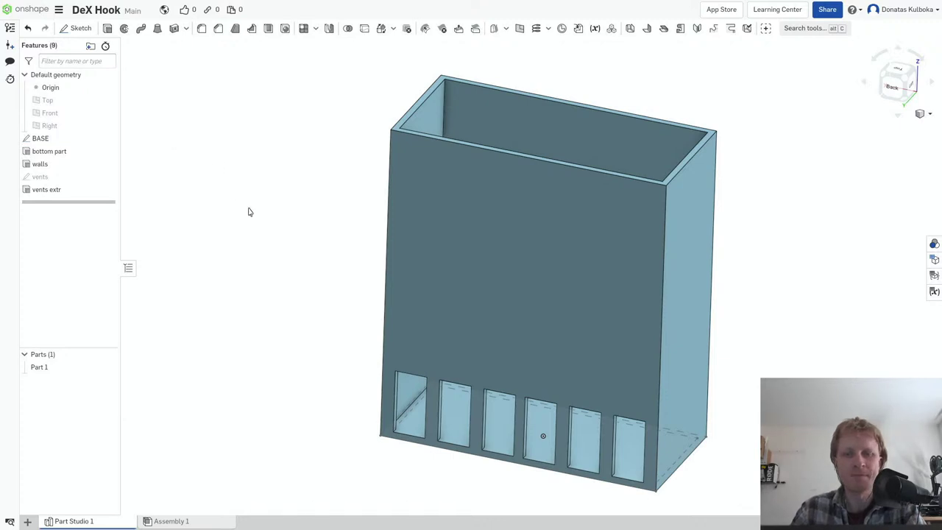
# - Bring up the context menu for Part 1's back wall face
pyautogui.rightClick(560, 231)
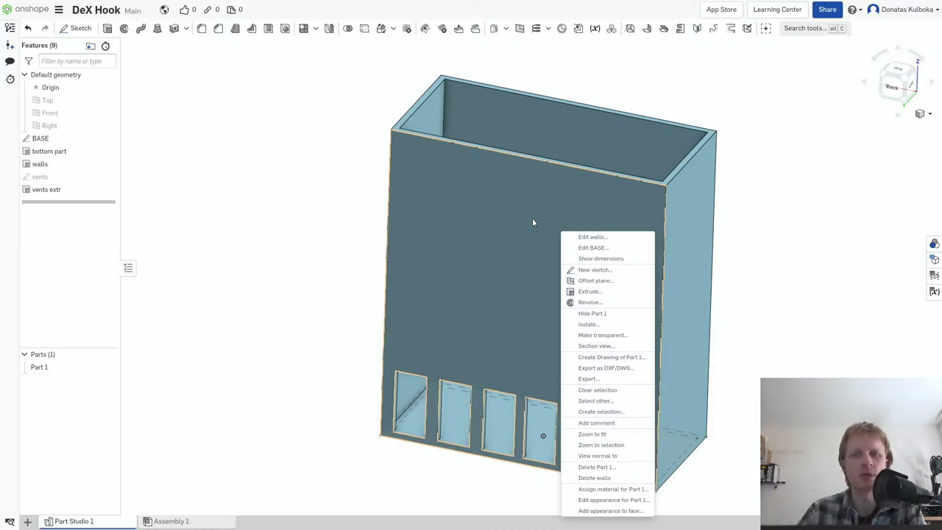
# - Start a sketch on the back wall and draw a vertical centre line through it
pyautogui.click(581, 270)
pyautogui.press('n')
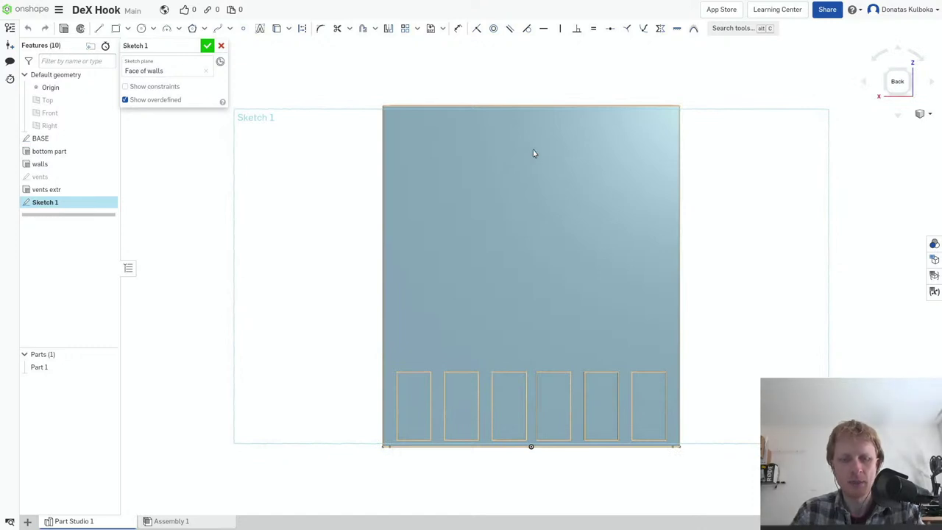
pyautogui.press('l')
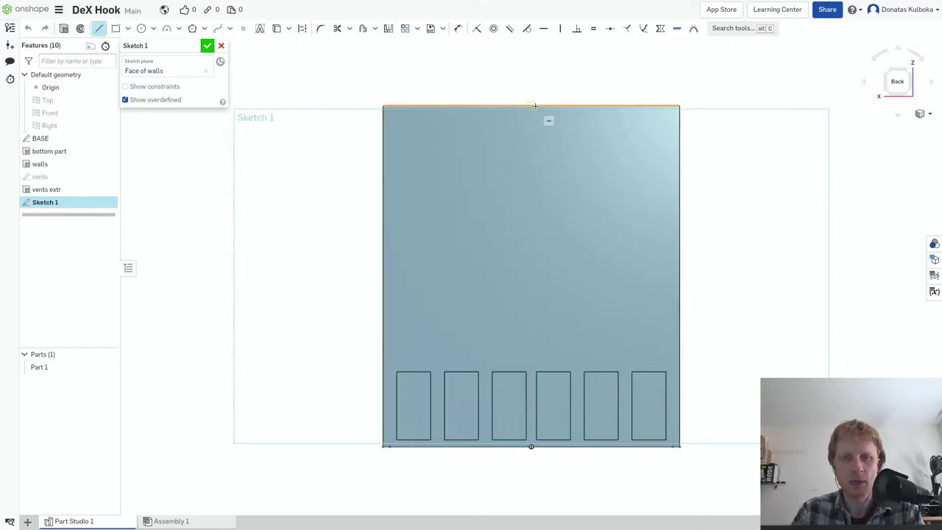
pyautogui.click(533, 82)
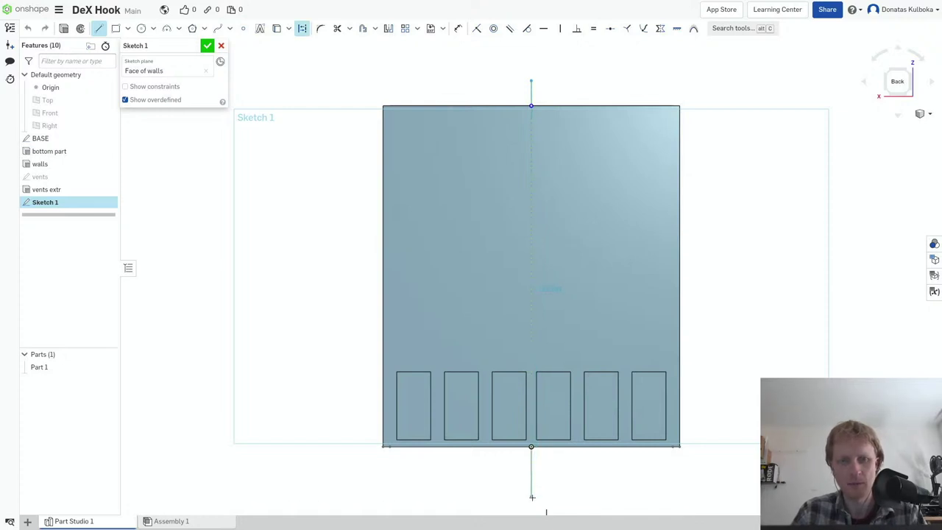
pyautogui.click(532, 497)
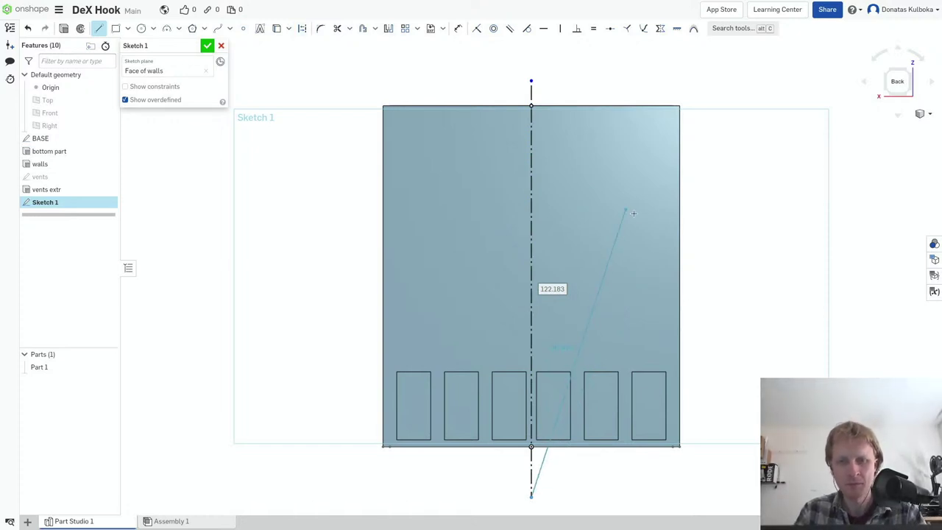
pyautogui.press('Escape')
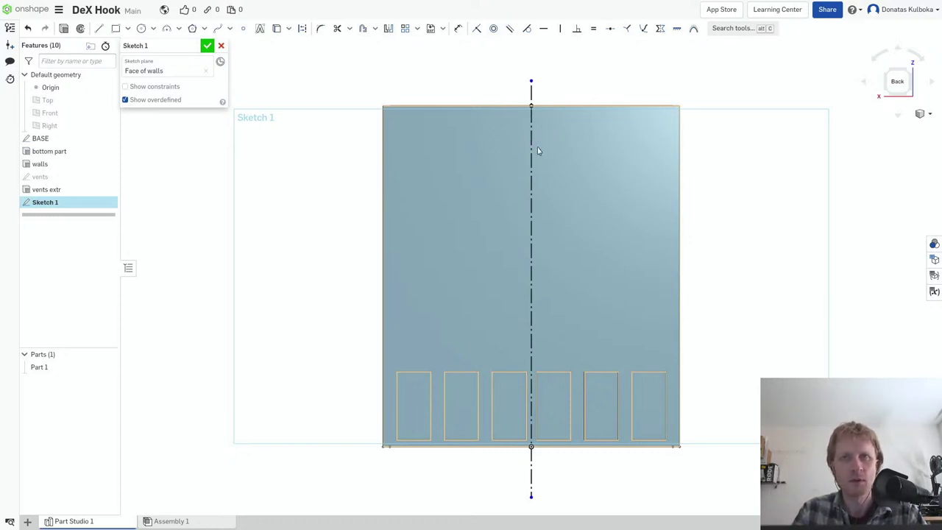
# - Draw a centre-point rectangle on the centre line, 20 wide by 10 tall
pyautogui.moveTo(553, 125); pyautogui.dragTo(542, 157, button='middle')
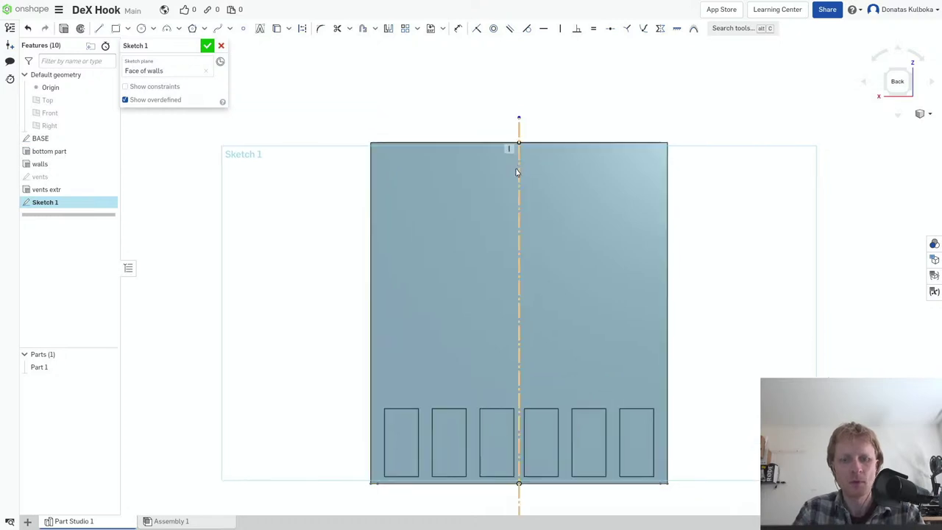
pyautogui.scroll(3, 500, 194)
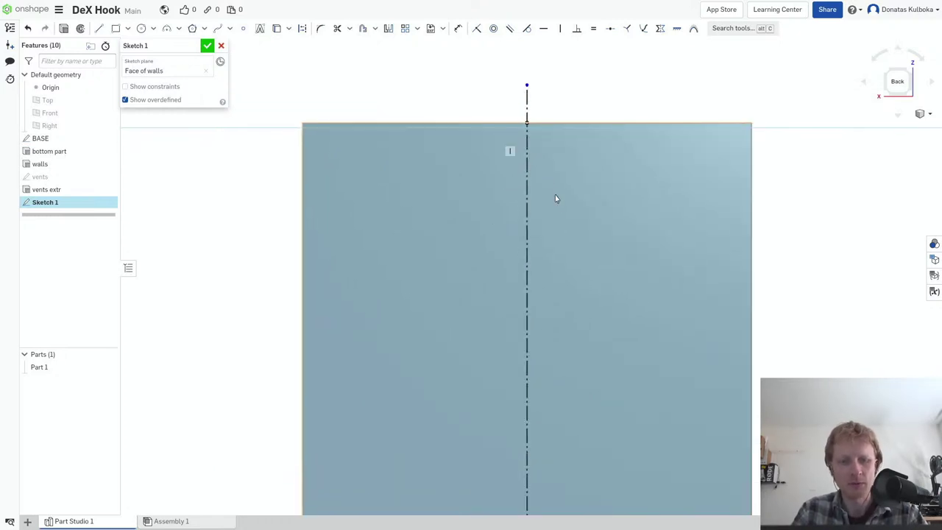
pyautogui.press('g')
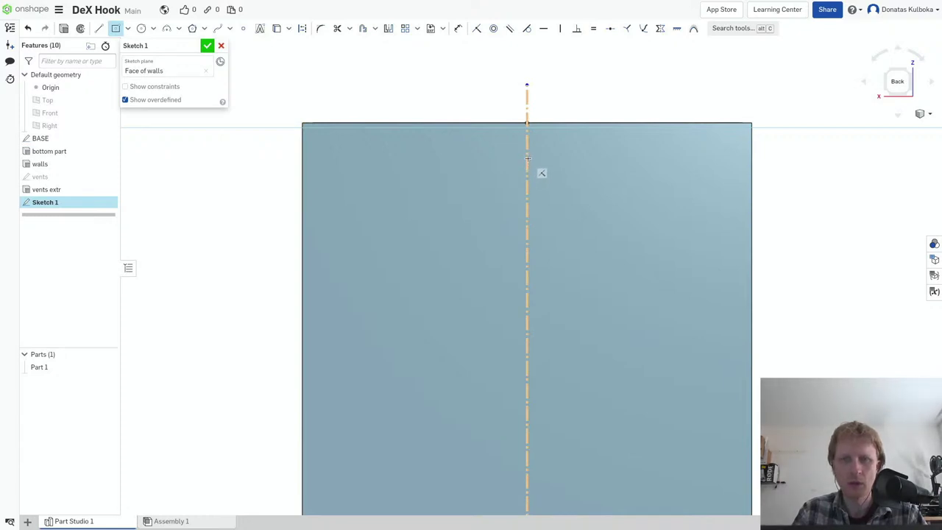
pyautogui.click(526, 158)
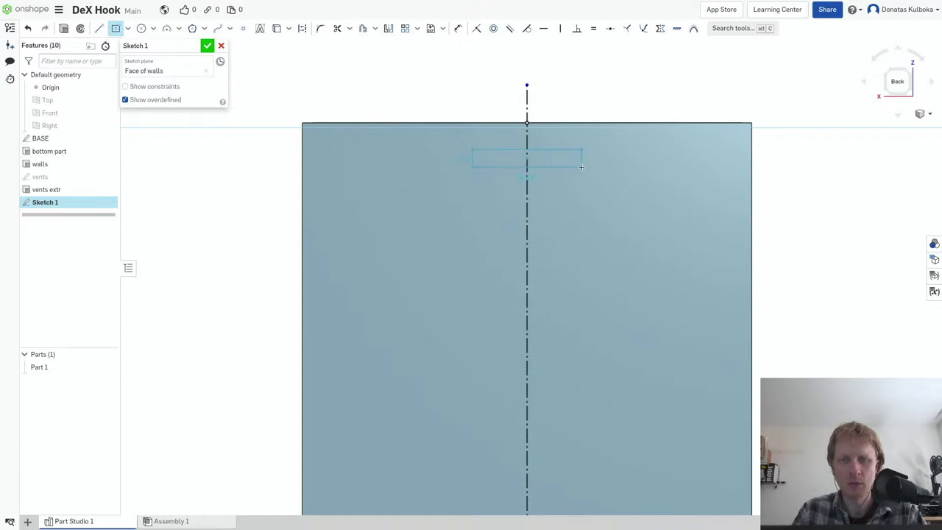
pyautogui.press('Escape')
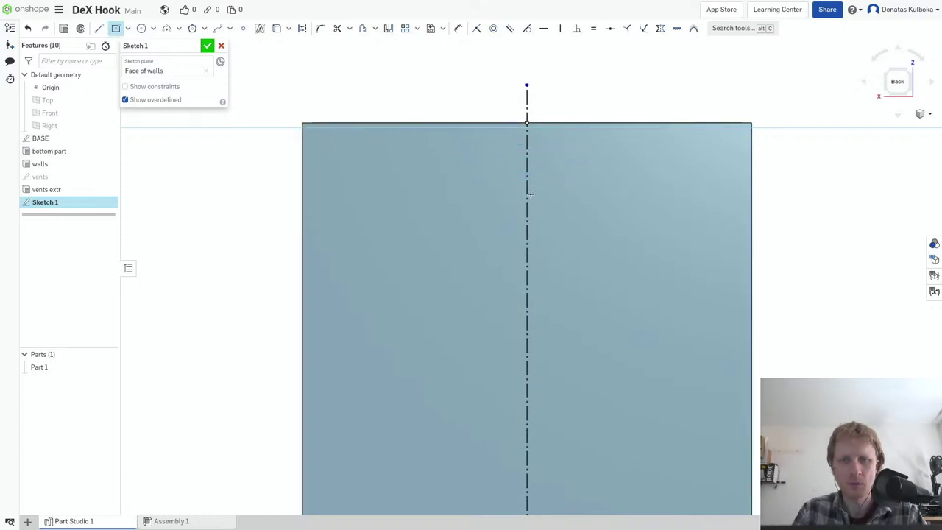
pyautogui.click(527, 190)
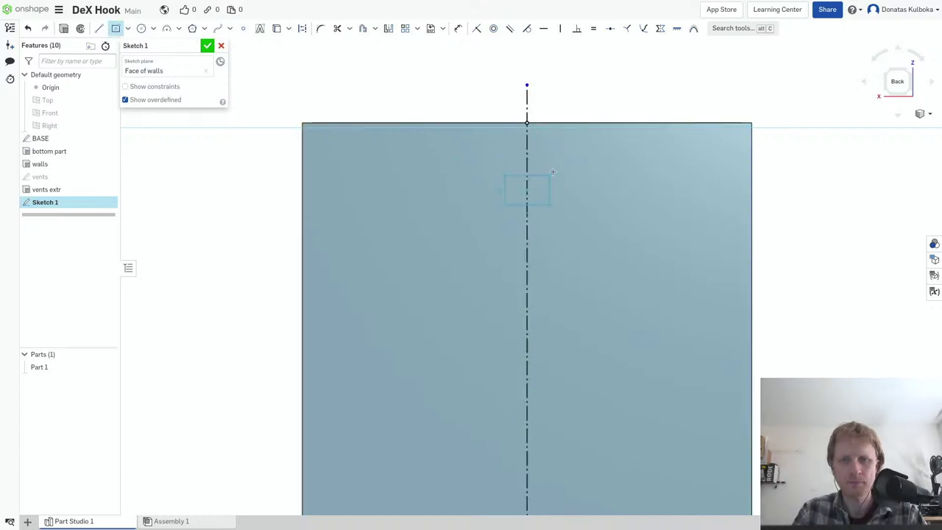
pyautogui.click(597, 152)
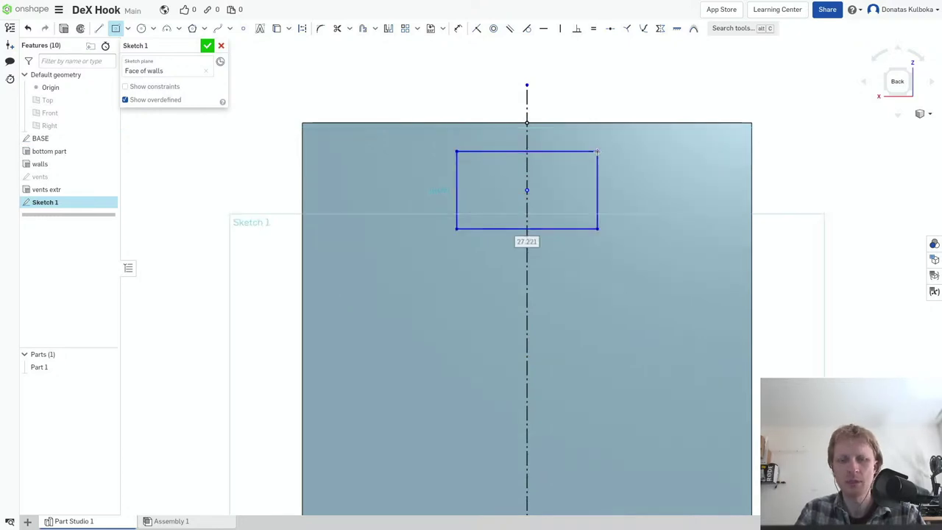
pyautogui.write('20')
pyautogui.press('Tab')
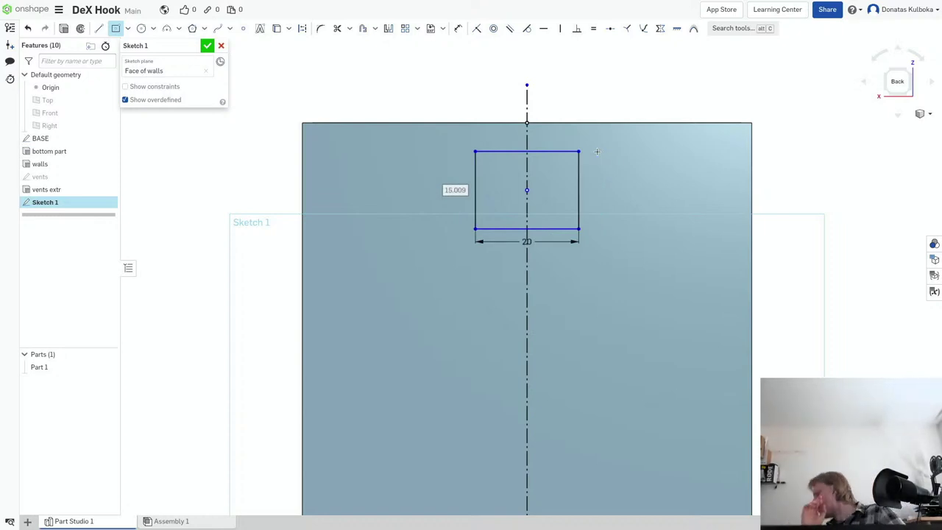
pyautogui.press('BackSpace')
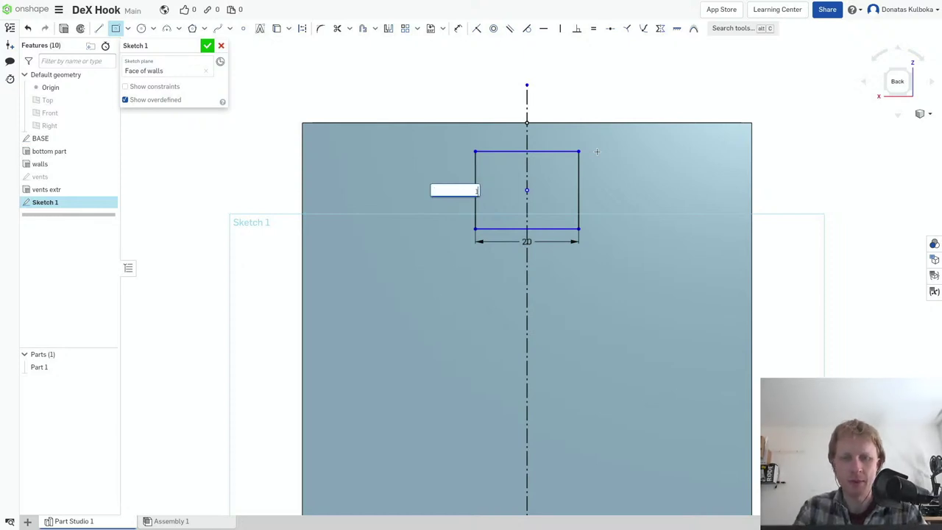
pyautogui.write('10')
pyautogui.press('Return')
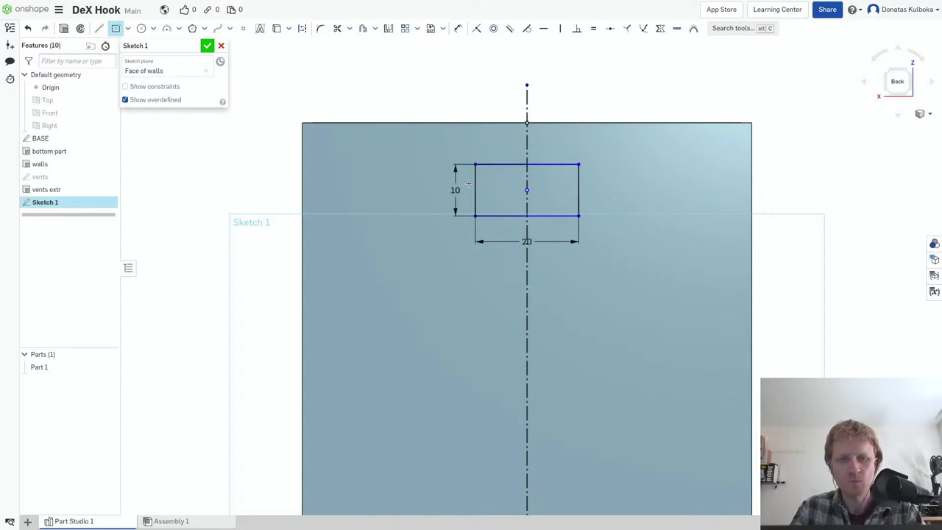
pyautogui.press('Escape')
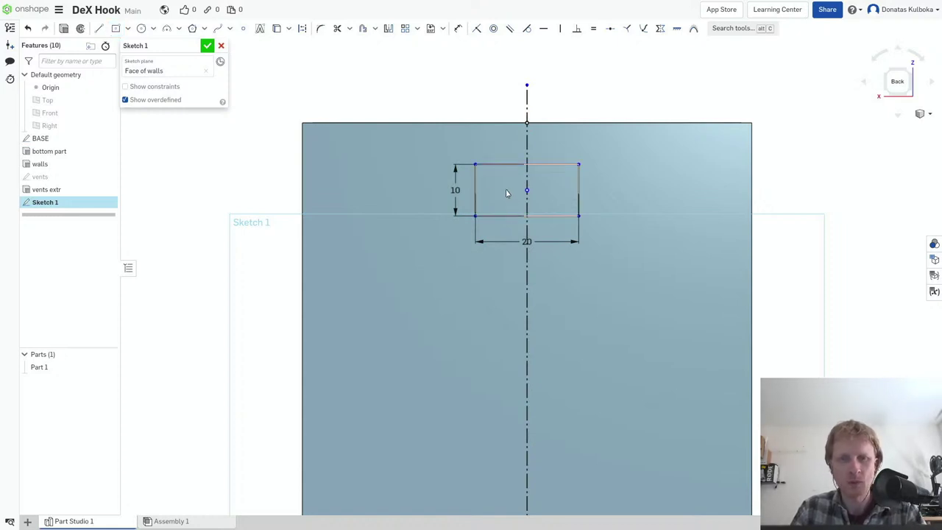
# - Extrude the 20 by 10 rectangle 10 mm outward, added to the part
pyautogui.hotkey('shift', 'e')
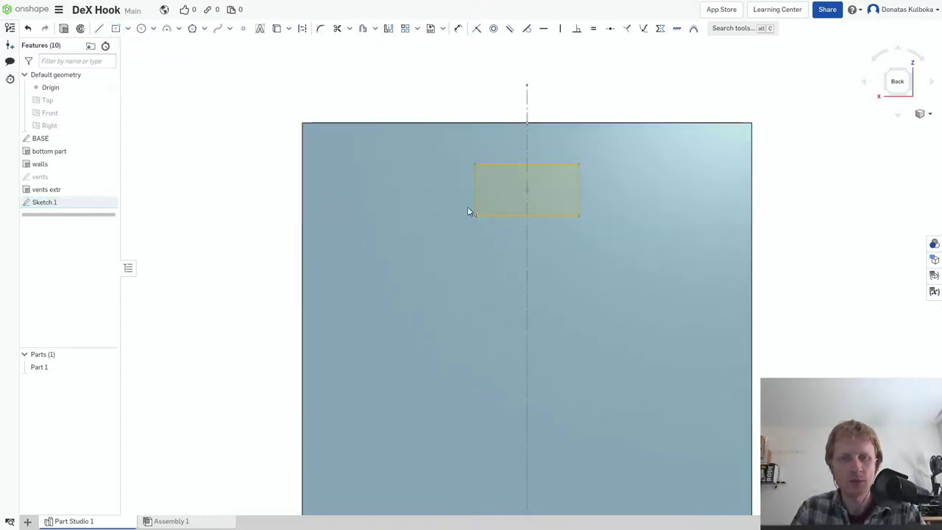
pyautogui.moveTo(355, 211); pyautogui.dragTo(324, 212, button='right')
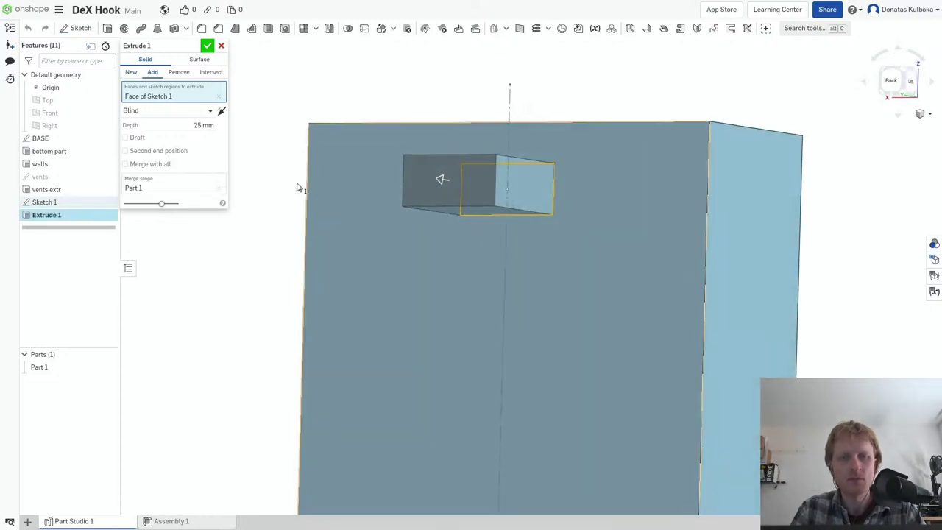
pyautogui.click(200, 125)
pyautogui.write('10')
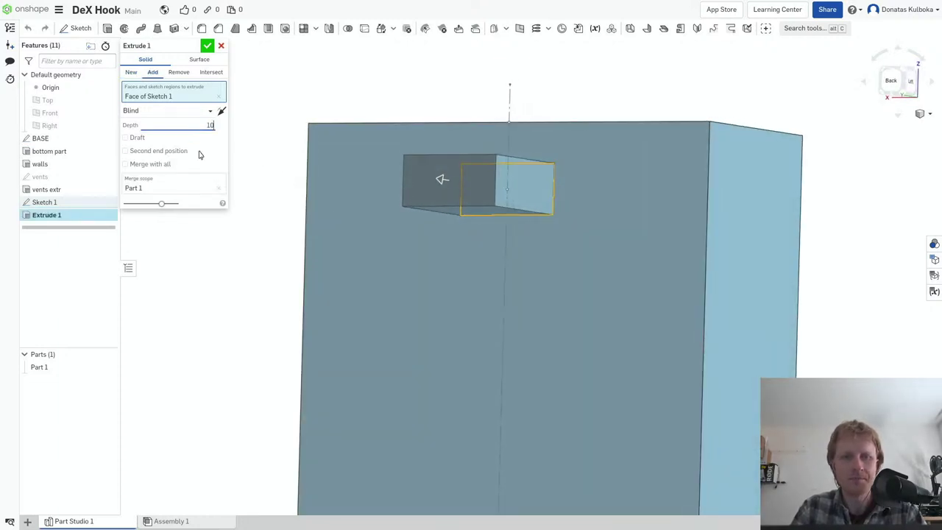
pyautogui.press('Return')
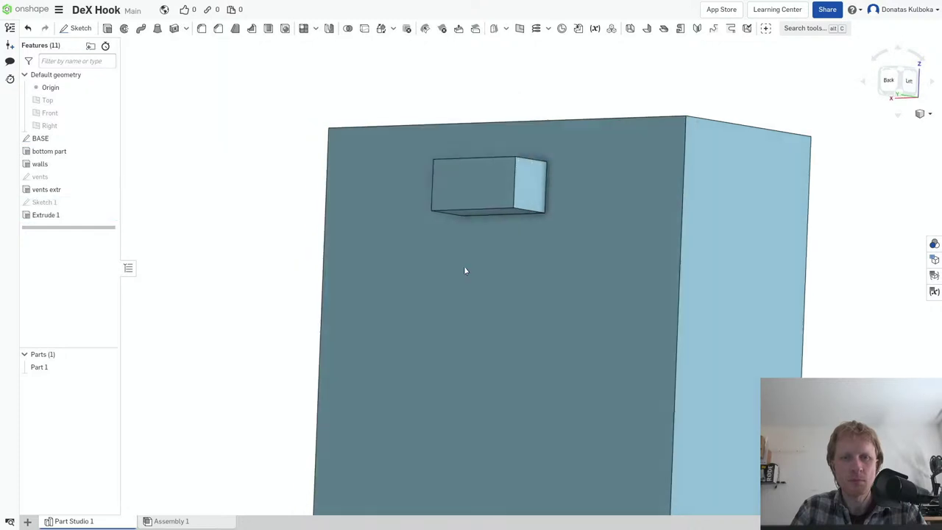
pyautogui.moveTo(463, 266)
pyautogui.mouseDown(button='right')
pyautogui.moveTo(447, 277)
pyautogui.moveTo(466, 272)
pyautogui.mouseUp(button='right')
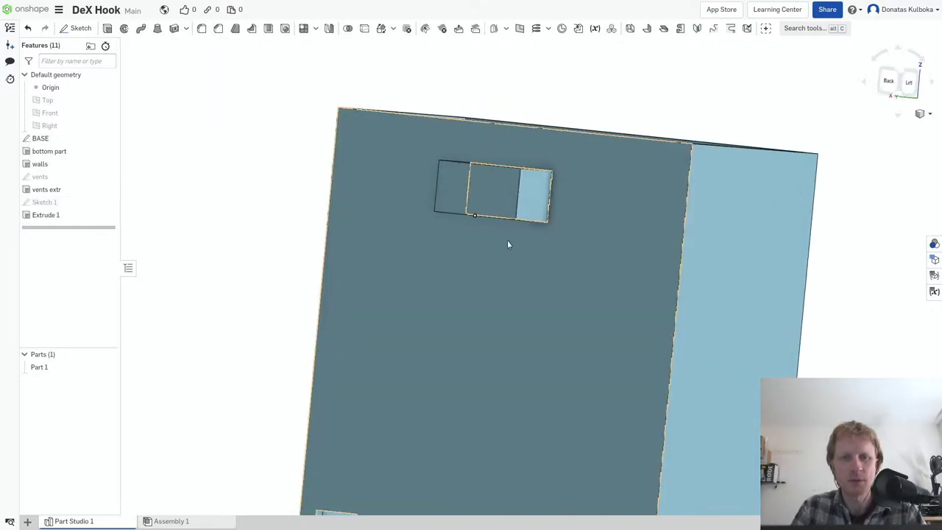
pyautogui.moveTo(507, 242); pyautogui.dragTo(510, 223, button='right')
# - Try a 10 mm fillet on the block's bottom edge against the wall
pyautogui.click(523, 217)
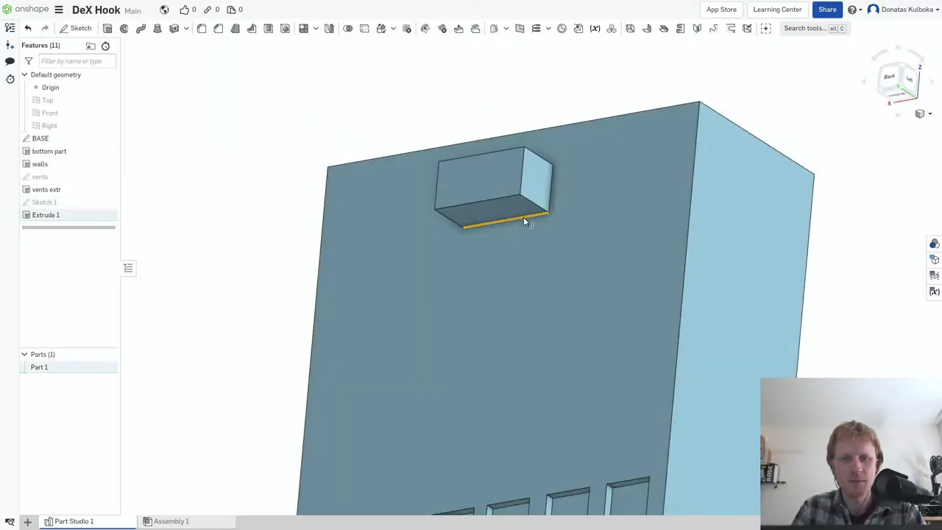
pyautogui.hotkey('shift', 'f')
pyautogui.doubleClick(200, 112)
pyautogui.write('10')
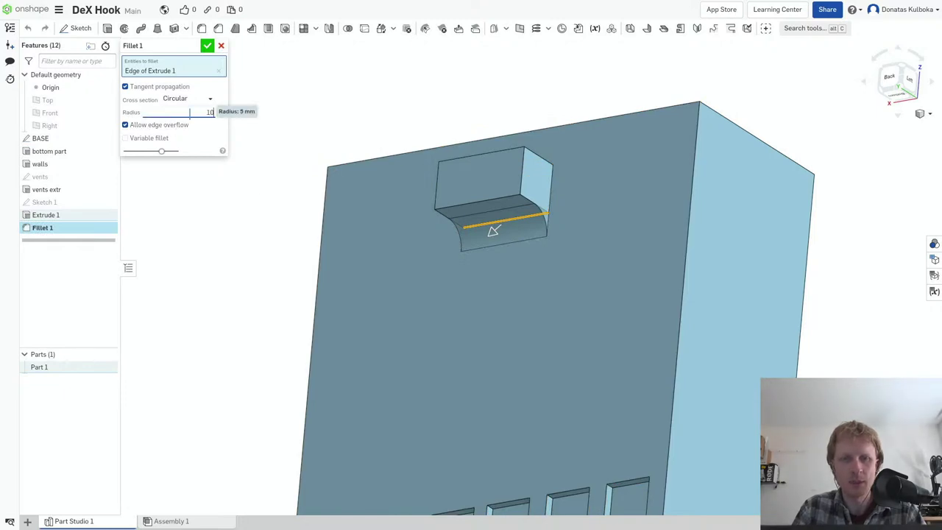
pyautogui.press('Return')
pyautogui.moveTo(350, 303); pyautogui.dragTo(282, 220, button='right')
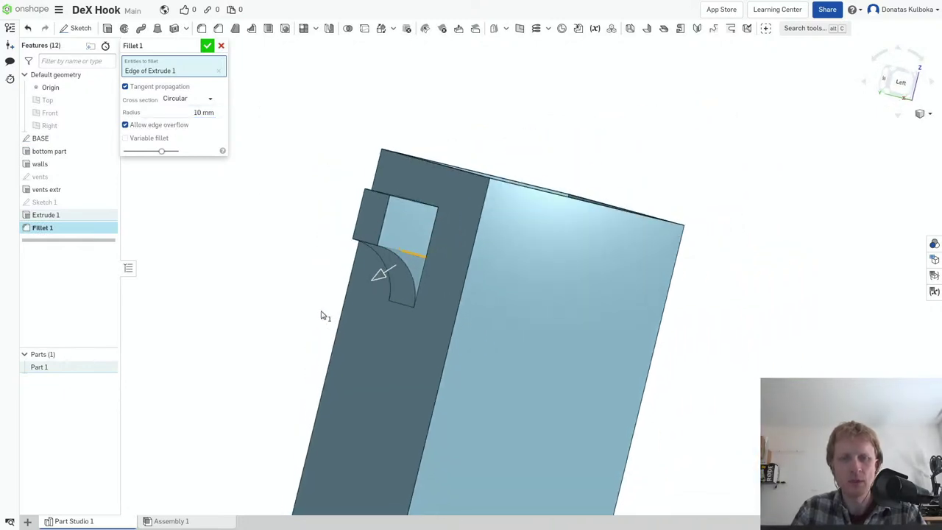
# - Try radius 200 with conic and curvature cross sections, then cancel the fillet
pyautogui.doubleClick(200, 112)
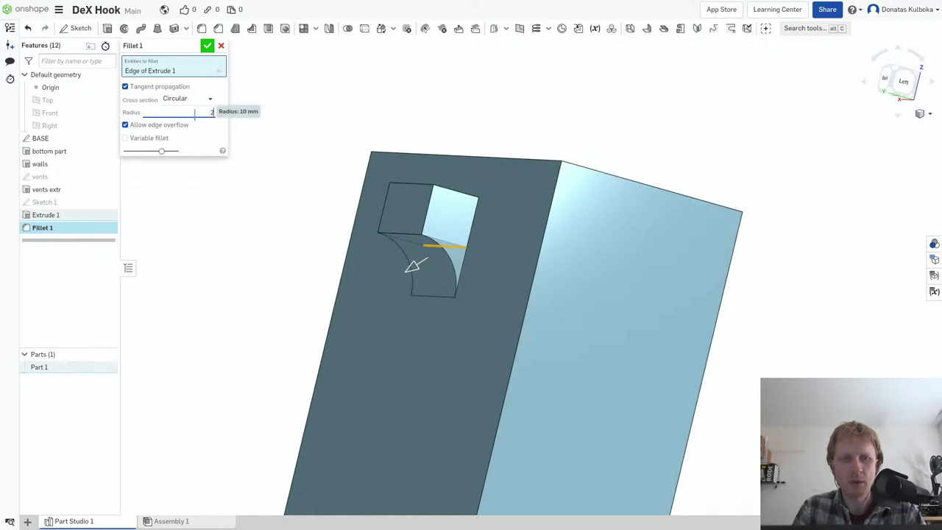
pyautogui.write('20')
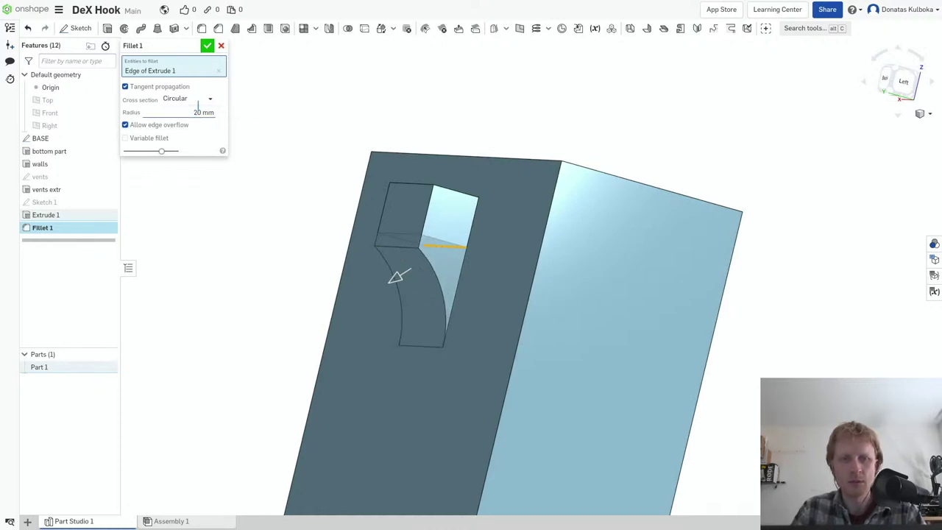
pyautogui.write('0')
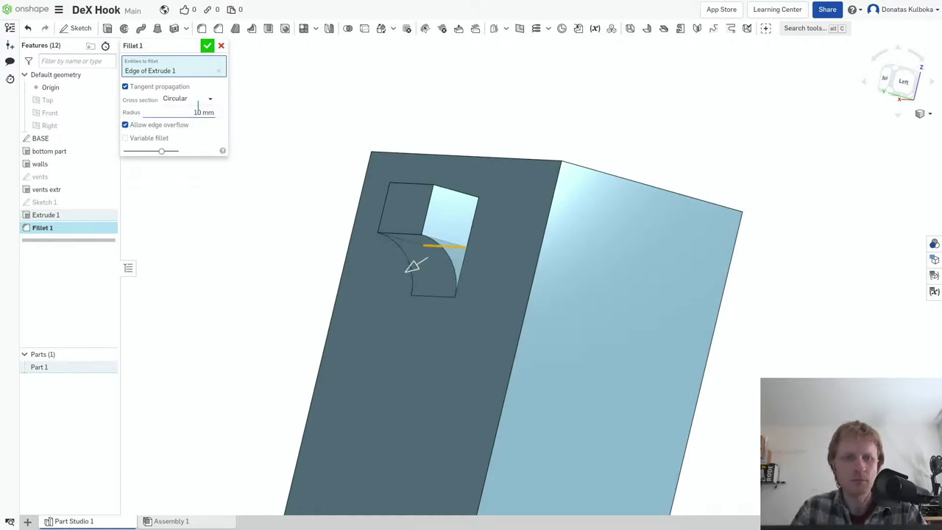
pyautogui.click(176, 100)
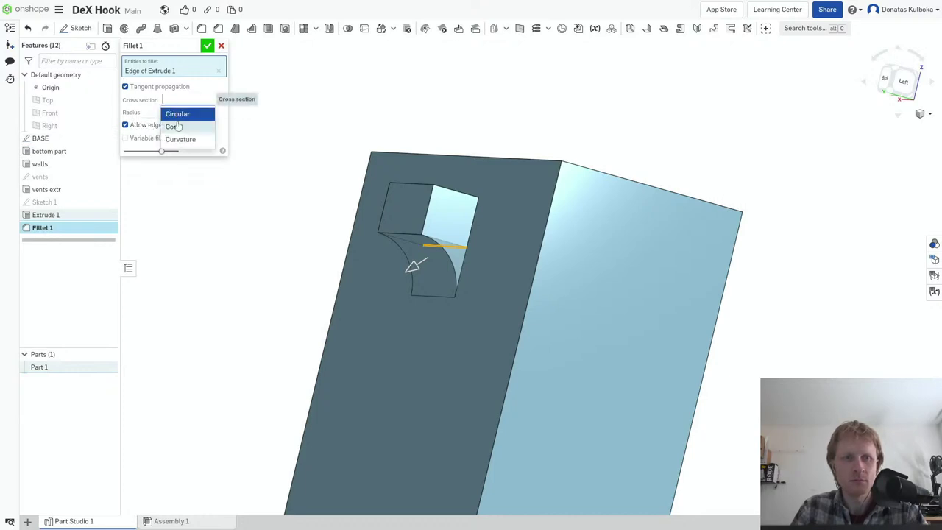
pyautogui.click(177, 127)
pyautogui.click(186, 99)
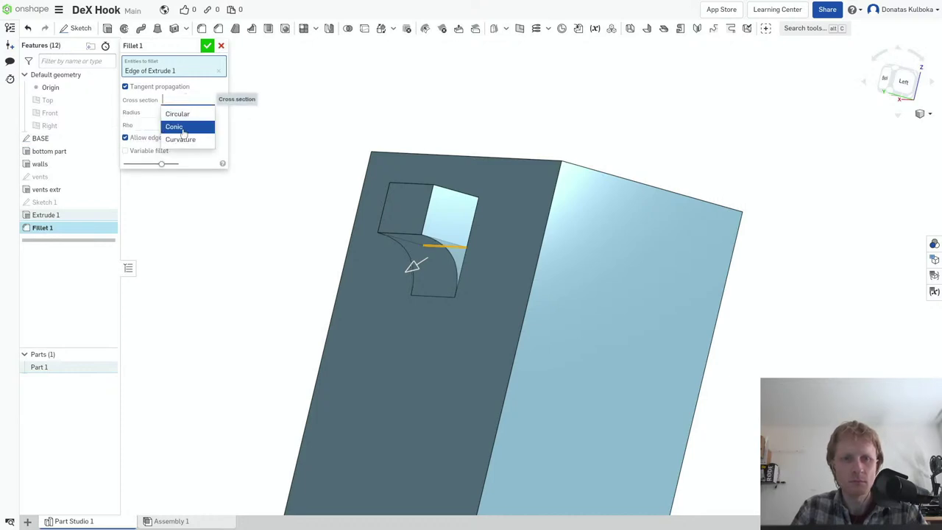
pyautogui.click(180, 140)
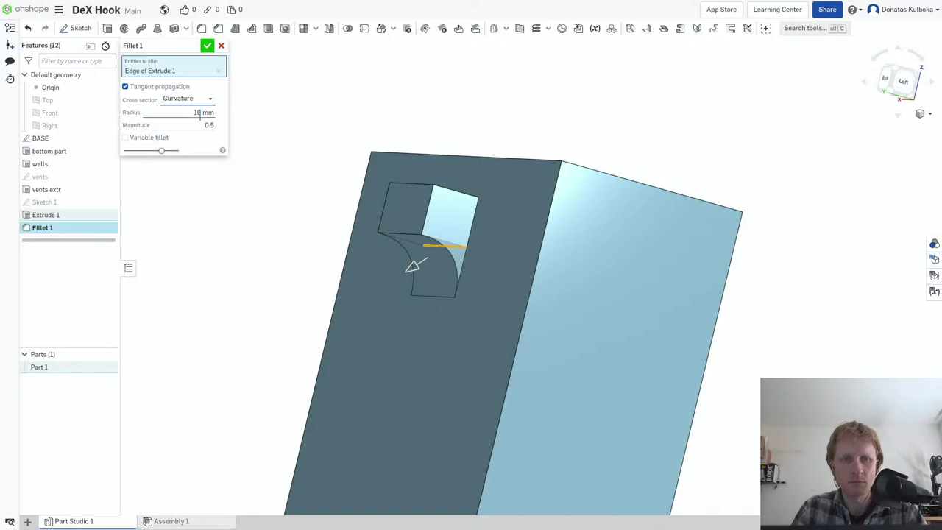
pyautogui.click(221, 46)
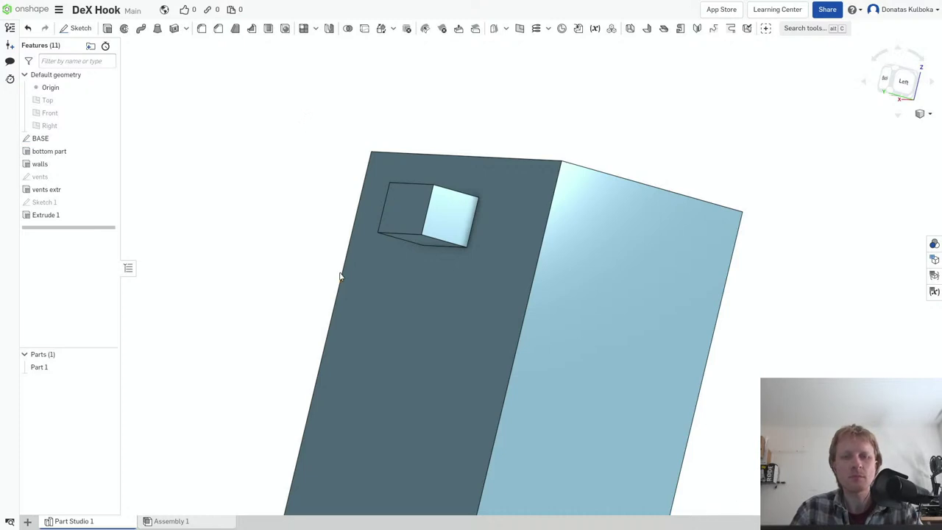
# - Inspect Sketch 1 and Extrude 1, closing the extrude edit unchanged
pyautogui.click(71, 202)
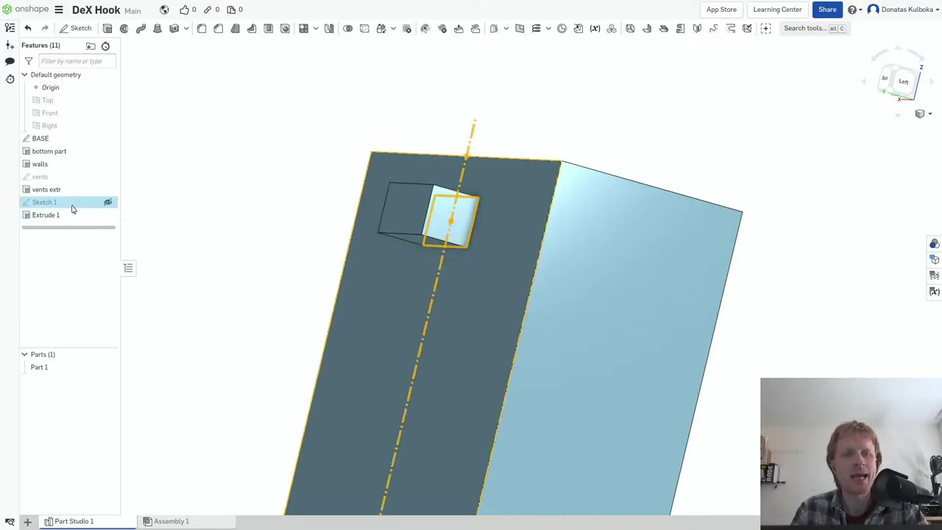
pyautogui.click(74, 216)
pyautogui.rightClick(78, 220)
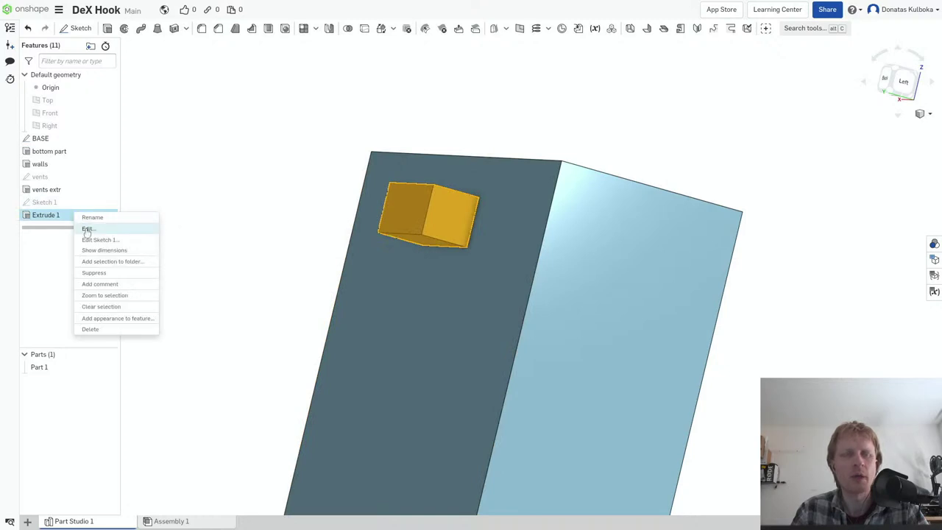
pyautogui.click(86, 231)
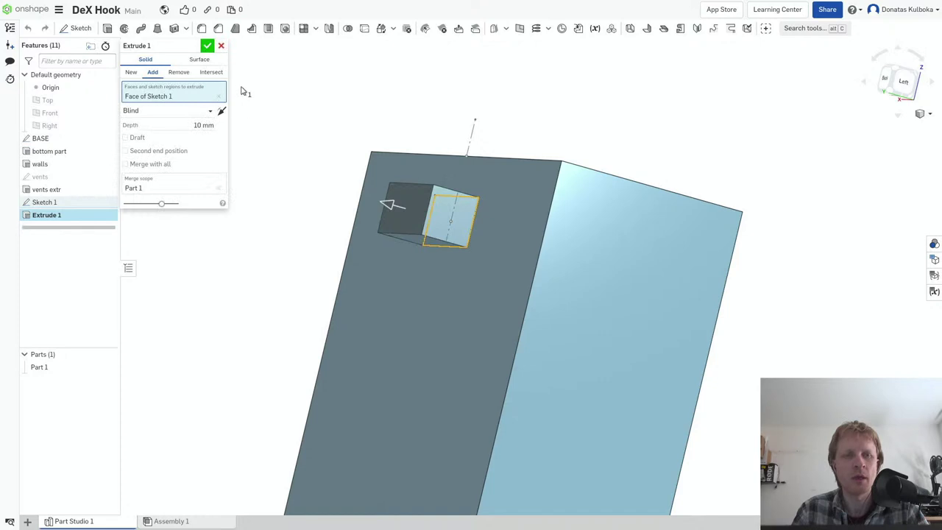
pyautogui.click(222, 47)
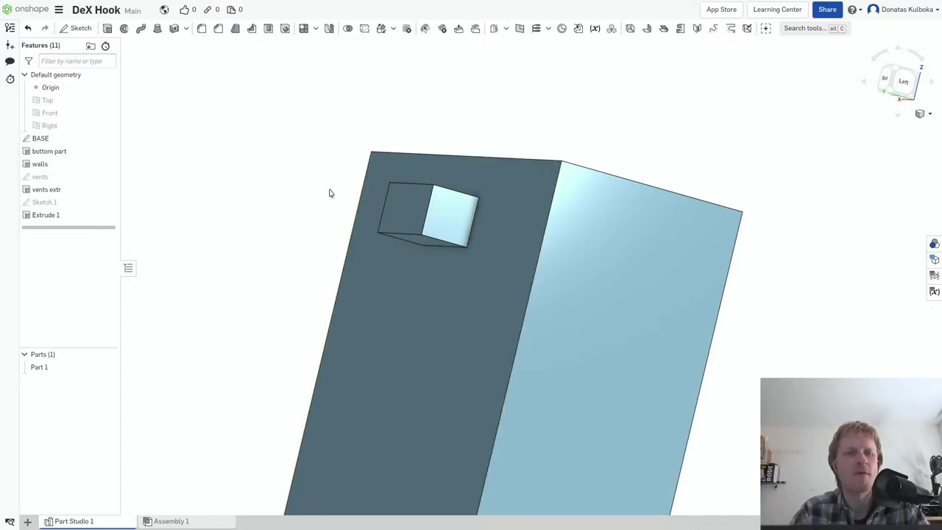
# - Delete Extrude 1 and Sketch 1, then view the box from the Back
pyautogui.click(78, 214)
pyautogui.rightClick(78, 215)
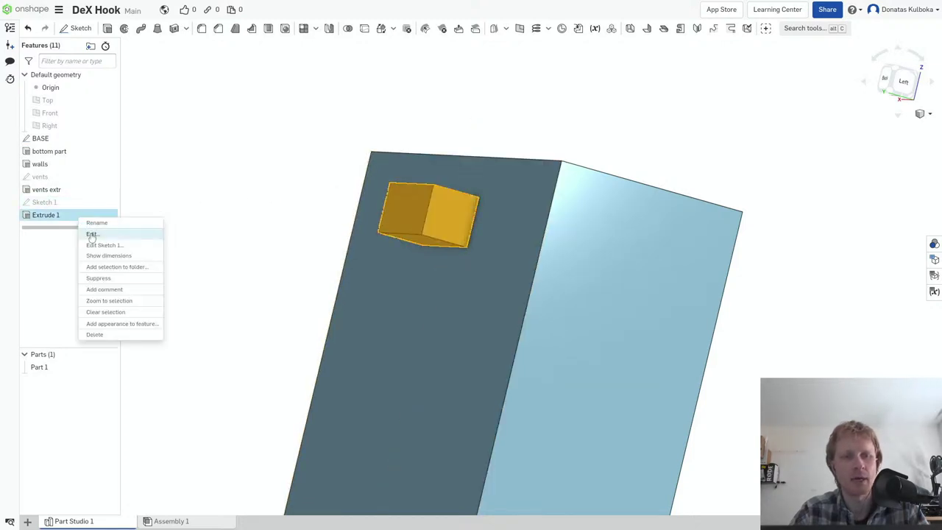
pyautogui.click(109, 335)
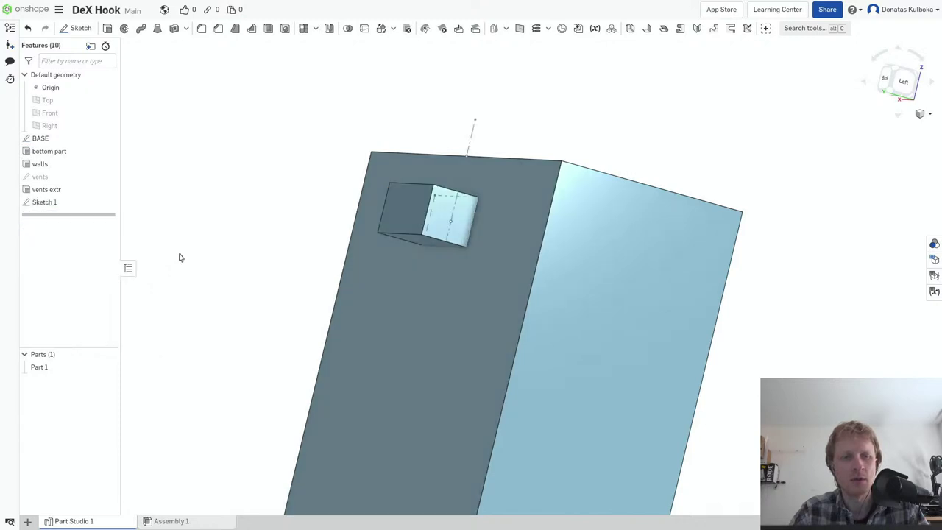
pyautogui.rightClick(81, 209)
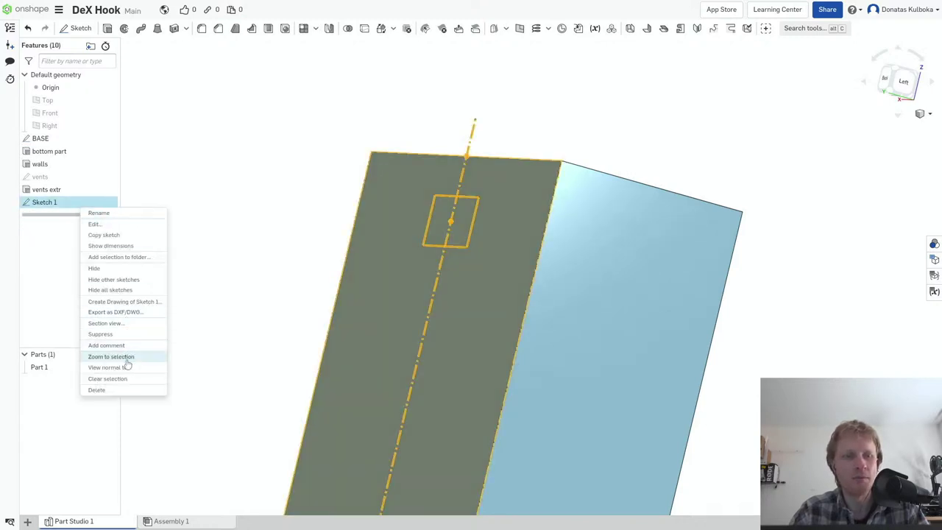
pyautogui.click(131, 396)
pyautogui.hotkey('shift', '3')
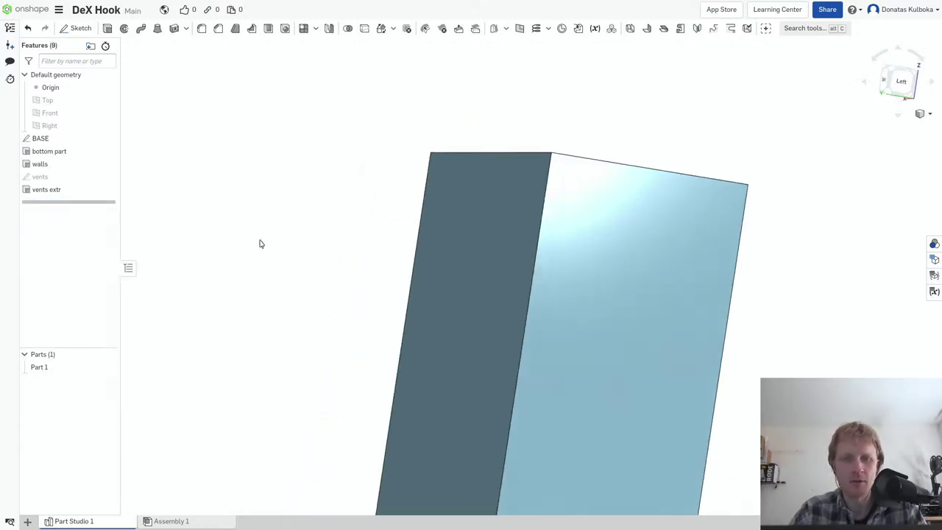
pyautogui.scroll(-3, 370, 242)
pyautogui.moveTo(398, 270); pyautogui.dragTo(403, 263, button='right')
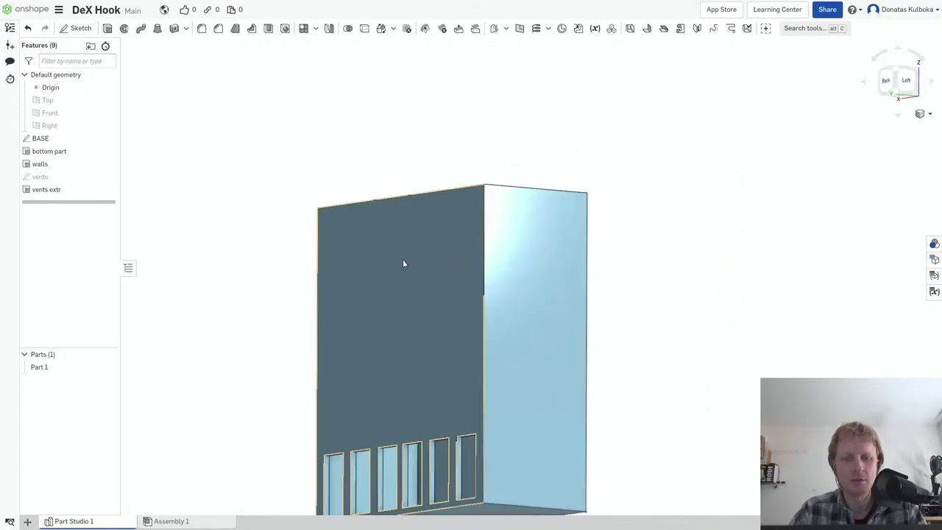
pyautogui.hotkey('shift', '2')
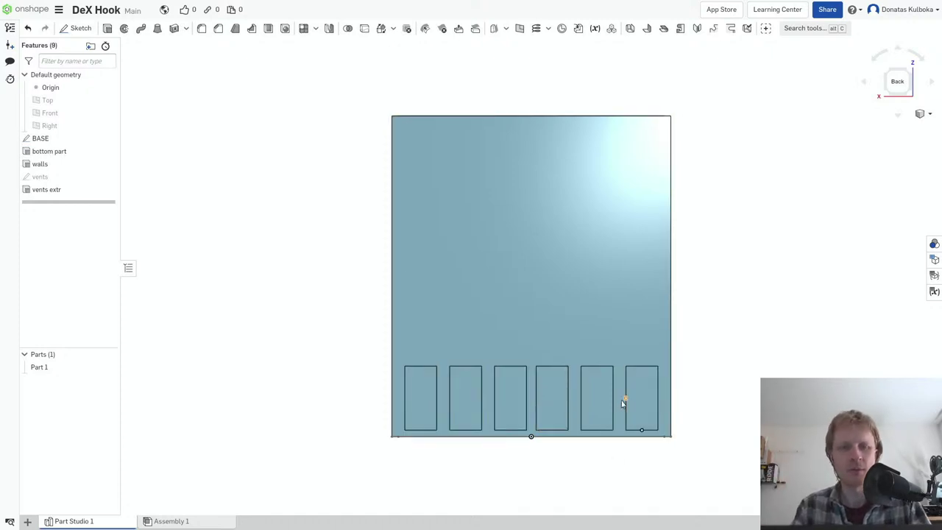
# - Orbit to the box's back wall face and create a new sketch on it
pyautogui.moveTo(640, 301); pyautogui.dragTo(621, 321, button='right')
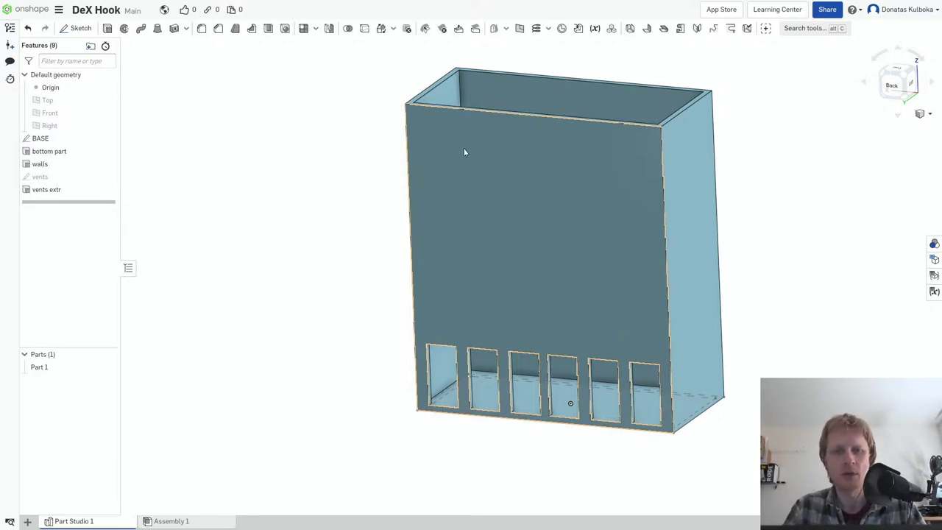
pyautogui.moveTo(519, 191); pyautogui.dragTo(577, 172, button='right')
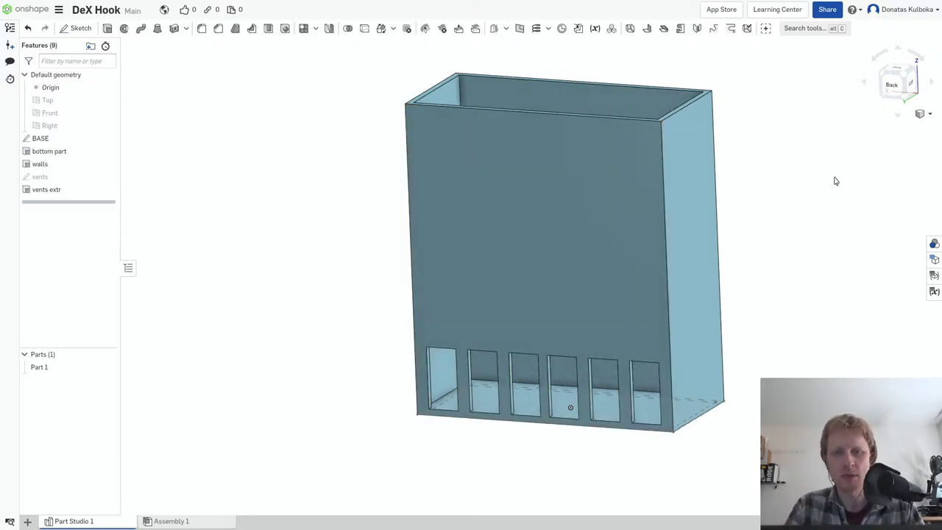
pyautogui.rightClick(577, 171)
pyautogui.click(597, 209)
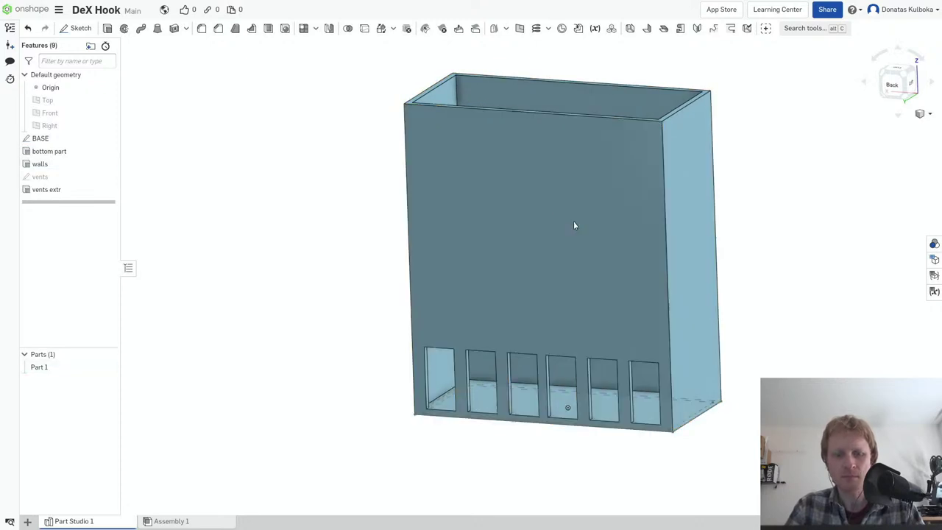
# - Draw a vertical construction line from the wall's bottom-edge midpoint past its top
pyautogui.press('n')
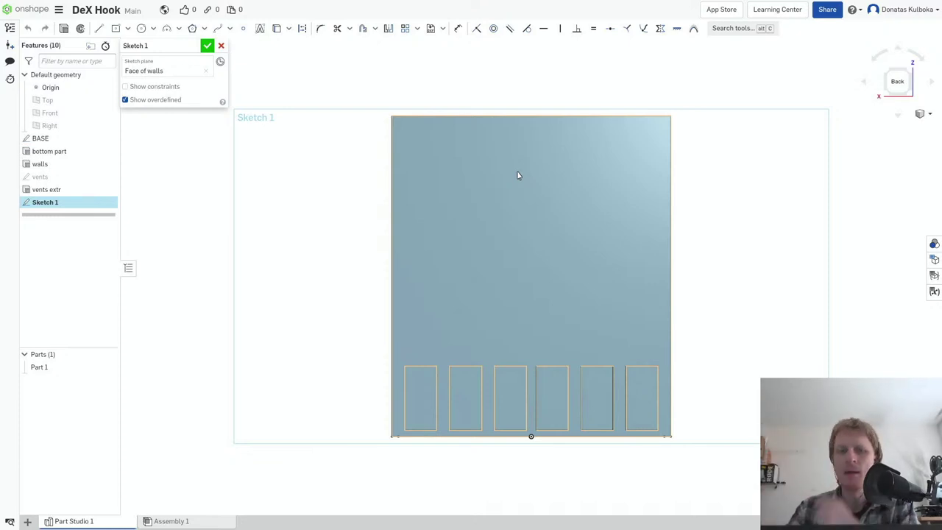
pyautogui.hotkey('shift', '7')
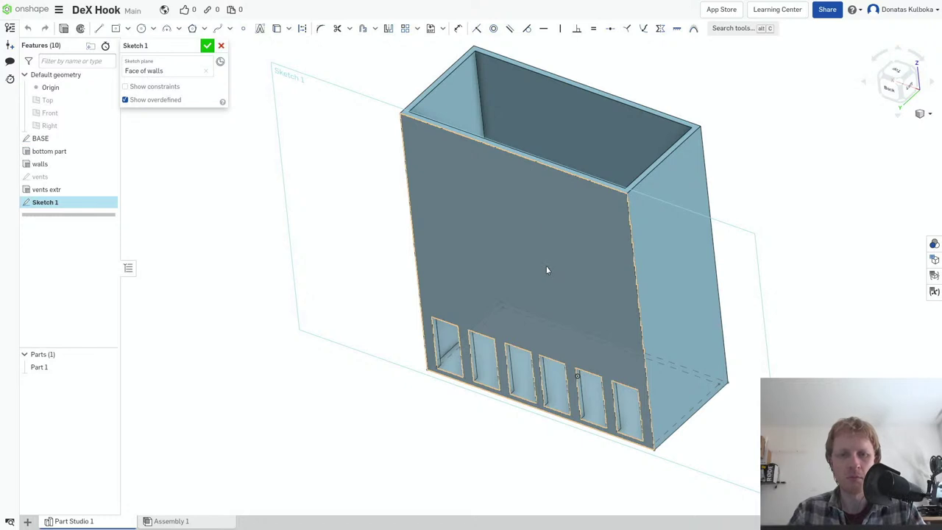
pyautogui.press('n')
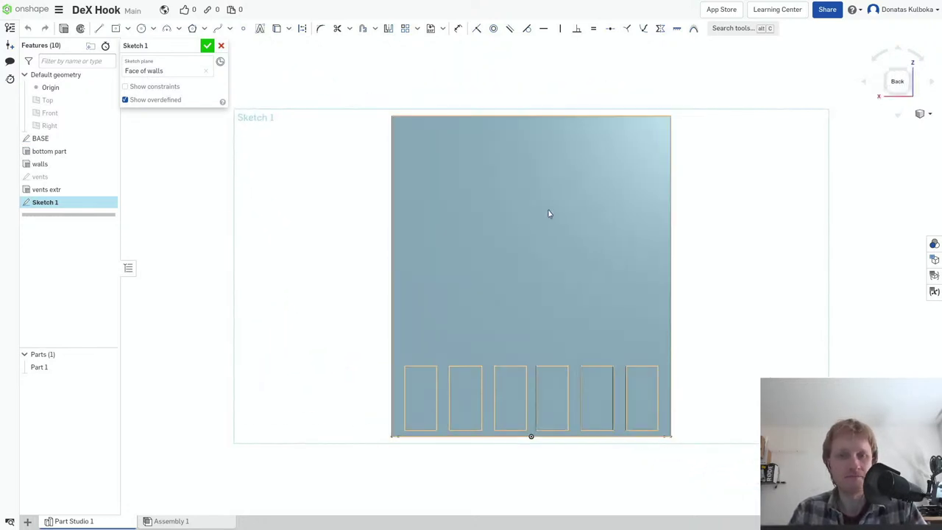
pyautogui.press('l')
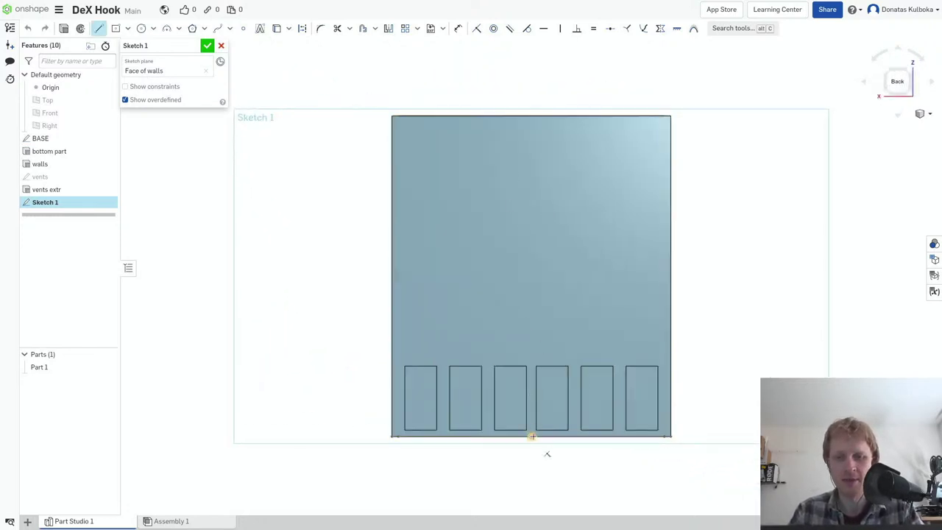
pyautogui.click(531, 439)
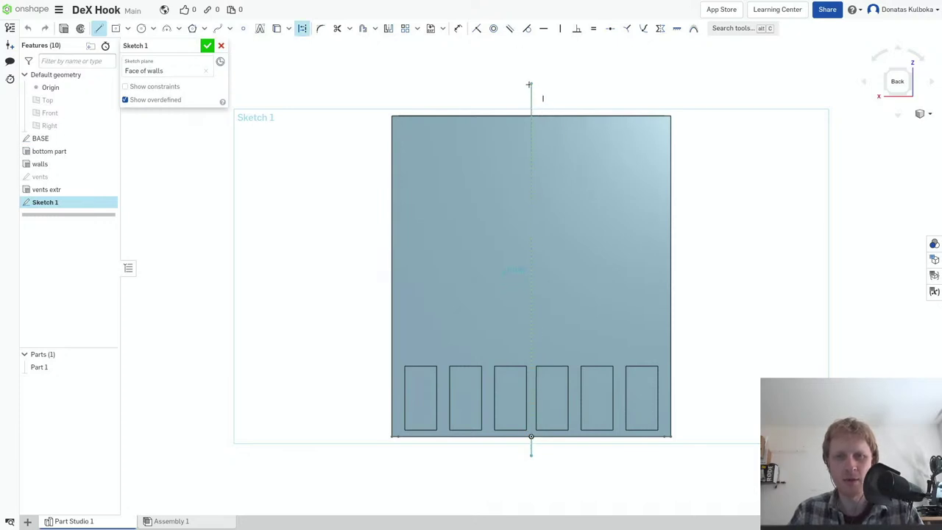
pyautogui.click(530, 85)
pyautogui.press('q')
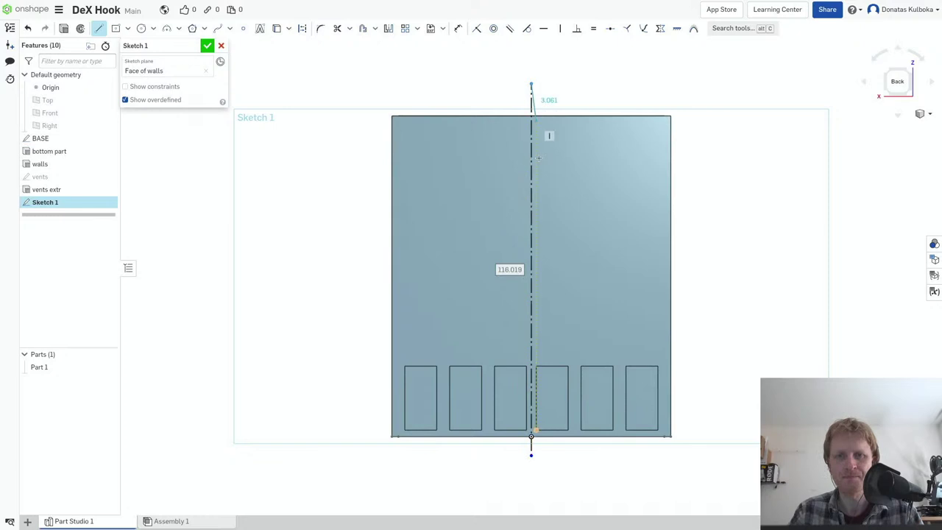
pyautogui.press('Escape')
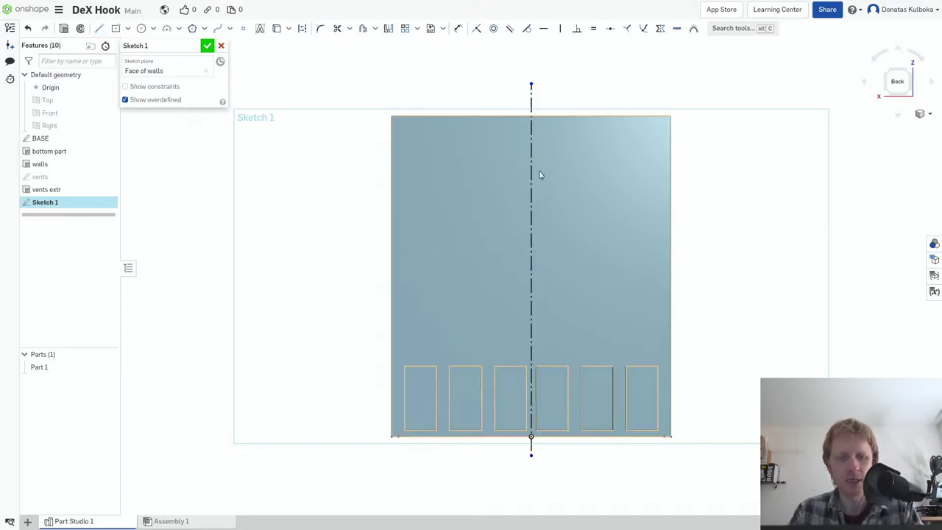
pyautogui.scroll(1, 545, 175)
# - Draw a 20 by 15 centre-point rectangle on the centre line, then open a new browser tab
pyautogui.press('r')
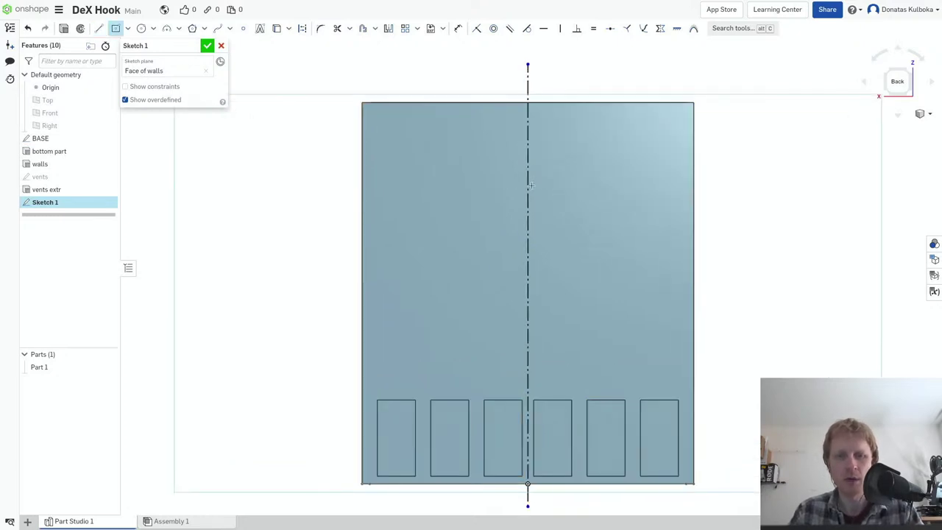
pyautogui.click(527, 170)
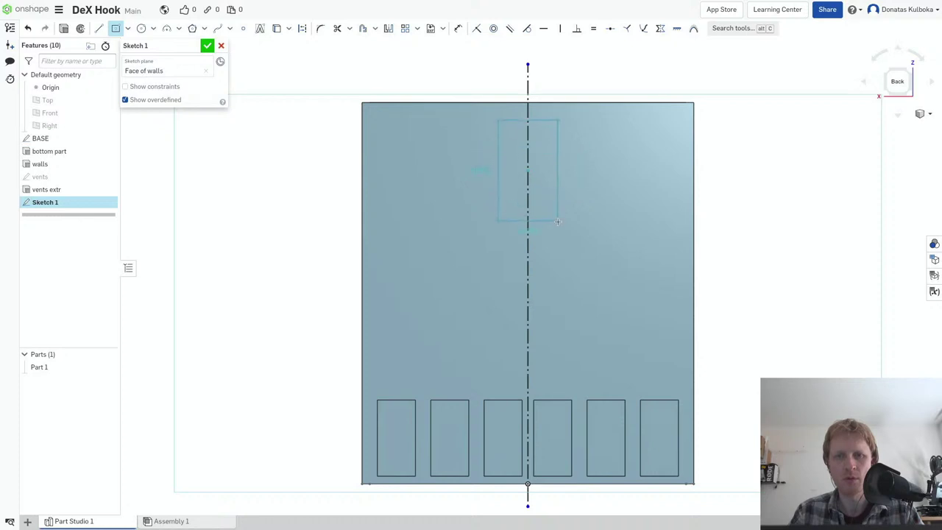
pyautogui.click(576, 188)
pyautogui.write('20')
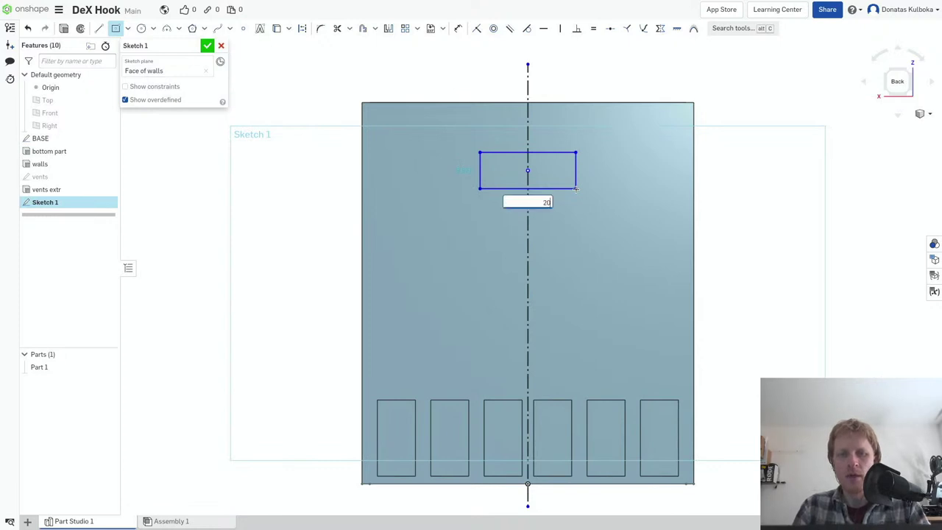
pyautogui.press('Tab')
pyautogui.write('15')
pyautogui.press('Return')
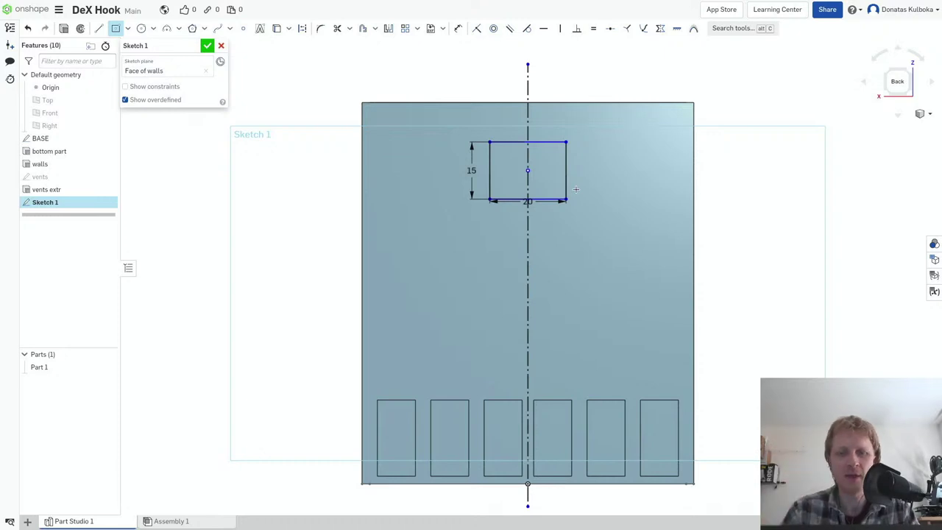
pyautogui.hotkey('ctrl', 't')
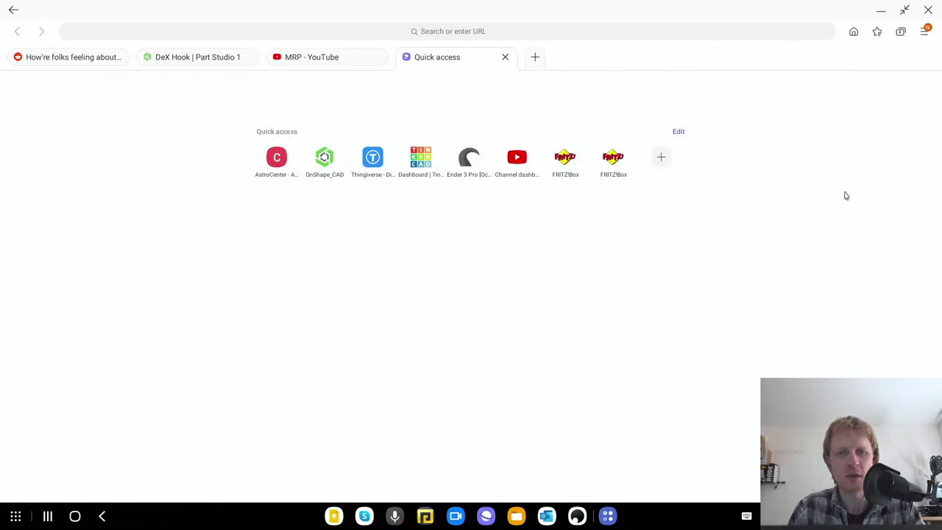
# - Go to Thingiverse and load two more pages of popular things
pyautogui.click(373, 158)
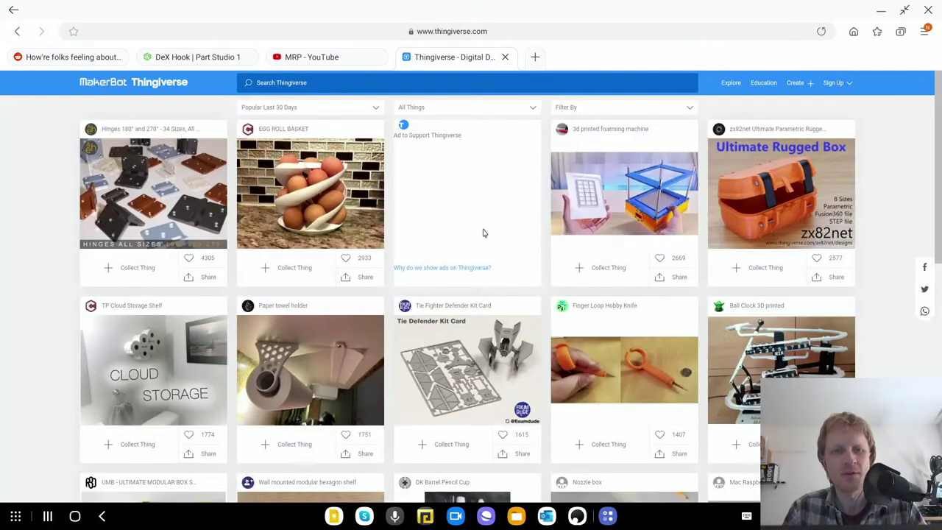
pyautogui.scroll(-4, 552, 272)
pyautogui.scroll(-3, 552, 272)
pyautogui.scroll(-1, 548, 269)
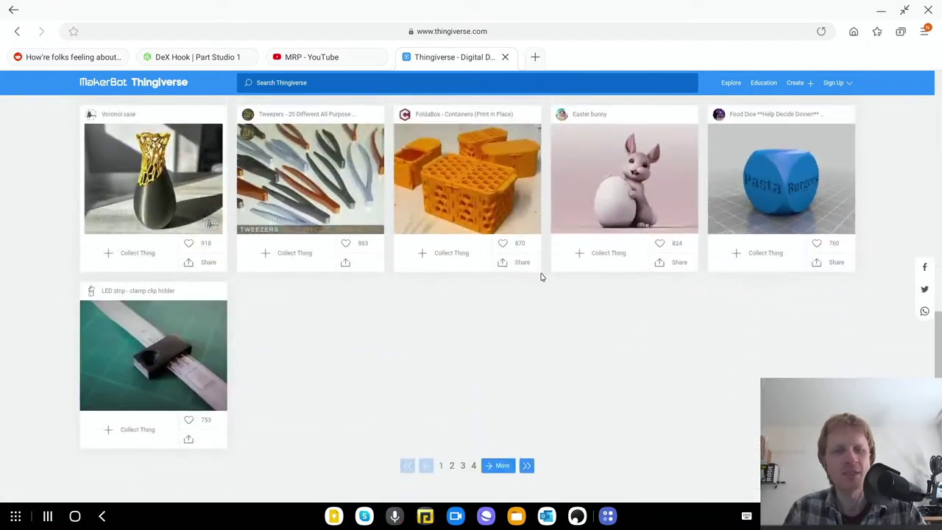
pyautogui.scroll(6, 541, 272)
pyautogui.scroll(2, 538, 261)
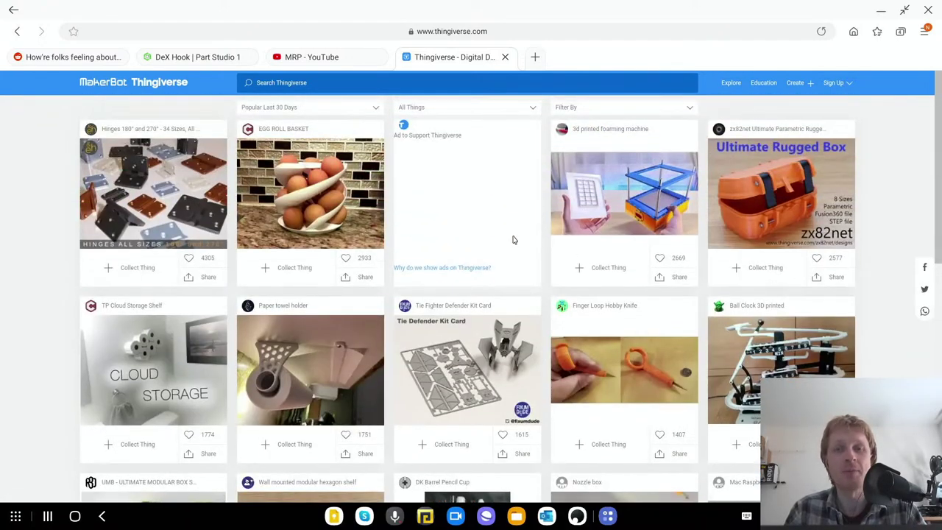
pyautogui.scroll(-8, 593, 253)
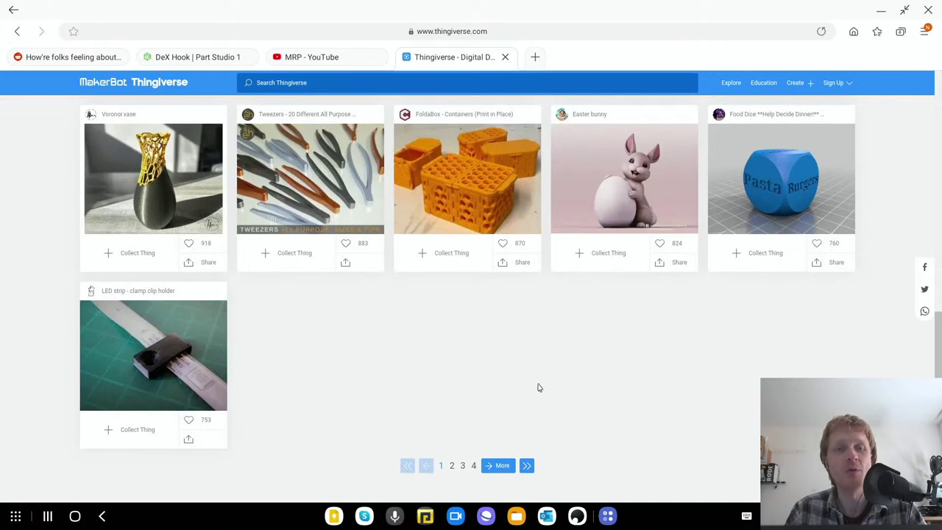
pyautogui.click(500, 469)
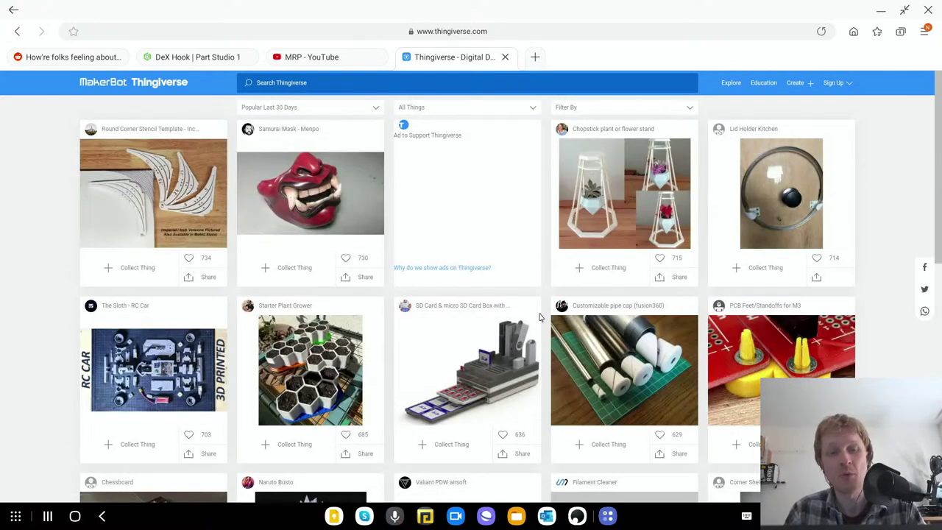
pyautogui.scroll(-1, 535, 314)
pyautogui.scroll(-2, 535, 311)
pyautogui.scroll(-3, 535, 310)
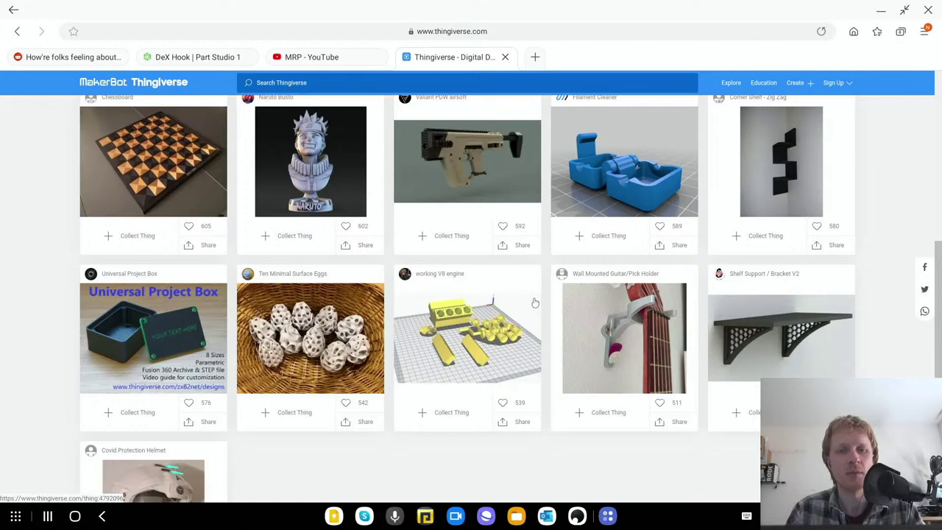
pyautogui.scroll(-3, 535, 302)
pyautogui.click(499, 465)
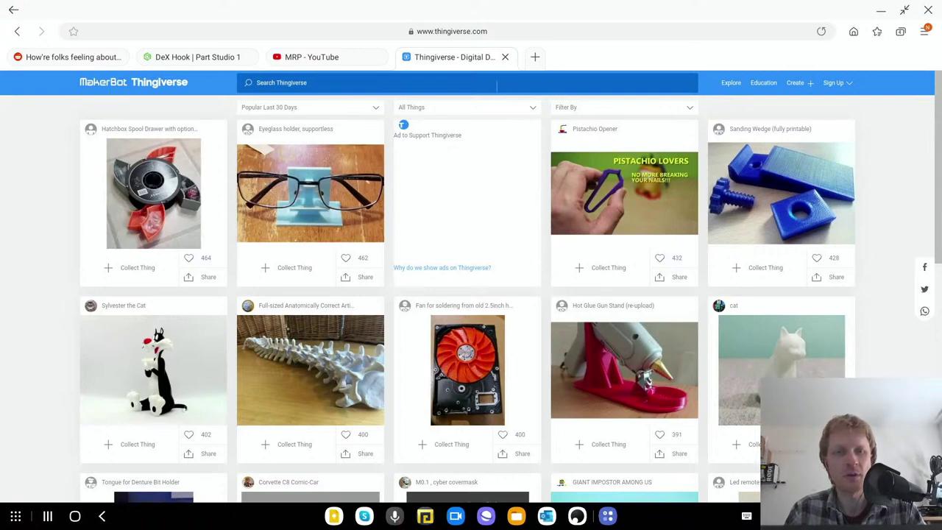
# - Search for 'phone desk mount', then refine the search to 'phone monitor mount'
pyautogui.write('phone')
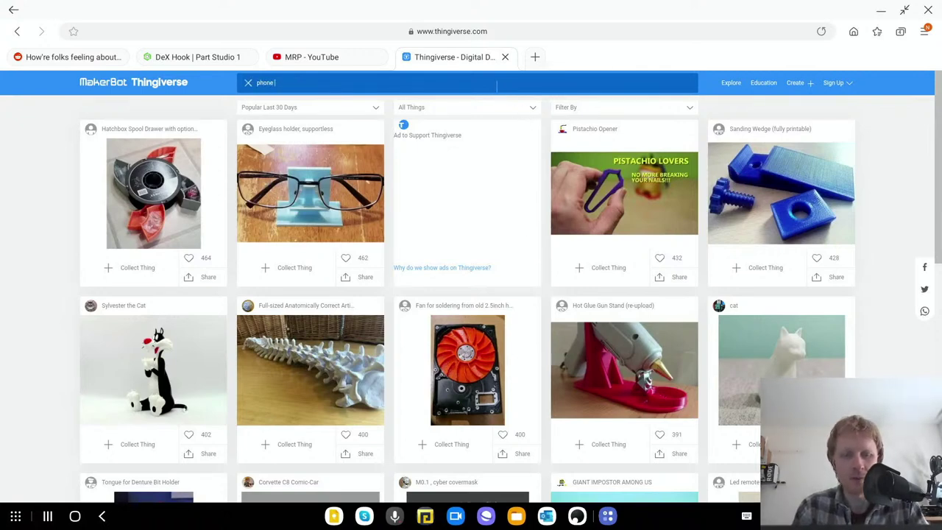
pyautogui.write('ount')
pyautogui.press('Return')
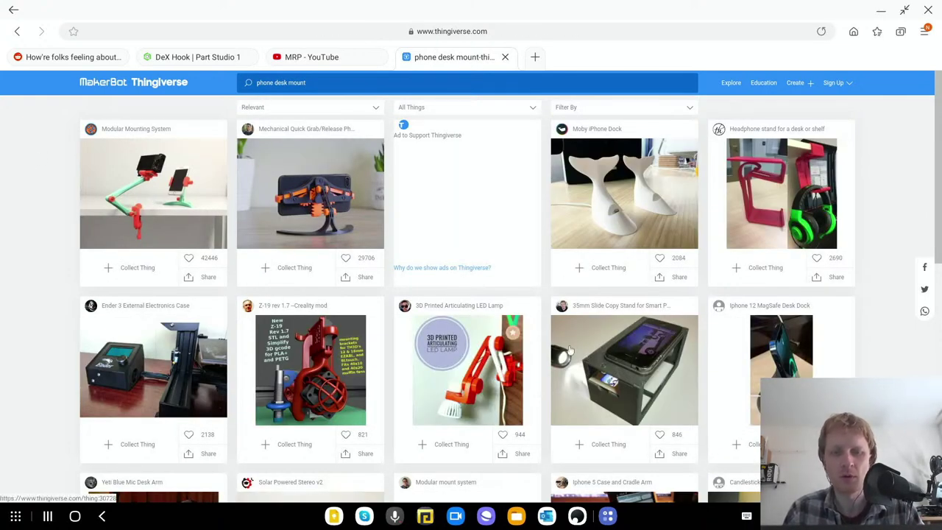
pyautogui.scroll(-3, 647, 220)
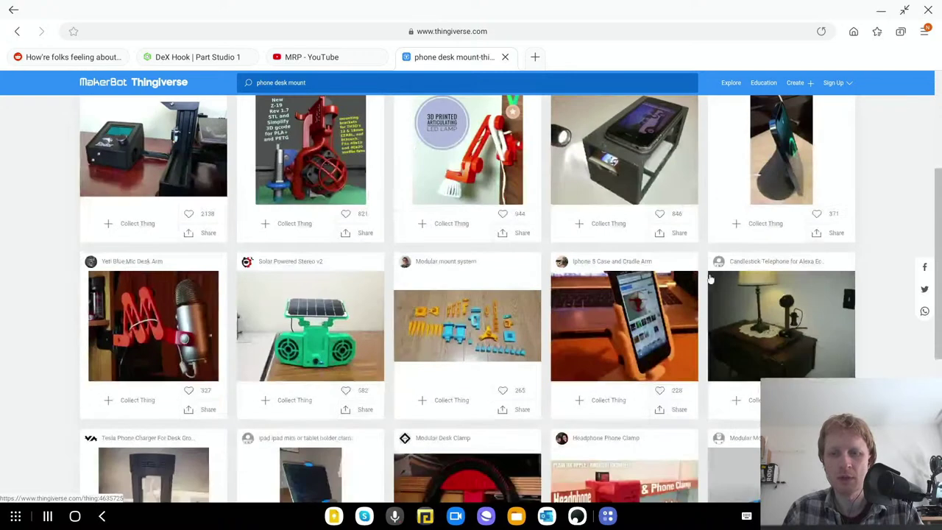
pyautogui.scroll(-2, 684, 257)
pyautogui.scroll(-2, 708, 275)
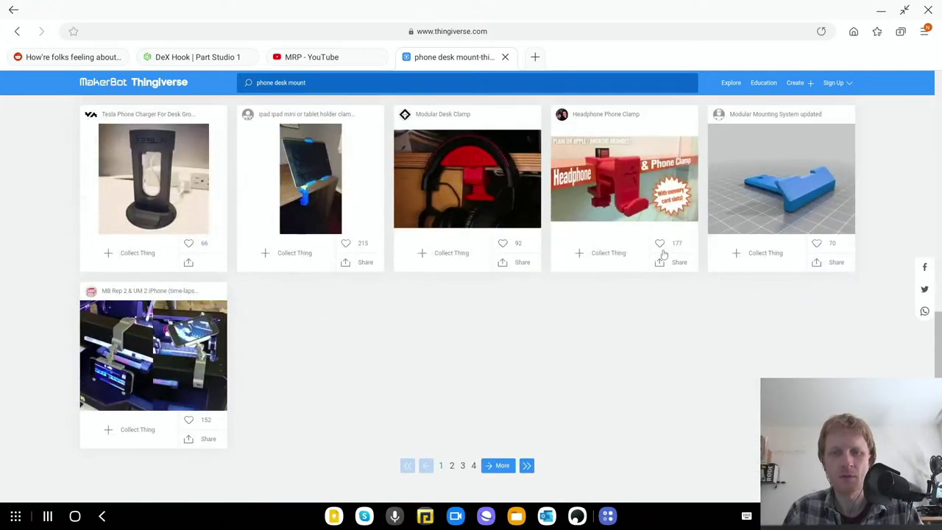
pyautogui.scroll(7, 478, 169)
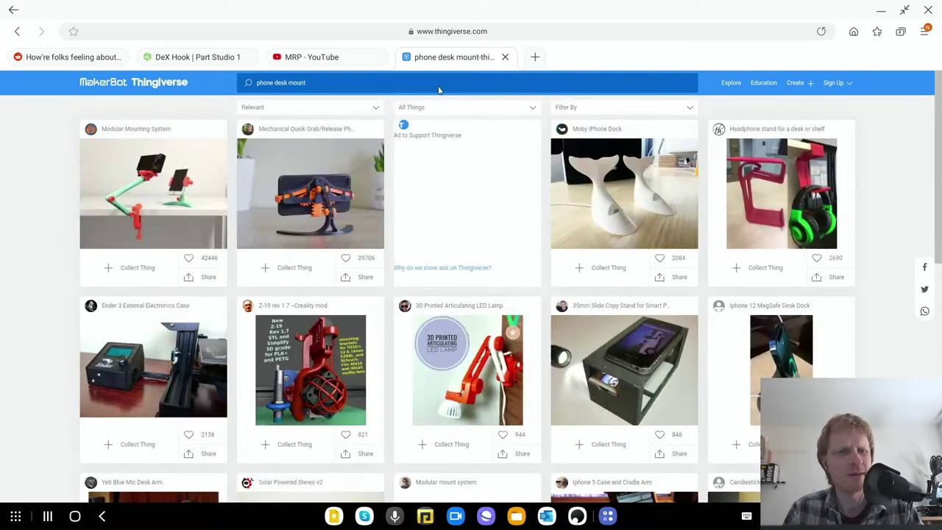
pyautogui.press('BackSpace')
pyautogui.press('BackSpace')
pyautogui.press('BackSpace')
pyautogui.write('monitor')
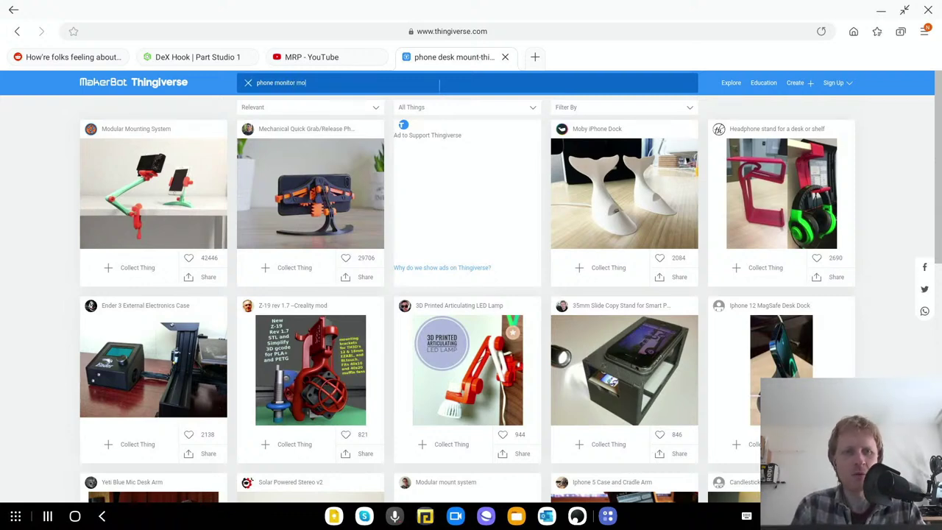
pyautogui.write('unt')
pyautogui.press('Return')
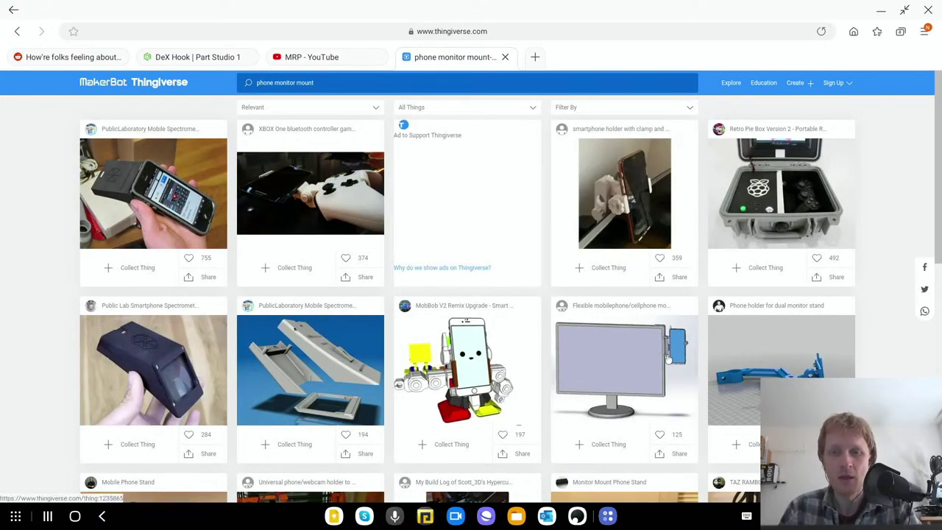
pyautogui.click(593, 211)
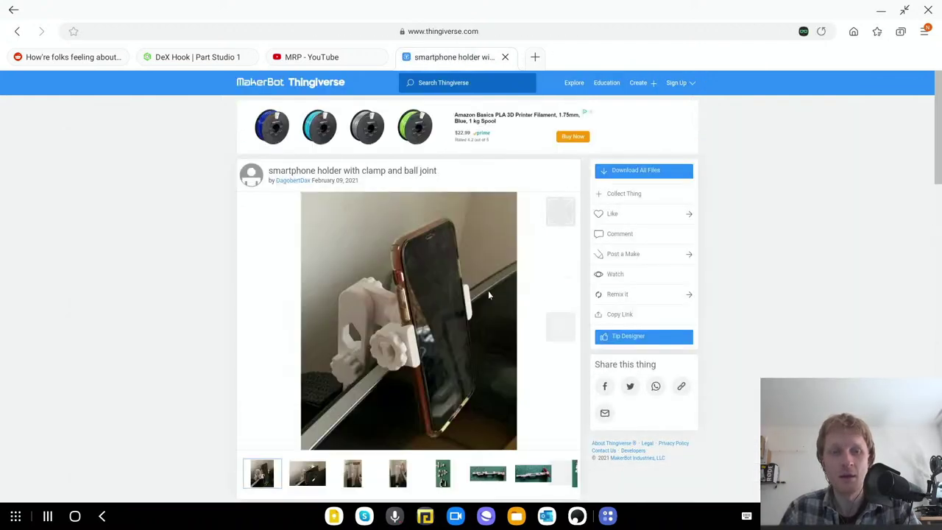
pyautogui.moveTo(442, 316)
pyautogui.click(558, 333)
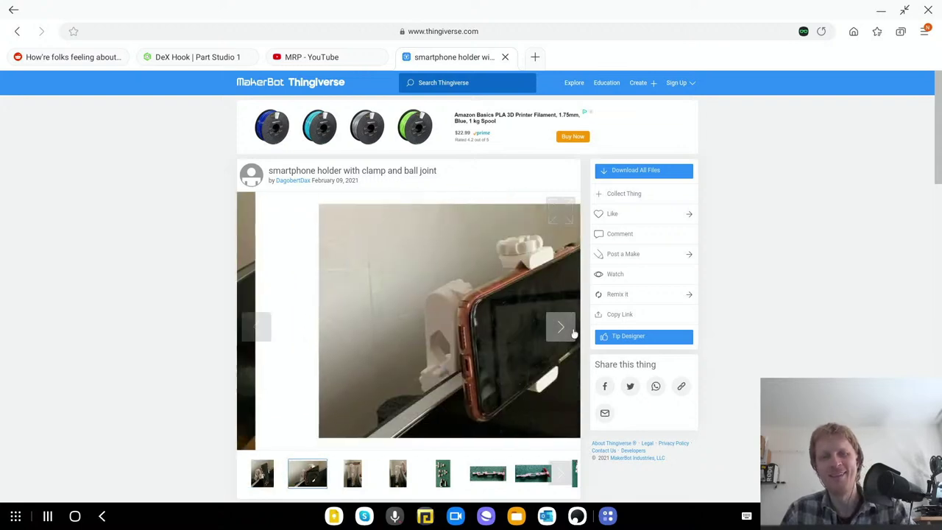
pyautogui.click(568, 331)
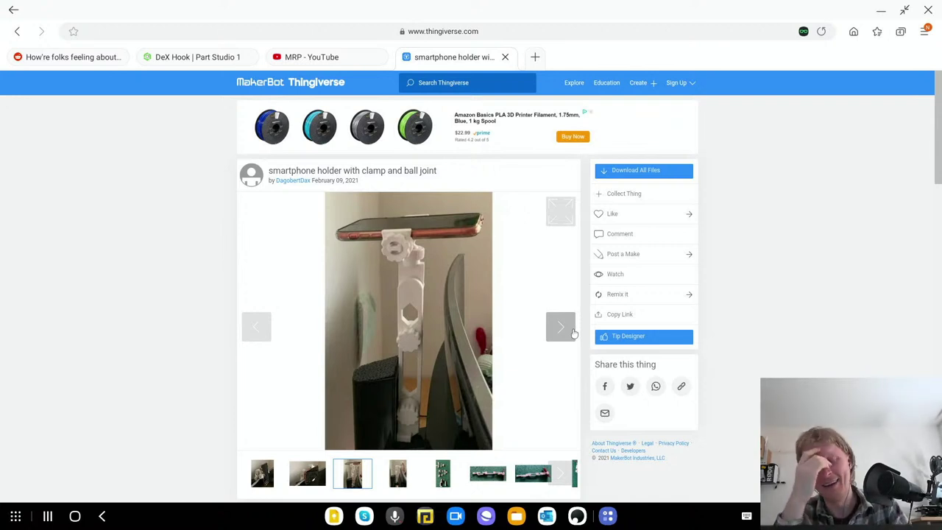
pyautogui.click(573, 333)
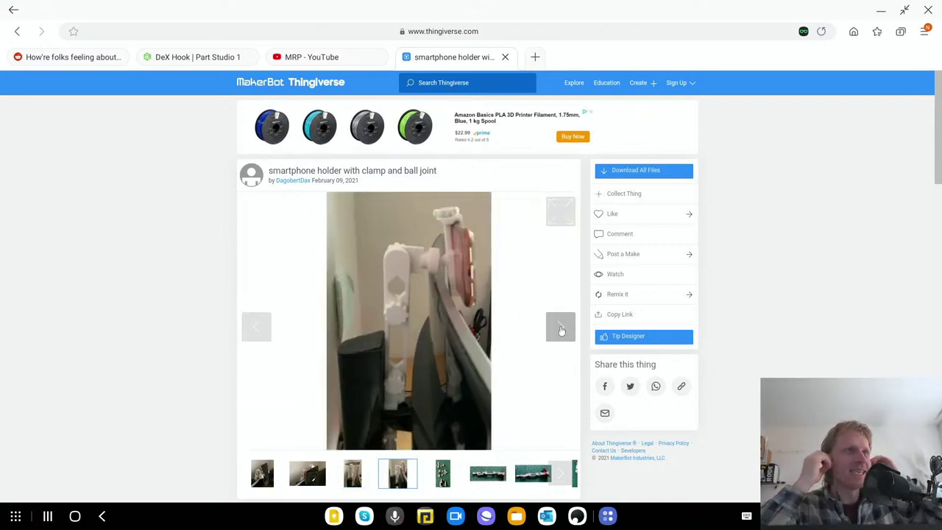
pyautogui.click(561, 331)
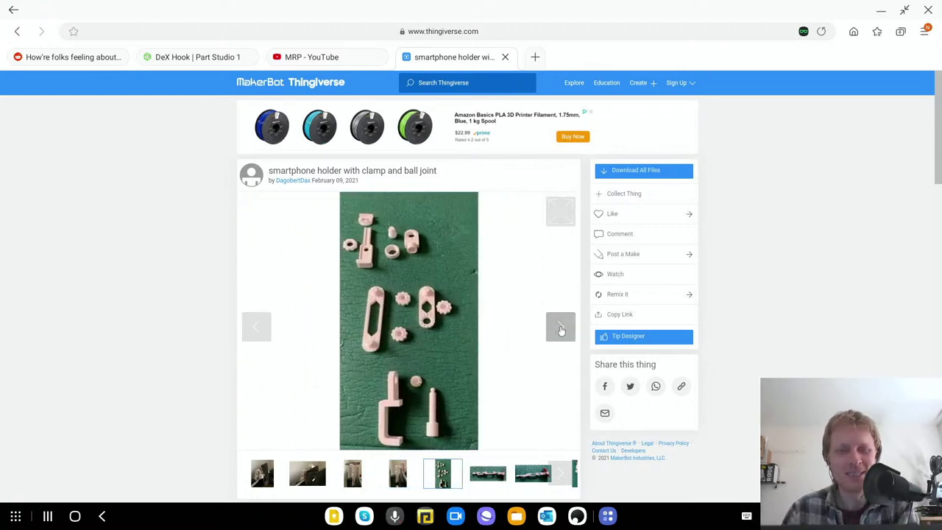
pyautogui.click(561, 331)
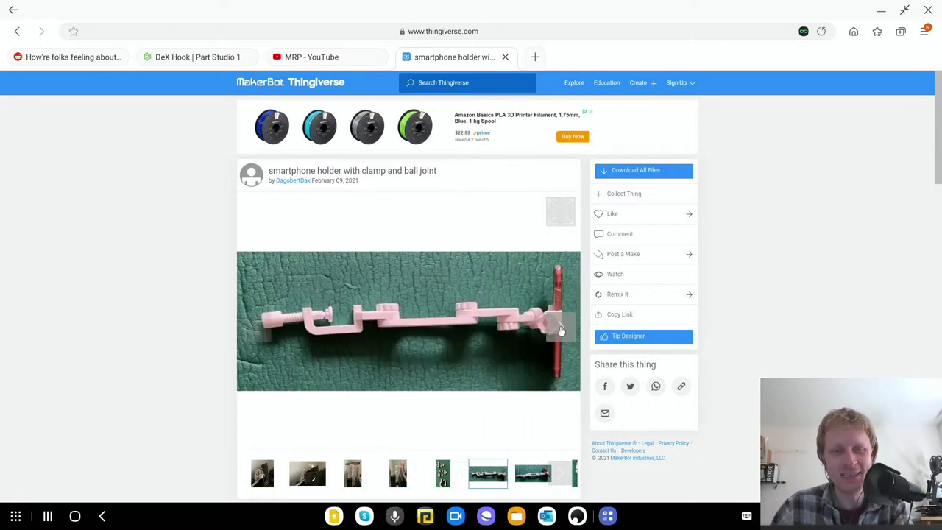
pyautogui.click(561, 331)
pyautogui.click(560, 331)
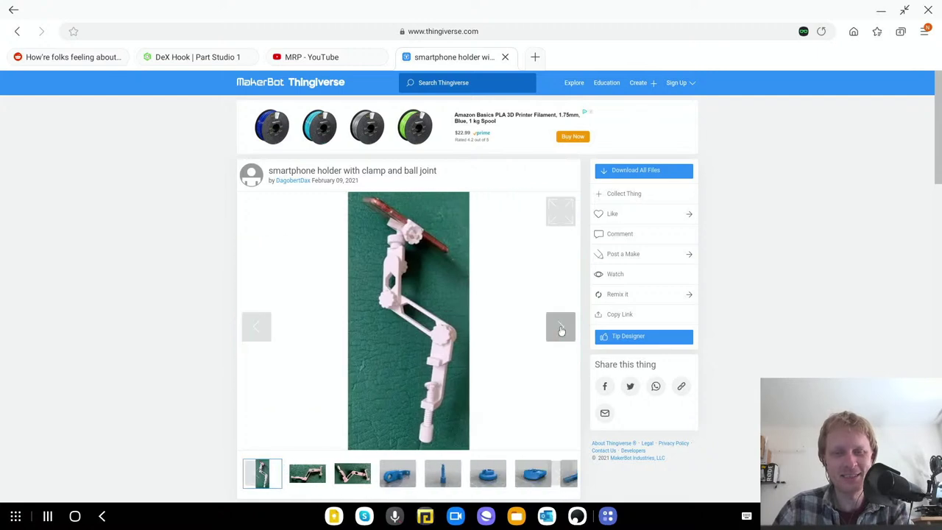
pyautogui.click(560, 331)
pyautogui.click(560, 331)
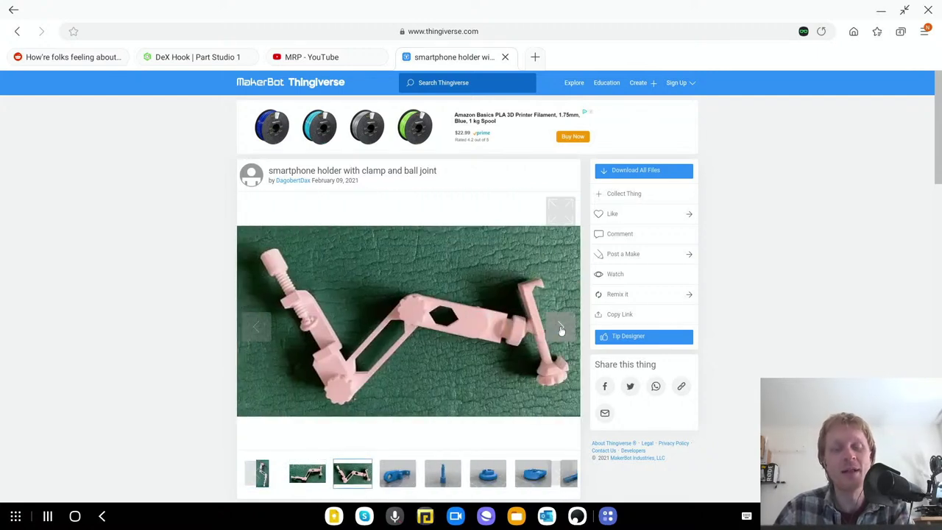
pyautogui.click(561, 331)
pyautogui.click(253, 328)
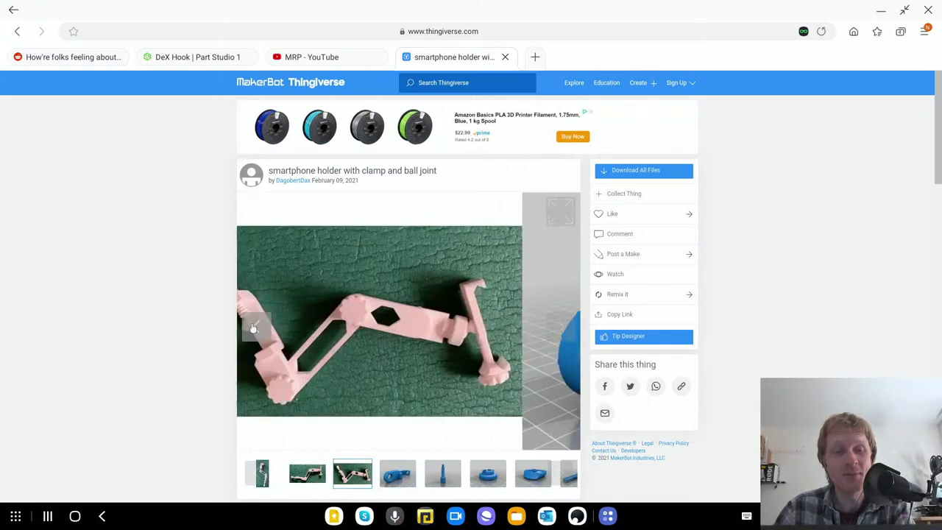
pyautogui.click(253, 328)
pyautogui.click(253, 328)
pyautogui.click(254, 327)
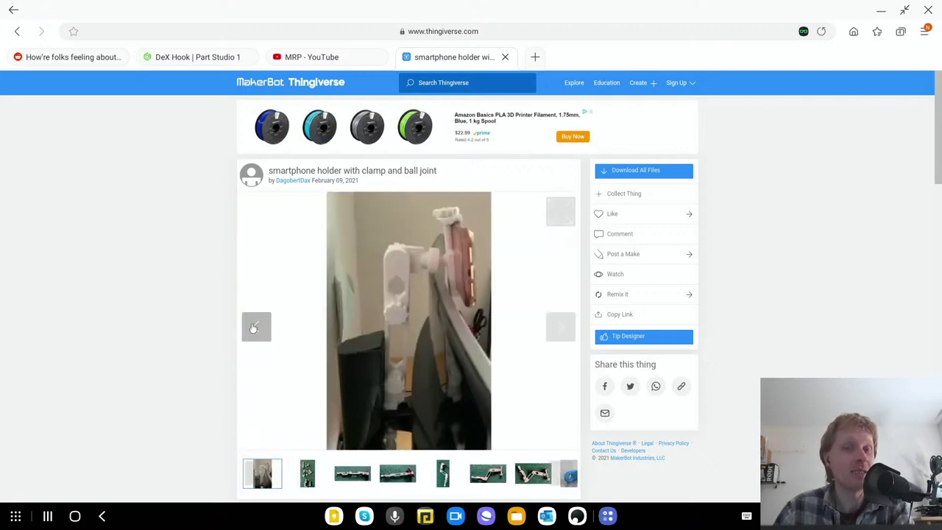
pyautogui.click(253, 327)
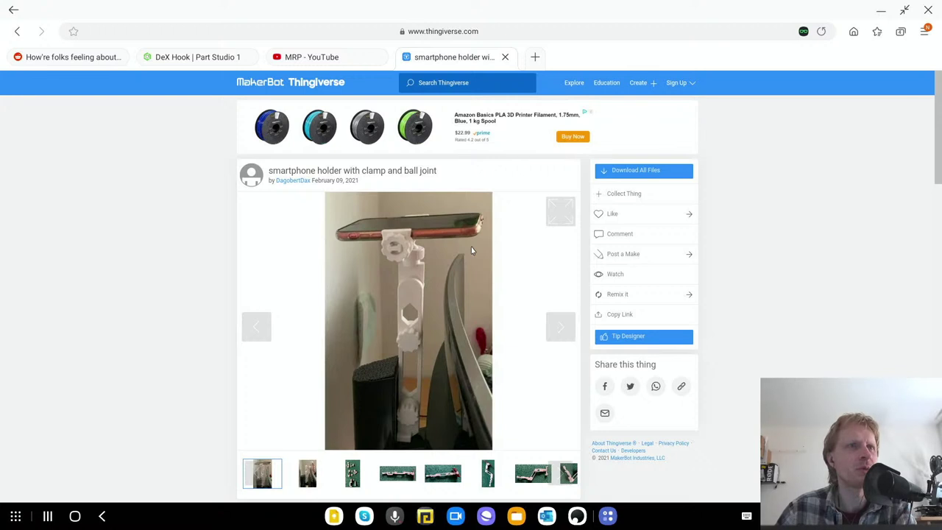
pyautogui.click(558, 328)
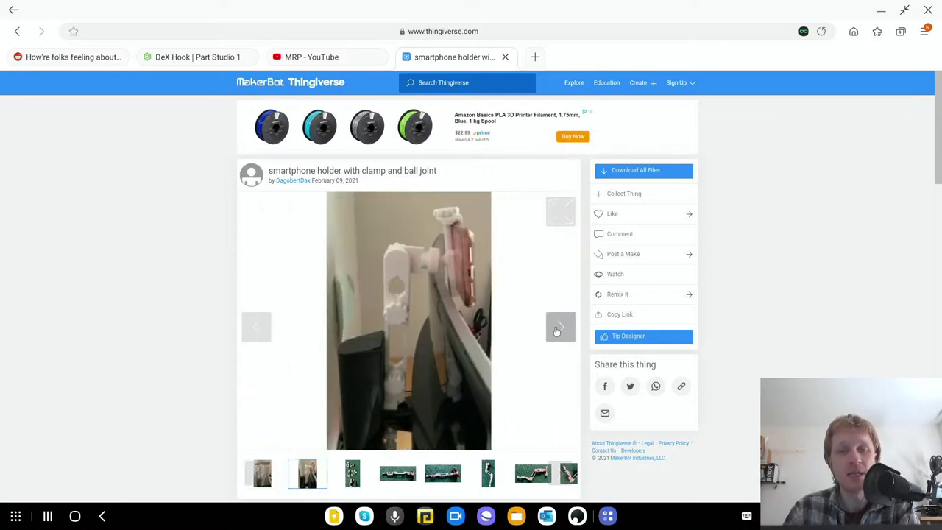
pyautogui.click(555, 330)
pyautogui.click(255, 326)
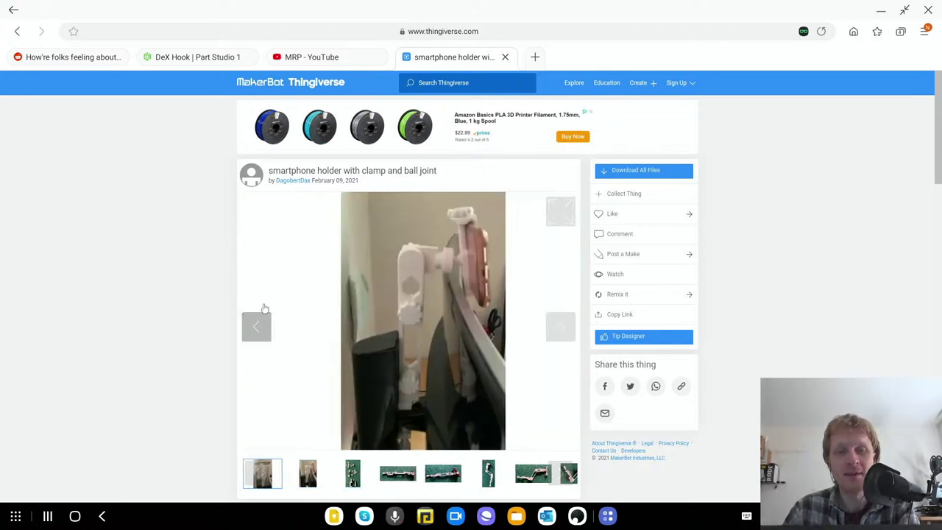
pyautogui.click(255, 326)
pyautogui.click(17, 31)
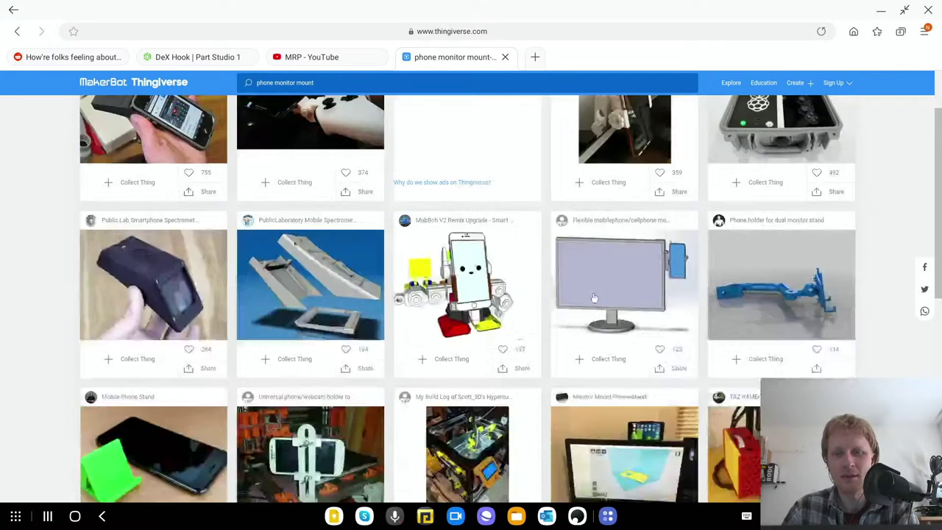
# - Open the flexible cellphone monitor mount design and view its first gallery photos
pyautogui.scroll(-2, 594, 297)
pyautogui.click(631, 118)
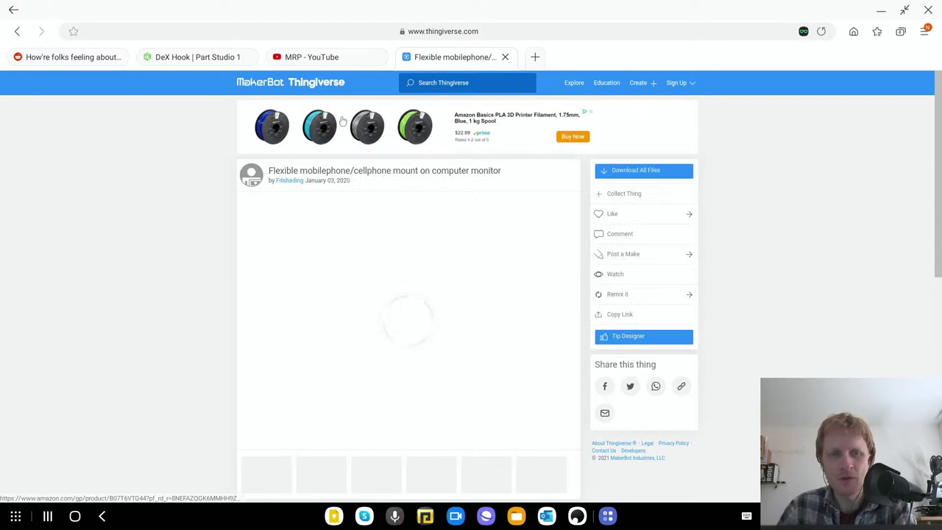
pyautogui.scroll(-1, 402, 296)
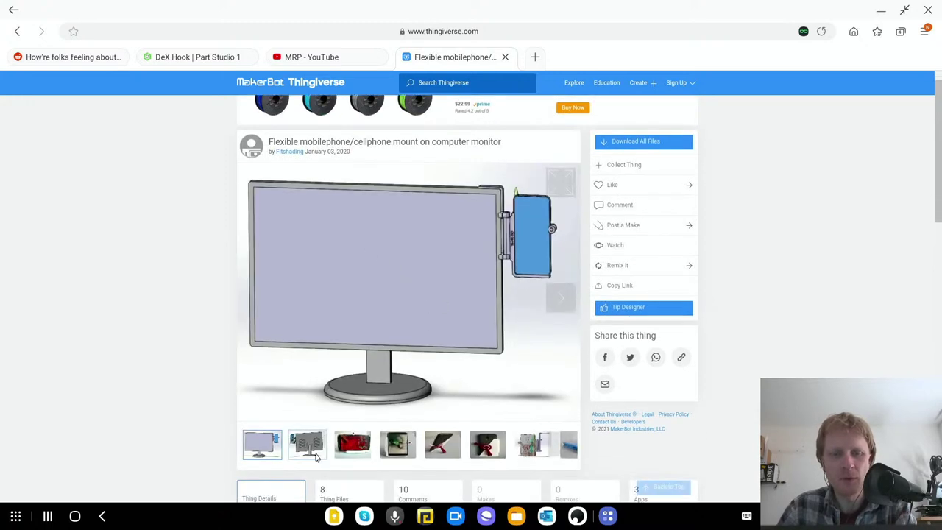
pyautogui.click(307, 444)
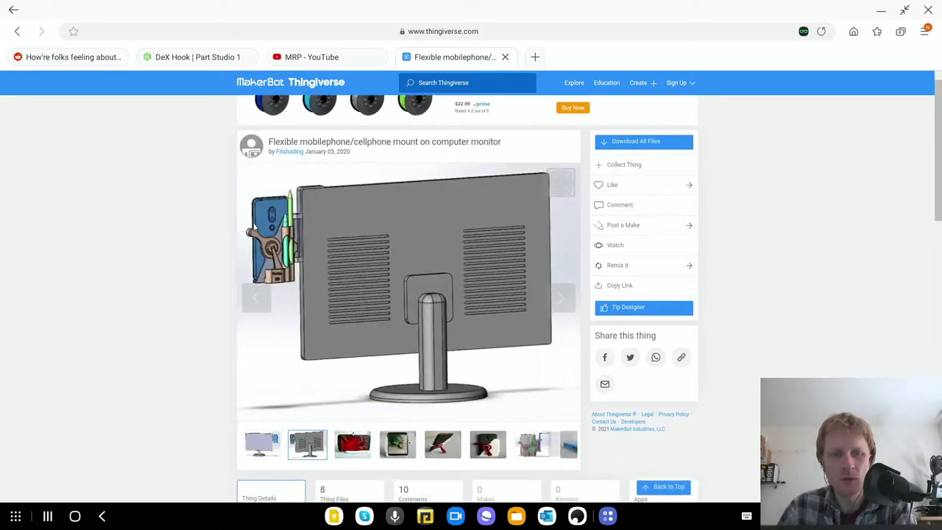
pyautogui.click(353, 444)
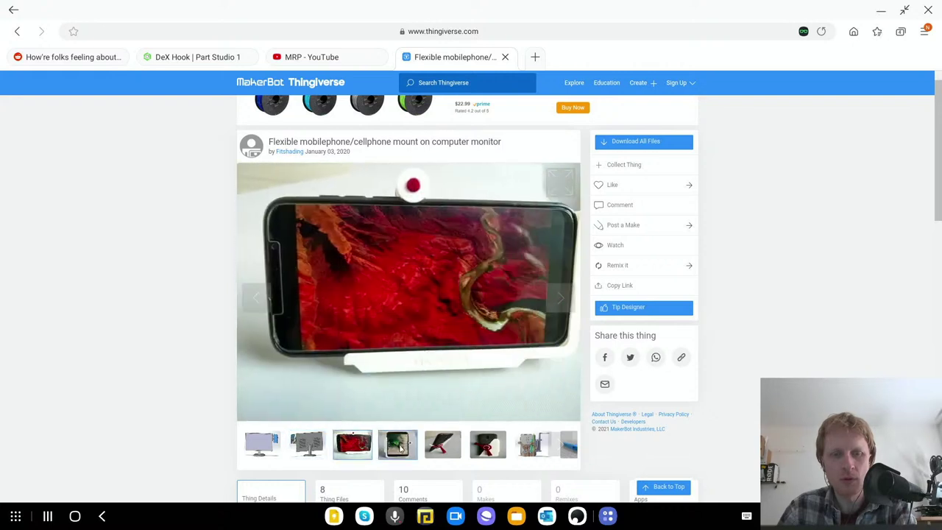
pyautogui.click(397, 444)
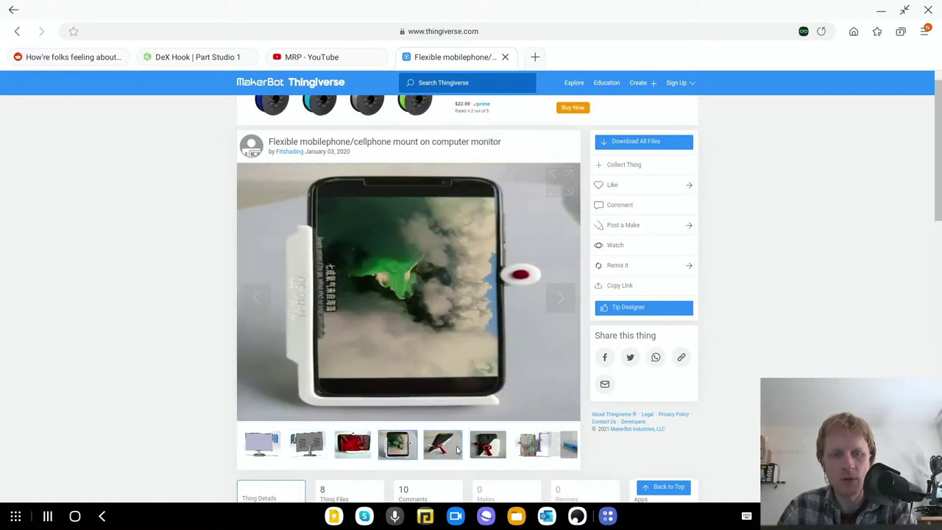
pyautogui.click(450, 449)
pyautogui.click(500, 447)
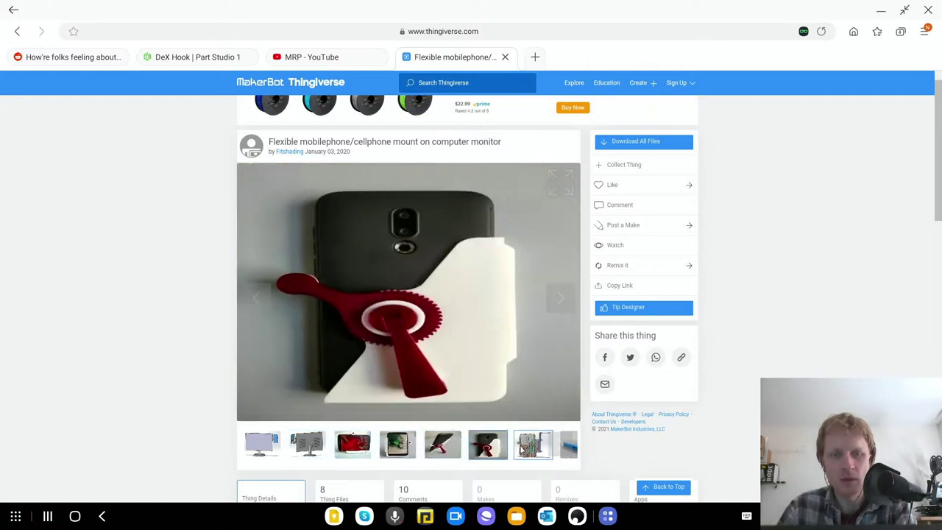
pyautogui.click(521, 449)
# - Browse the remaining mount images and renders, then close the Thingiverse page
pyautogui.click(566, 445)
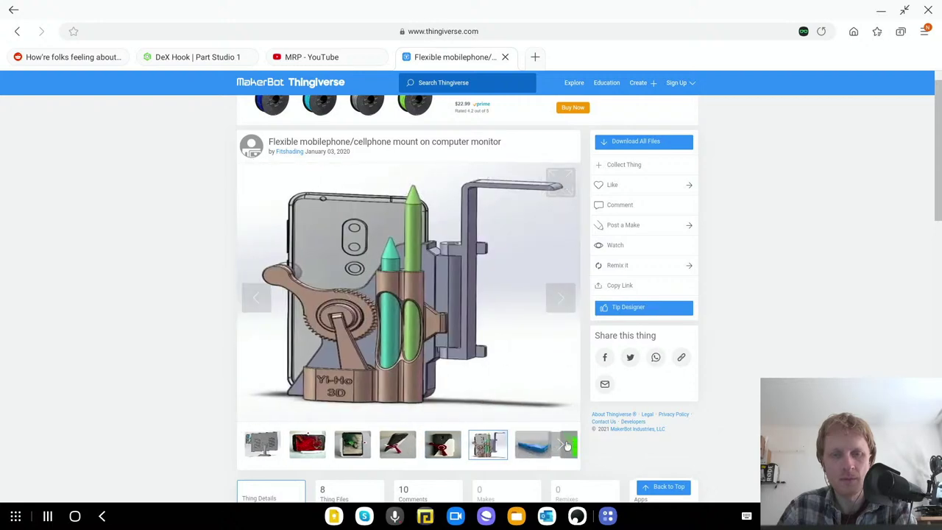
pyautogui.click(491, 446)
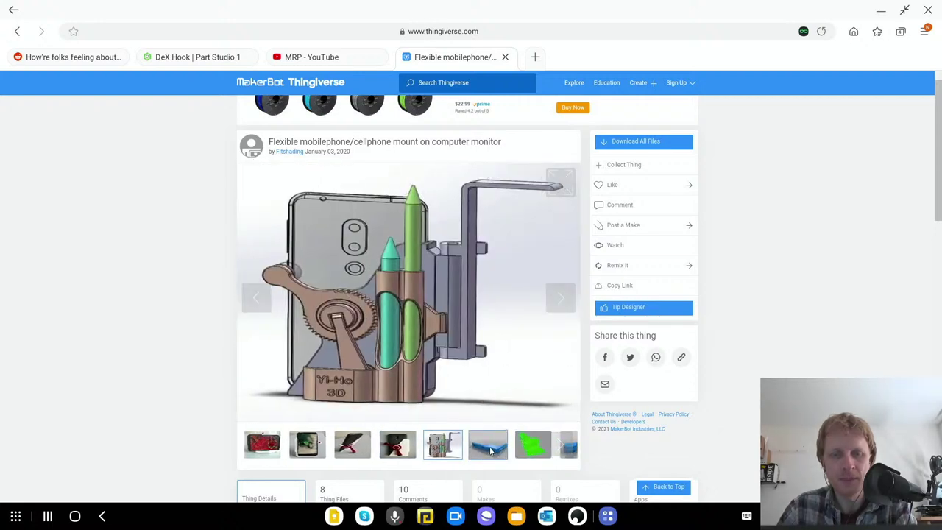
pyautogui.click(526, 451)
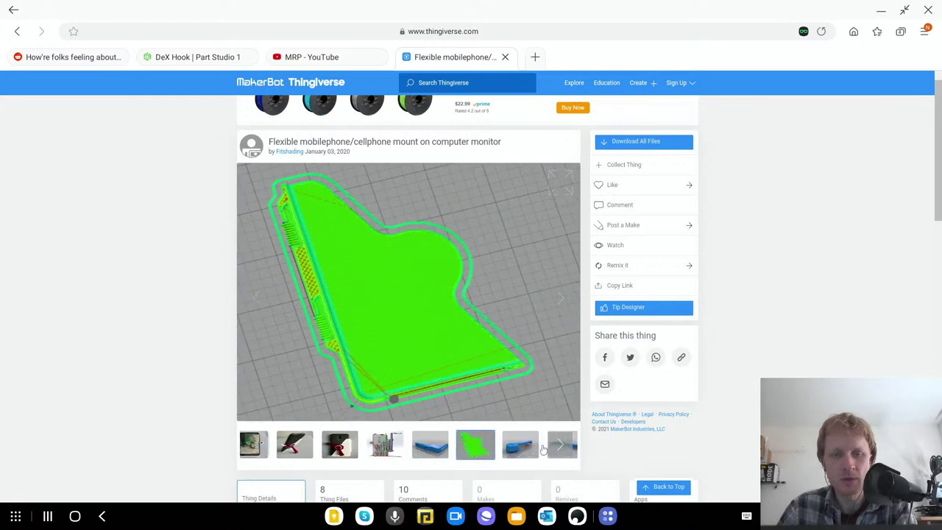
pyautogui.click(501, 448)
pyautogui.click(532, 446)
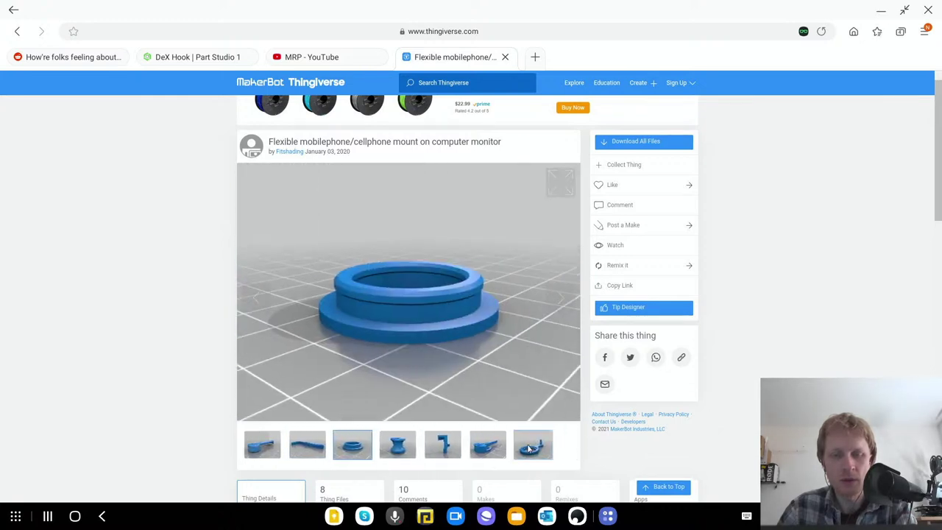
pyautogui.click(449, 447)
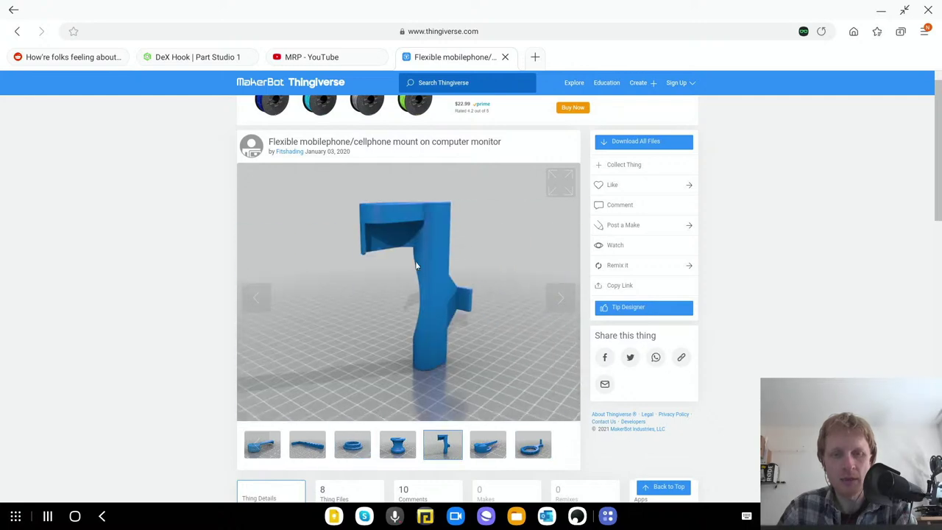
pyautogui.click(261, 445)
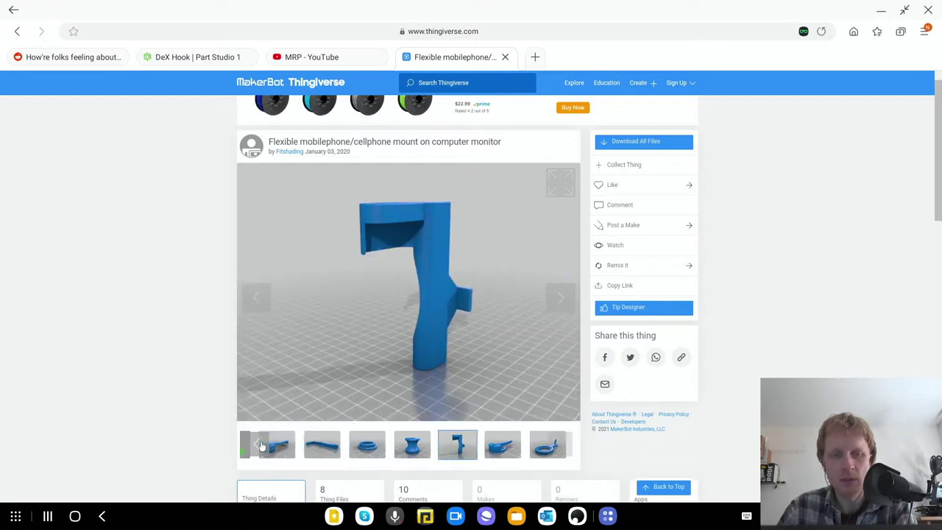
pyautogui.click(261, 445)
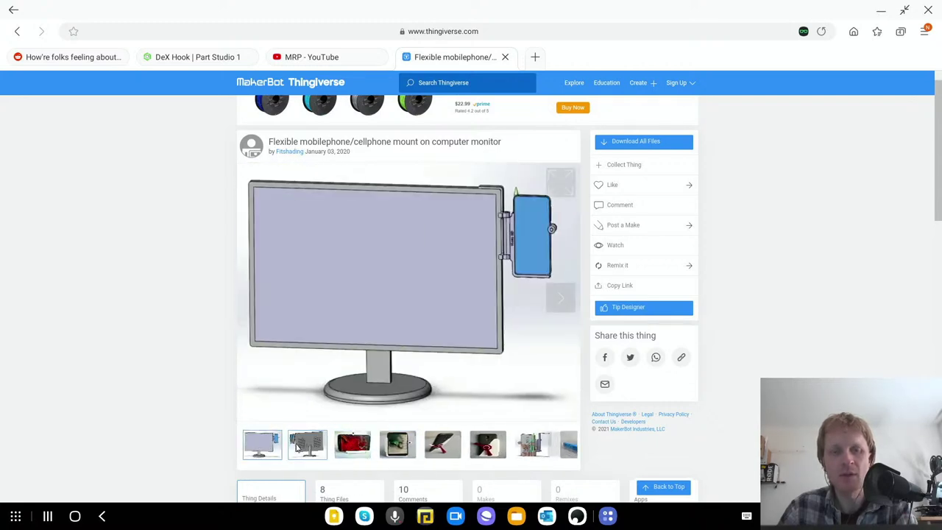
pyautogui.click(298, 446)
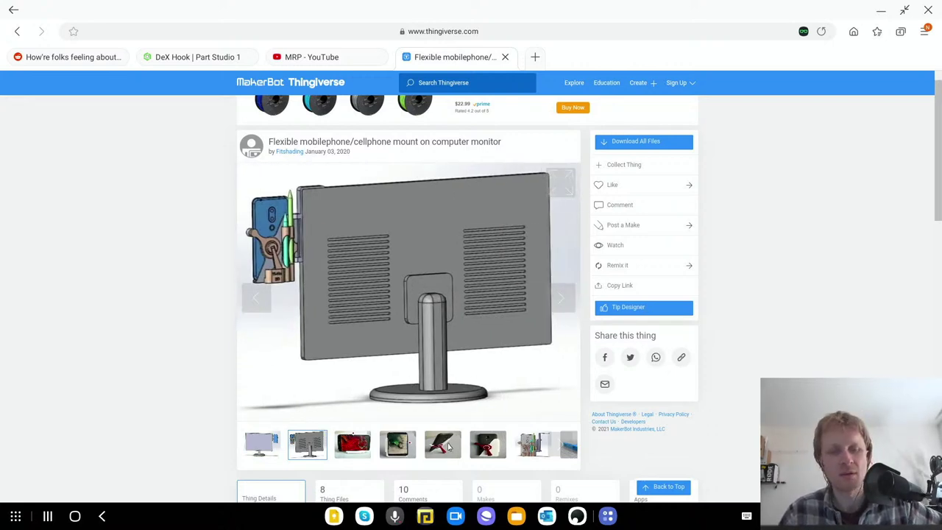
pyautogui.click(504, 57)
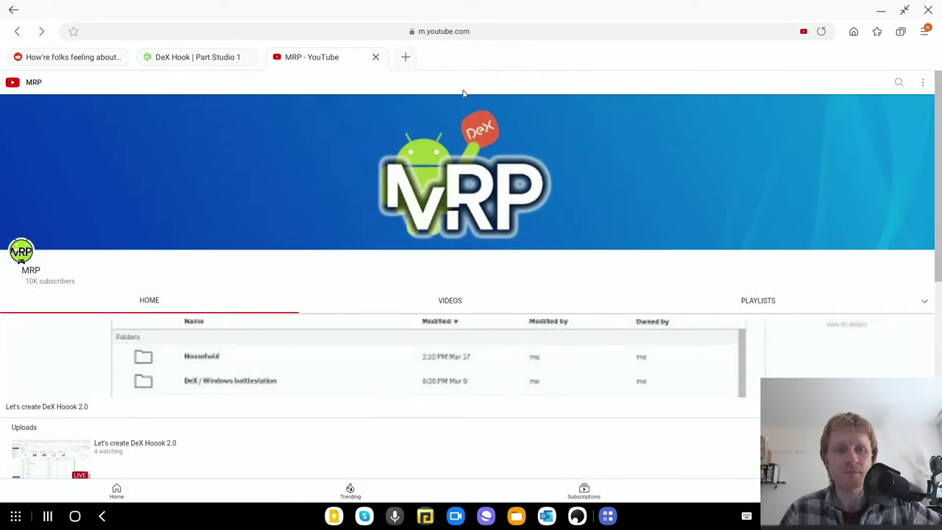
# - Return to the DeX Hook part studio in full screen and discard the unfinished Sketch 1
pyautogui.click(183, 59)
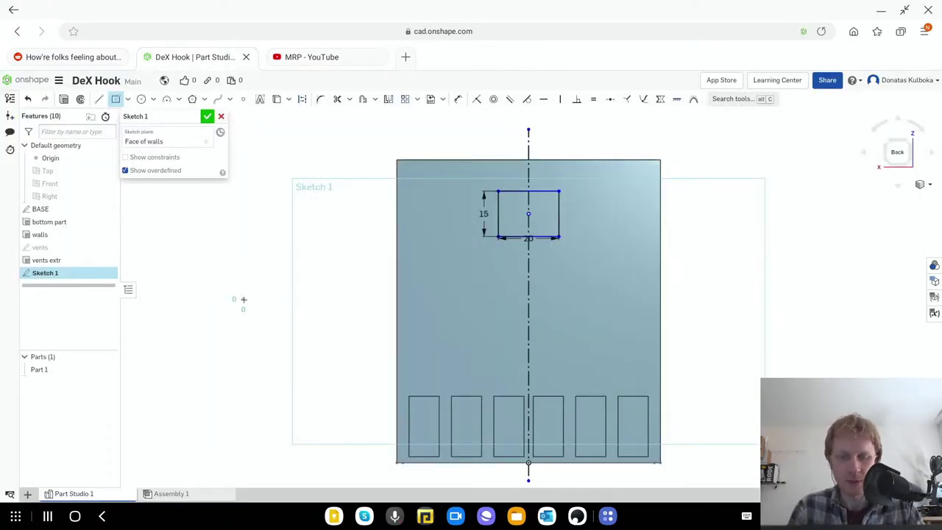
pyautogui.press('F11')
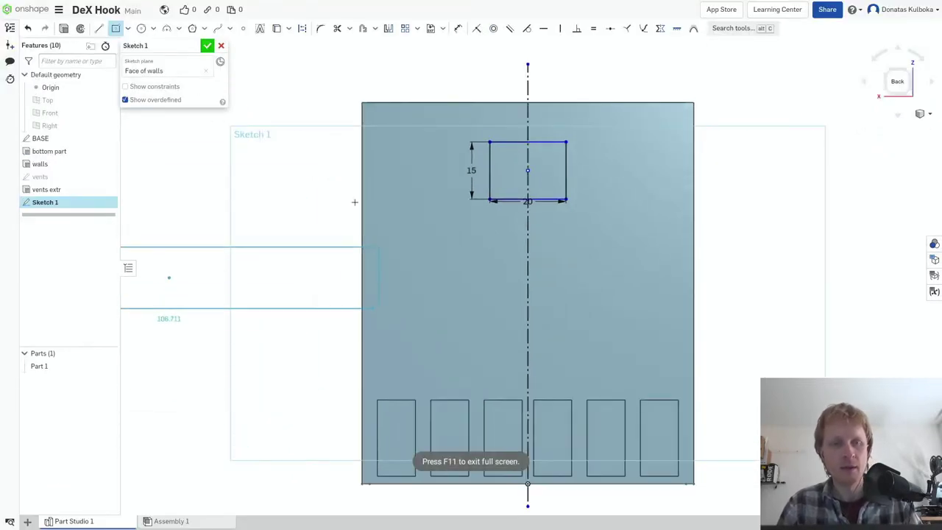
pyautogui.click(221, 46)
pyautogui.press('Escape')
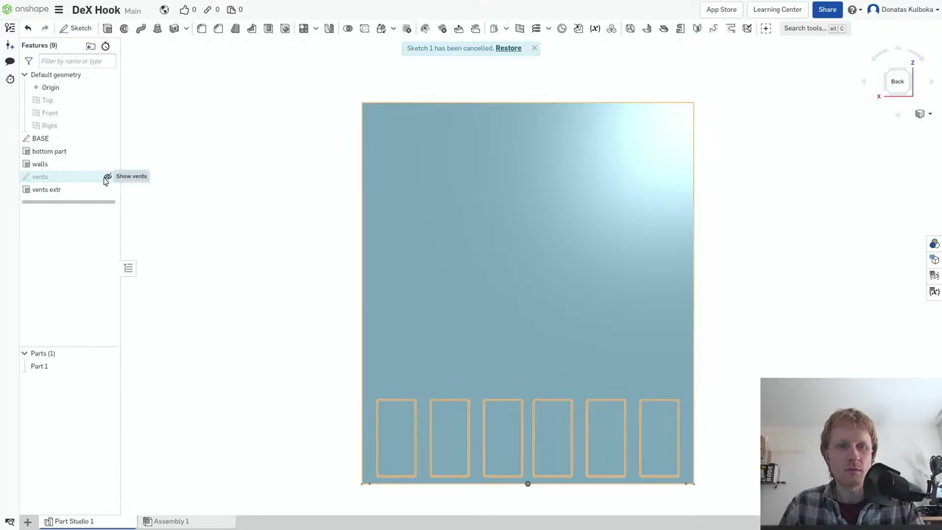
pyautogui.click(107, 178)
pyautogui.click(108, 178)
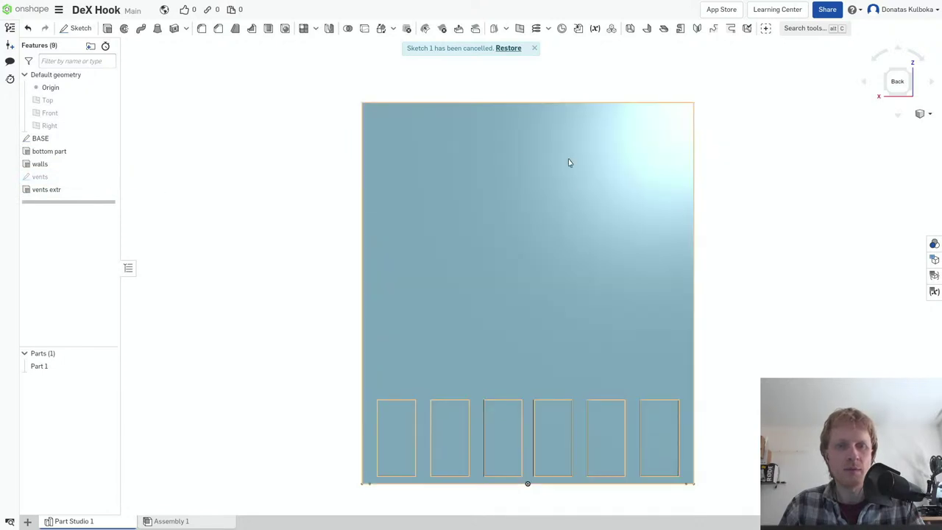
# - Sketch a 20 by 15 rectangle near the top of the back wall face and finish it
pyautogui.rightClick(488, 173)
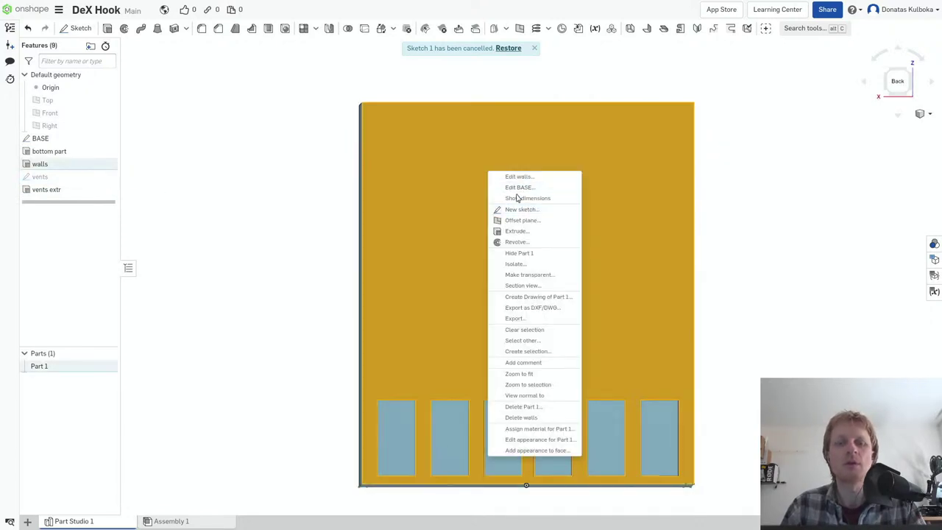
pyautogui.click(521, 209)
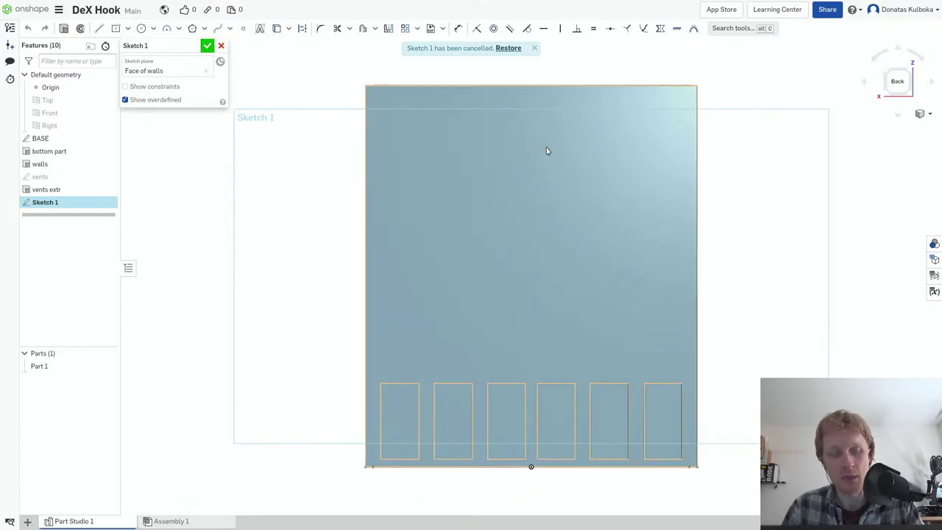
pyautogui.press('g')
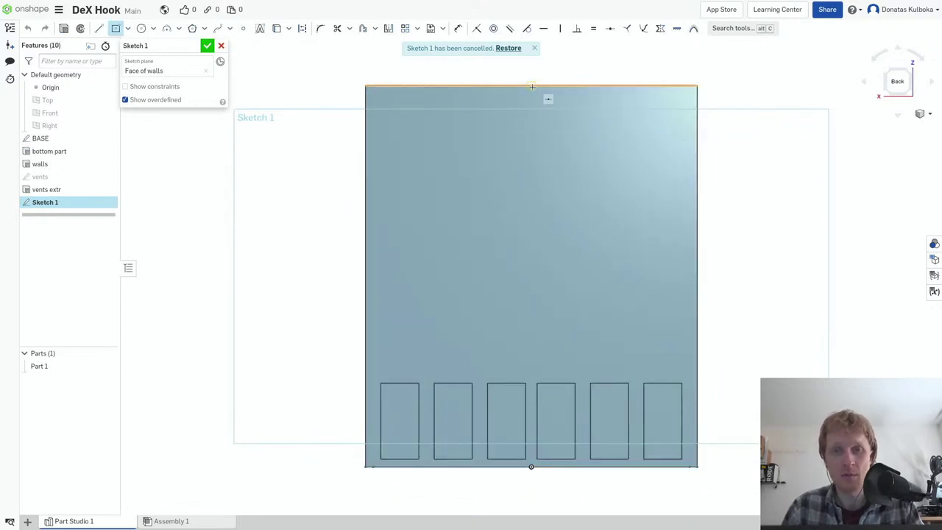
pyautogui.click(579, 159)
pyautogui.write('20')
pyautogui.press('Tab')
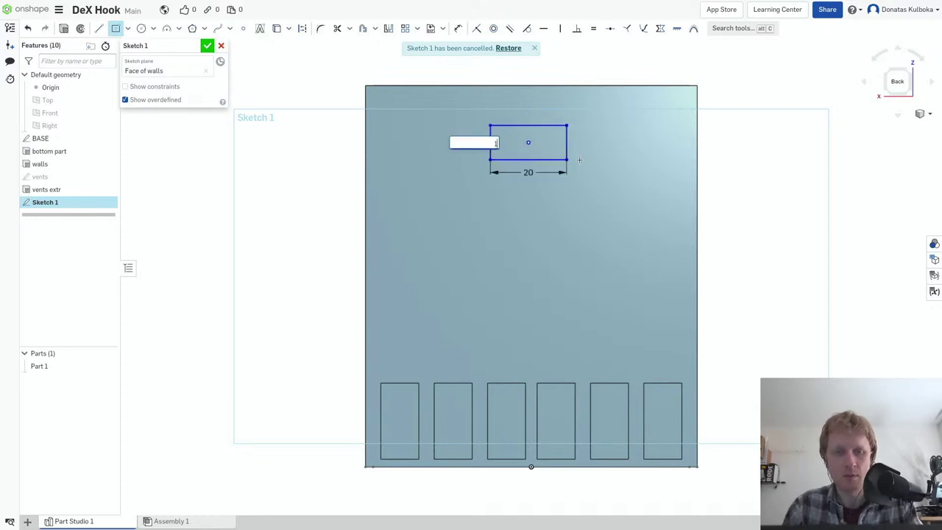
pyautogui.write('15')
pyautogui.press('Return')
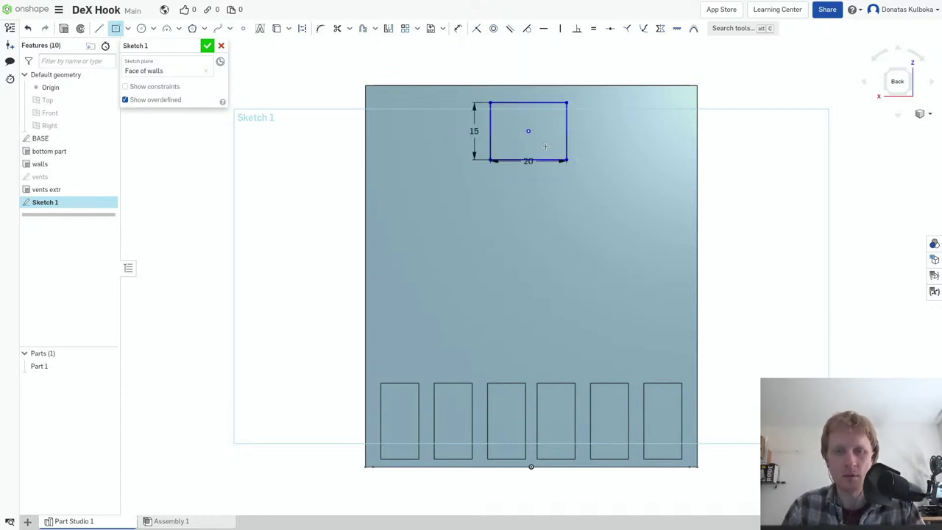
pyautogui.press('u')
pyautogui.press('u')
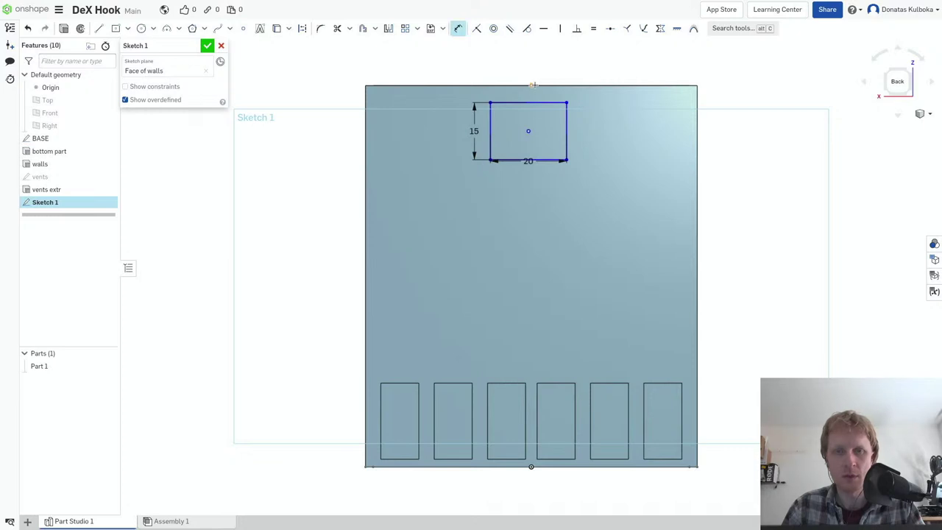
pyautogui.press('Escape')
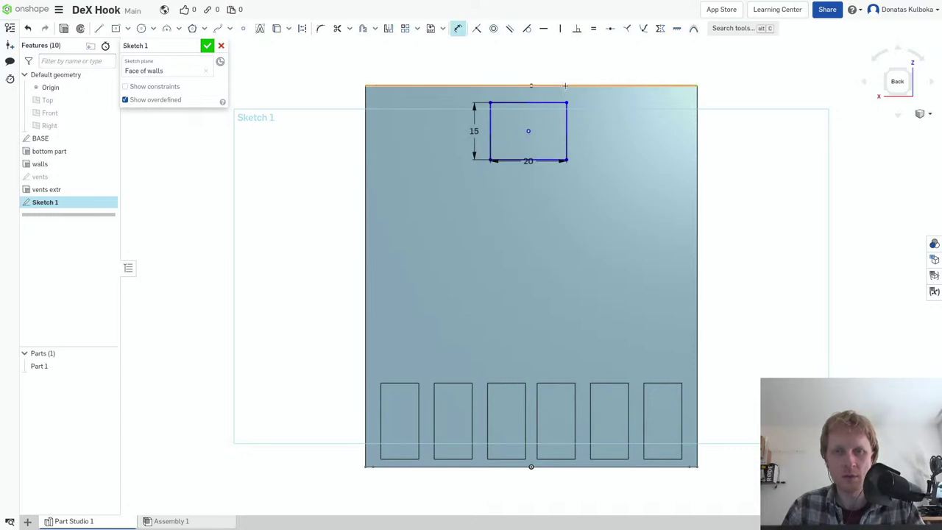
pyautogui.press('Escape')
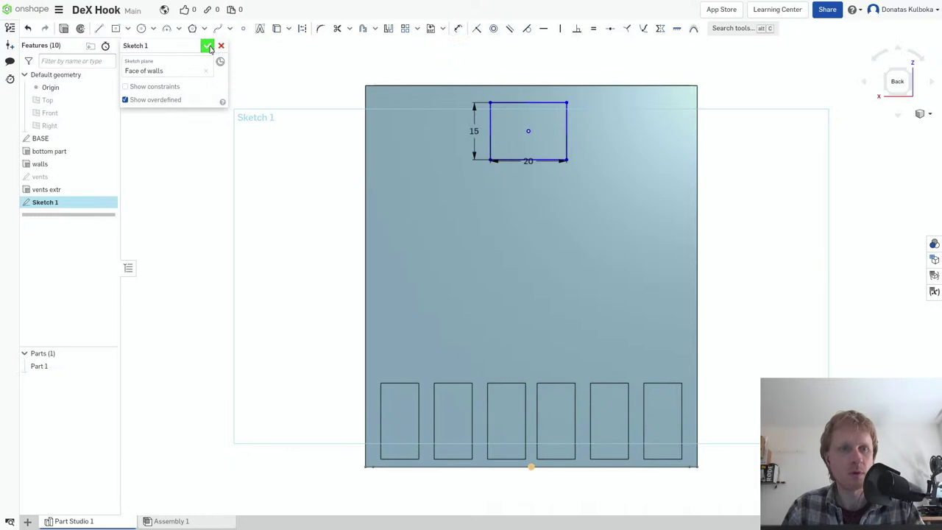
pyautogui.click(207, 46)
pyautogui.moveTo(66, 139)
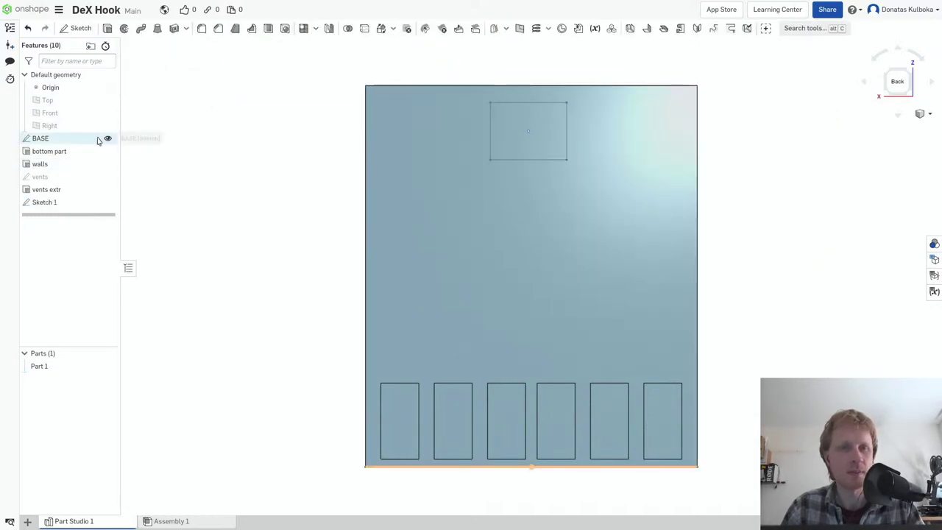
# - Reopen Sketch 1 for editing from the feature list
pyautogui.rightClick(94, 140)
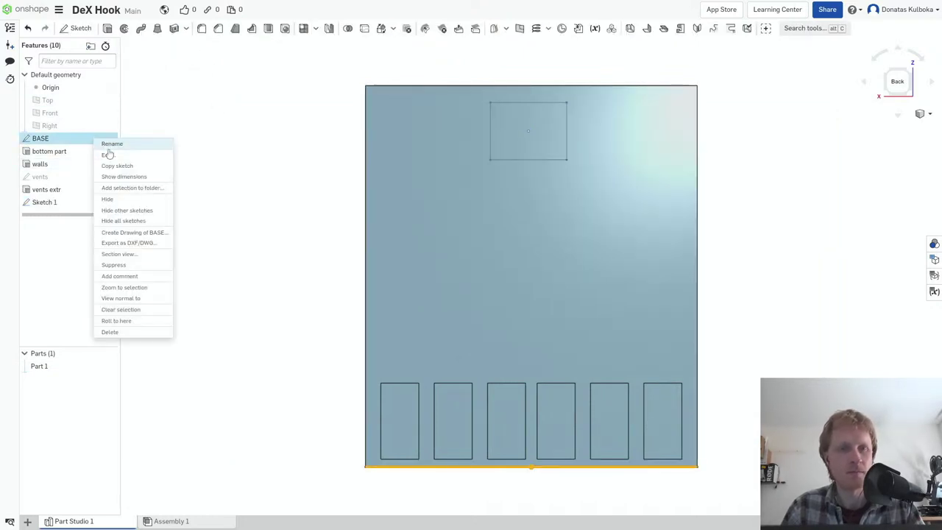
pyautogui.click(245, 108)
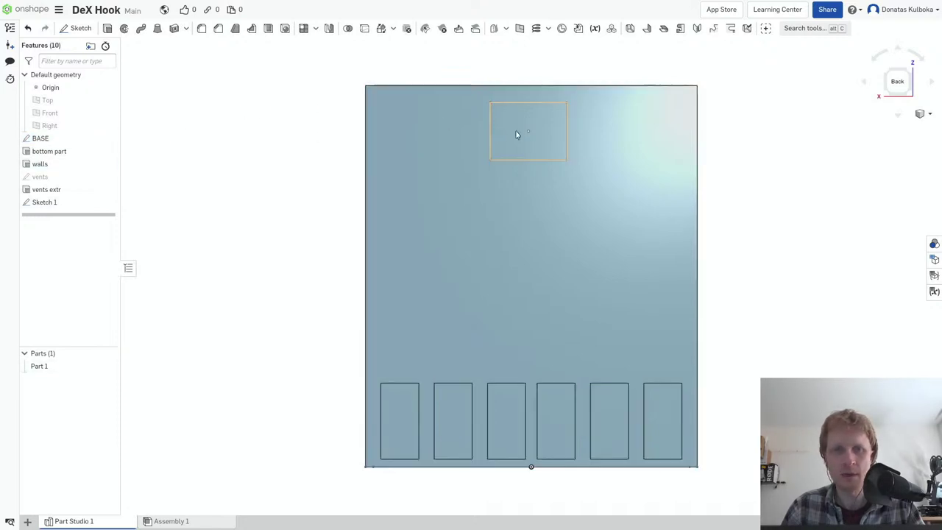
pyautogui.rightClick(84, 203)
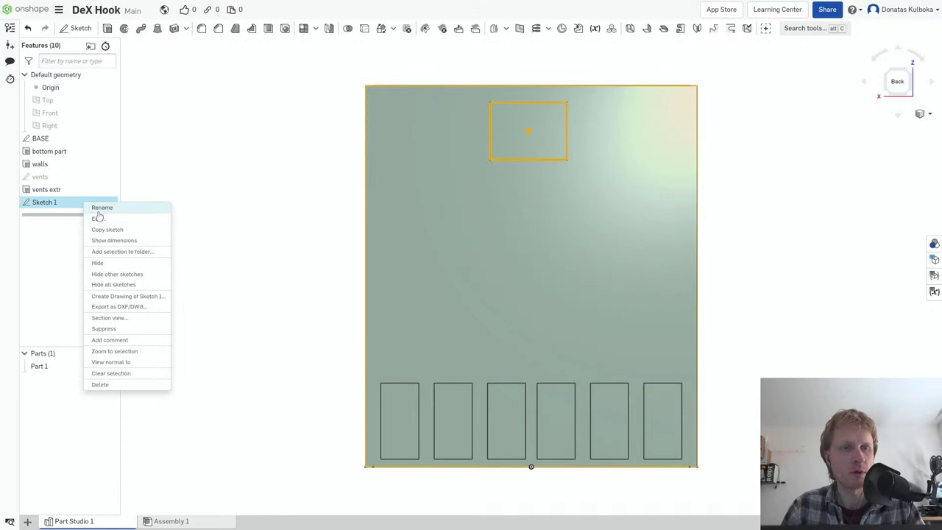
pyautogui.doubleClick(526, 160)
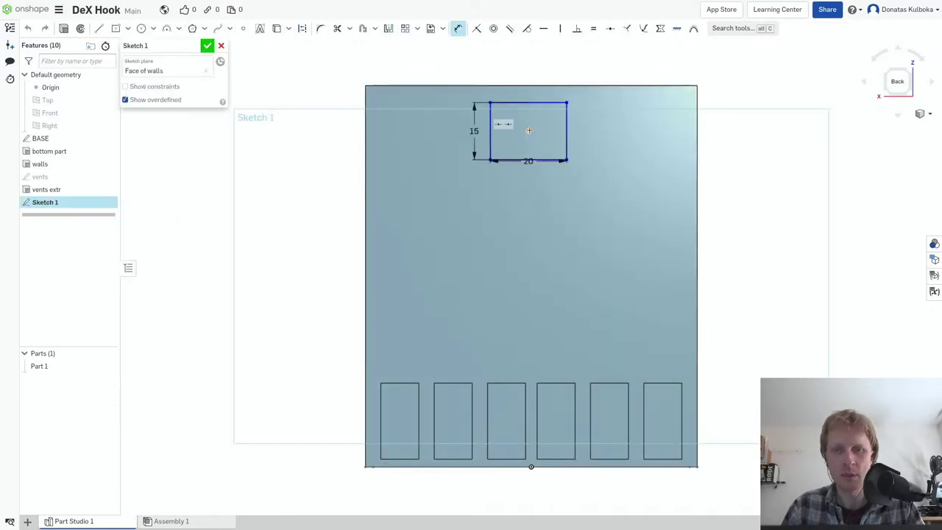
# - Dimension the rectangle centre 43.5 (87/2) from the wall's right edge, then start an extrude
pyautogui.click(704, 129)
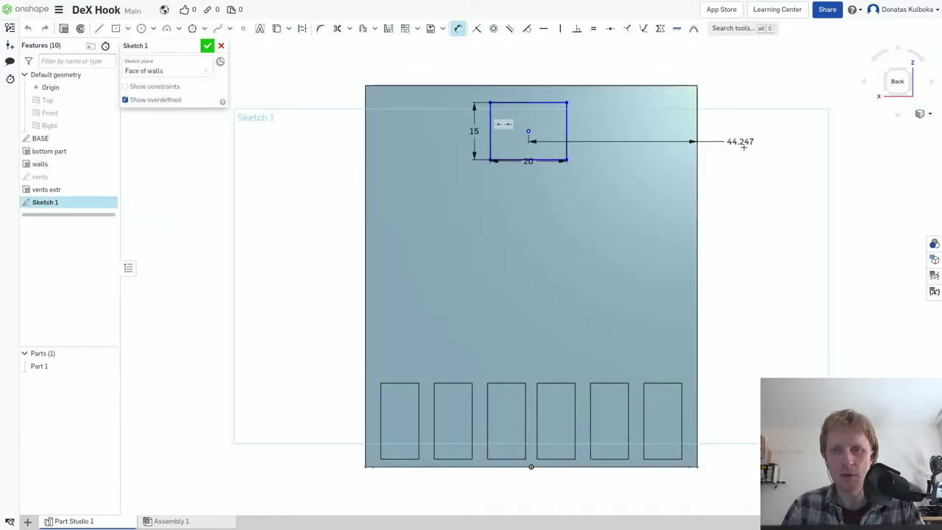
pyautogui.click(747, 157)
pyautogui.write('87')
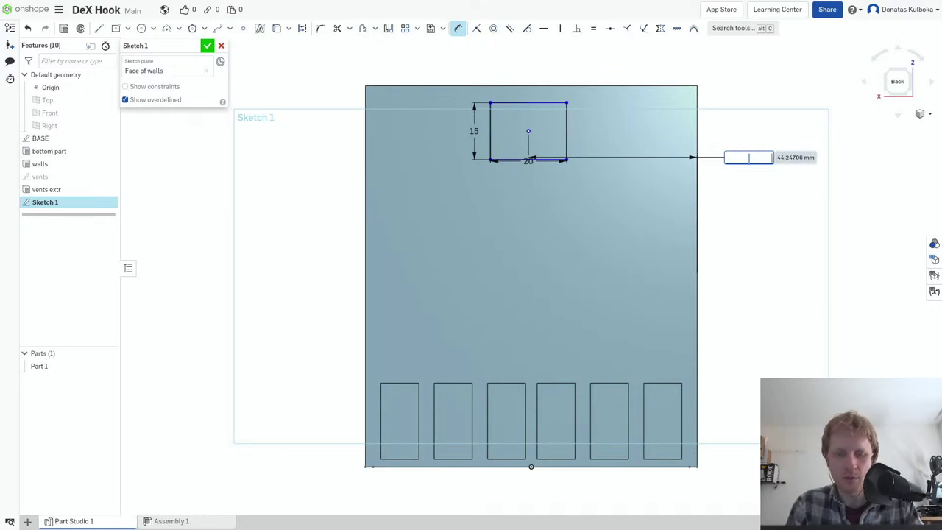
pyautogui.write('/2')
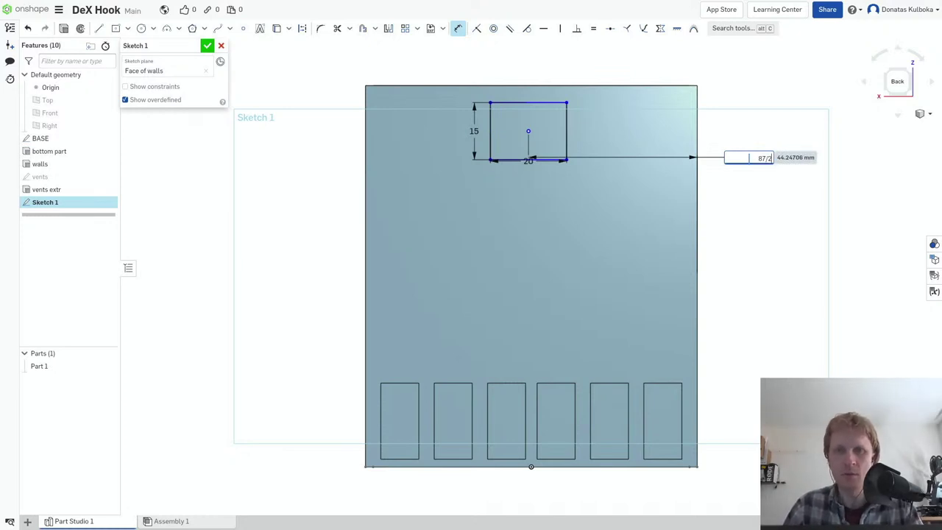
pyautogui.press('Return')
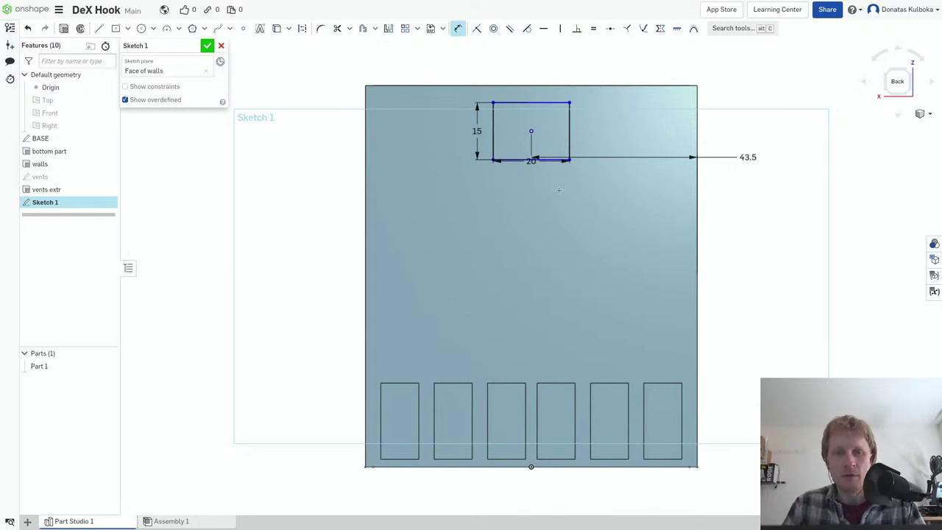
pyautogui.press('Escape')
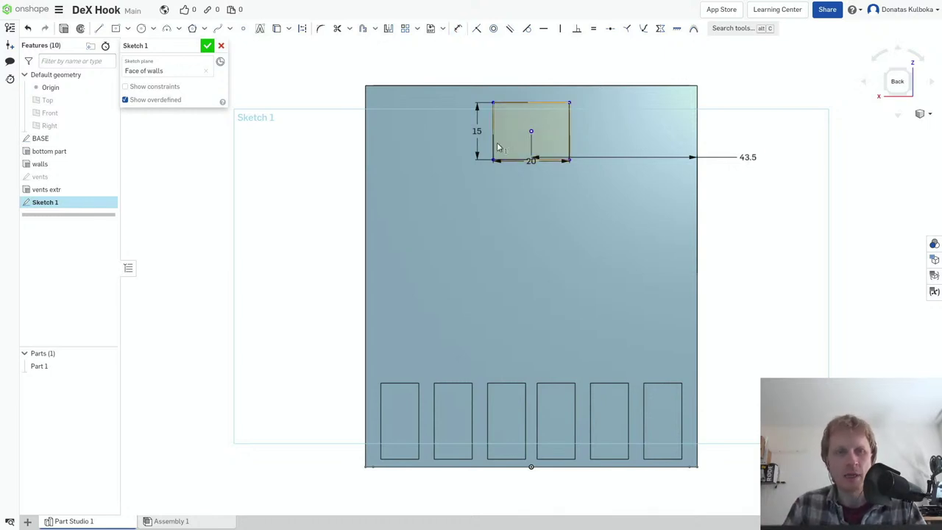
pyautogui.hotkey('shift', 'e')
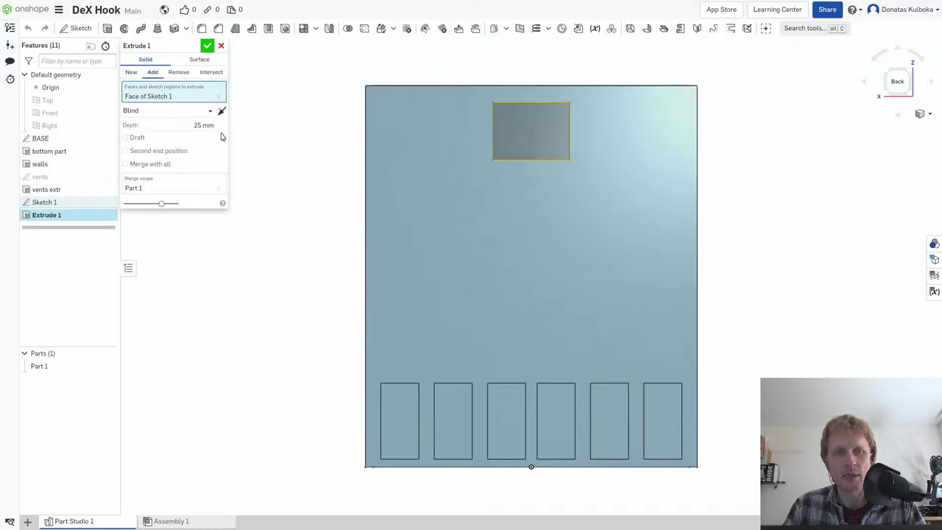
# - Extrude the rectangle 15 mm into a solid block and inspect it from several angles
pyautogui.moveTo(330, 157)
pyautogui.mouseDown(button='right')
pyautogui.moveTo(266, 149)
pyautogui.moveTo(298, 157)
pyautogui.mouseUp(button='right')
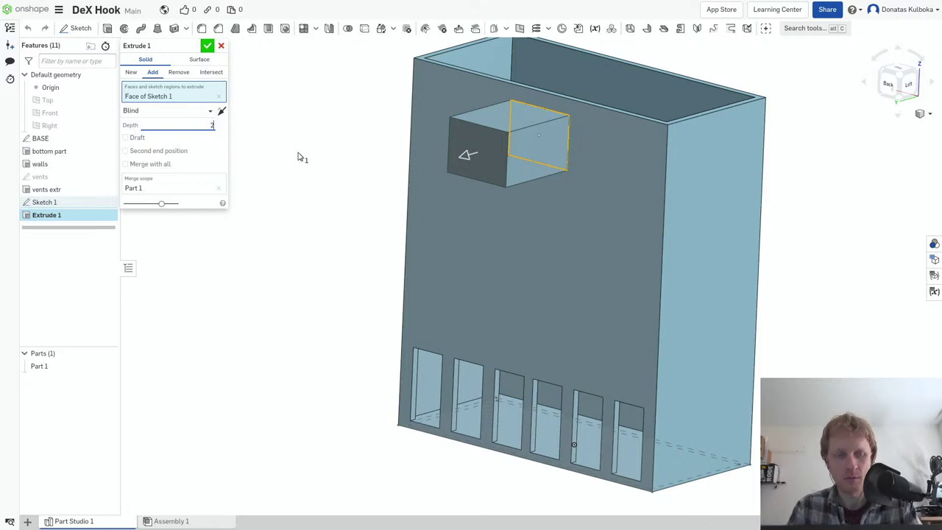
pyautogui.write('15')
pyautogui.press('Return')
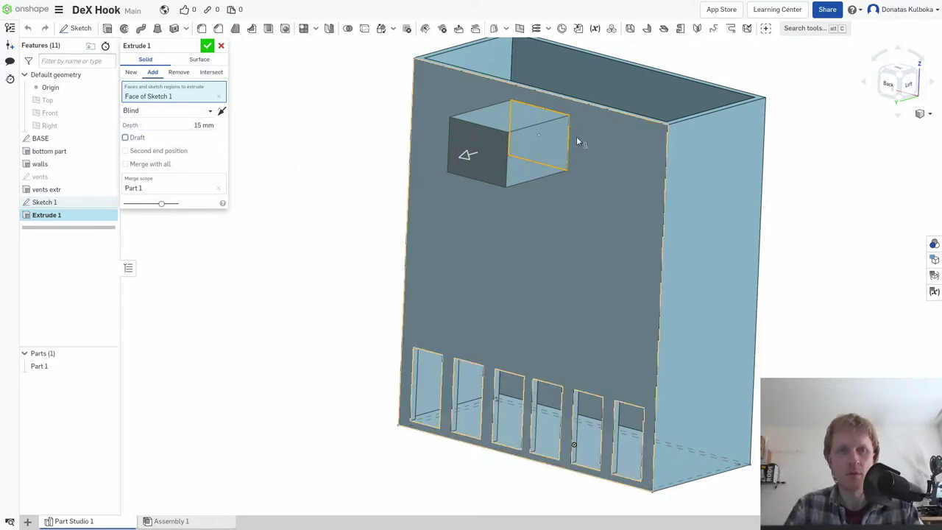
pyautogui.click(207, 47)
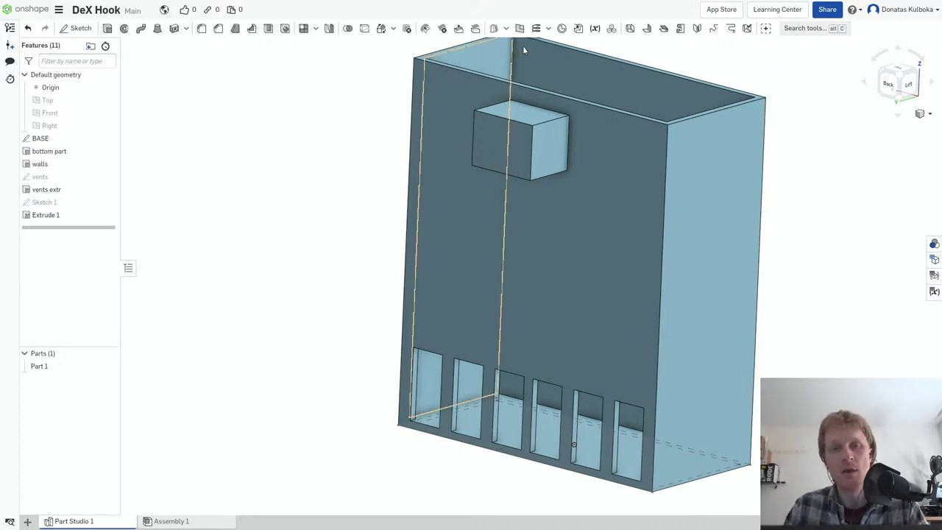
pyautogui.moveTo(538, 147)
pyautogui.mouseDown(button='right')
pyautogui.moveTo(534, 183)
pyautogui.moveTo(547, 116)
pyautogui.moveTo(534, 136)
pyautogui.mouseUp(button='right')
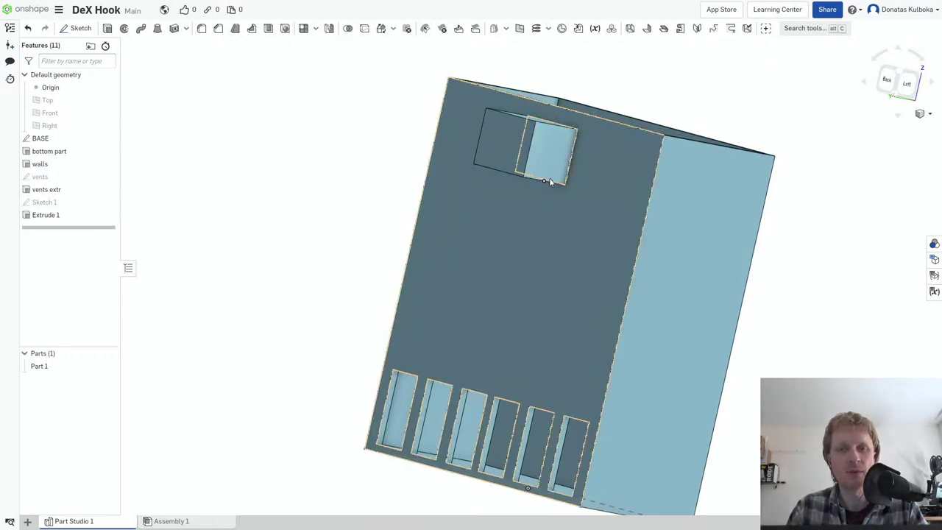
pyautogui.moveTo(548, 182); pyautogui.dragTo(542, 163, button='right')
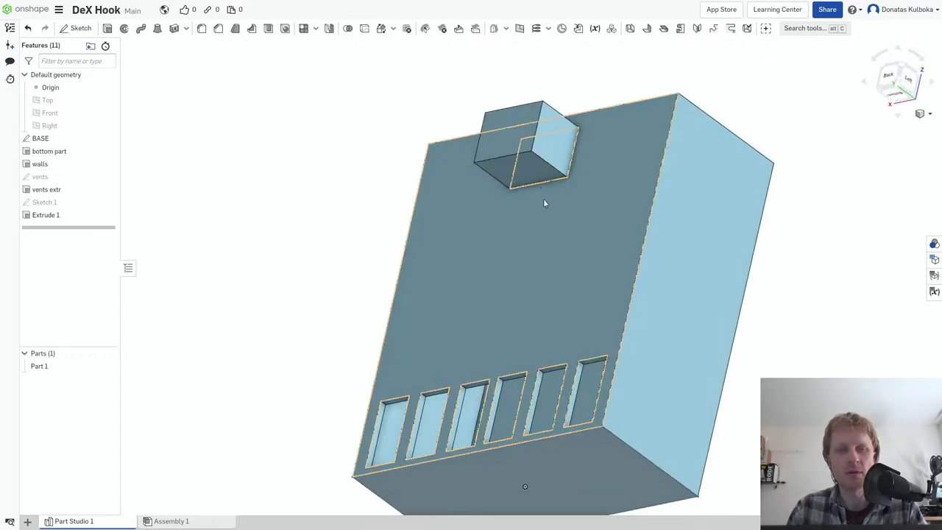
pyautogui.moveTo(453, 234); pyautogui.dragTo(442, 249, button='right')
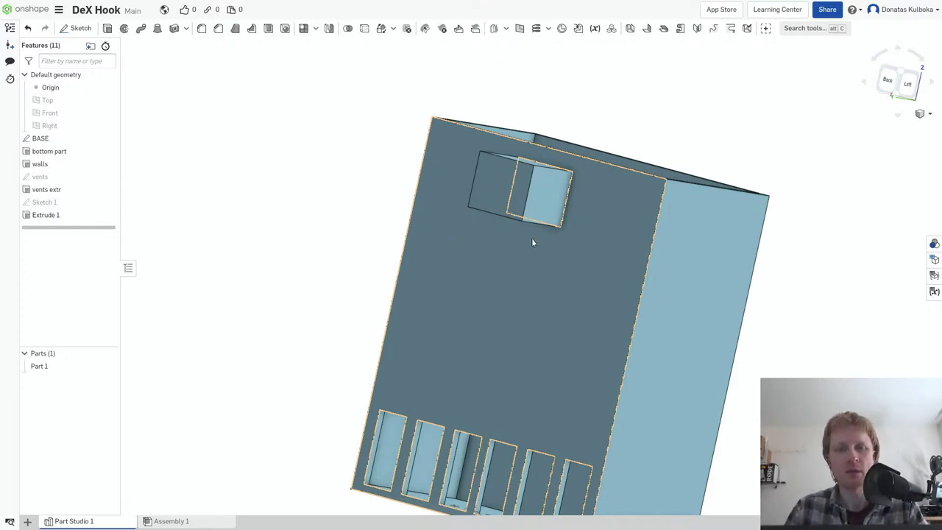
pyautogui.moveTo(531, 237); pyautogui.dragTo(593, 219, button='right')
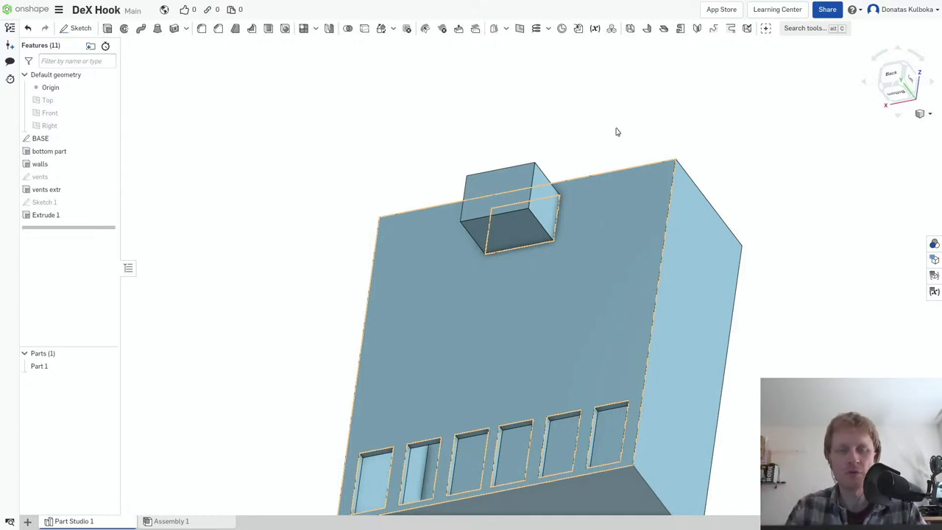
pyautogui.moveTo(525, 189); pyautogui.dragTo(536, 208, button='right')
# - Delete Extrude 1 along with Sketch 1 and view the box's open top
pyautogui.click(42, 213)
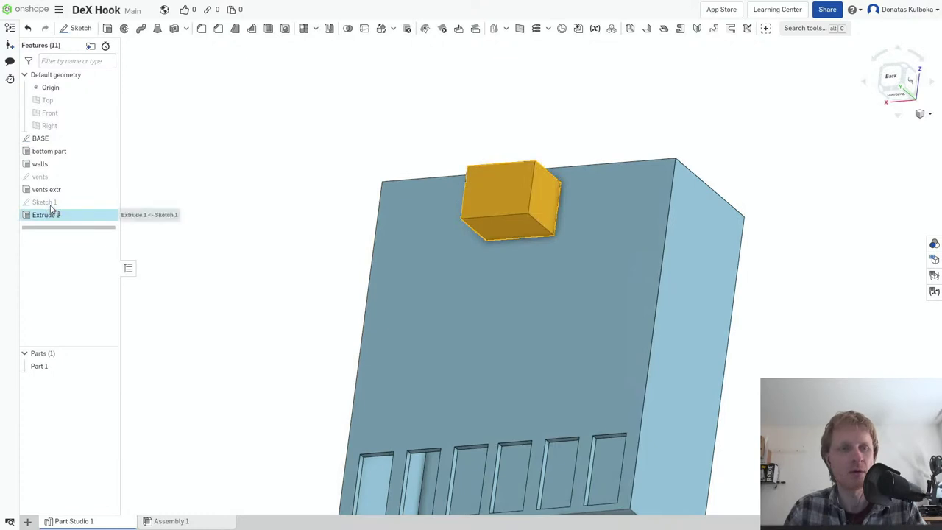
pyautogui.press('Delete')
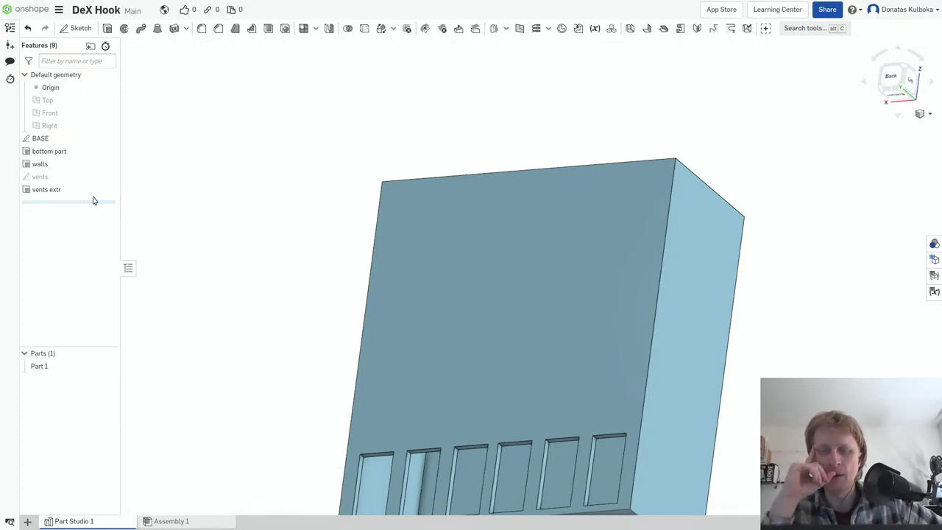
pyautogui.moveTo(391, 170)
pyautogui.mouseDown(button='right')
pyautogui.moveTo(390, 232)
pyautogui.moveTo(392, 220)
pyautogui.mouseUp(button='right')
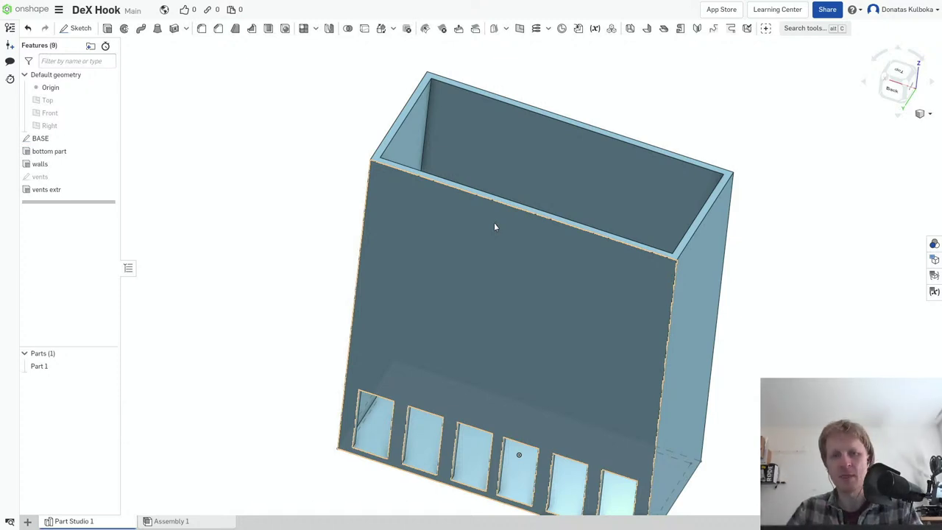
# - Start a new sketch on the back wall and draw a 3.5 by 2 rectangle near its upper right
pyautogui.rightClick(534, 297)
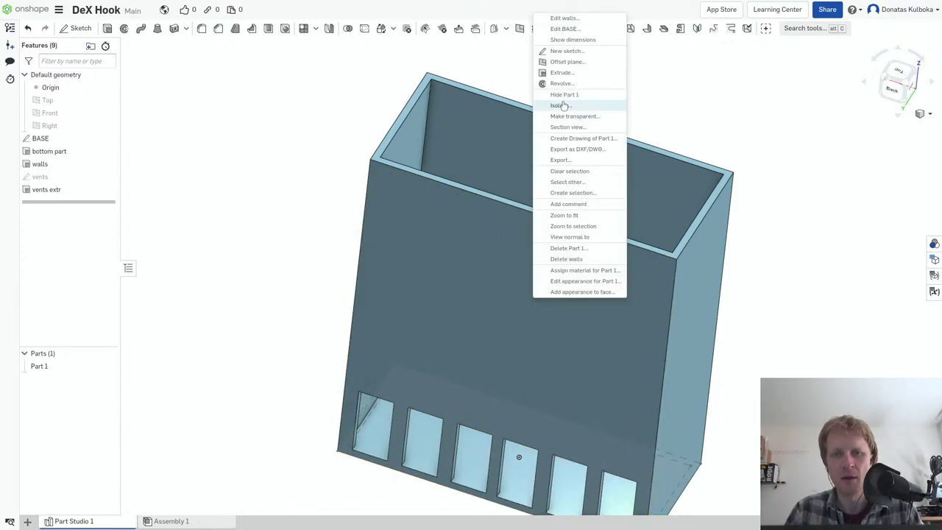
pyautogui.click(567, 51)
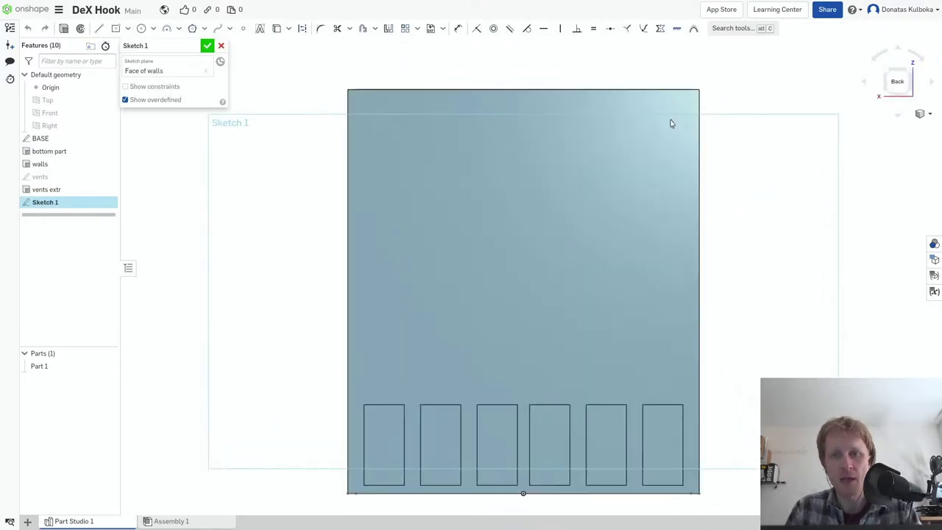
pyautogui.scroll(5, 666, 151)
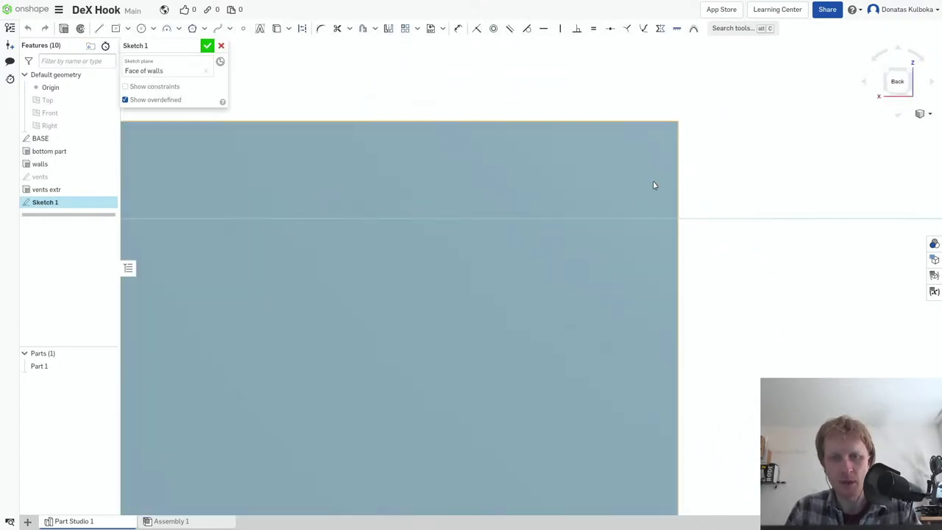
pyautogui.press('r')
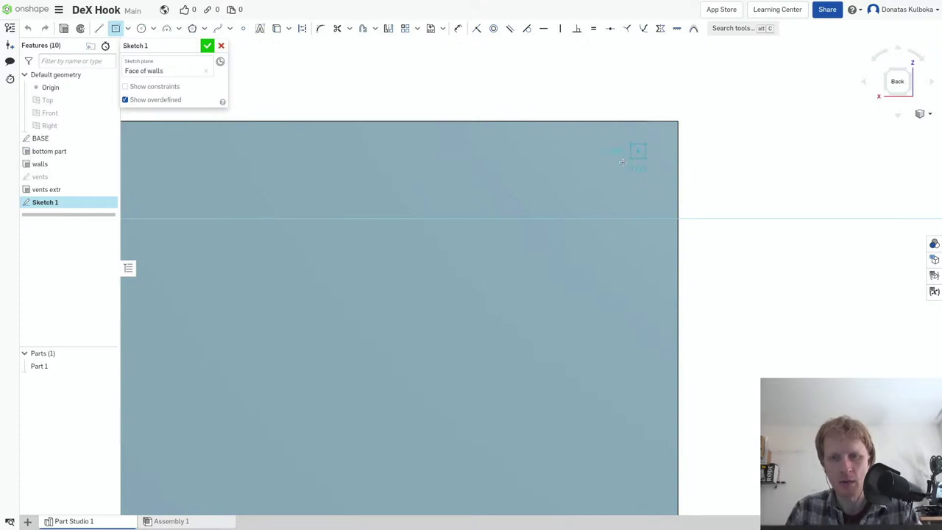
pyautogui.click(625, 165)
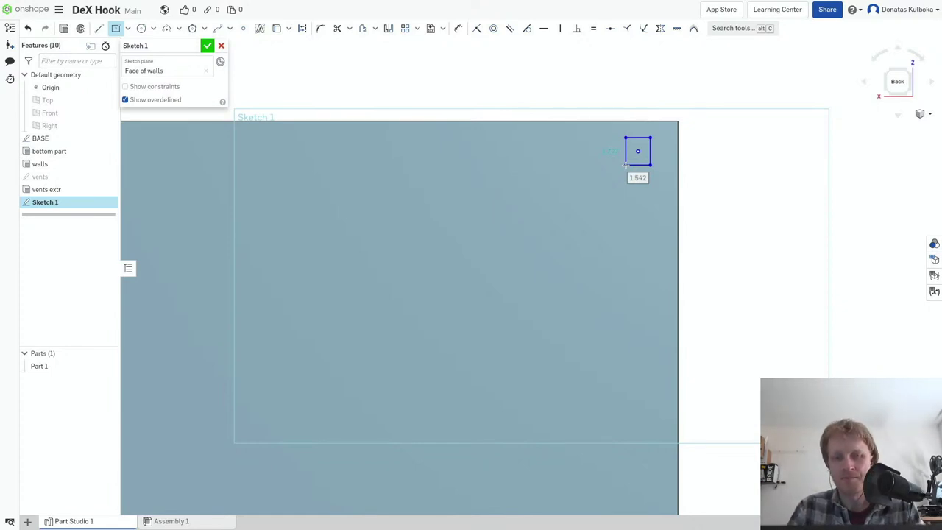
pyautogui.write('3.5')
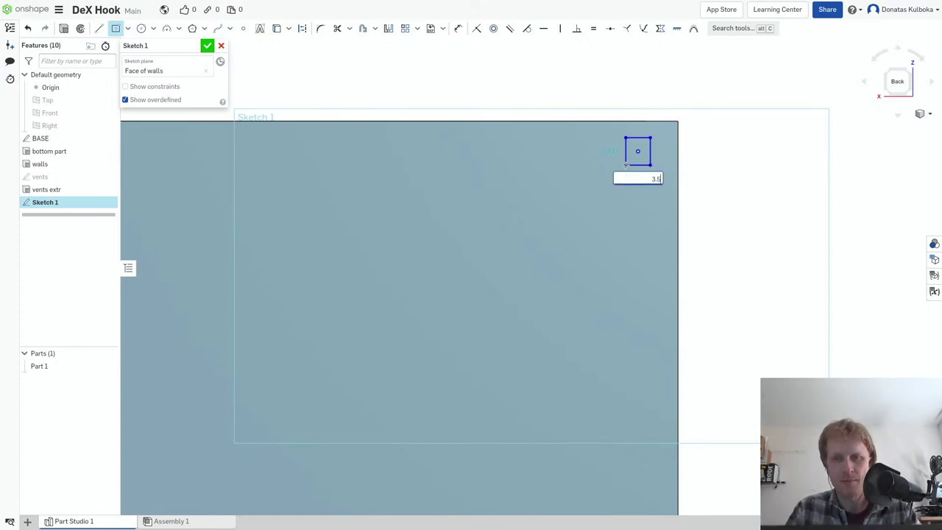
pyautogui.press('Return')
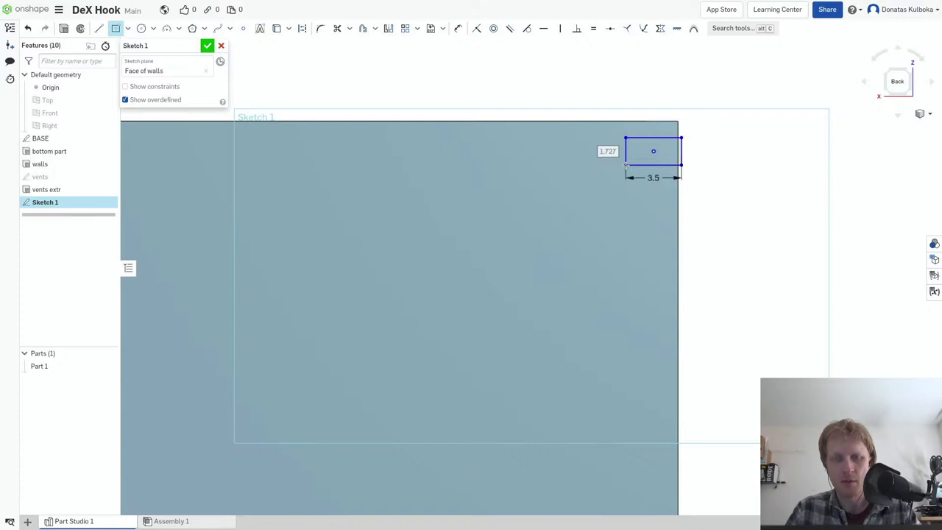
pyautogui.write('2')
pyautogui.press('Return')
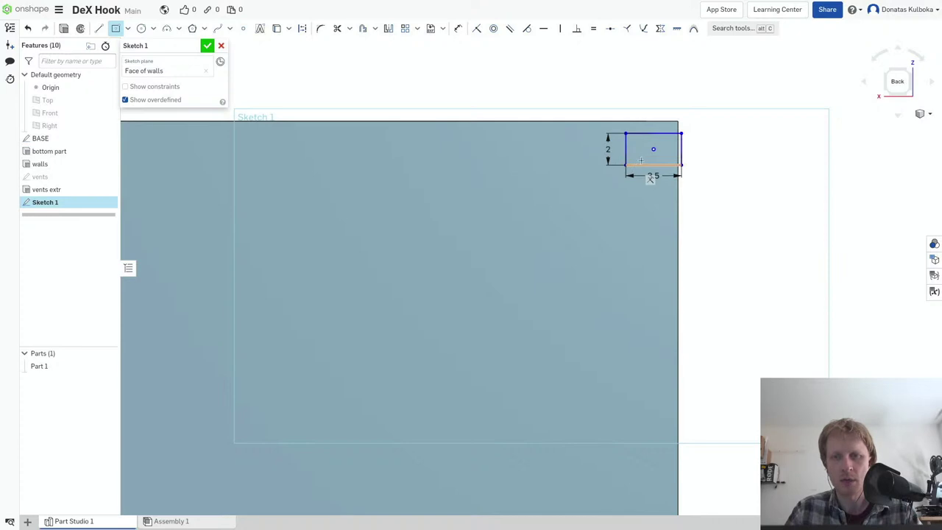
pyautogui.press('u')
pyautogui.press('Escape')
pyautogui.moveTo(652, 151); pyautogui.dragTo(627, 161)
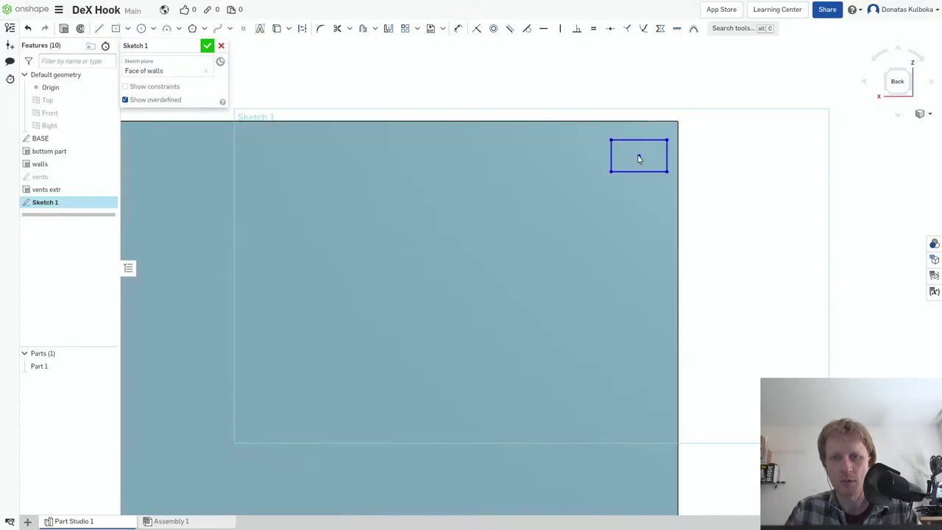
# - Dimension the rectangle 3.75 from the wall's side edge
pyautogui.press('u')
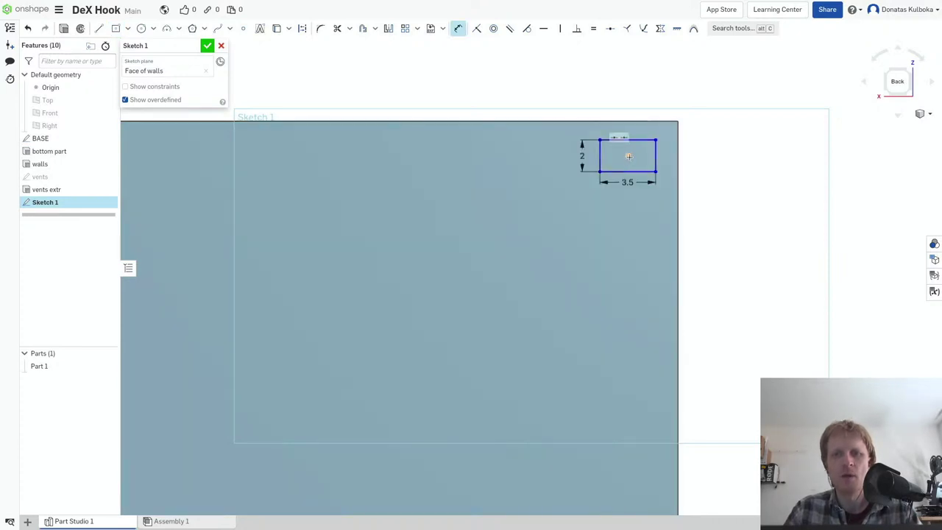
pyautogui.click(661, 158)
pyautogui.click(678, 158)
pyautogui.click(754, 180)
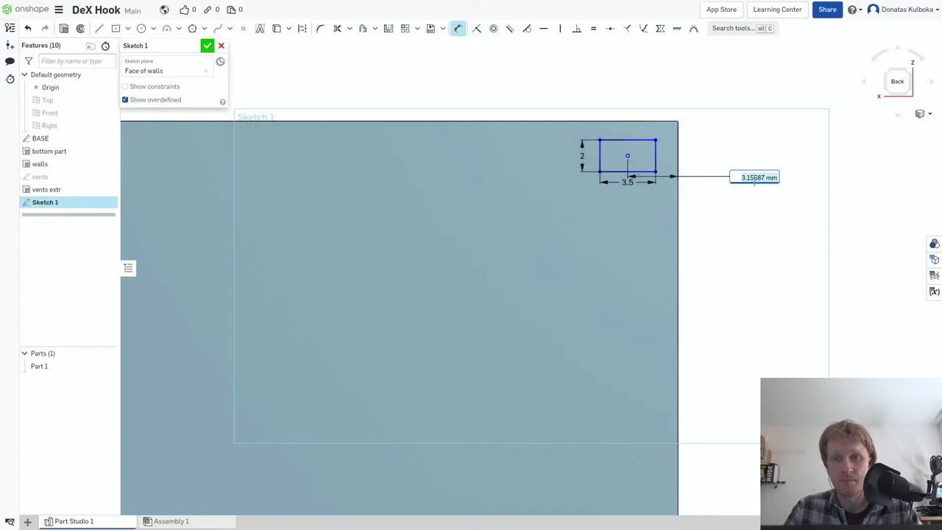
pyautogui.write('3.5+2')
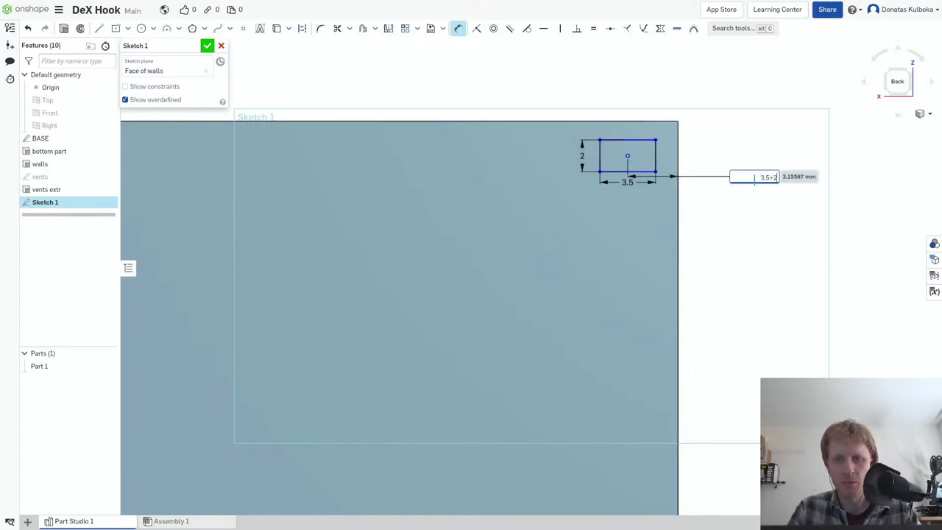
pyautogui.press('Return')
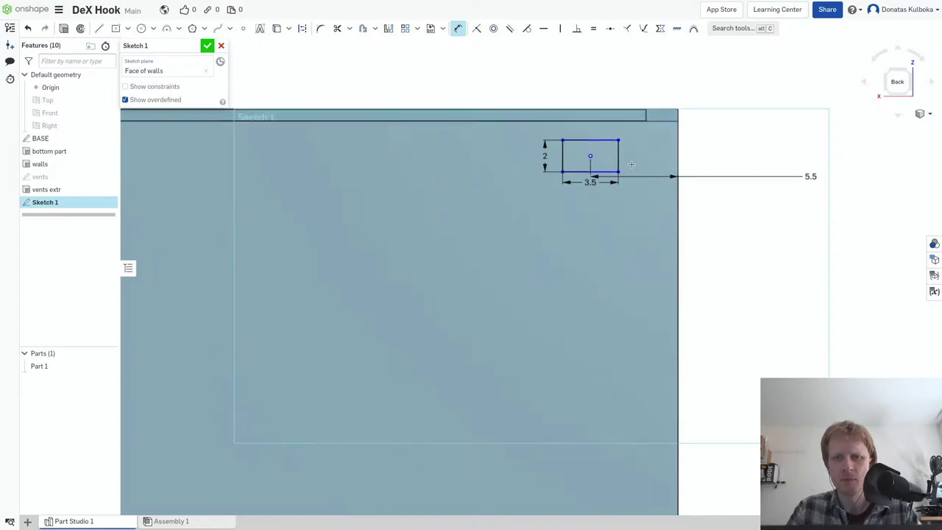
pyautogui.moveTo(638, 180); pyautogui.dragTo(631, 168, button='right')
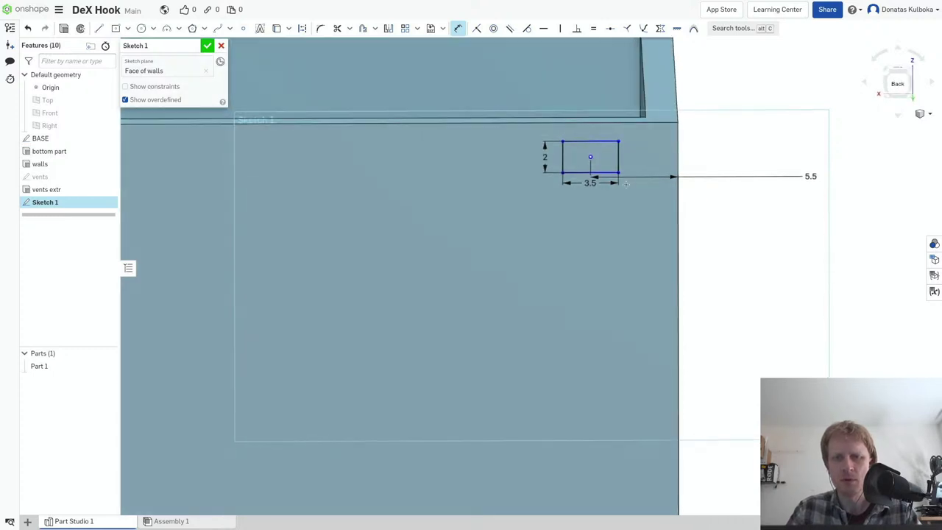
pyautogui.doubleClick(810, 176)
pyautogui.press('BackSpace')
pyautogui.write('3.5/2+2')
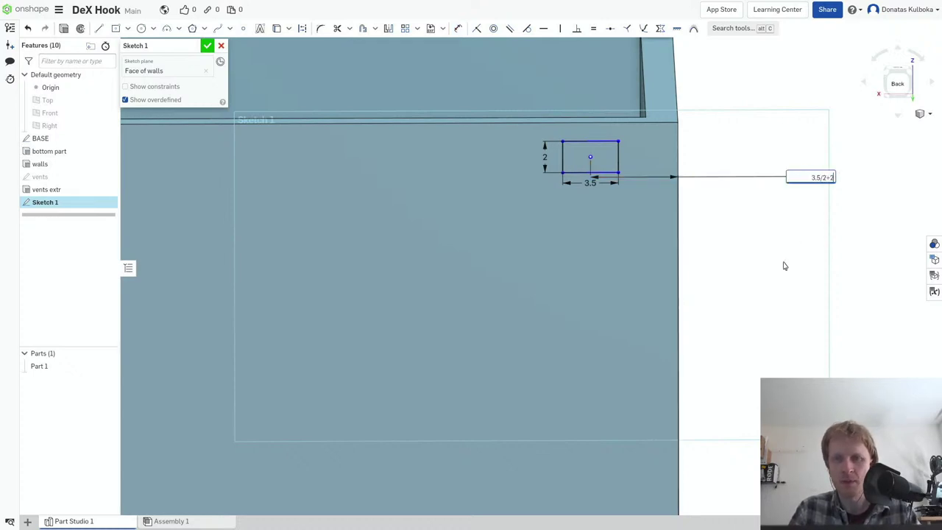
pyautogui.press('Return')
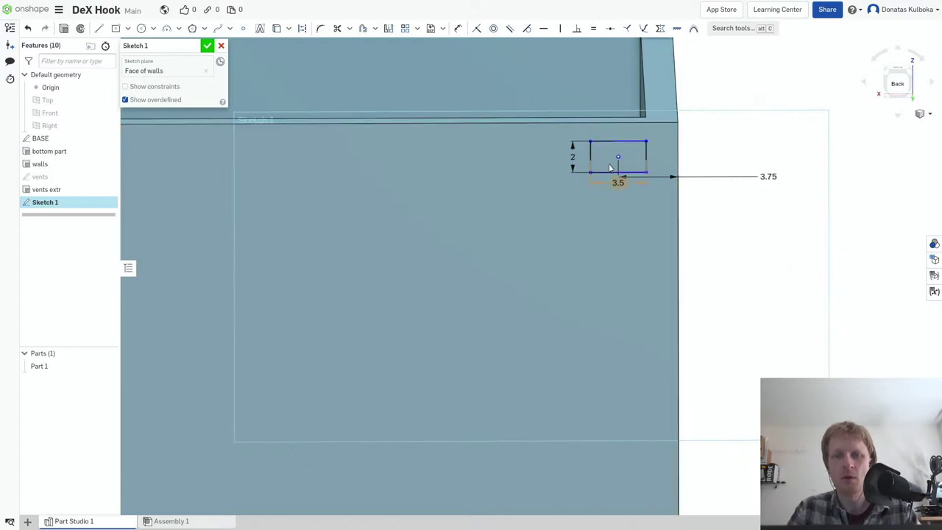
# - Dimension the rectangle 3 from the wall's top edge and finish the sketch
pyautogui.press('d')
pyautogui.click(617, 134)
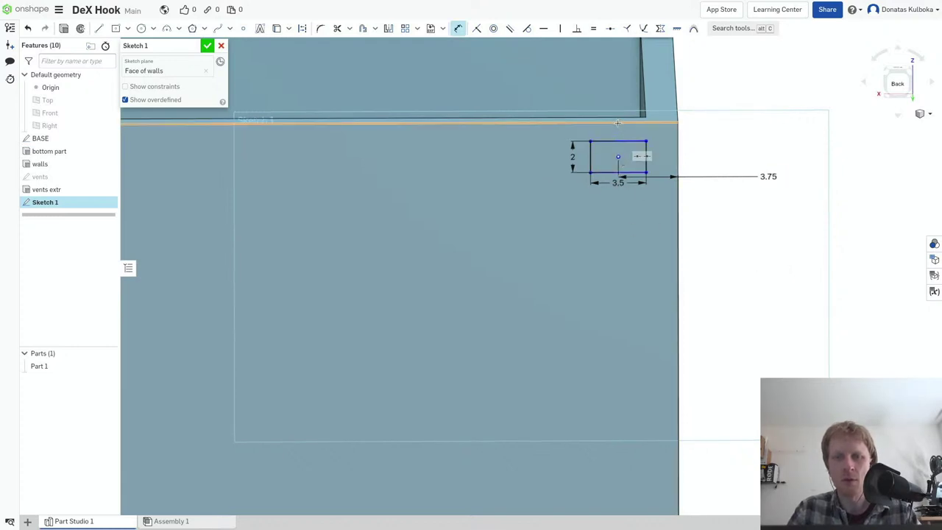
pyautogui.click(632, 122)
pyautogui.click(734, 141)
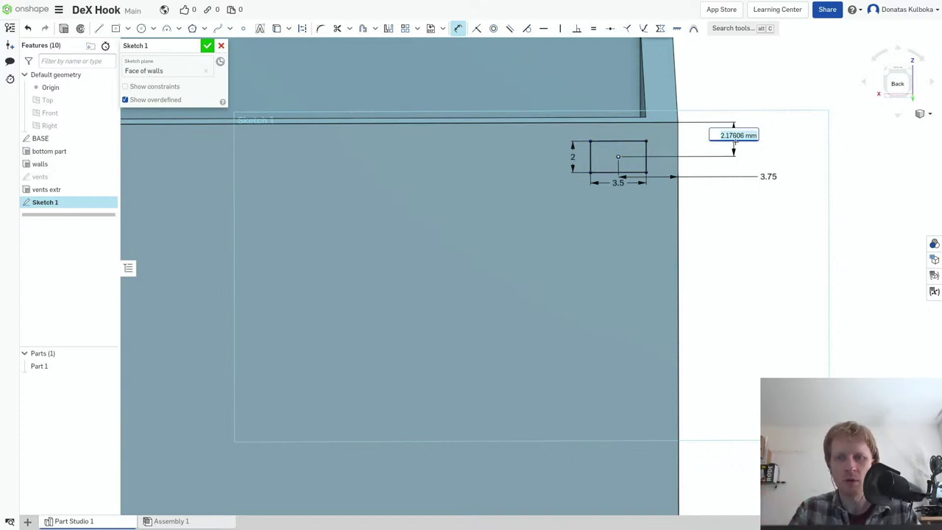
pyautogui.write('3')
pyautogui.press('Return')
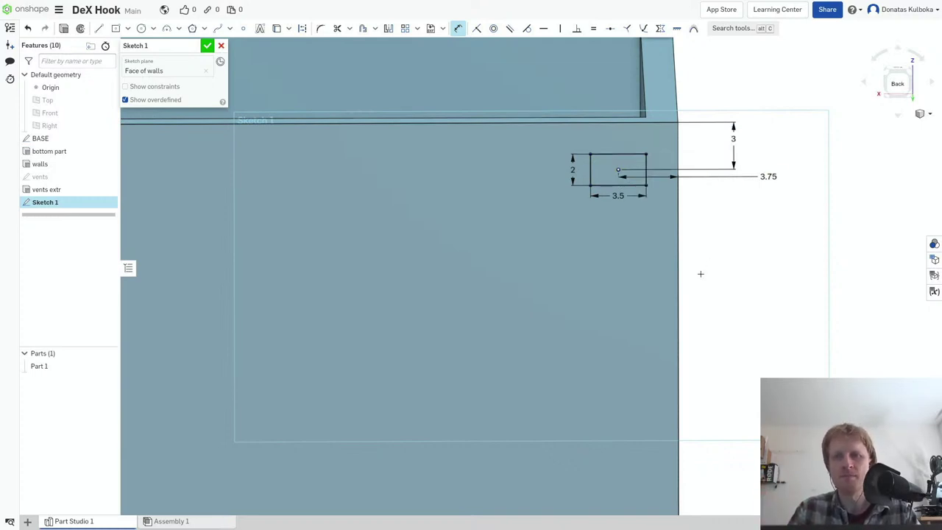
pyautogui.moveTo(699, 254); pyautogui.dragTo(700, 257, button='right')
pyautogui.press('n')
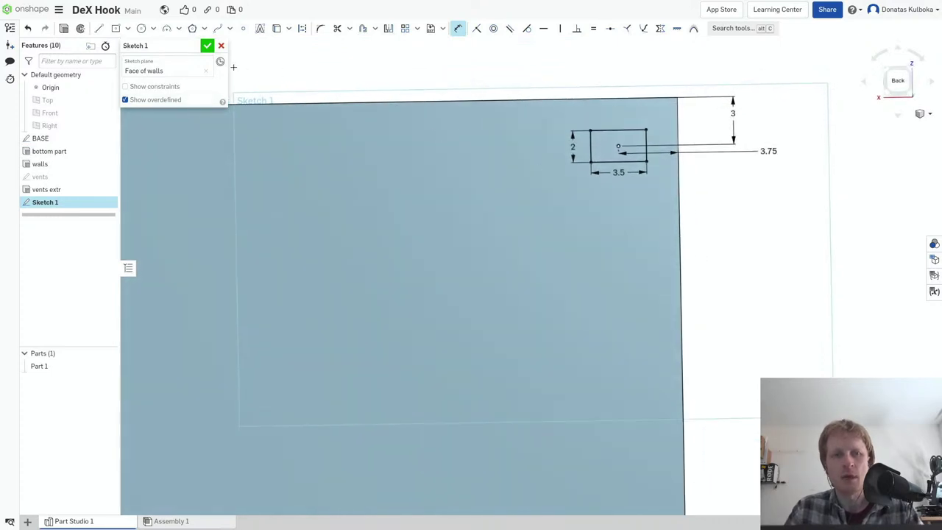
pyautogui.click(209, 46)
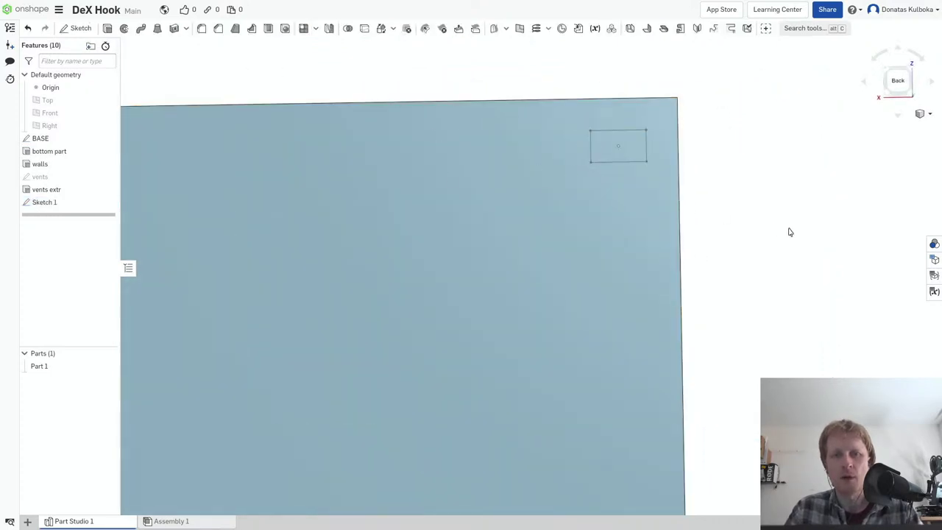
# - Cut the sketched rectangle 2 mm into the back wall with a Remove extrude
pyautogui.click(627, 153)
pyautogui.hotkey('shift', 'e')
pyautogui.click(178, 71)
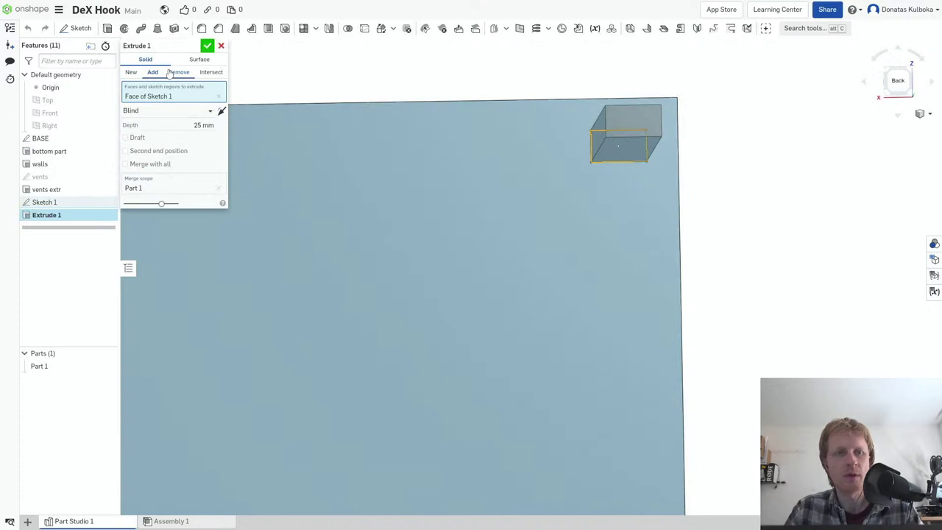
pyautogui.doubleClick(203, 125)
pyautogui.write('2')
pyautogui.press('Return')
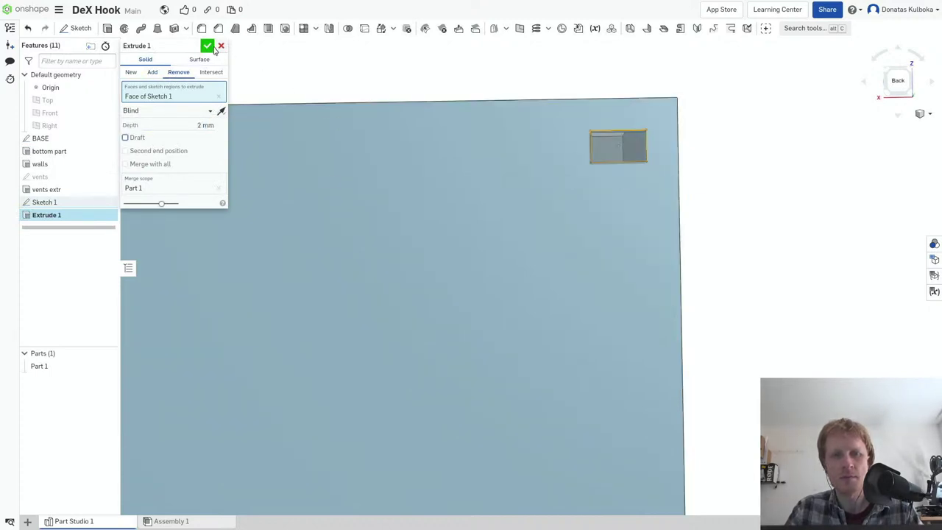
pyautogui.click(208, 46)
# - Orbit and zoom around the back wall to inspect the new slot
pyautogui.moveTo(436, 201); pyautogui.dragTo(472, 228, button='right')
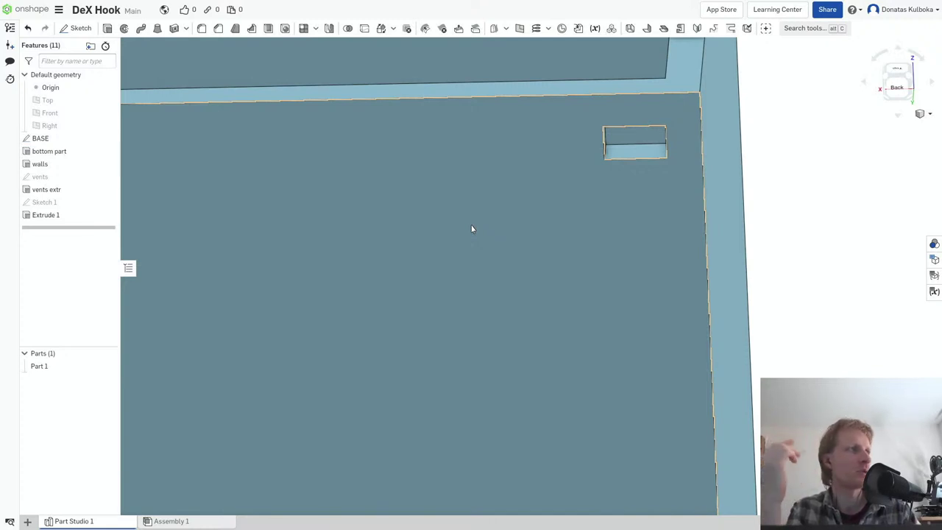
pyautogui.scroll(-3, 470, 225)
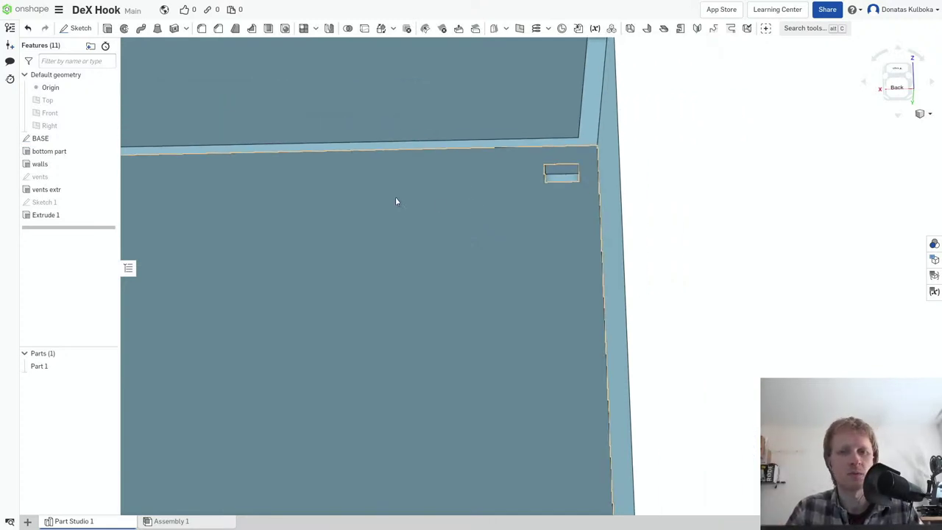
pyautogui.scroll(-2, 384, 197)
pyautogui.scroll(-1, 379, 204)
pyautogui.moveTo(355, 208); pyautogui.dragTo(361, 195, button='right')
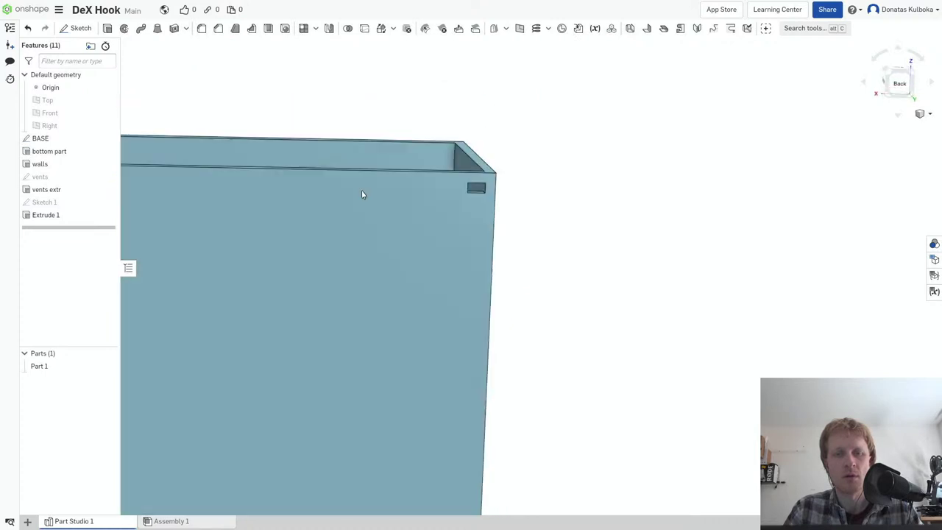
pyautogui.scroll(3, 463, 195)
pyautogui.scroll(1, 484, 220)
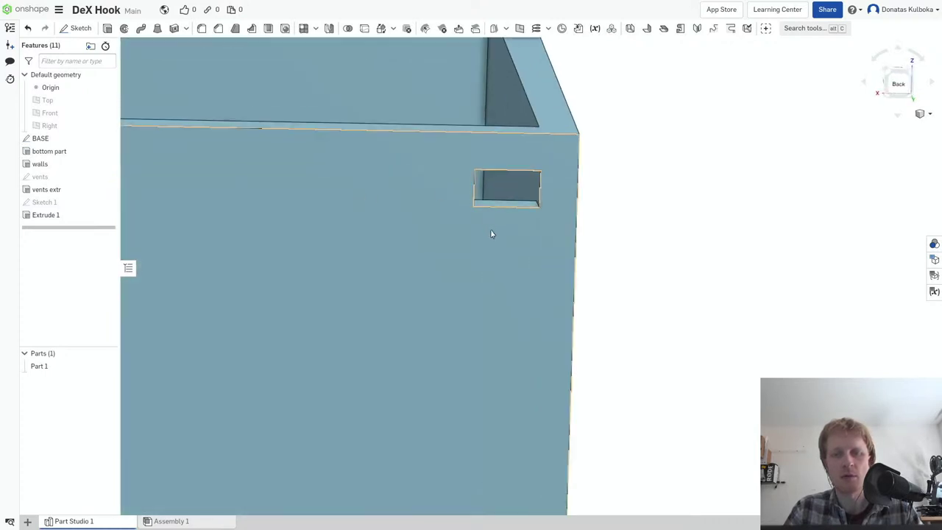
pyautogui.scroll(-2, 491, 233)
pyautogui.scroll(-1, 494, 243)
pyautogui.scroll(2, 502, 291)
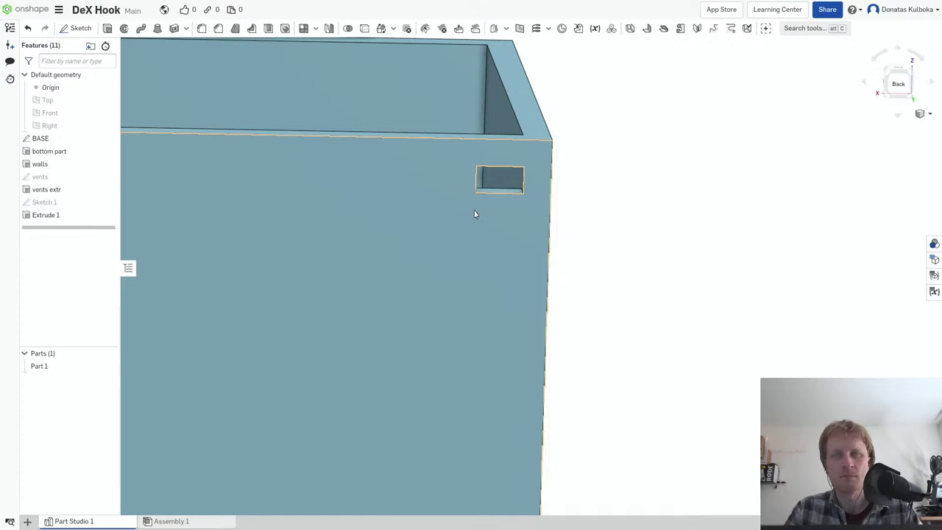
# - Edit Sketch 1 so the rectangle is 2 wide and 3.5 tall
pyautogui.rightClick(70, 202)
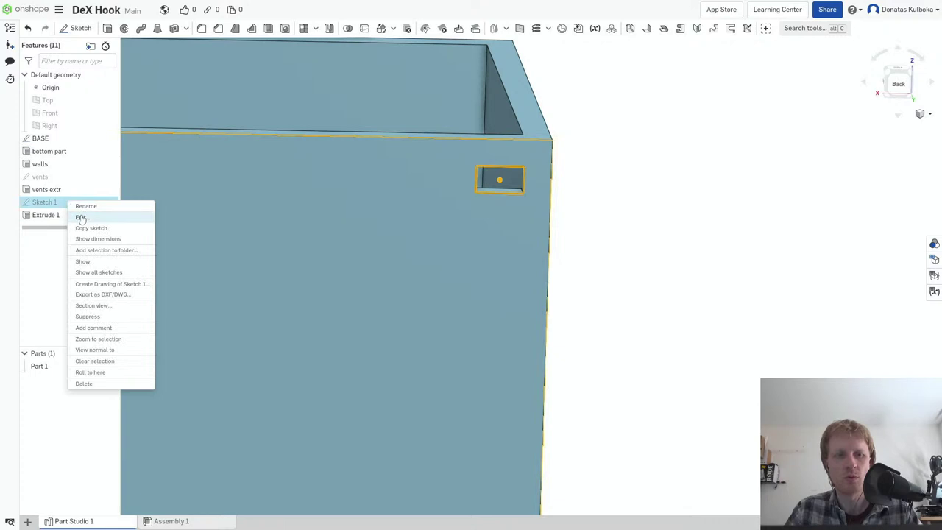
pyautogui.click(81, 215)
pyautogui.scroll(2, 500, 214)
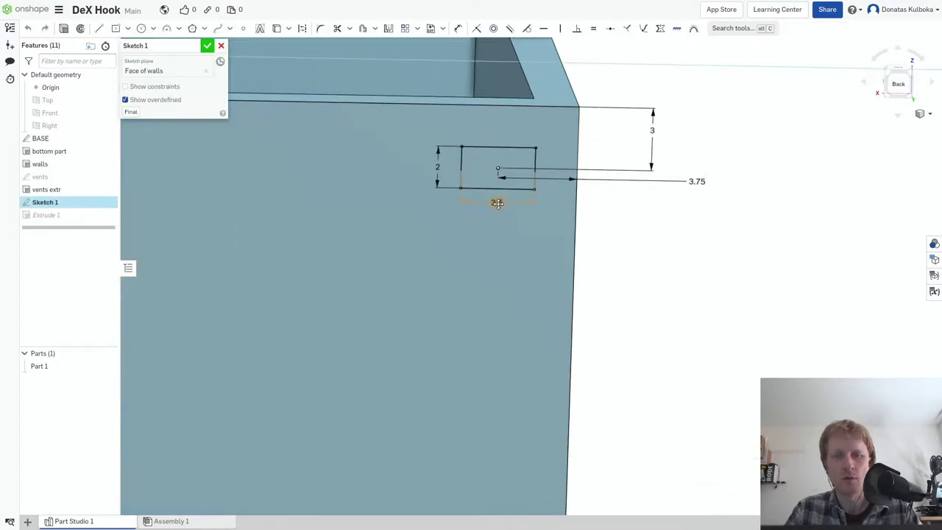
pyautogui.click(497, 203)
pyautogui.write('2')
pyautogui.press('Return')
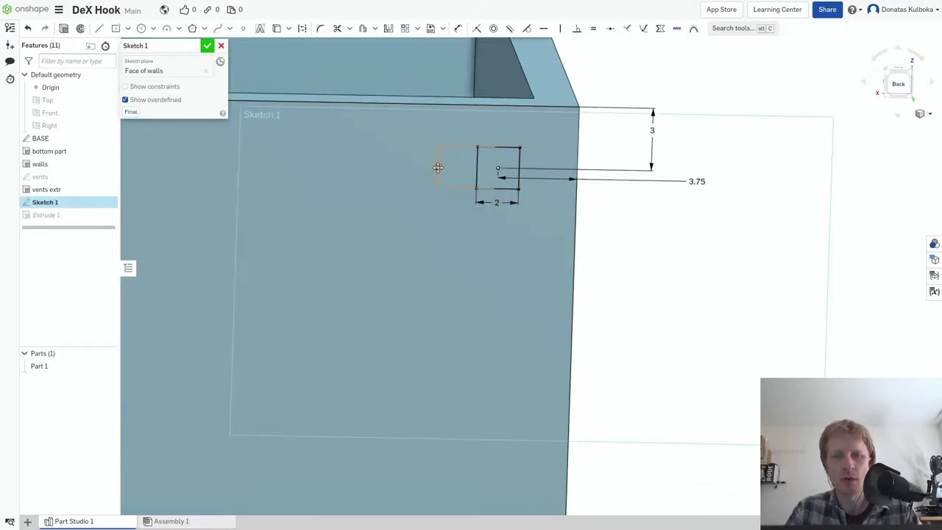
pyautogui.click(438, 167)
pyautogui.write('3.5')
pyautogui.press('Return')
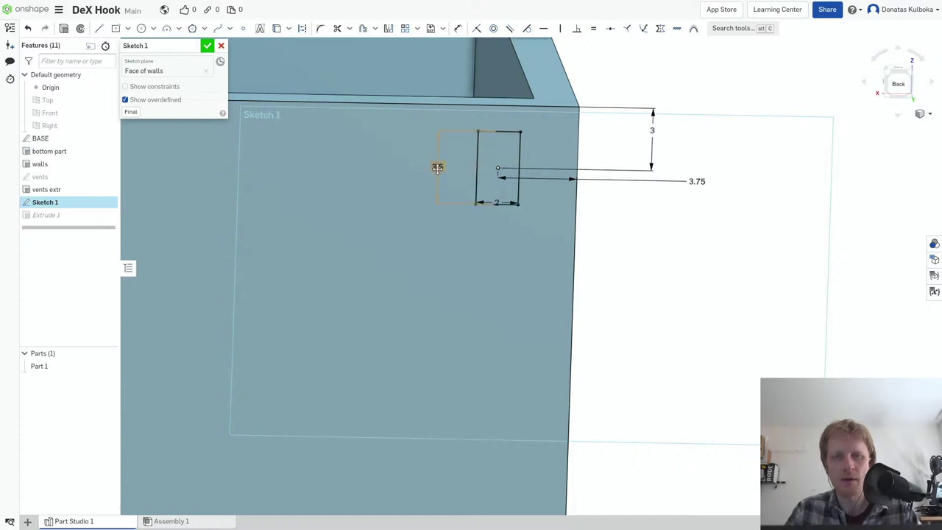
pyautogui.click(207, 46)
# - Change the rectangle's 3.75 side offset to 3 and move the 3.5 dimension aside
pyautogui.scroll(3, 402, 157)
pyautogui.moveTo(404, 155); pyautogui.dragTo(384, 142, button='right')
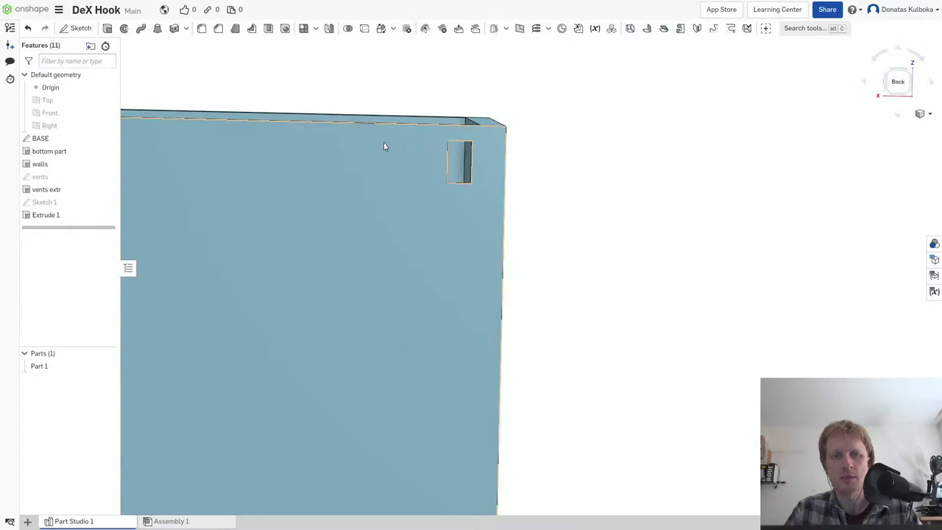
pyautogui.rightClick(79, 204)
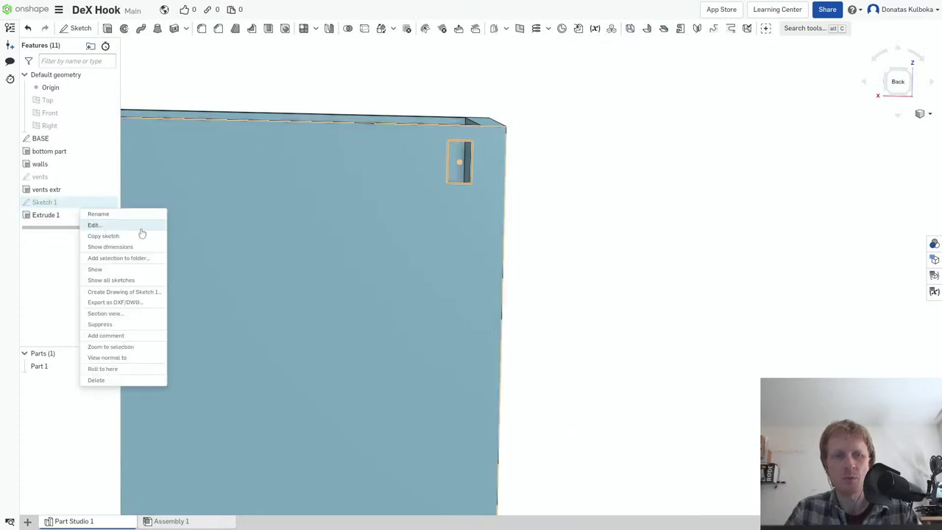
pyautogui.click(95, 225)
pyautogui.scroll(-2, 471, 173)
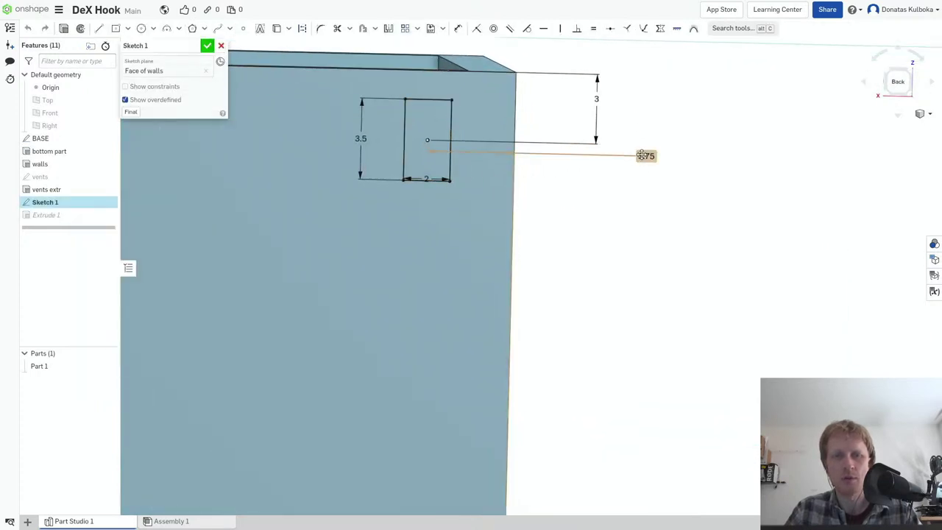
pyautogui.click(655, 202)
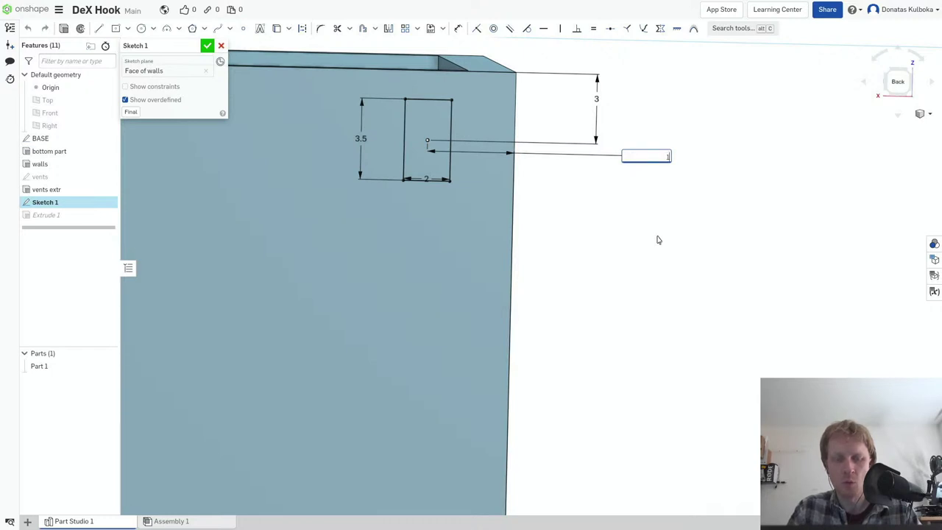
pyautogui.write('3')
pyautogui.press('Return')
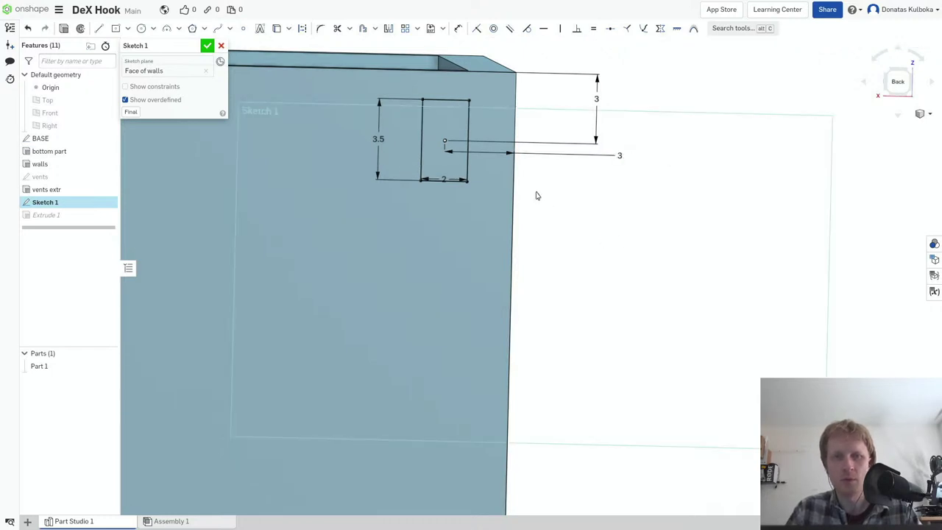
pyautogui.moveTo(545, 102)
pyautogui.mouseDown(button='right')
pyautogui.moveTo(548, 119)
pyautogui.moveTo(479, 184)
pyautogui.mouseUp(button='right')
pyautogui.scroll(-3, 435, 204)
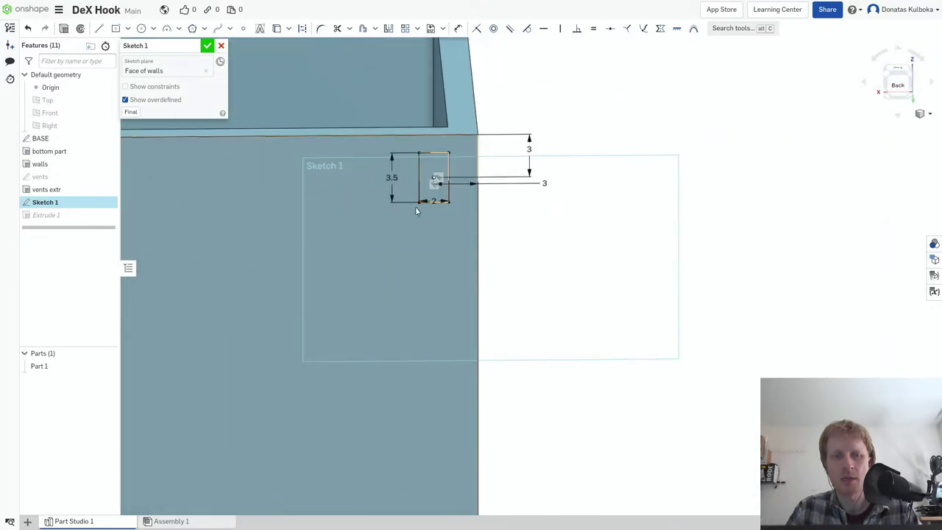
pyautogui.moveTo(392, 177); pyautogui.dragTo(579, 180)
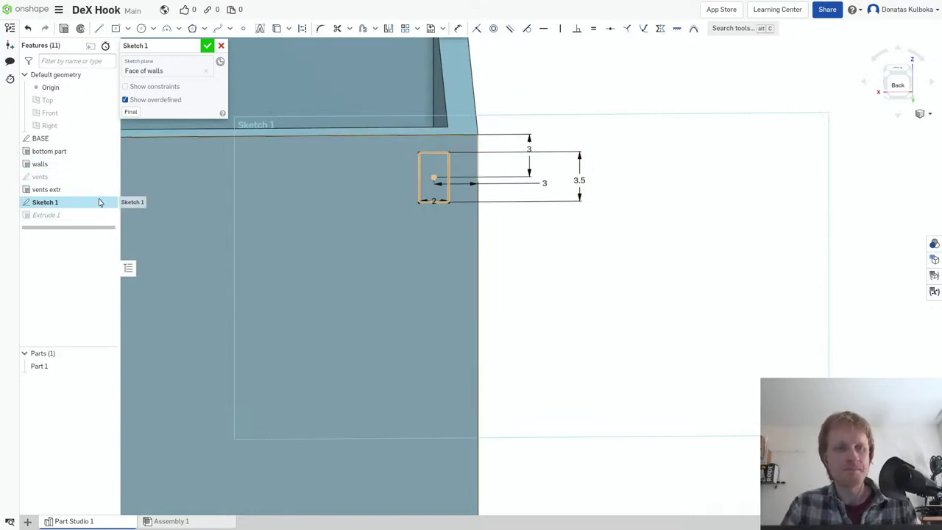
pyautogui.click(207, 46)
# - Reopen Sketch 1 for editing
pyautogui.rightClick(38, 203)
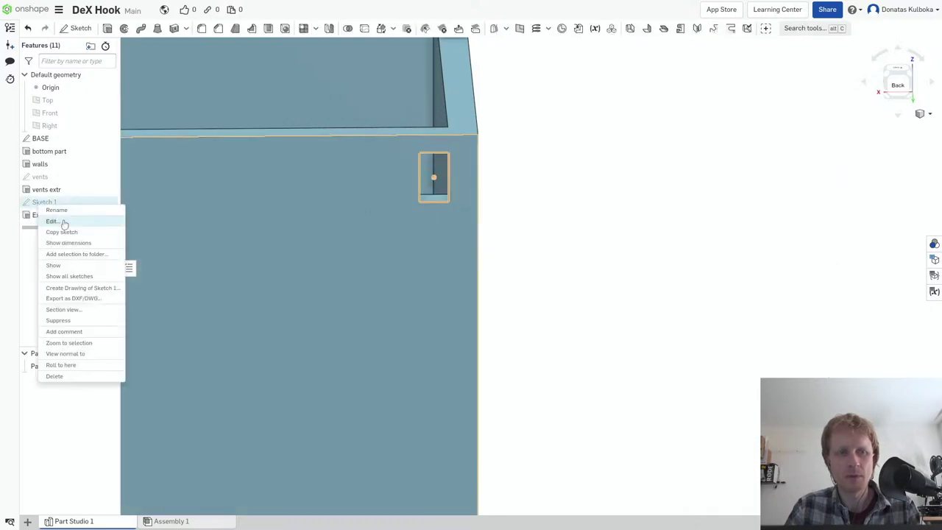
pyautogui.click(63, 221)
pyautogui.doubleClick(451, 205)
pyautogui.scroll(-1, 350, 165)
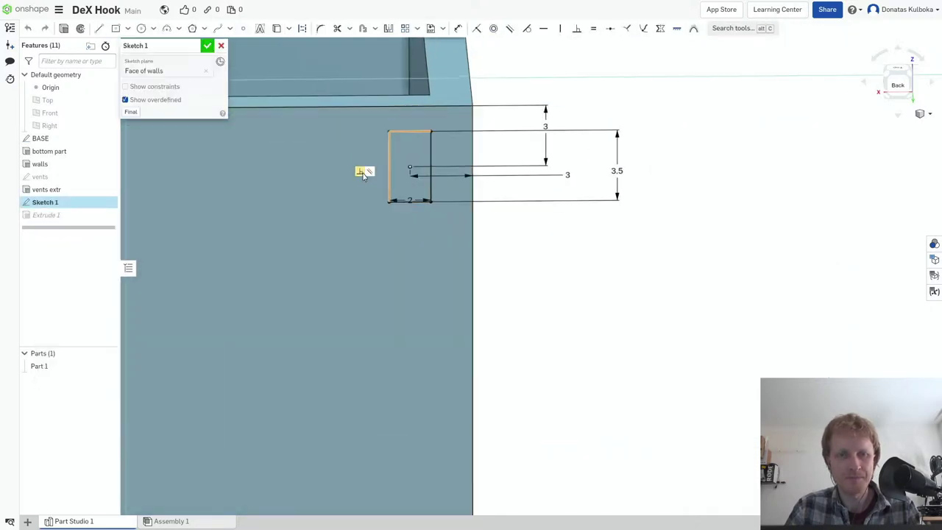
# - Draw a second rectangle, 2 wide and 3.5 tall, to the left of the first slot
pyautogui.press('g')
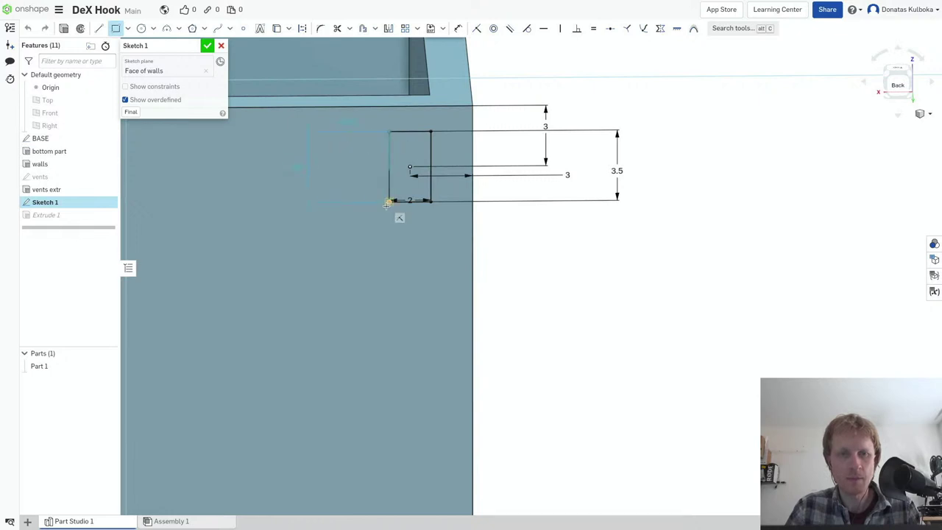
pyautogui.click(333, 200)
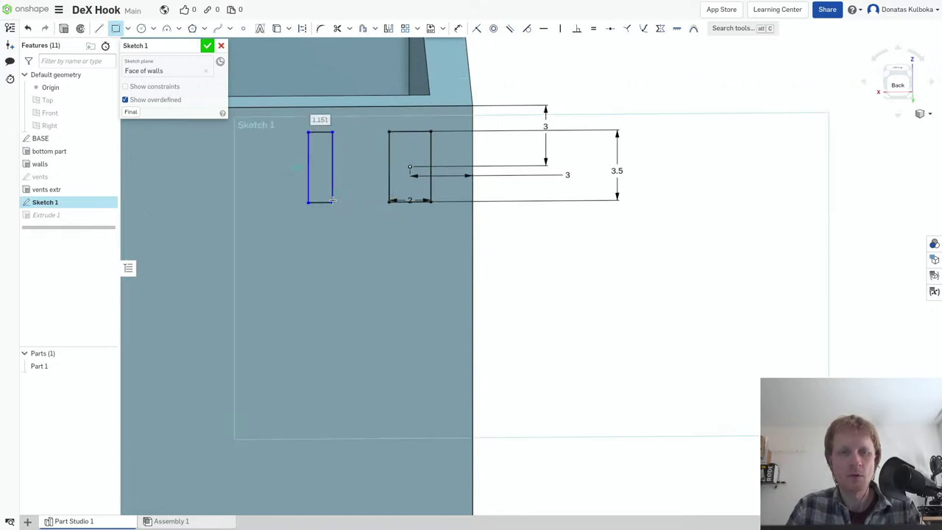
pyautogui.write('2')
pyautogui.press('Tab')
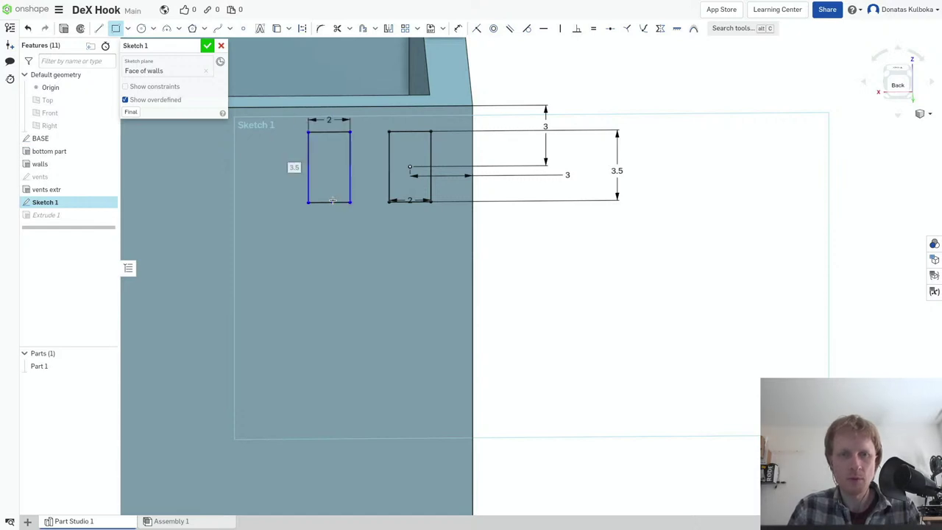
pyautogui.write('3.5')
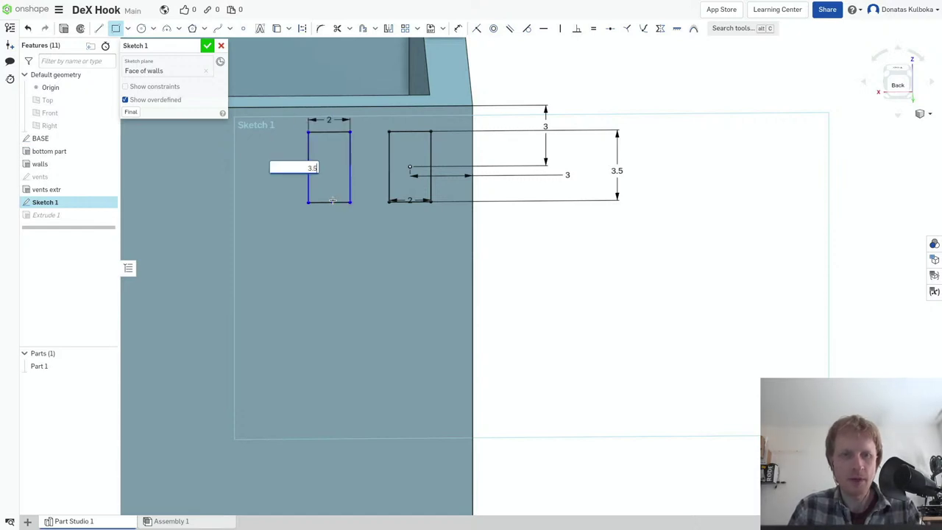
pyautogui.press('Return')
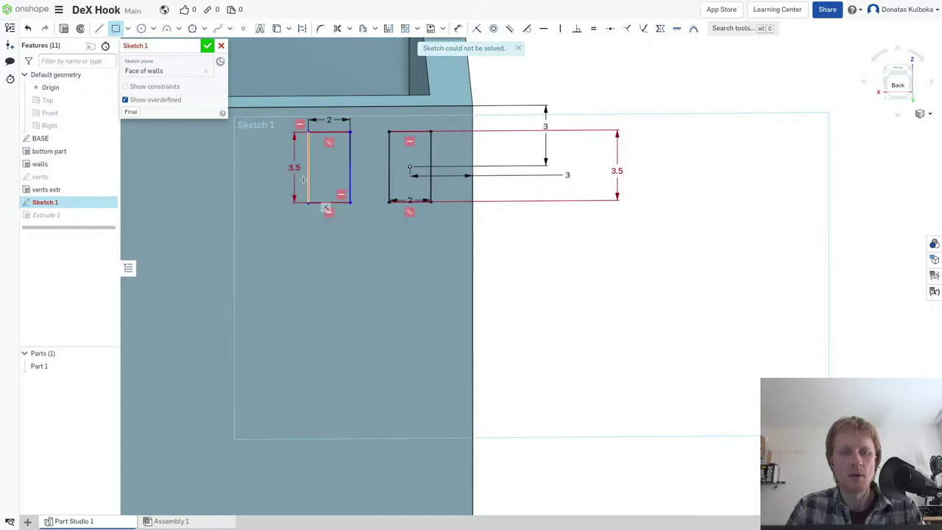
pyautogui.press('d')
pyautogui.hotkey('ctrl', 'z')
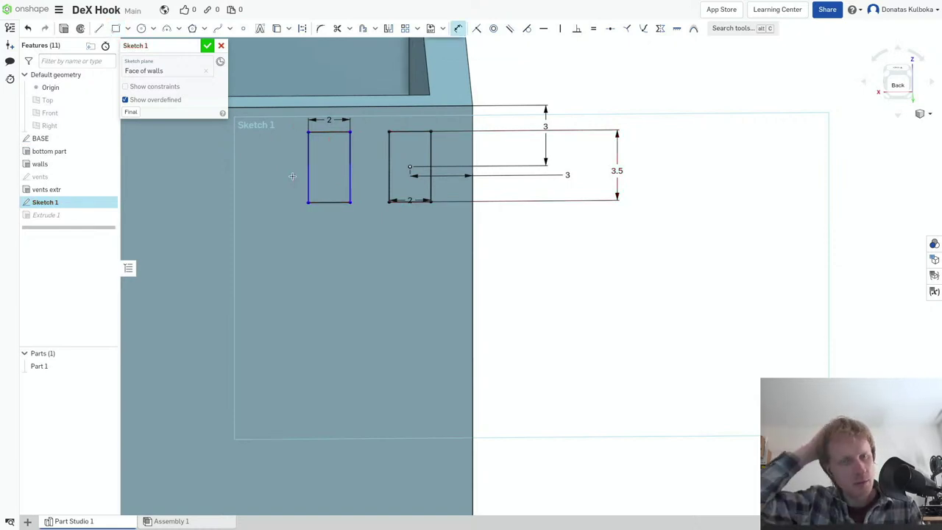
pyautogui.press('Escape')
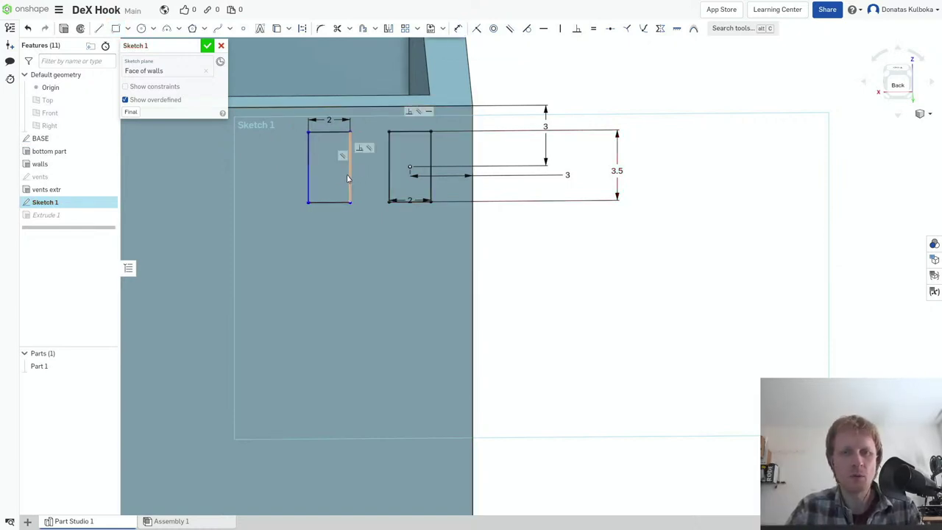
pyautogui.press('d')
# - Dimension the gap between the new rectangle and the first slot as 5
pyautogui.click(350, 181)
pyautogui.click(388, 168)
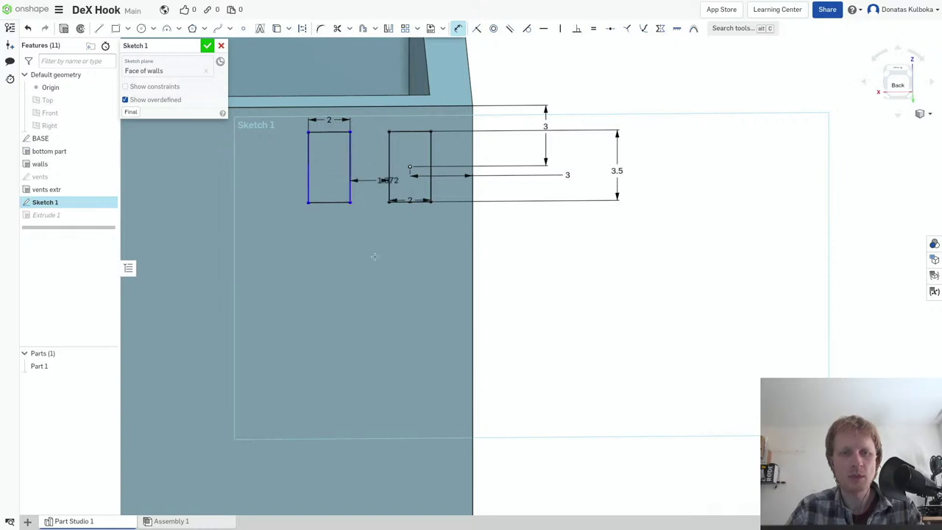
pyautogui.click(372, 268)
pyautogui.write('5')
pyautogui.press('Return')
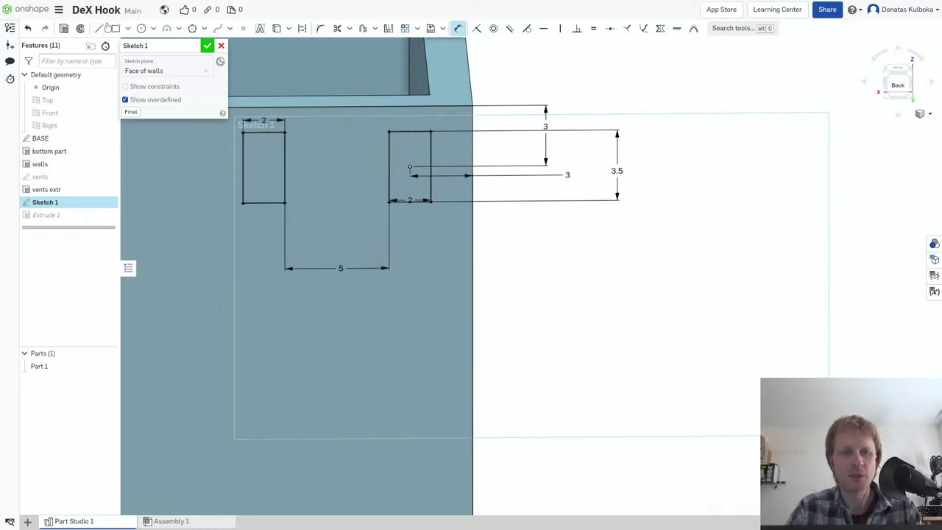
# - Accept the sketch, show Sketch 1, and bring up the Extrude 1 actions
pyautogui.click(207, 47)
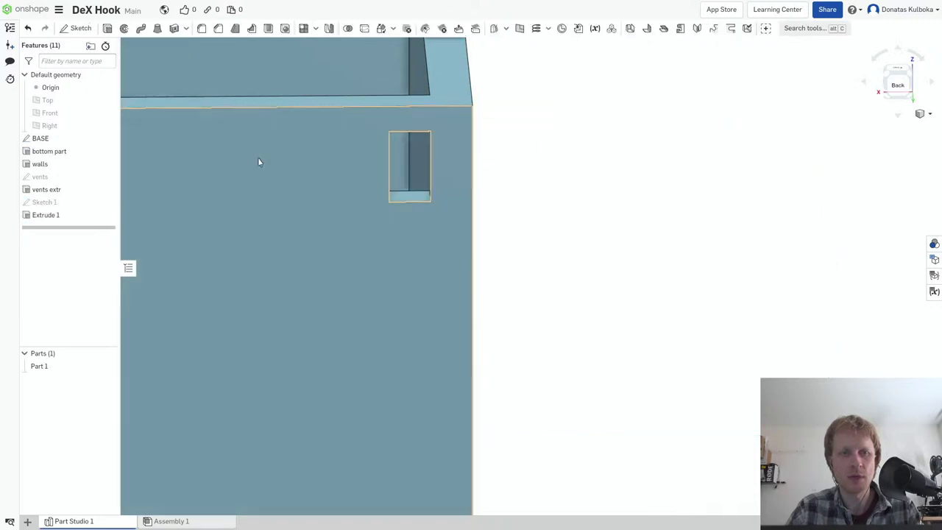
pyautogui.click(108, 201)
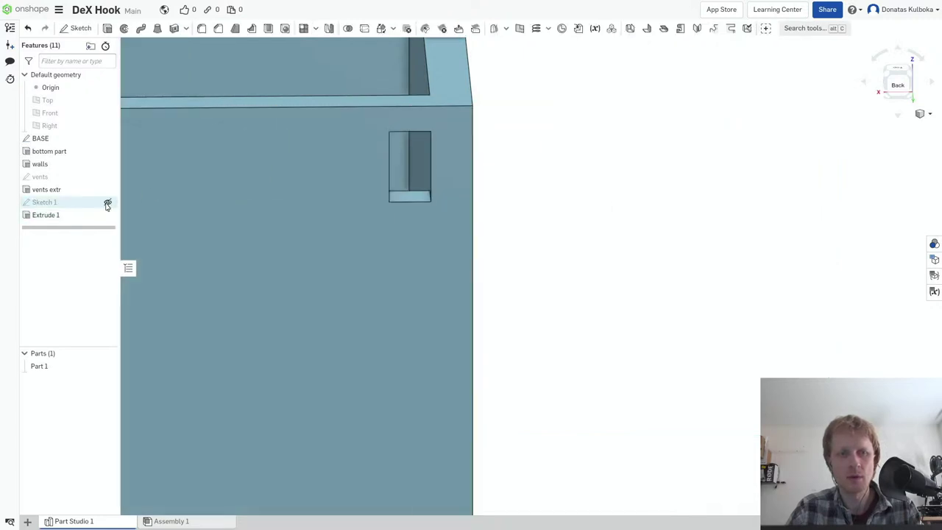
pyautogui.rightClick(84, 217)
# - Add the left rectangle to Extrude 1 so the cut removes both slots
pyautogui.click(98, 236)
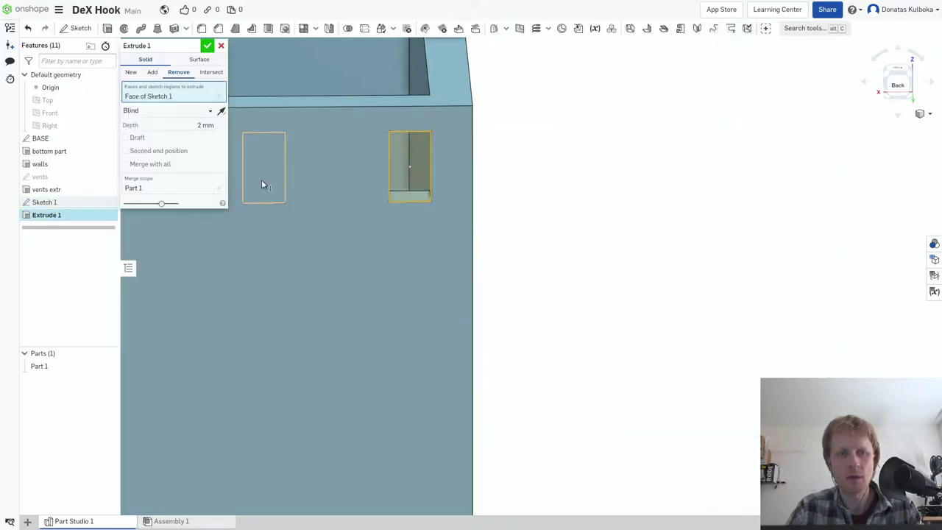
pyautogui.click(261, 180)
pyautogui.click(207, 46)
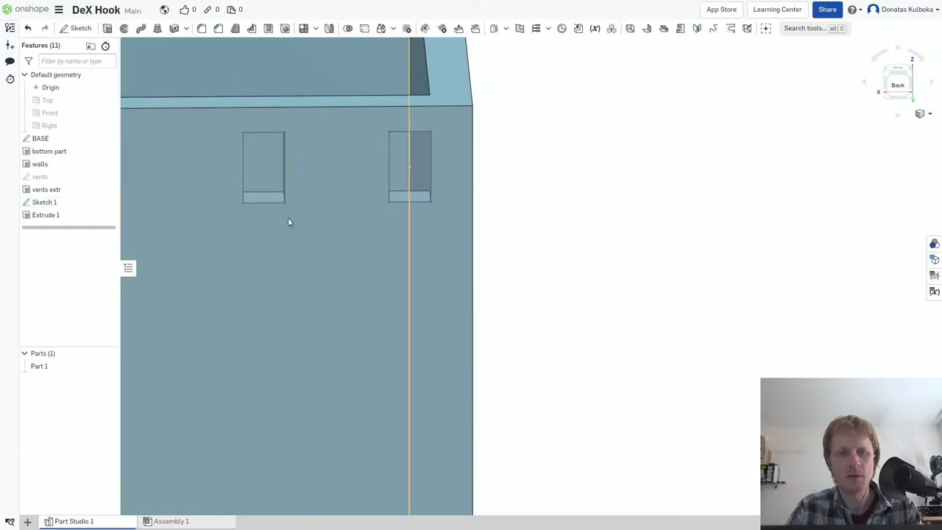
# - Pan and zoom to inspect both slots in the back wall
pyautogui.scroll(-3, 290, 221)
pyautogui.scroll(-2, 279, 187)
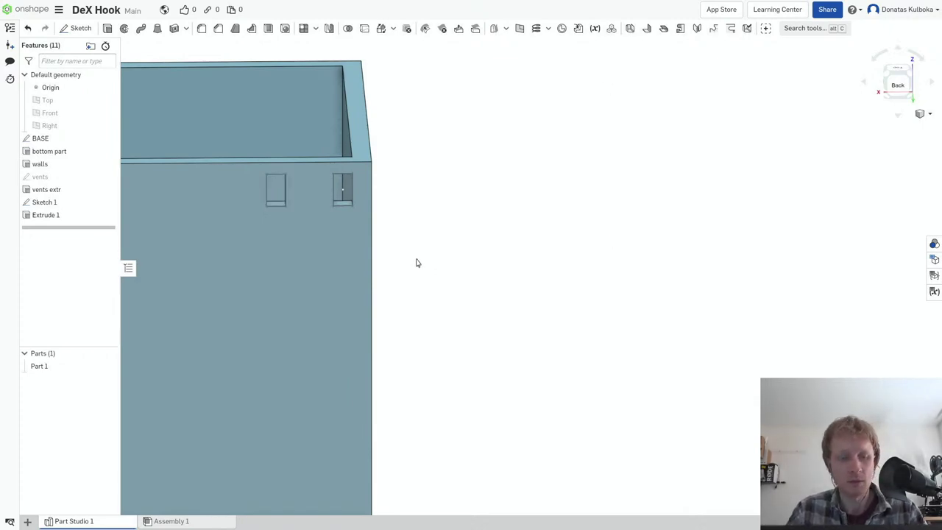
pyautogui.moveTo(416, 263); pyautogui.dragTo(666, 250, button='middle')
pyautogui.scroll(-3, 528, 254)
pyautogui.scroll(-1, 502, 263)
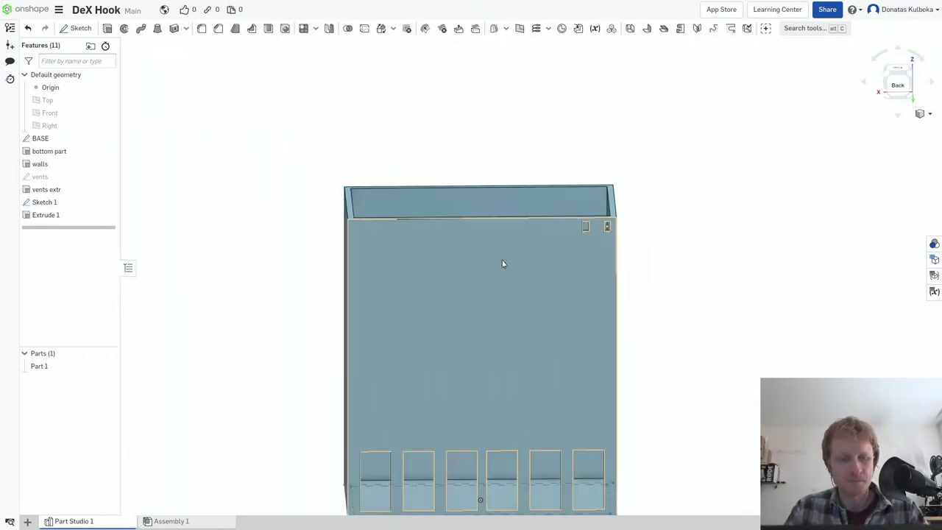
pyautogui.press('super')
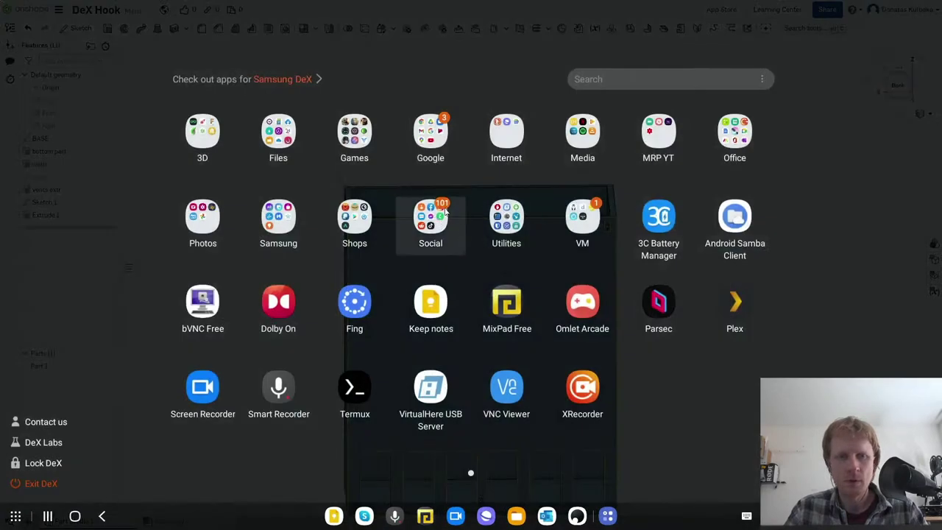
pyautogui.click(494, 275)
pyautogui.scroll(3, 471, 254)
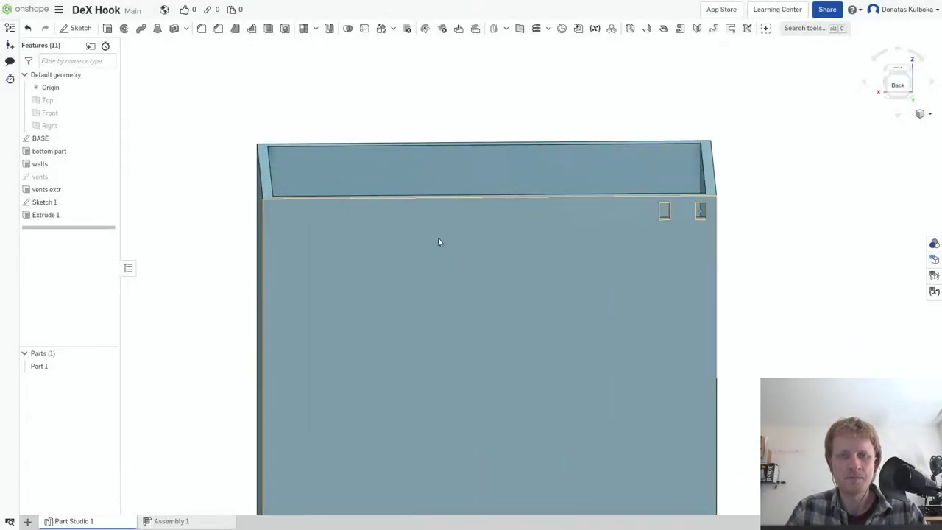
pyautogui.scroll(2, 390, 220)
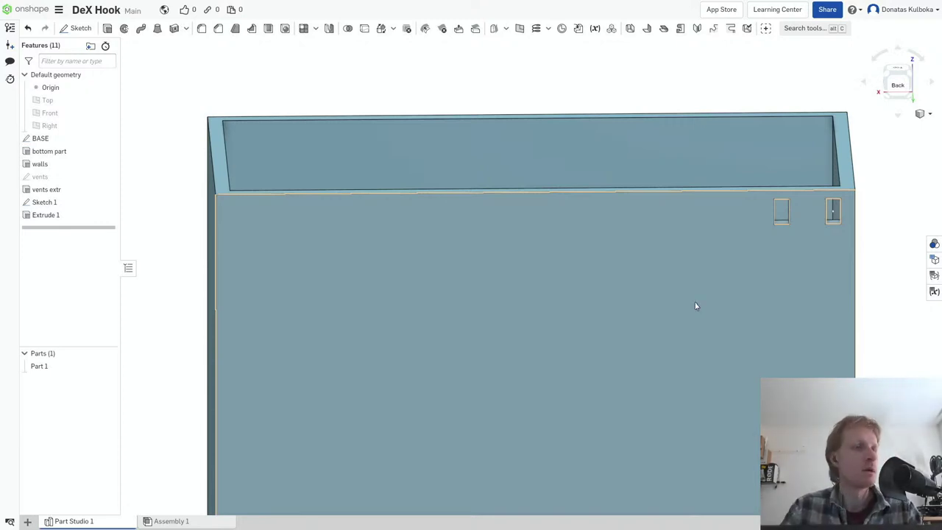
# - Reopen Sketch 1 and centre the slot rectangles in view
pyautogui.rightClick(63, 204)
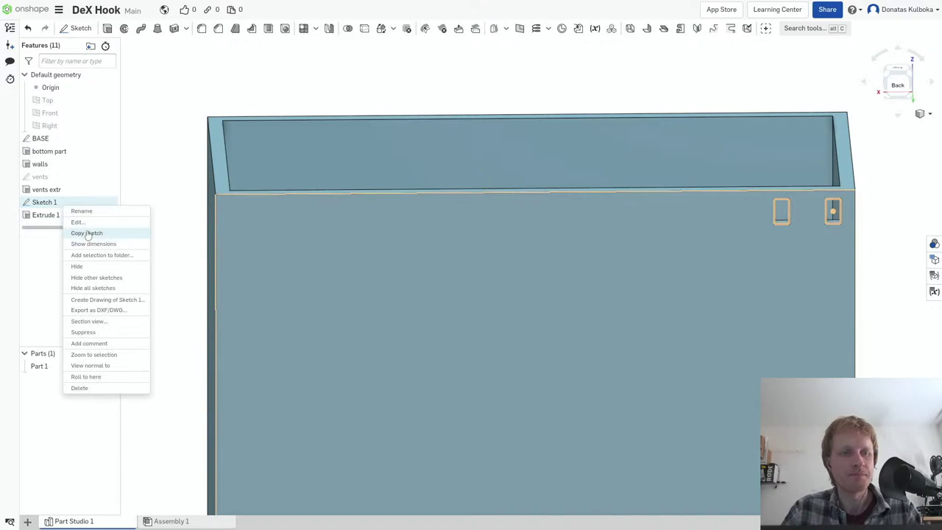
pyautogui.click(86, 223)
pyautogui.scroll(3, 782, 286)
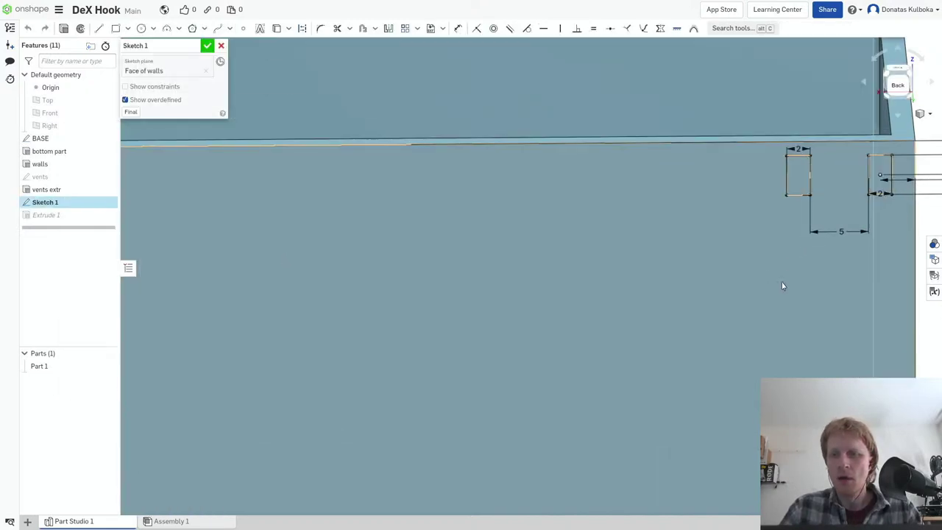
pyautogui.moveTo(804, 289); pyautogui.dragTo(563, 288, button='middle')
pyautogui.scroll(3, 581, 258)
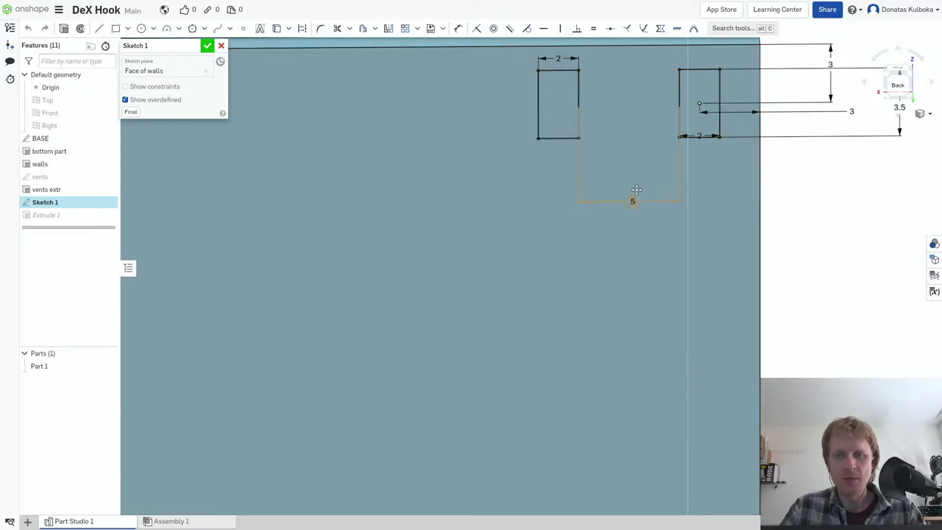
# - Move the 5 spacing dimension up and dimension the left rectangle's width as 2
pyautogui.click(623, 136)
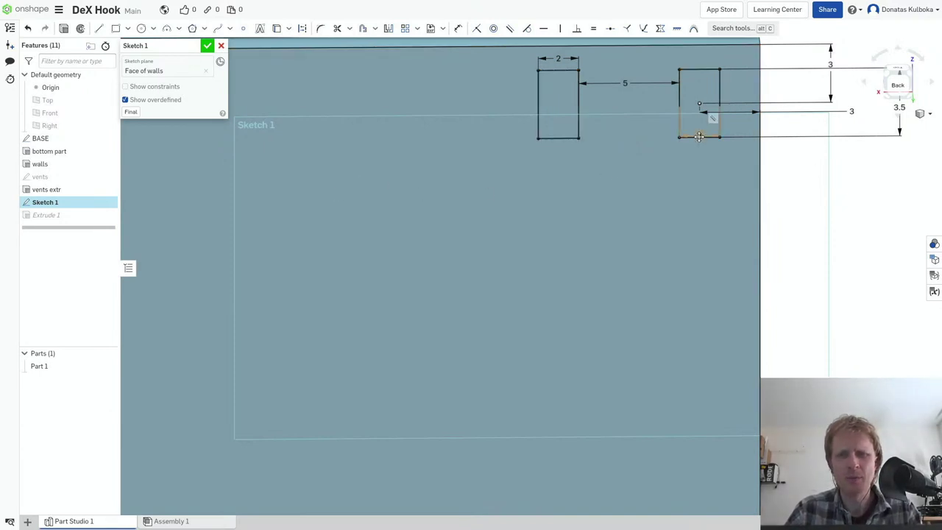
pyautogui.click(647, 109)
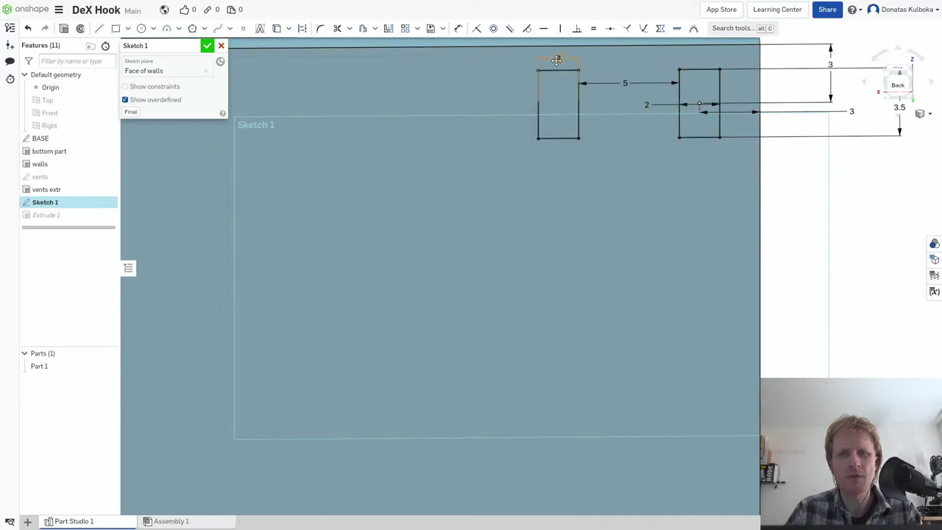
pyautogui.click(602, 106)
pyautogui.press('g')
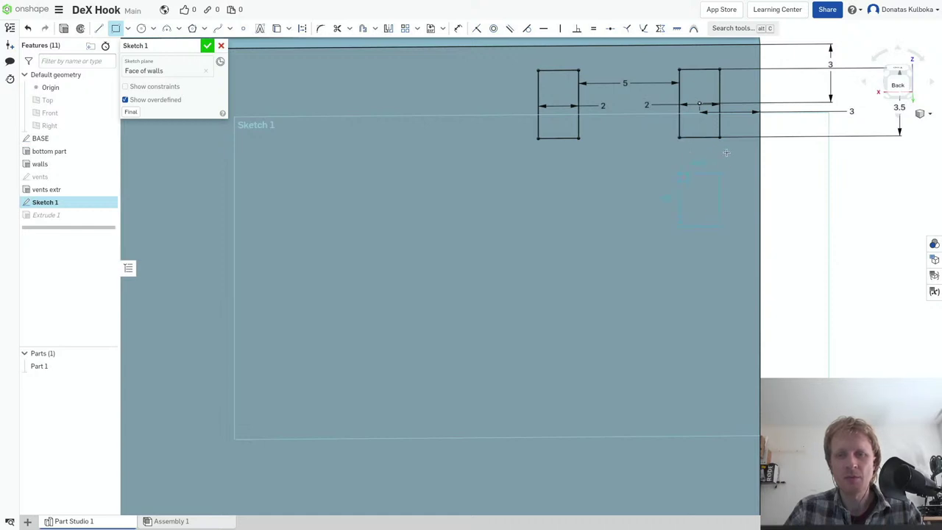
# - Draw a 2 by 3.5 rectangle below the right slot
pyautogui.click(717, 232)
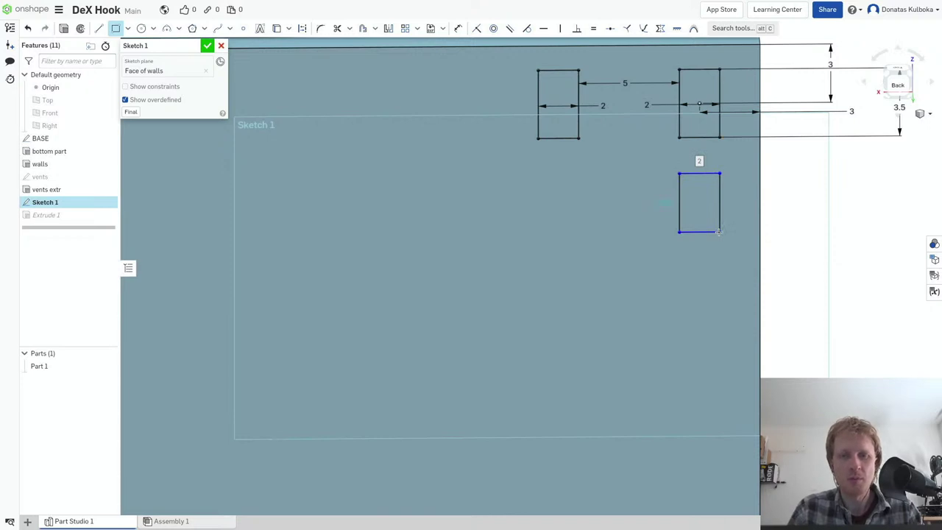
pyautogui.write('2')
pyautogui.press('Tab')
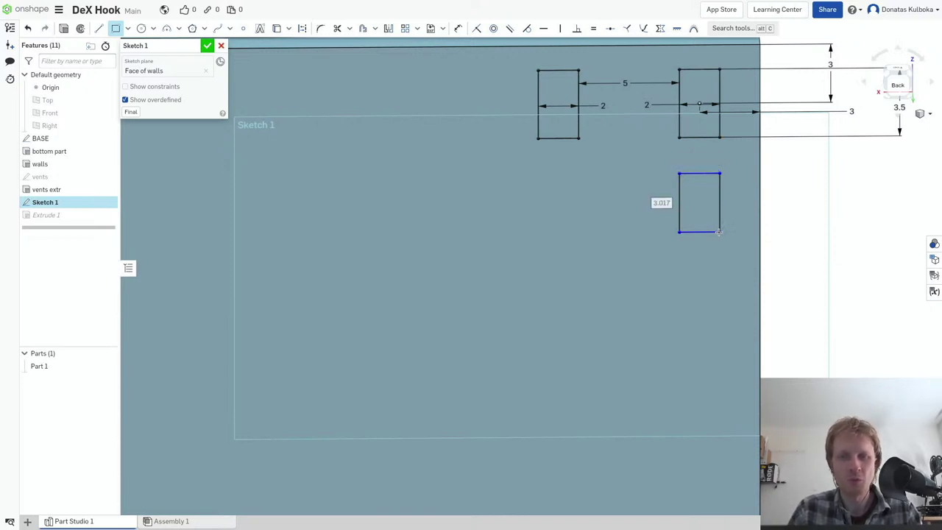
pyautogui.write('3.5')
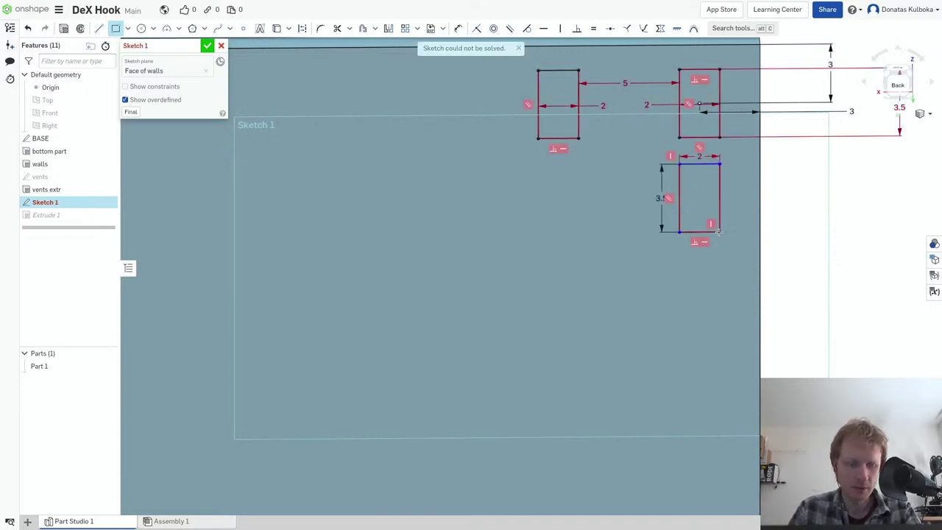
pyautogui.write('d')
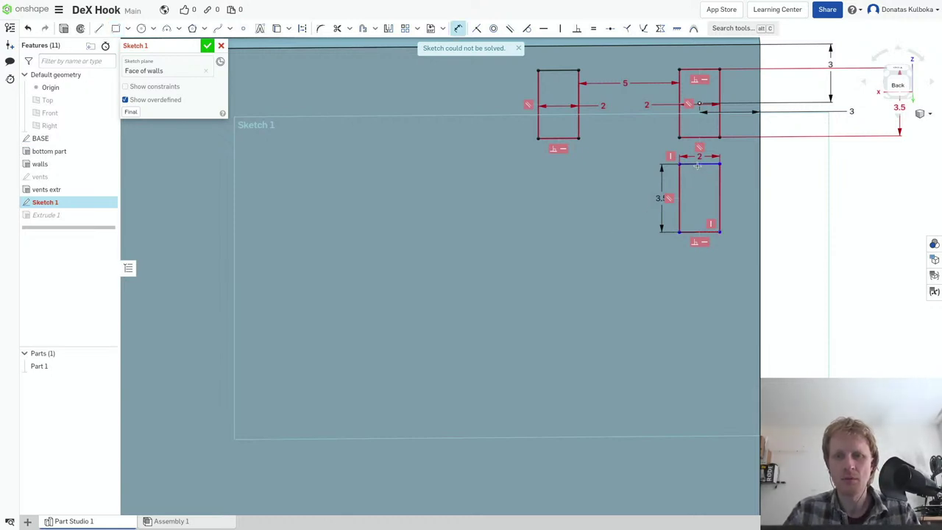
pyautogui.hotkey('ctrl', 'z')
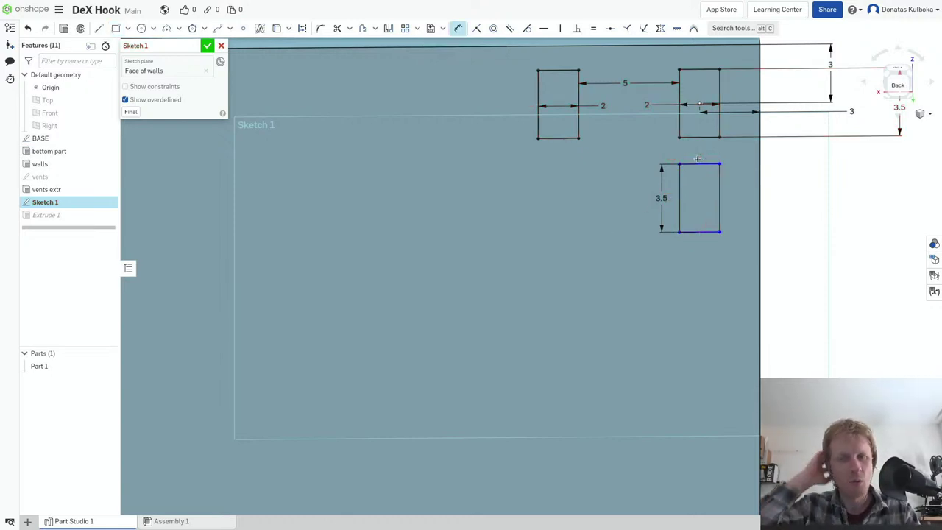
pyautogui.press('Escape')
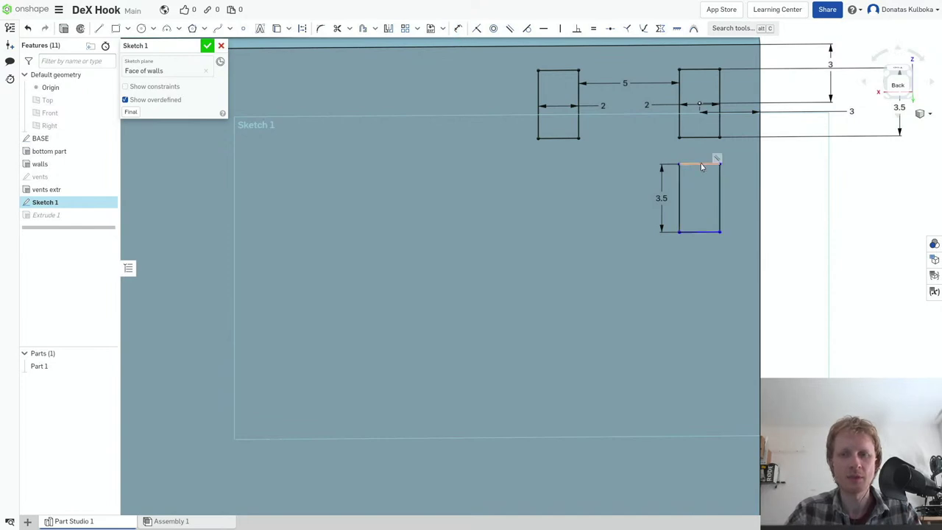
# - Set the vertical gap between the right slot and the new rectangle to 5
pyautogui.click(704, 138)
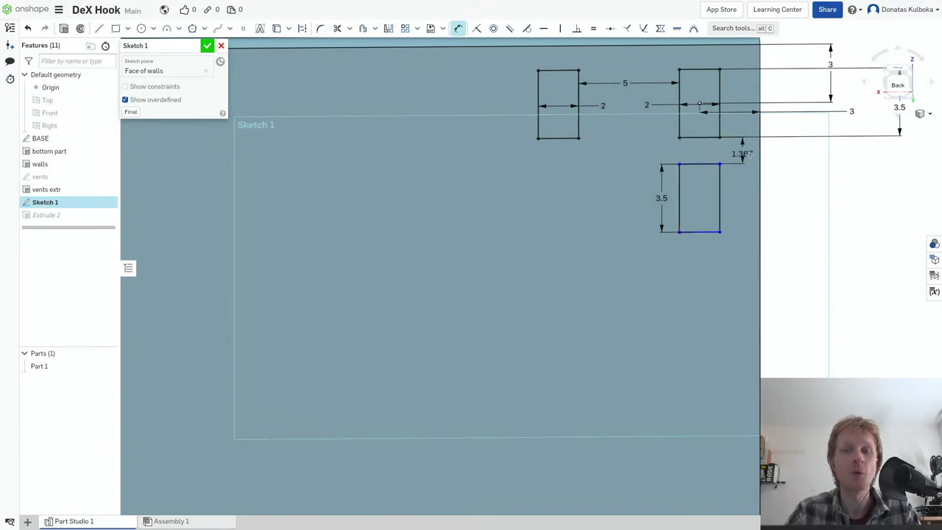
pyautogui.click(780, 153)
pyautogui.write('5')
pyautogui.press('Return')
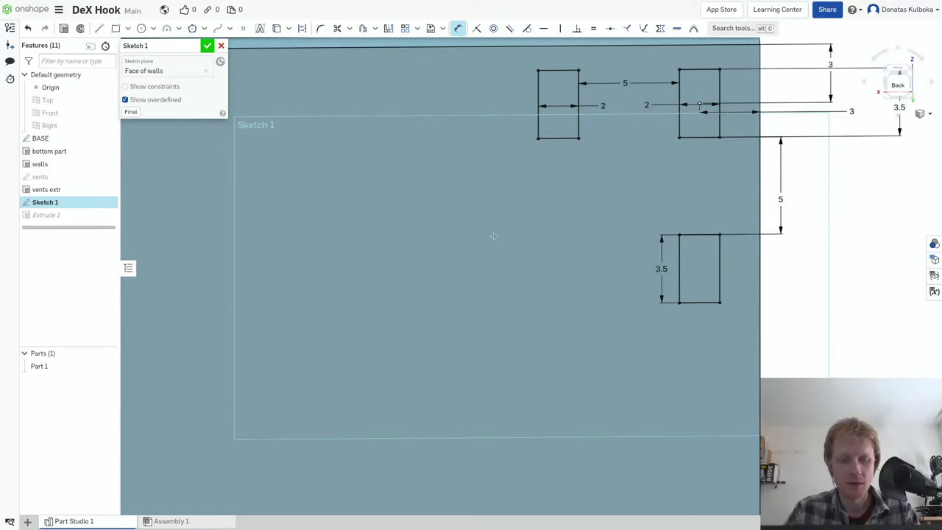
pyautogui.press('g')
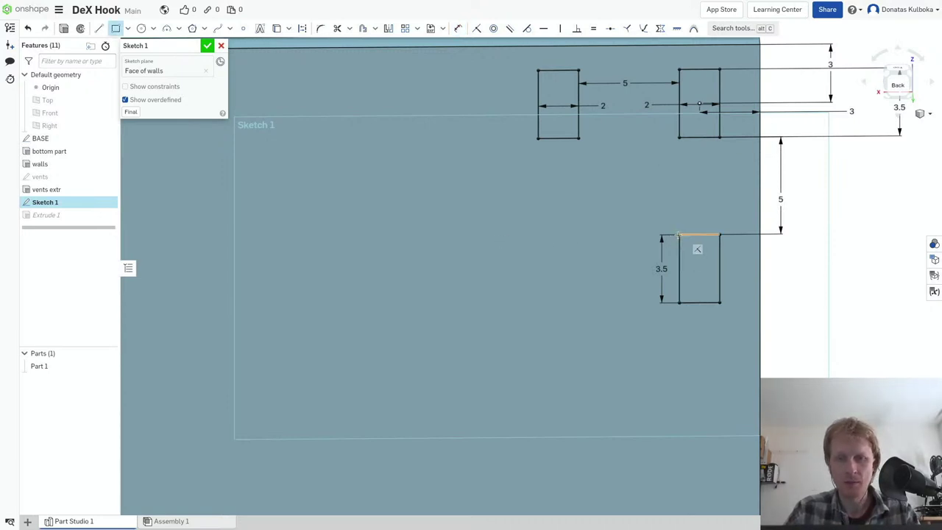
# - Draw a 2 by 3.5 rectangle to the left of the lower slot
pyautogui.click(546, 299)
pyautogui.write('2')
pyautogui.press('Tab')
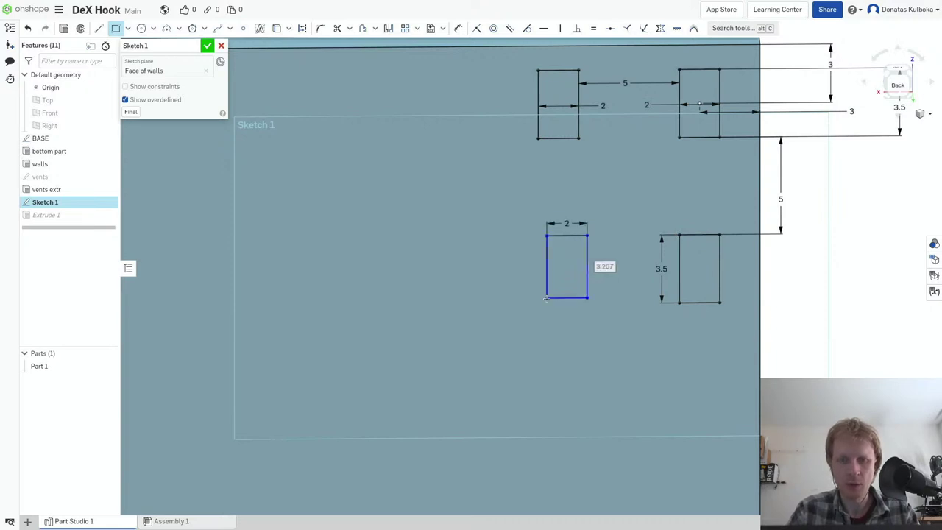
pyautogui.write('3.5')
pyautogui.press('Return')
pyautogui.press('d')
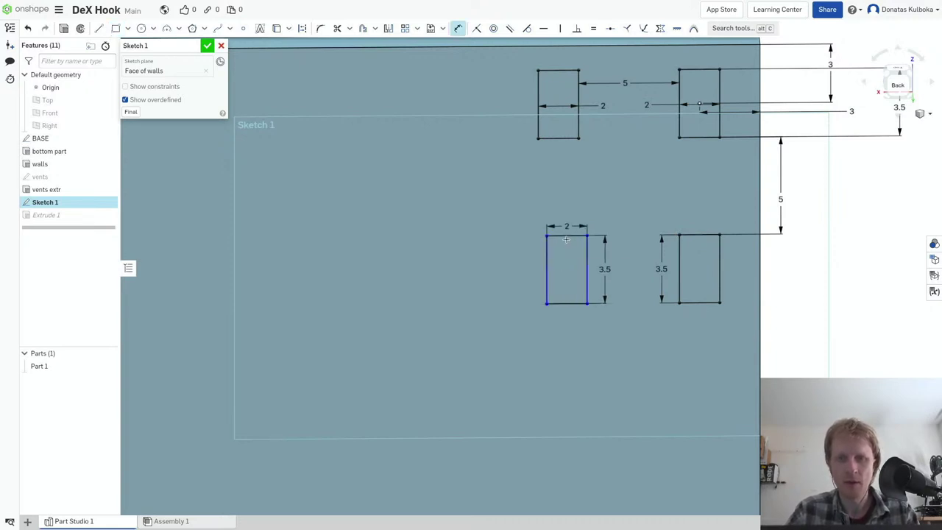
pyautogui.press('Escape')
# - Dimension the horizontal spacing between the two lower rectangles as 5
pyautogui.click(566, 230)
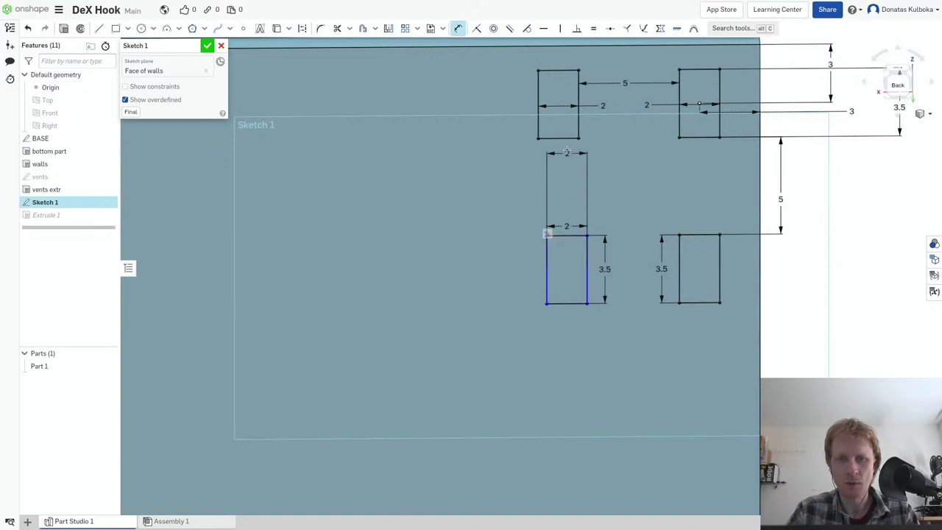
pyautogui.click(560, 138)
pyautogui.click(503, 167)
pyautogui.press('Escape')
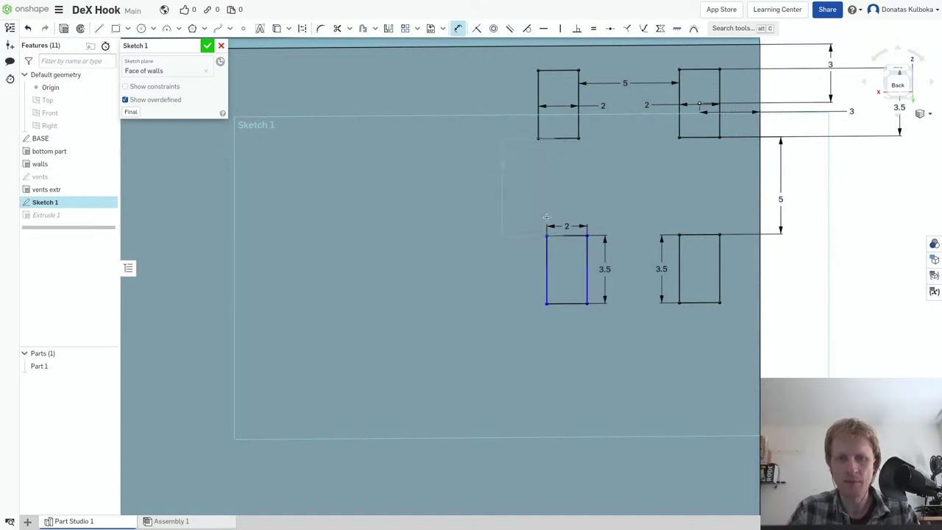
pyautogui.click(586, 266)
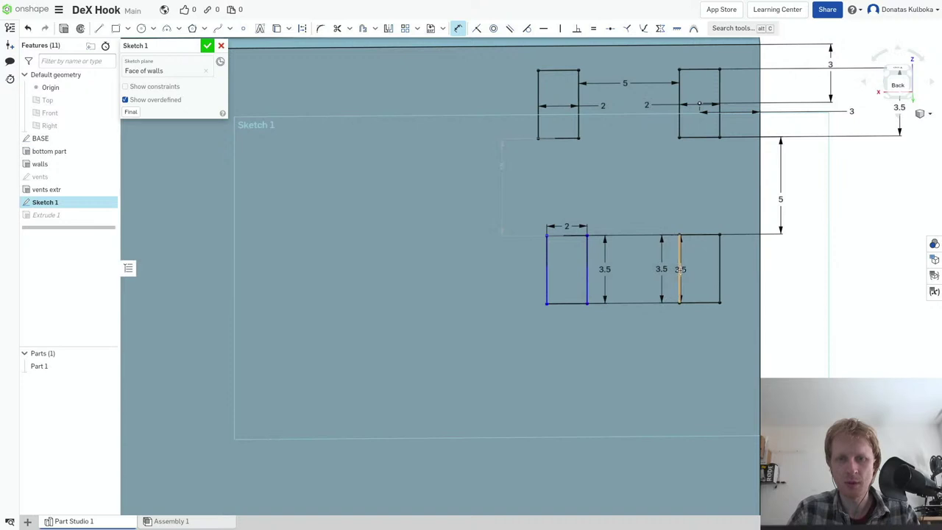
pyautogui.click(679, 268)
pyautogui.click(650, 205)
pyautogui.write('5')
pyautogui.press('Return')
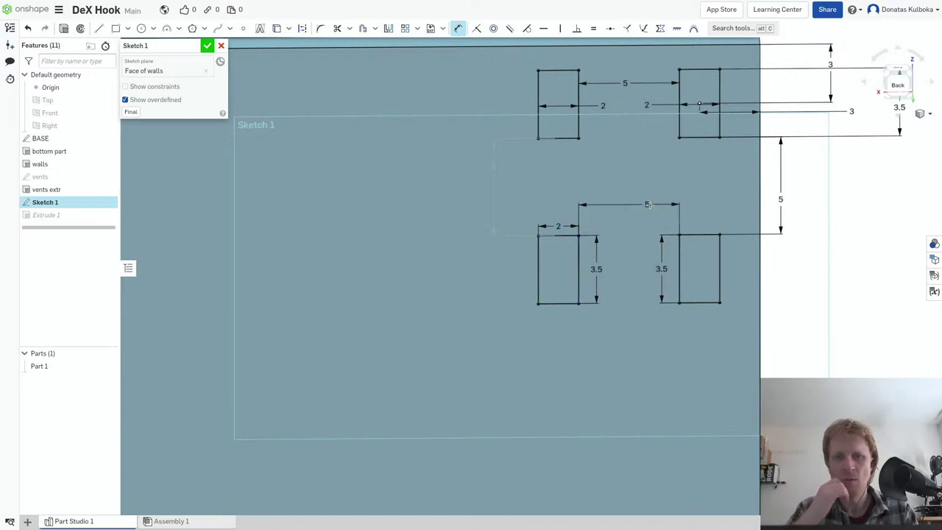
# - Move the 5 dimension below the lower slots and finish Sketch 1
pyautogui.press('Escape')
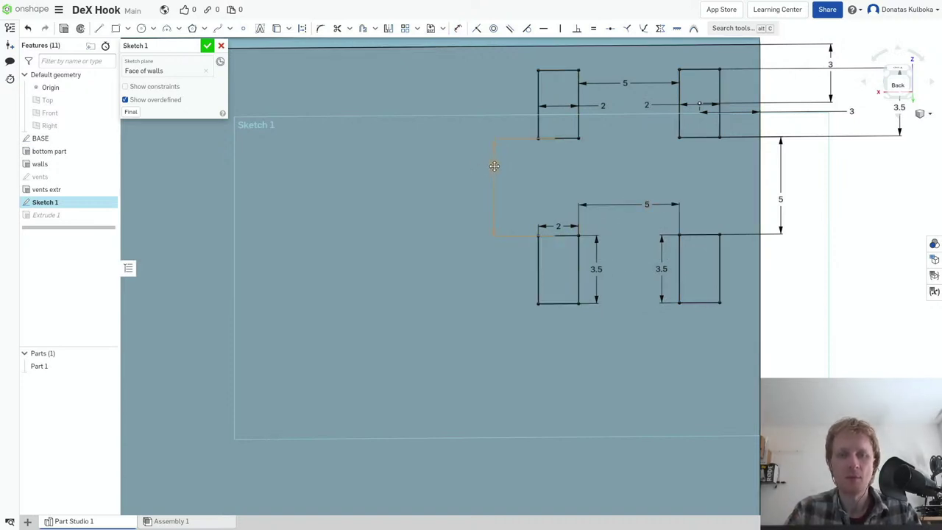
pyautogui.hotkey('ctrl', 'a')
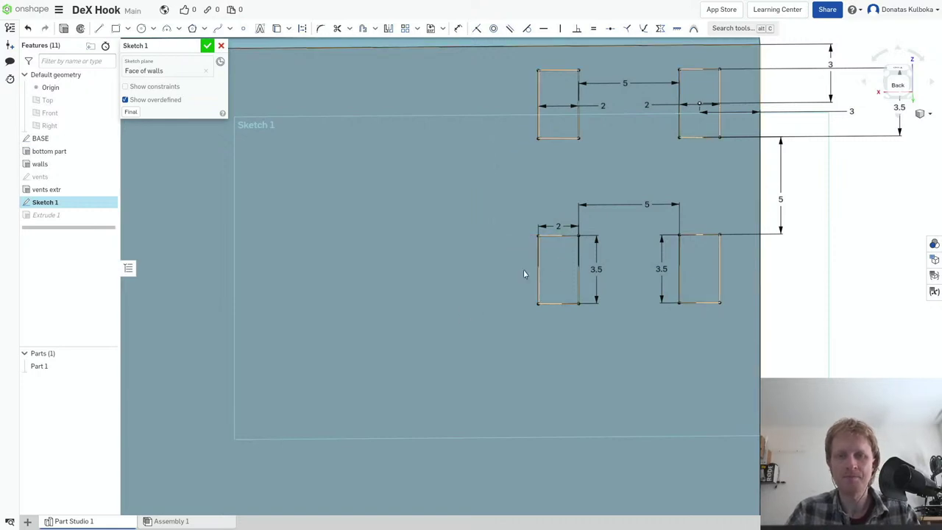
pyautogui.press('Escape')
pyautogui.moveTo(644, 218); pyautogui.dragTo(641, 343)
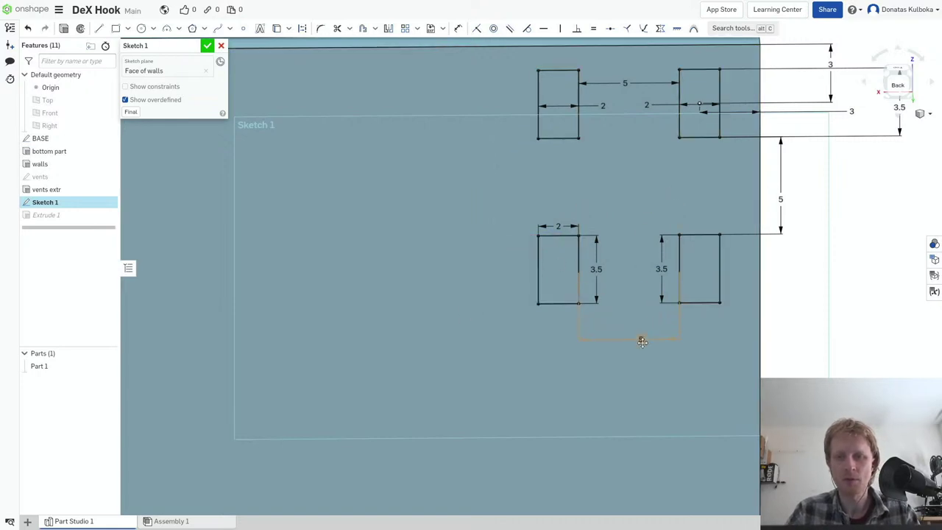
pyautogui.click(208, 47)
# - Add the two lower slot rectangles to the Extrude 1 cut
pyautogui.rightClick(67, 216)
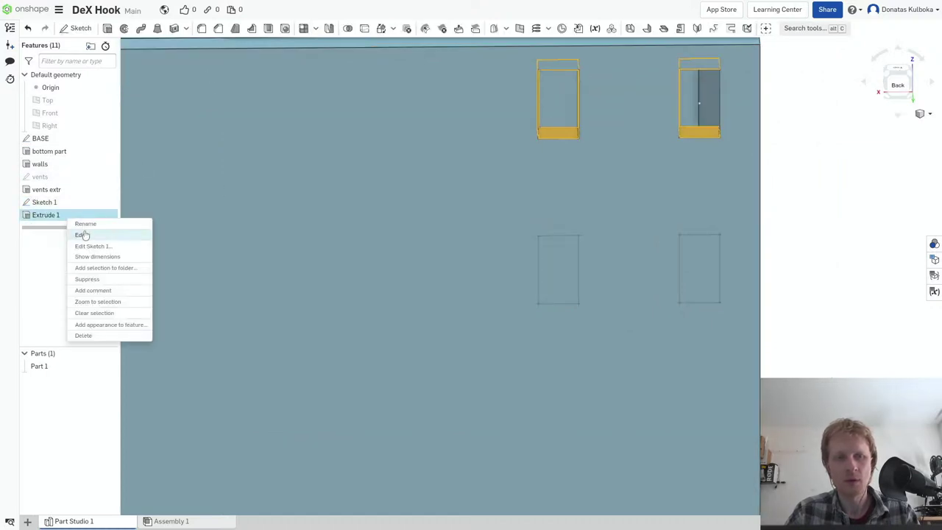
pyautogui.click(83, 235)
pyautogui.click(703, 274)
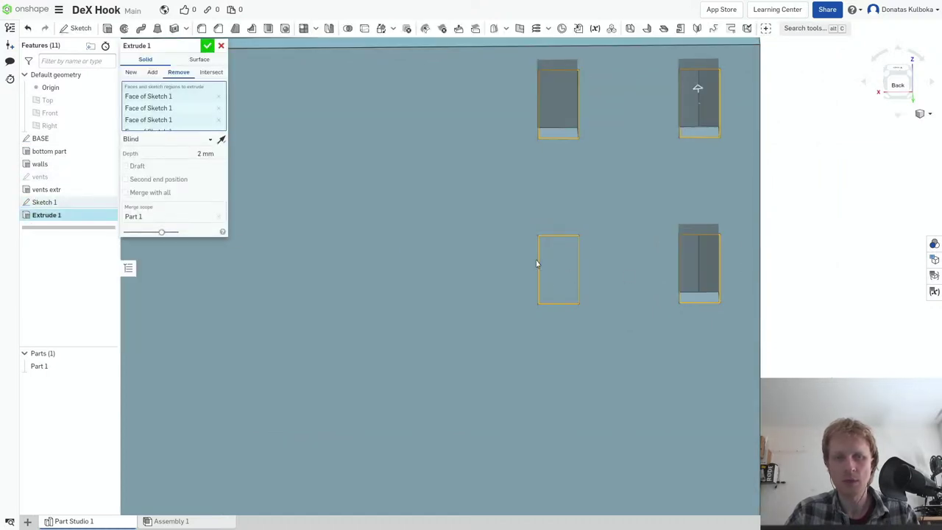
pyautogui.click(539, 264)
pyautogui.click(206, 48)
# - Zoom and pan to view the whole box with its four slots
pyautogui.scroll(-2, 364, 162)
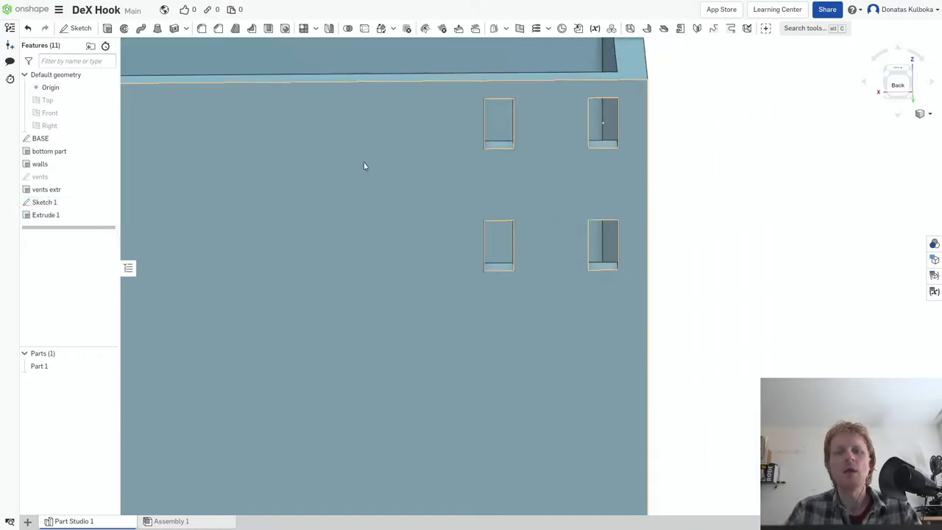
pyautogui.scroll(-2, 363, 162)
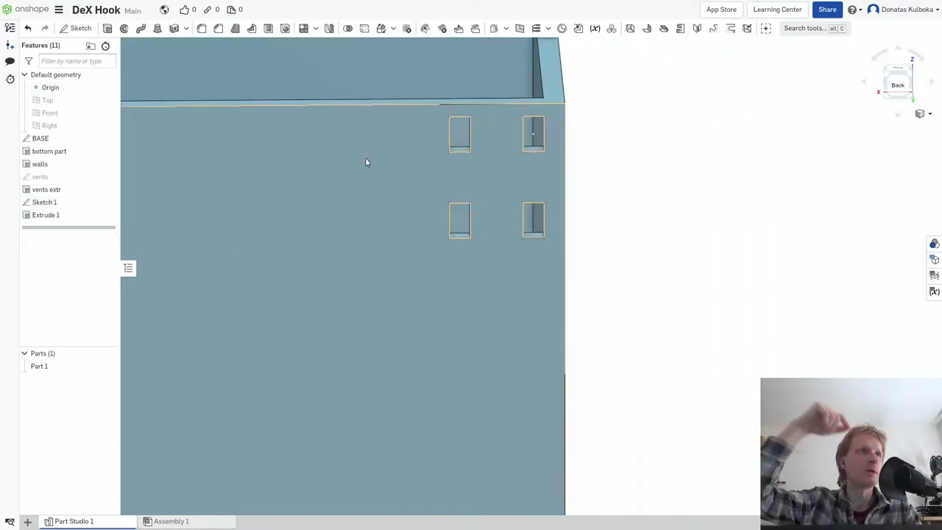
pyautogui.press('super+a')
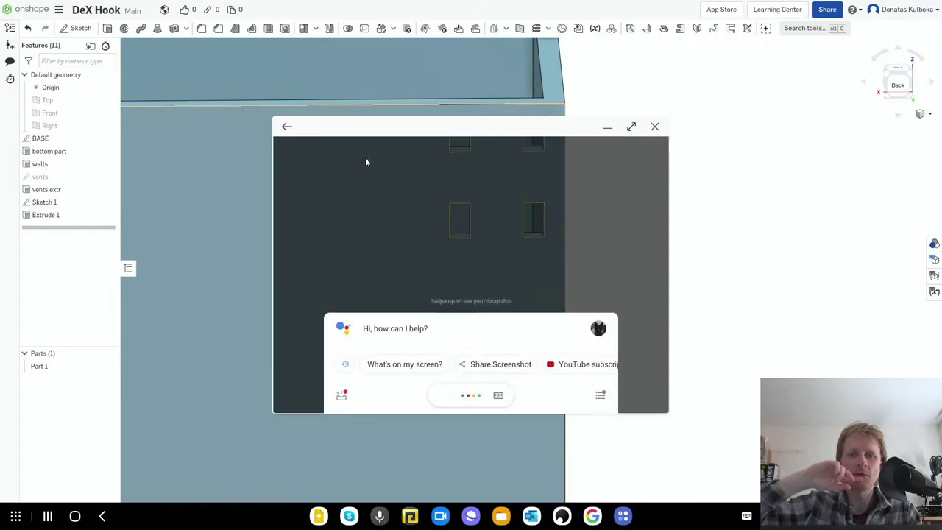
pyautogui.click(655, 127)
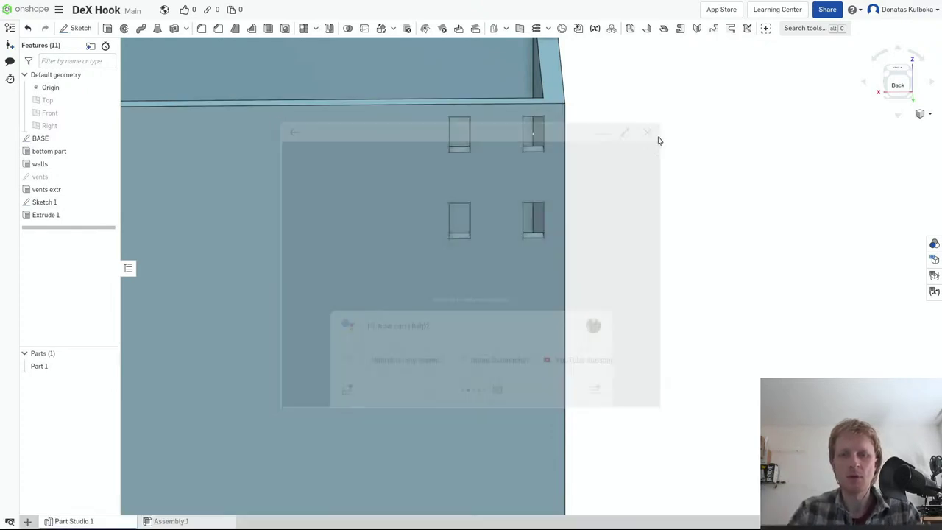
pyautogui.press('super+a')
pyautogui.click(655, 126)
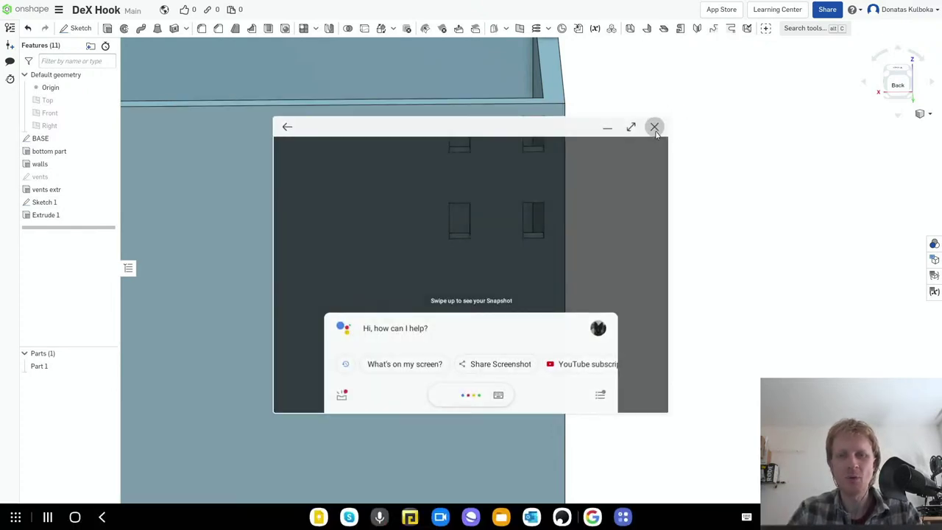
pyautogui.scroll(-5, 355, 204)
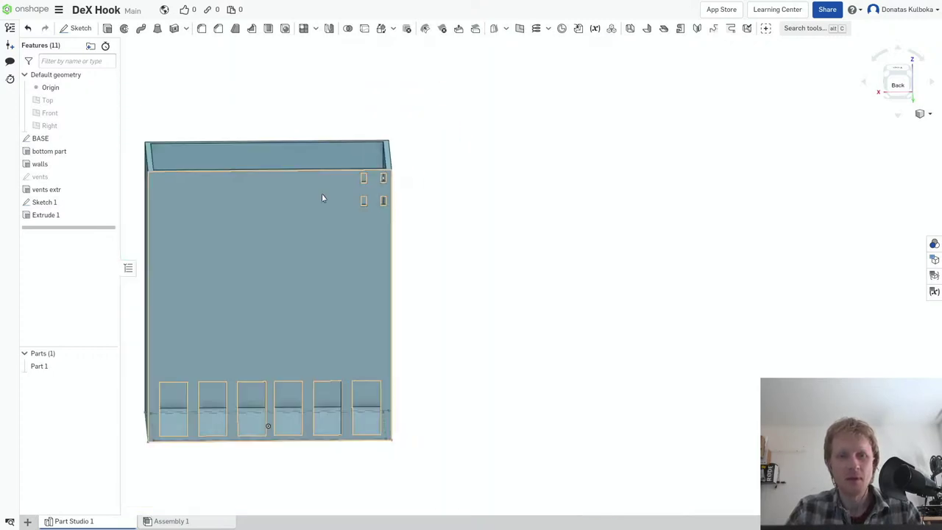
pyautogui.scroll(3, 324, 195)
pyautogui.scroll(1, 309, 196)
pyautogui.scroll(-2, 292, 197)
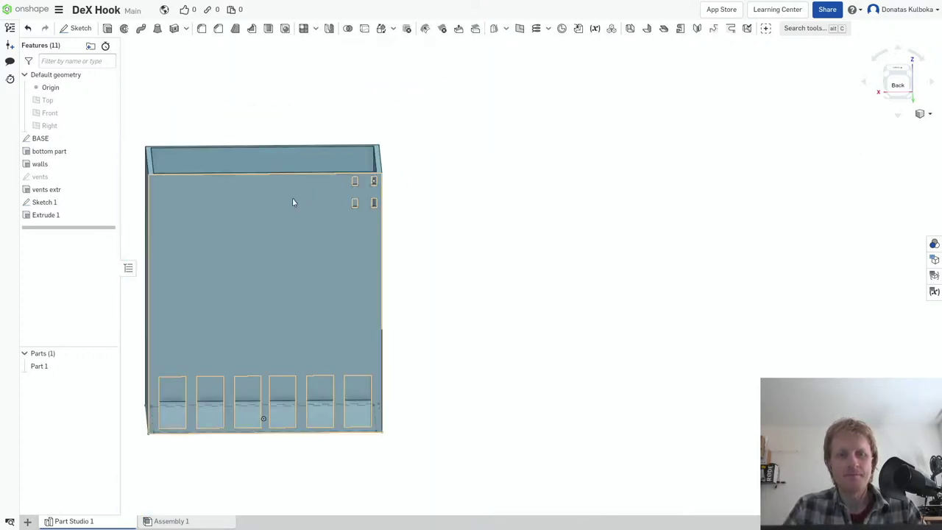
pyautogui.moveTo(316, 208); pyautogui.dragTo(481, 187, button='middle')
pyautogui.scroll(2, 484, 192)
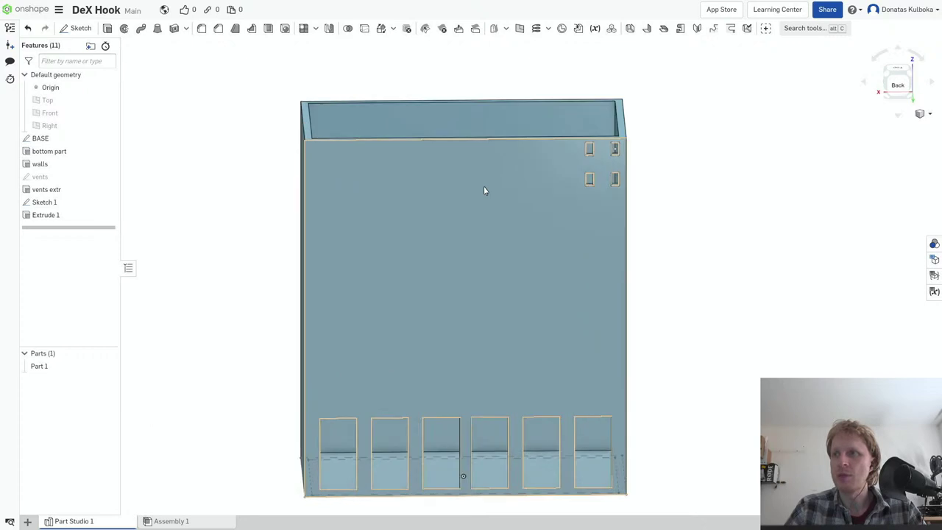
pyautogui.scroll(1, 456, 204)
pyautogui.scroll(2, 346, 139)
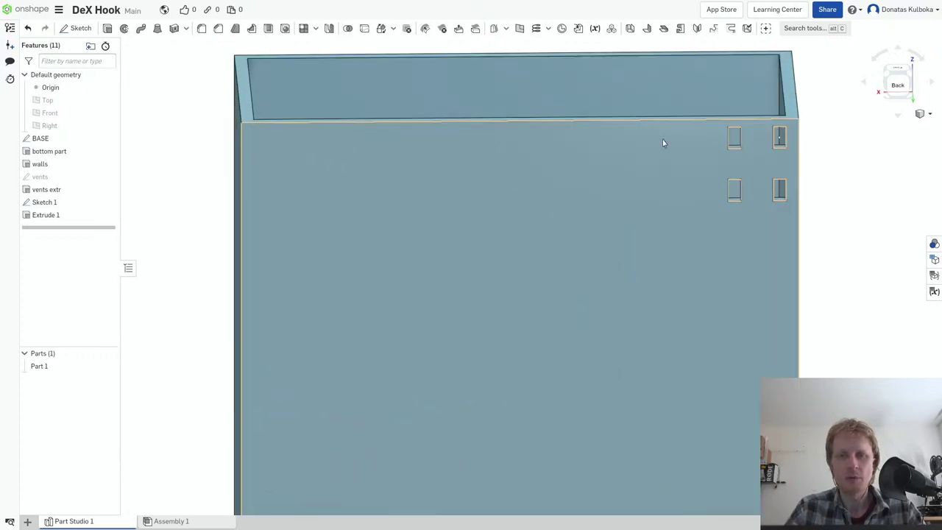
# - Reopen Sketch 1 and draw a 2 by 3.5 rectangle near the top-left corner
pyautogui.rightClick(50, 209)
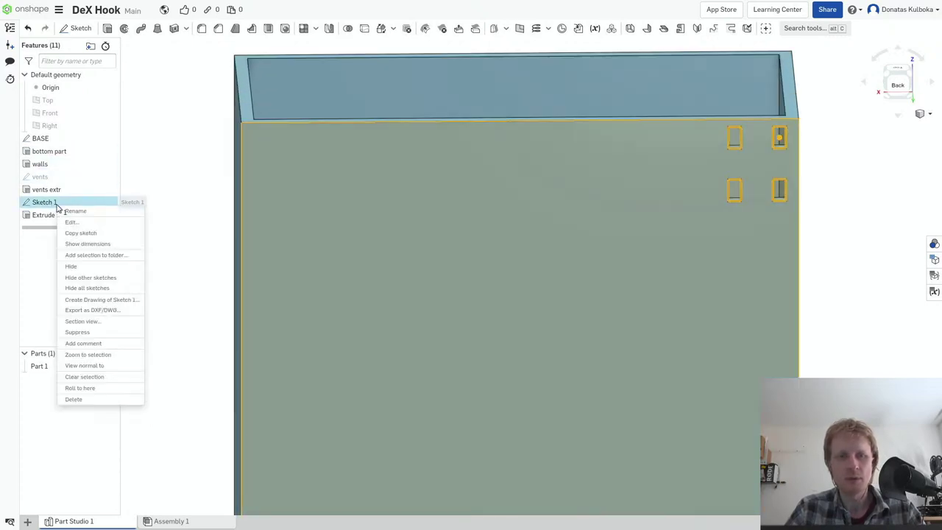
pyautogui.click(93, 223)
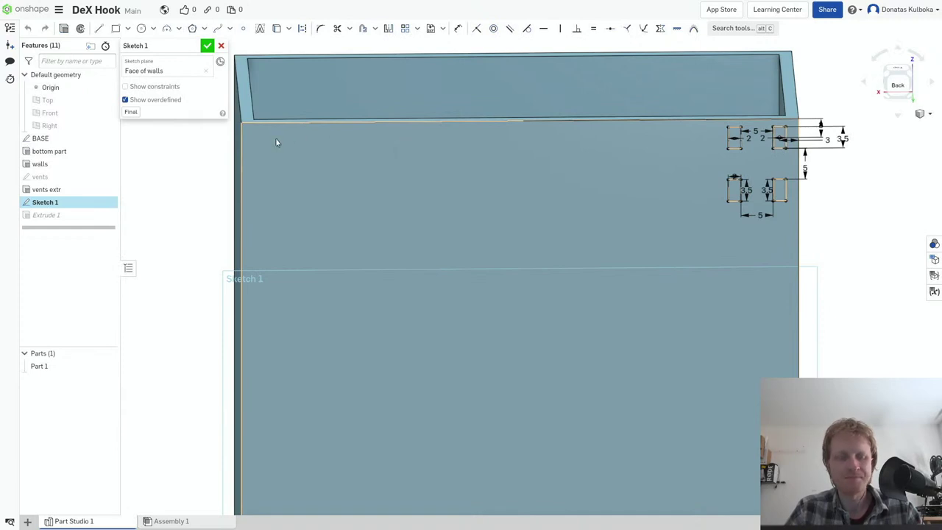
pyautogui.press('g')
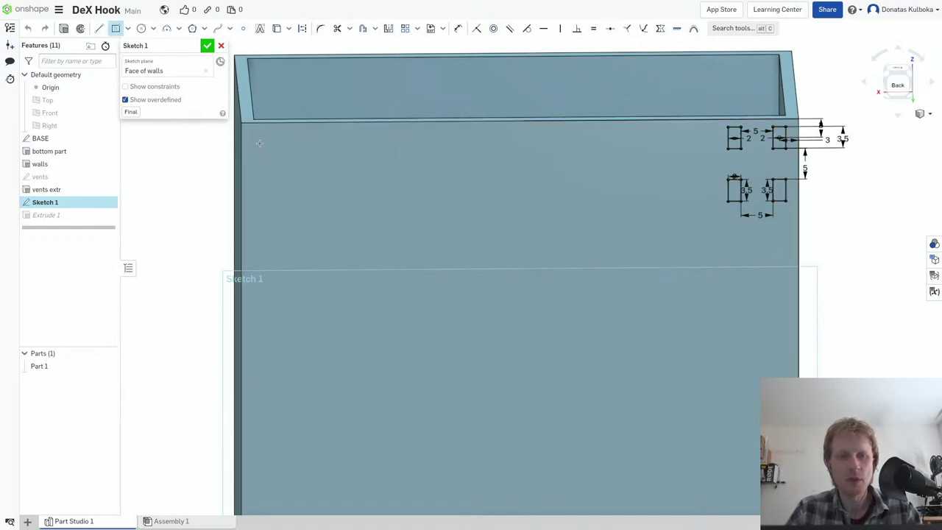
pyautogui.click(248, 129)
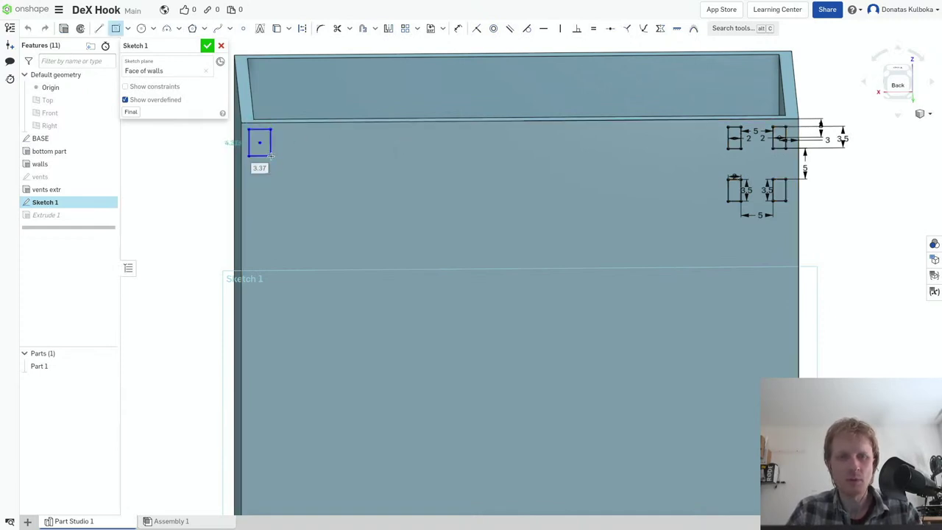
pyautogui.write('2')
pyautogui.press('Tab')
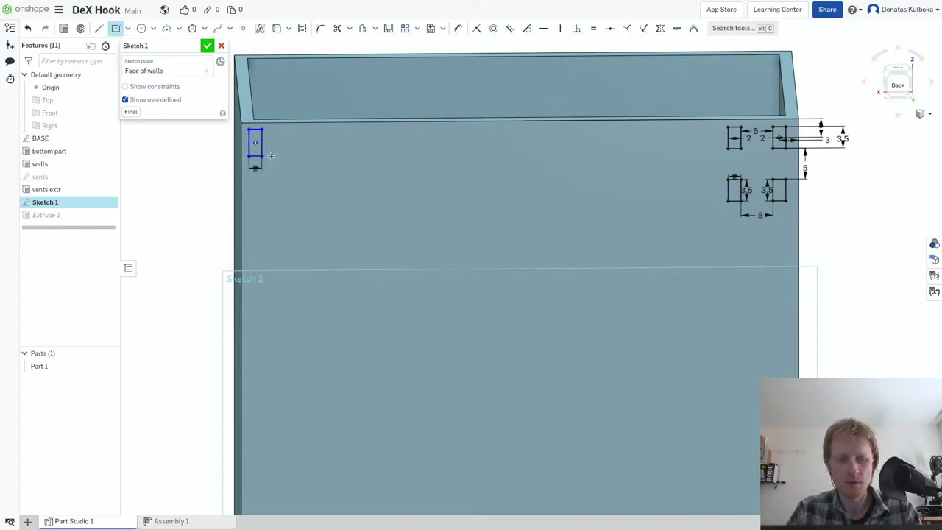
pyautogui.write('3.5')
pyautogui.press('Return')
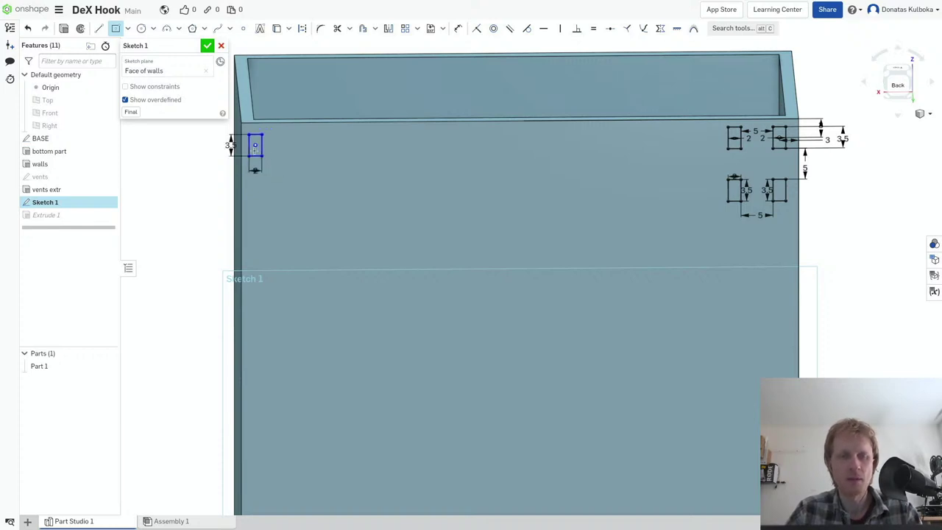
# - Dimension the slot 3 from the wall's left edge
pyautogui.scroll(2, 254, 145)
pyautogui.press('u')
pyautogui.click(233, 143)
pyautogui.click(244, 143)
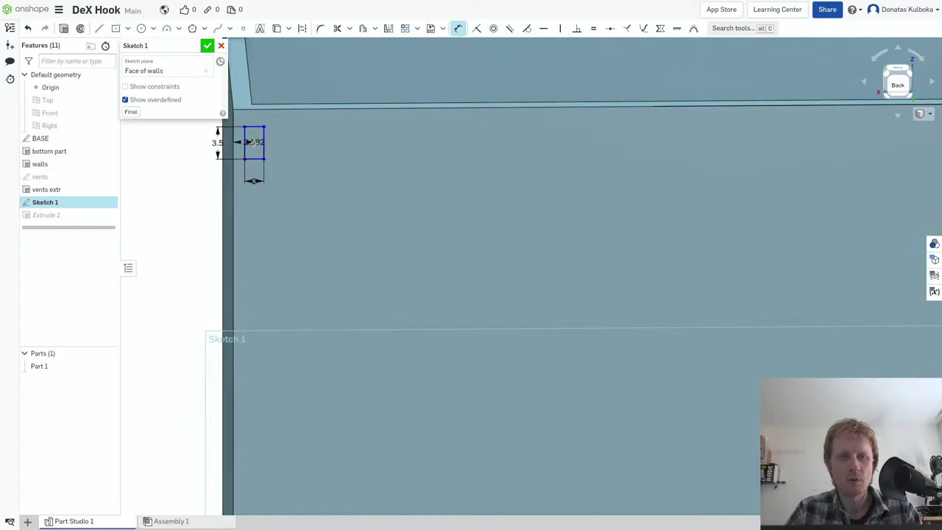
pyautogui.click(177, 193)
pyautogui.write('3')
pyautogui.press('Return')
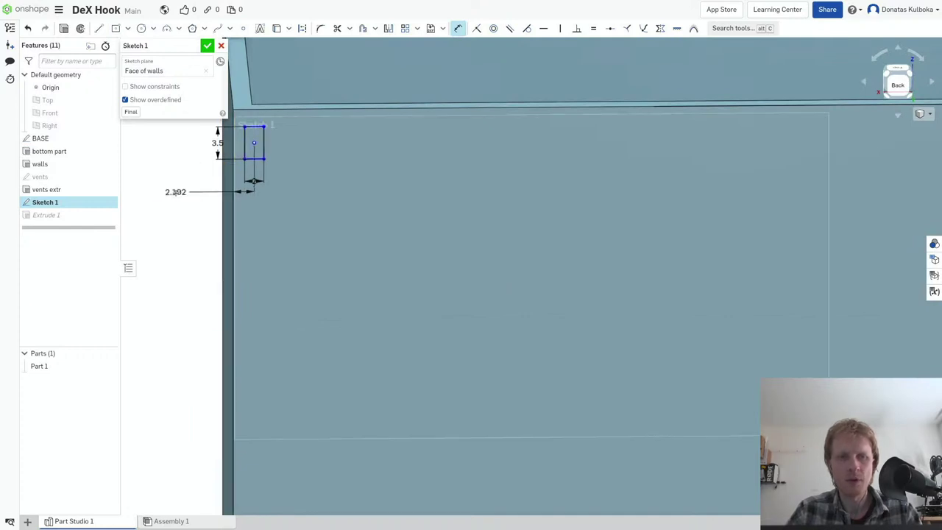
# - Dimension the slot from the wall's top edge, correcting the distance from 3.5 to 3
pyautogui.click(265, 125)
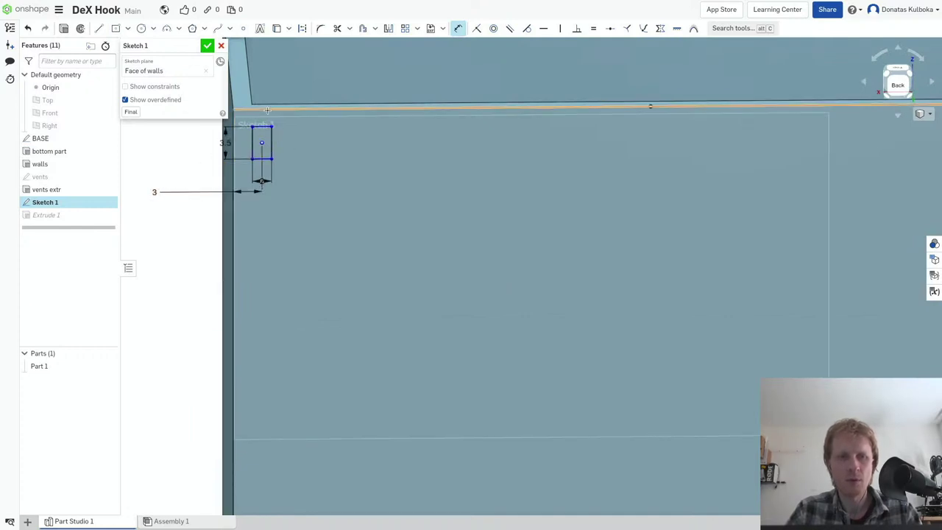
pyautogui.click(295, 109)
pyautogui.click(324, 139)
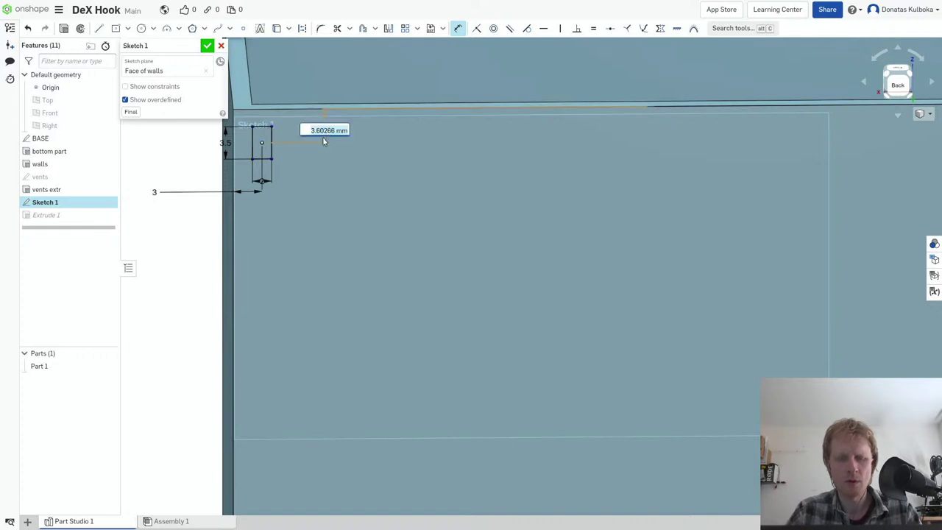
pyautogui.write('3.5')
pyautogui.press('Return')
pyautogui.scroll(-3, 420, 174)
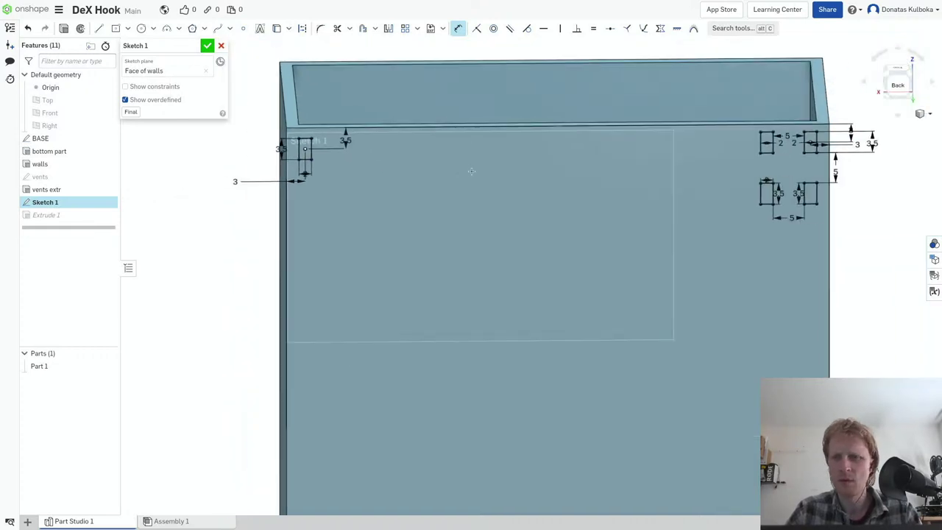
pyautogui.scroll(2, 680, 131)
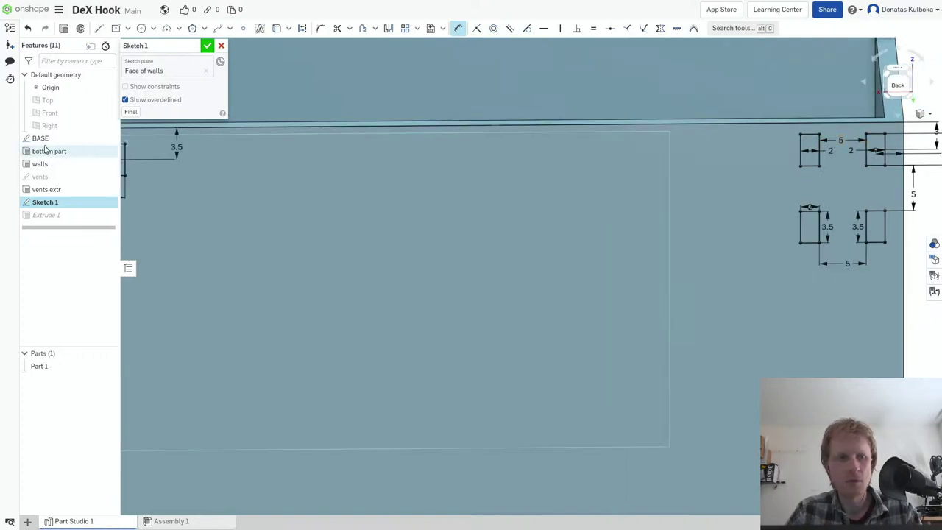
pyautogui.doubleClick(165, 151)
pyautogui.write('3')
pyautogui.press('Return')
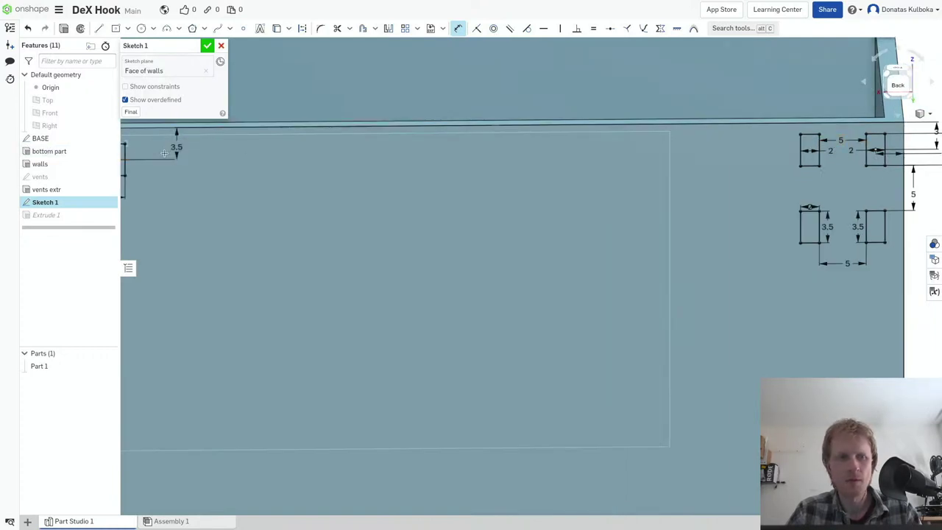
# - Close the sketch and rebuild Extrude 1 to cut the new top-left slot
pyautogui.click(207, 46)
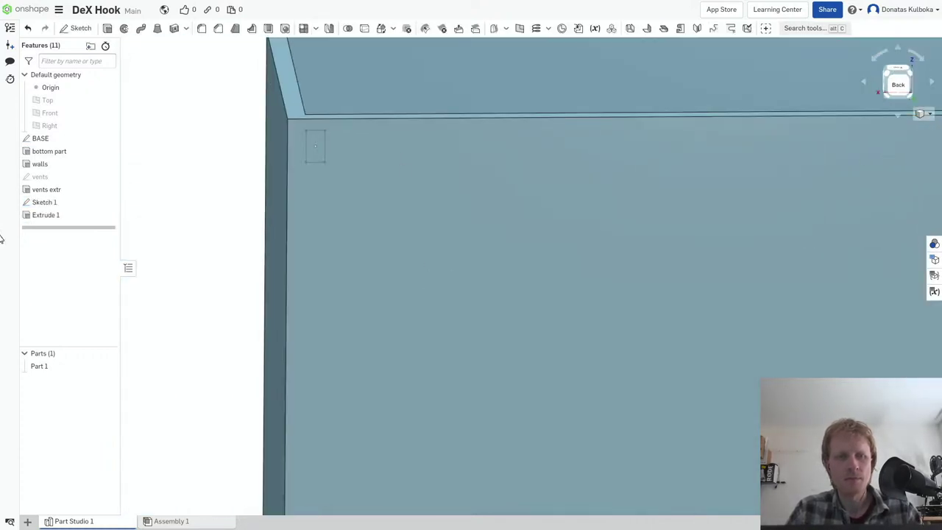
pyautogui.rightClick(63, 216)
pyautogui.click(86, 236)
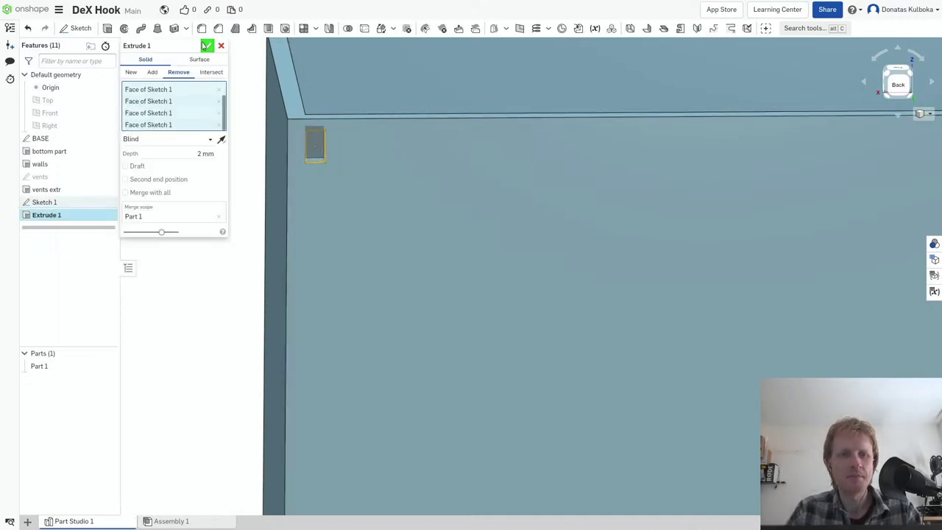
pyautogui.click(206, 46)
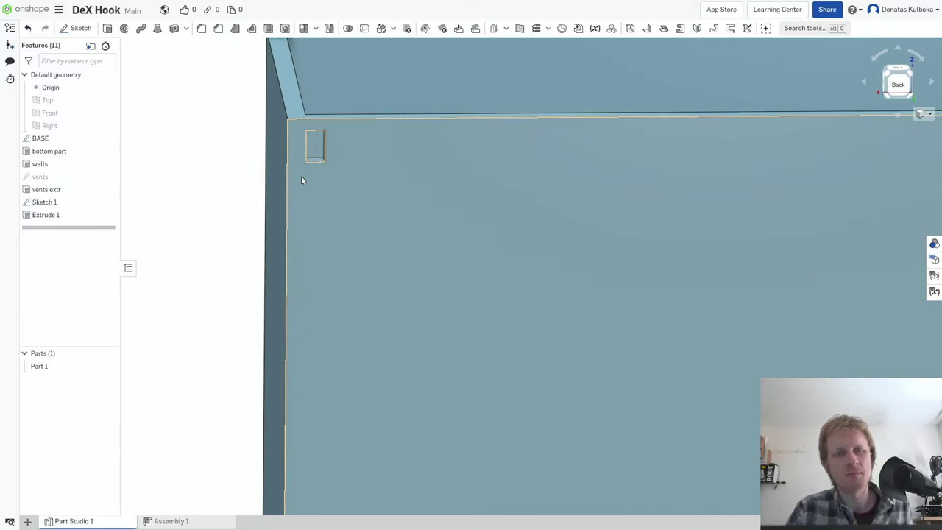
# - Reopen Sketch 1 for editing to add more slots
pyautogui.rightClick(86, 208)
pyautogui.click(92, 222)
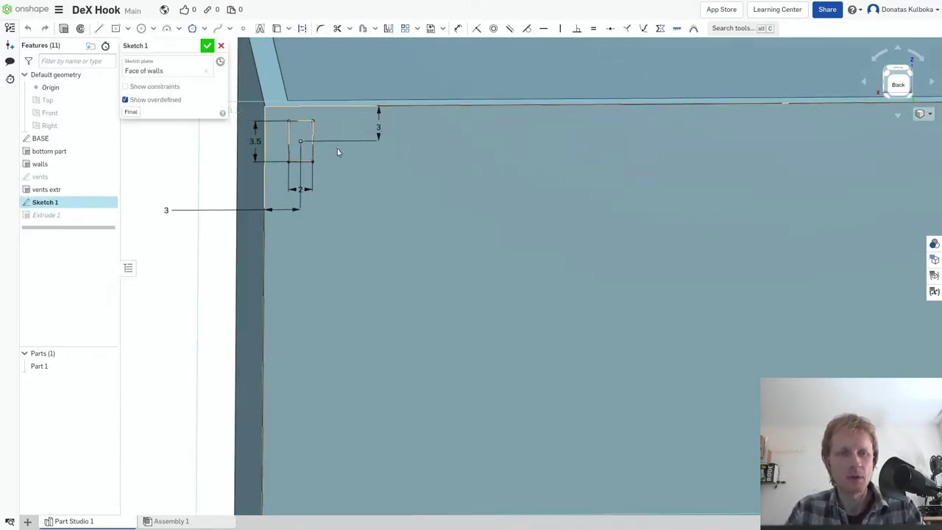
pyautogui.press('g')
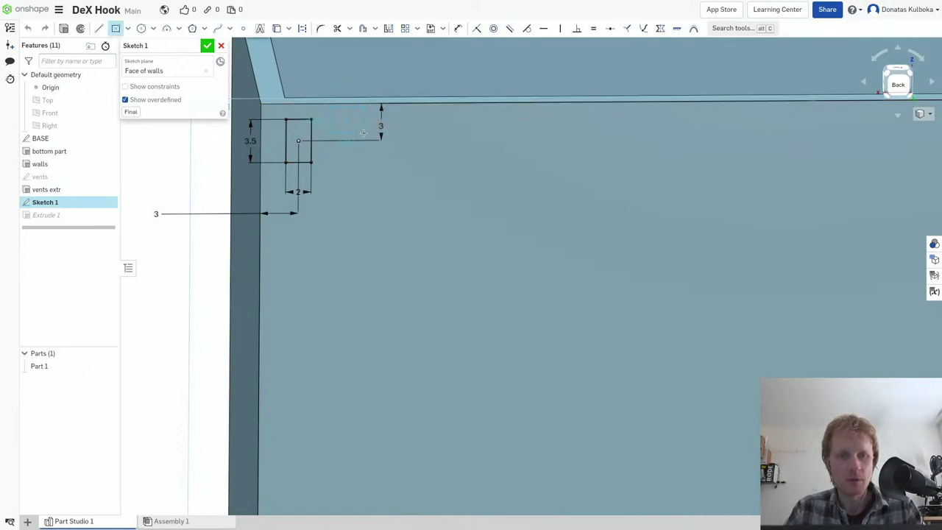
pyautogui.click(210, 46)
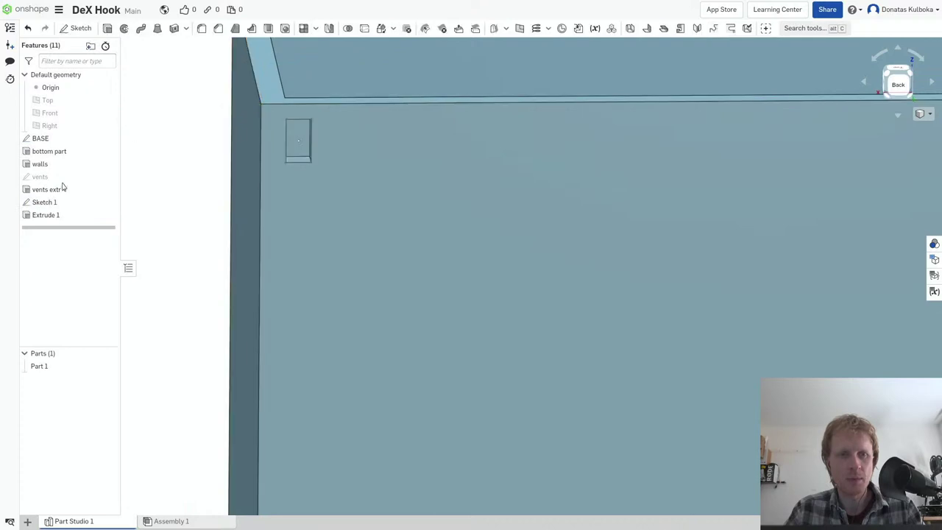
pyautogui.rightClick(46, 205)
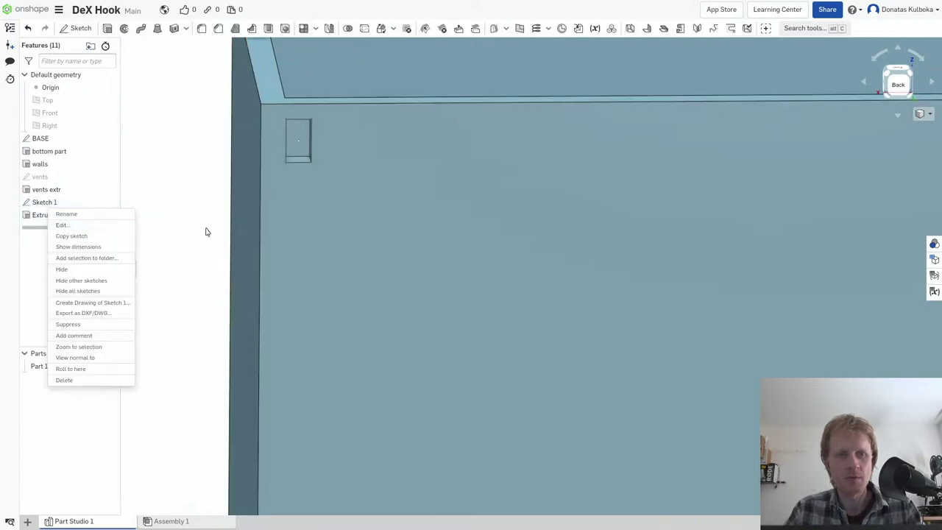
pyautogui.click(61, 224)
# - Draw a second 2 × 3.5 slot rectangle to the right of the first slot
pyautogui.press('r')
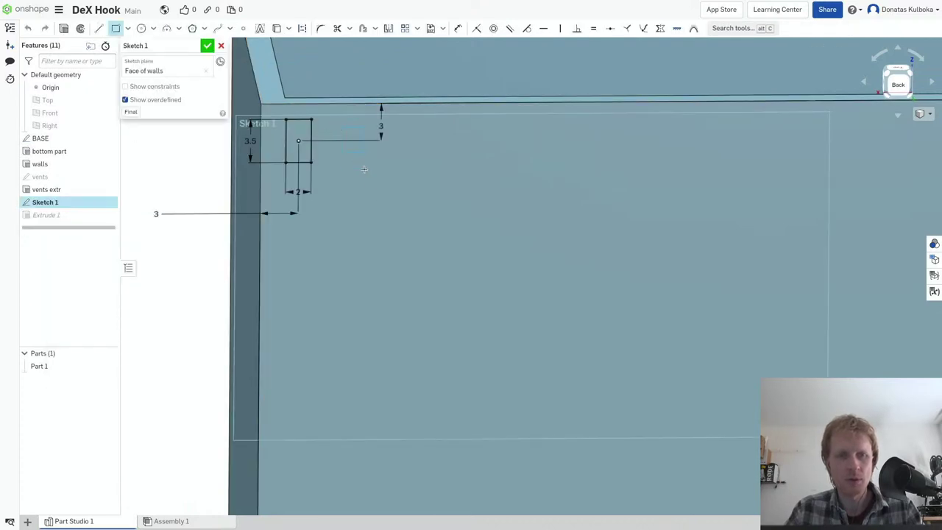
pyautogui.click(340, 126)
pyautogui.write('2')
pyautogui.press('Tab')
pyautogui.write('3')
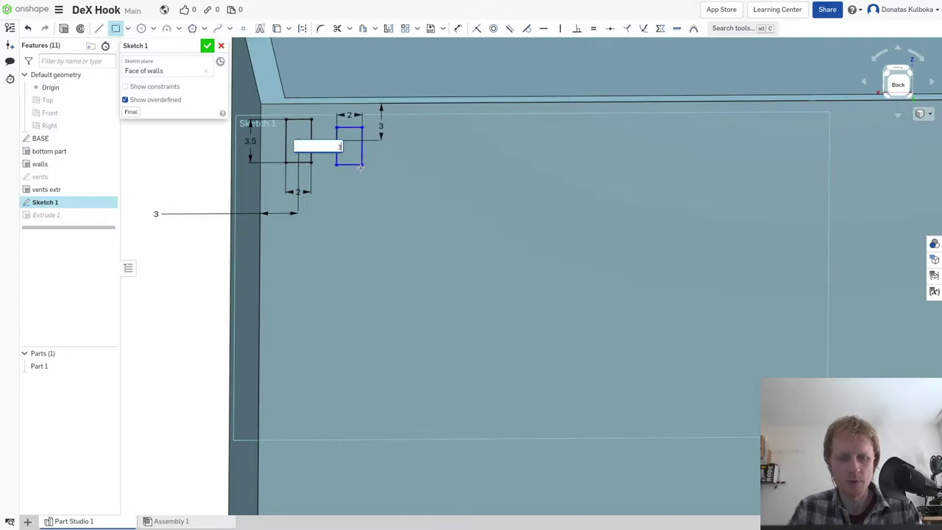
pyautogui.press('Return')
# - Dimension the horizontal spacing between the two upper slots as 4.5
pyautogui.press('d')
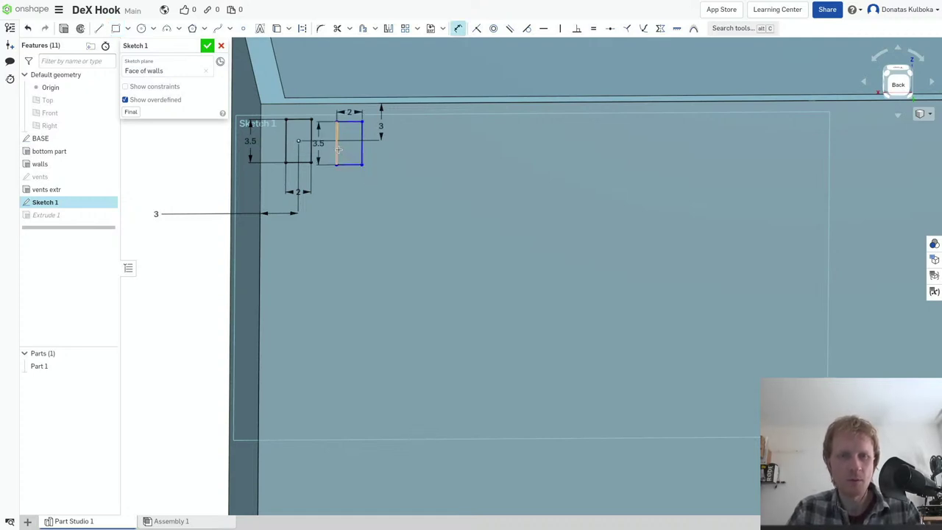
pyautogui.click(337, 151)
pyautogui.click(312, 139)
pyautogui.click(312, 81)
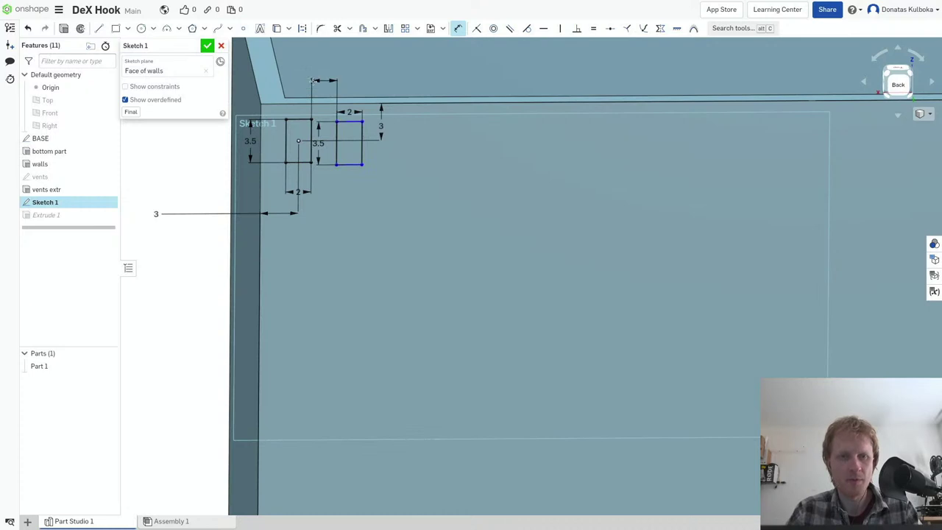
pyautogui.write('4.5')
pyautogui.press('Return')
pyautogui.press('Escape')
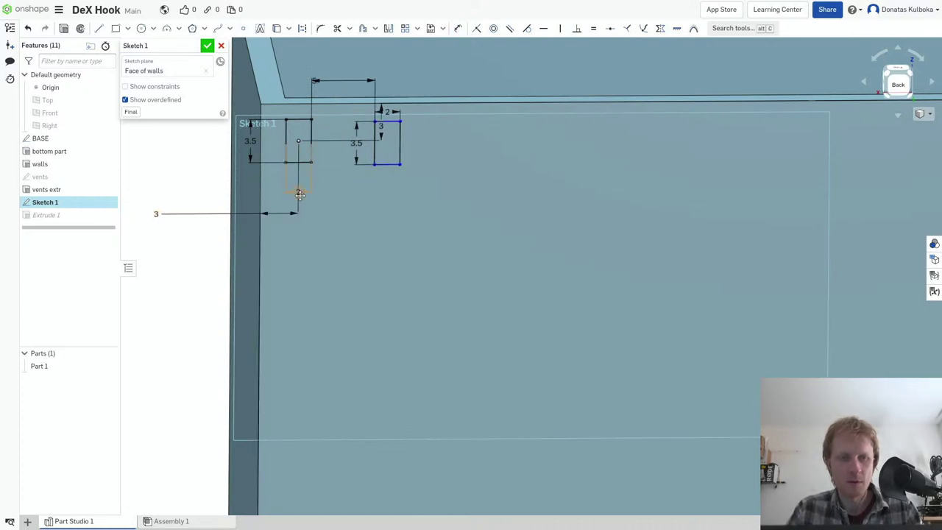
# - Draw two more 2 × 3.5 slot rectangles below the first pair
pyautogui.press('r')
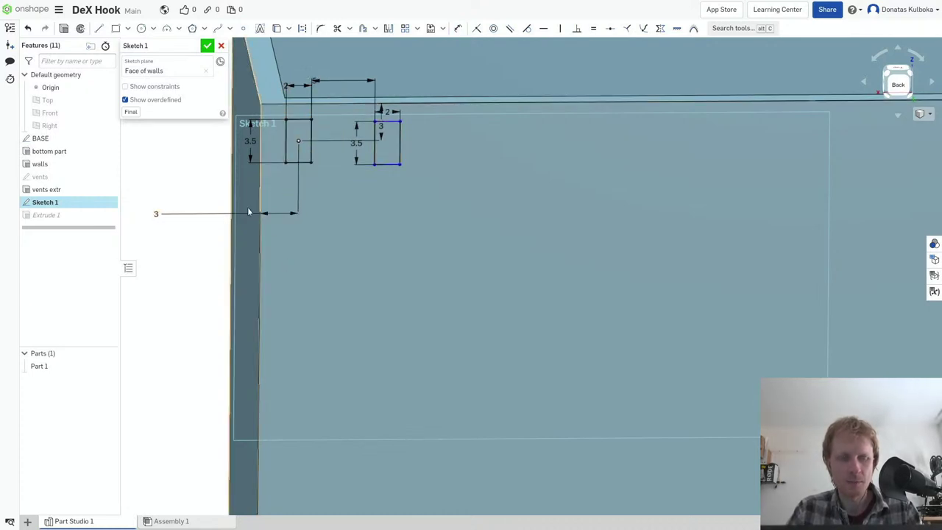
pyautogui.click(304, 246)
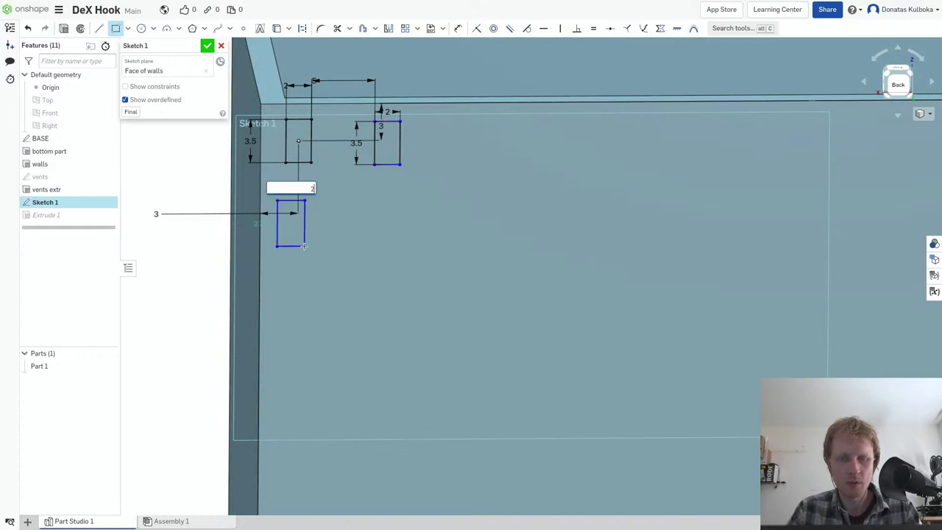
pyautogui.press('Tab')
pyautogui.write('3.5')
pyautogui.press('Return')
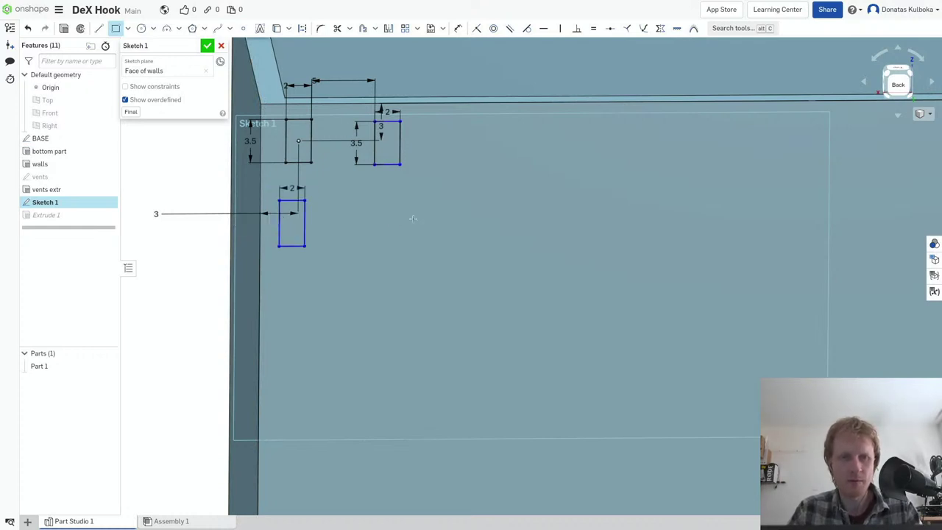
pyautogui.click(399, 234)
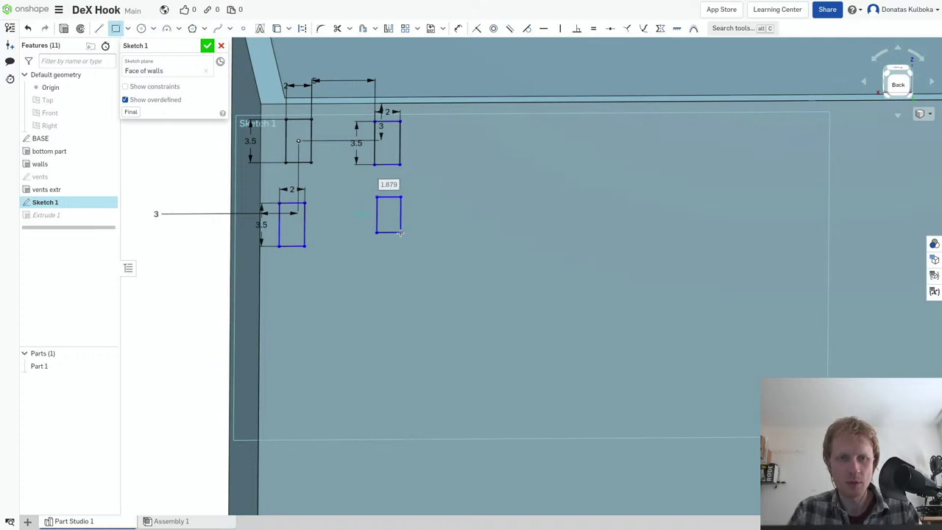
pyautogui.press('Tab')
pyautogui.write('3.5')
pyautogui.press('Return')
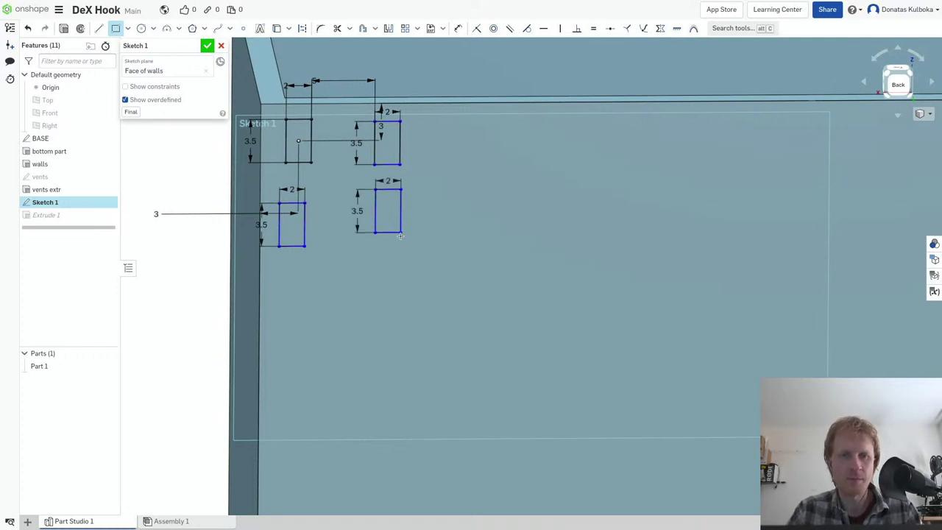
# - Dimension the two lower slots 5 apart horizontally
pyautogui.press('d')
pyautogui.click(376, 221)
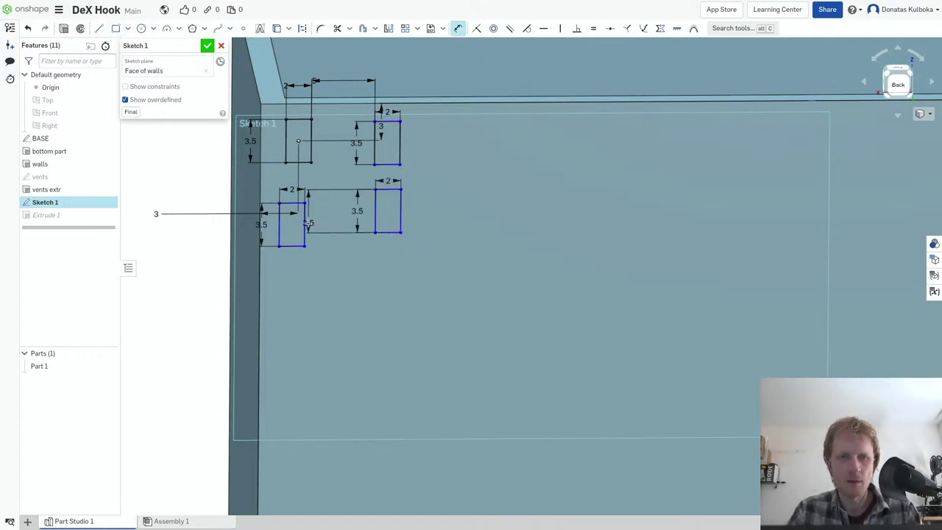
pyautogui.click(306, 221)
pyautogui.click(329, 191)
pyautogui.write('5')
pyautogui.press('Return')
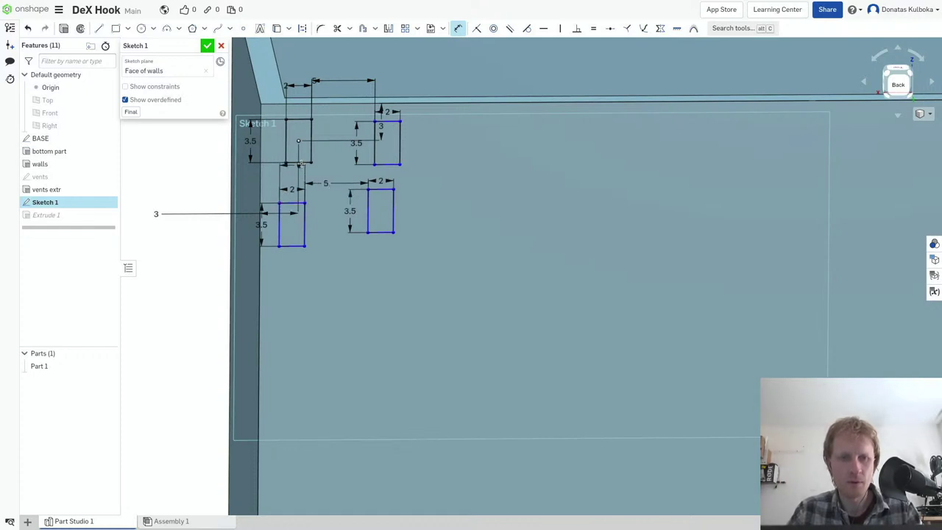
# - Set the vertical gap between the slot rows to 5 and pick the right-hand slot edges
pyautogui.click(327, 165)
pyautogui.write('5')
pyautogui.press('Return')
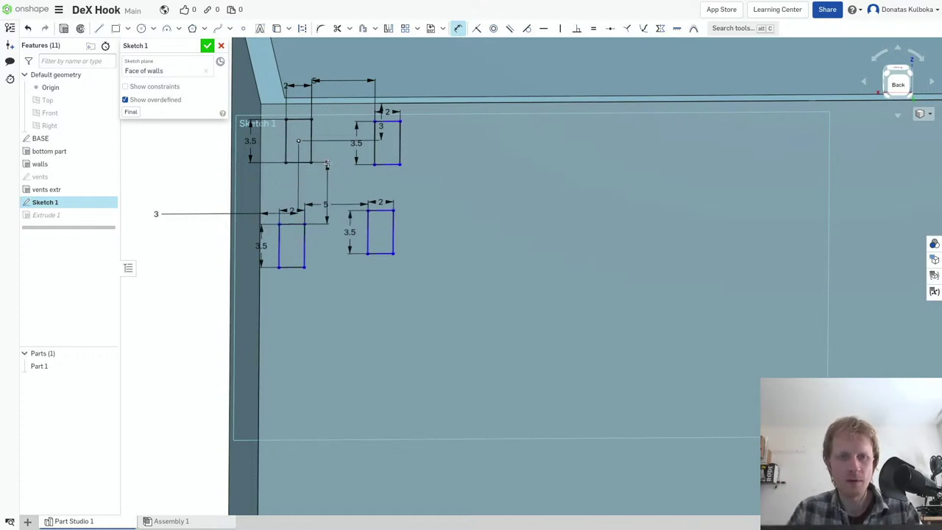
pyautogui.click(389, 210)
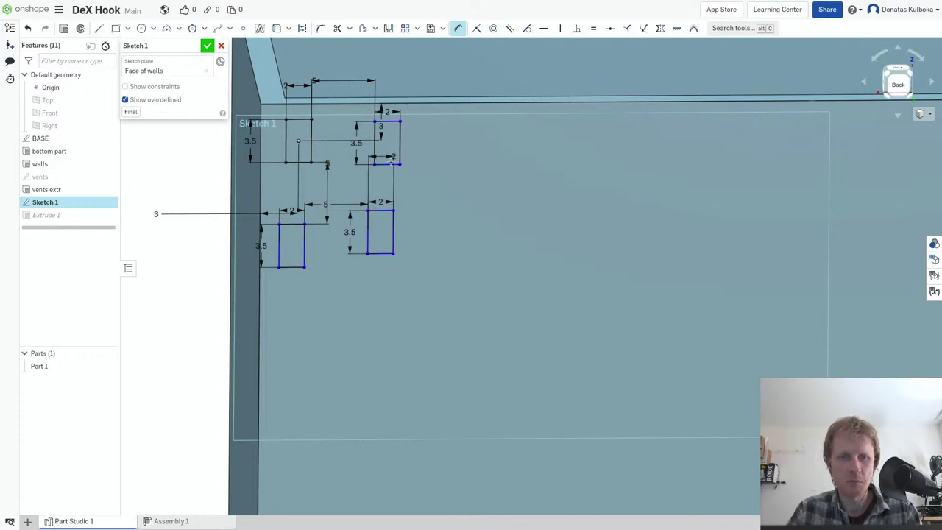
pyautogui.click(390, 161)
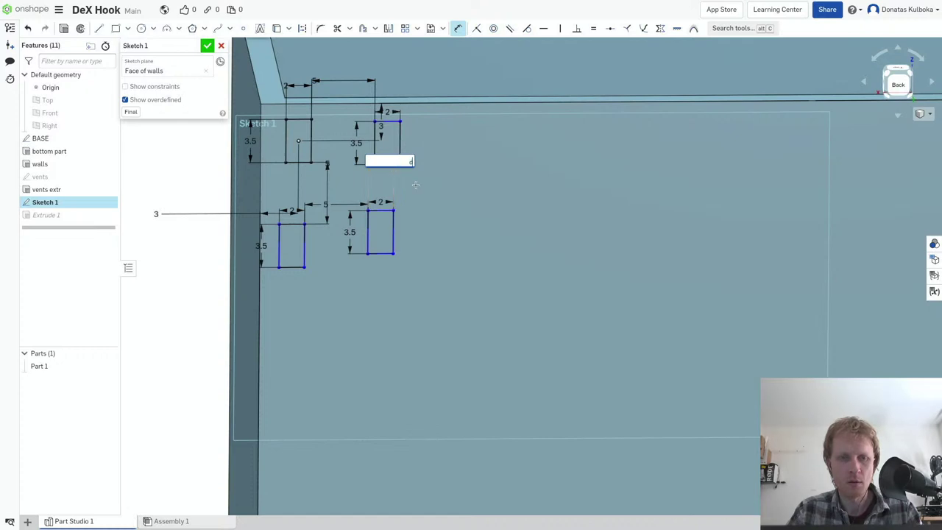
# - Confirm the right-hand slot gap, then delete the conflicting dimension
pyautogui.press('Return')
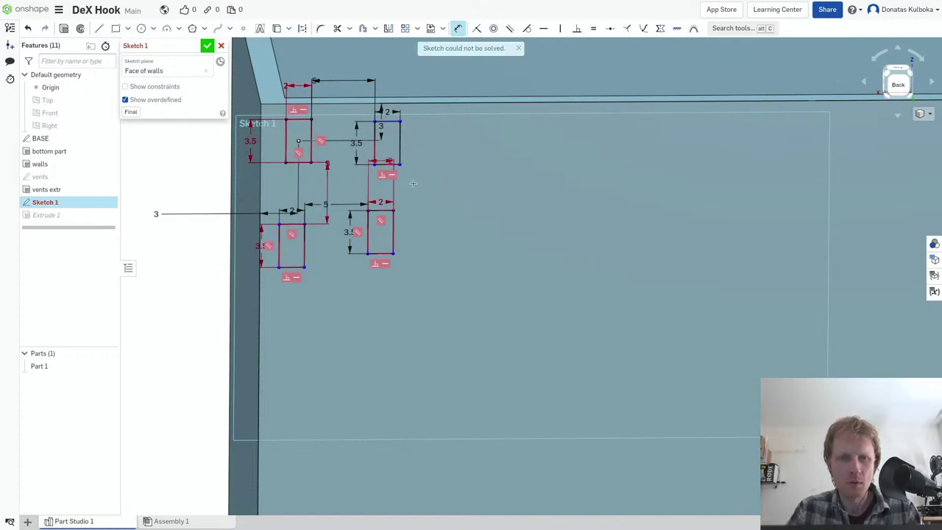
pyautogui.scroll(1, 402, 174)
pyautogui.click(386, 158)
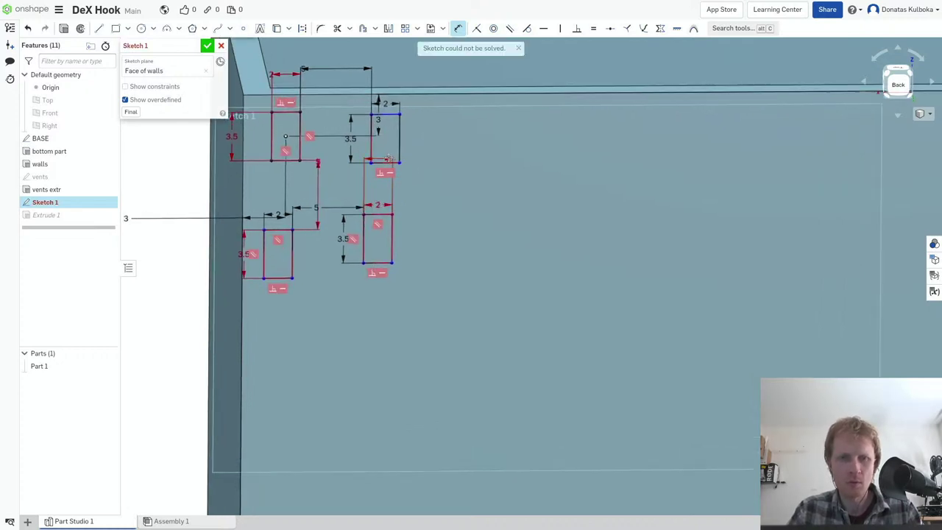
pyautogui.press('Delete')
pyautogui.press('Escape')
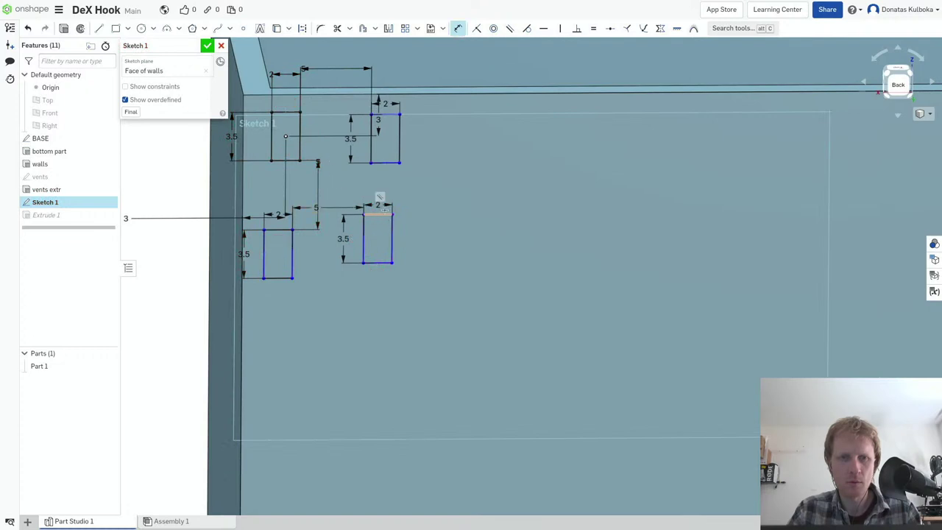
# - Add a 5 row-gap dimension beside the right-hand slots, then undo it
pyautogui.click(384, 210)
pyautogui.click(386, 162)
pyautogui.click(485, 177)
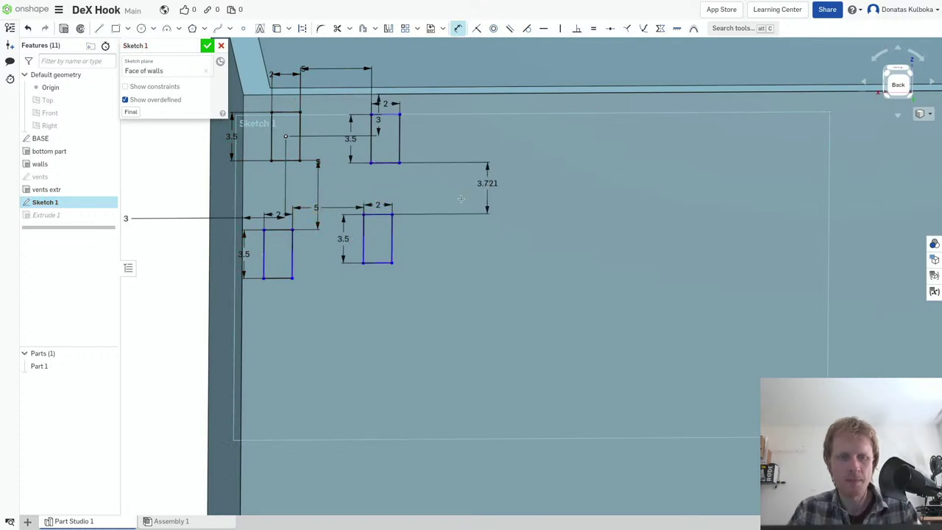
pyautogui.write('5')
pyautogui.press('Return')
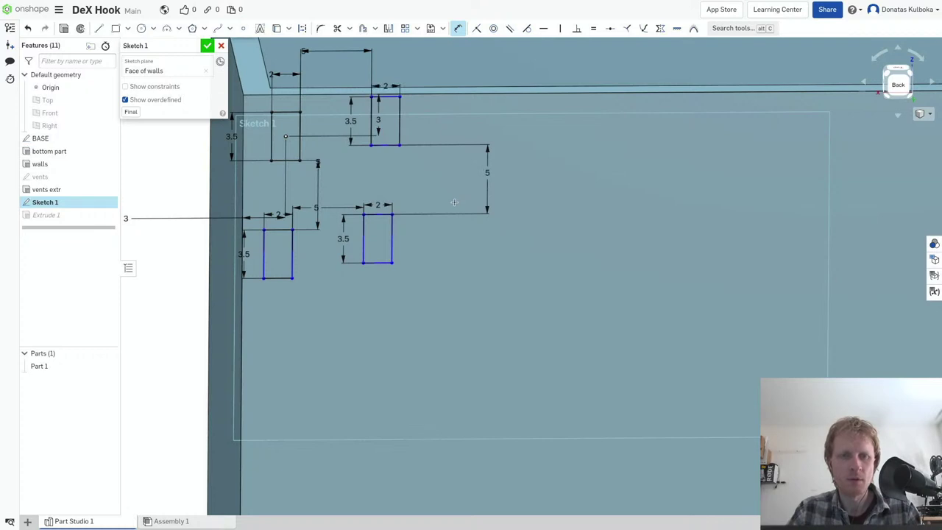
pyautogui.hotkey('ctrl', 'z')
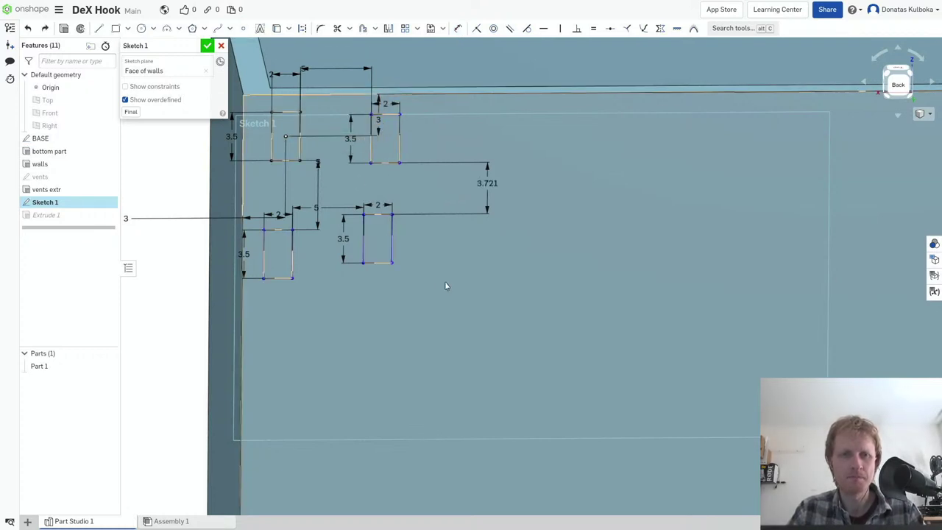
# - Dimension the top slots 1.5 below the wall's top edge
pyautogui.press('u')
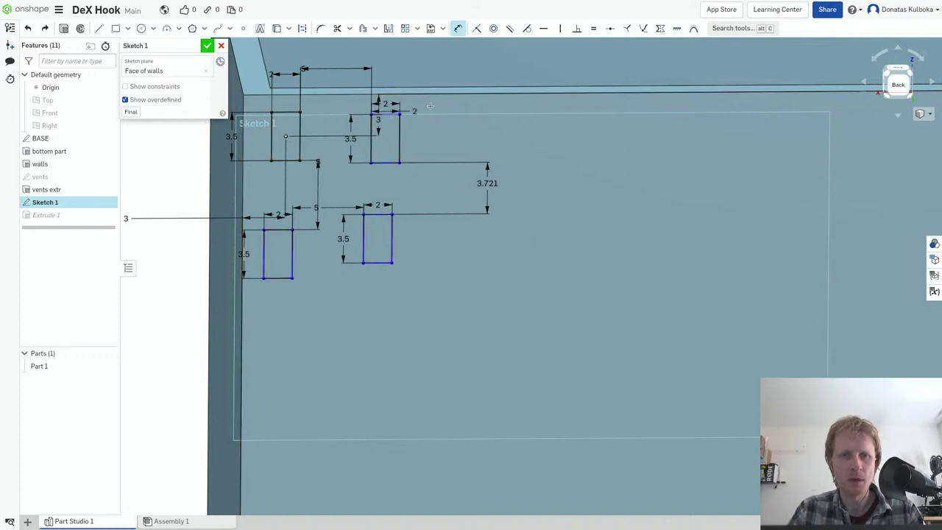
pyautogui.click(441, 94)
pyautogui.click(450, 78)
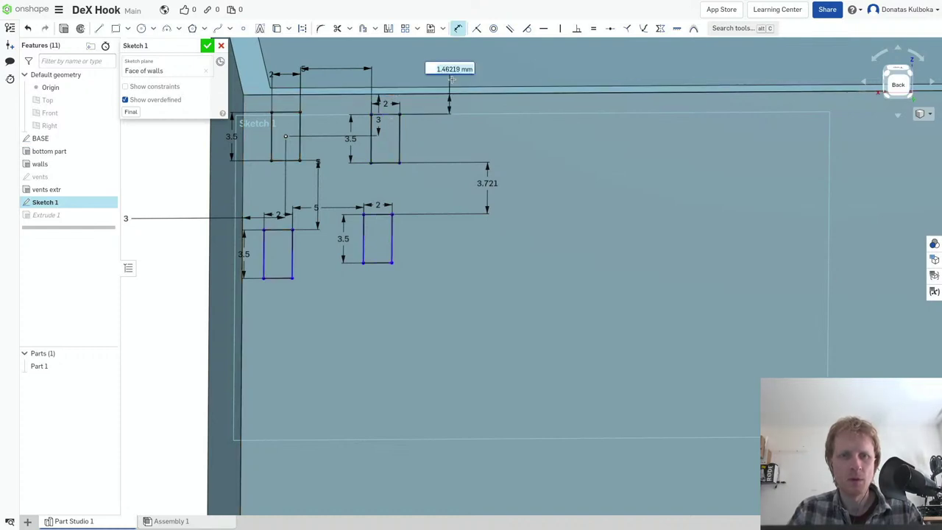
pyautogui.write('1.5')
pyautogui.press('Return')
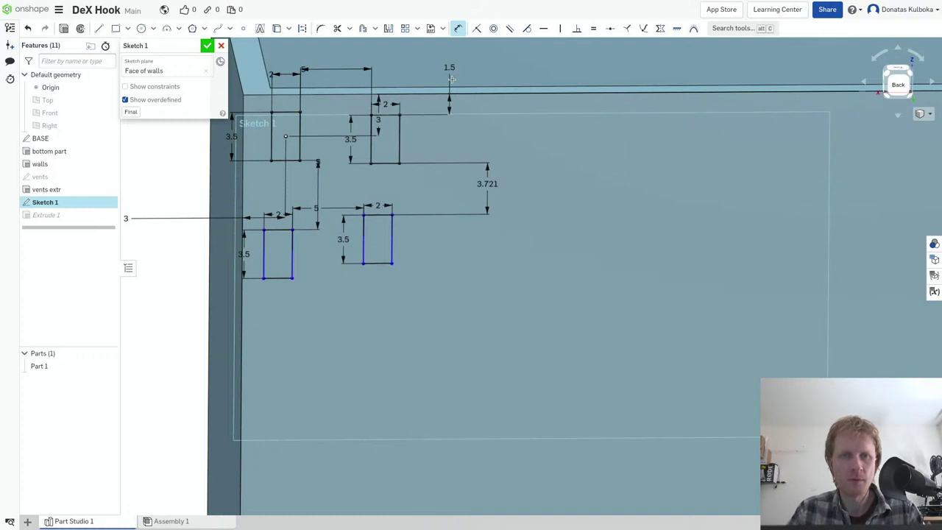
pyautogui.press('Escape')
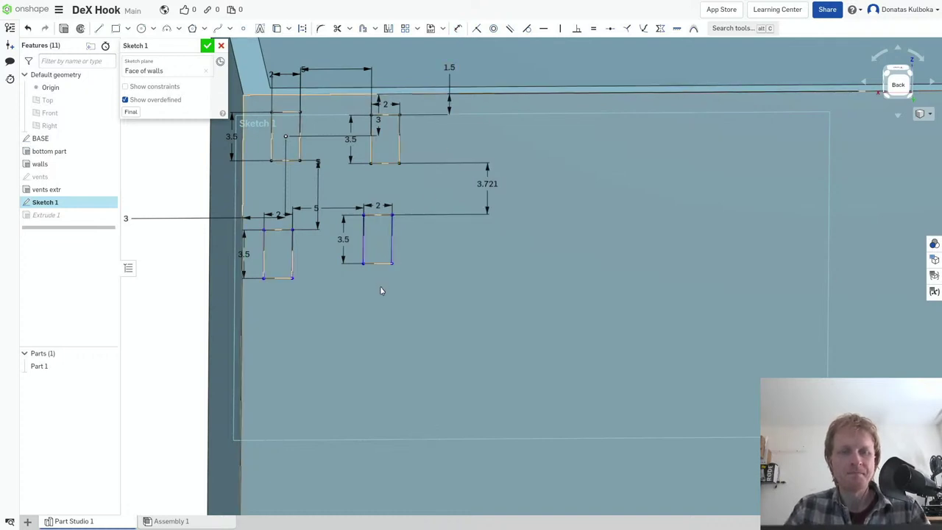
# - Change the 3.721 row gap to 5 and view the sketch face-on
pyautogui.doubleClick(487, 184)
pyautogui.write('5')
pyautogui.press('Return')
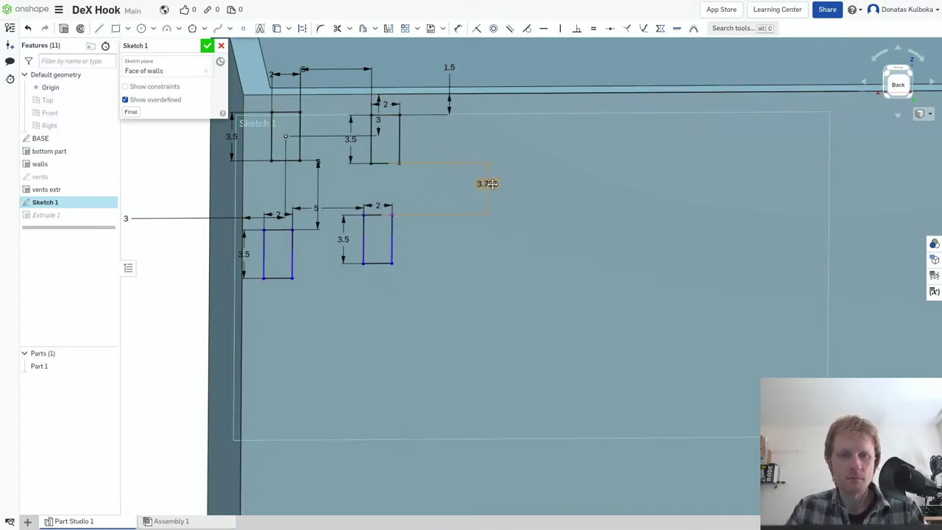
pyautogui.press('d')
pyautogui.click(292, 253)
pyautogui.click(363, 261)
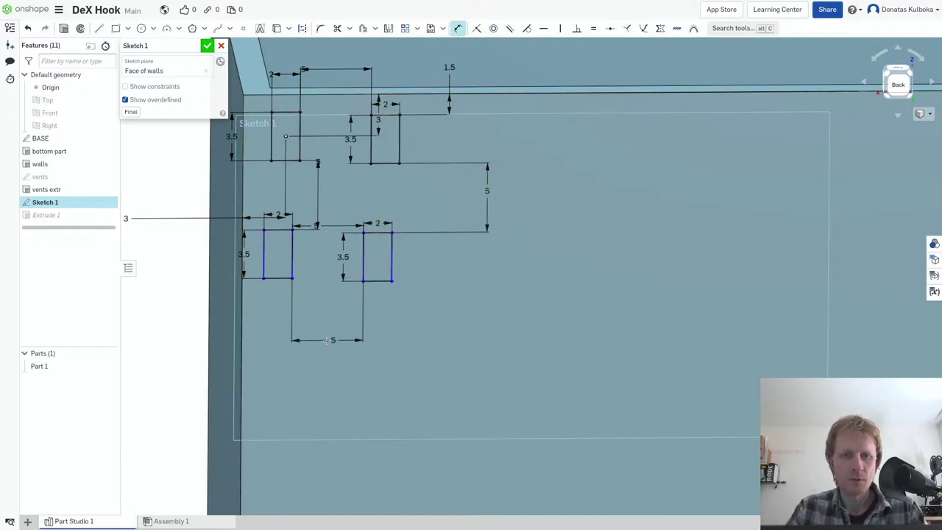
pyautogui.click(328, 340)
pyautogui.press('Escape')
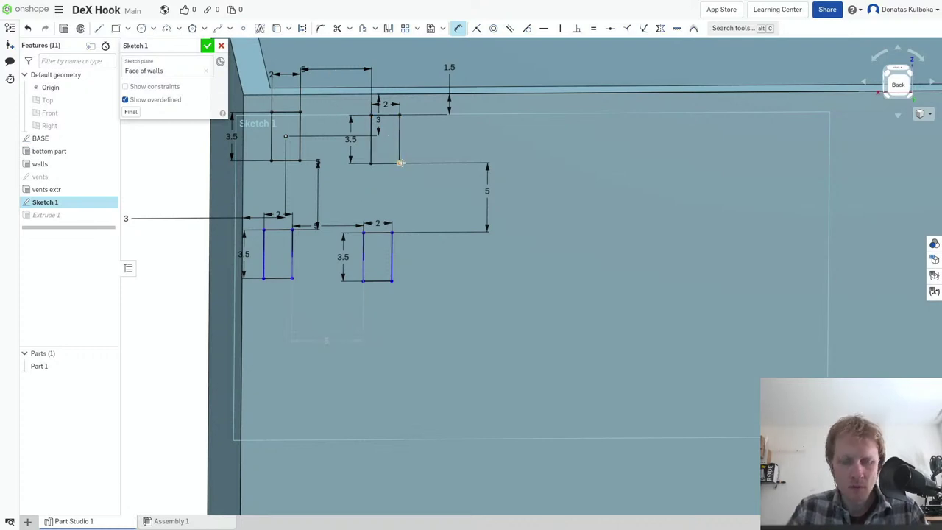
pyautogui.press('n')
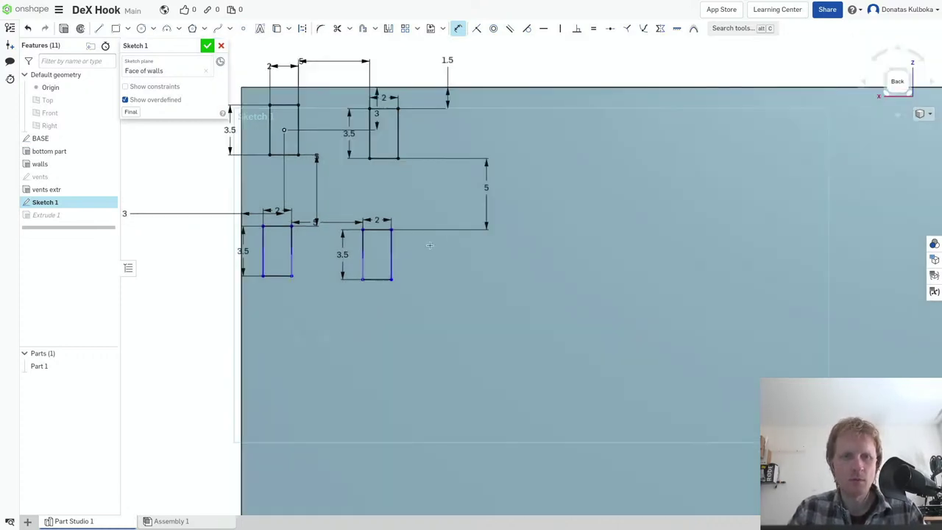
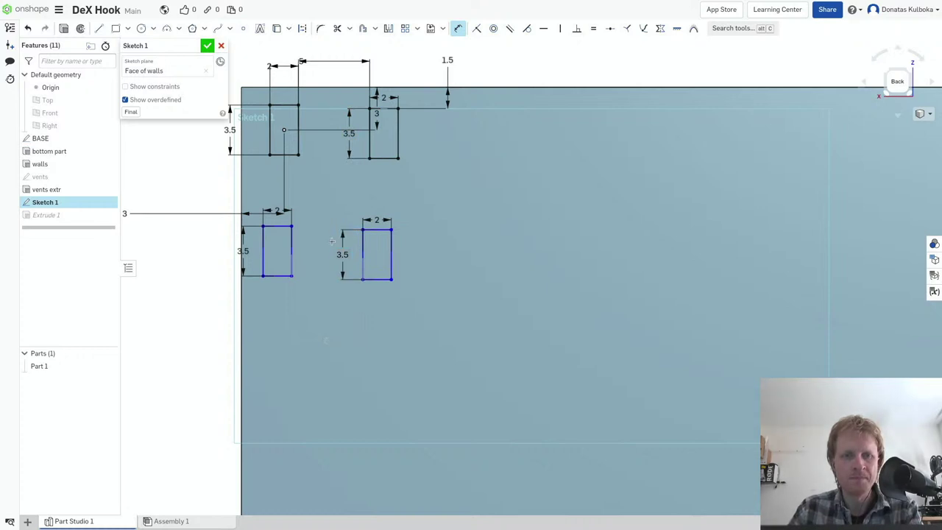
# - Delete the spacing dimension between the top rectangles
pyautogui.click(305, 59)
pyautogui.press('Delete')
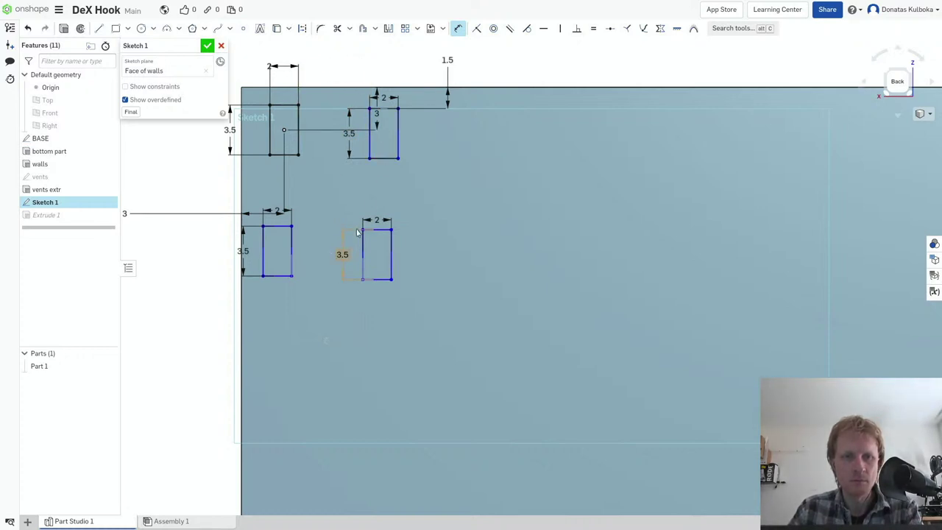
pyautogui.press('Escape')
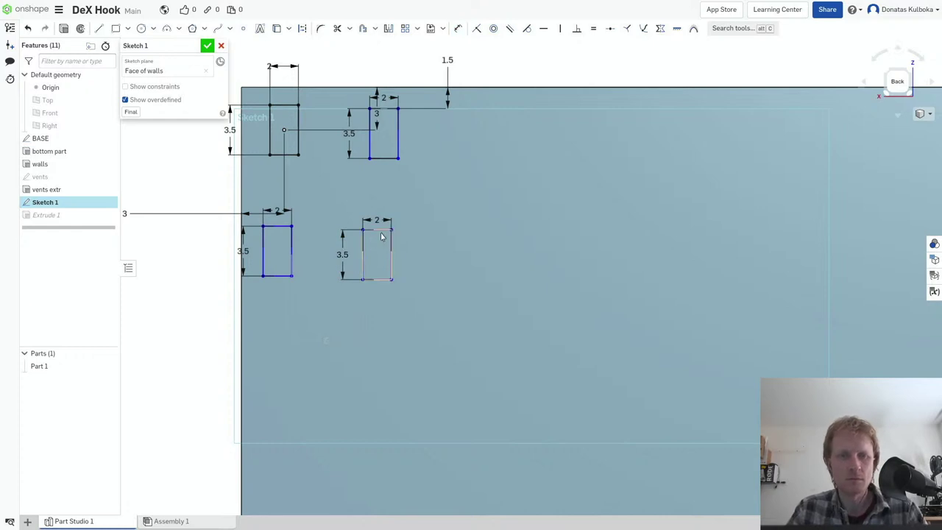
# - Add 5 mm vertical gap dimensions between the right rectangles and the left rectangles
pyautogui.press('d')
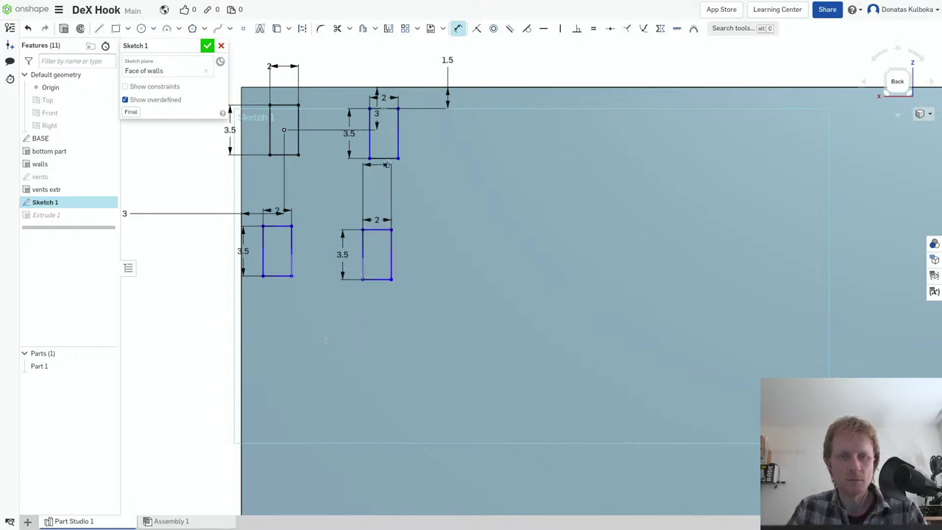
pyautogui.click(443, 260)
pyautogui.press('Return')
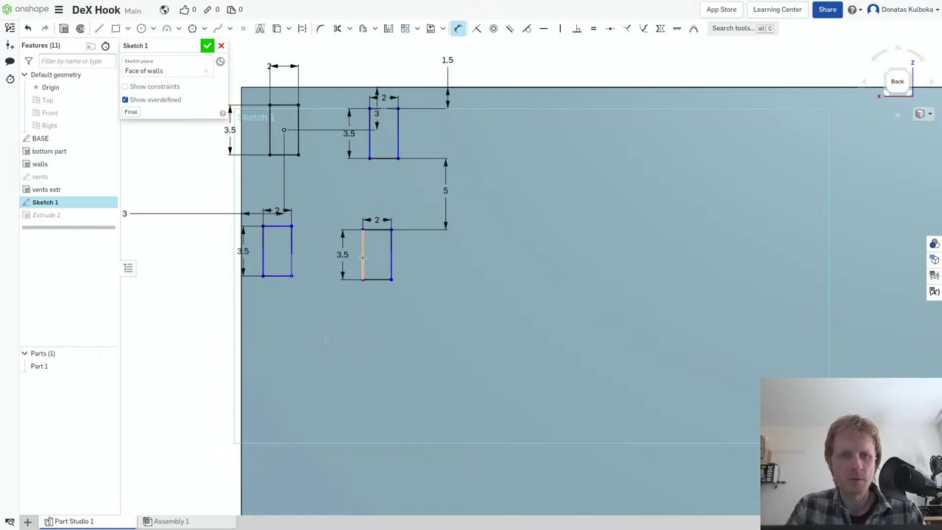
pyautogui.click(362, 257)
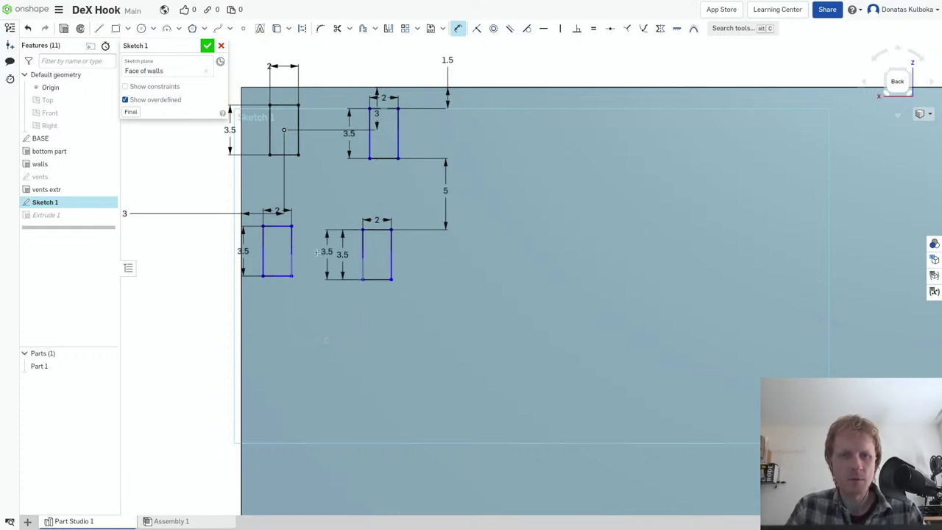
pyautogui.click(284, 228)
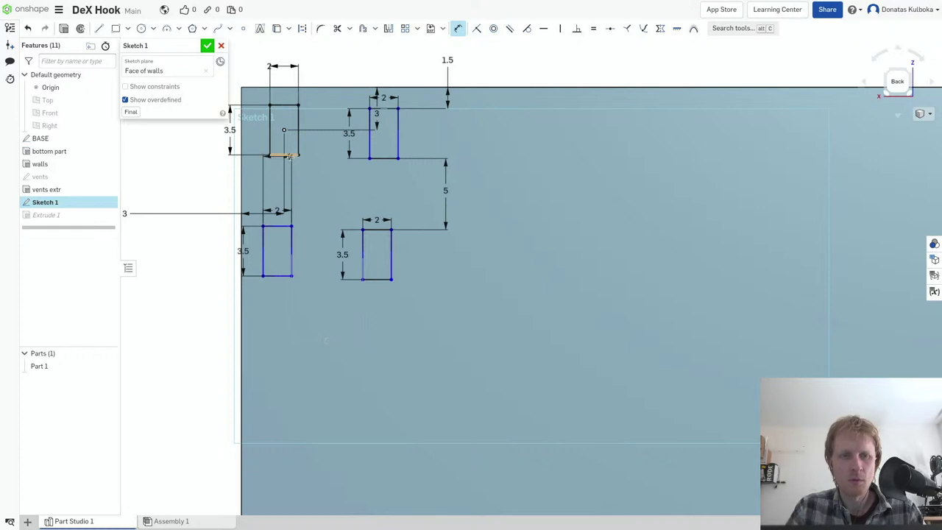
pyautogui.click(290, 156)
pyautogui.click(315, 185)
pyautogui.press('Return')
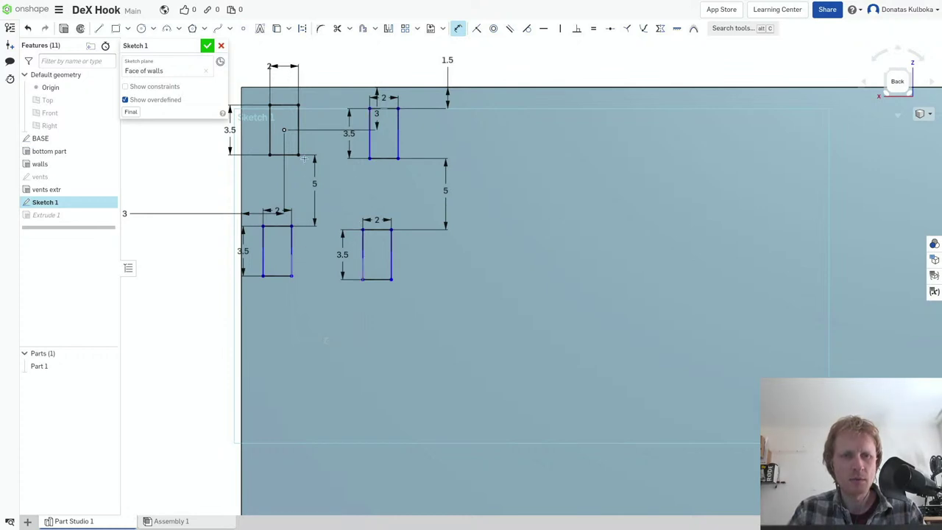
# - Add 5 mm horizontal gap dimensions between the upper rectangles and the lower rectangles
pyautogui.click(297, 123)
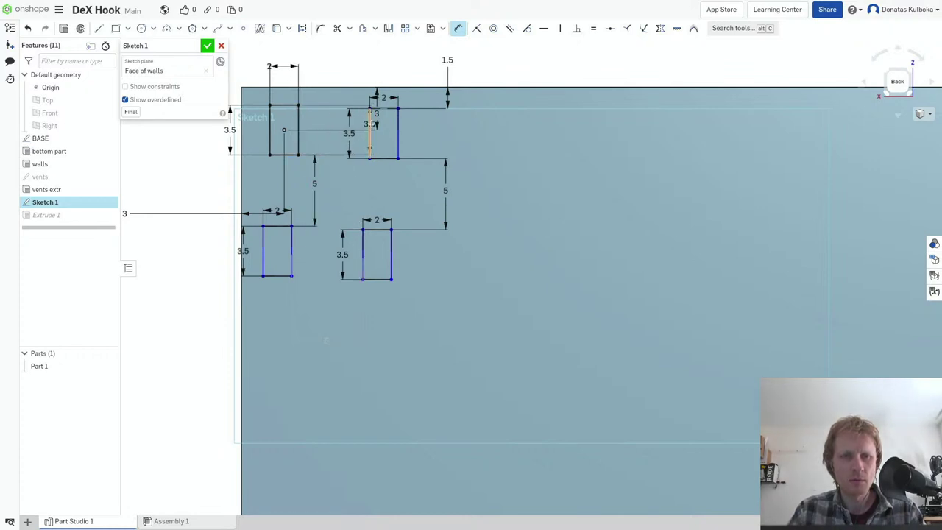
pyautogui.click(370, 123)
pyautogui.click(342, 70)
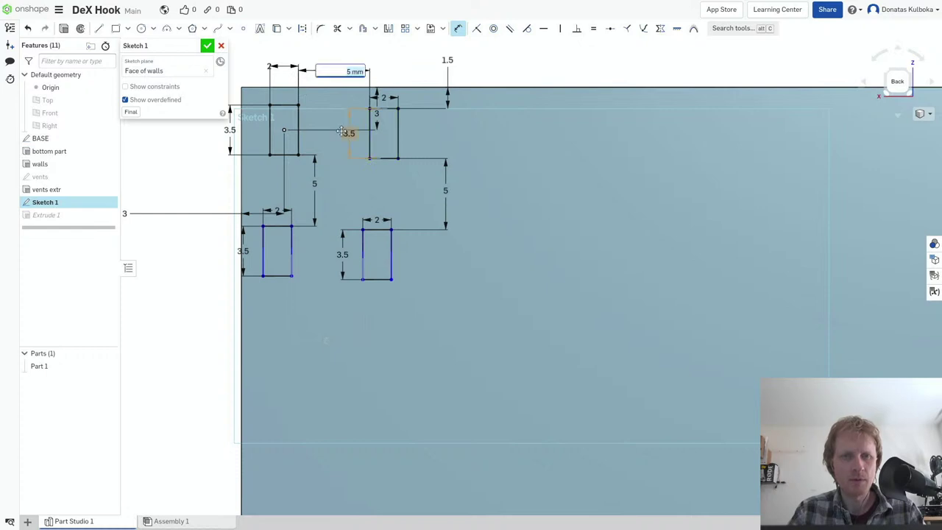
pyautogui.press('Return')
pyautogui.click(292, 259)
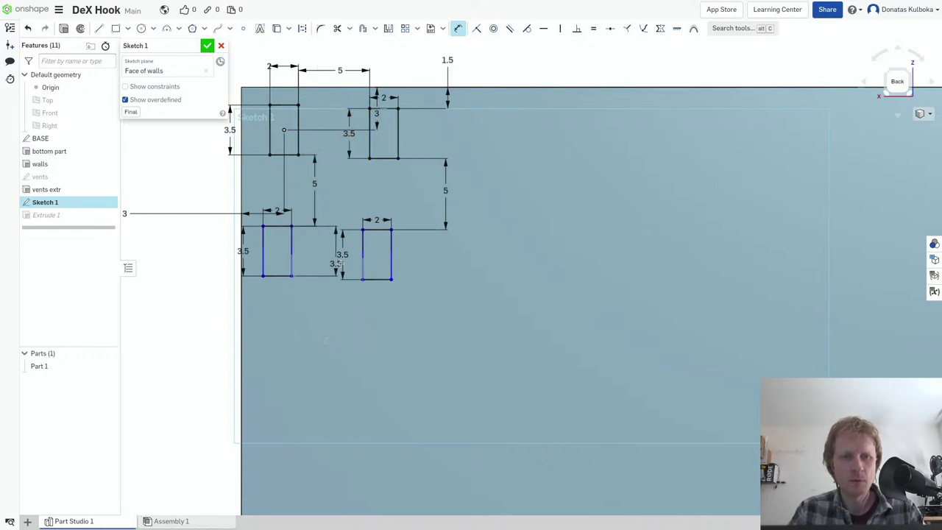
pyautogui.click(363, 256)
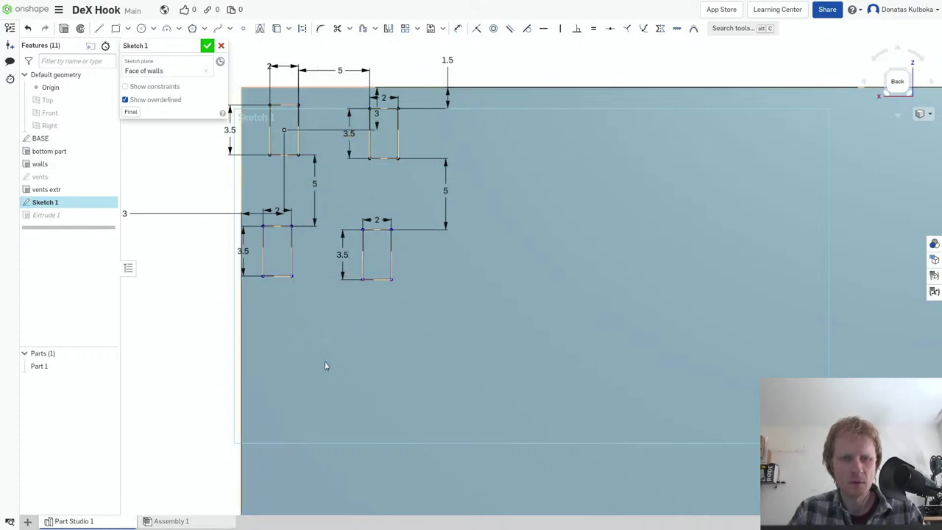
pyautogui.press('Escape')
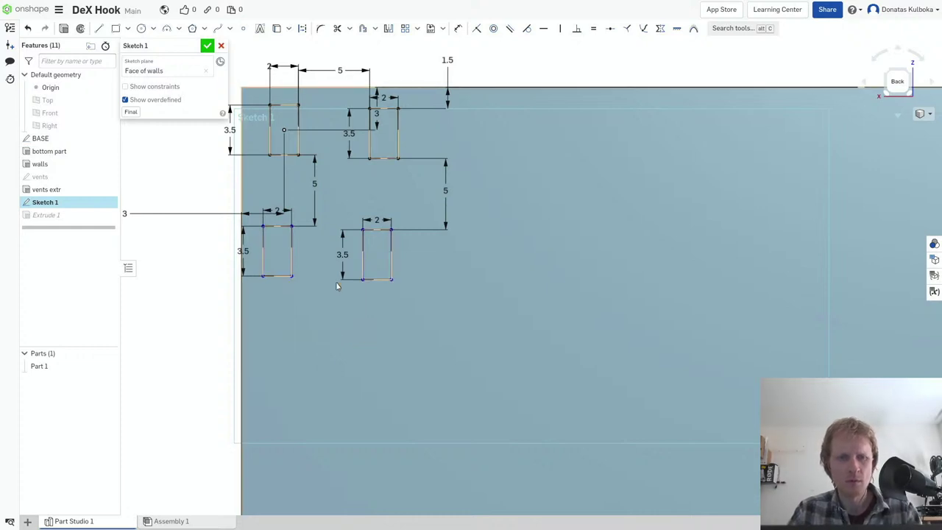
pyautogui.press('d')
pyautogui.click(363, 250)
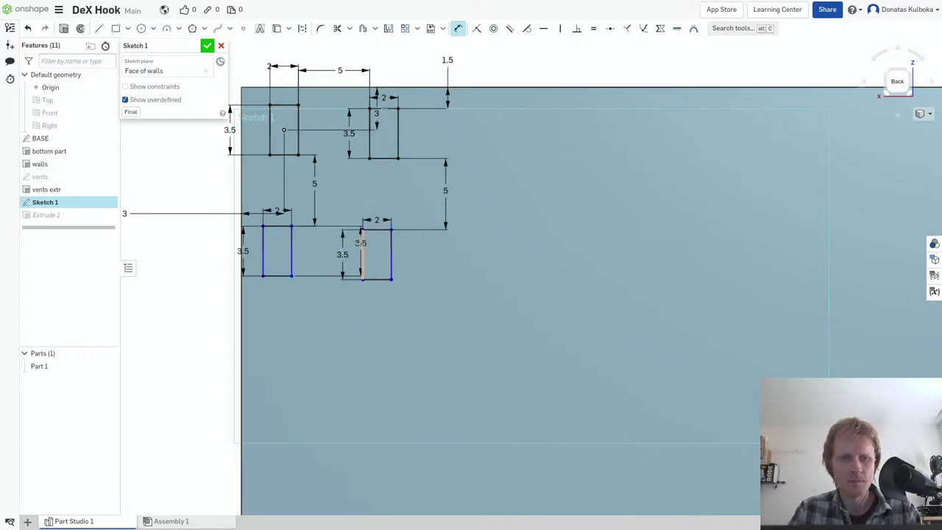
pyautogui.click(292, 250)
pyautogui.click(338, 322)
pyautogui.press('Return')
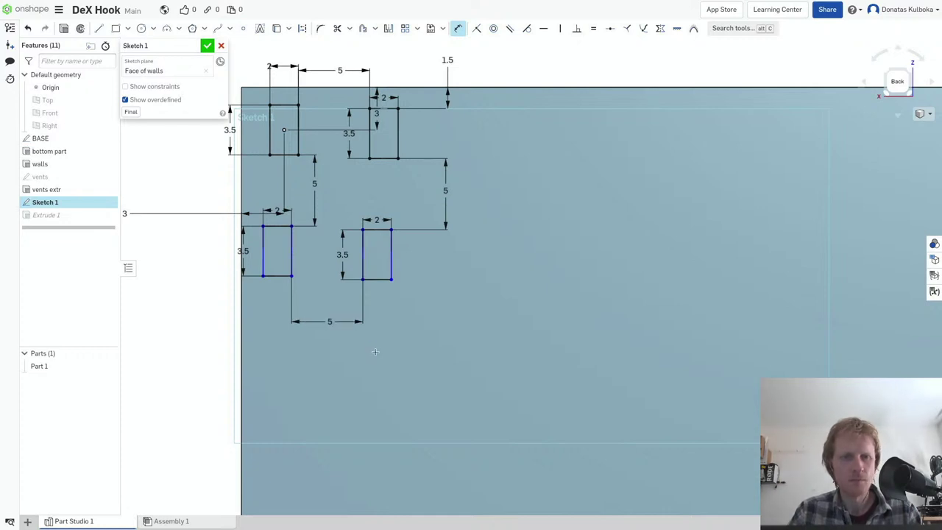
# - Delete the lower and top horizontal 5 dimensions and the left vertical 5 dimension
pyautogui.click(333, 322)
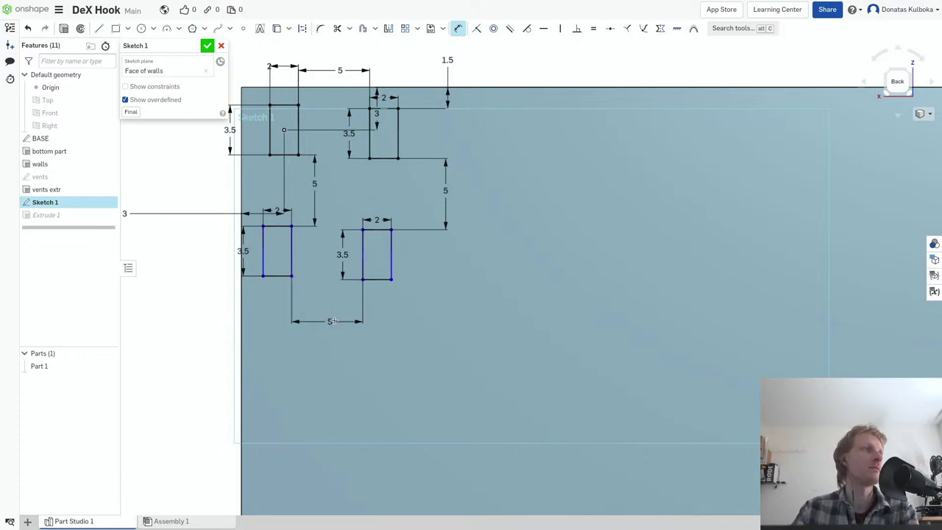
pyautogui.press('Delete')
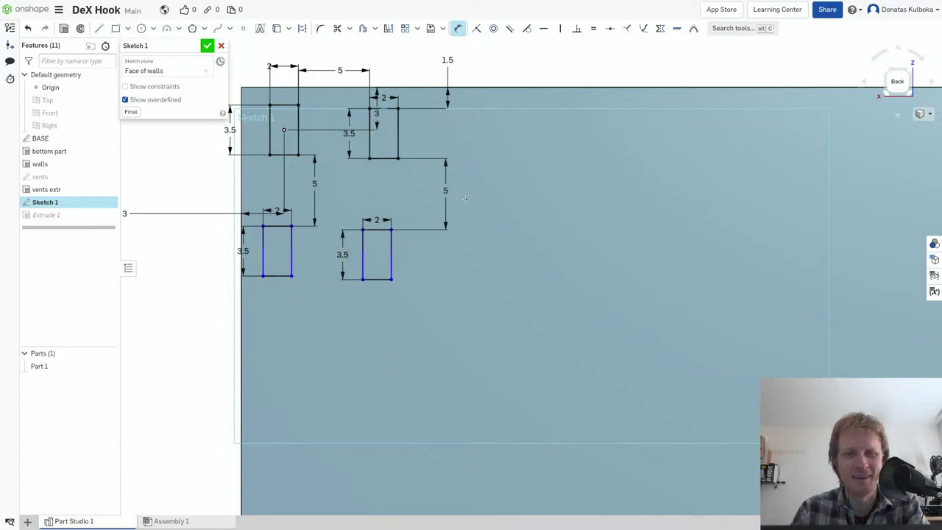
pyautogui.click(335, 68)
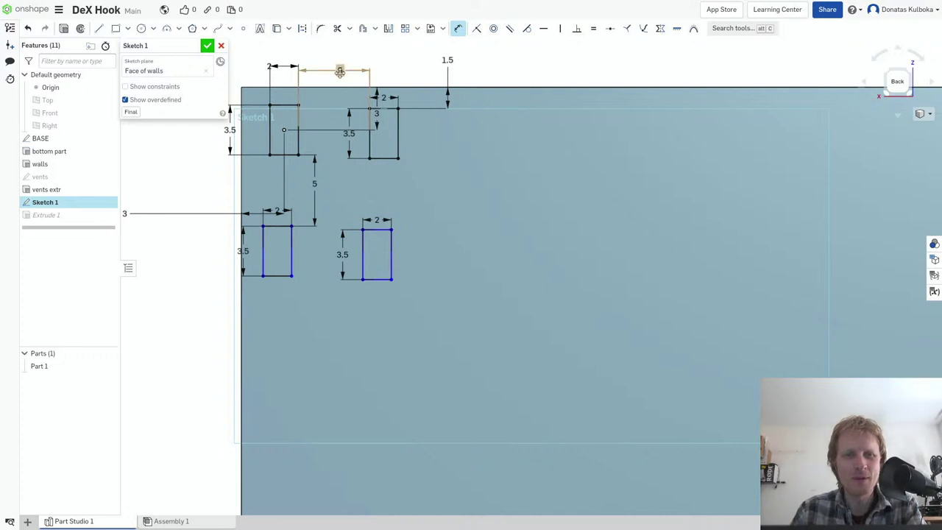
pyautogui.press('Delete')
pyautogui.click(314, 184)
pyautogui.press('Delete')
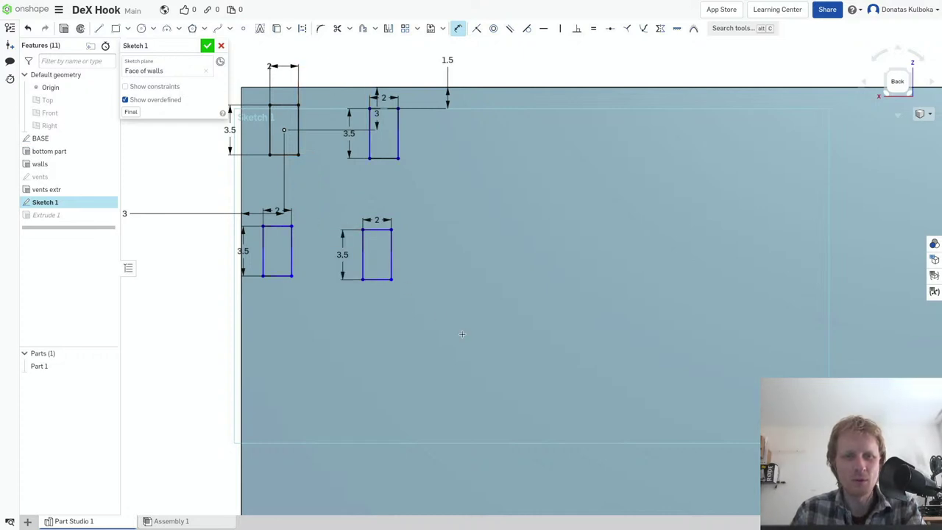
# - Delete the lower-right rectangle together with its dimensions
pyautogui.moveTo(424, 312); pyautogui.dragTo(317, 212)
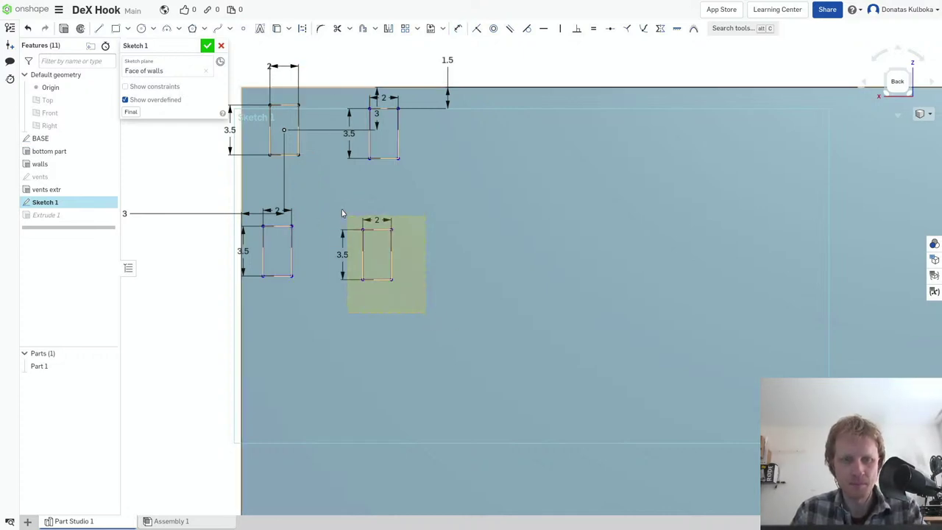
pyautogui.press('Delete')
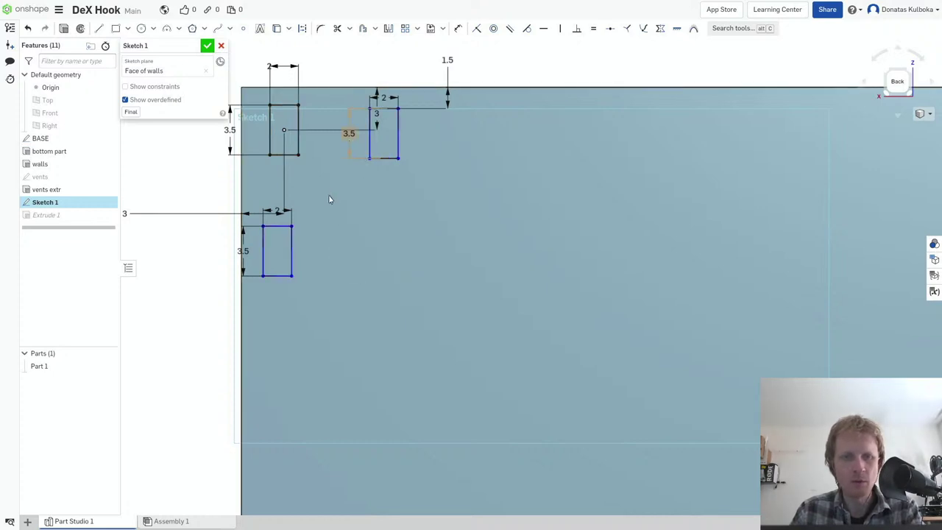
pyautogui.scroll(-1, 312, 196)
pyautogui.scroll(-1, 312, 195)
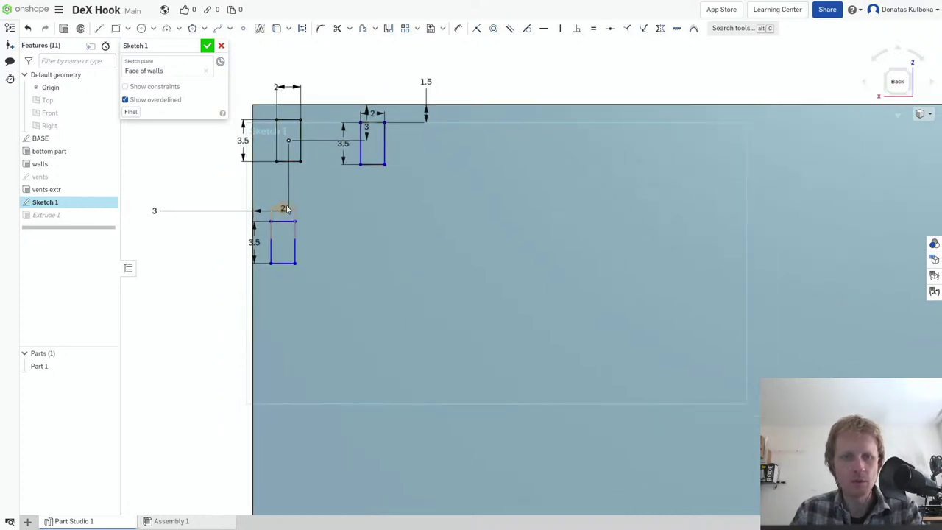
pyautogui.moveTo(282, 210); pyautogui.dragTo(178, 170)
pyautogui.moveTo(279, 209); pyautogui.dragTo(218, 198)
pyautogui.click(221, 259)
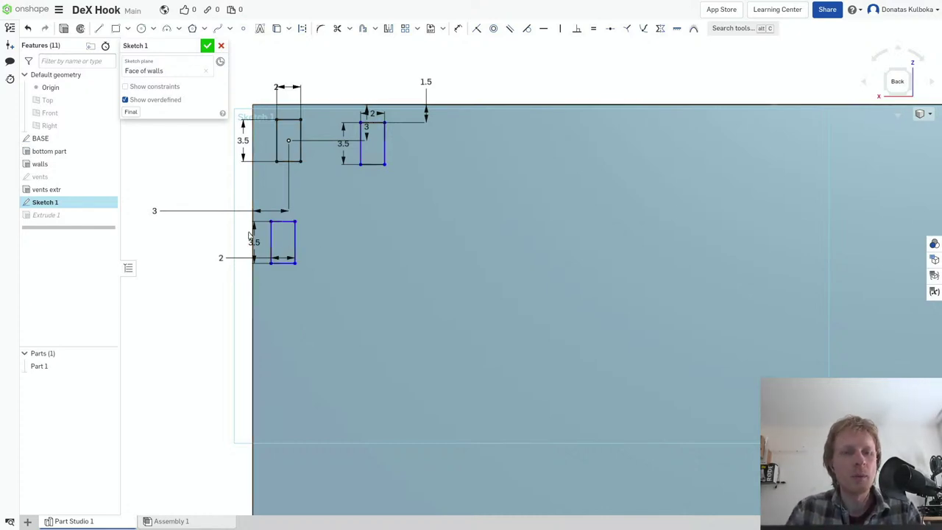
# - Dimension the top-left rectangle 3 mm and the lower rectangle 2 mm from the face's left edge
pyautogui.press('u')
pyautogui.click(288, 141)
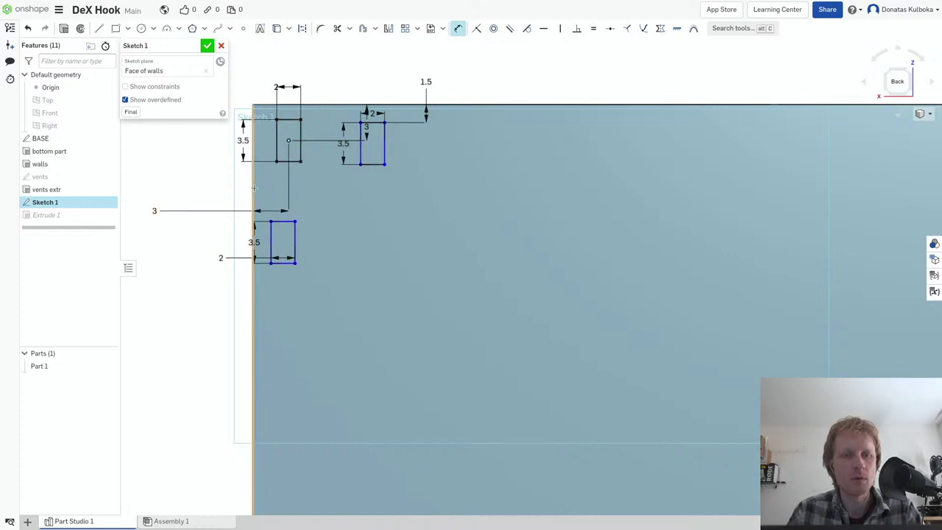
pyautogui.click(254, 187)
pyautogui.click(189, 184)
pyautogui.press('Return')
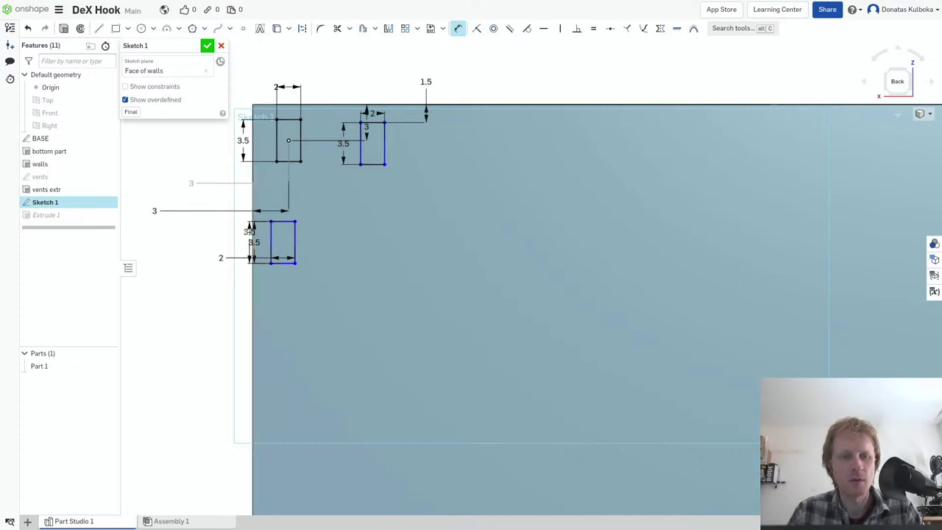
pyautogui.click(253, 226)
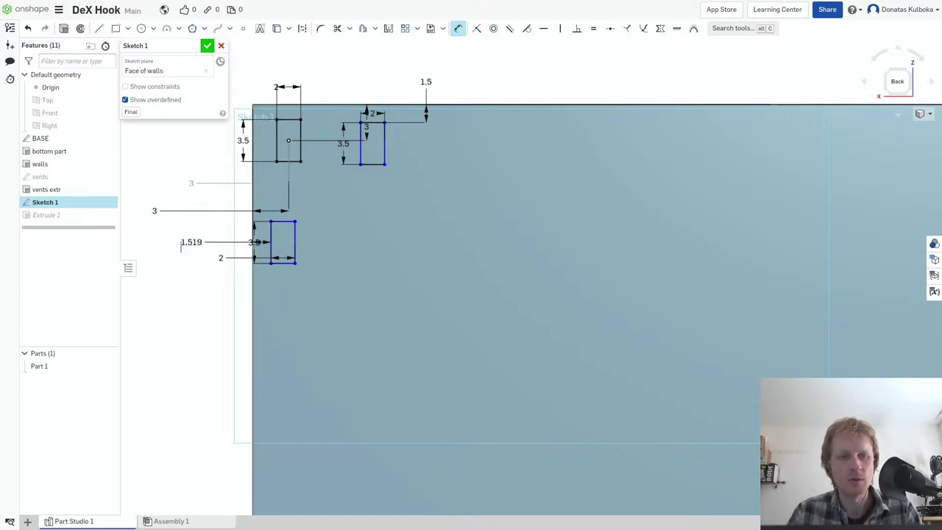
pyautogui.click(181, 243)
pyautogui.write('2')
pyautogui.press('Return')
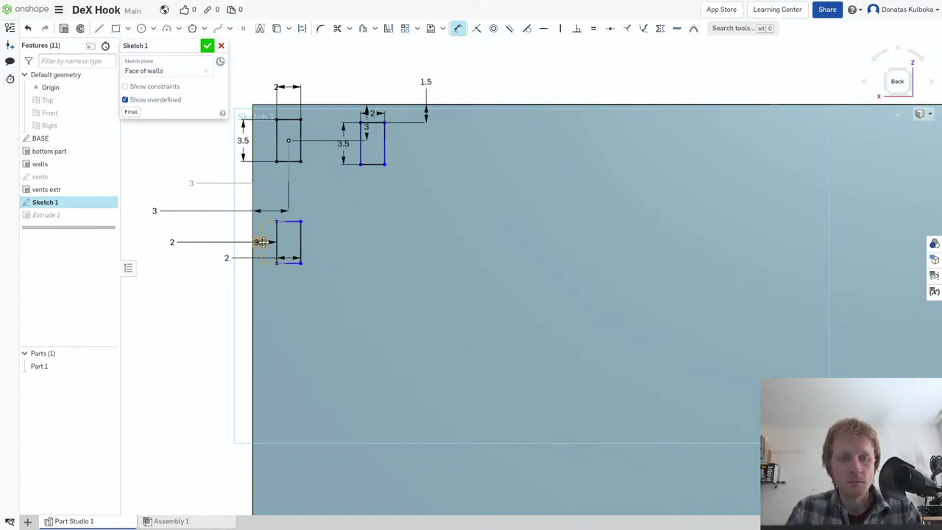
pyautogui.moveTo(260, 242); pyautogui.dragTo(198, 291)
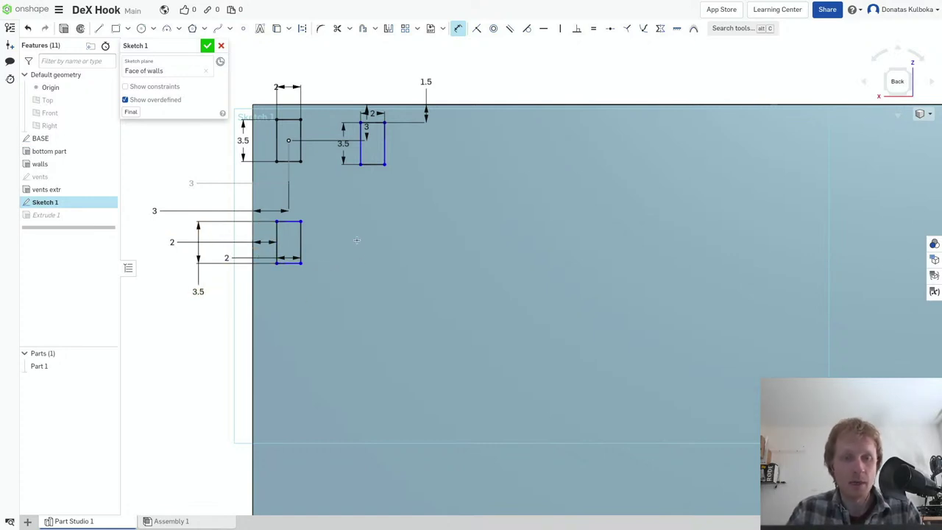
# - Draw a new lower-right rectangle sized 2 × 3.5
pyautogui.write('r2')
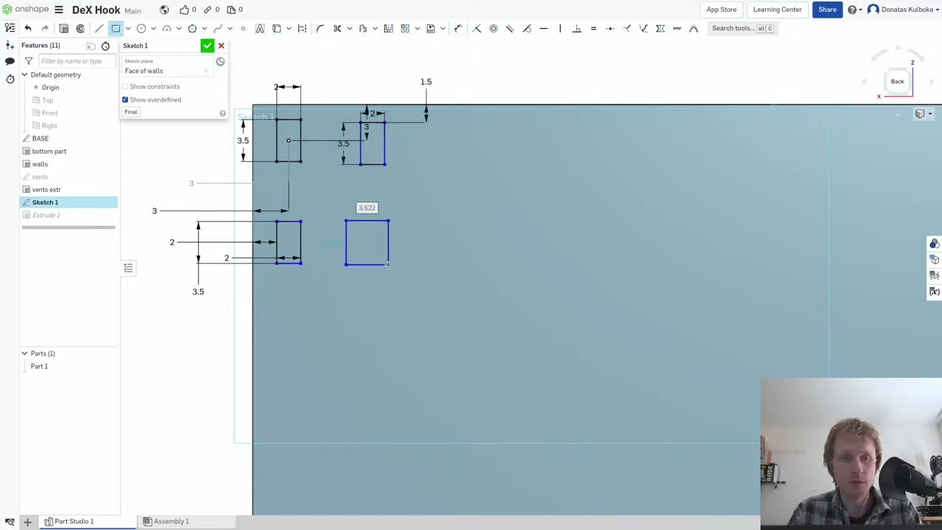
pyautogui.press('Tab')
pyautogui.write('3.5')
pyautogui.press('Return')
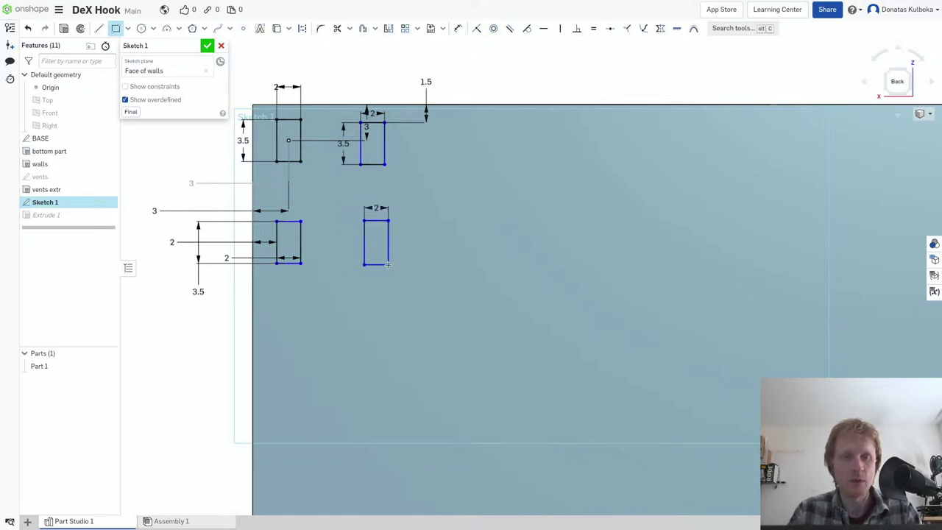
pyautogui.press('d')
pyautogui.press('Escape')
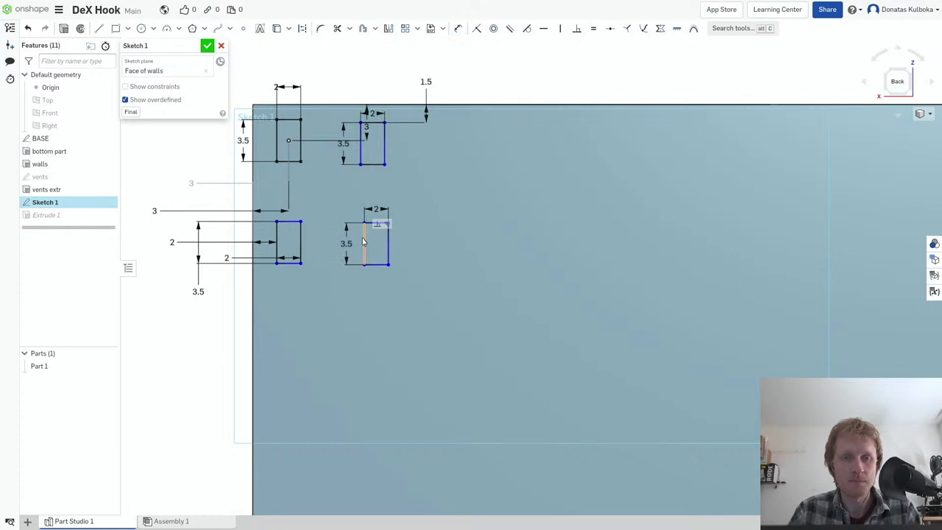
# - Dimension the horizontal spacing between the lower rectangles to 5
pyautogui.press('u')
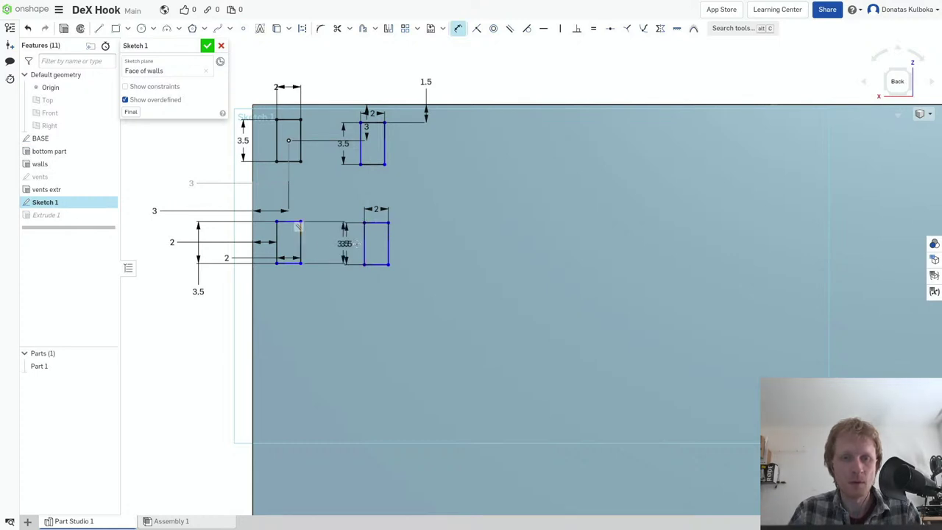
pyautogui.click(365, 243)
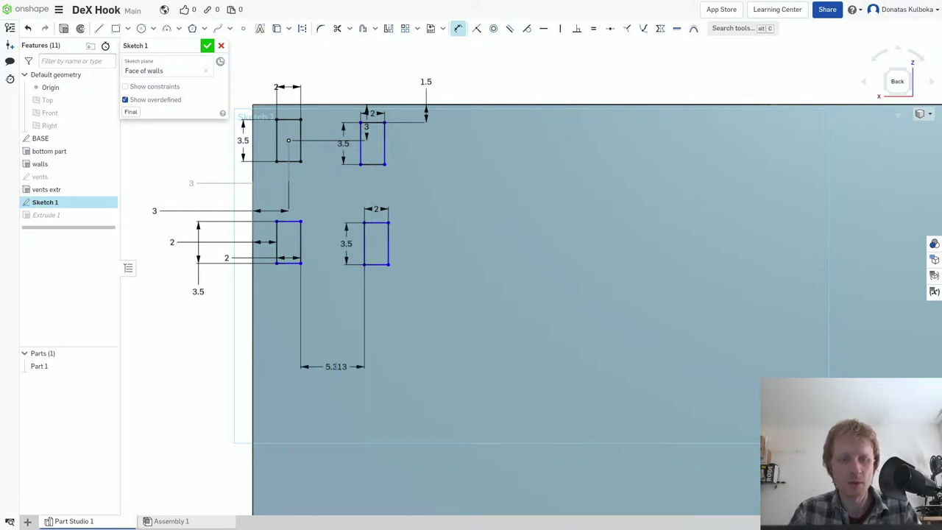
pyautogui.click(337, 366)
pyautogui.write('5')
pyautogui.press('Return')
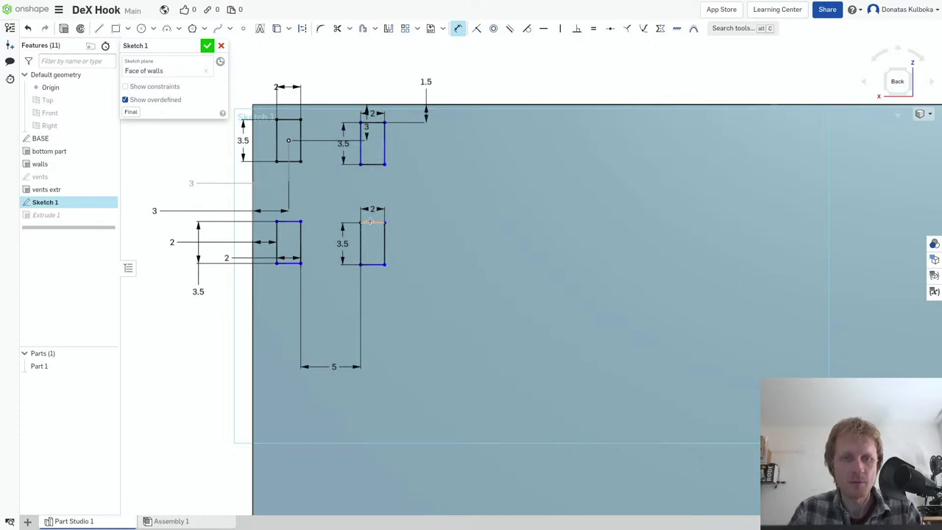
# - Set 5 vertical gaps between the upper and lower rectangles for both the right and left pairs
pyautogui.click(375, 163)
pyautogui.click(372, 222)
pyautogui.click(457, 197)
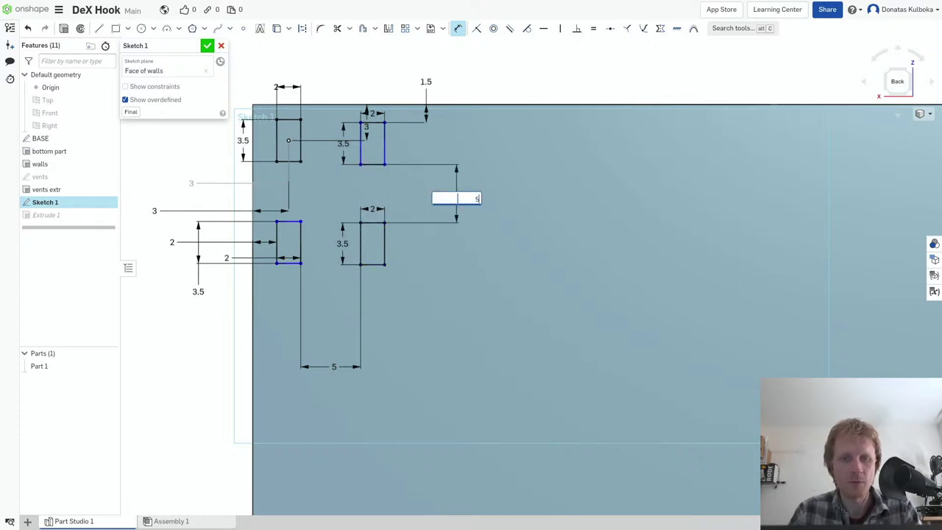
pyautogui.write('5')
pyautogui.press('Return')
pyautogui.click(295, 221)
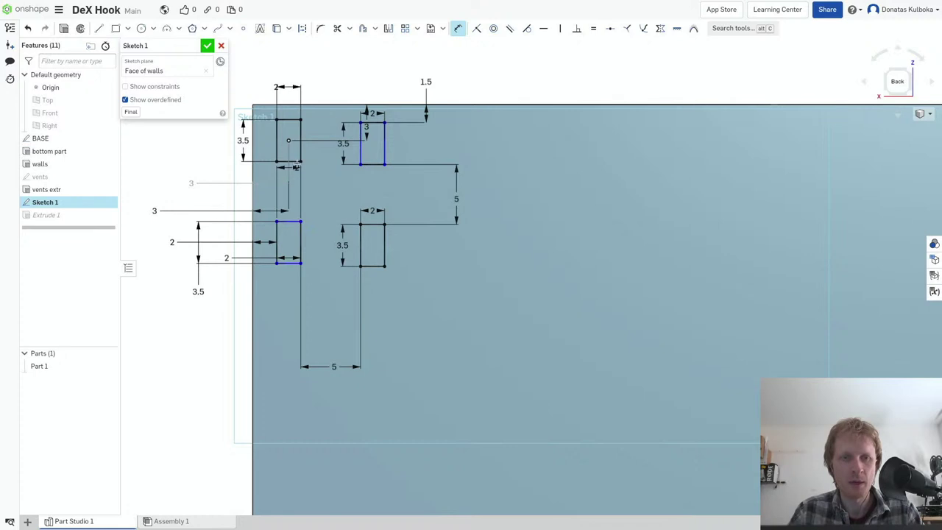
pyautogui.click(292, 161)
pyautogui.click(325, 188)
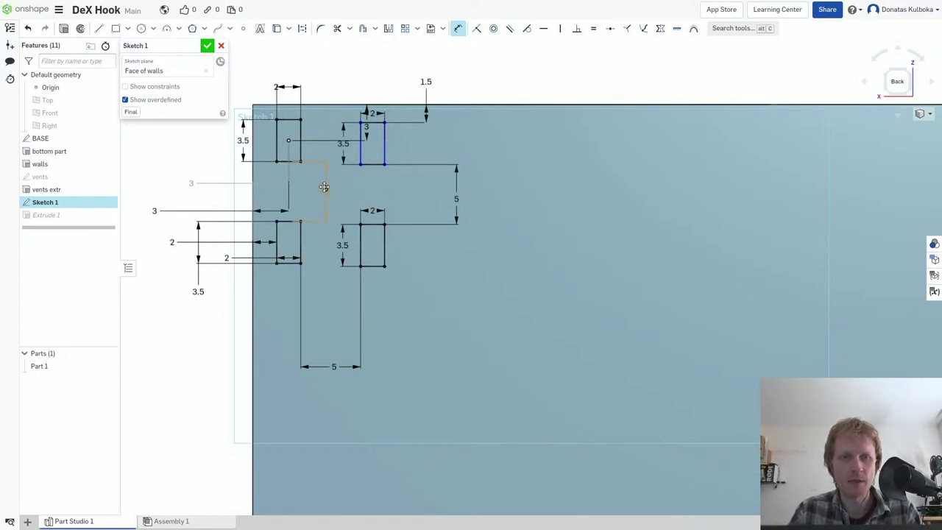
pyautogui.write('5')
pyautogui.press('Return')
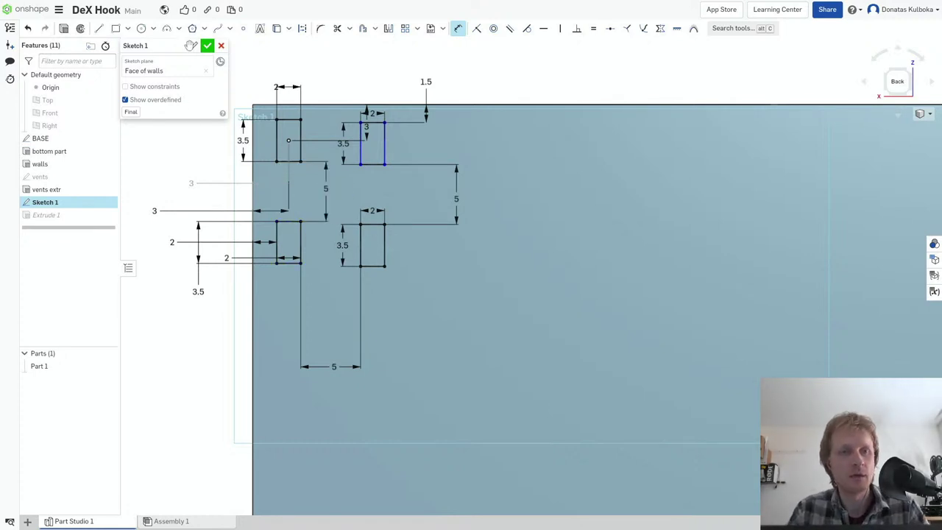
# - Close Sketch 1 and re-accept the Extrude 1 Remove cut so the slots update
pyautogui.click(207, 45)
pyautogui.rightClick(71, 216)
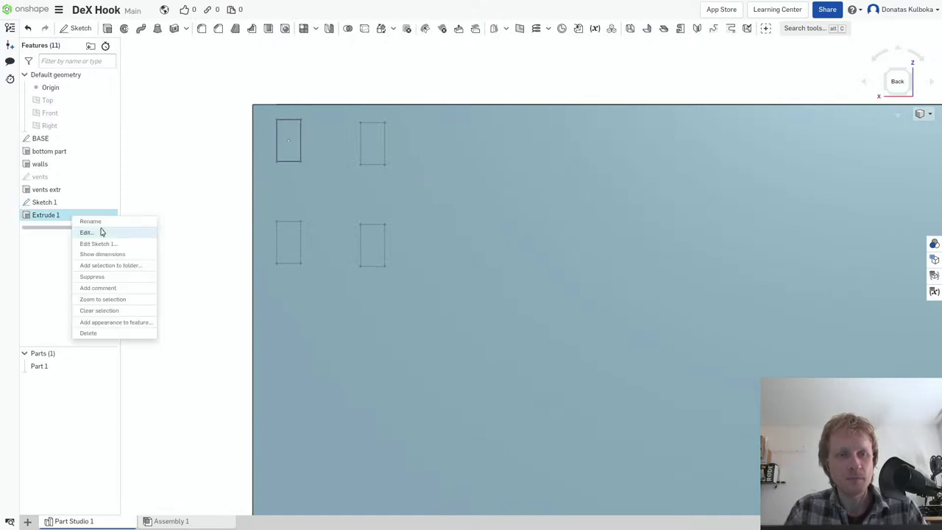
pyautogui.click(121, 233)
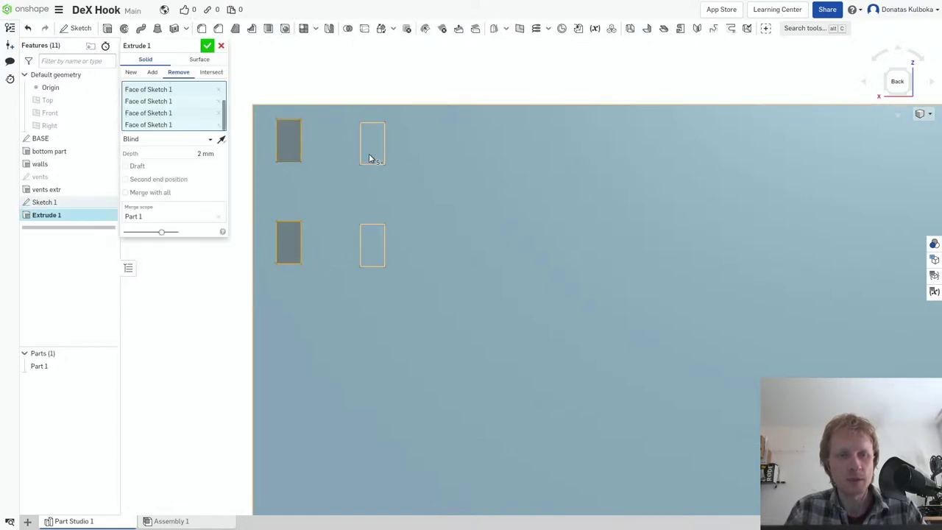
pyautogui.click(208, 46)
# - Inspect the new slots from an angled view, then reopen Sketch 1 for editing
pyautogui.scroll(-5, 662, 265)
pyautogui.moveTo(696, 276); pyautogui.dragTo(679, 296, button='right')
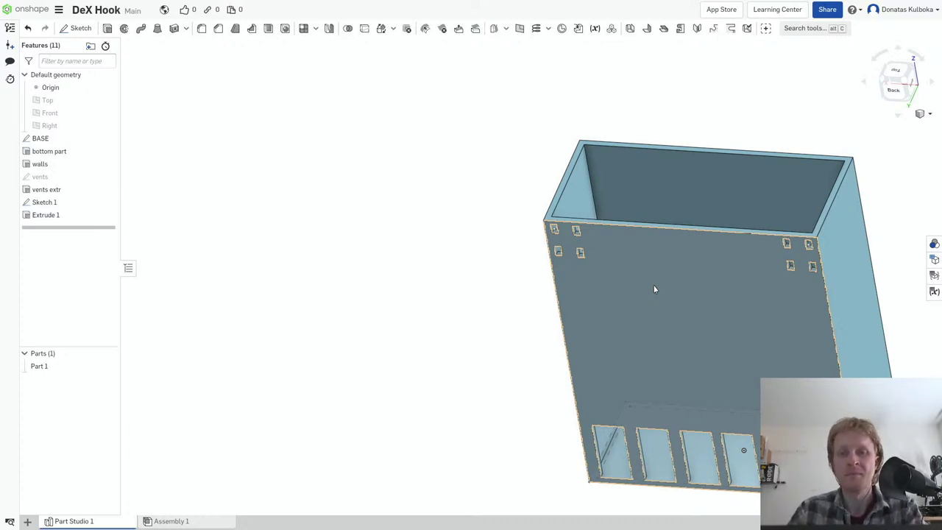
pyautogui.scroll(3, 684, 280)
pyautogui.scroll(-1, 707, 248)
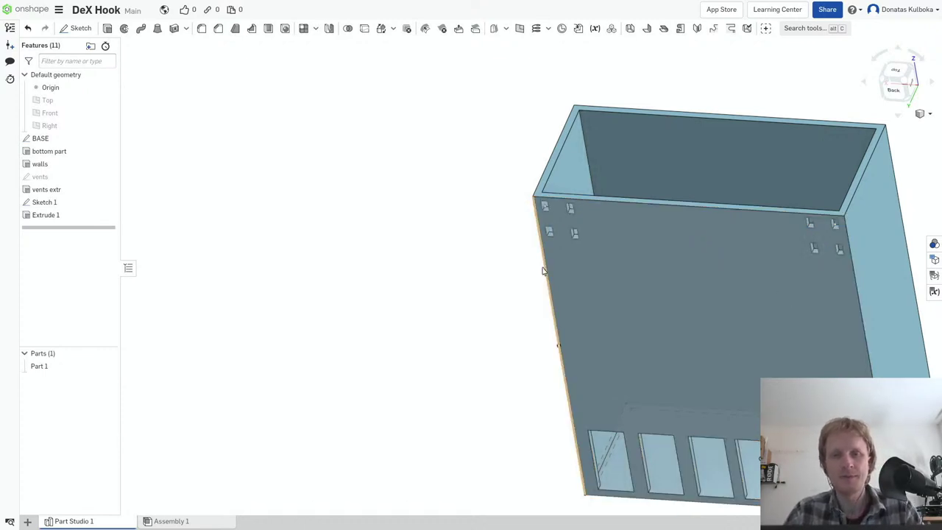
pyautogui.rightClick(47, 204)
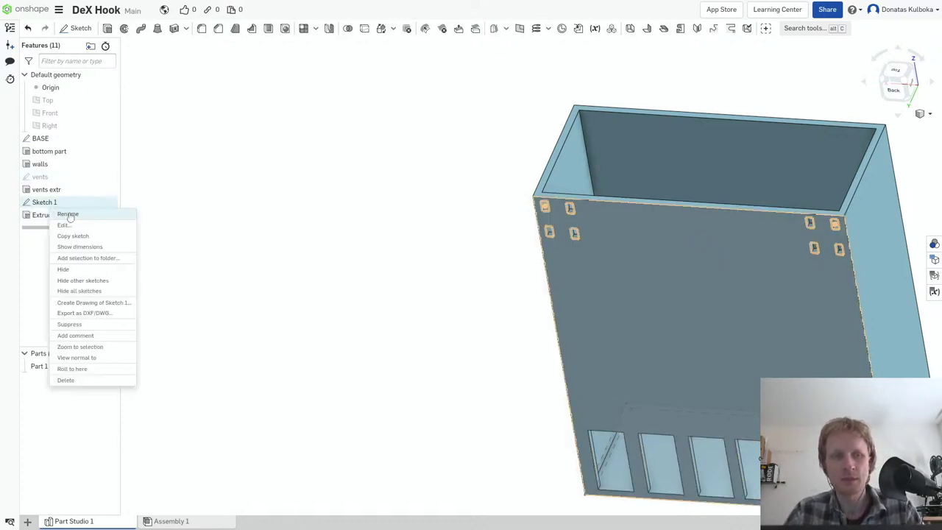
pyautogui.click(64, 225)
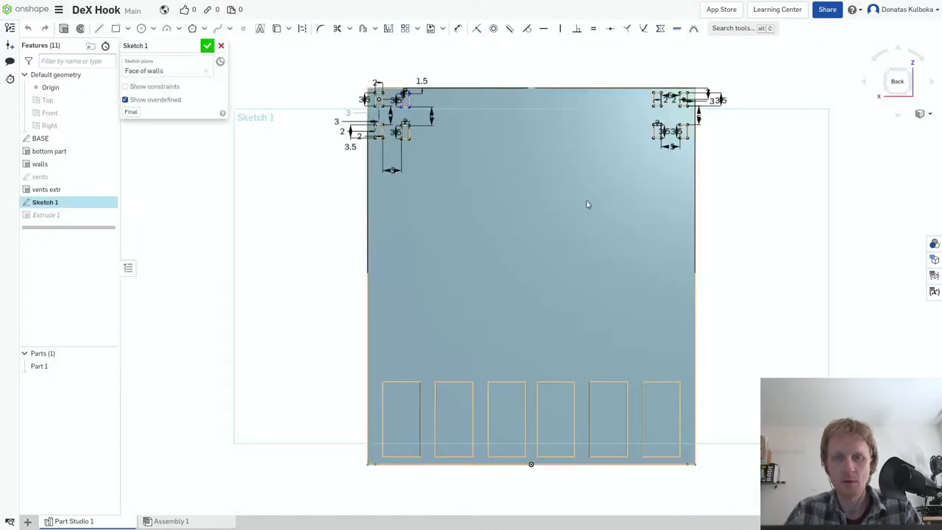
# - Change the right pair's vertical gap to 15 and close the sketch
pyautogui.scroll(2, 687, 123)
pyautogui.scroll(3, 688, 123)
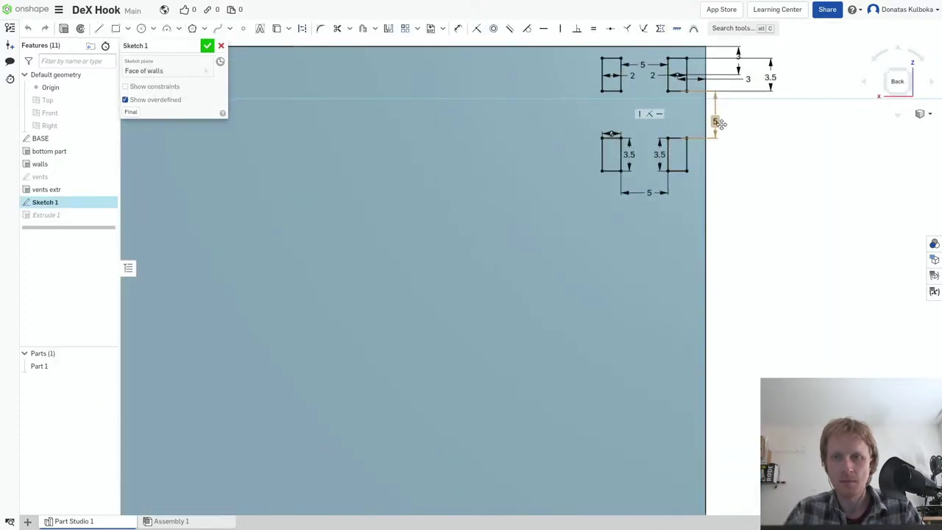
pyautogui.doubleClick(714, 120)
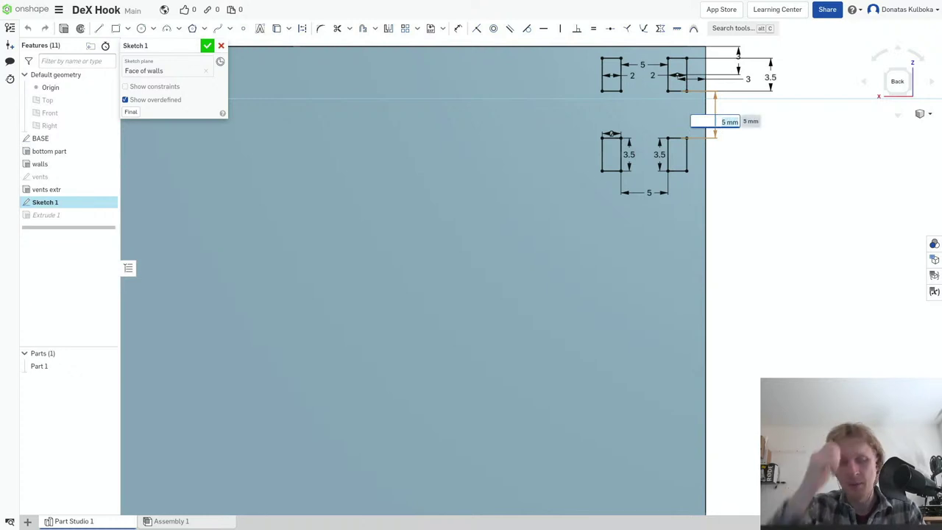
pyautogui.write('15')
pyautogui.press('Return')
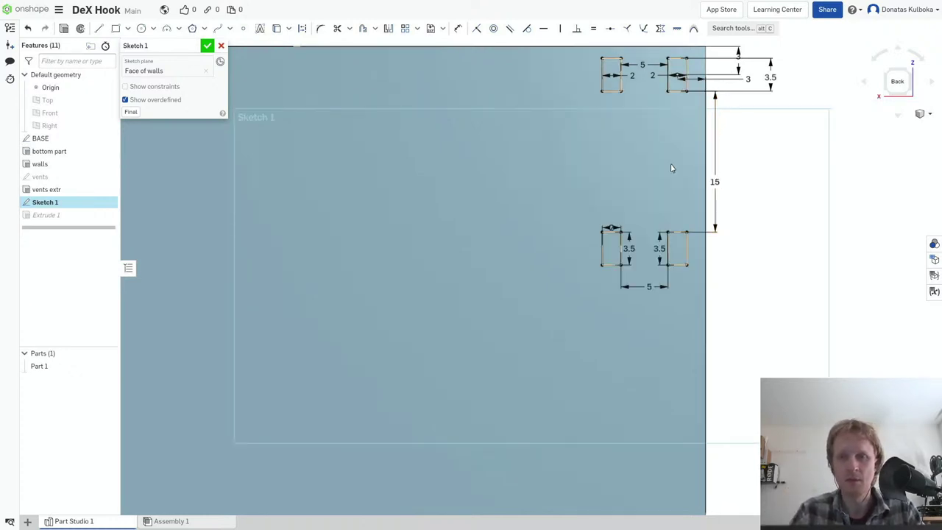
pyautogui.scroll(-1, 573, 176)
pyautogui.scroll(-3, 572, 176)
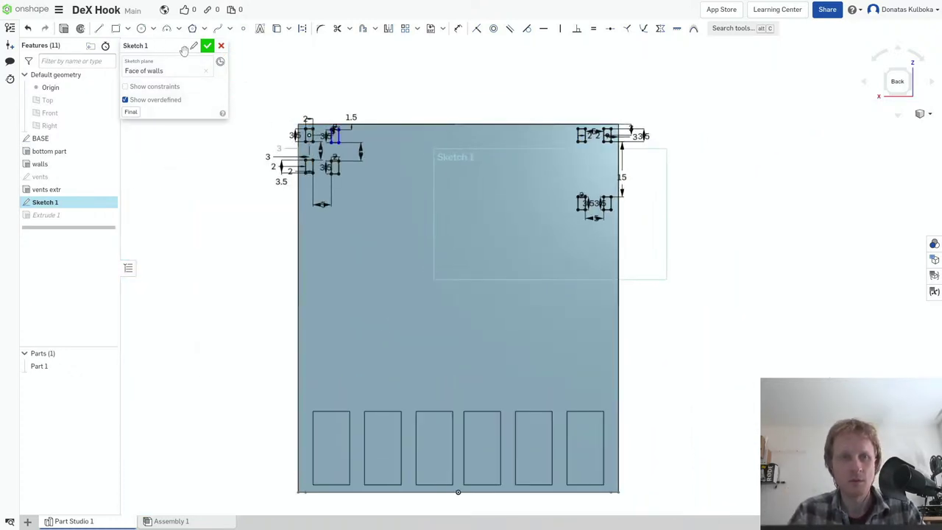
pyautogui.click(207, 48)
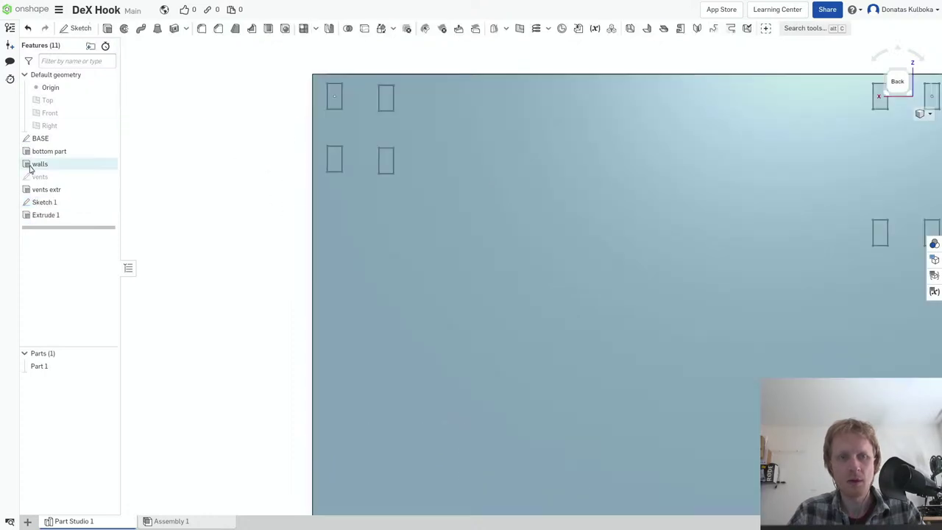
# - Reopen Sketch 1 and replace the left pair's 5 vertical dimension with a 15 gap
pyautogui.rightClick(57, 203)
pyautogui.click(83, 220)
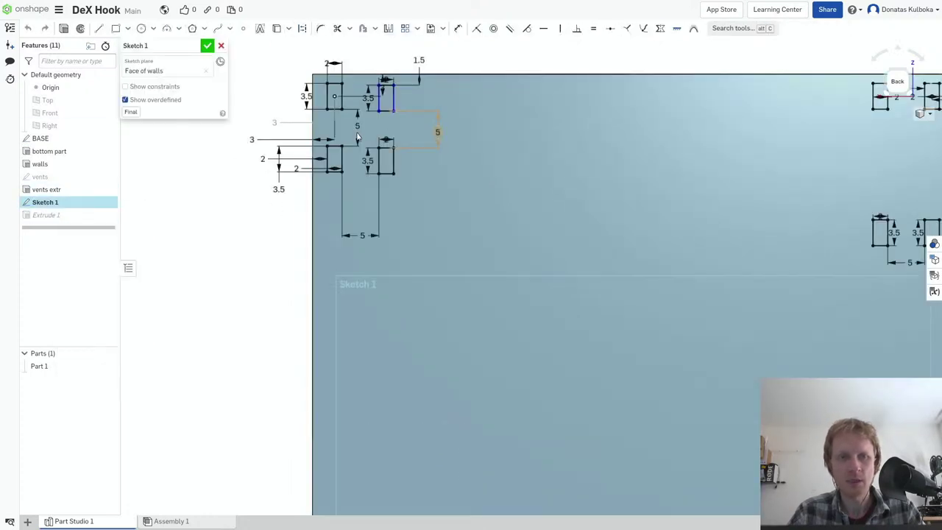
pyautogui.click(356, 126)
pyautogui.press('Delete')
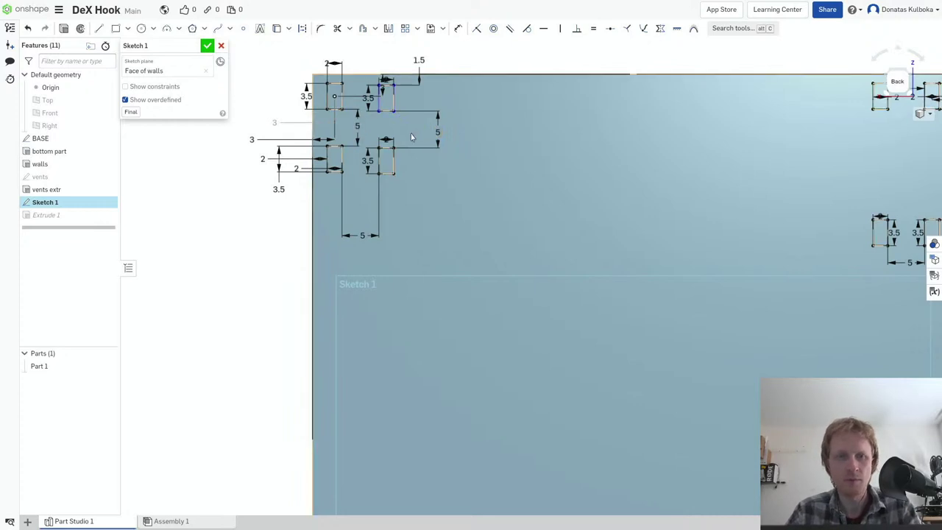
pyautogui.click(440, 133)
pyautogui.write('15')
pyautogui.press('Return')
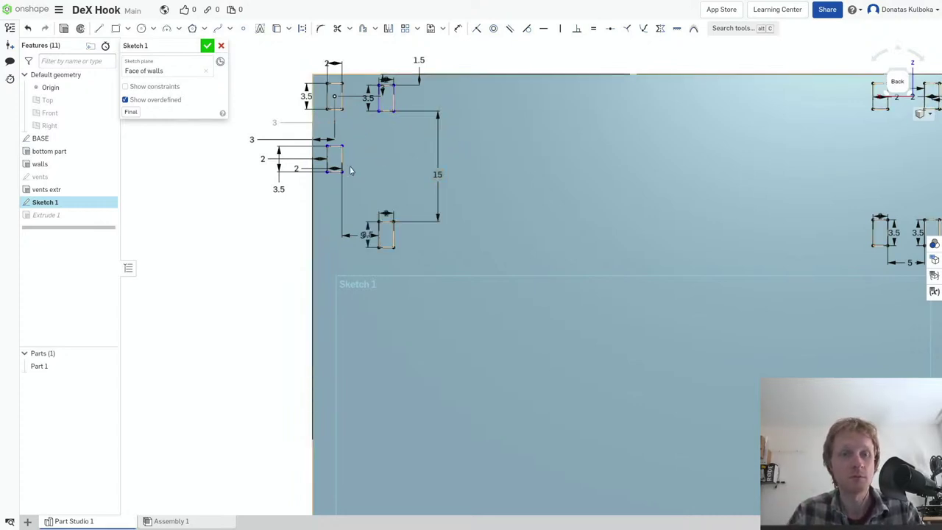
# - Dimension the far-left rectangles with a 15 vertical gap and close Sketch 1
pyautogui.press('d')
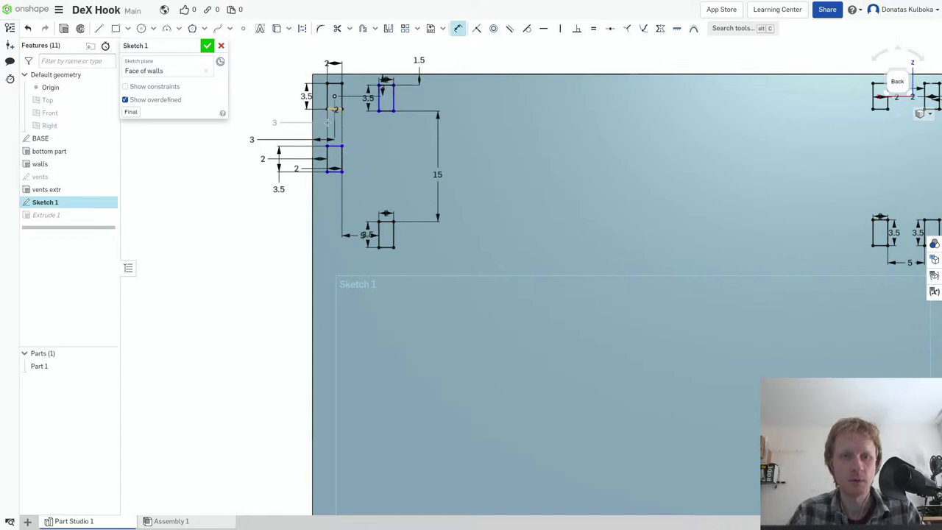
pyautogui.click(335, 109)
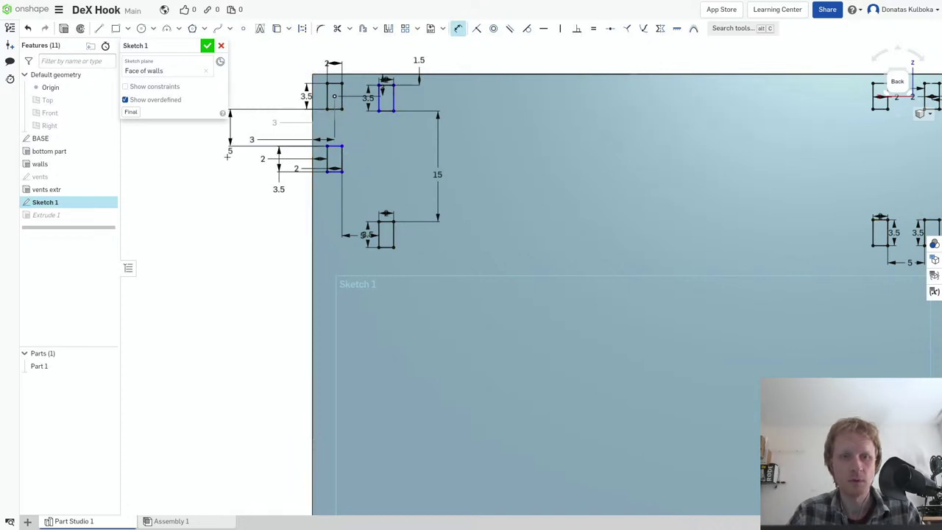
pyautogui.click(204, 190)
pyautogui.write('15')
pyautogui.press('Return')
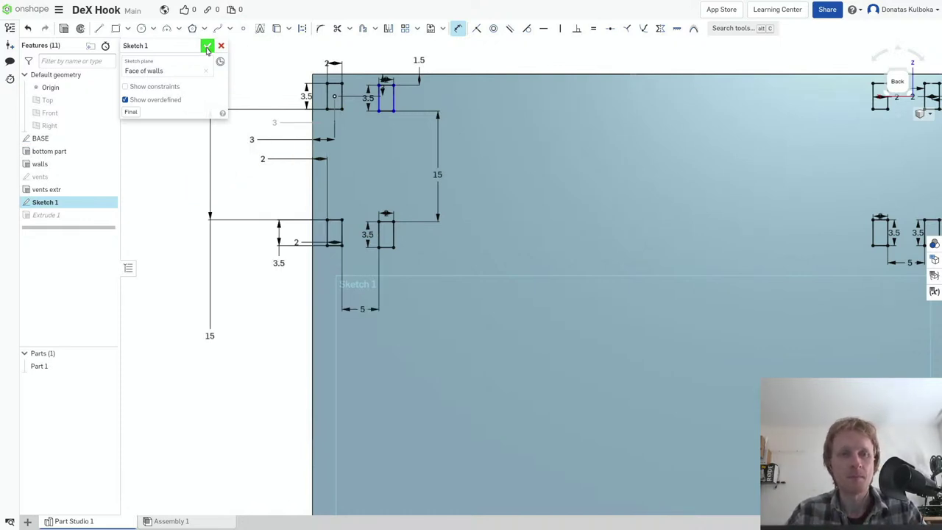
pyautogui.click(206, 47)
# - Select Sketch 1, reopen it, and close it again without changes
pyautogui.scroll(2, 434, 137)
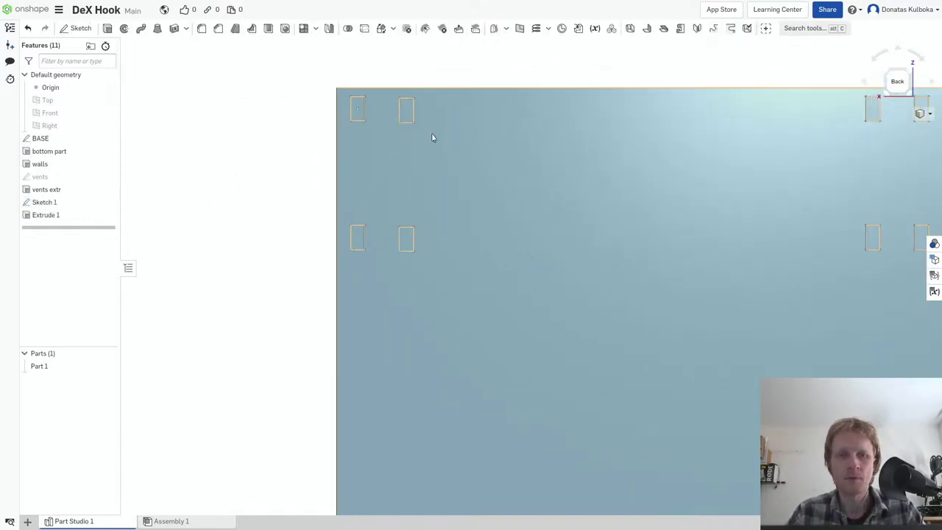
pyautogui.rightClick(367, 138)
pyautogui.click(46, 201)
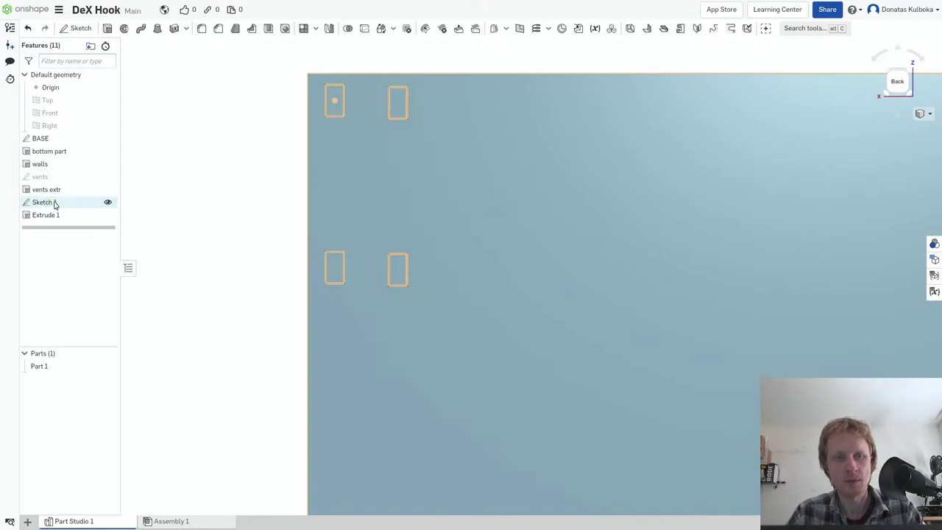
pyautogui.rightClick(56, 204)
pyautogui.click(69, 220)
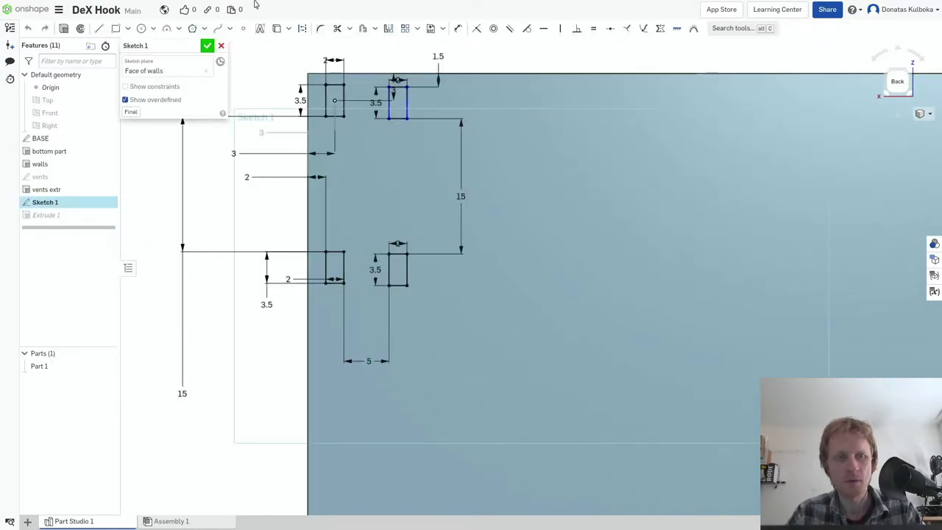
pyautogui.click(206, 45)
# - Rename Sketch 1 to 'mounting holes'
pyautogui.rightClick(64, 203)
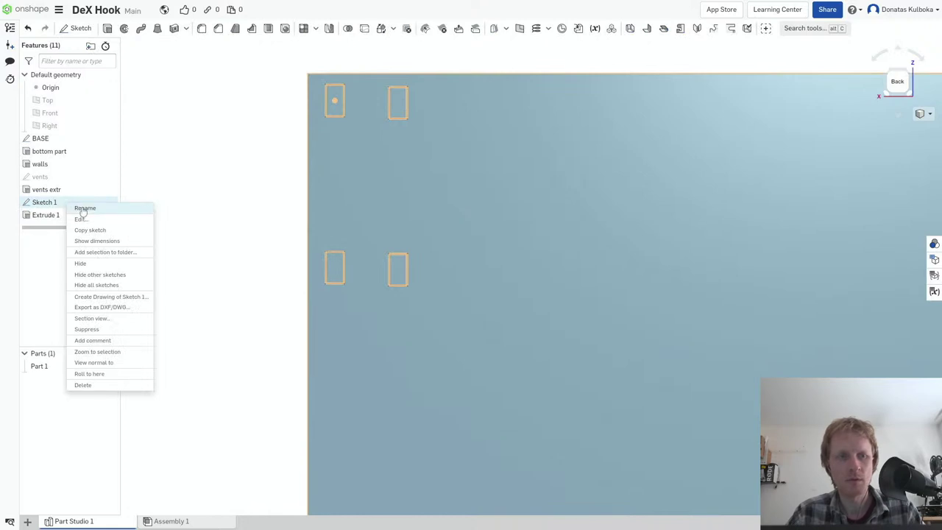
pyautogui.click(82, 207)
pyautogui.write('mounting holes')
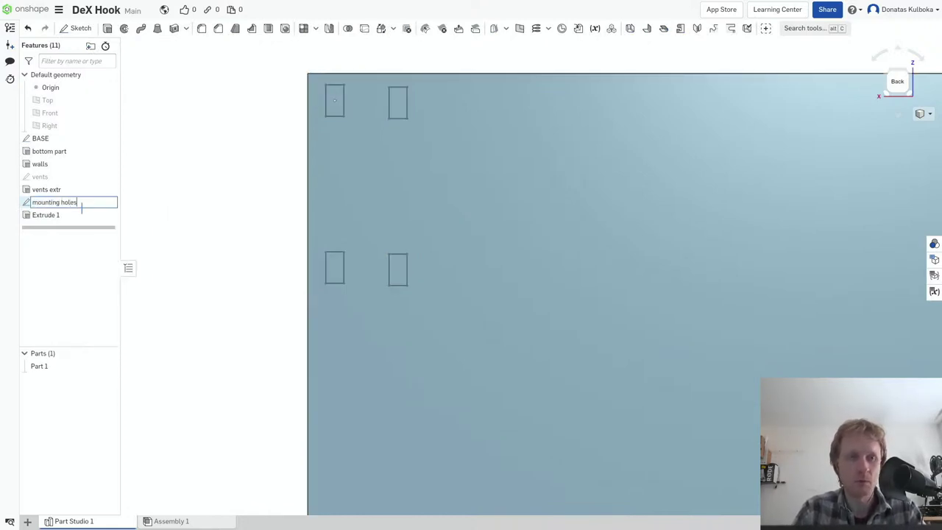
pyautogui.press('Return')
# - Rename Extrude 1 to 'mounting holes extr' and clear the selection
pyautogui.rightClick(62, 217)
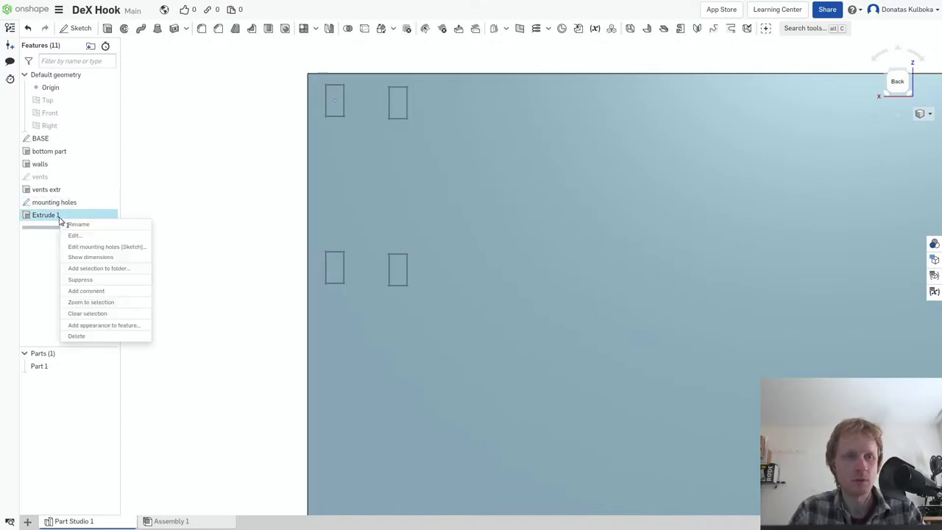
pyautogui.click(78, 225)
pyautogui.write('mounting holes extr')
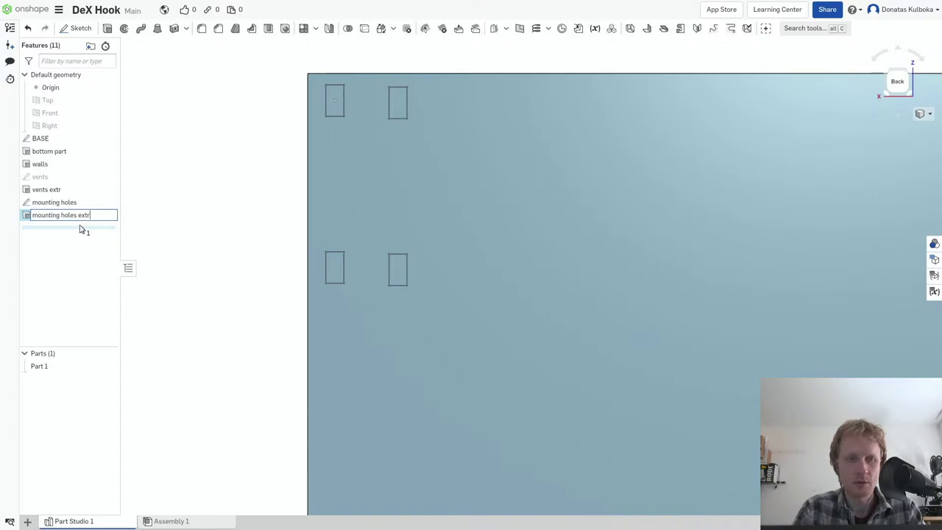
pyautogui.press('Return')
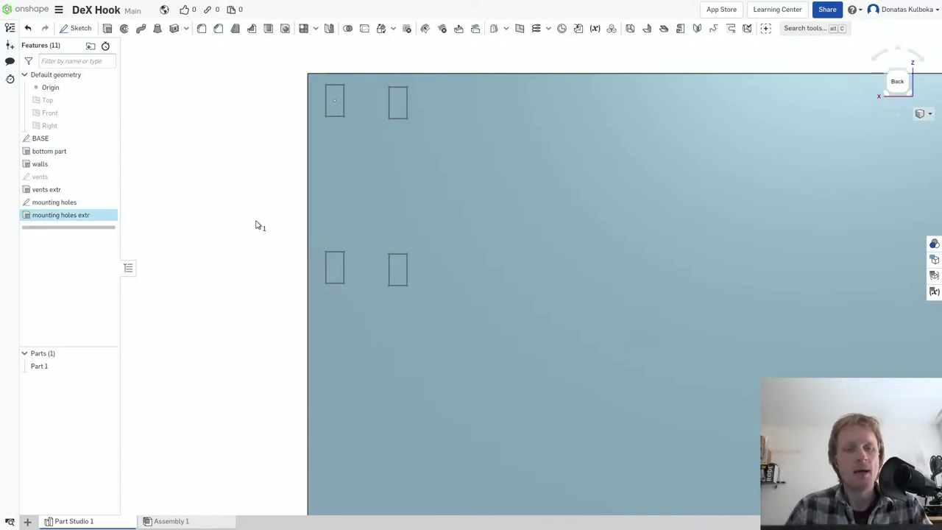
pyautogui.click(262, 250)
# - Orbit the box to inspect its back wall with the mounting-hole slots and its open top
pyautogui.moveTo(330, 258); pyautogui.dragTo(328, 263, button='right')
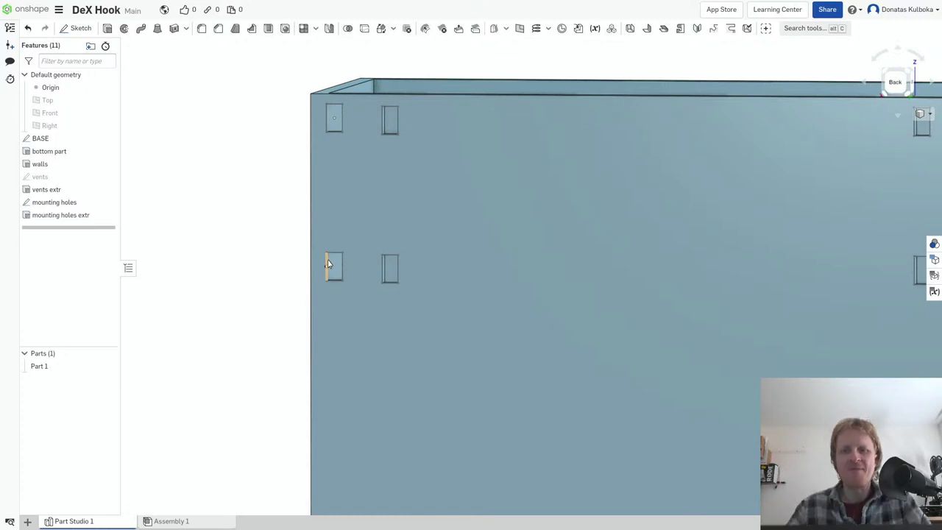
pyautogui.scroll(-3, 431, 242)
pyautogui.scroll(-3, 500, 235)
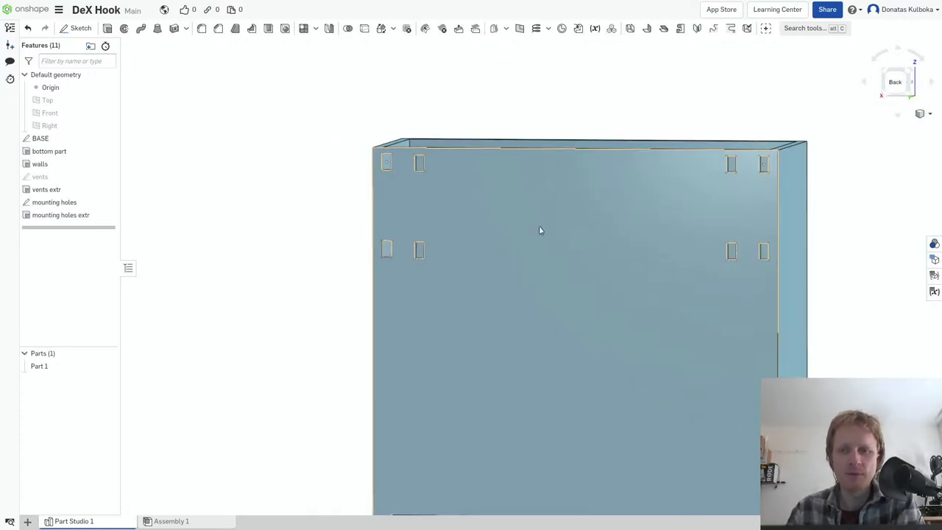
pyautogui.moveTo(540, 231)
pyautogui.mouseDown(button='right')
pyautogui.moveTo(550, 251)
pyautogui.moveTo(539, 348)
pyautogui.moveTo(544, 225)
pyautogui.mouseUp(button='right')
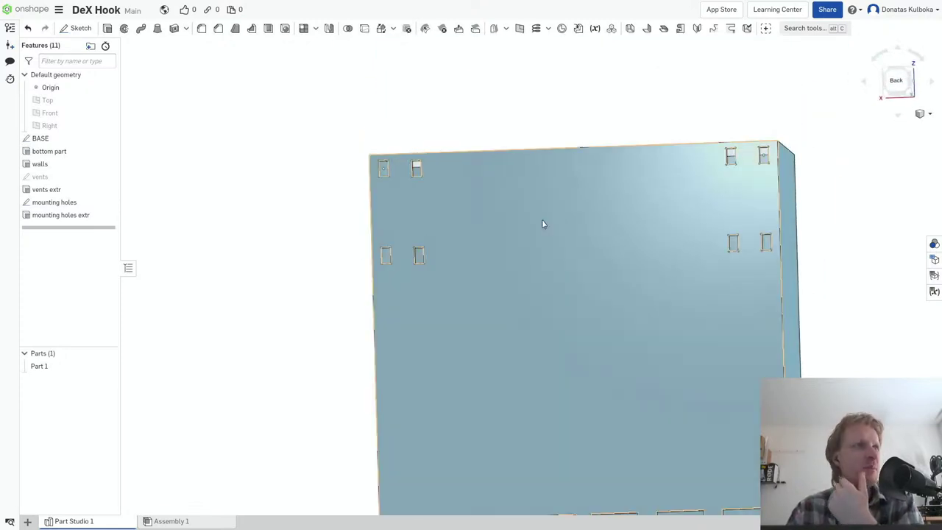
pyautogui.moveTo(595, 259)
pyautogui.mouseDown(button='right')
pyautogui.moveTo(603, 262)
pyautogui.moveTo(590, 295)
pyautogui.moveTo(591, 231)
pyautogui.moveTo(586, 246)
pyautogui.mouseUp(button='right')
pyautogui.moveTo(507, 215); pyautogui.dragTo(511, 229, button='right')
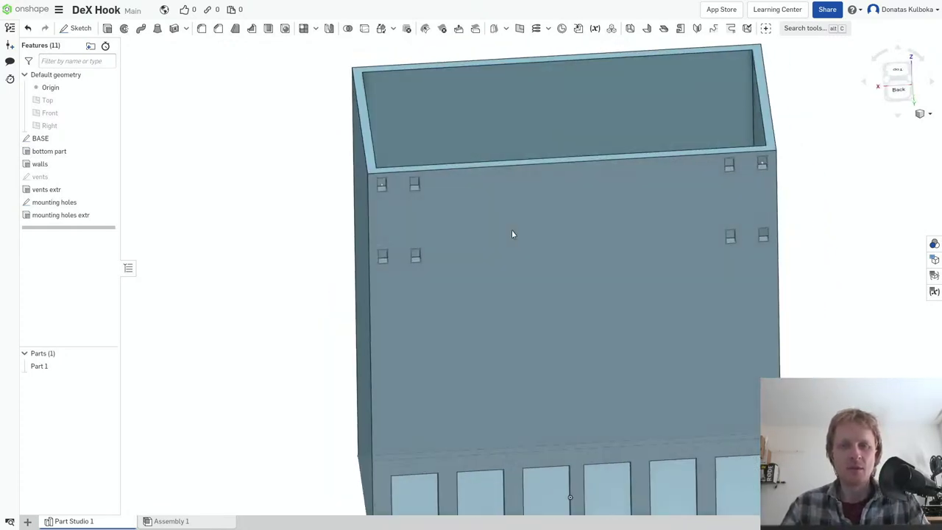
# - Sketch a 5 × 28.281 rectangle on the mounting-hole face over the left hole column, past the wall top
pyautogui.rightClick(454, 230)
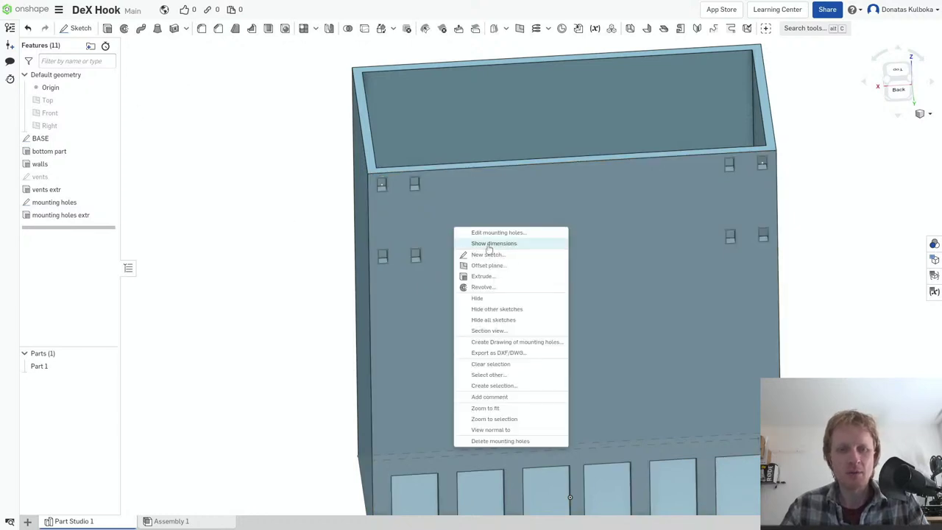
pyautogui.click(495, 255)
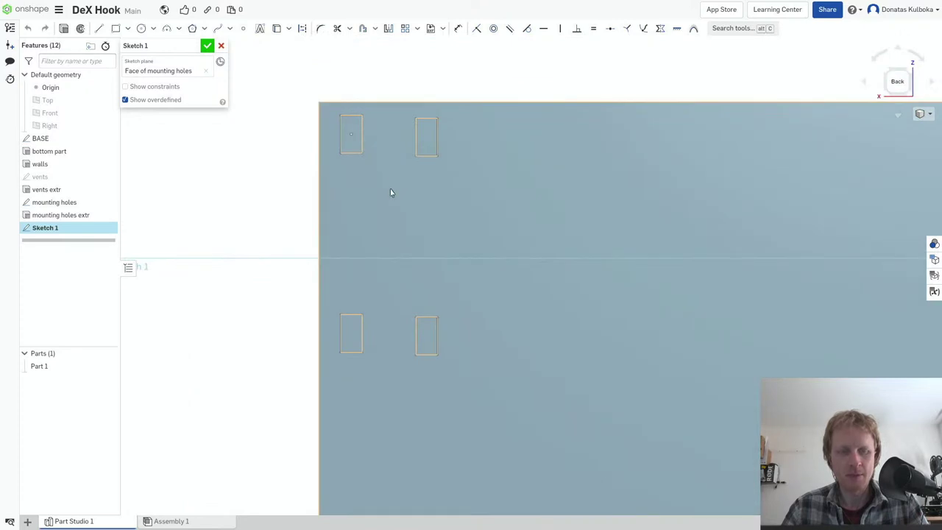
pyautogui.press('g')
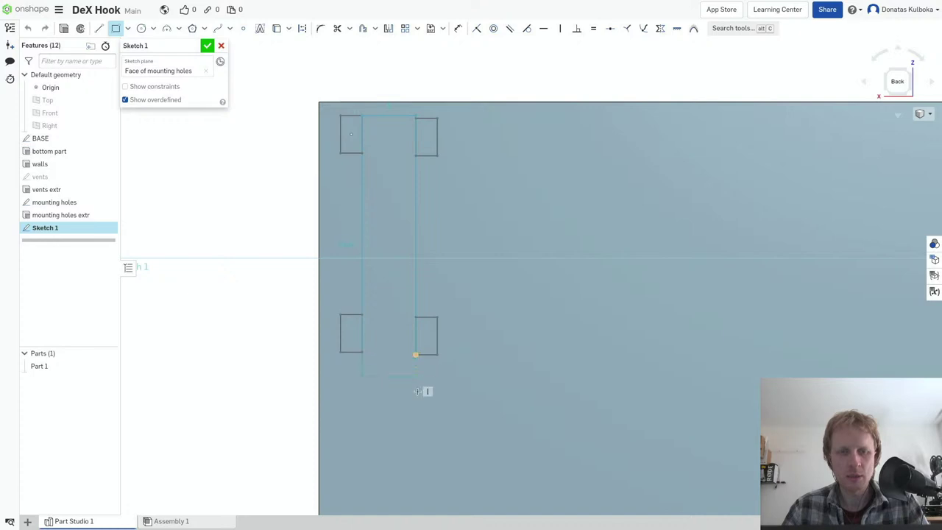
pyautogui.press('Escape')
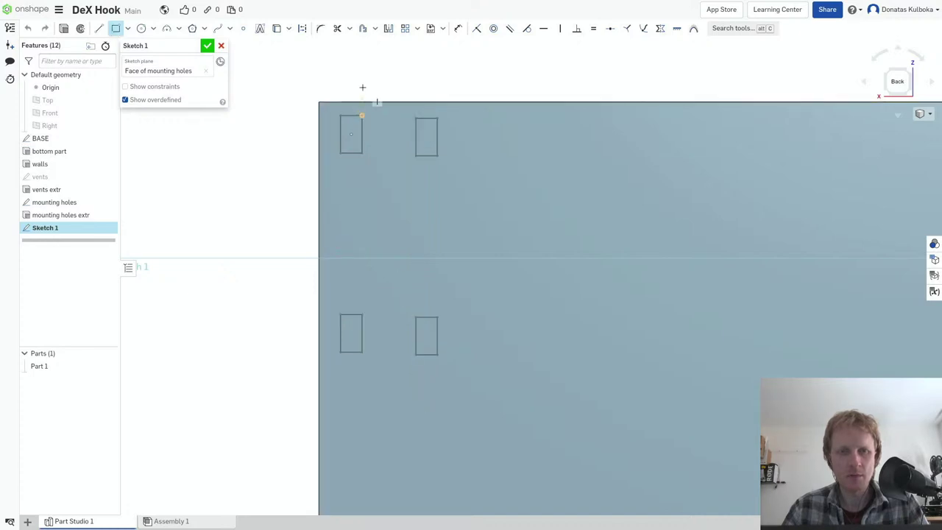
pyautogui.click(362, 87)
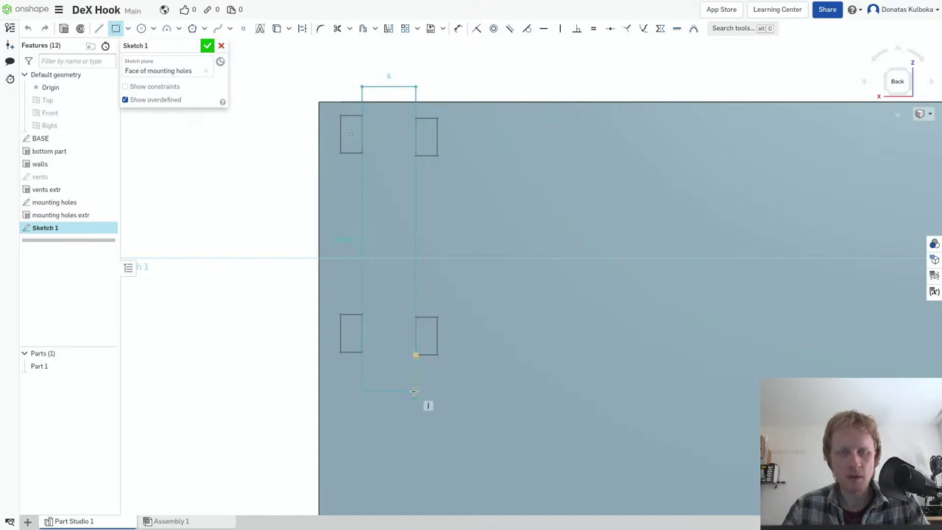
pyautogui.click(415, 390)
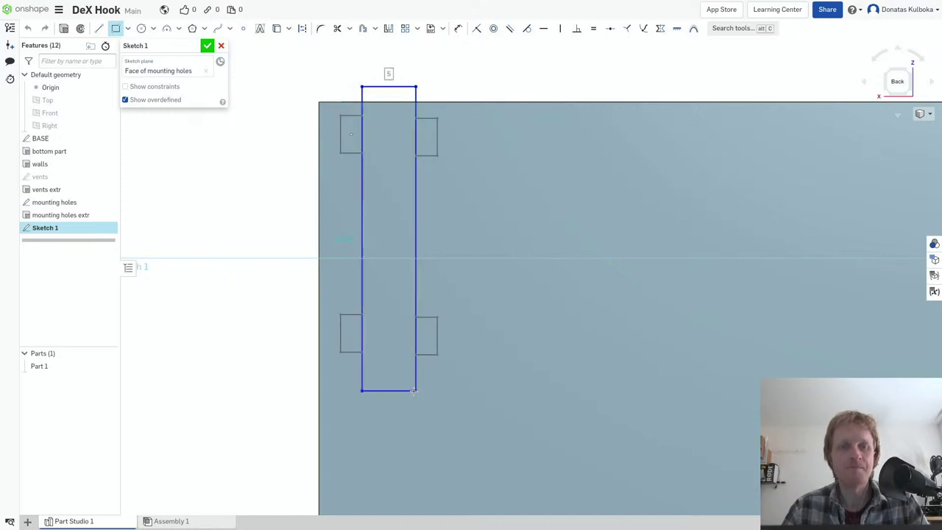
pyautogui.click(207, 46)
pyautogui.moveTo(238, 319)
pyautogui.mouseDown(button='right')
pyautogui.moveTo(218, 309)
pyautogui.moveTo(361, 299)
pyautogui.mouseUp(button='right')
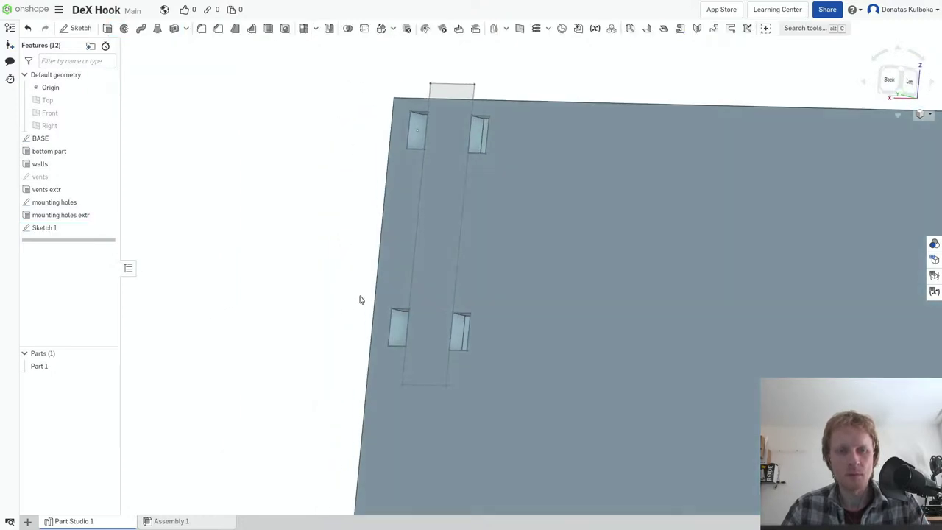
# - Extrude the sketch's rectangle region 5 mm as a new separate part, Part 2
pyautogui.click(430, 252)
pyautogui.hotkey('shift', 'e')
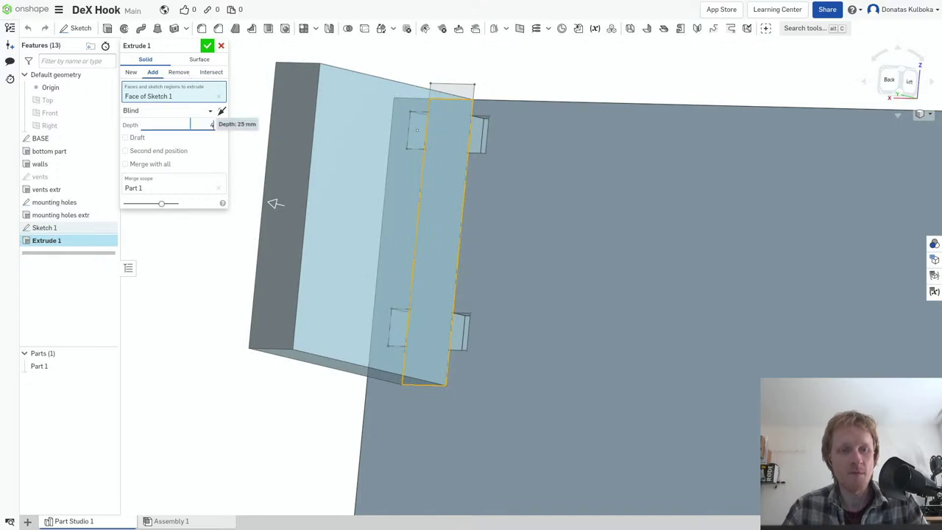
pyautogui.write('5')
pyautogui.press('Return')
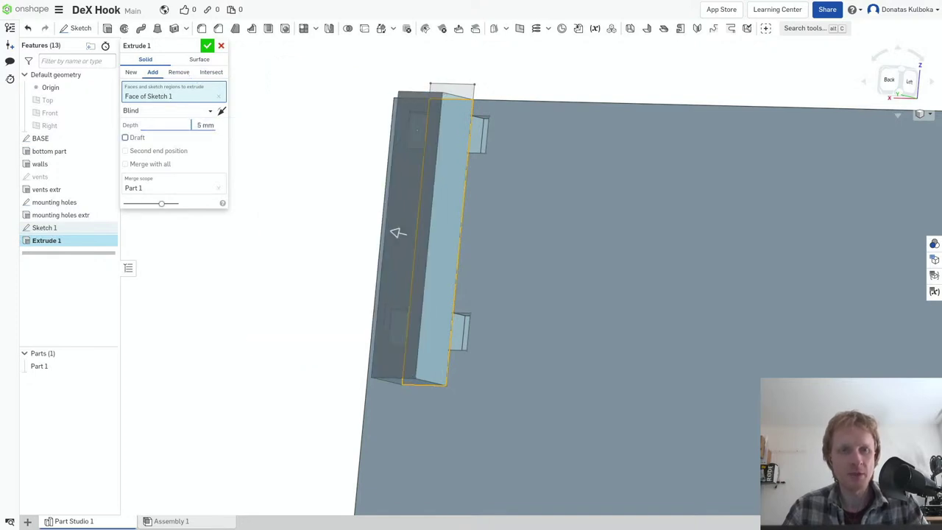
pyautogui.click(131, 72)
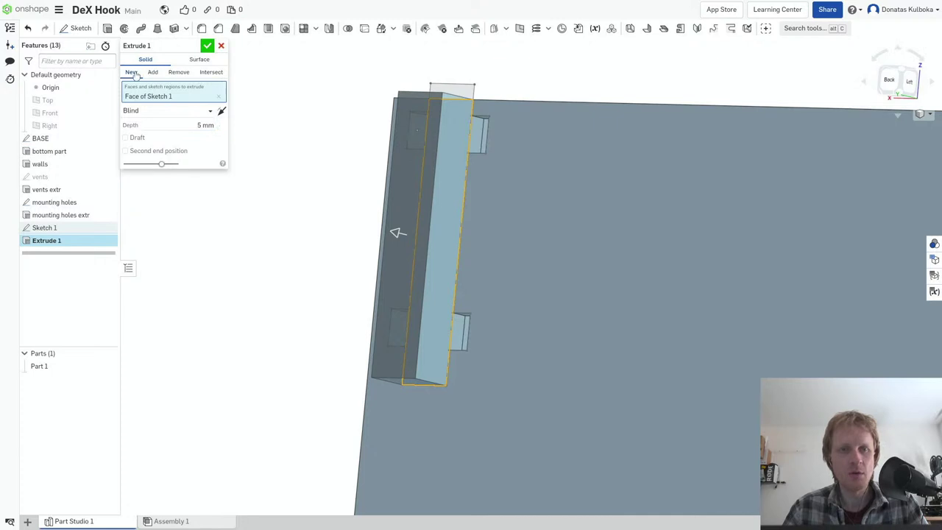
pyautogui.click(206, 48)
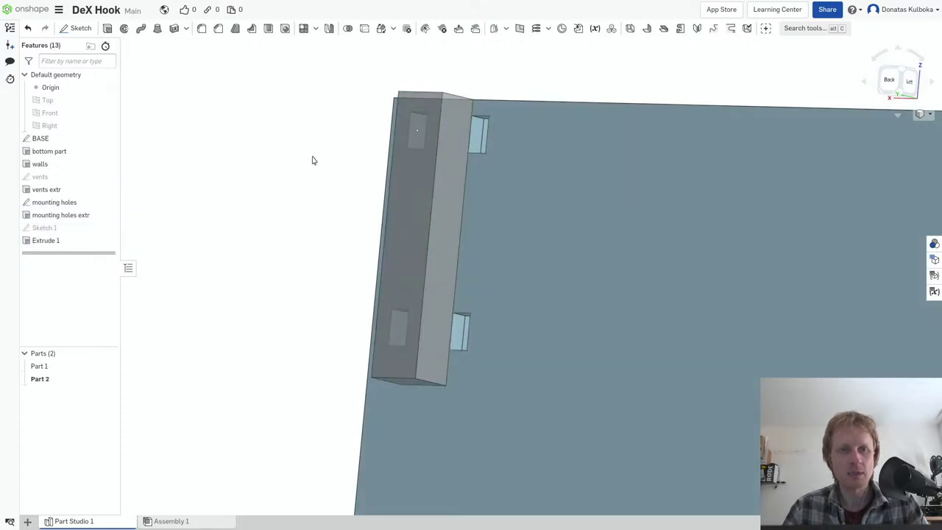
pyautogui.press('Left')
pyautogui.press('Left')
pyautogui.press('Left')
pyautogui.press('Left')
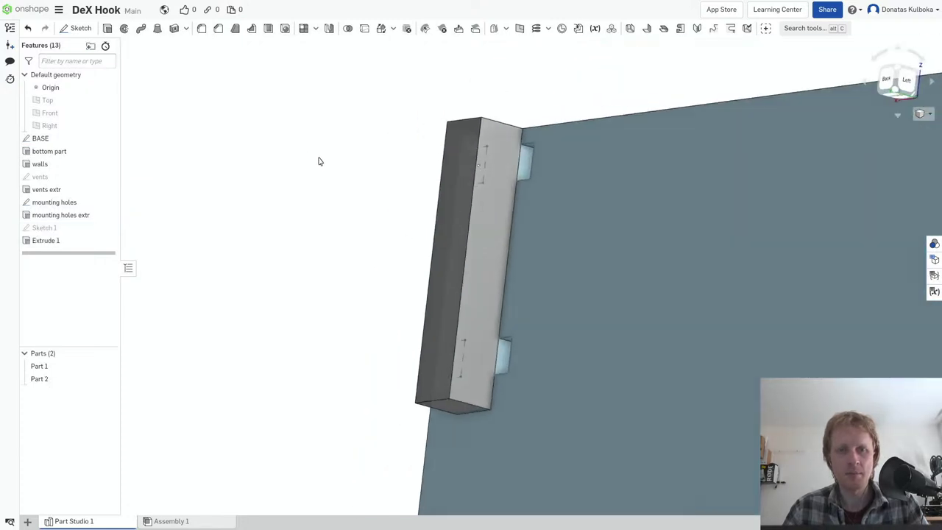
pyautogui.press('Left')
pyautogui.press('Up')
pyautogui.press('Up')
pyautogui.moveTo(432, 184)
pyautogui.mouseDown(button='right')
pyautogui.moveTo(370, 203)
pyautogui.moveTo(400, 189)
pyautogui.moveTo(404, 165)
pyautogui.moveTo(438, 226)
pyautogui.moveTo(409, 253)
pyautogui.moveTo(434, 235)
pyautogui.moveTo(445, 261)
pyautogui.moveTo(453, 197)
pyautogui.mouseUp(button='right')
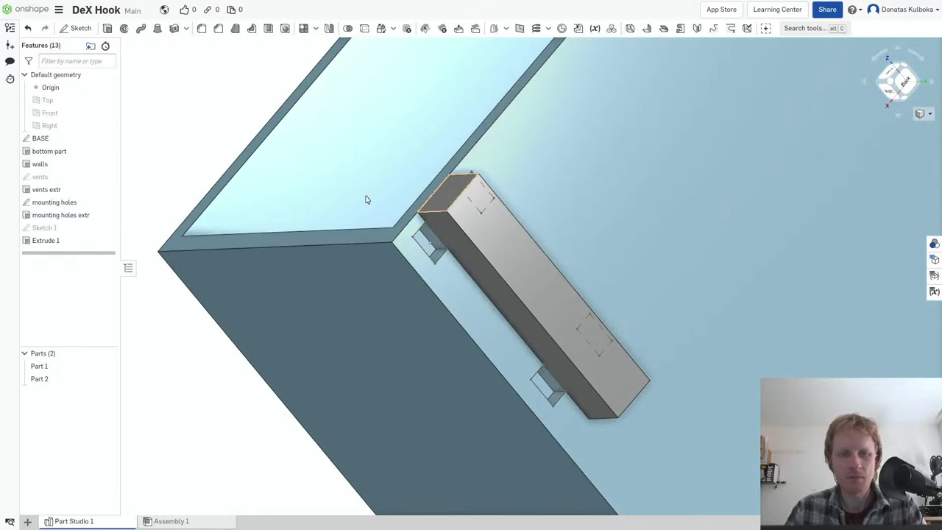
# - Check Sketch 1, then add its small end region to Extrude 1
pyautogui.rightClick(63, 229)
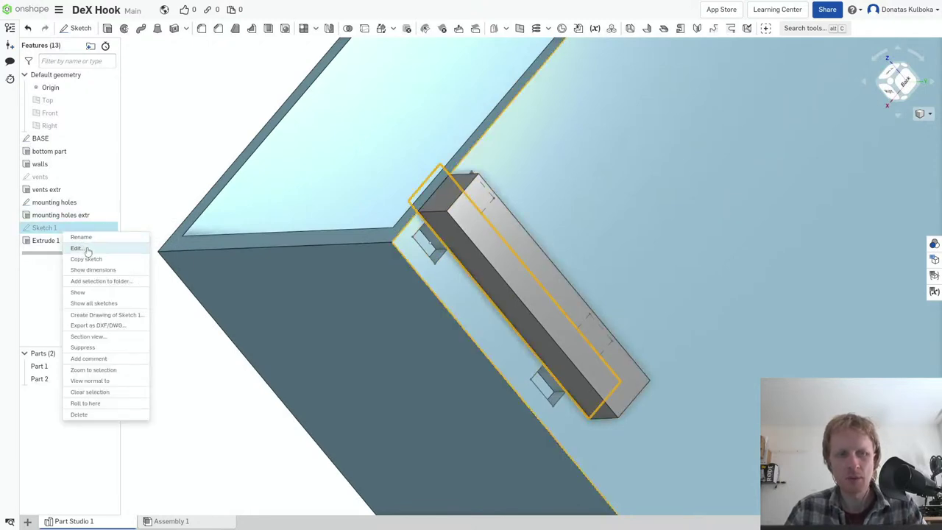
pyautogui.click(77, 248)
pyautogui.moveTo(410, 227); pyautogui.dragTo(396, 208, button='right')
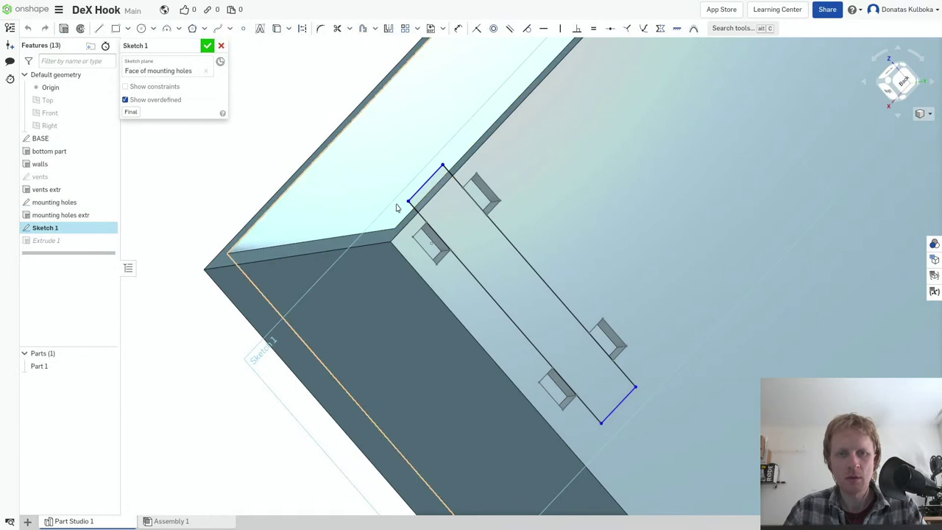
pyautogui.click(221, 47)
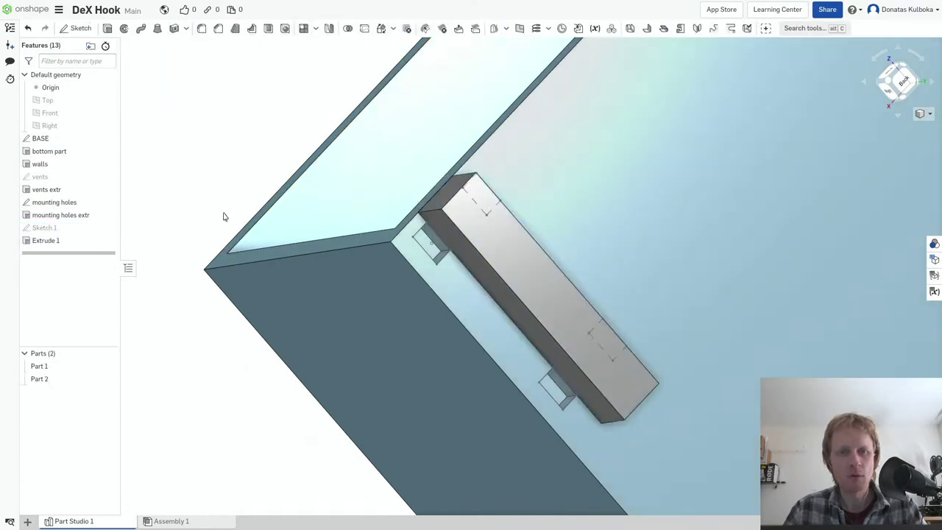
pyautogui.rightClick(74, 242)
pyautogui.click(86, 258)
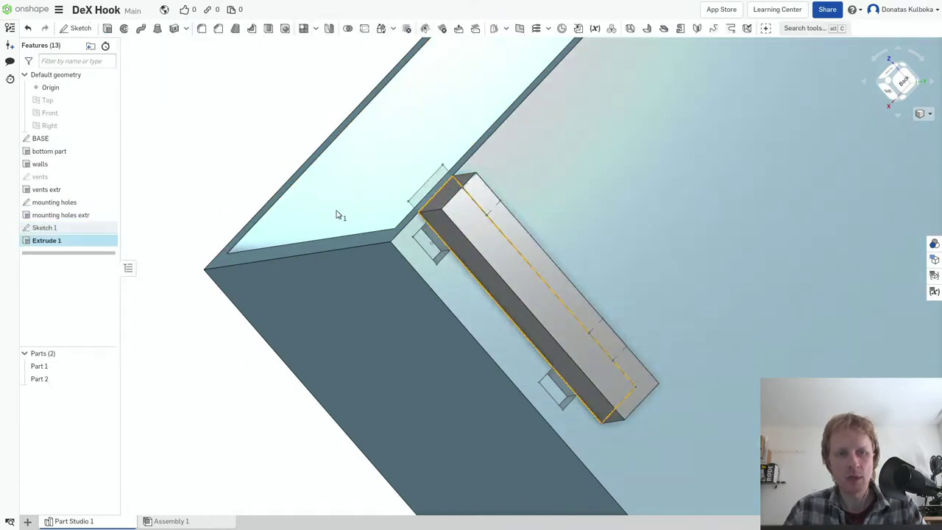
pyautogui.click(423, 199)
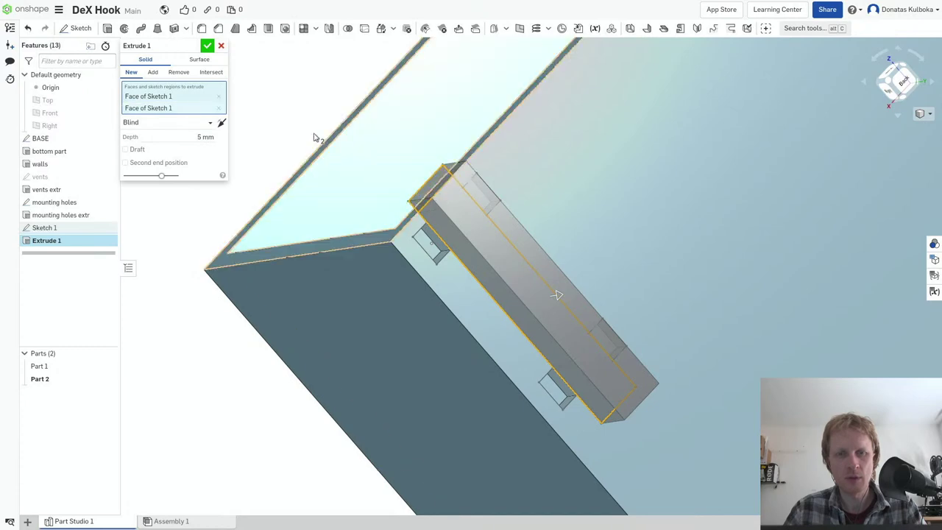
pyautogui.click(207, 48)
# - Sketch a 3 mm tall rectangle across the bar's top end on its face as Sketch 2
pyautogui.moveTo(331, 242)
pyautogui.mouseDown(button='right')
pyautogui.moveTo(423, 196)
pyautogui.moveTo(384, 235)
pyautogui.mouseUp(button='right')
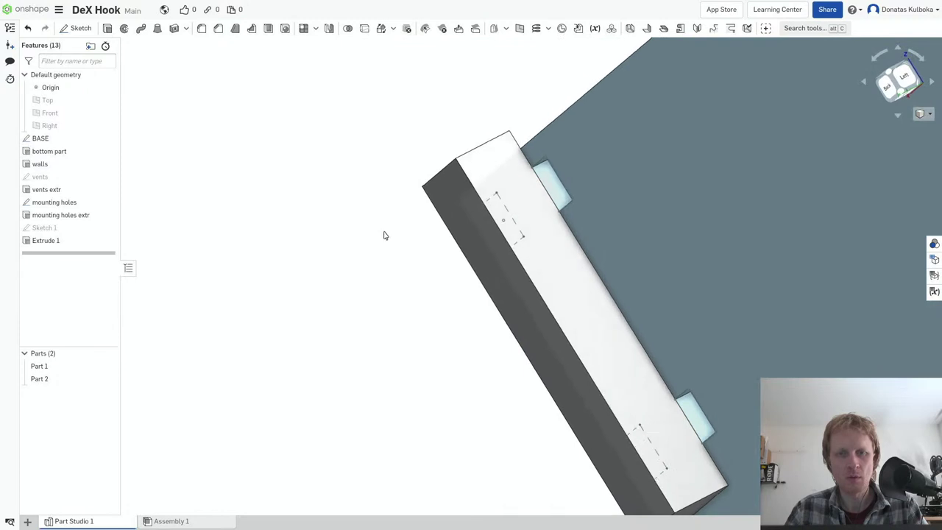
pyautogui.rightClick(463, 196)
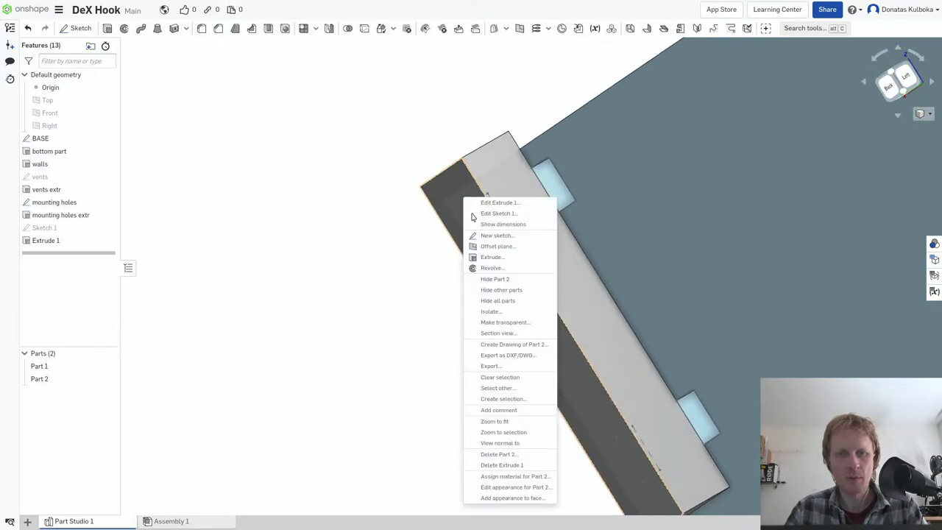
pyautogui.click(496, 236)
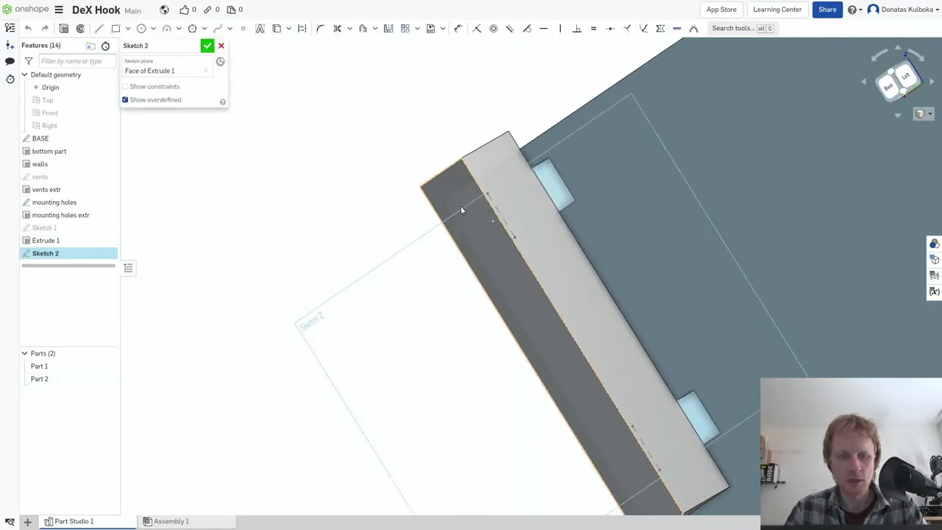
pyautogui.press('r')
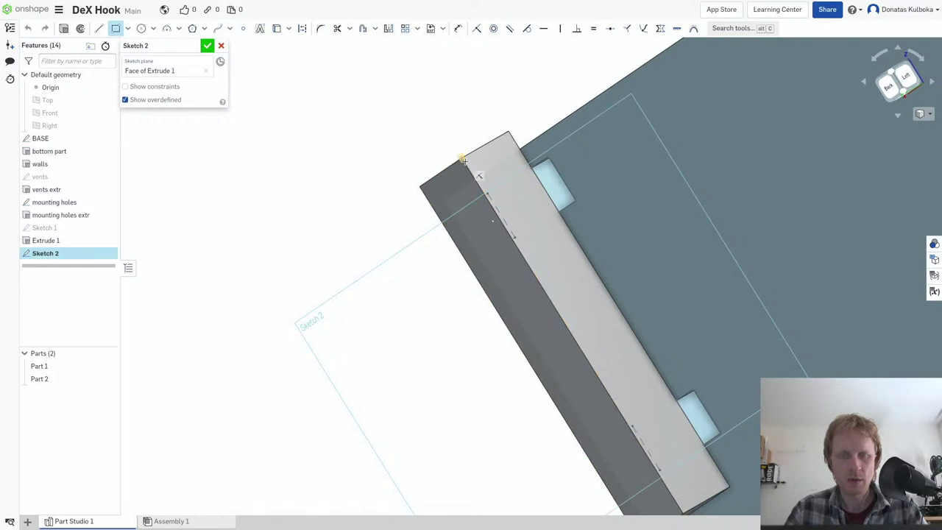
pyautogui.press('n')
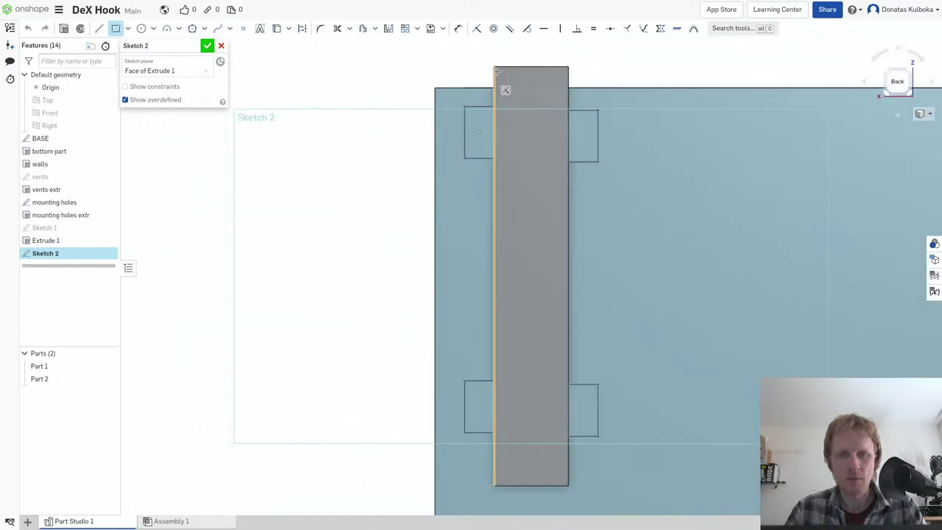
pyautogui.click(568, 108)
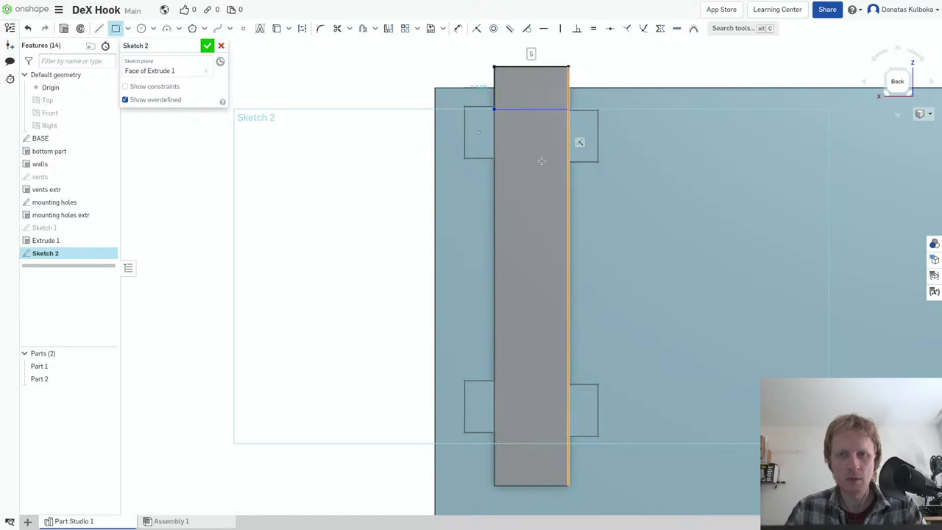
pyautogui.write('3')
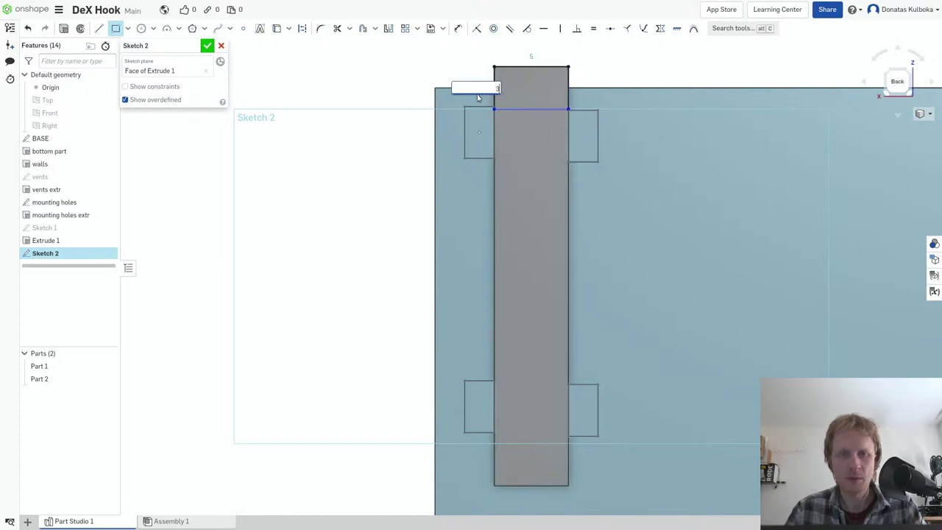
pyautogui.press('Return')
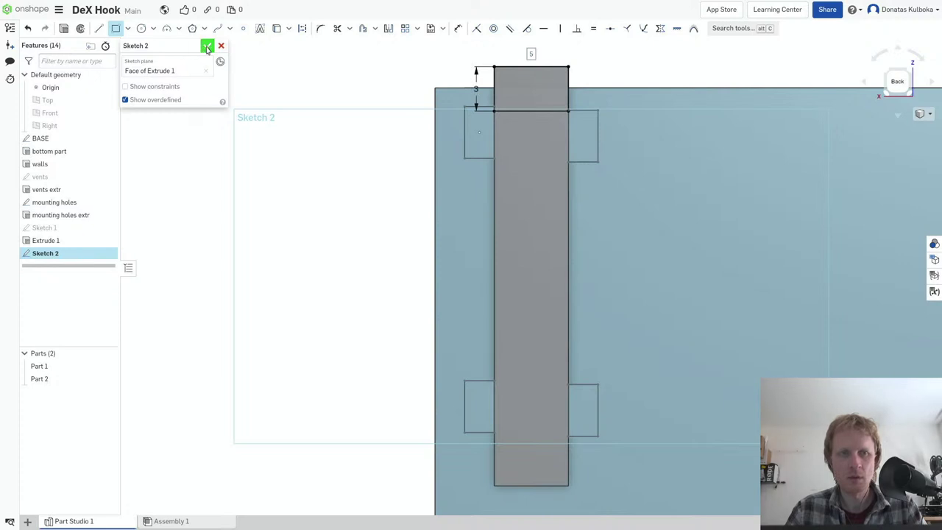
pyautogui.click(207, 48)
pyautogui.moveTo(416, 145); pyautogui.dragTo(494, 110, button='right')
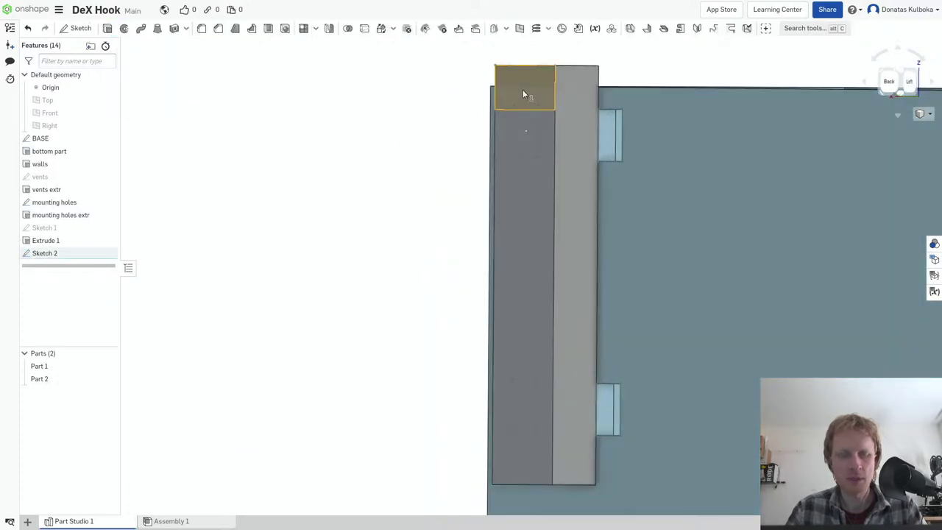
pyautogui.click(522, 89)
# - Extrude the small Sketch 2 region 40 mm, adding it to Part 2 as the hook arm
pyautogui.hotkey('shift', 'e')
pyautogui.scroll(-5, 521, 93)
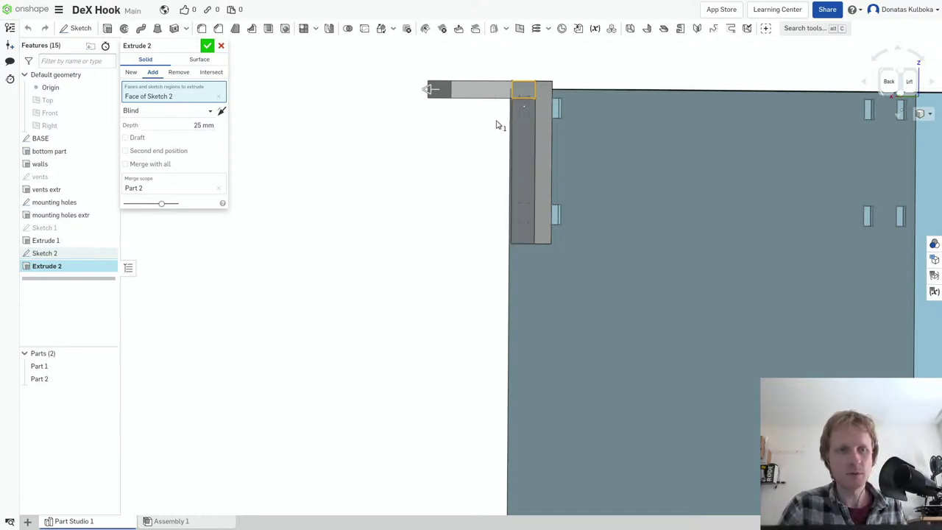
pyautogui.click(182, 123)
pyautogui.write('40')
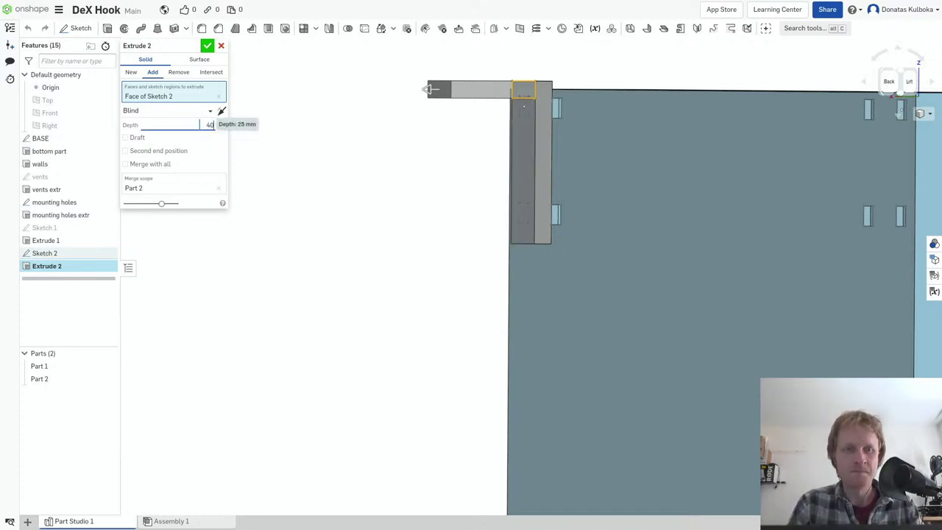
pyautogui.press('Return')
pyautogui.click(208, 47)
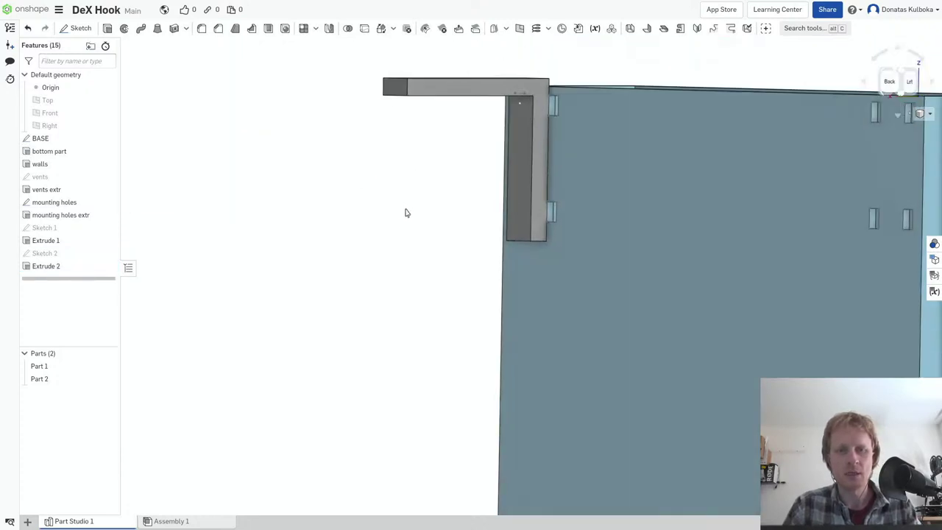
# - Discard an empty sketch and change Extrude 2's depth to 45 mm
pyautogui.moveTo(405, 213); pyautogui.dragTo(414, 129, button='right')
pyautogui.rightClick(414, 128)
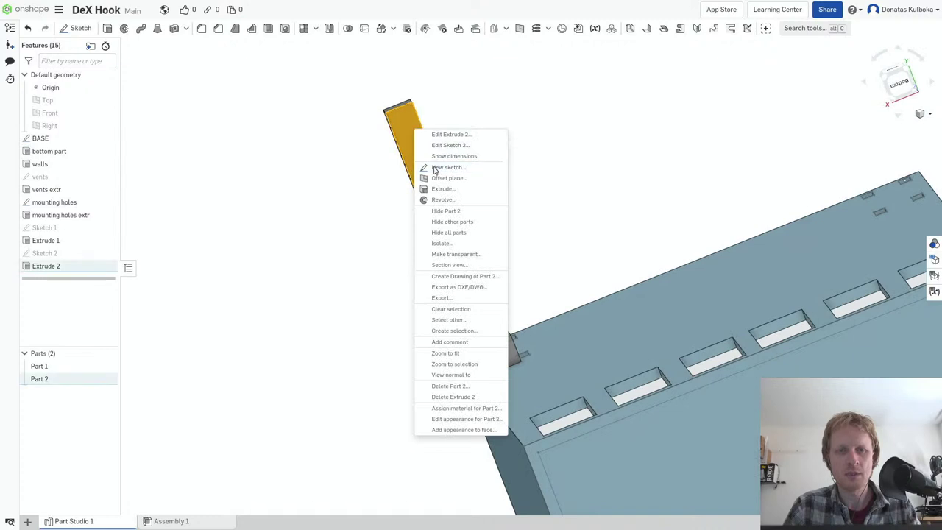
pyautogui.click(439, 167)
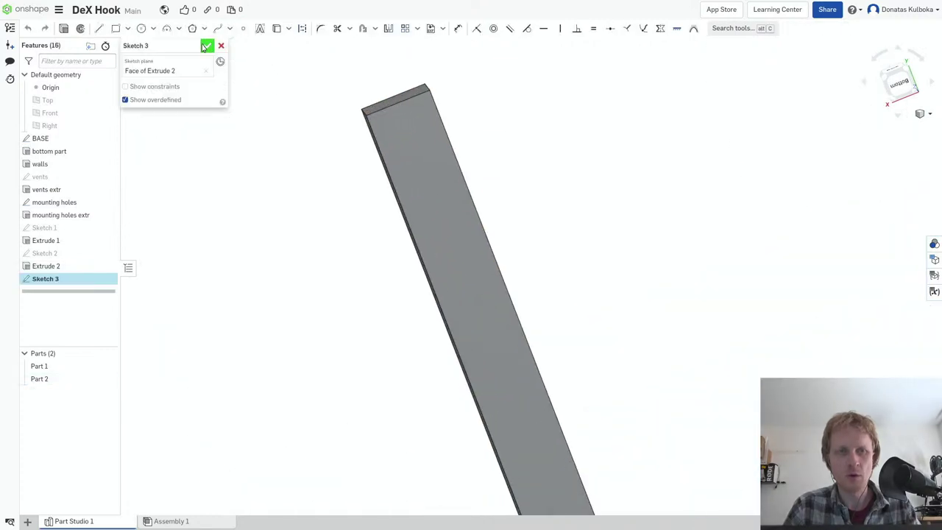
pyautogui.click(220, 46)
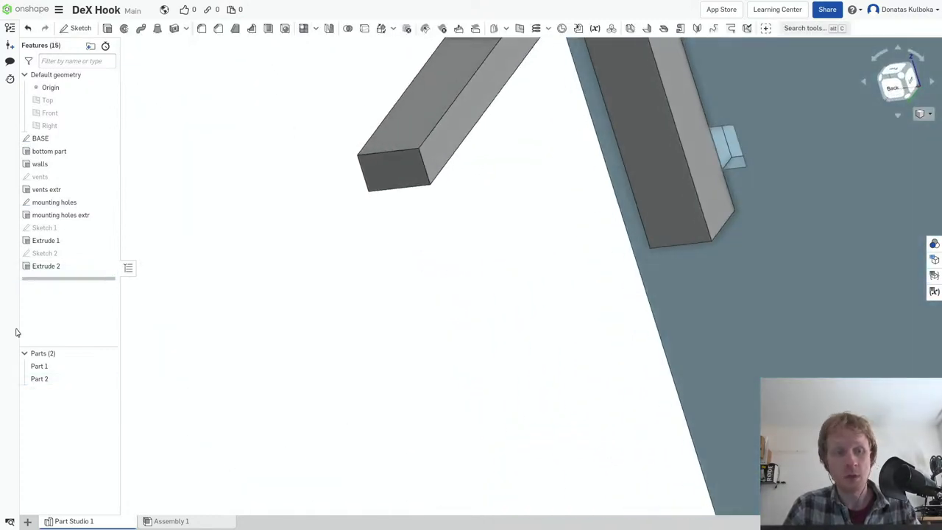
pyautogui.rightClick(53, 271)
pyautogui.click(70, 287)
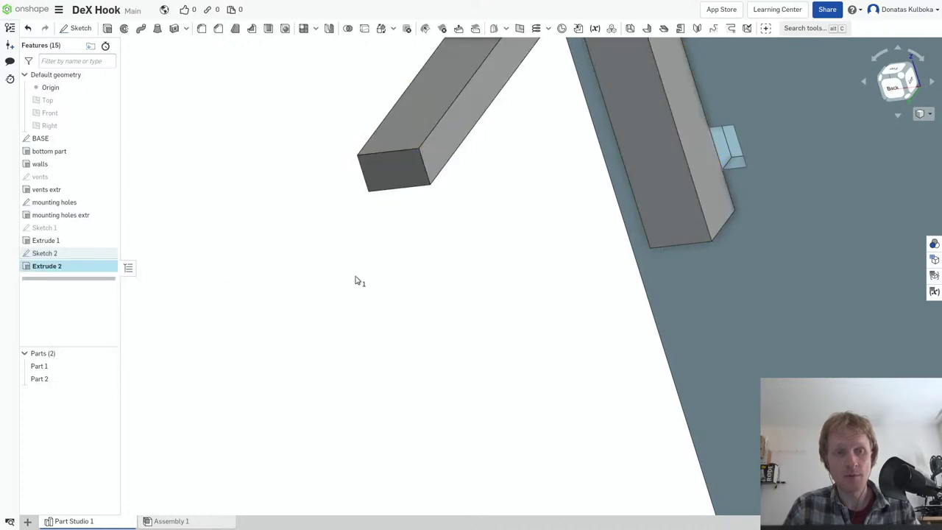
pyautogui.doubleClick(197, 125)
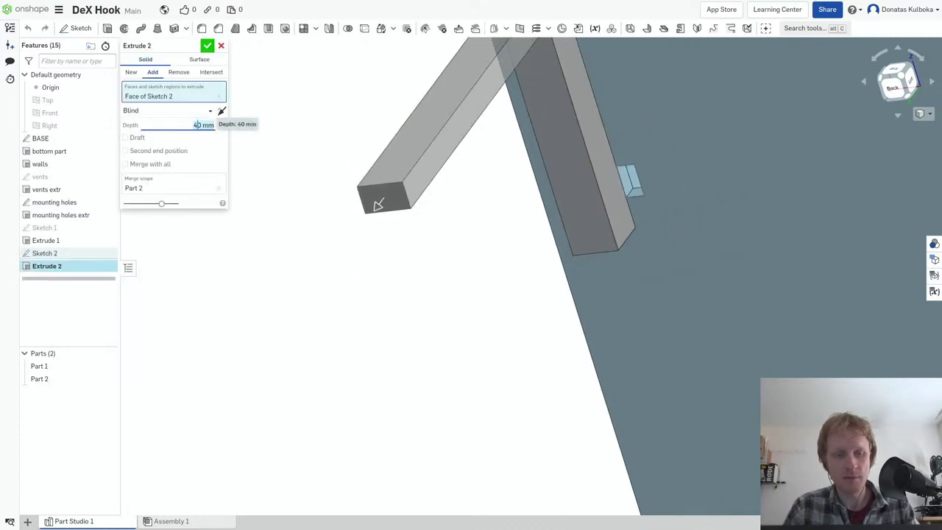
pyautogui.write('45')
pyautogui.press('Return')
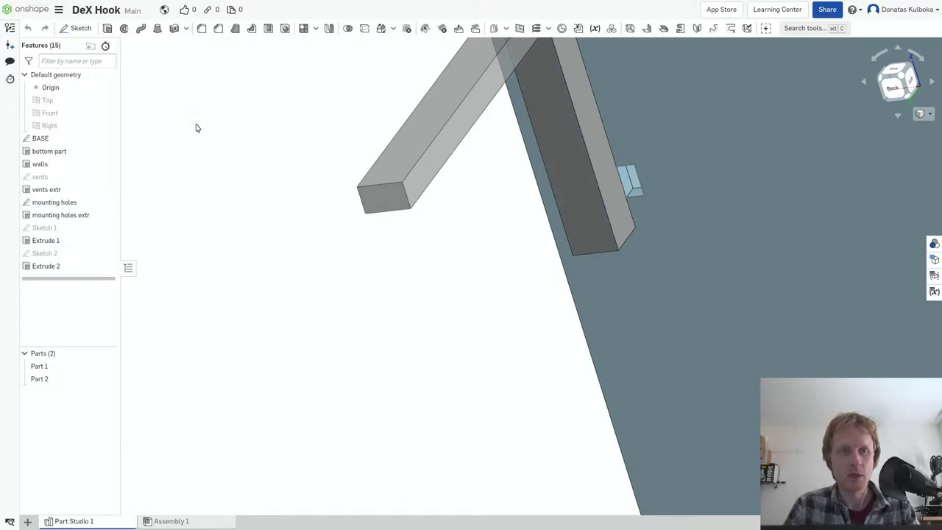
pyautogui.moveTo(196, 125)
pyautogui.mouseDown(button='right')
pyautogui.moveTo(248, 214)
pyautogui.moveTo(277, 182)
pyautogui.mouseUp(button='right')
# - Sketch a 5 x 5 mm square at the outer corner of the arm's face
pyautogui.moveTo(348, 147)
pyautogui.mouseDown(button='right')
pyautogui.moveTo(370, 387)
pyautogui.moveTo(384, 252)
pyautogui.moveTo(363, 142)
pyautogui.moveTo(366, 152)
pyautogui.moveTo(372, 139)
pyautogui.moveTo(388, 278)
pyautogui.mouseUp(button='right')
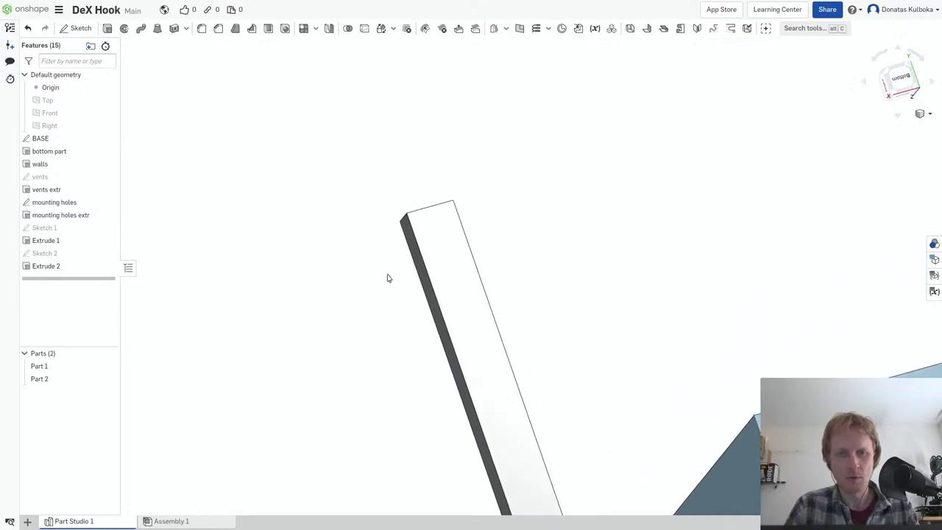
pyautogui.moveTo(431, 238); pyautogui.dragTo(436, 244, button='right')
pyautogui.rightClick(451, 232)
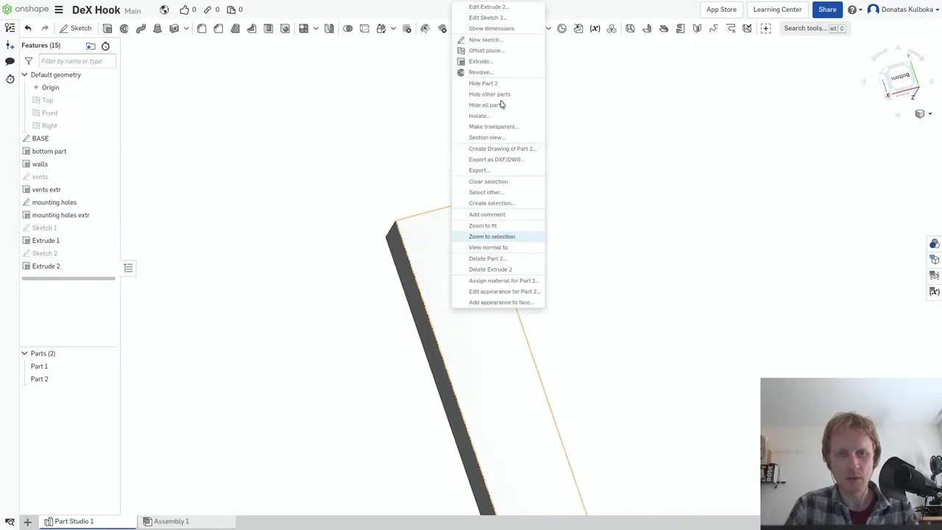
pyautogui.click(503, 39)
pyautogui.press('g')
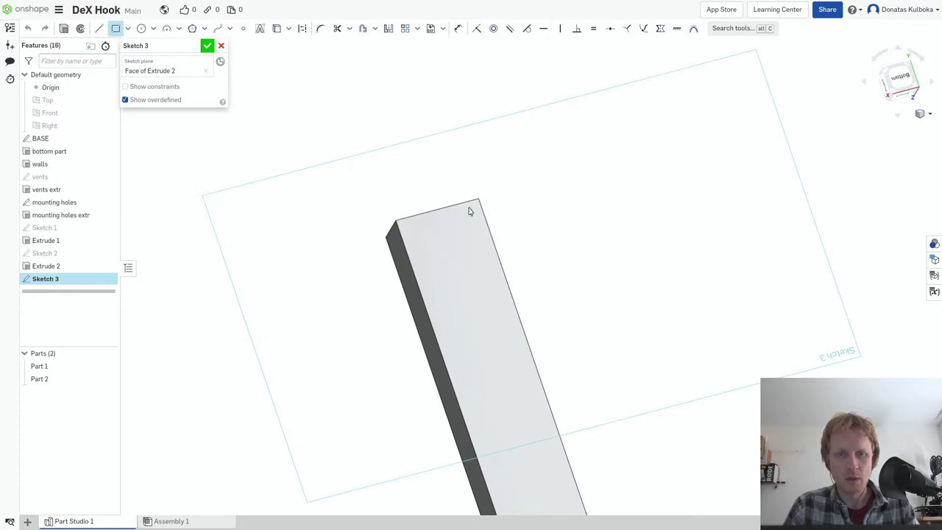
pyautogui.click(478, 198)
pyautogui.write('5')
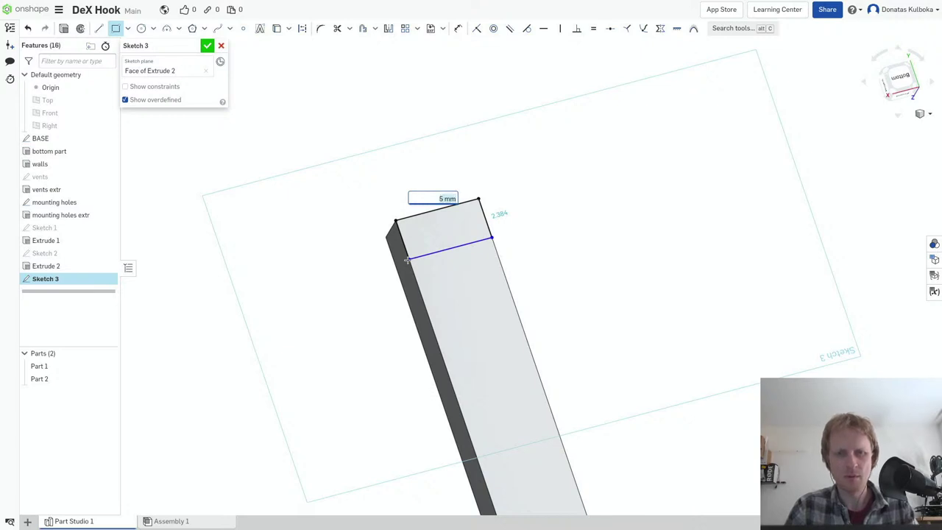
pyautogui.press('Tab')
pyautogui.write('5')
pyautogui.press('Return')
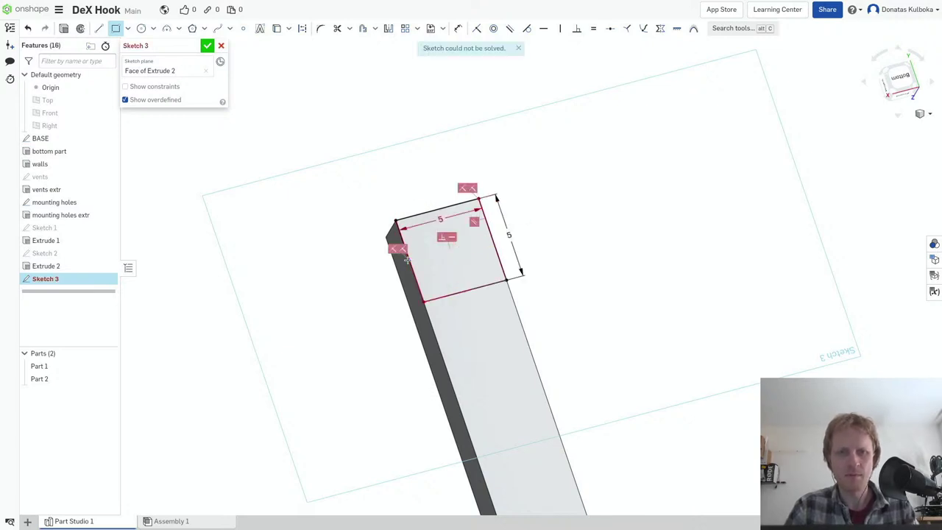
pyautogui.press('u')
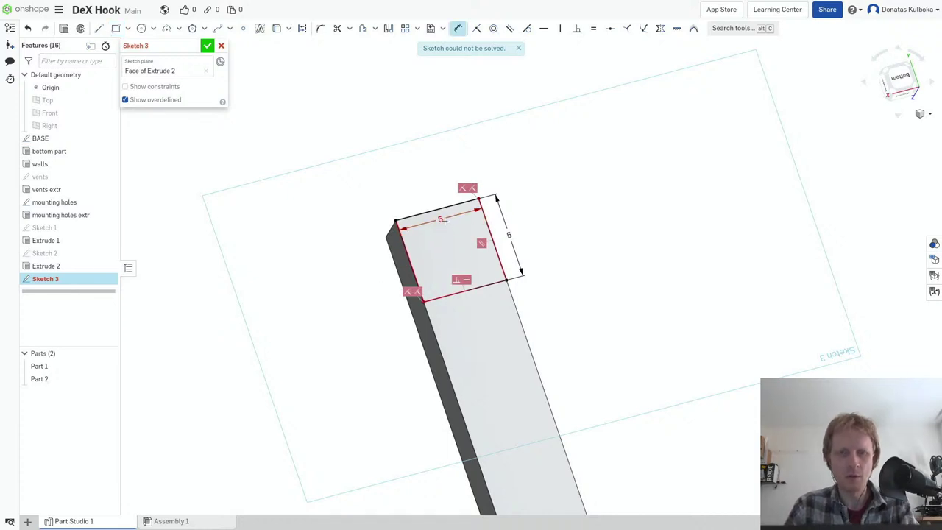
pyautogui.hotkey('ctrl', 'z')
pyautogui.press('Escape')
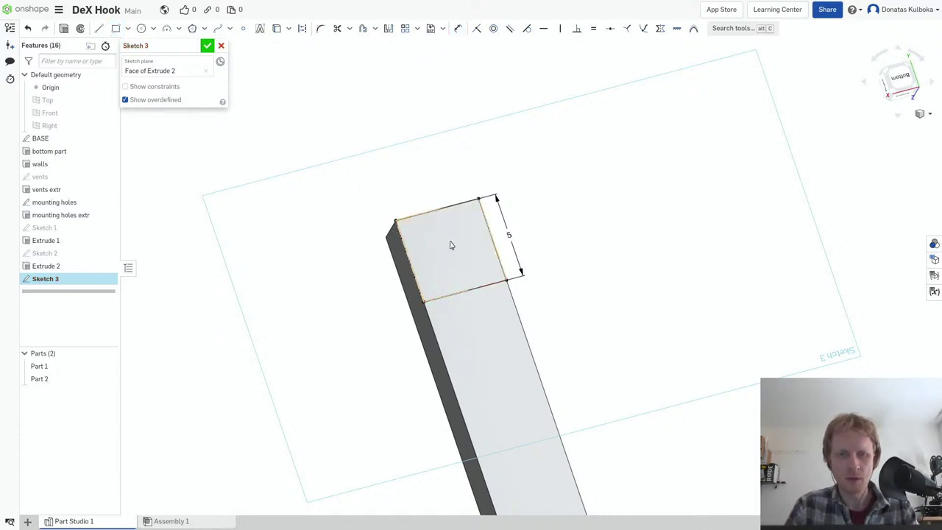
# - Extrude the square 10 mm to form the hook tip
pyautogui.hotkey('shift', 'e')
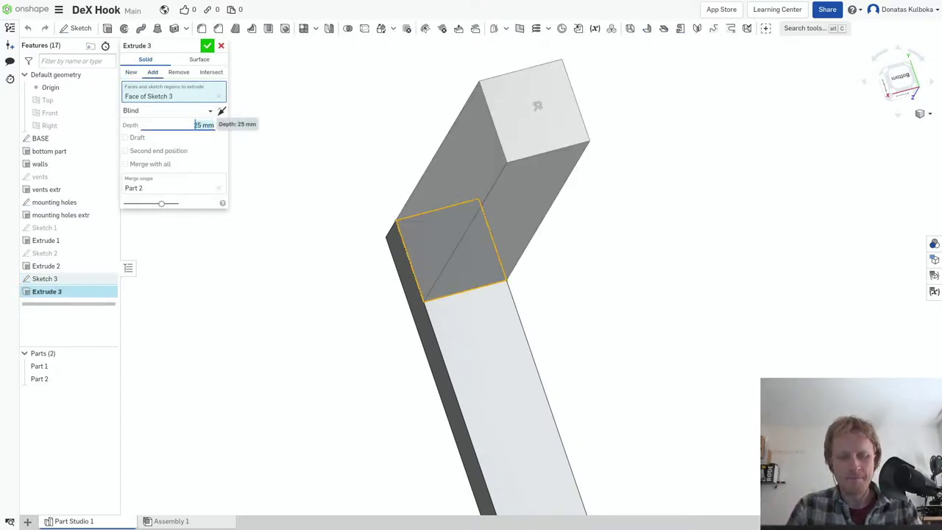
pyautogui.write('10')
pyautogui.press('Return')
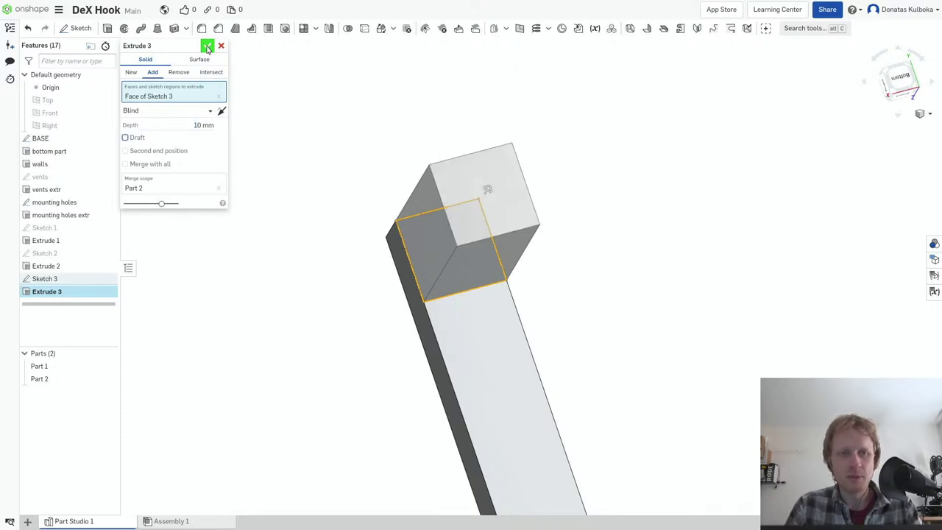
pyautogui.click(208, 47)
pyautogui.press('Left')
pyautogui.press('Left')
pyautogui.press('Up')
pyautogui.press('Up')
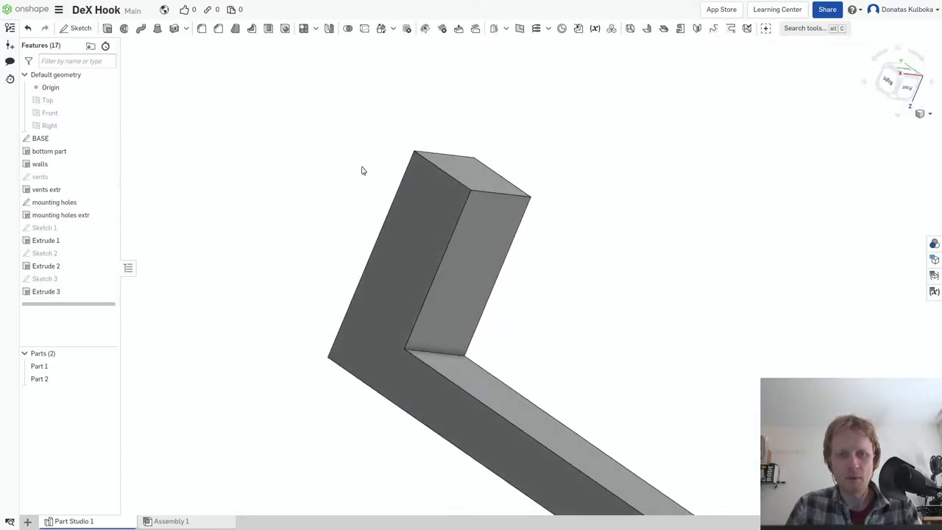
# - Round the tip's outer top edge with a 3 mm fillet
pyautogui.click(483, 192)
pyautogui.hotkey('shift', 'f')
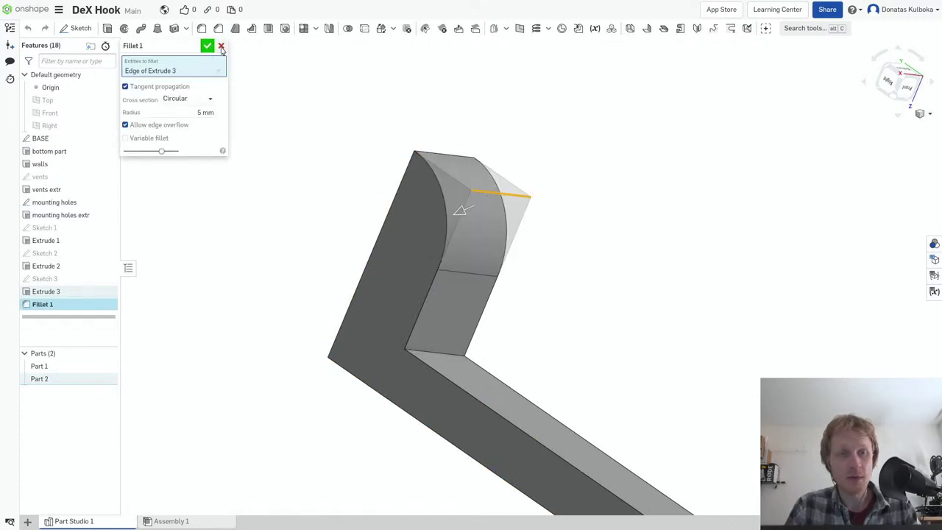
pyautogui.doubleClick(205, 112)
pyautogui.write('3')
pyautogui.press('Return')
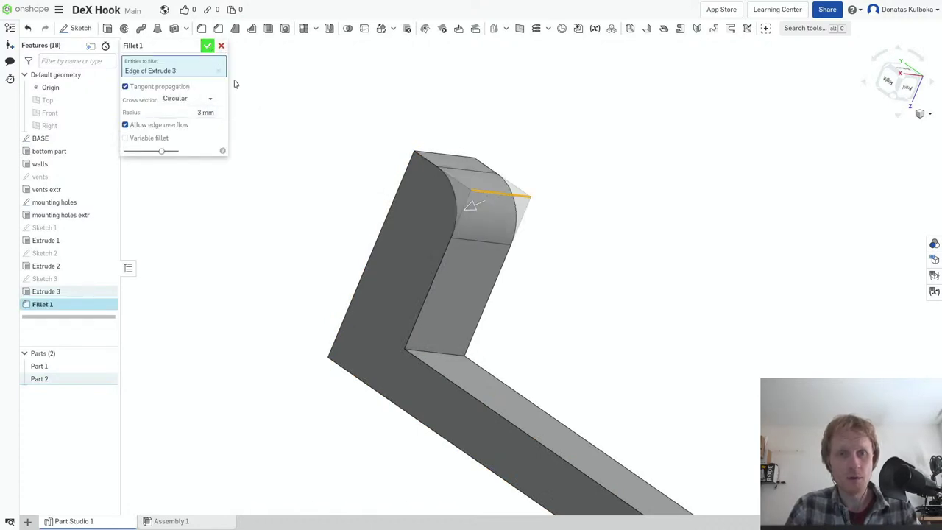
pyautogui.press('Return')
pyautogui.moveTo(234, 84)
pyautogui.mouseDown(button='right')
pyautogui.moveTo(319, 162)
pyautogui.moveTo(329, 188)
pyautogui.mouseUp(button='right')
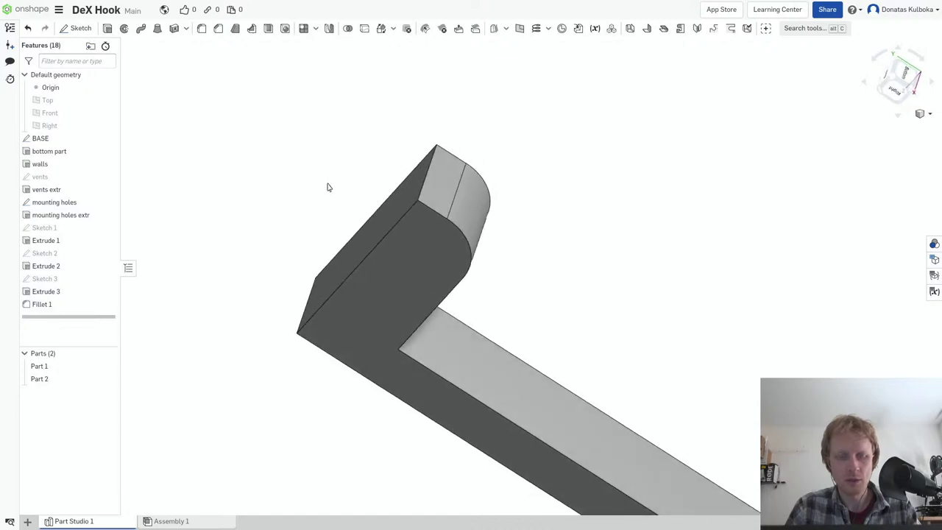
pyautogui.hotkey('shift', '7')
pyautogui.moveTo(692, 319)
pyautogui.mouseDown(button='right')
pyautogui.moveTo(673, 370)
pyautogui.moveTo(548, 395)
pyautogui.moveTo(556, 436)
pyautogui.mouseUp(button='right')
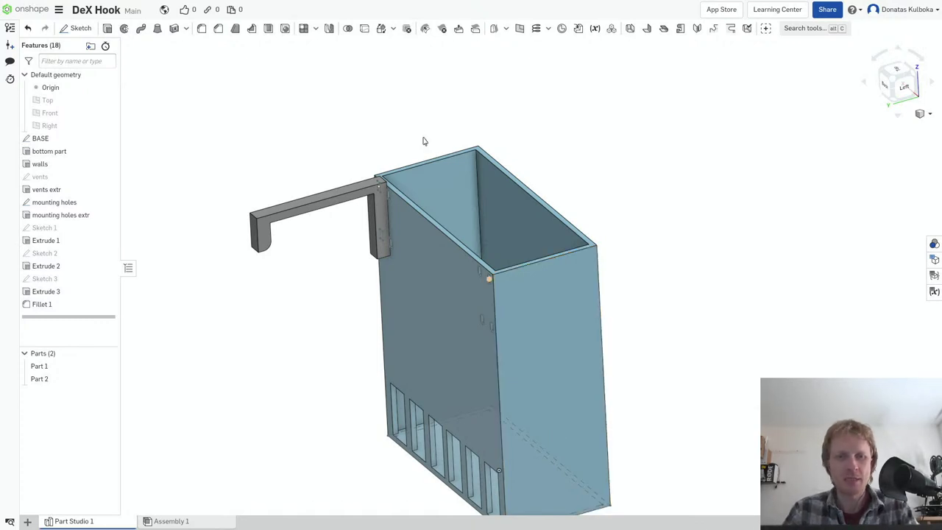
pyautogui.scroll(3, 315, 198)
pyautogui.scroll(3, 289, 272)
pyautogui.moveTo(288, 273); pyautogui.dragTo(349, 316, button='right')
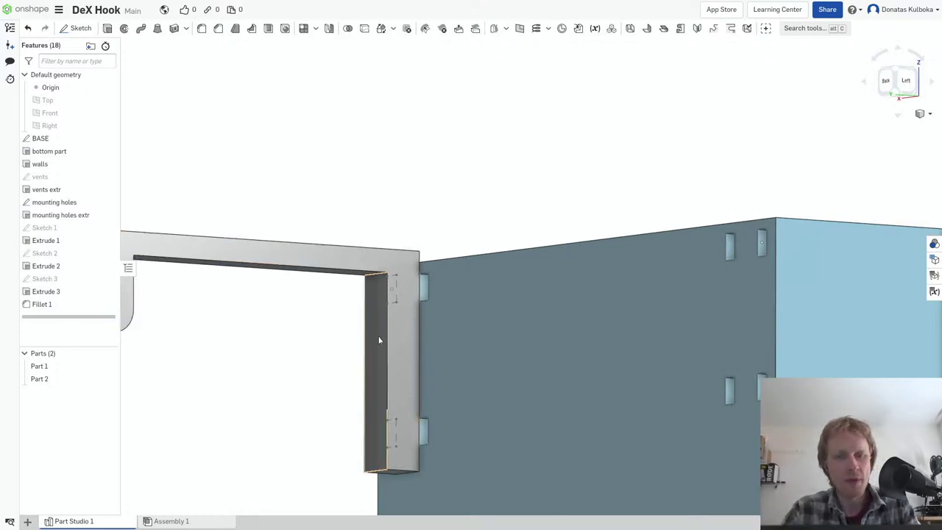
pyautogui.moveTo(379, 340)
pyautogui.mouseDown(button='right')
pyautogui.moveTo(408, 283)
pyautogui.moveTo(369, 319)
pyautogui.mouseUp(button='right')
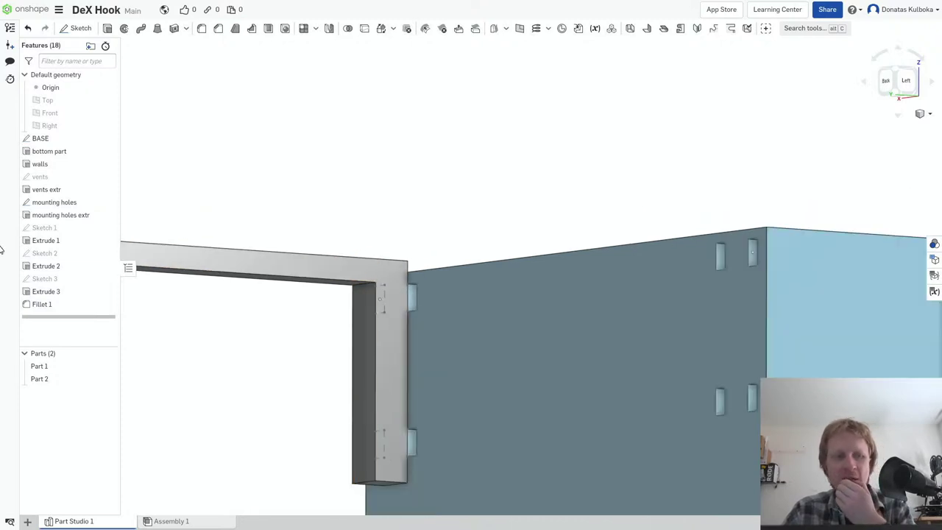
# - Change Extrude 1's depth to 10 mm
pyautogui.click(47, 243)
pyautogui.rightClick(48, 243)
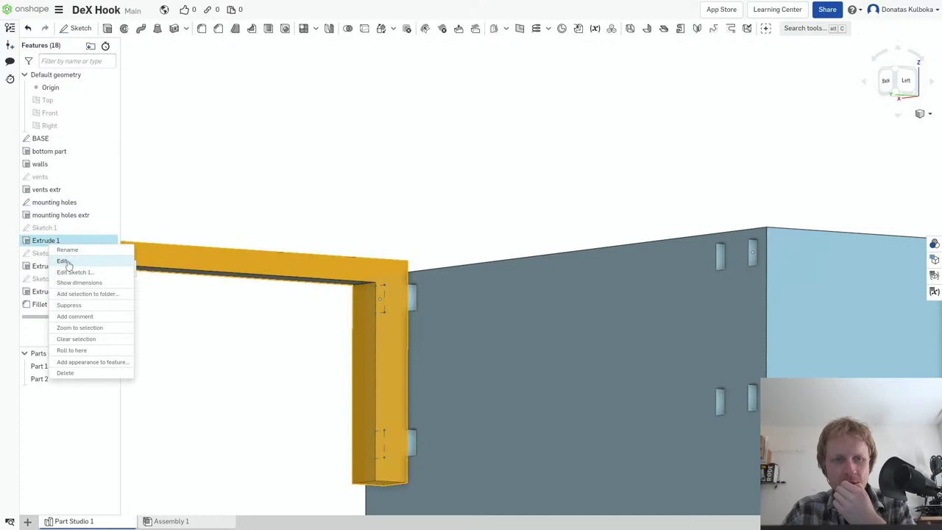
pyautogui.click(63, 261)
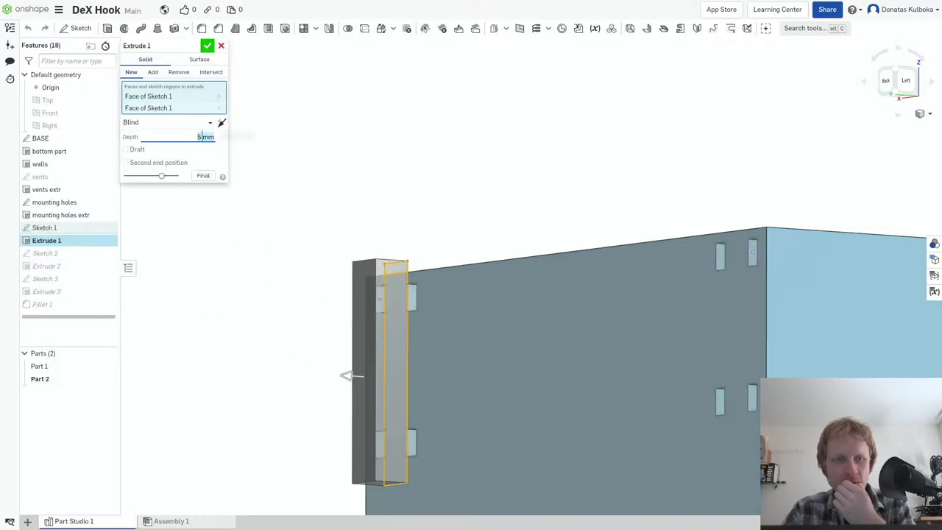
pyautogui.write('10')
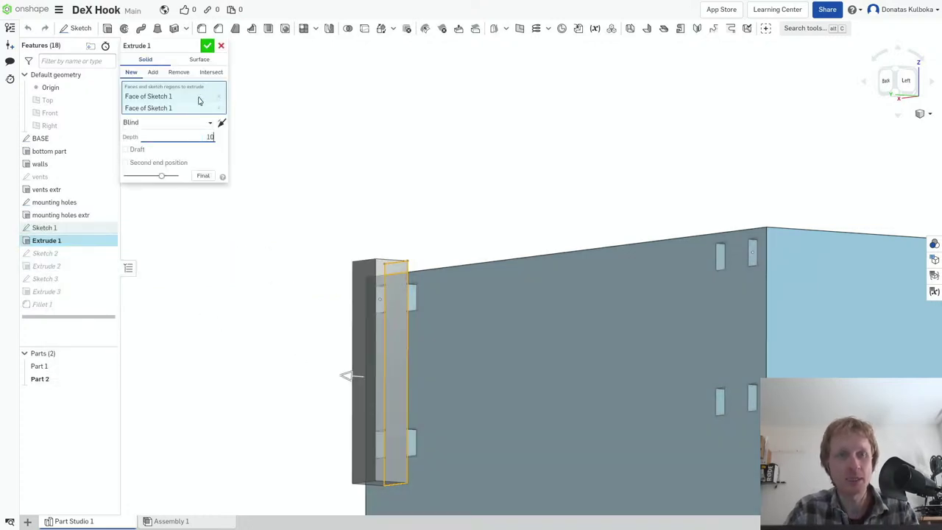
pyautogui.click(207, 47)
# - Round the bottom edge of the hook's leg with a 10 mm fillet
pyautogui.moveTo(258, 189)
pyautogui.mouseDown(button='right')
pyautogui.moveTo(239, 222)
pyautogui.moveTo(214, 221)
pyautogui.moveTo(244, 217)
pyautogui.mouseUp(button='right')
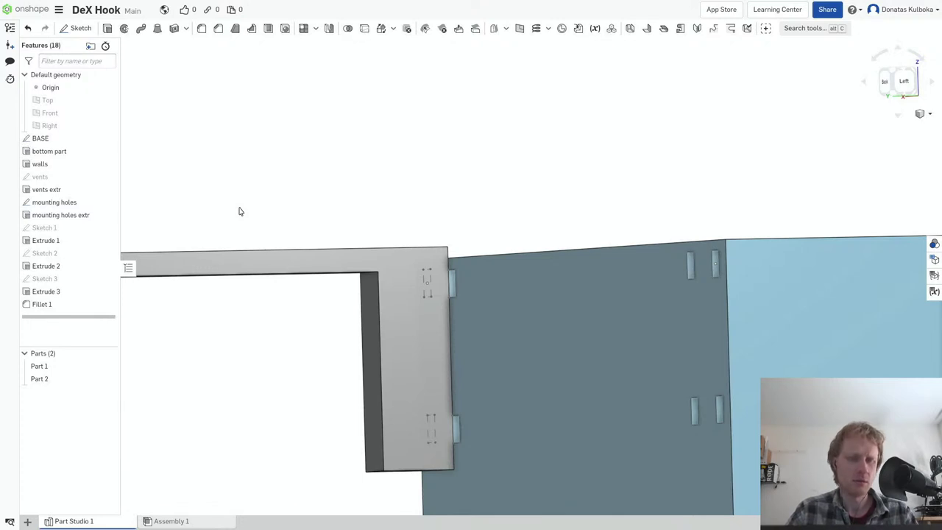
pyautogui.moveTo(341, 240); pyautogui.dragTo(419, 347, button='right')
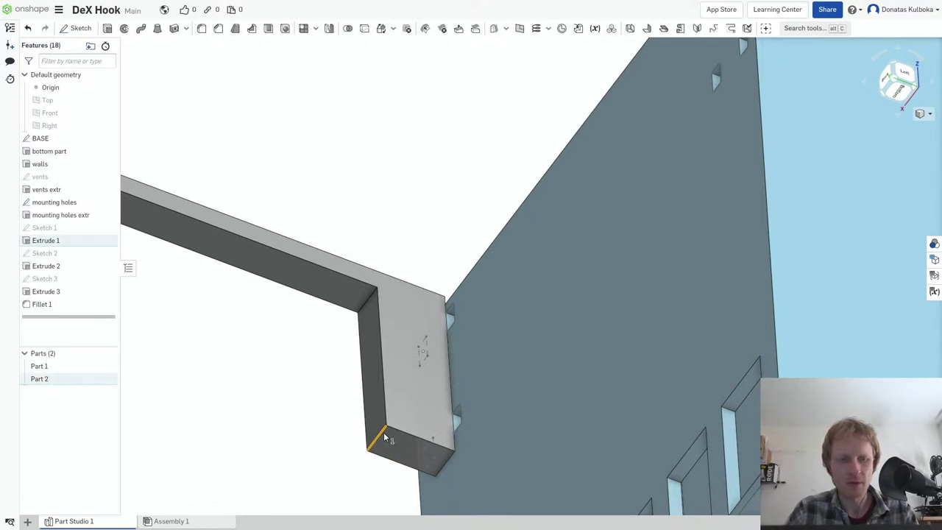
pyautogui.click(382, 436)
pyautogui.hotkey('shift', 'f')
pyautogui.write('10')
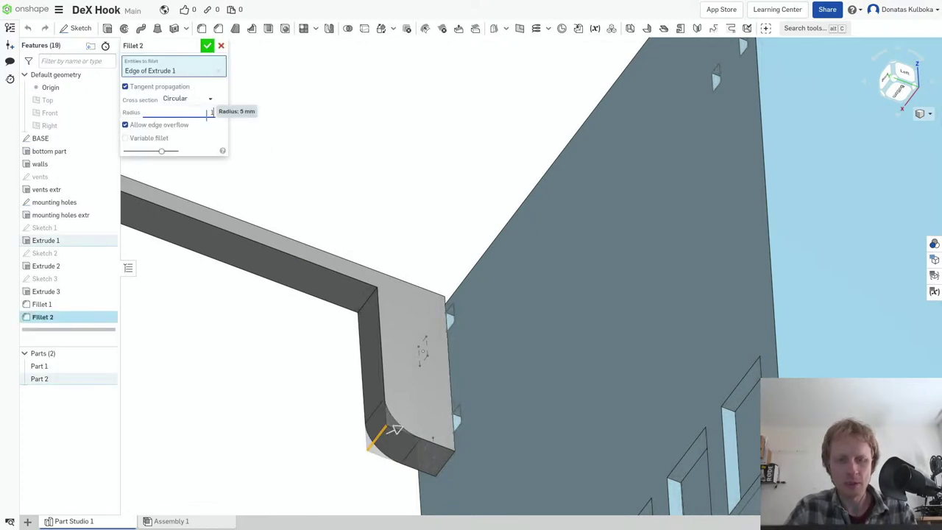
pyautogui.press('Return')
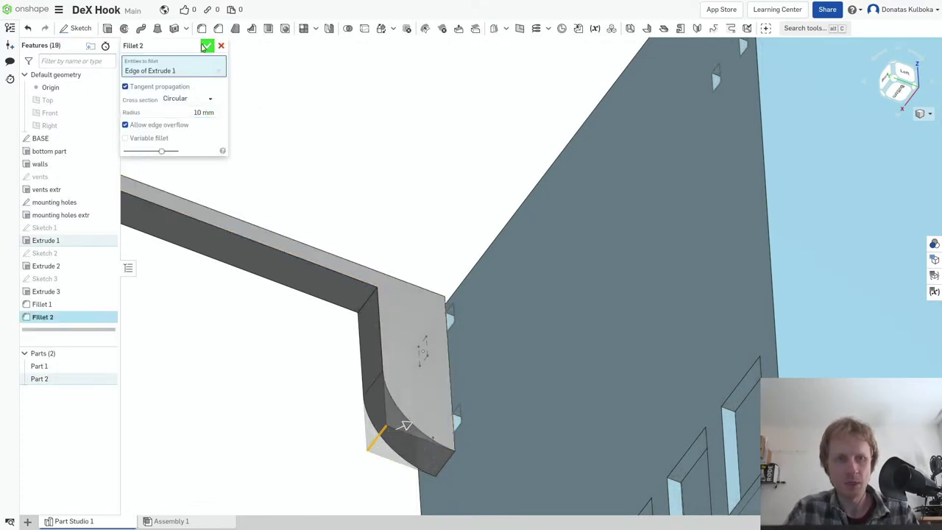
pyautogui.click(205, 46)
pyautogui.moveTo(346, 172); pyautogui.dragTo(374, 139, button='right')
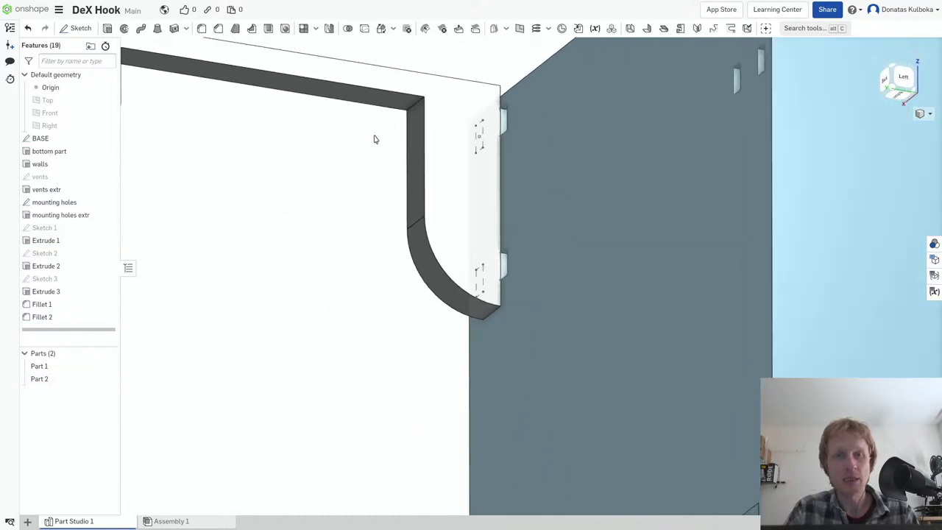
pyautogui.scroll(-3, 374, 139)
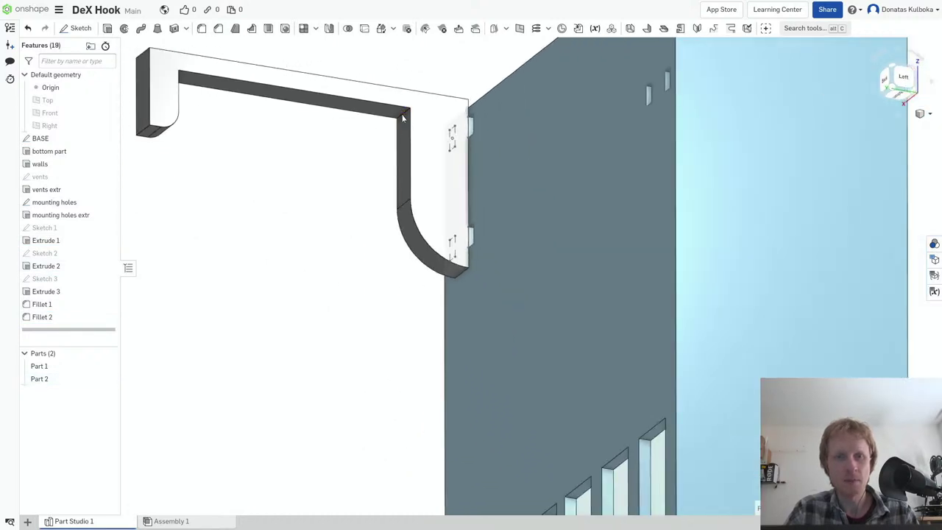
# - Round the frame's inner top corner edge with a 5 mm fillet
pyautogui.press('w')
pyautogui.moveTo(440, 170); pyautogui.dragTo(368, 94)
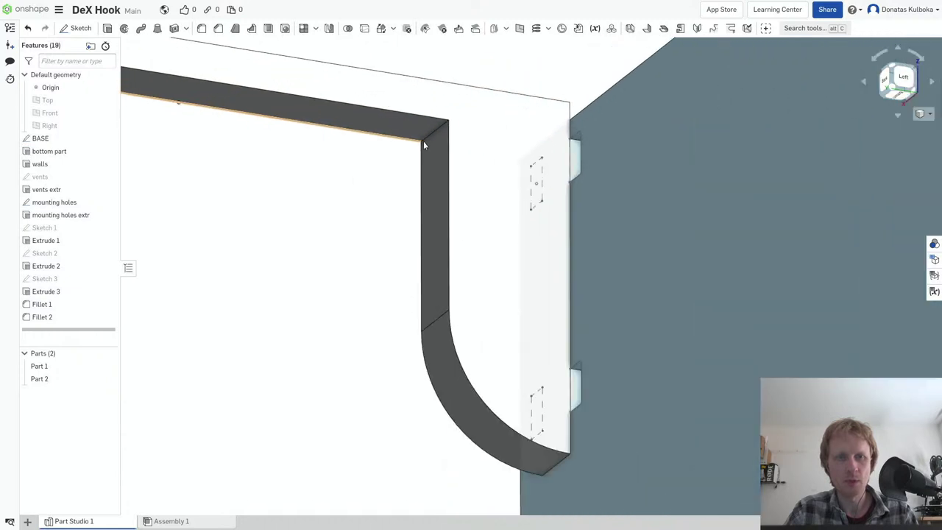
pyautogui.click(508, 168)
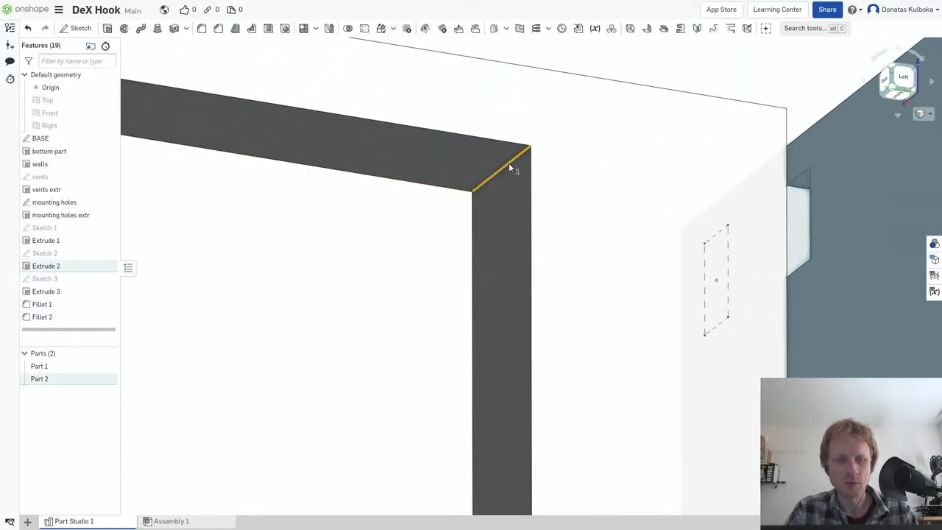
pyautogui.hotkey('shift', 'f')
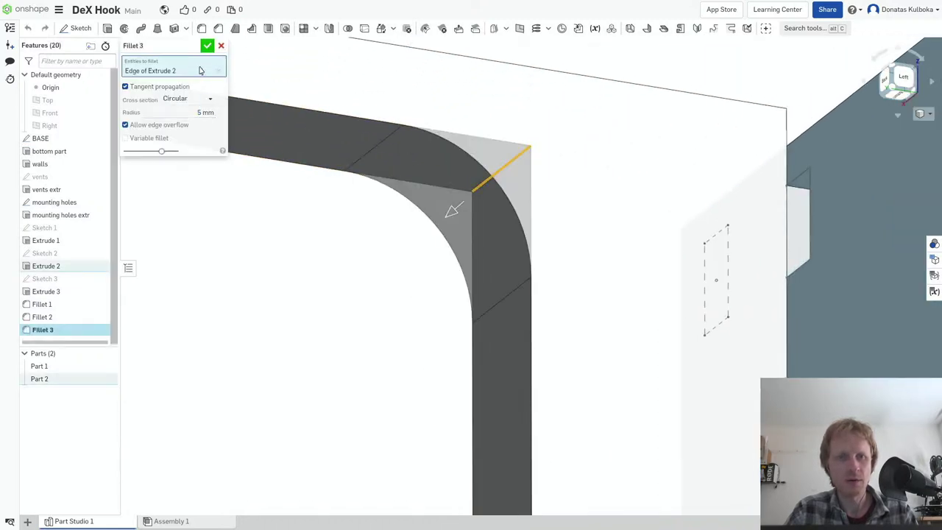
pyautogui.click(208, 48)
# - Fillet the inner edge of the hook arm's bend at 2 mm
pyautogui.scroll(-3, 269, 216)
pyautogui.moveTo(269, 216); pyautogui.dragTo(226, 221, button='right')
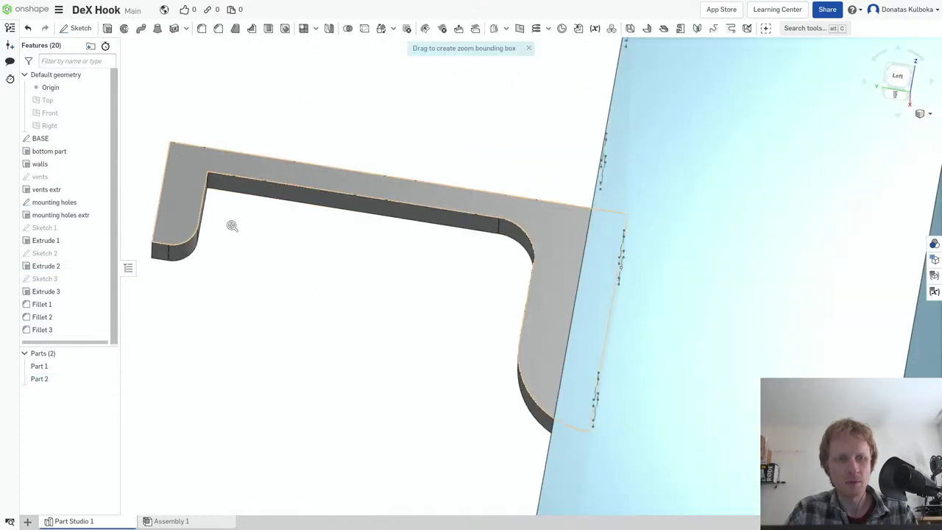
pyautogui.scroll(3, 283, 243)
pyautogui.press('w')
pyautogui.moveTo(491, 242); pyautogui.dragTo(483, 227)
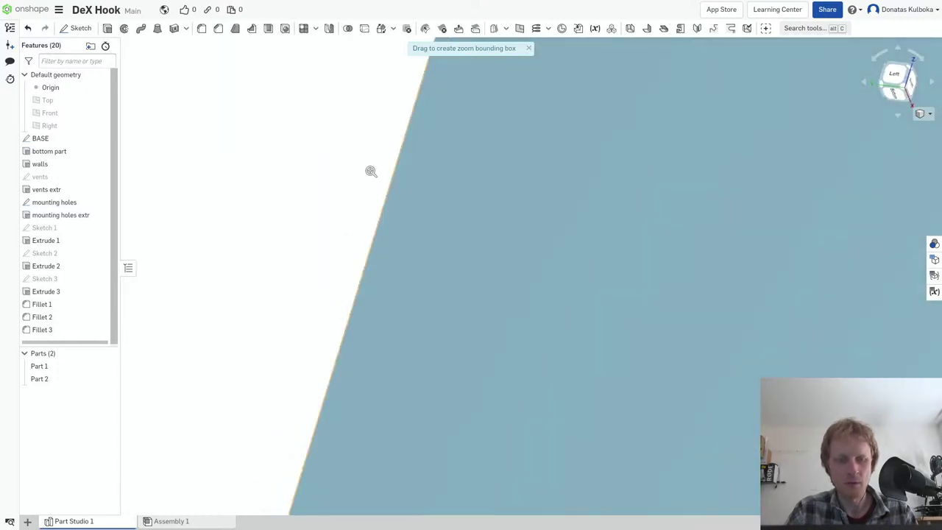
pyautogui.press('f')
pyautogui.moveTo(529, 250); pyautogui.dragTo(747, 132)
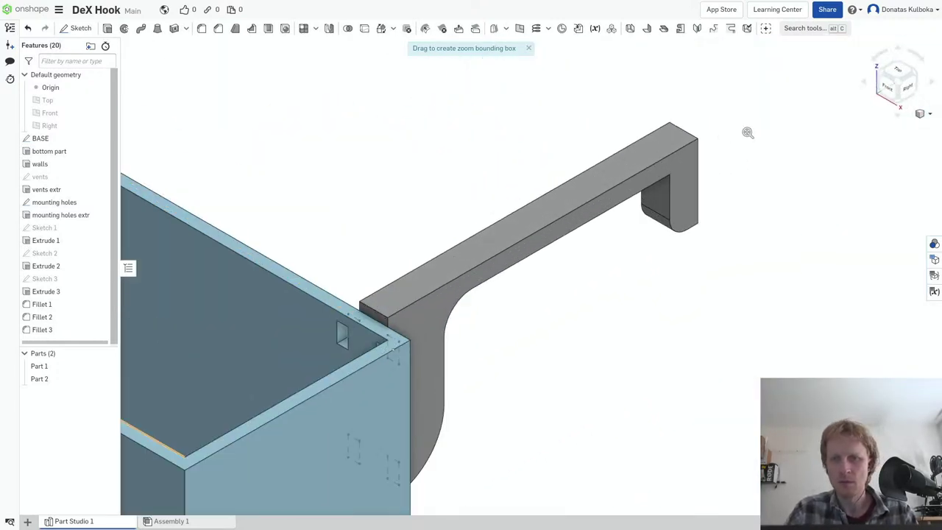
pyautogui.scroll(5, 665, 200)
pyautogui.moveTo(664, 199); pyautogui.dragTo(635, 260, button='right')
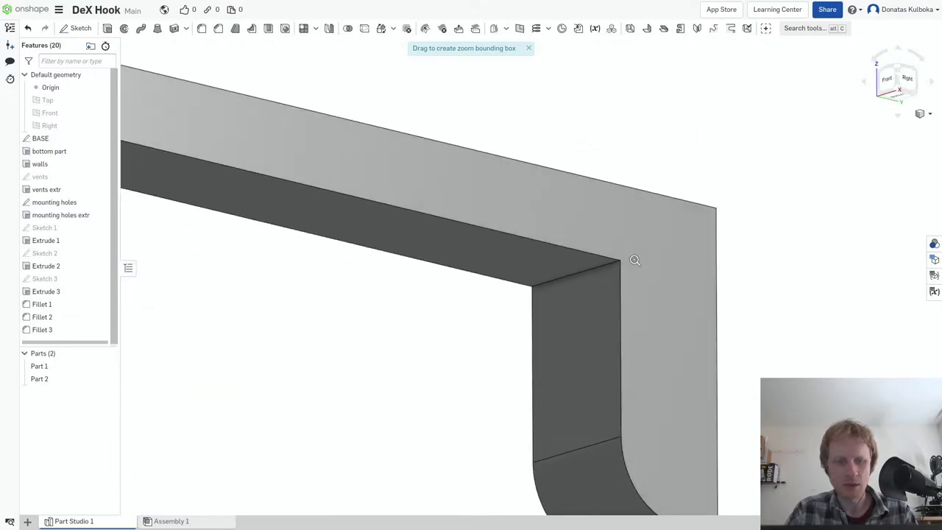
pyautogui.press('Escape')
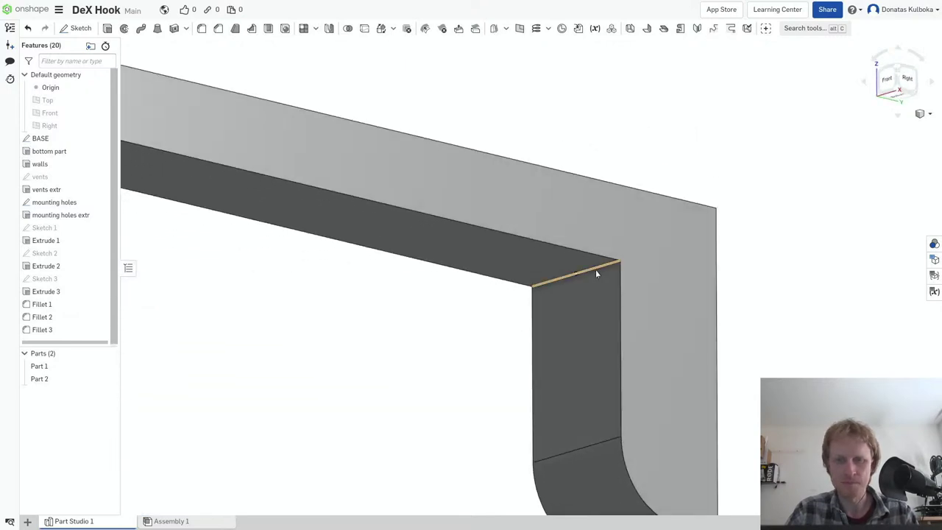
pyautogui.click(603, 269)
pyautogui.hotkey('shift', 'f')
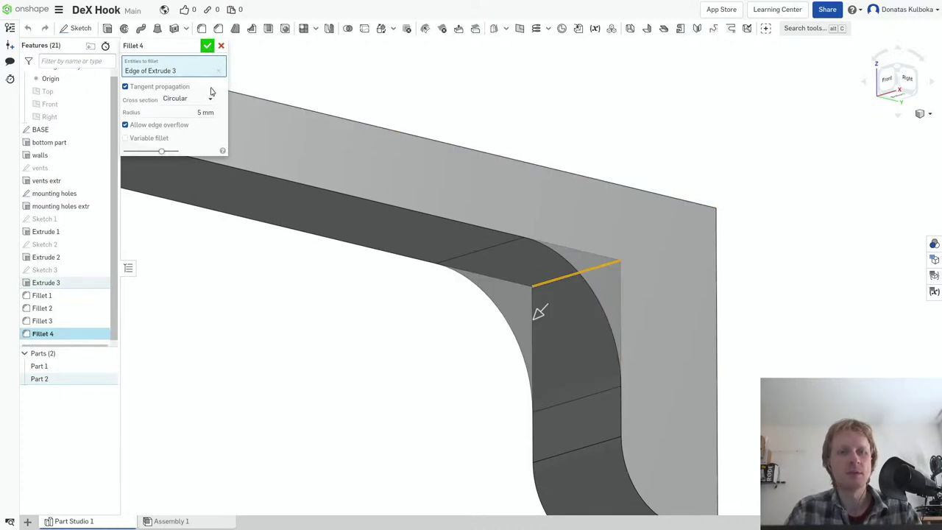
pyautogui.click(208, 46)
# - Round both edges of the hook tip with a 5 mm fillet
pyautogui.moveTo(300, 219)
pyautogui.mouseDown(button='right')
pyautogui.moveTo(328, 244)
pyautogui.moveTo(326, 284)
pyautogui.moveTo(236, 304)
pyautogui.mouseUp(button='right')
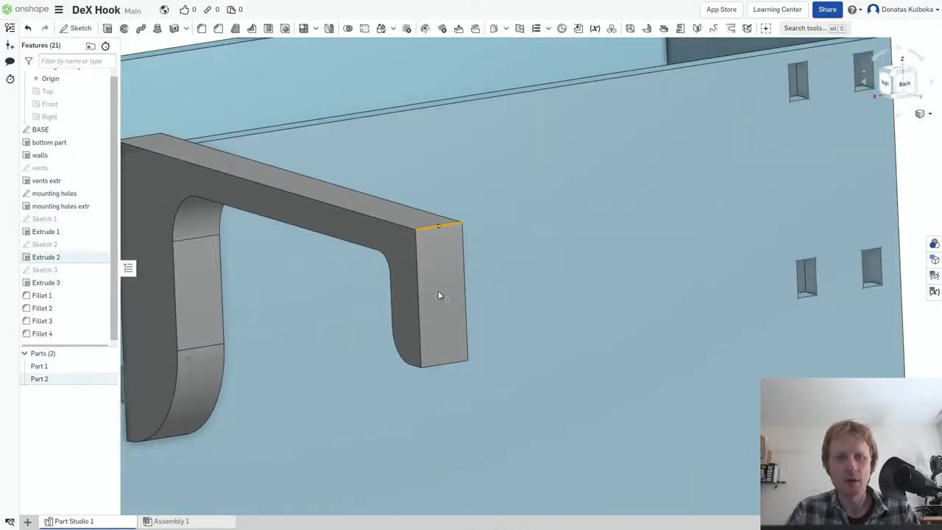
pyautogui.click(436, 364)
pyautogui.click(202, 28)
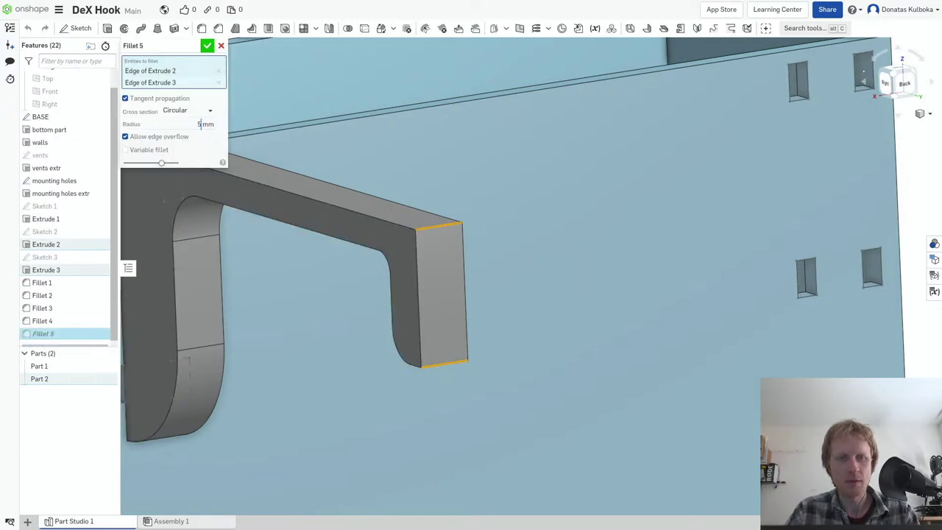
pyautogui.press('Return')
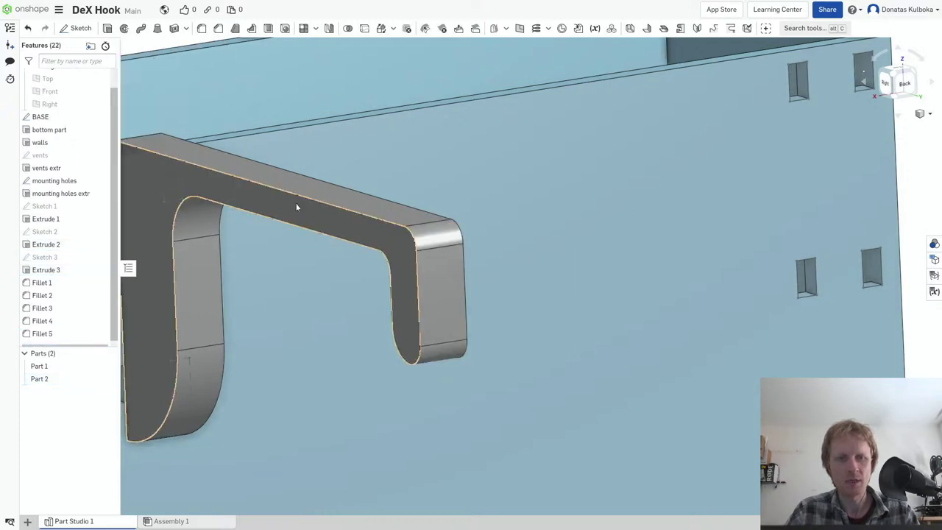
# - Add a 2 mm fillet on the Extrude 1 edge where the hook meets the wall
pyautogui.moveTo(296, 207)
pyautogui.mouseDown(button='right')
pyautogui.moveTo(184, 196)
pyautogui.moveTo(681, 195)
pyautogui.moveTo(660, 228)
pyautogui.moveTo(634, 203)
pyautogui.mouseUp(button='right')
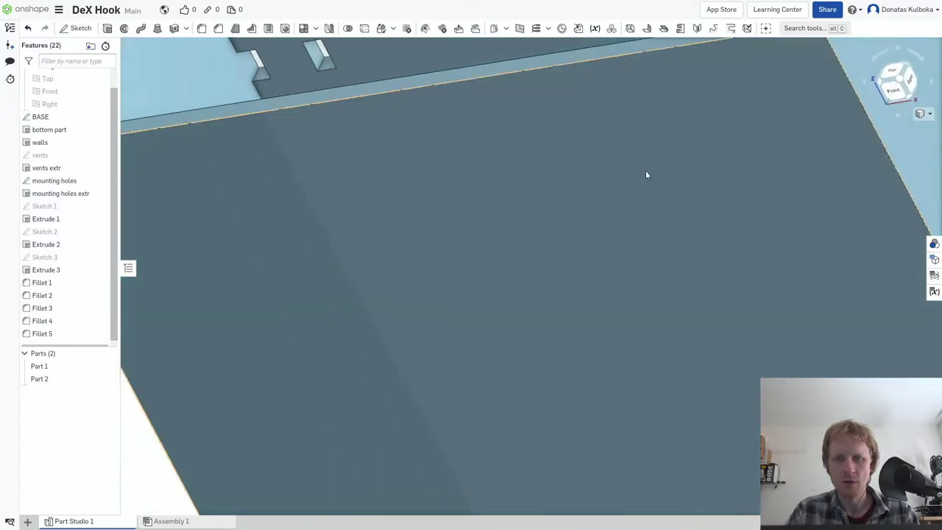
pyautogui.moveTo(658, 157); pyautogui.dragTo(662, 168, button='right')
pyautogui.moveTo(477, 401); pyautogui.dragTo(375, 519, button='middle')
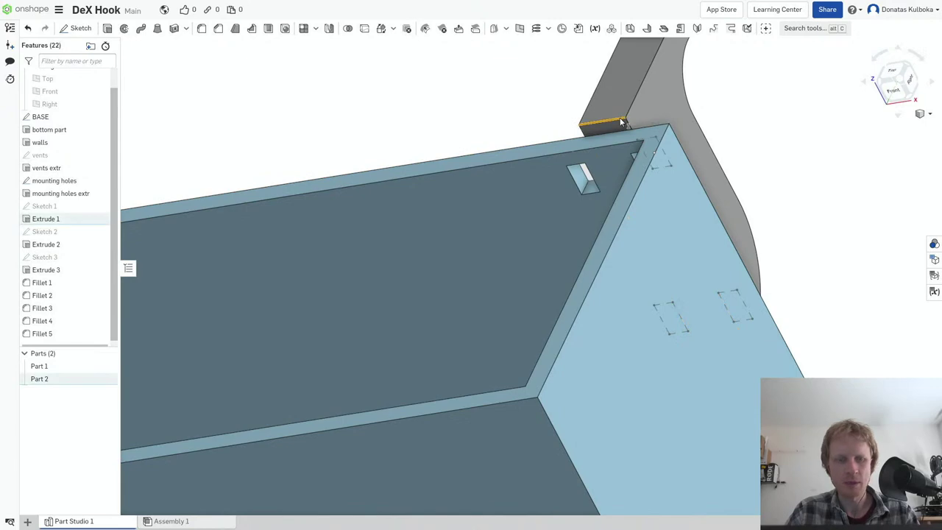
pyautogui.hotkey('shift', 'f')
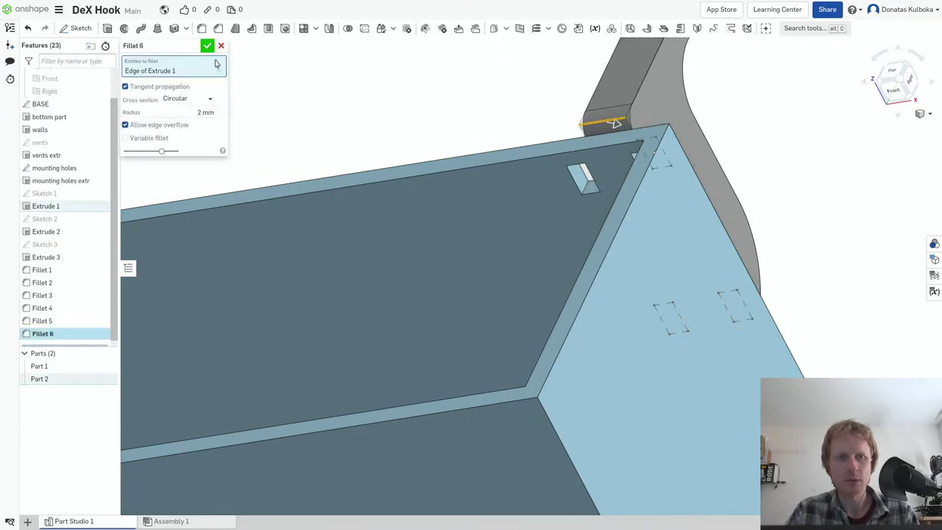
pyautogui.click(208, 47)
pyautogui.moveTo(573, 198)
pyautogui.mouseDown(button='right')
pyautogui.moveTo(442, 234)
pyautogui.moveTo(382, 264)
pyautogui.mouseUp(button='right')
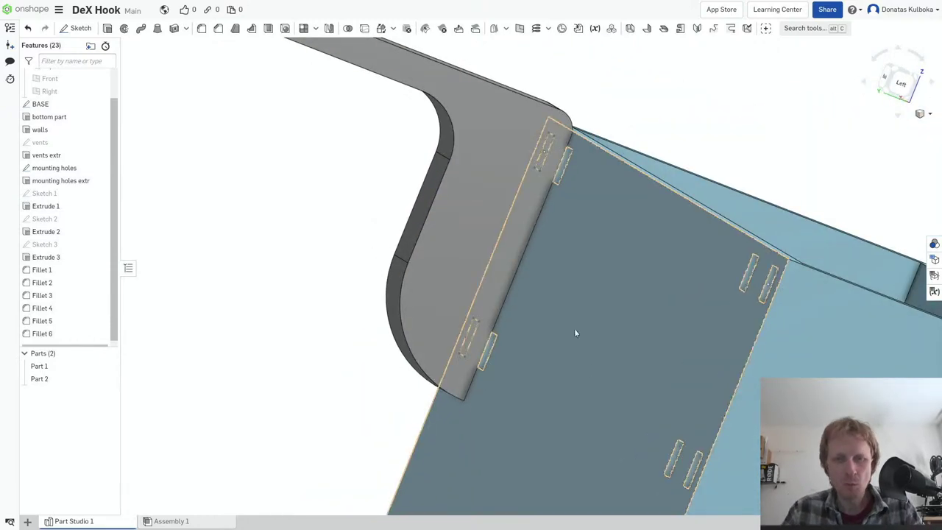
# - Sketch a 2 x 3.5 rectangle on the hook face beside the wall's slot
pyautogui.moveTo(439, 288)
pyautogui.mouseDown(button='right')
pyautogui.moveTo(532, 322)
pyautogui.moveTo(498, 258)
pyautogui.mouseUp(button='right')
pyautogui.rightClick(434, 219)
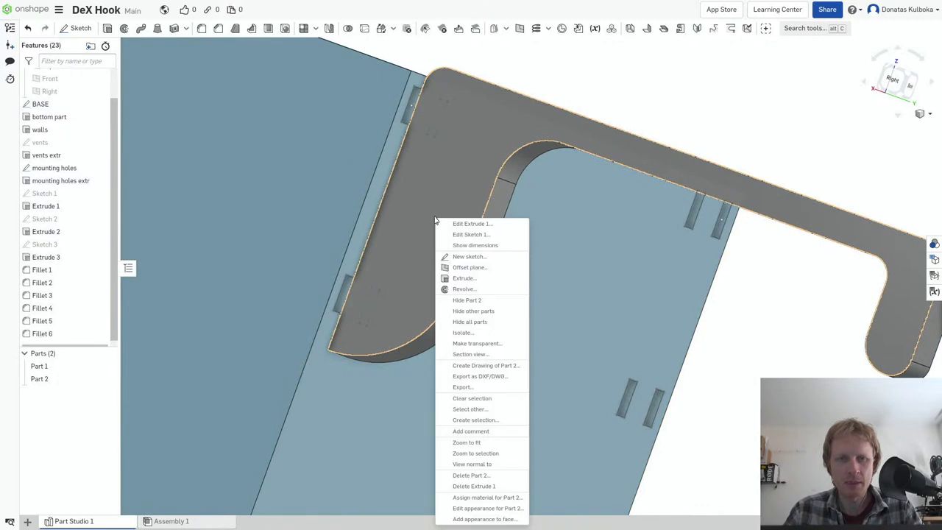
pyautogui.click(465, 256)
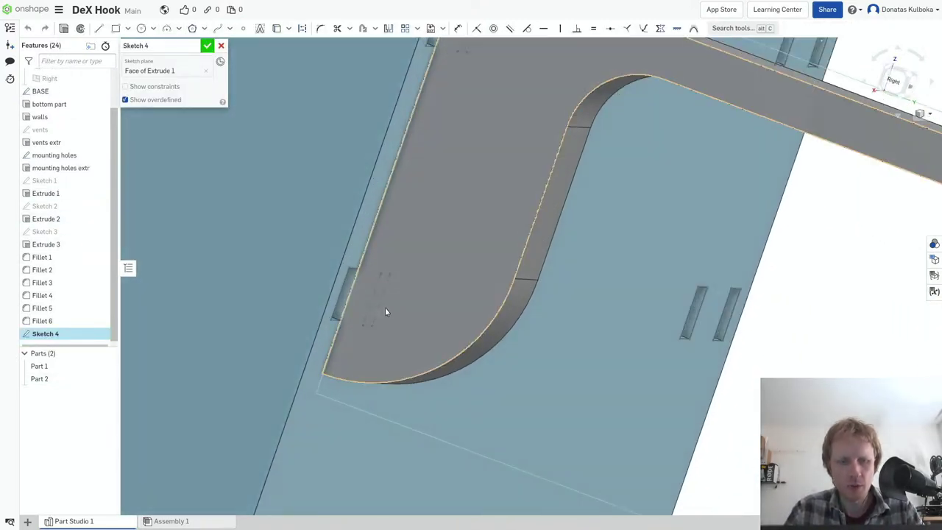
pyautogui.press('g')
pyautogui.press('n')
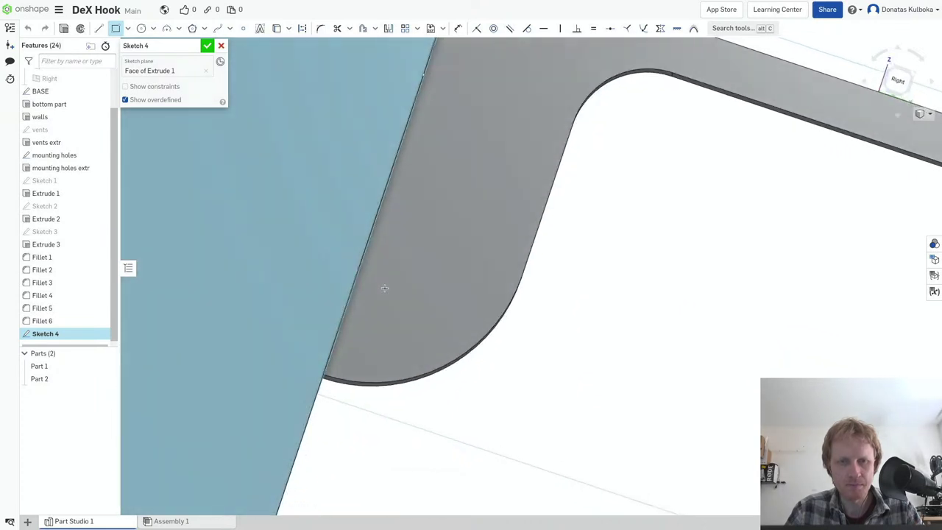
pyautogui.scroll(5, 363, 273)
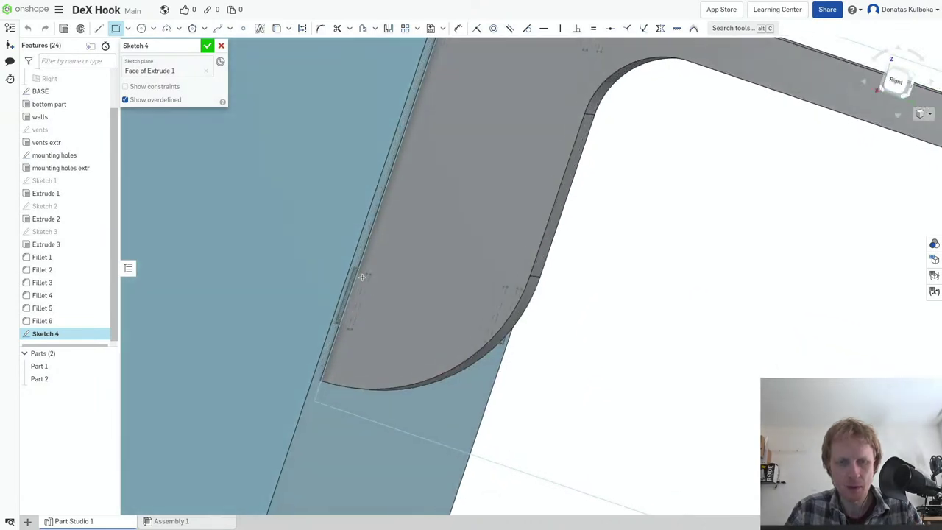
pyautogui.click(340, 230)
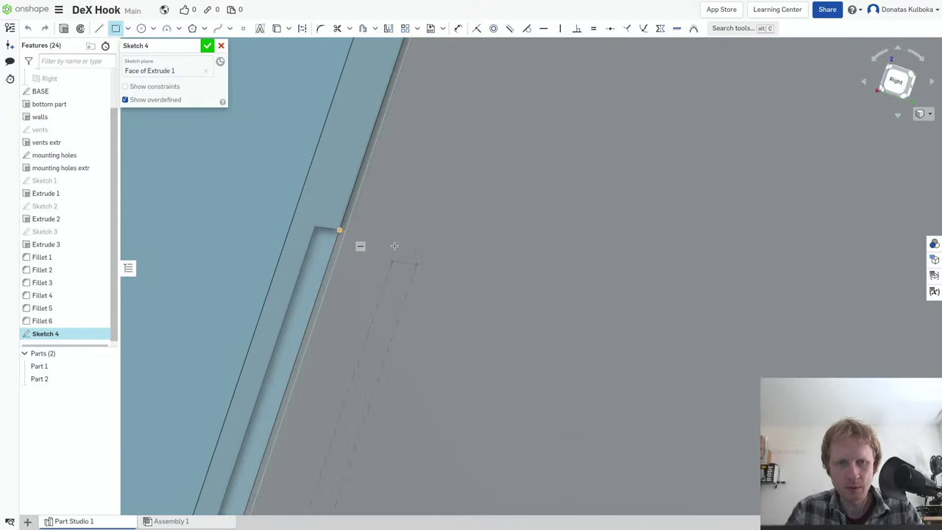
pyautogui.scroll(-2, 395, 287)
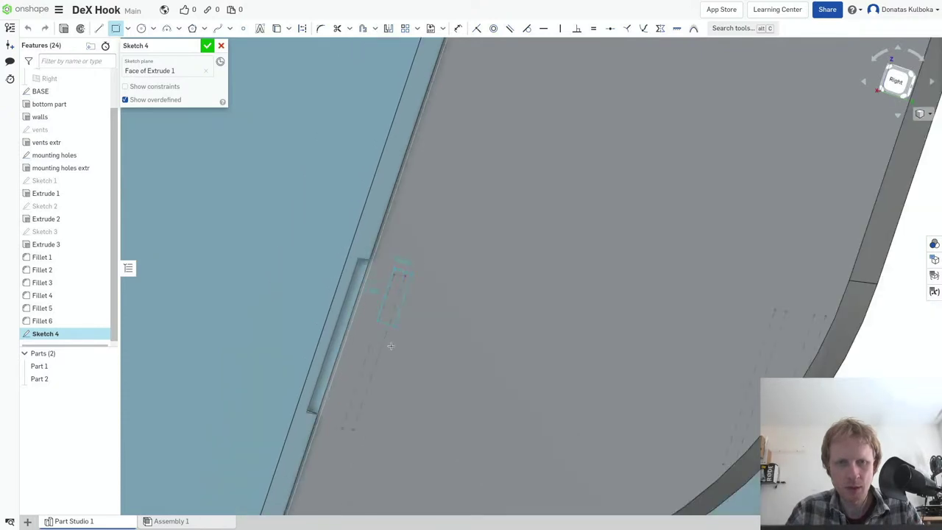
pyautogui.click(369, 427)
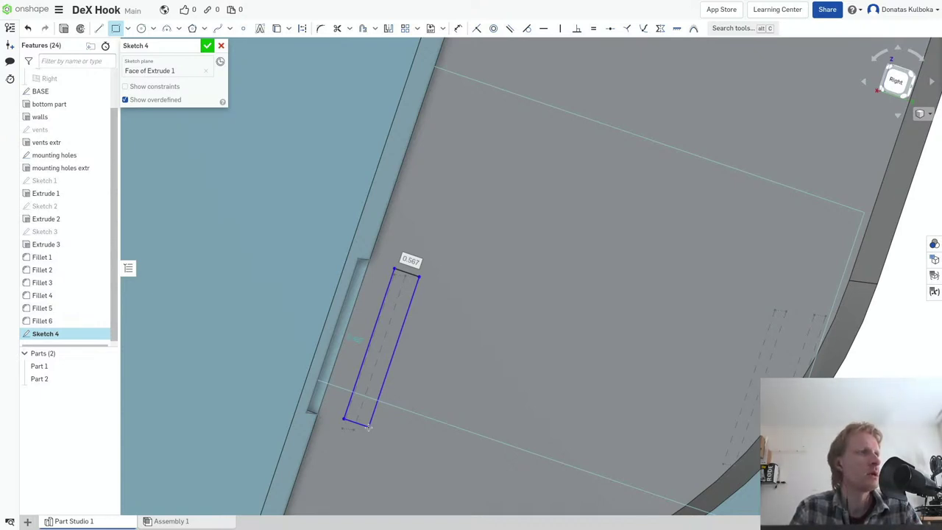
pyautogui.write('2')
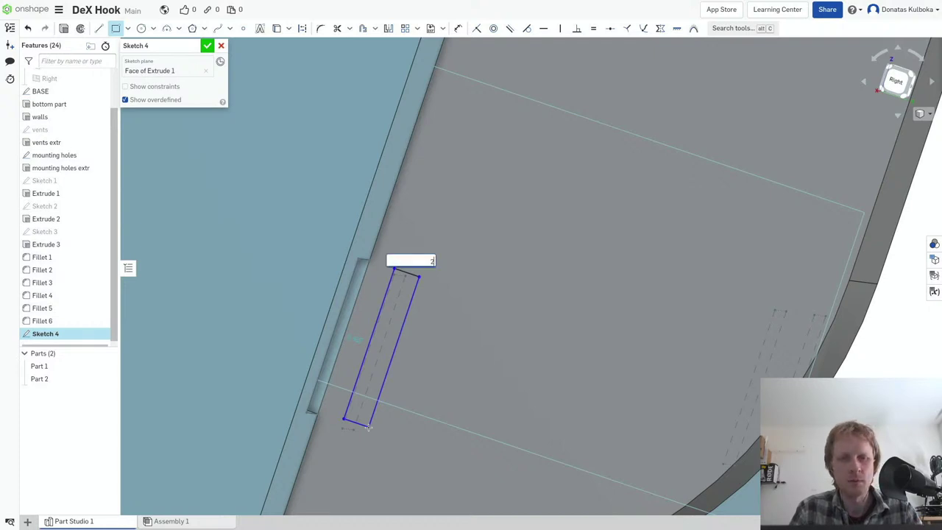
pyautogui.press('Return')
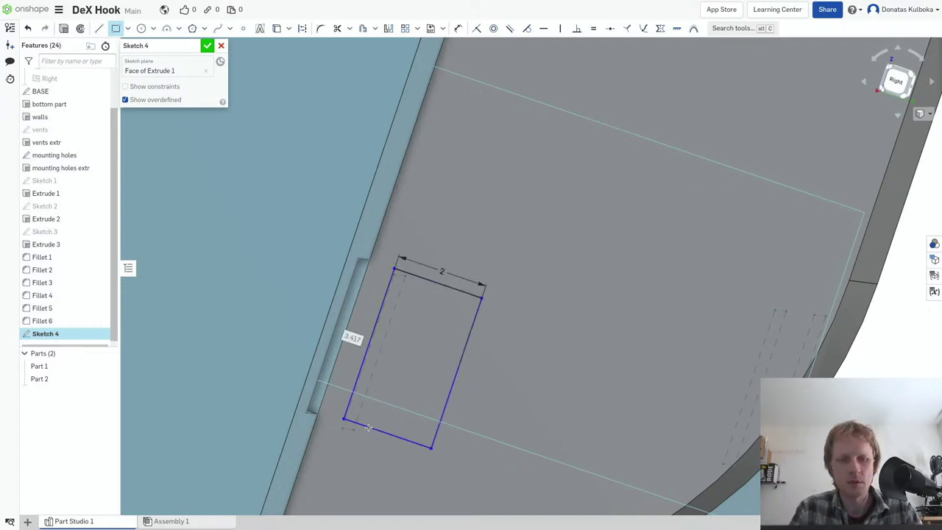
pyautogui.write('3.5')
pyautogui.press('Return')
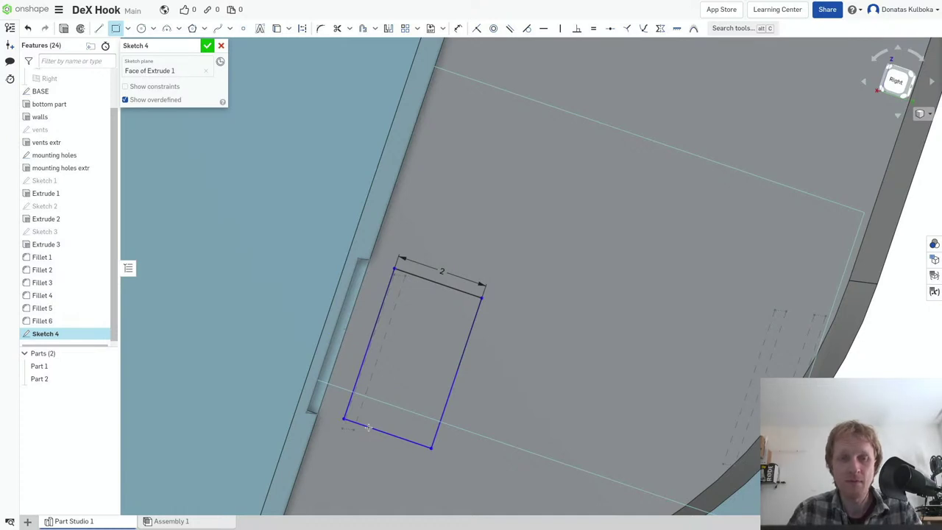
pyautogui.scroll(-2, 409, 382)
pyautogui.scroll(-3, 406, 362)
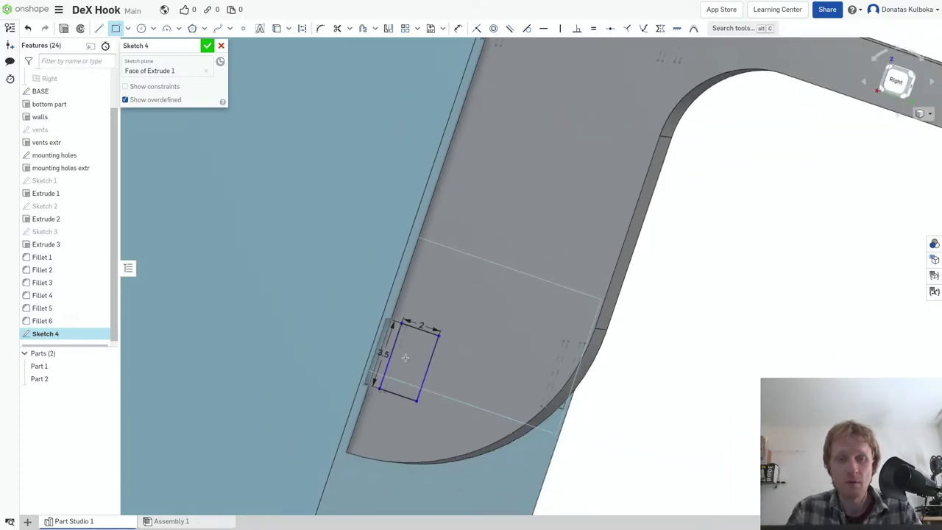
pyautogui.click(208, 47)
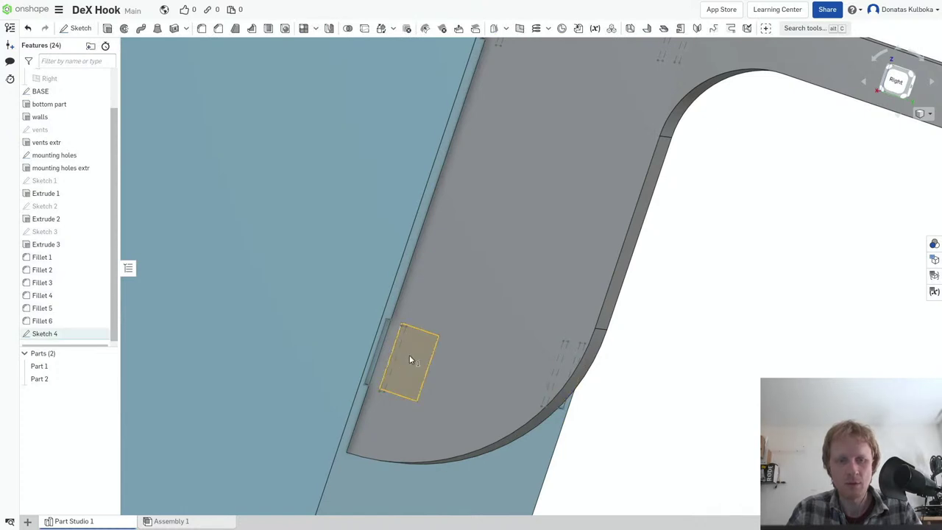
# - Cut the rectangle 5 mm deep into the hook with a Remove extrude
pyautogui.hotkey('shift', 'e')
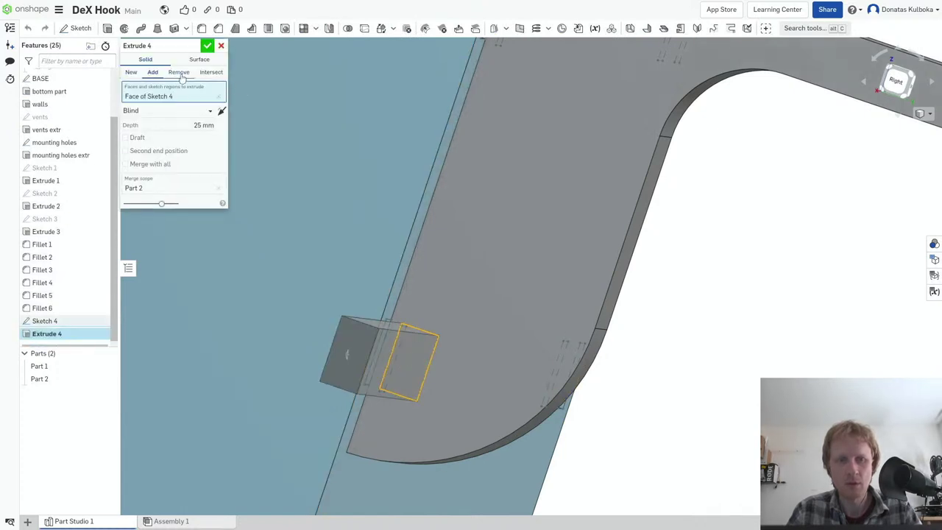
pyautogui.click(197, 126)
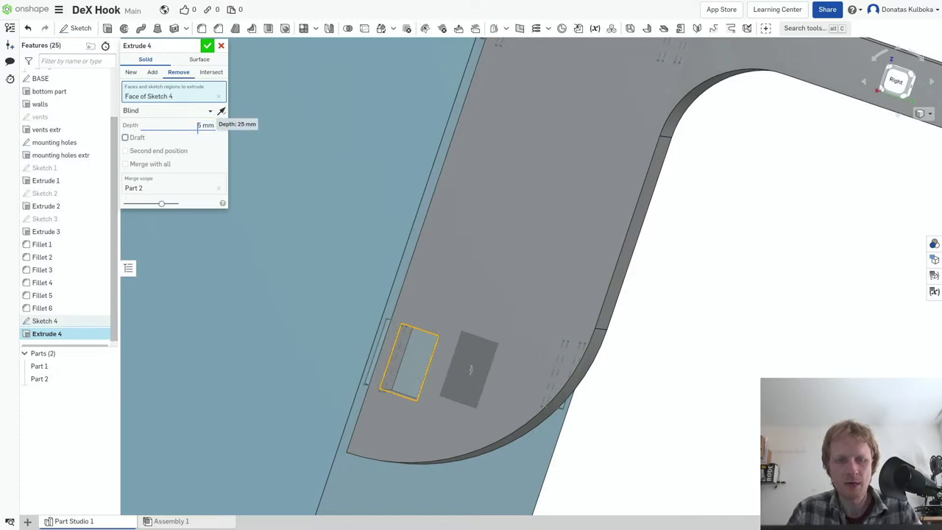
pyautogui.moveTo(441, 312)
pyautogui.mouseDown(button='right')
pyautogui.moveTo(382, 297)
pyautogui.moveTo(361, 304)
pyautogui.moveTo(543, 365)
pyautogui.moveTo(508, 368)
pyautogui.moveTo(479, 361)
pyautogui.moveTo(618, 342)
pyautogui.moveTo(533, 352)
pyautogui.moveTo(519, 359)
pyautogui.moveTo(592, 354)
pyautogui.moveTo(462, 376)
pyautogui.moveTo(595, 374)
pyautogui.mouseUp(button='right')
pyautogui.click(207, 46)
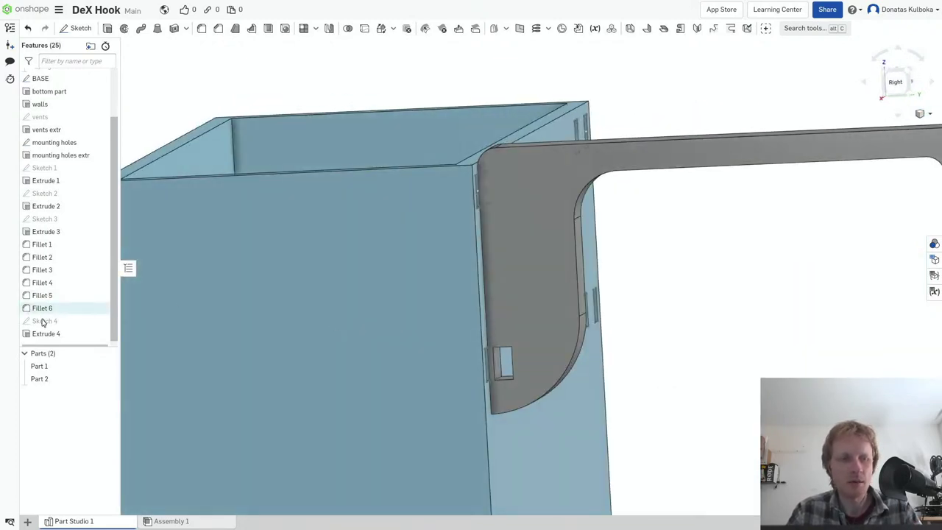
# - Reopen Sketch 4 and dimension the rectangle's offset from the hook edge, initially 4
pyautogui.rightClick(66, 321)
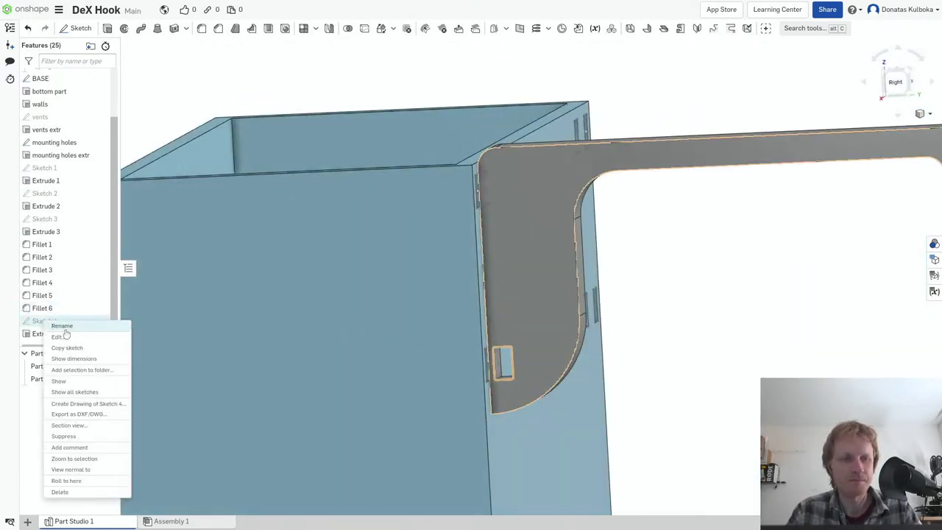
pyautogui.click(68, 335)
pyautogui.scroll(3, 544, 367)
pyautogui.scroll(4, 461, 348)
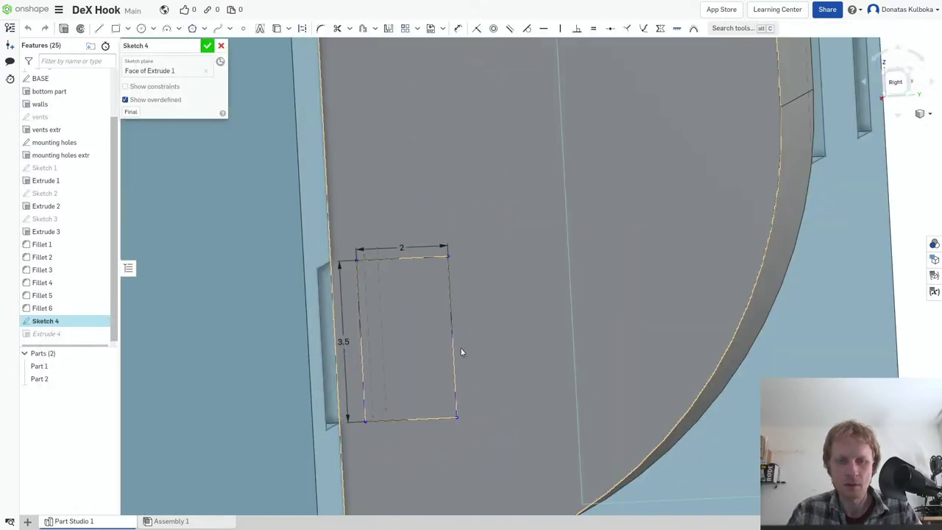
pyautogui.click(360, 307)
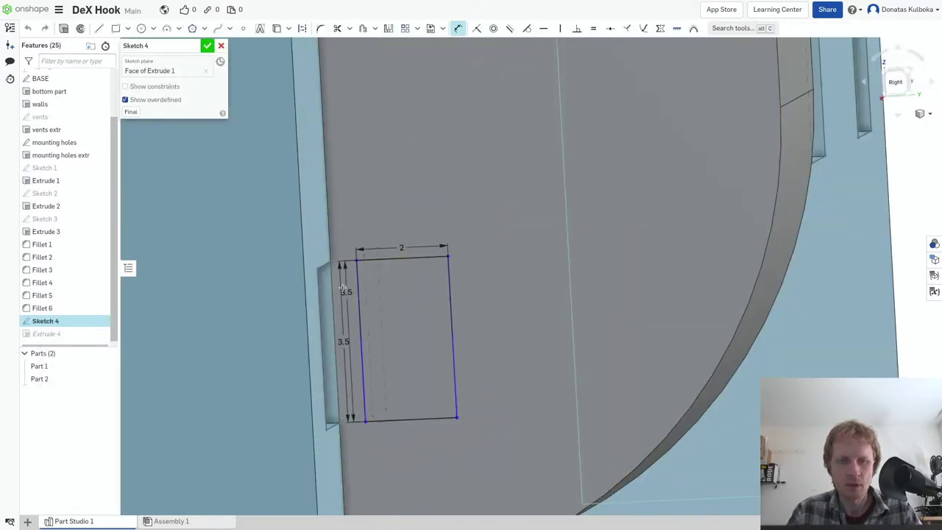
pyautogui.click(333, 331)
pyautogui.click(350, 188)
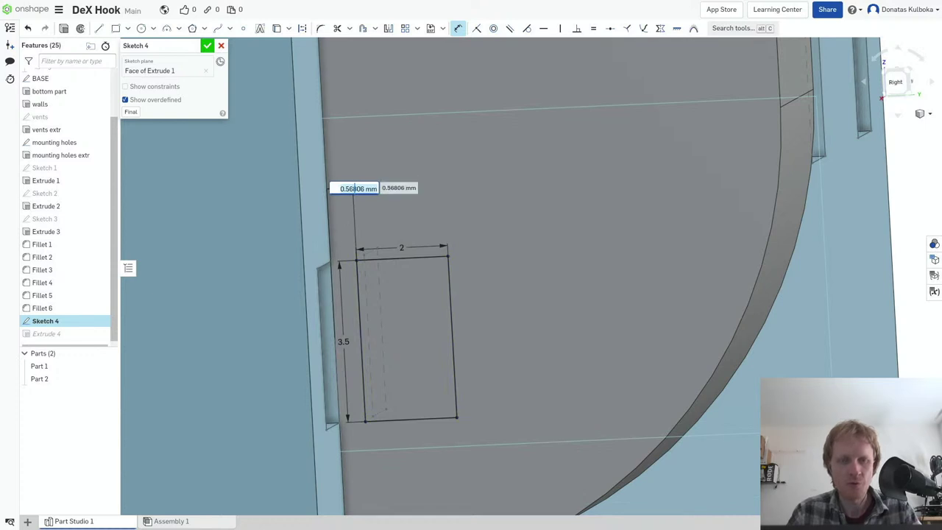
pyautogui.write('4')
pyautogui.press('Return')
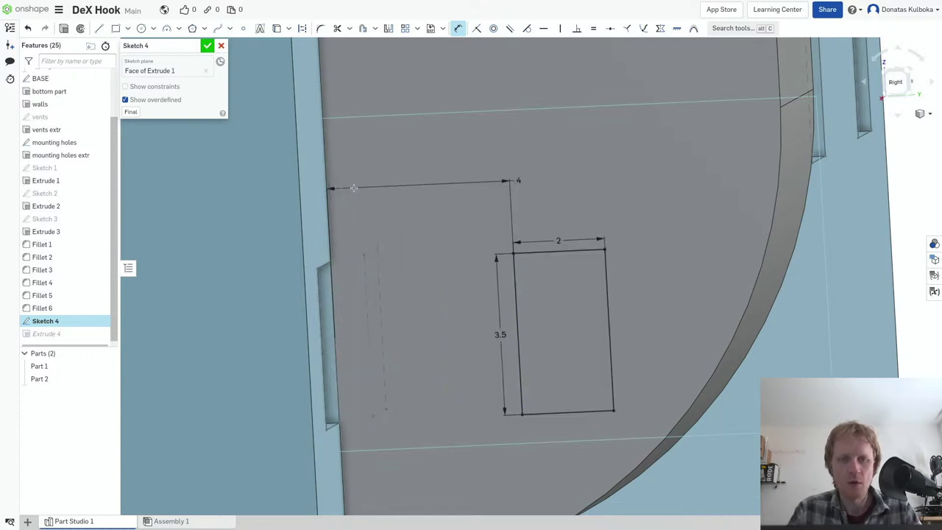
# - Change the offset dimension from 4 to 3, then to the final value of 2
pyautogui.doubleClick(522, 179)
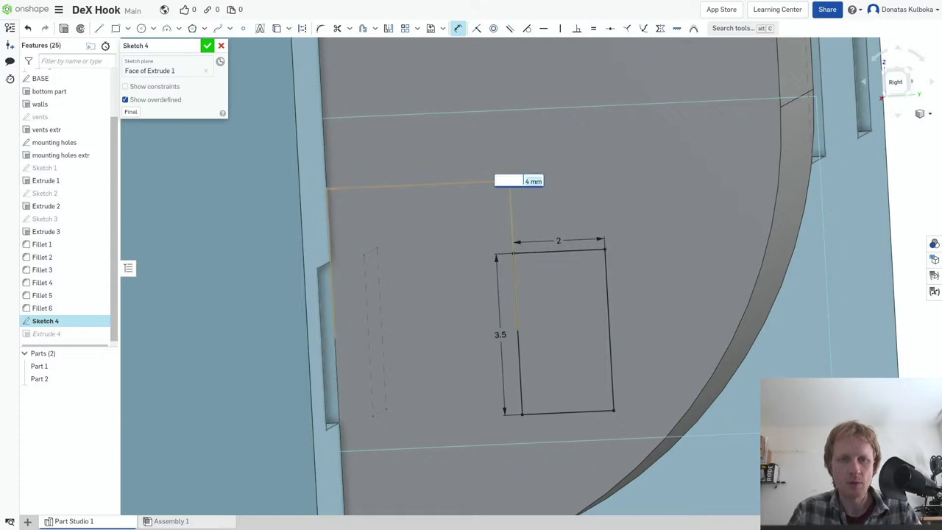
pyautogui.write('3')
pyautogui.press('Return')
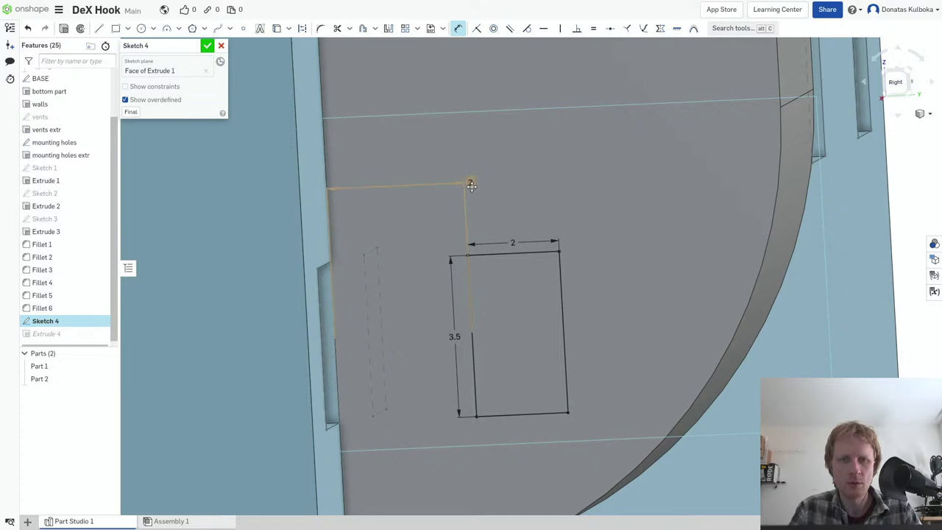
pyautogui.doubleClick(471, 182)
pyautogui.press('Return')
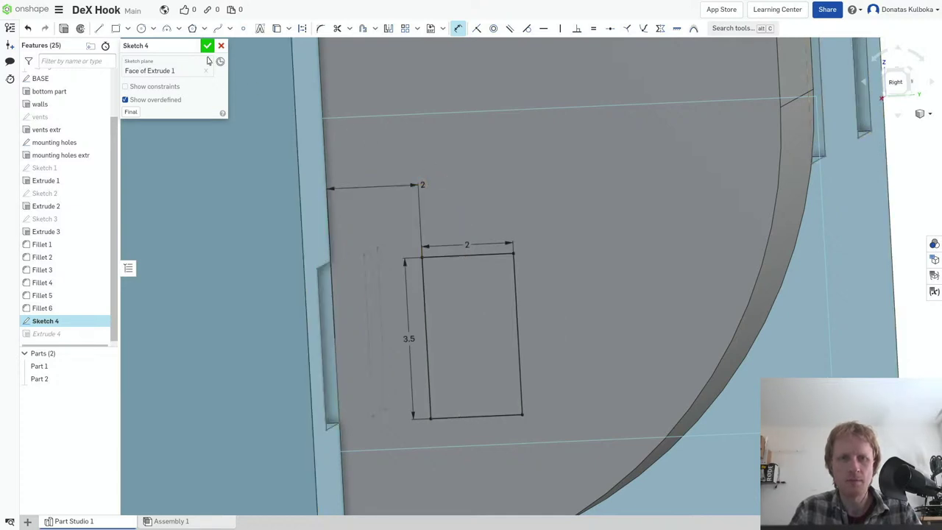
# - Accept Sketch 4 and orbit around the hook to check the relocated rectangular cut
pyautogui.click(207, 46)
pyautogui.moveTo(448, 253)
pyautogui.mouseDown(button='right')
pyautogui.moveTo(530, 270)
pyautogui.moveTo(427, 129)
pyautogui.mouseUp(button='right')
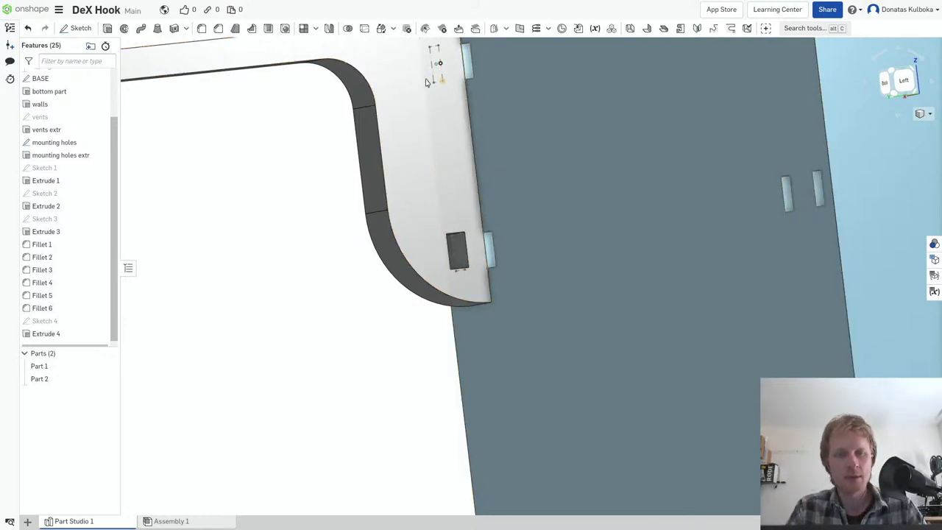
pyautogui.moveTo(442, 82); pyautogui.dragTo(415, 117, button='right')
pyautogui.scroll(3, 416, 116)
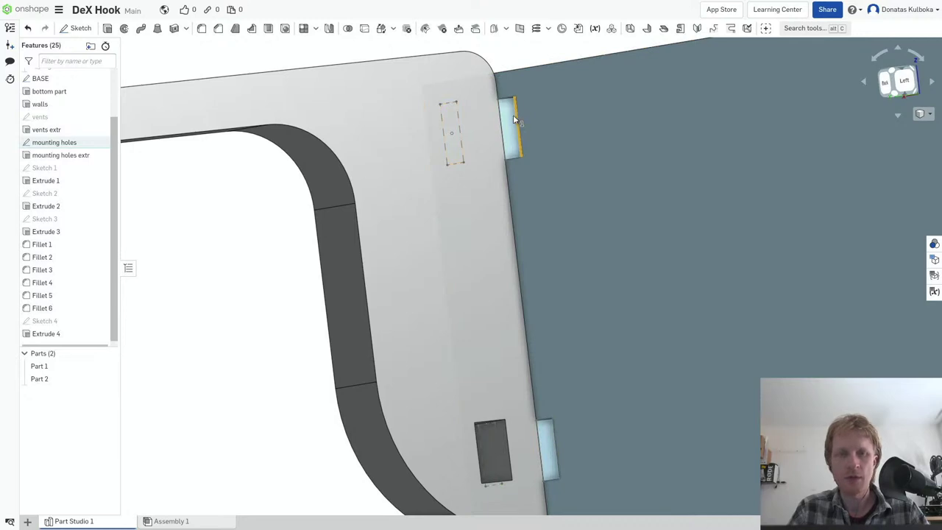
pyautogui.moveTo(513, 115)
pyautogui.mouseDown(button='right')
pyautogui.moveTo(343, 187)
pyautogui.moveTo(339, 175)
pyautogui.moveTo(333, 184)
pyautogui.moveTo(372, 218)
pyautogui.moveTo(391, 217)
pyautogui.moveTo(377, 222)
pyautogui.mouseUp(button='right')
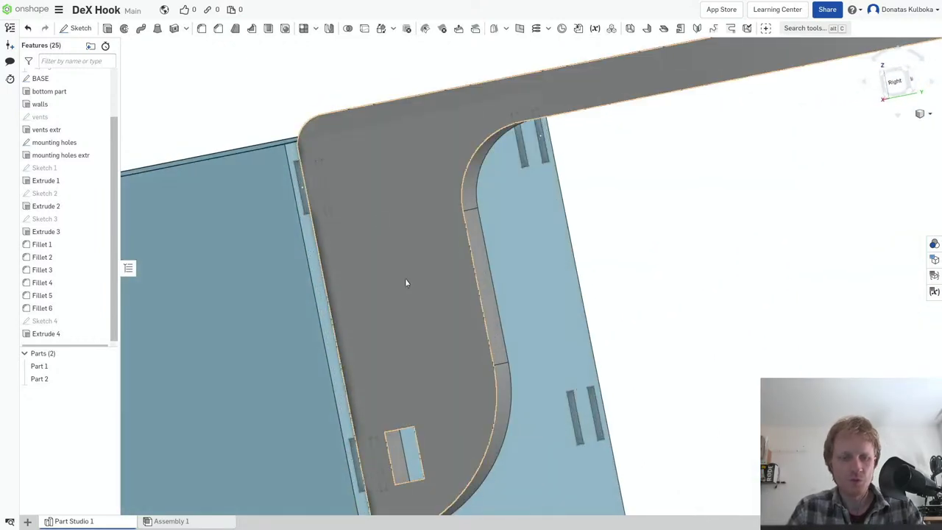
pyautogui.moveTo(44, 321)
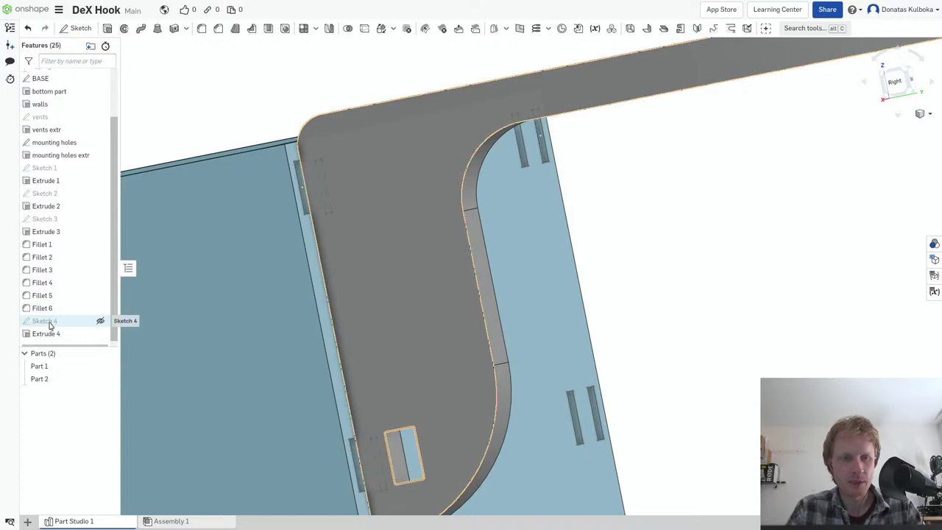
# - Draw a second rectangle, 3.5 high, in Sketch 4 and close the sketch
pyautogui.rightClick(54, 321)
pyautogui.click(74, 341)
pyautogui.press('r')
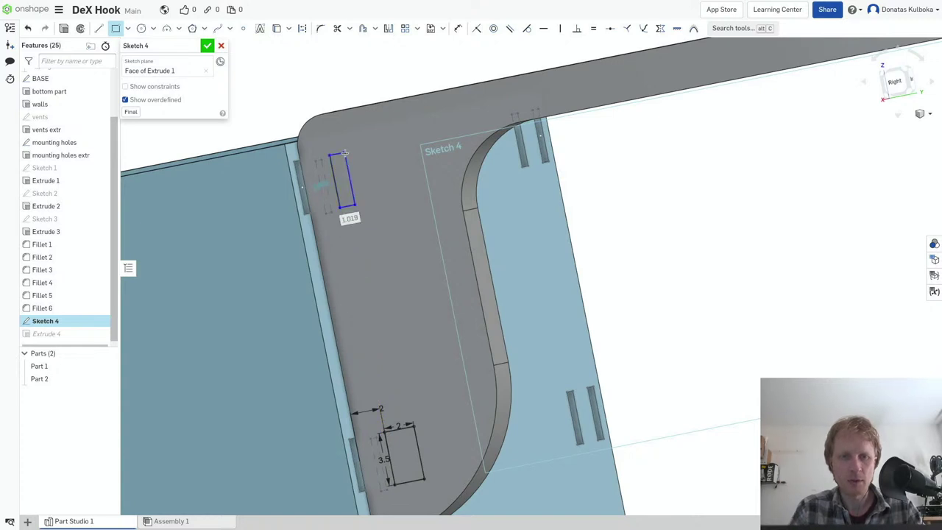
pyautogui.press('Tab')
pyautogui.write('3')
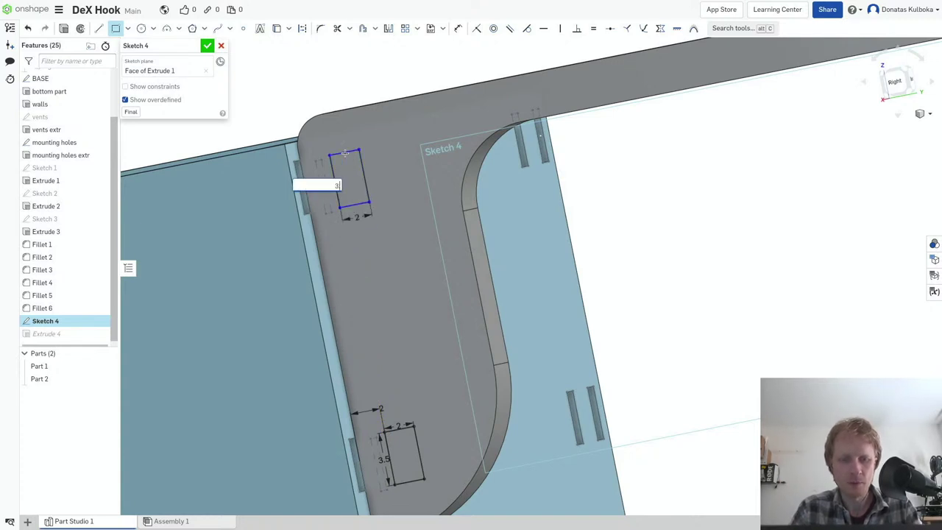
pyautogui.press('Return')
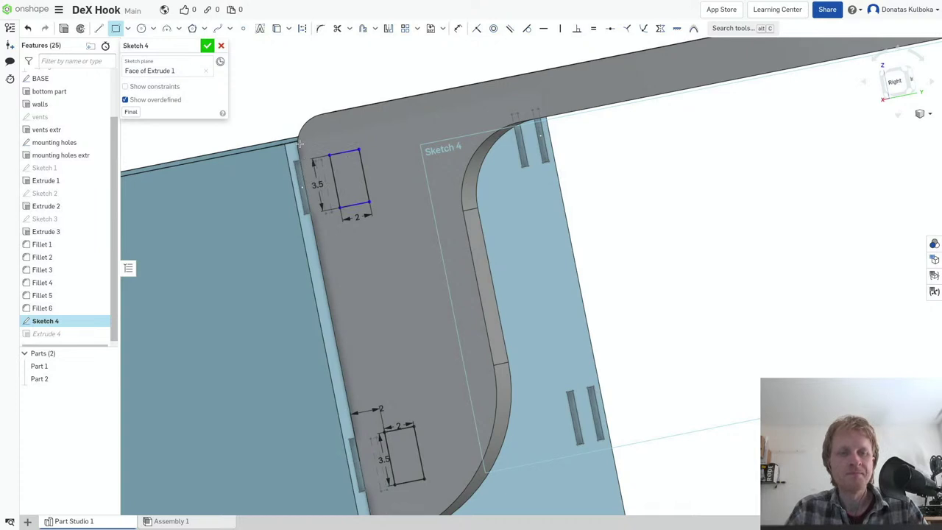
pyautogui.click(207, 46)
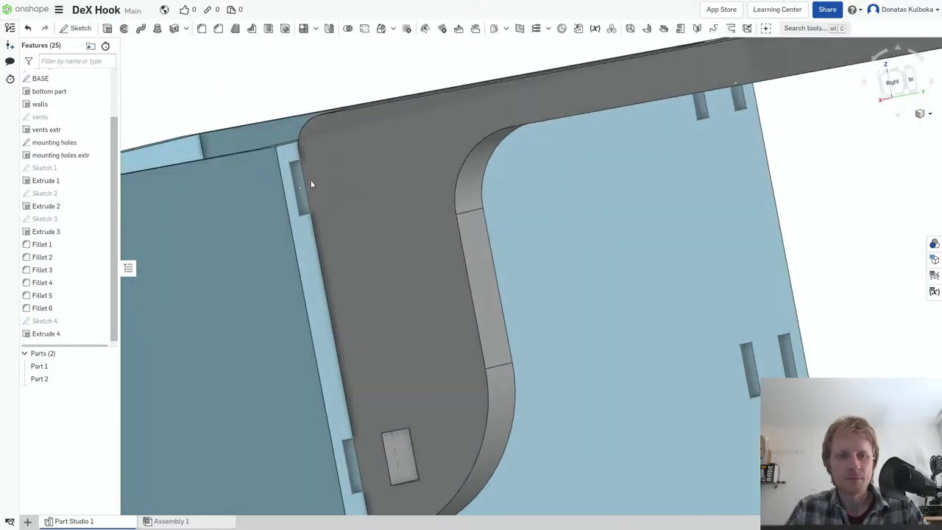
# - Add the second Sketch 4 face to Extrude 4 so both slots are cut 5 mm deep
pyautogui.click(100, 321)
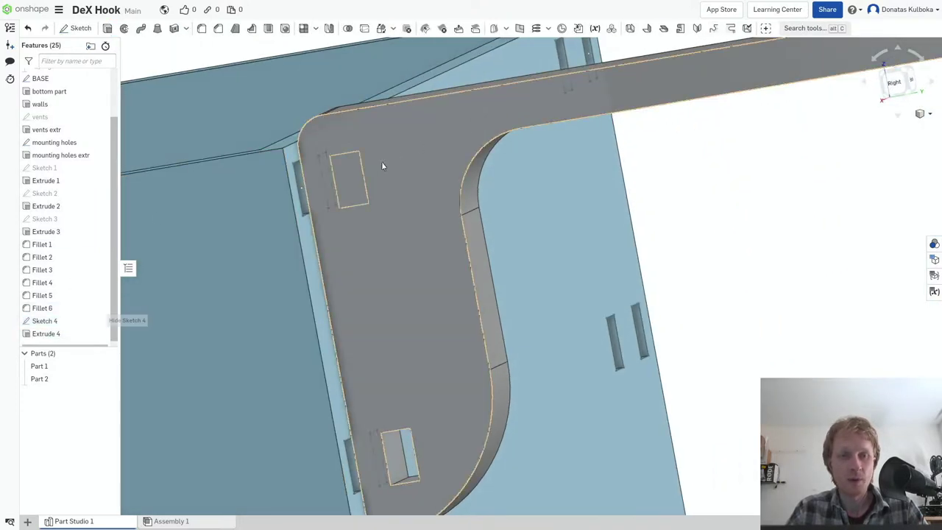
pyautogui.scroll(-1, 74, 302)
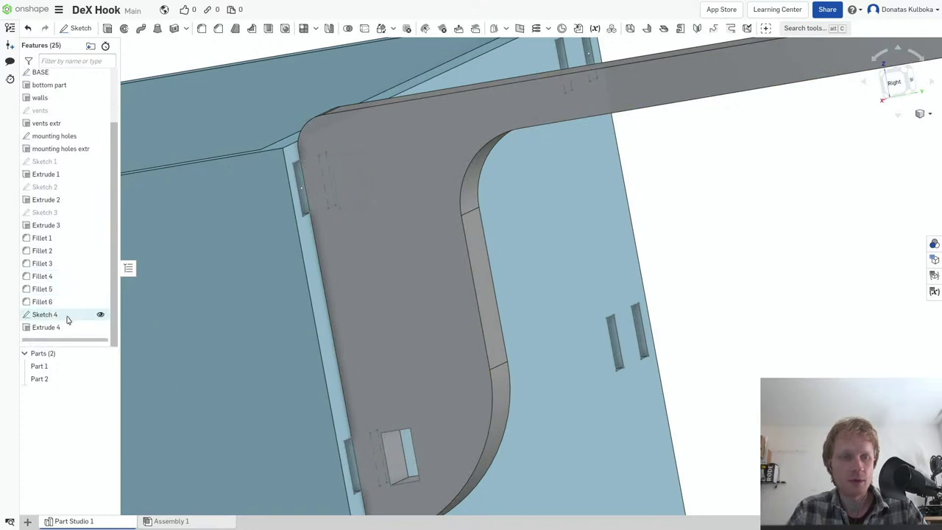
pyautogui.moveTo(54, 328); pyautogui.dragTo(55, 333)
pyautogui.rightClick(56, 331)
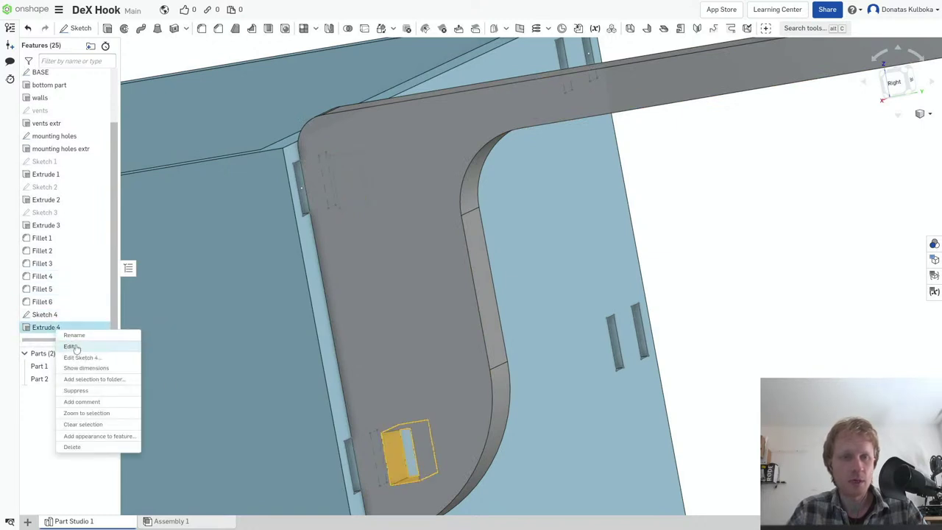
pyautogui.click(75, 347)
pyautogui.click(354, 189)
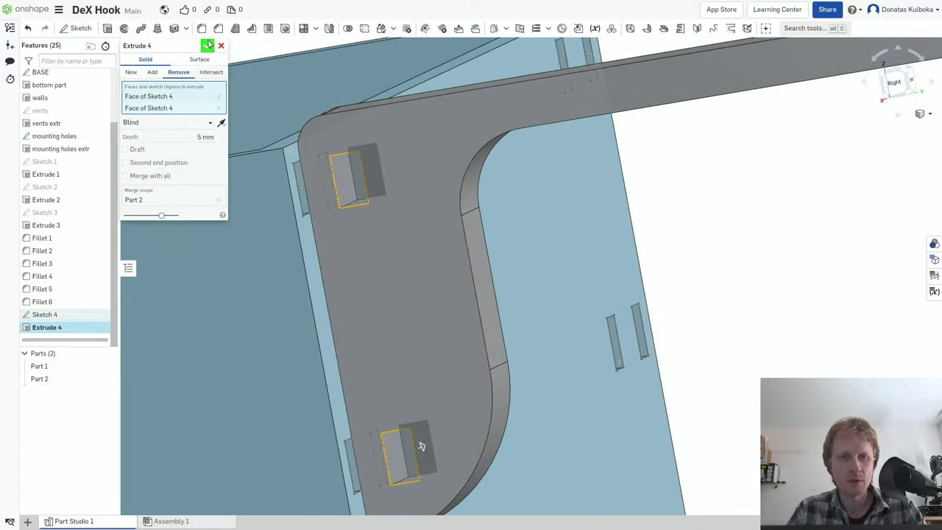
pyautogui.click(206, 45)
pyautogui.scroll(-3, 334, 213)
pyautogui.scroll(-2, 377, 237)
pyautogui.scroll(-2, 377, 237)
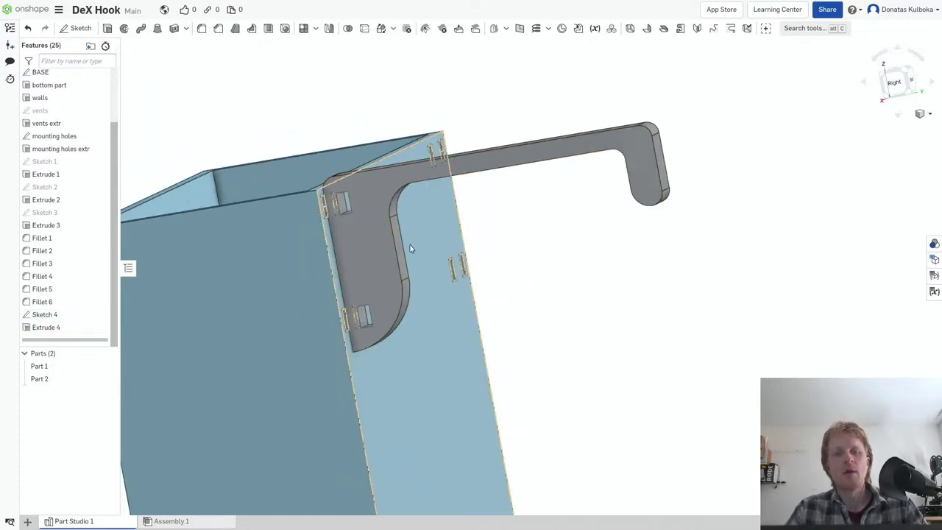
pyautogui.moveTo(399, 253)
pyautogui.mouseDown(button='right')
pyautogui.moveTo(333, 252)
pyautogui.moveTo(412, 279)
pyautogui.mouseUp(button='right')
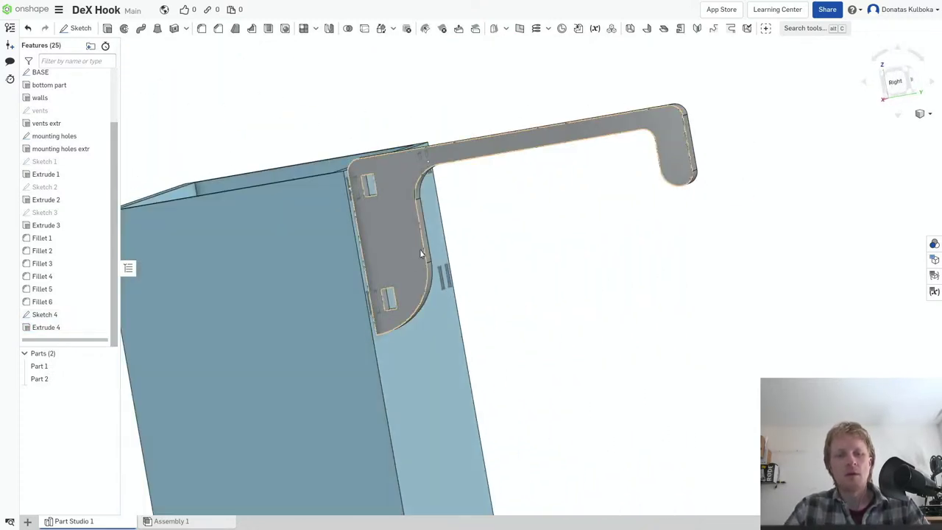
# - Change Extrude 1's depth from 10 mm to 5 mm
pyautogui.rightClick(58, 229)
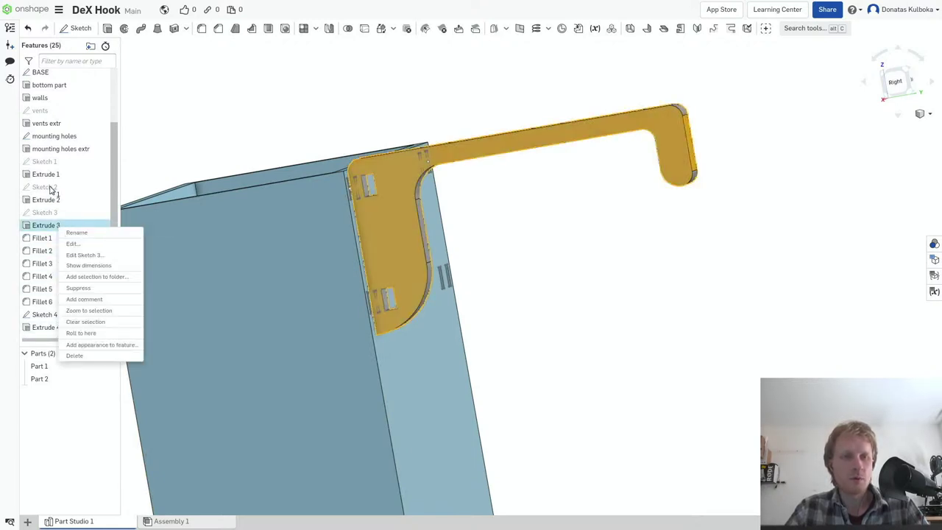
pyautogui.press('Escape')
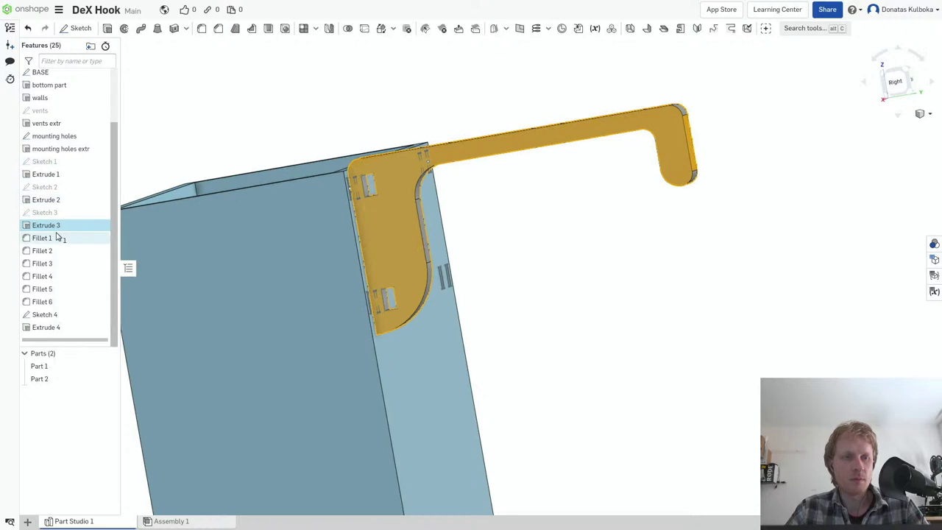
pyautogui.rightClick(54, 175)
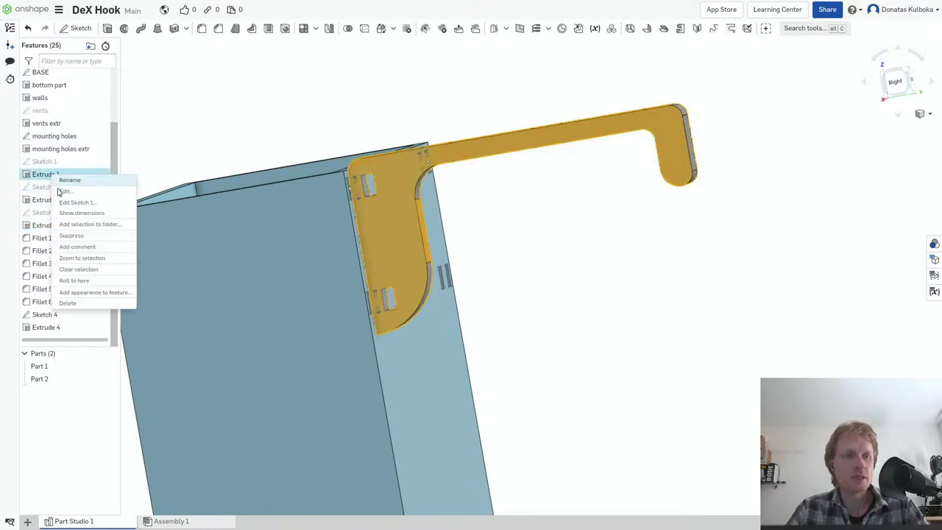
pyautogui.click(65, 191)
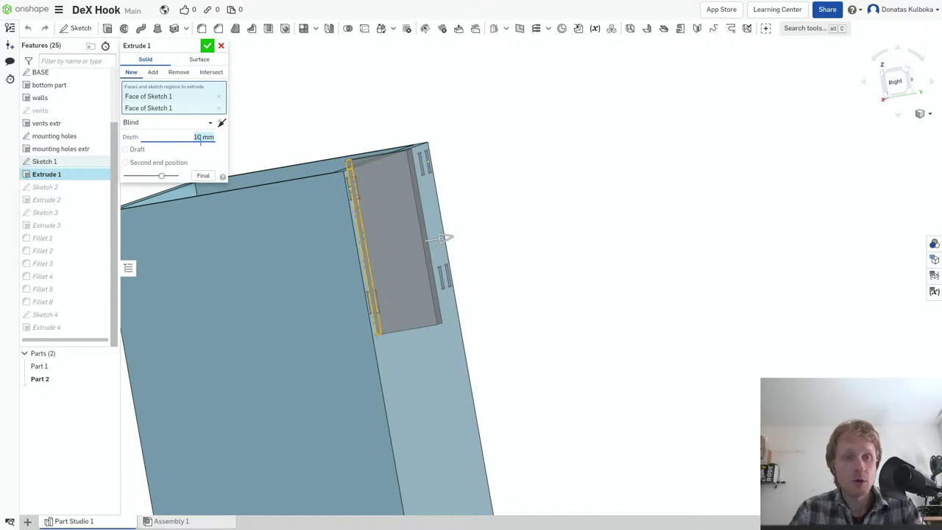
pyautogui.write('6')
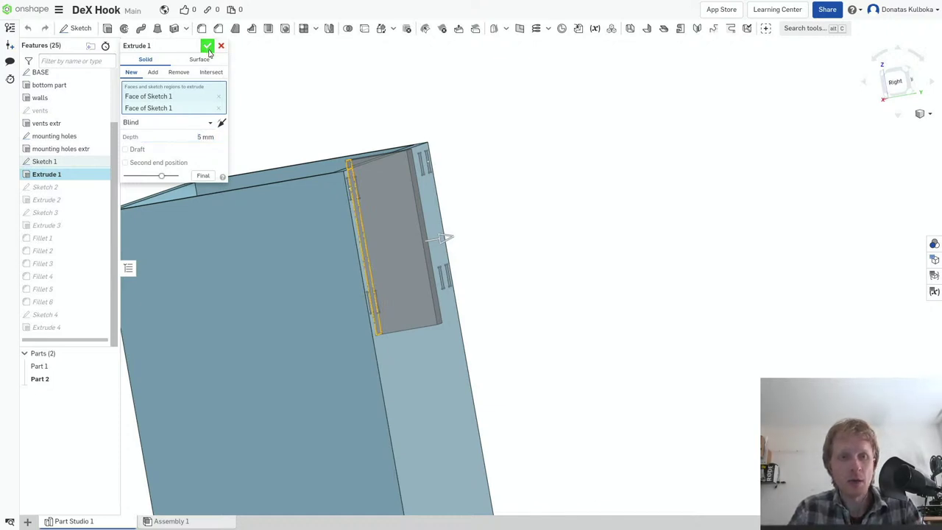
pyautogui.click(208, 47)
pyautogui.scroll(3, 394, 302)
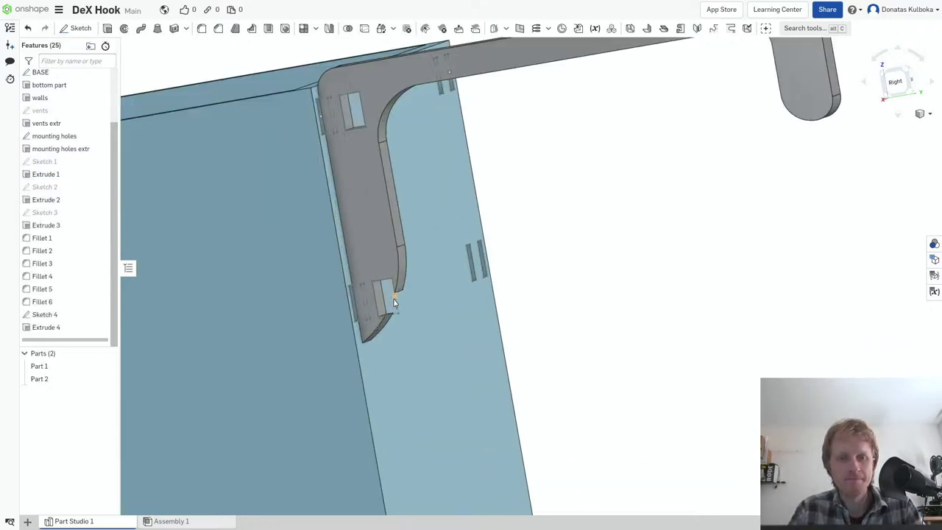
pyautogui.scroll(1, 394, 302)
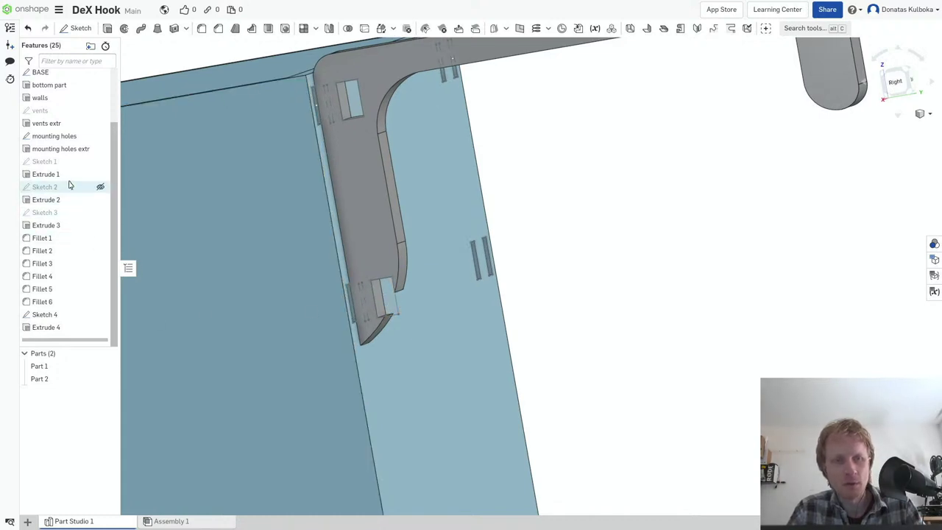
# - Open Fillet 1 for review and accept it unchanged
pyautogui.click(49, 239)
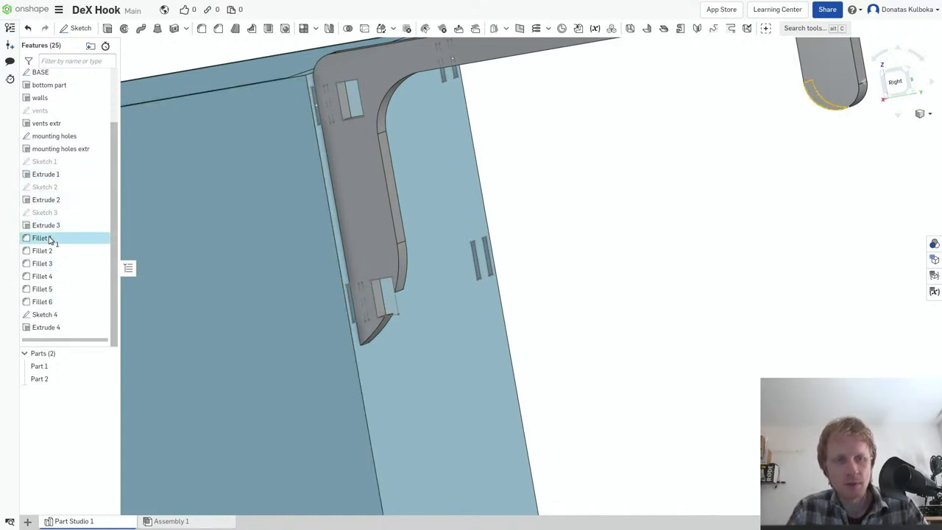
pyautogui.rightClick(49, 240)
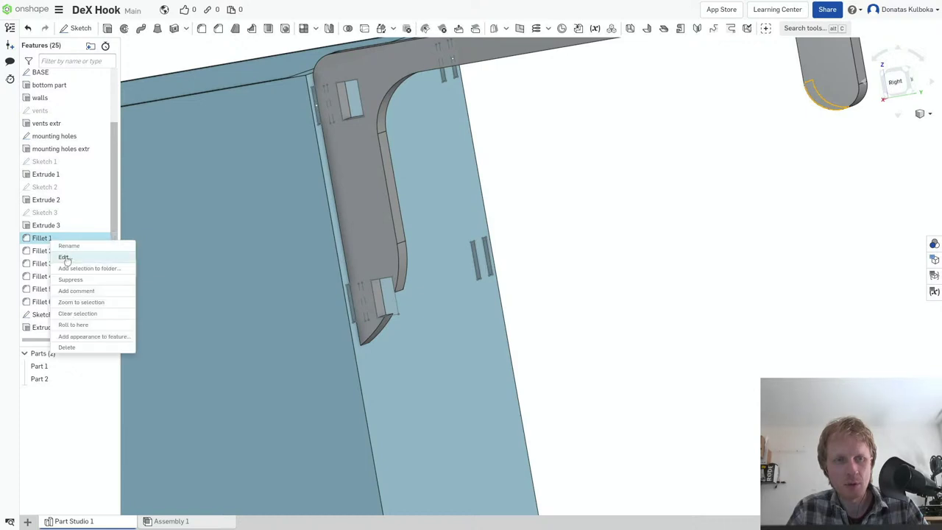
pyautogui.click(66, 259)
pyautogui.scroll(-2, 177, 169)
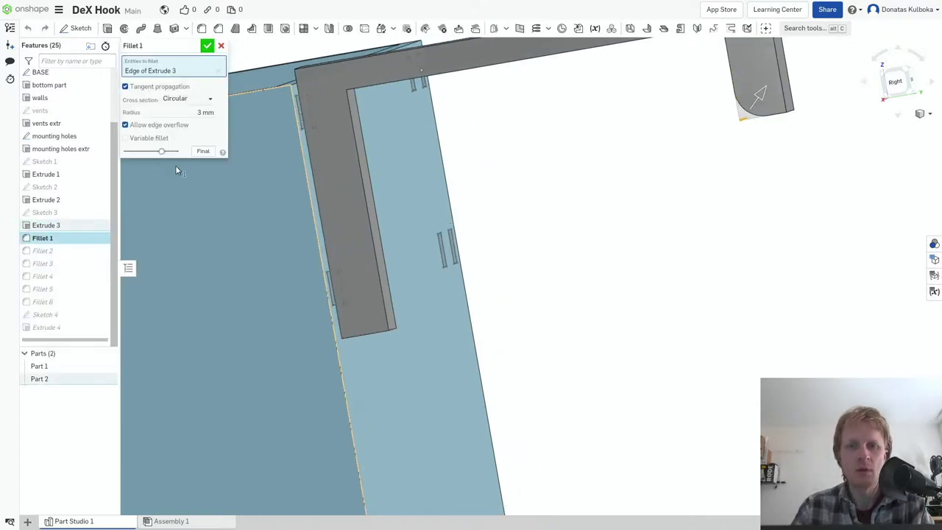
pyautogui.click(207, 45)
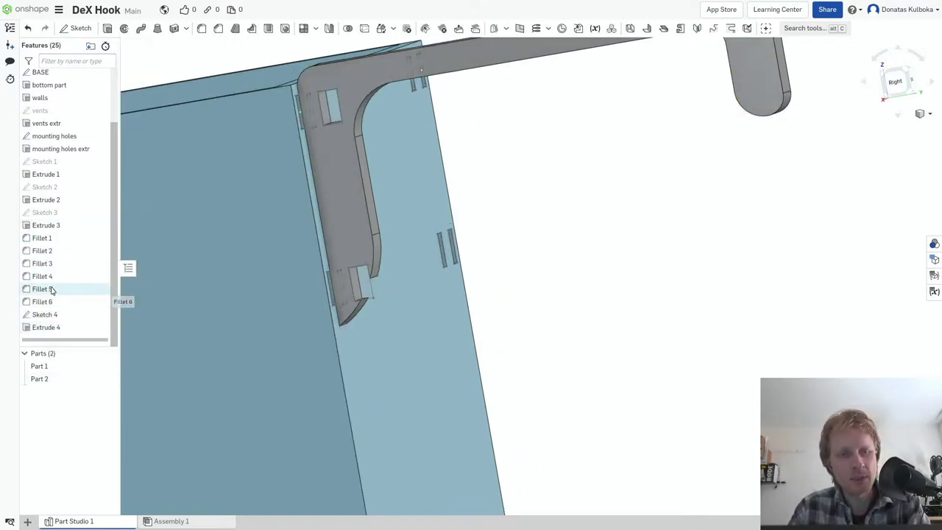
# - Reduce Fillet 2's radius from 10 mm to 4 mm
pyautogui.rightClick(50, 251)
pyautogui.press('Escape')
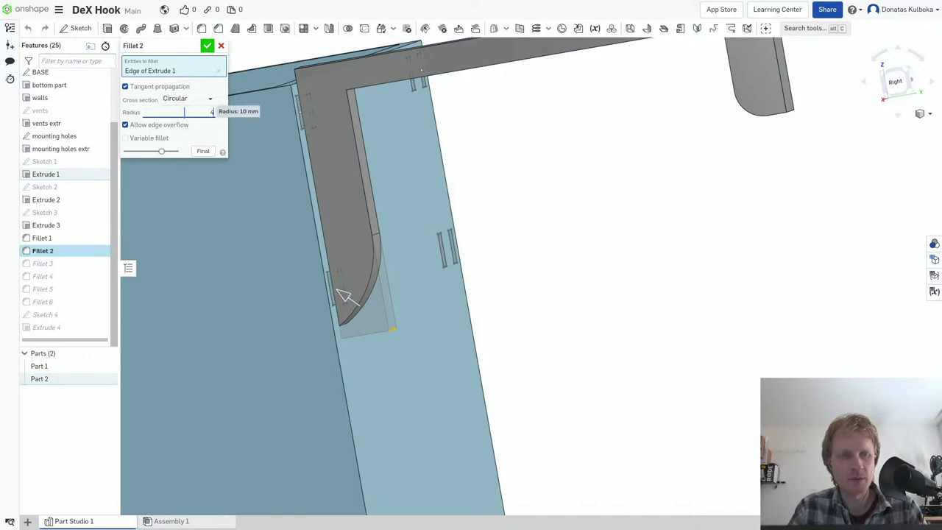
pyautogui.write('3')
pyautogui.click(206, 46)
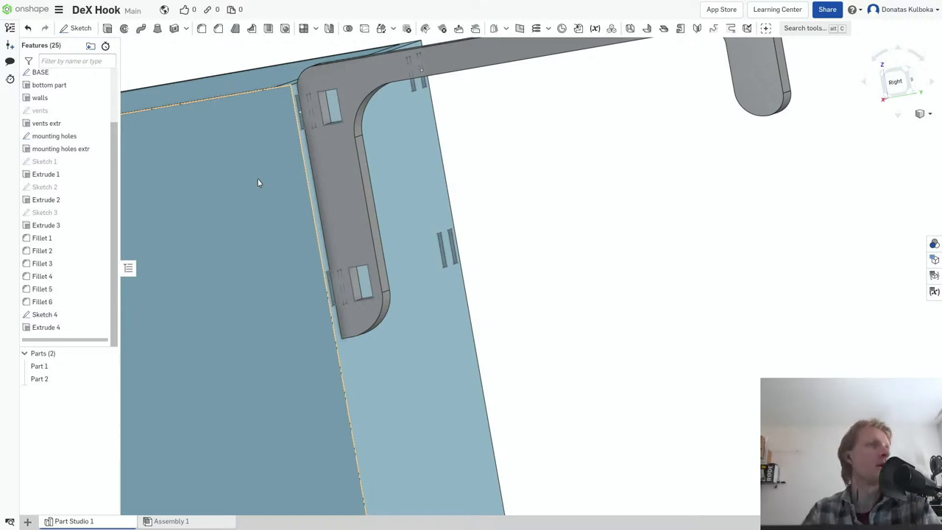
pyautogui.scroll(-5, 450, 182)
pyautogui.moveTo(450, 183)
pyautogui.mouseDown(button='right')
pyautogui.moveTo(466, 212)
pyautogui.moveTo(415, 263)
pyautogui.moveTo(424, 231)
pyautogui.moveTo(422, 253)
pyautogui.moveTo(479, 216)
pyautogui.moveTo(523, 212)
pyautogui.moveTo(538, 216)
pyautogui.moveTo(463, 227)
pyautogui.moveTo(473, 246)
pyautogui.moveTo(450, 250)
pyautogui.moveTo(479, 267)
pyautogui.moveTo(556, 279)
pyautogui.moveTo(444, 269)
pyautogui.moveTo(393, 292)
pyautogui.moveTo(527, 300)
pyautogui.mouseUp(button='right')
pyautogui.scroll(-5, 471, 274)
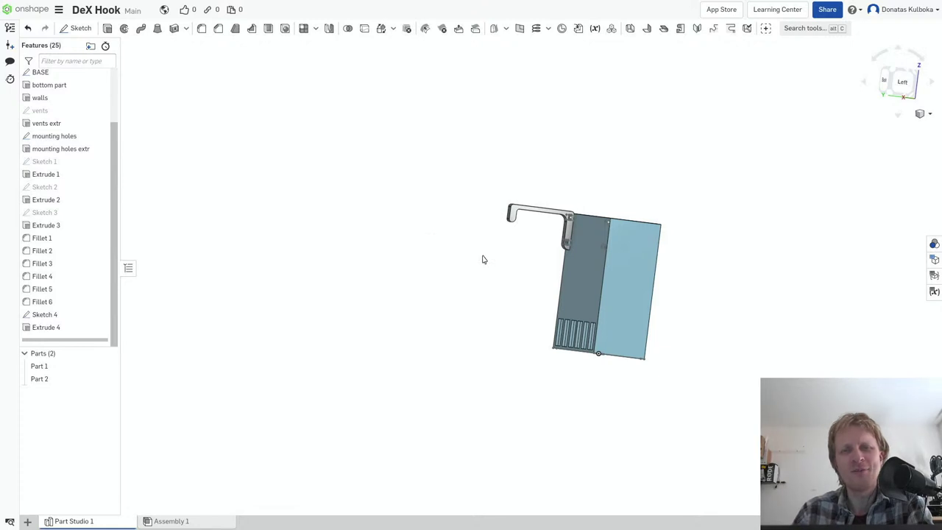
pyautogui.scroll(1, 581, 209)
pyautogui.scroll(2, 588, 207)
pyautogui.scroll(3, 590, 207)
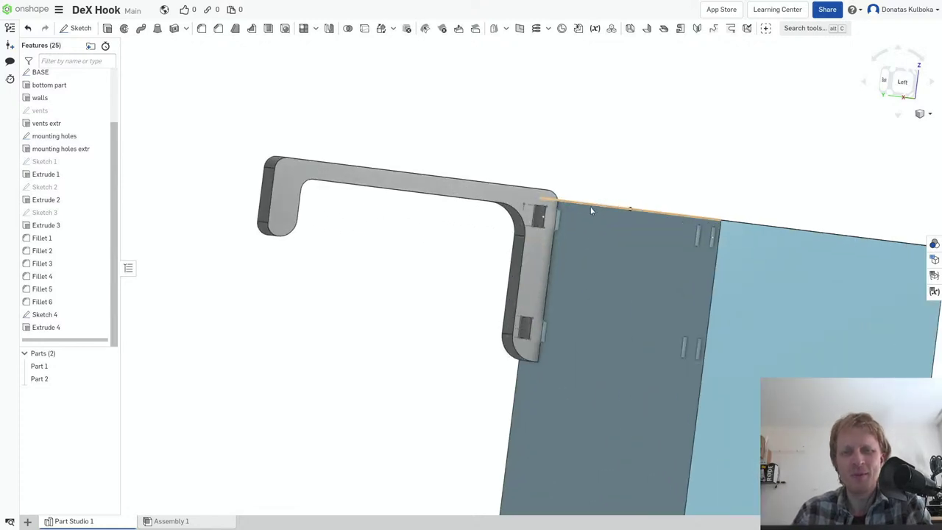
pyautogui.scroll(-2, 619, 252)
pyautogui.scroll(-3, 596, 257)
pyautogui.moveTo(582, 270)
pyautogui.mouseDown(button='right')
pyautogui.moveTo(613, 302)
pyautogui.moveTo(616, 287)
pyautogui.mouseUp(button='right')
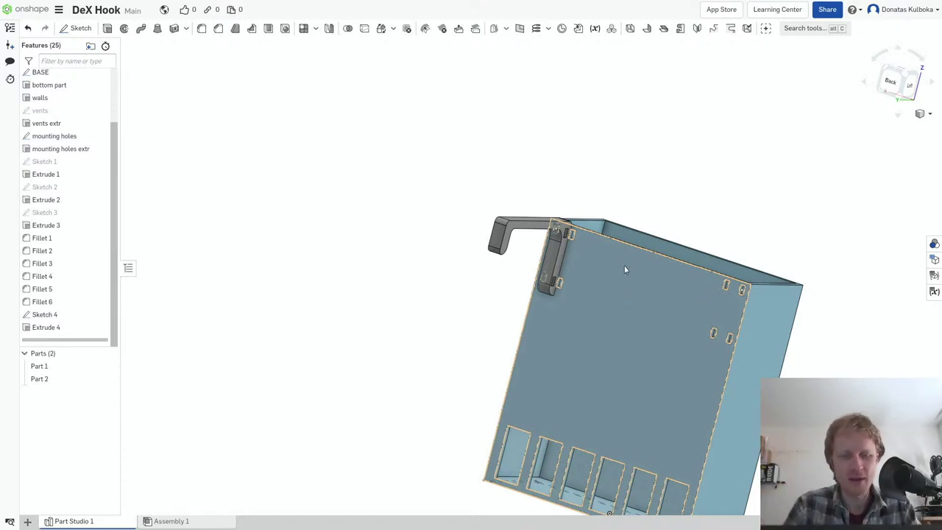
pyautogui.hotkey('shift', '7')
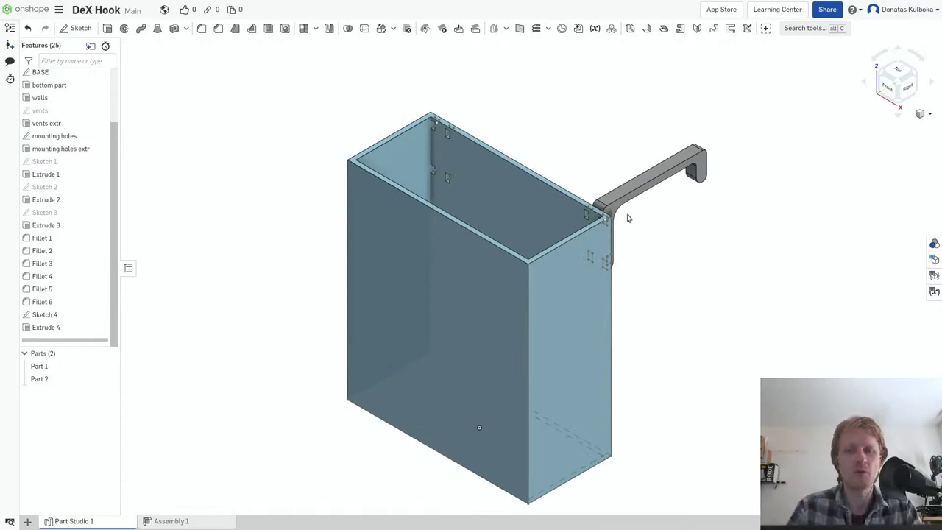
pyautogui.moveTo(627, 218)
pyautogui.mouseDown(button='right')
pyautogui.moveTo(500, 259)
pyautogui.moveTo(433, 439)
pyautogui.moveTo(498, 400)
pyautogui.moveTo(503, 379)
pyautogui.moveTo(481, 368)
pyautogui.moveTo(481, 297)
pyautogui.mouseUp(button='right')
pyautogui.scroll(3, 496, 147)
pyautogui.scroll(3, 489, 193)
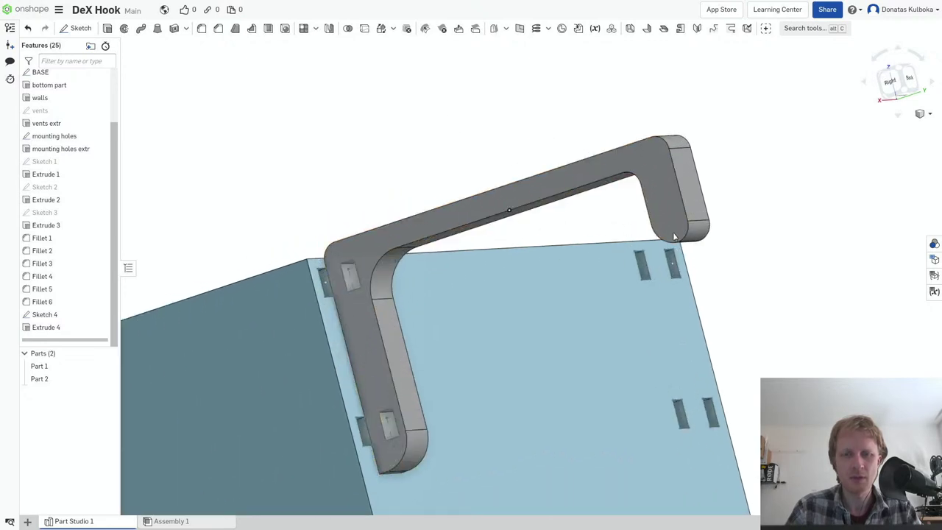
# - Replace Extrude 3's 10 mm depth with a new value and inspect the rebuilt hook
pyautogui.click(48, 227)
pyautogui.rightClick(53, 230)
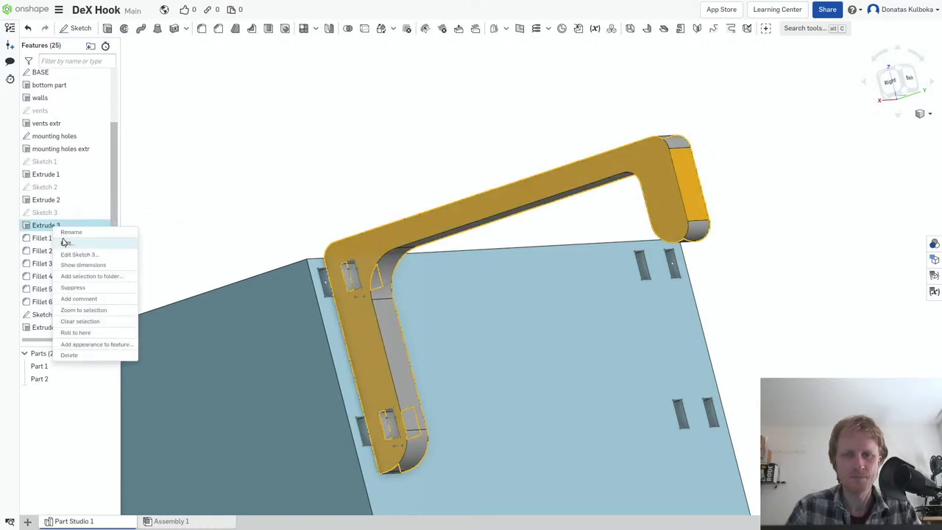
pyautogui.click(64, 243)
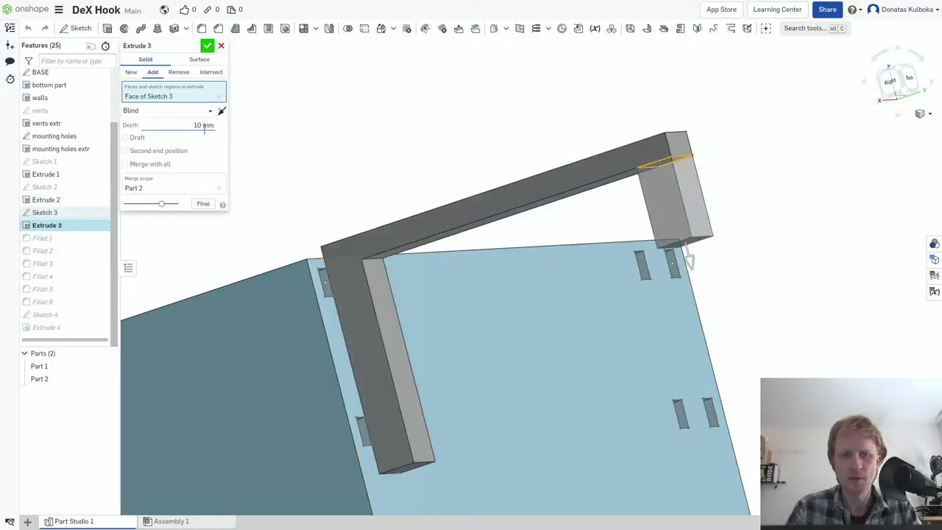
pyautogui.click(204, 126)
pyautogui.write('15')
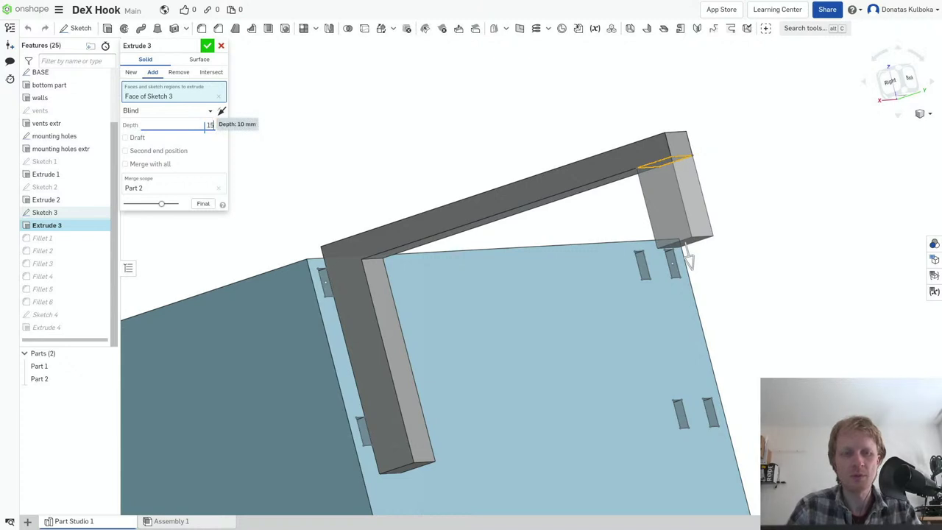
pyautogui.click(206, 45)
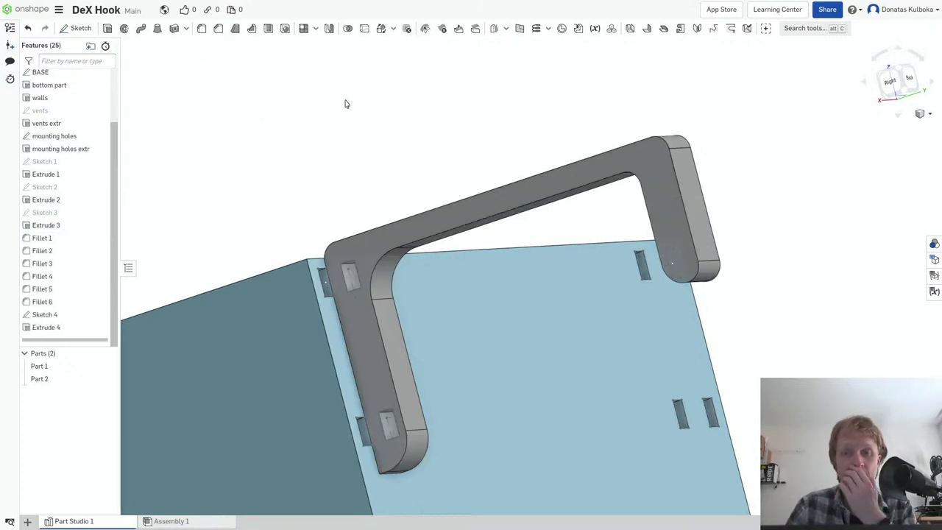
pyautogui.moveTo(517, 189); pyautogui.dragTo(523, 149, button='right')
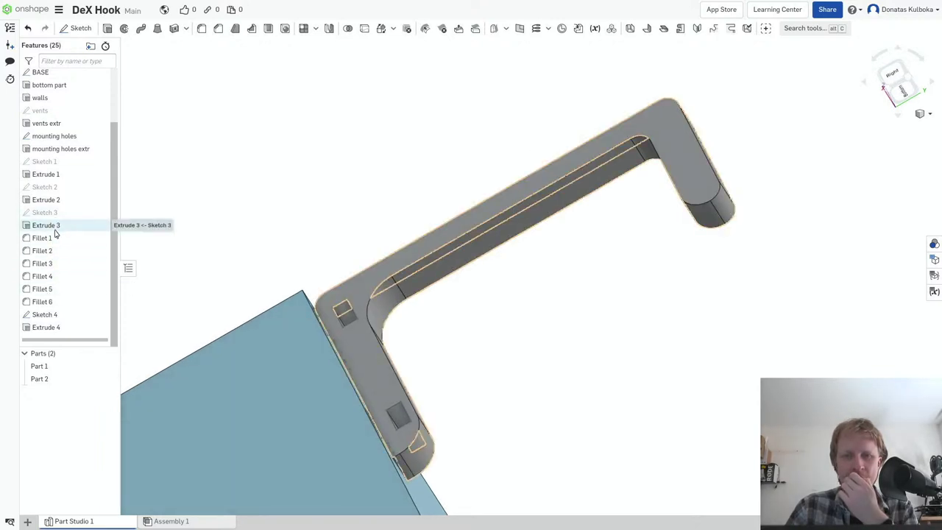
# - Set Fillet 1's radius to 1 mm and accept the fillet
pyautogui.rightClick(55, 238)
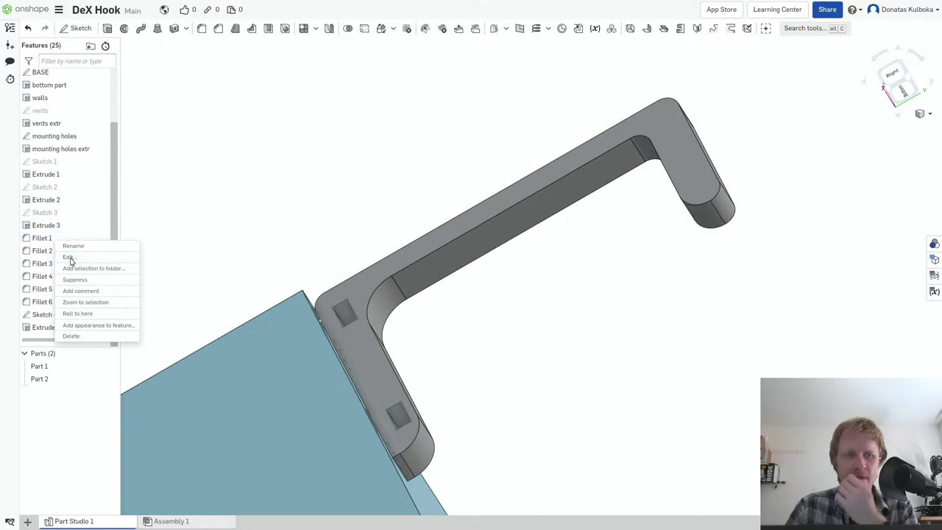
pyautogui.click(68, 257)
pyautogui.click(188, 114)
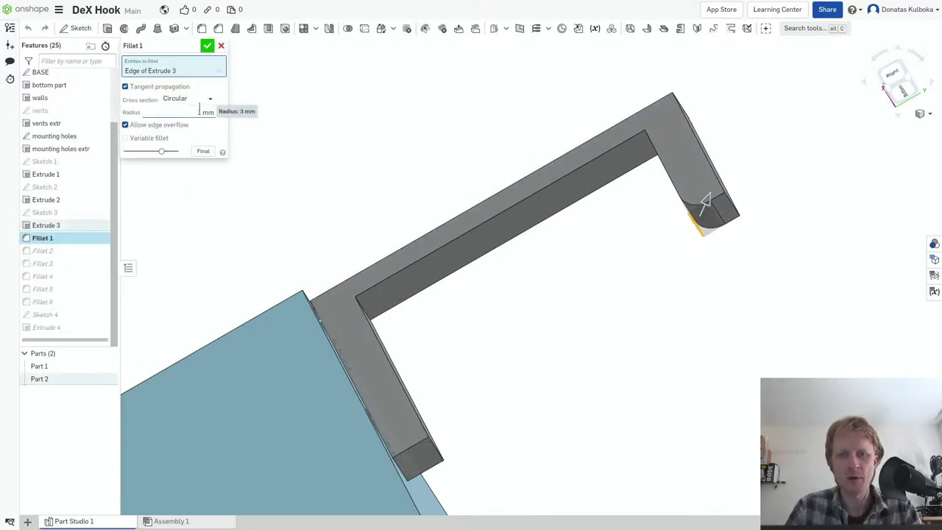
pyautogui.press('Return')
pyautogui.click(208, 46)
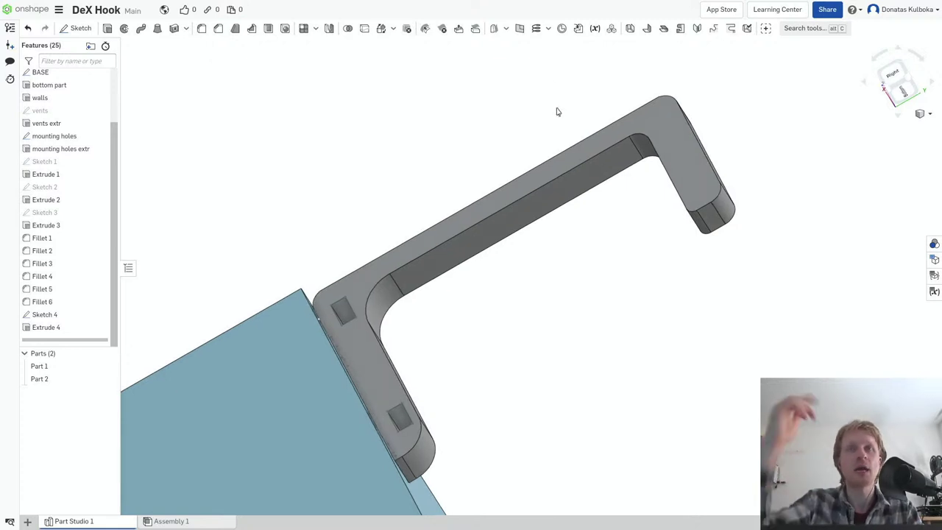
# - Show the whole enclosure in isometric view, exit fullscreen, screenshot it, then switch to r/SamsungDex
pyautogui.scroll(-5, 513, 221)
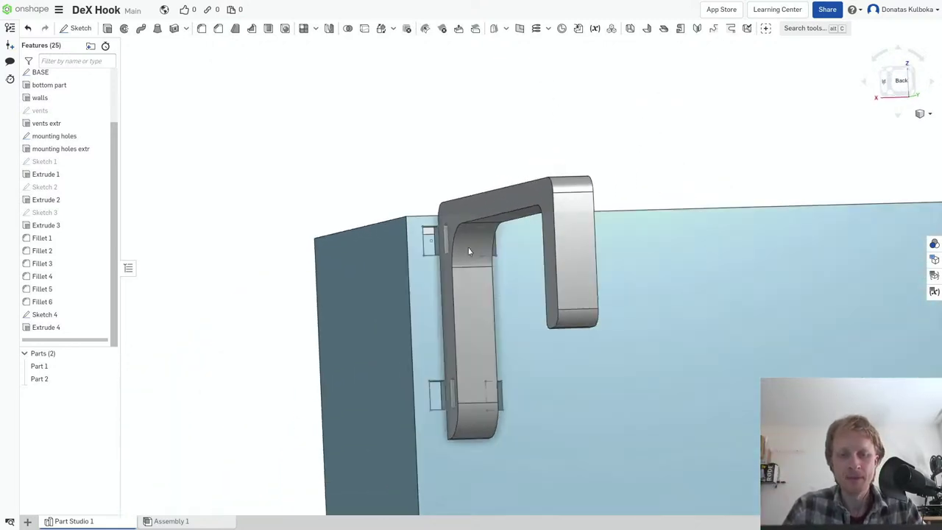
pyautogui.moveTo(562, 272)
pyautogui.mouseDown(button='right')
pyautogui.moveTo(542, 281)
pyautogui.moveTo(630, 252)
pyautogui.mouseUp(button='right')
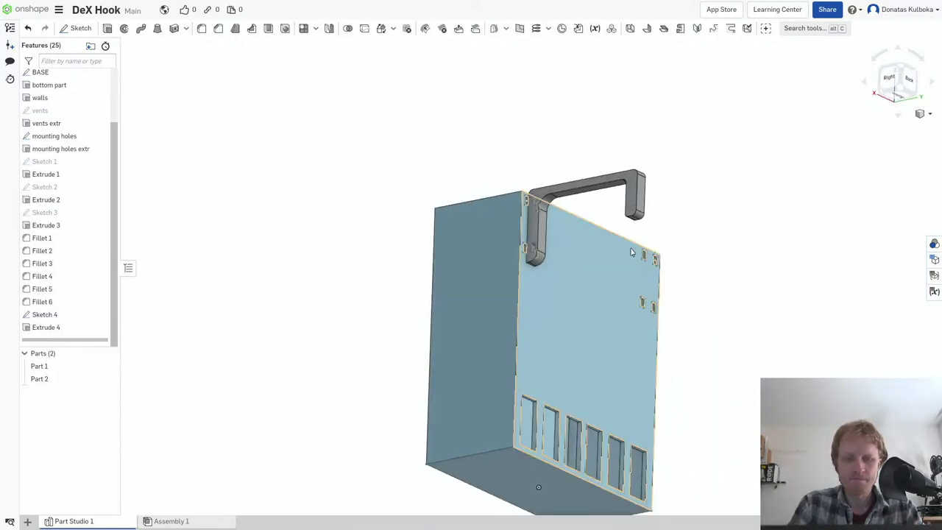
pyautogui.hotkey('shift', '7')
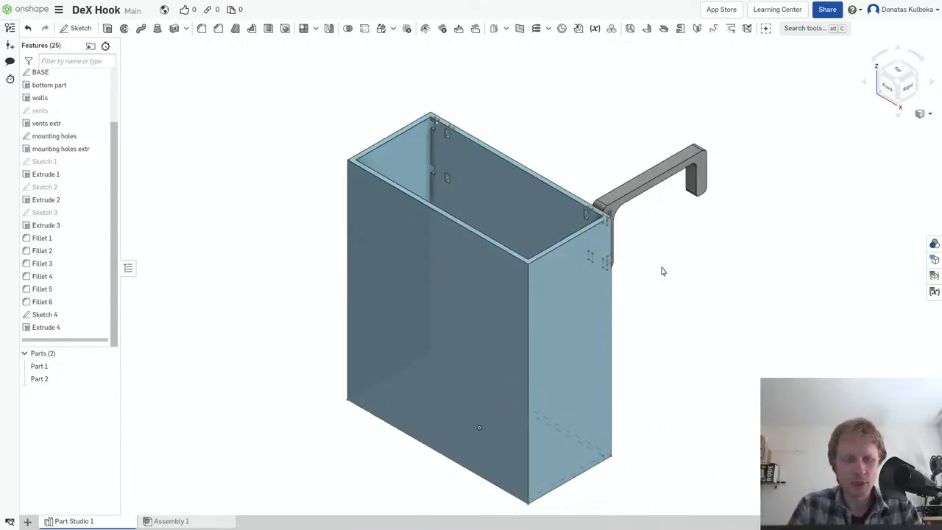
pyautogui.press('F11')
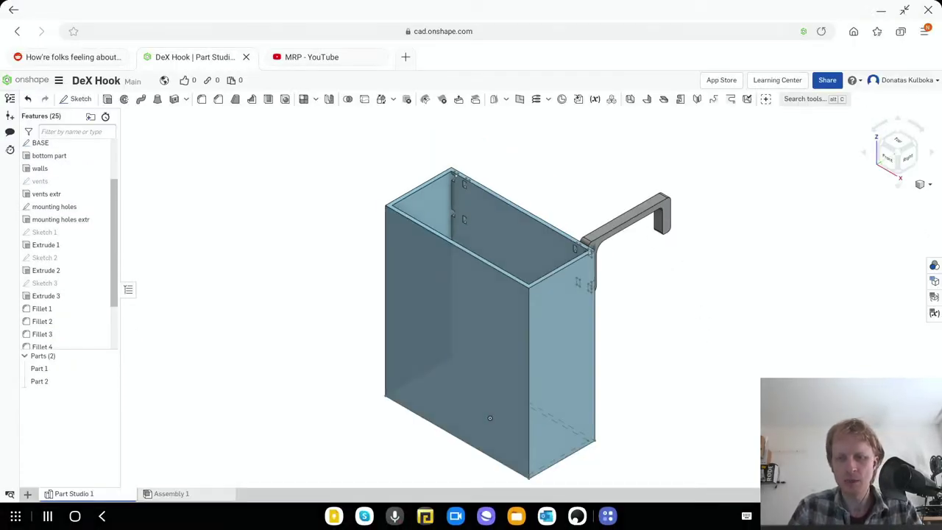
pyautogui.press('Print')
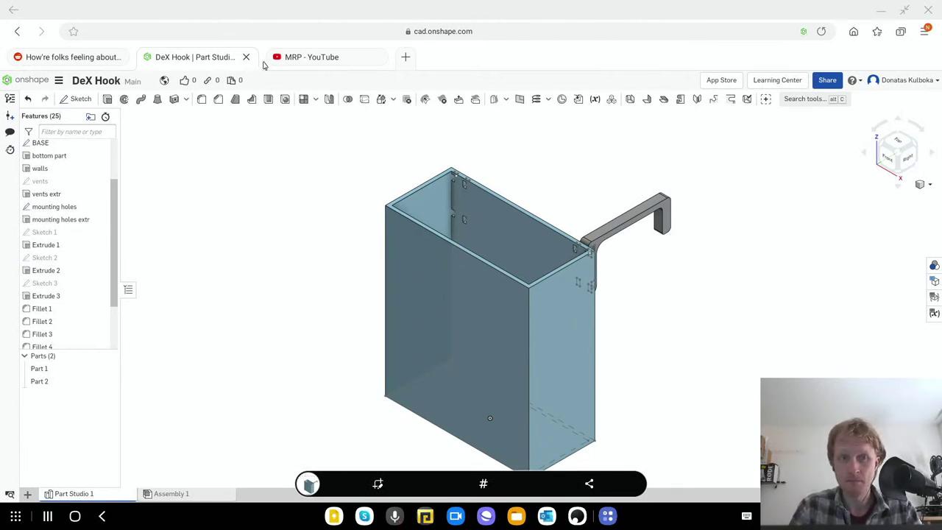
pyautogui.click(101, 59)
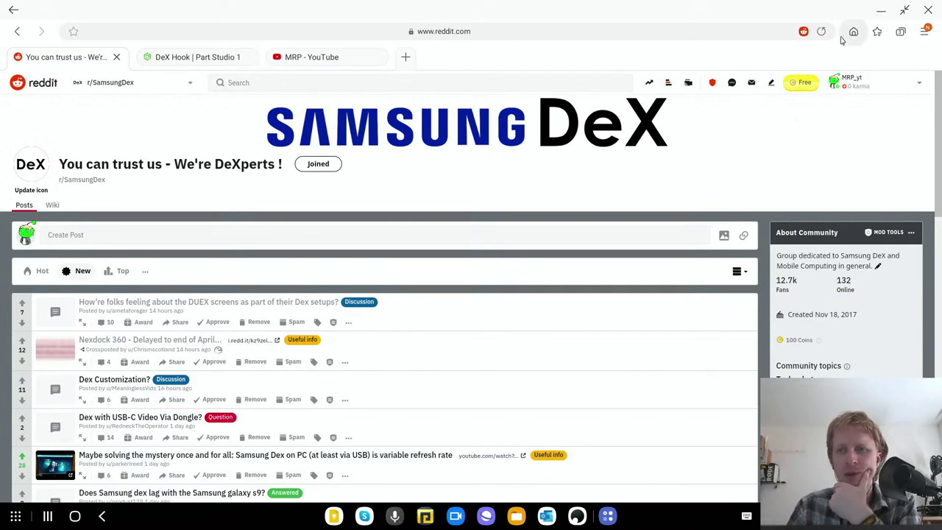
# - Reload r/SamsungDex and scroll through the 'Updated DEX setup' post's photos
pyautogui.click(822, 32)
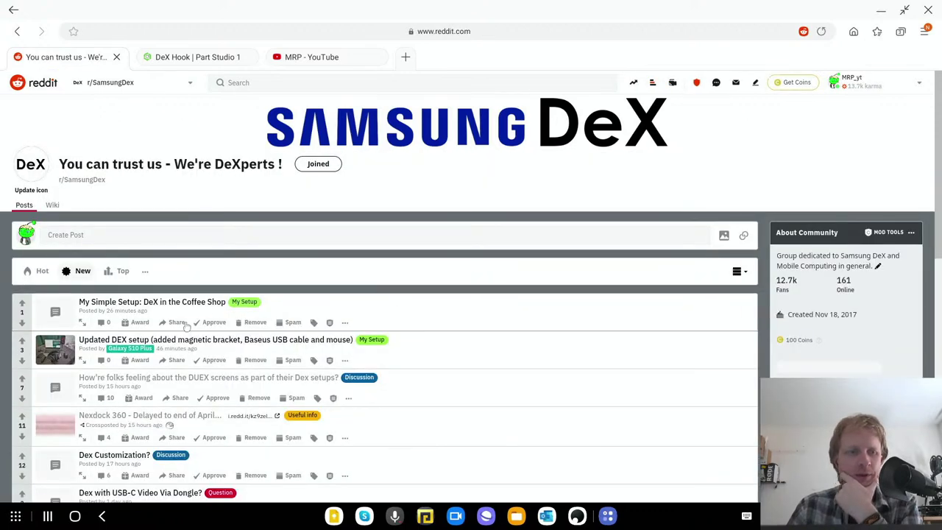
pyautogui.click(179, 338)
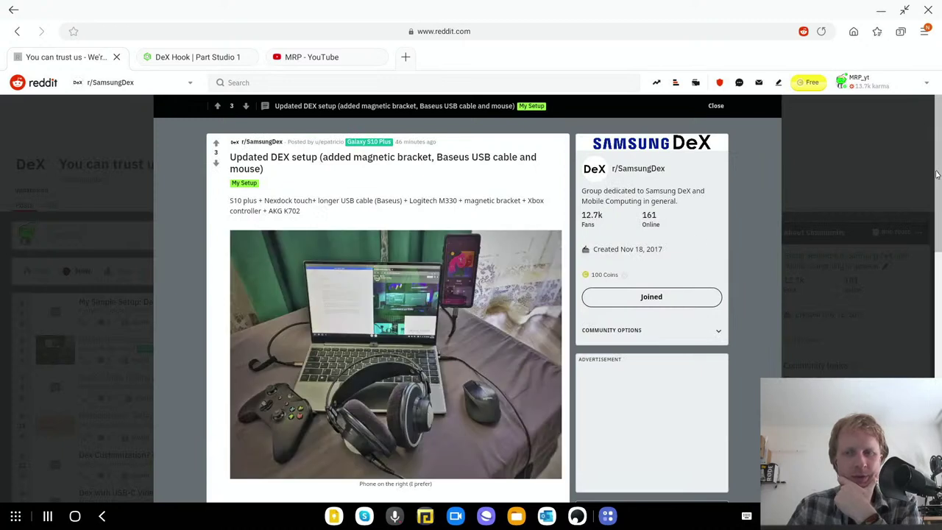
pyautogui.scroll(-2, 938, 200)
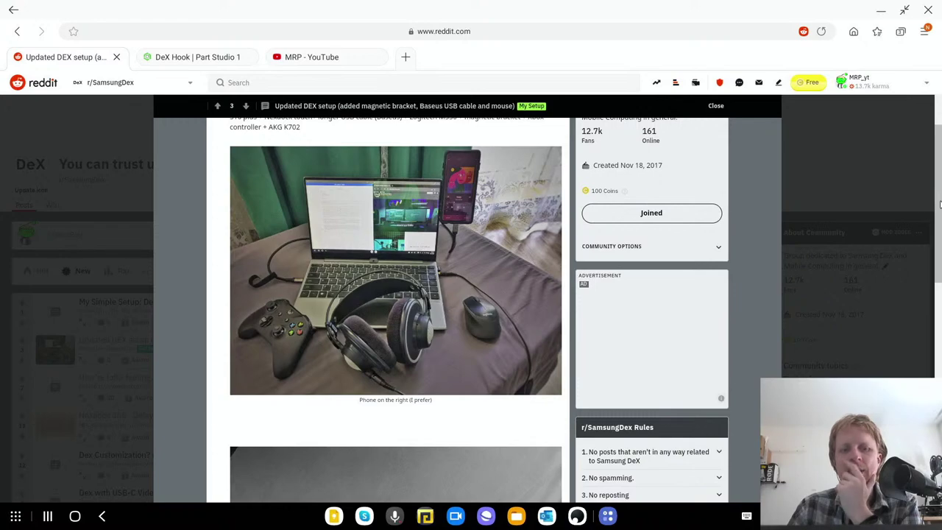
pyautogui.moveTo(939, 204)
pyautogui.mouseDown()
pyautogui.moveTo(940, 320)
pyautogui.moveTo(920, 298)
pyautogui.mouseUp()
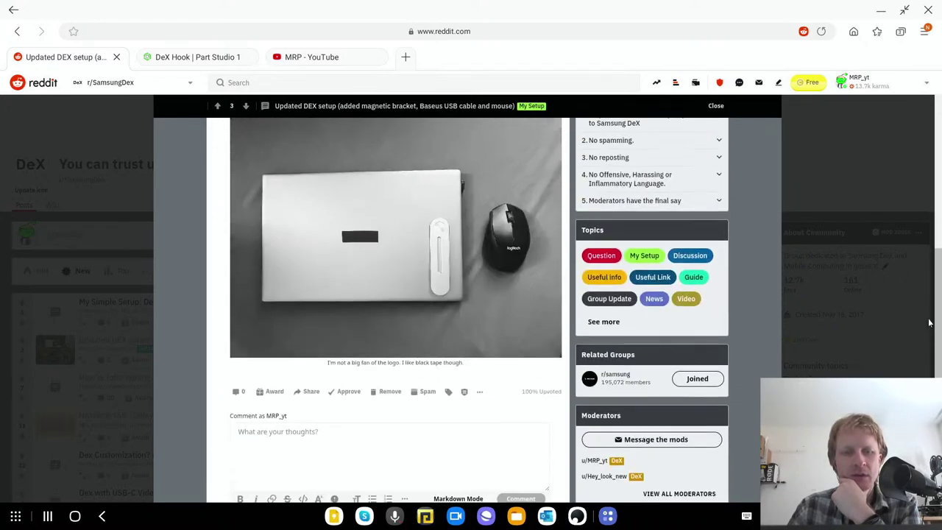
pyautogui.scroll(5, 920, 299)
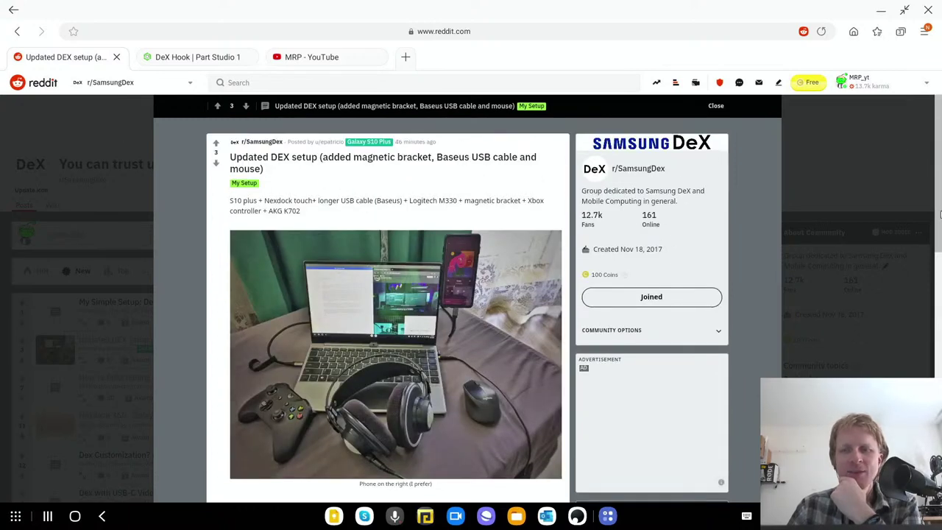
pyautogui.scroll(-1, 402, 425)
pyautogui.scroll(-3, 403, 425)
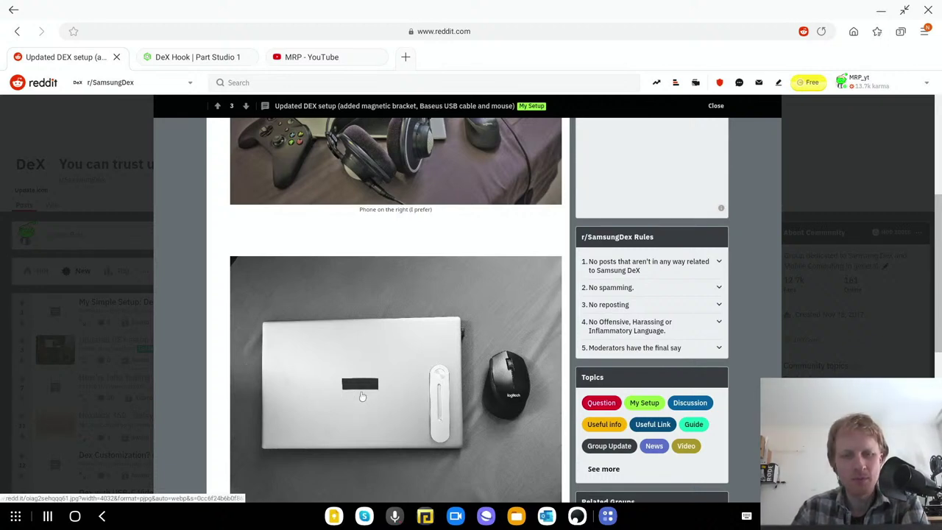
pyautogui.scroll(-1, 938, 205)
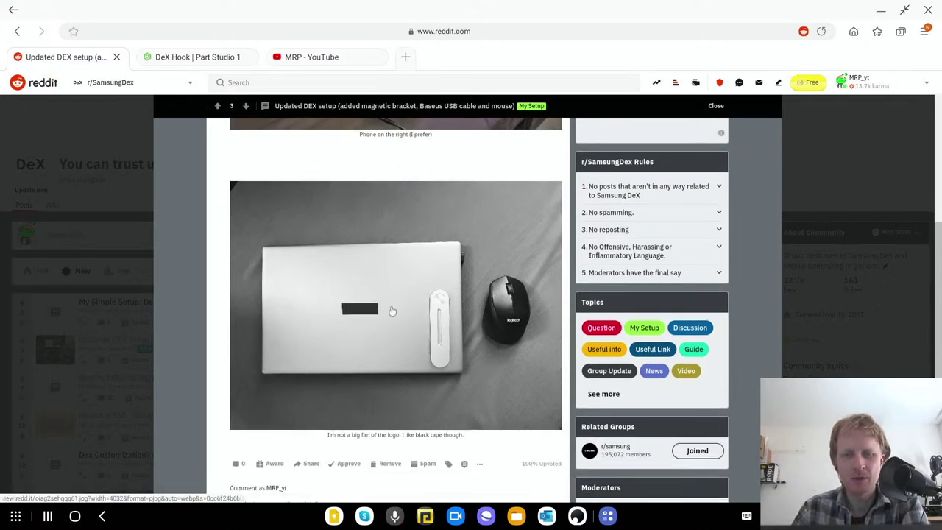
pyautogui.moveTo(938, 332); pyautogui.dragTo(936, 224)
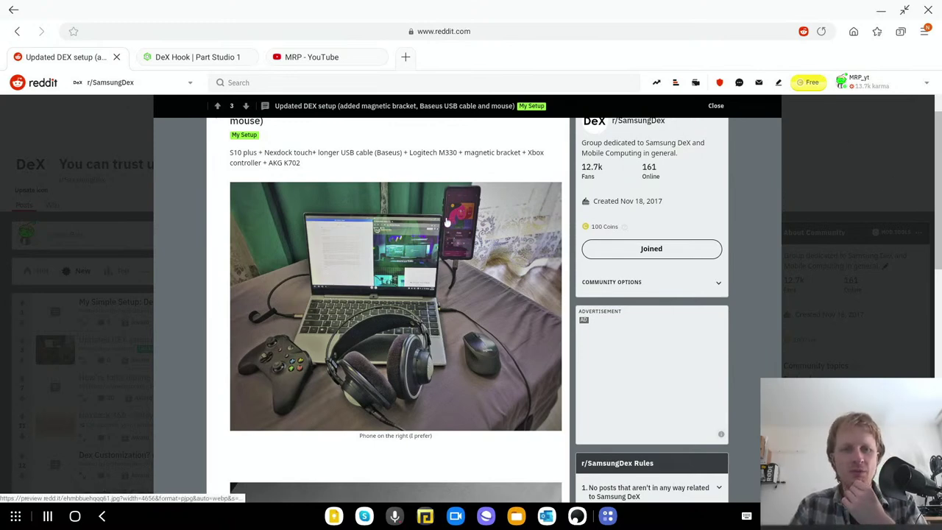
# - Return to the feed, open 'My Simple Setup: DeX in the Coffee Shop' and its imgur photo
pyautogui.keyDown('ctrl'); pyautogui.scroll(2, 376, 193); pyautogui.keyUp('ctrl')
pyautogui.keyDown('ctrl'); pyautogui.scroll(1, 694, 249); pyautogui.keyUp('ctrl')
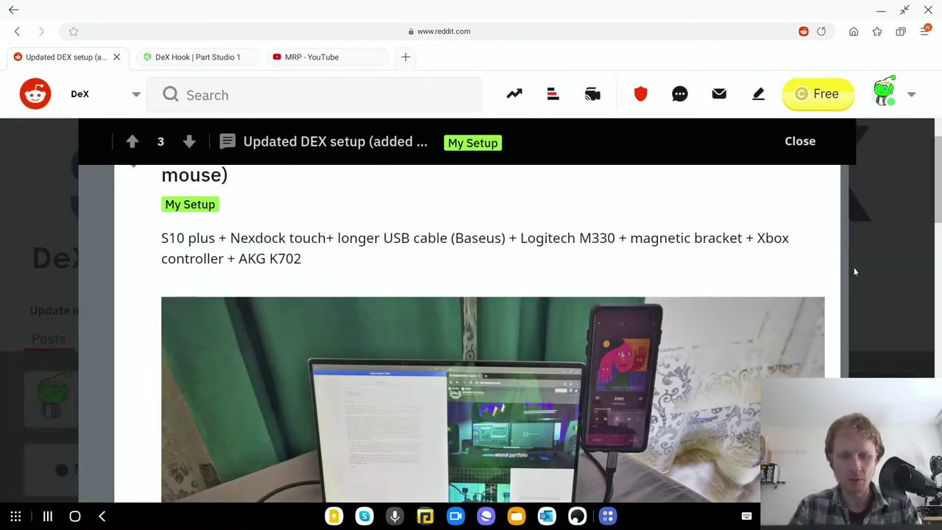
pyautogui.keyDown('ctrl'); pyautogui.scroll(-4, 854, 272); pyautogui.keyUp('ctrl')
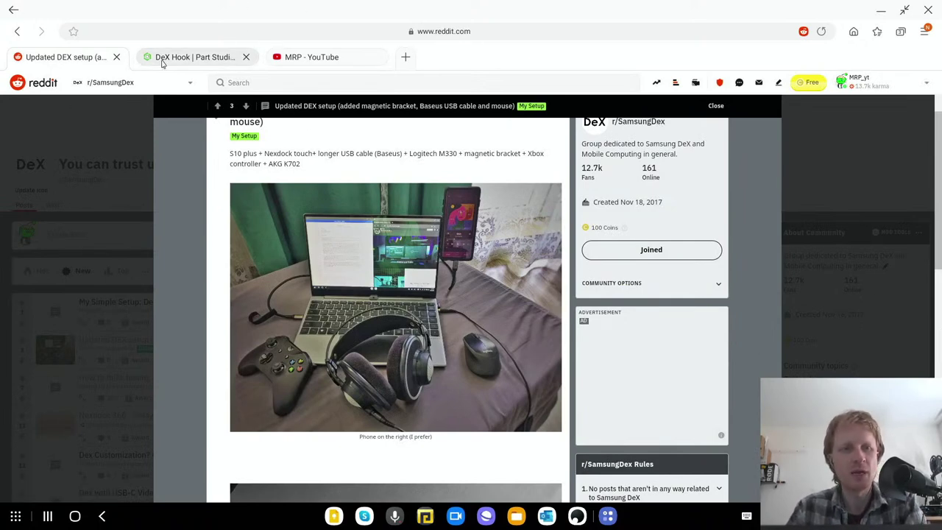
pyautogui.click(18, 32)
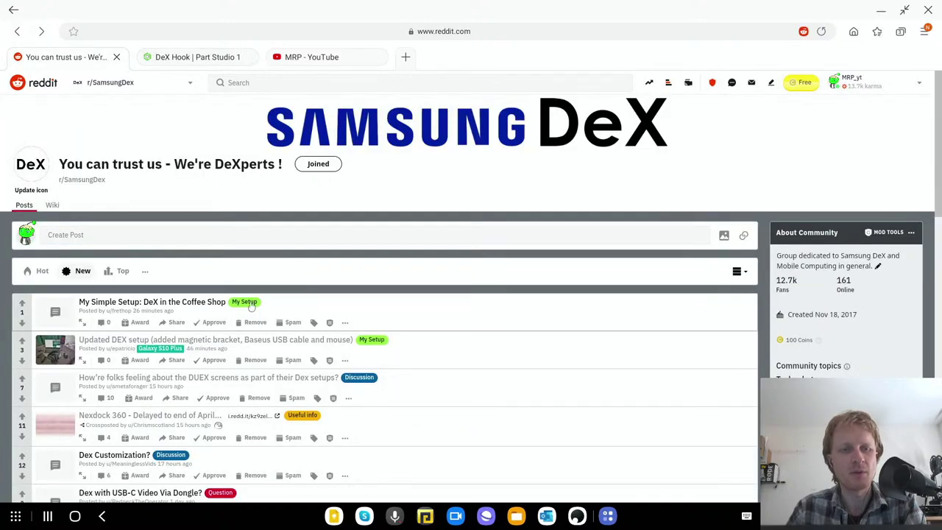
pyautogui.click(213, 308)
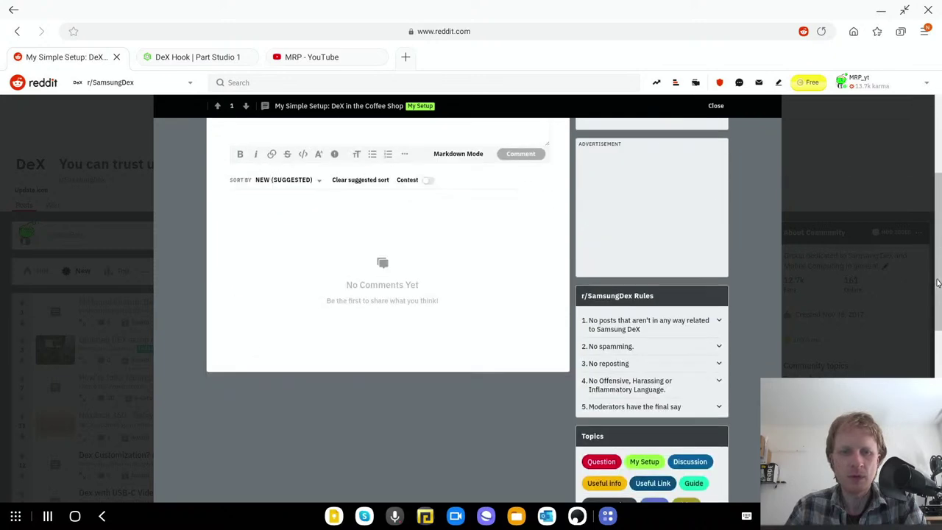
pyautogui.click(292, 245)
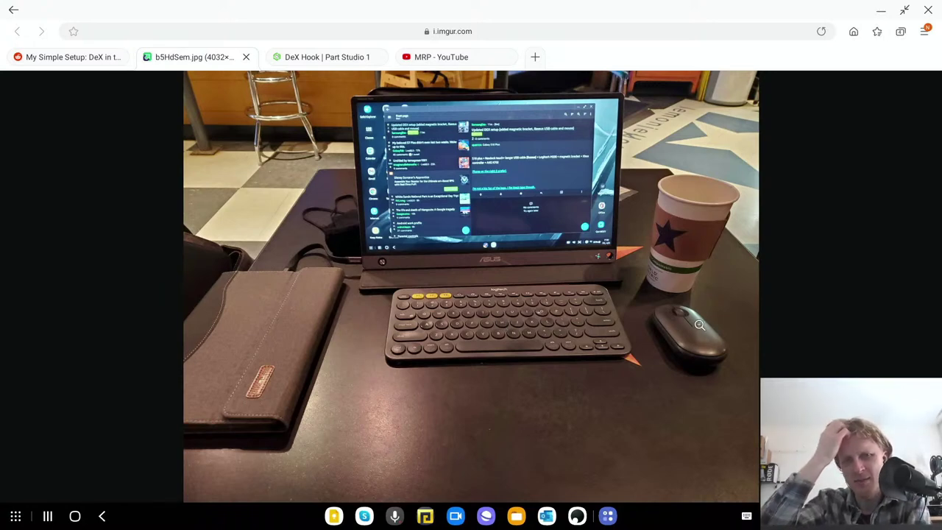
# - Zoom into the coffee cup and laptop screen in the photo, then close the Imgur tab
pyautogui.click(692, 283)
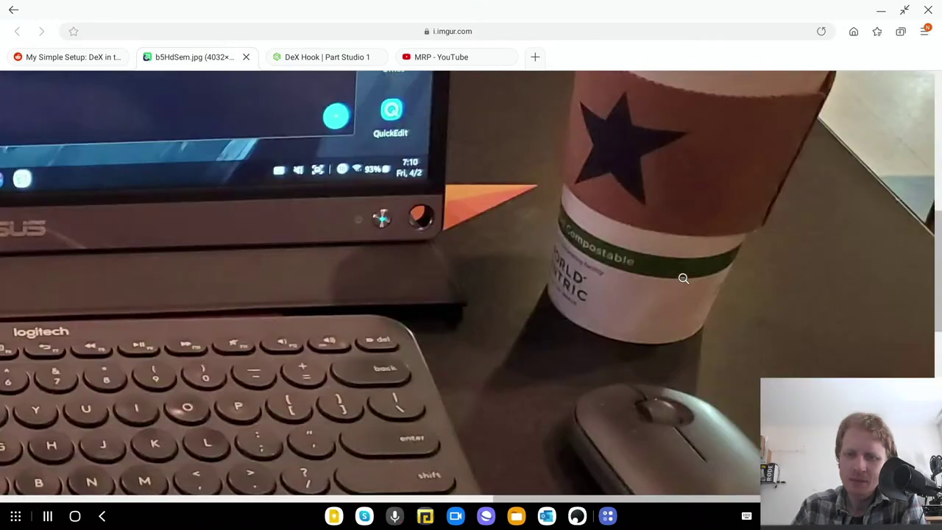
pyautogui.click(634, 272)
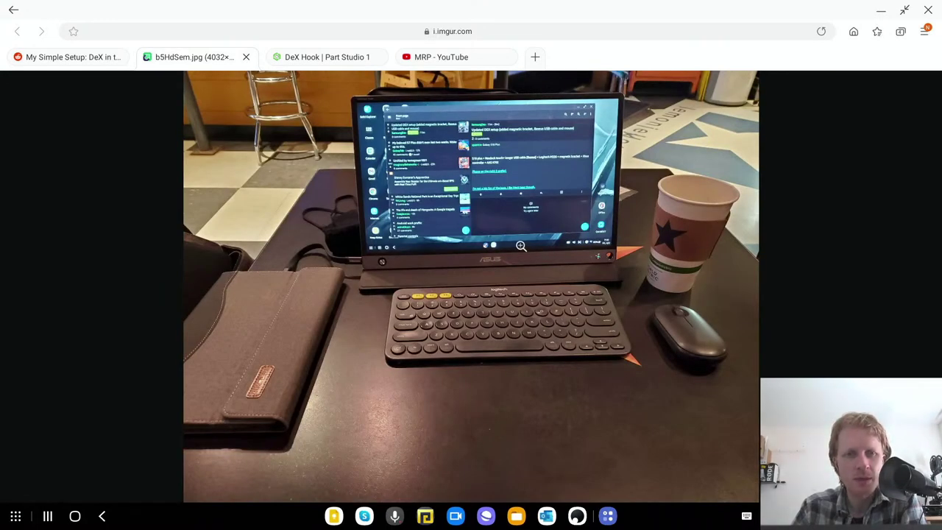
pyautogui.click(477, 175)
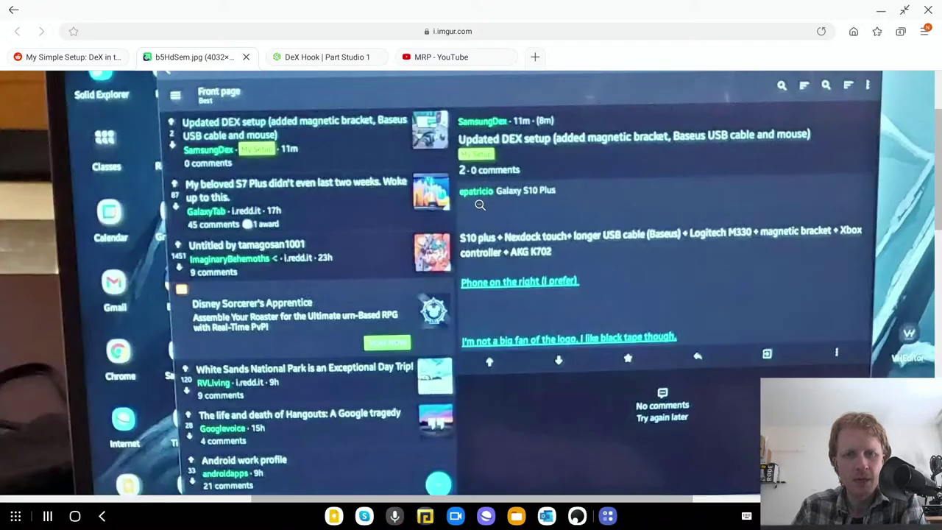
pyautogui.click(318, 142)
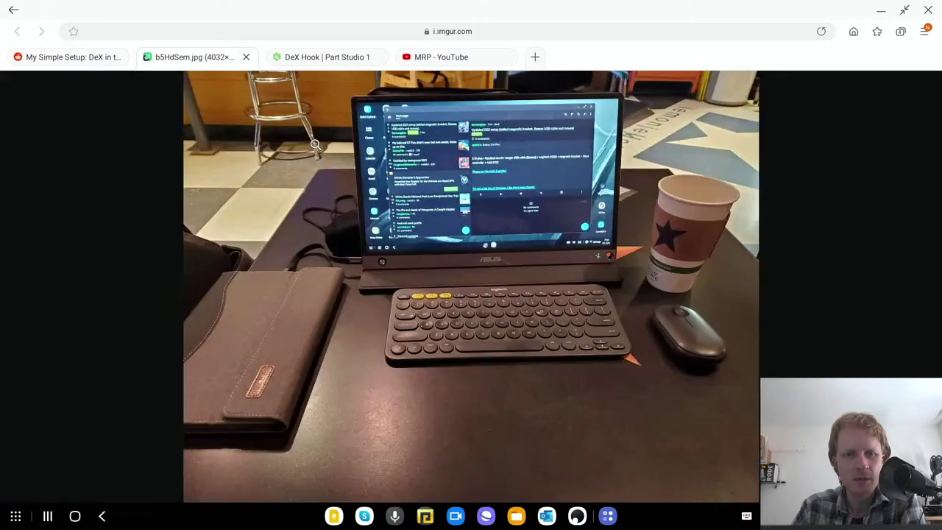
pyautogui.click(387, 136)
pyautogui.click(562, 271)
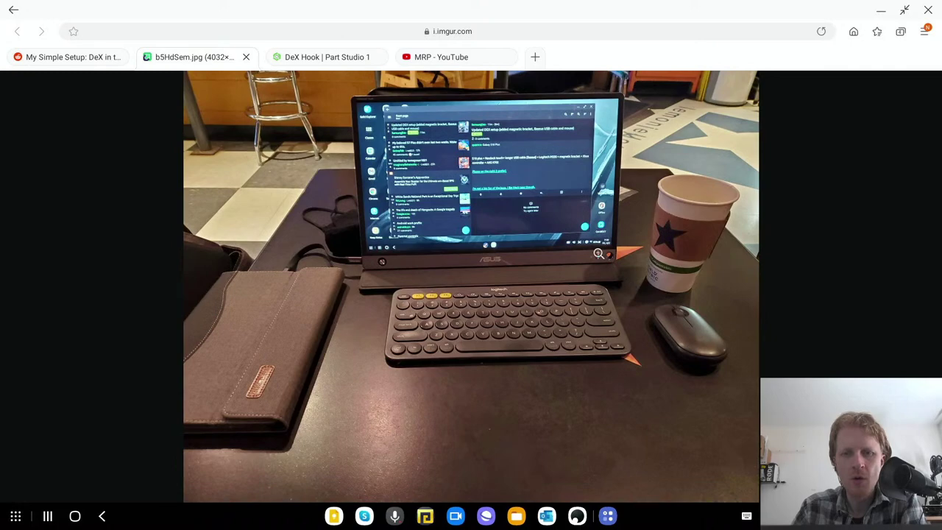
pyautogui.click(525, 176)
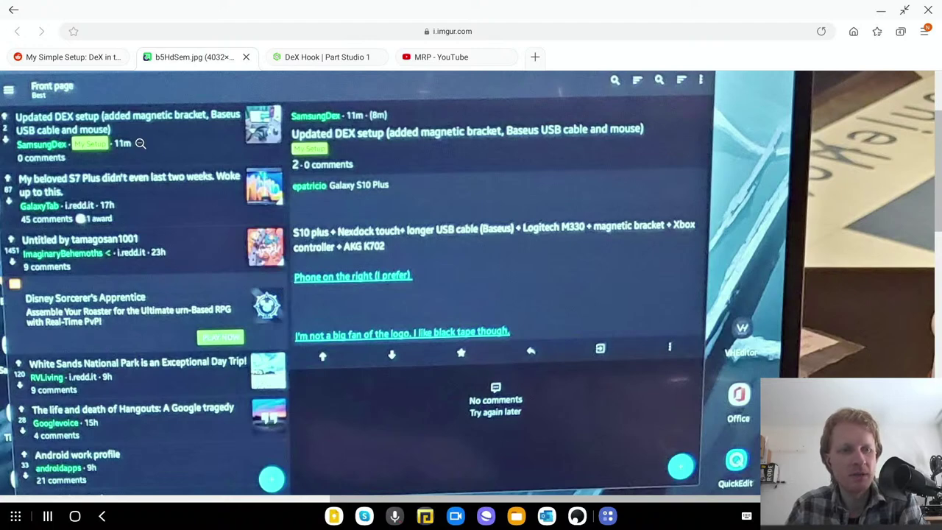
pyautogui.click(541, 131)
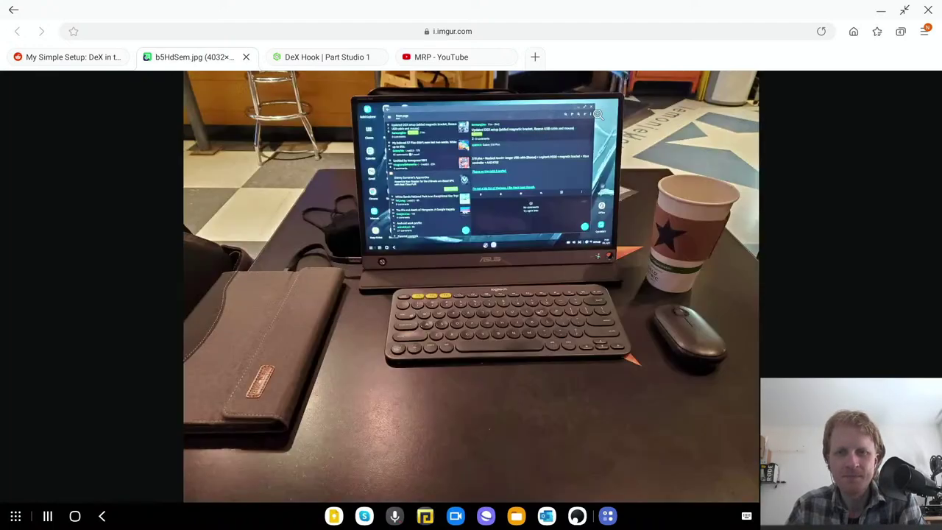
pyautogui.click(247, 57)
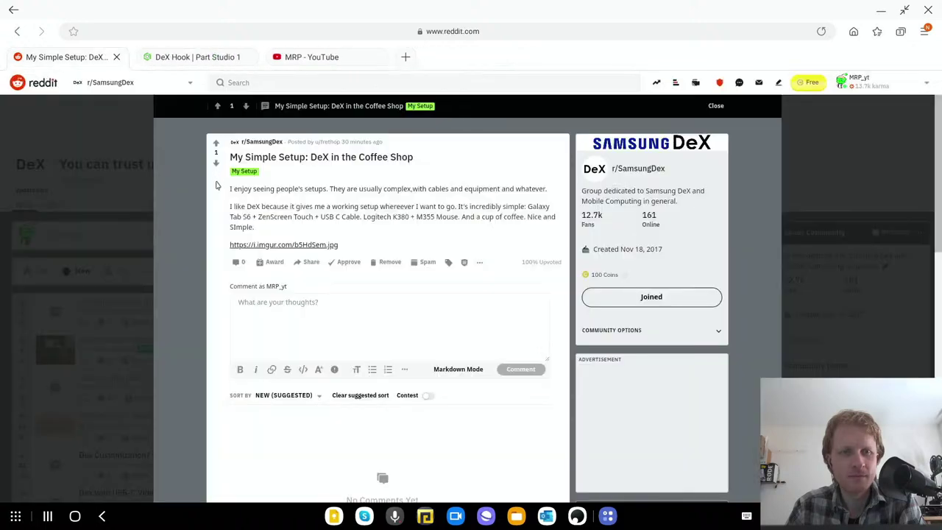
# - Return to the feed and upvote the Updated DEX setup post
pyautogui.click(263, 142)
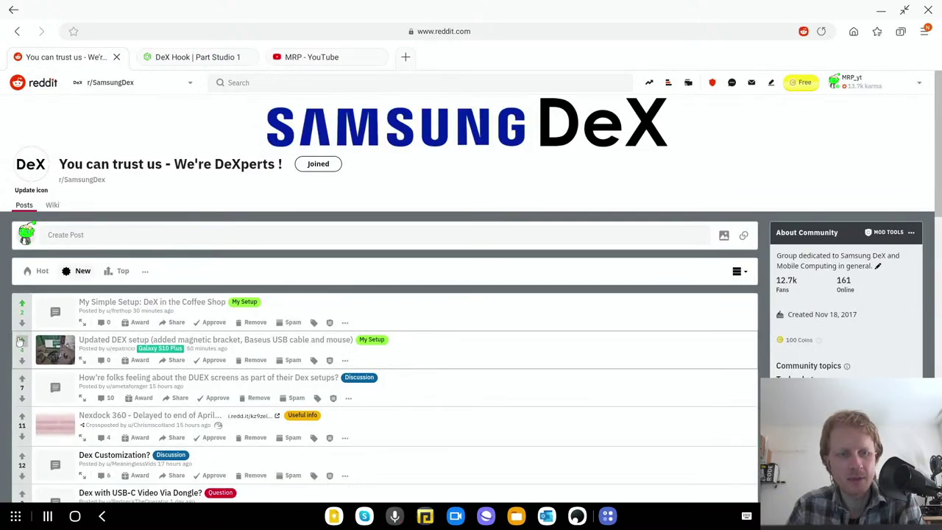
pyautogui.click(22, 340)
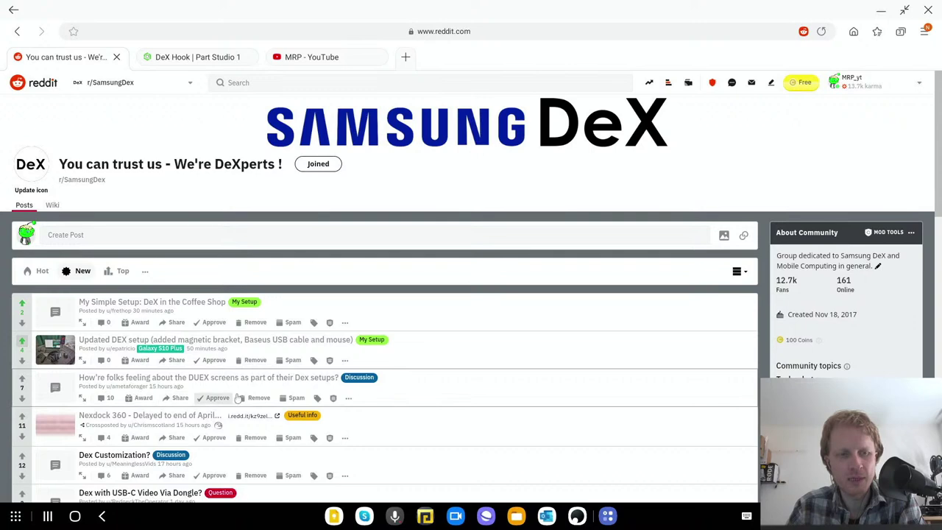
pyautogui.scroll(-4, 549, 334)
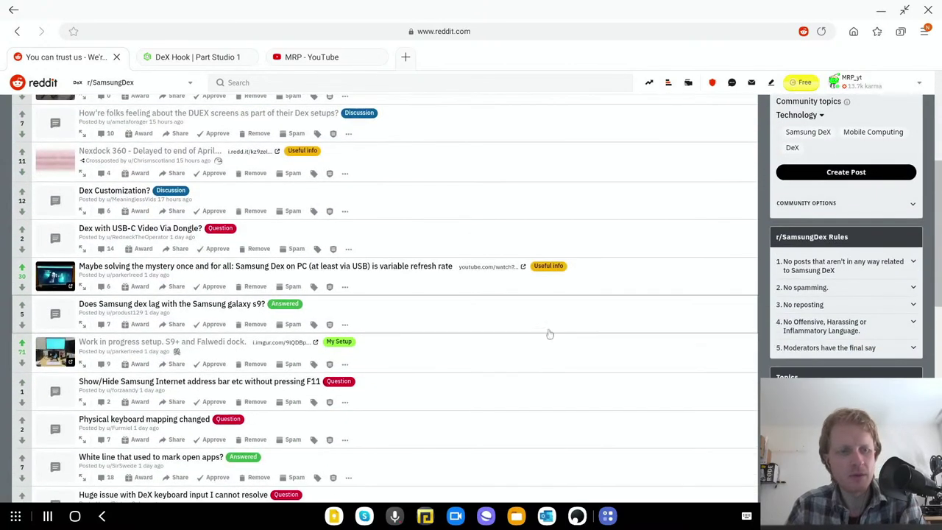
# - Open the 'Work in progress setup. S9+ and Falwedi dock.' post and scroll through it
pyautogui.click(567, 344)
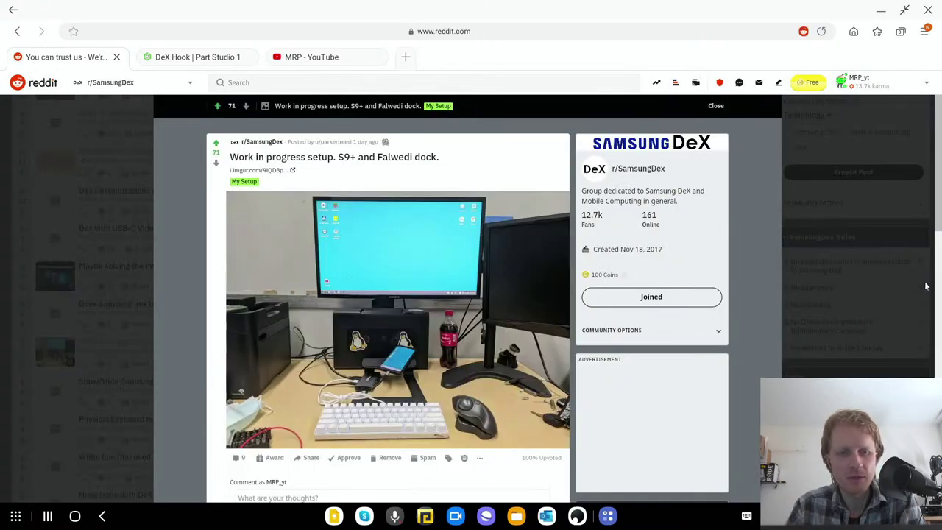
pyautogui.scroll(-1, 940, 193)
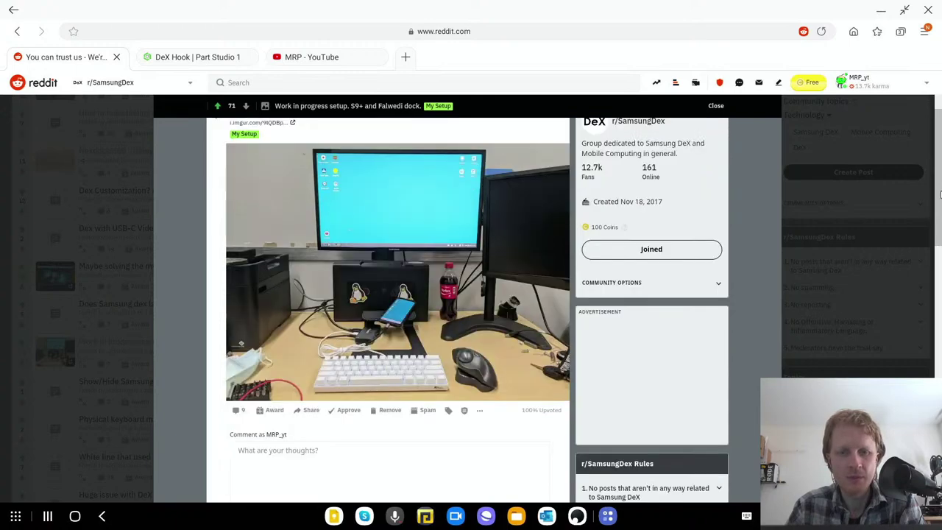
pyautogui.moveTo(940, 193); pyautogui.dragTo(939, 371)
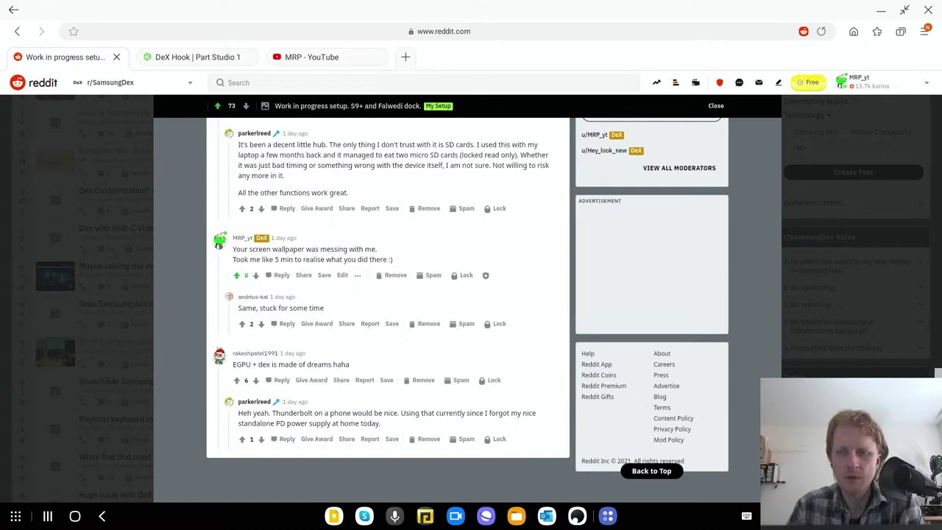
pyautogui.scroll(10, 712, 201)
# - Open the desk photo full size and zoom in and out on the monitor and taskbar corners
pyautogui.click(480, 155)
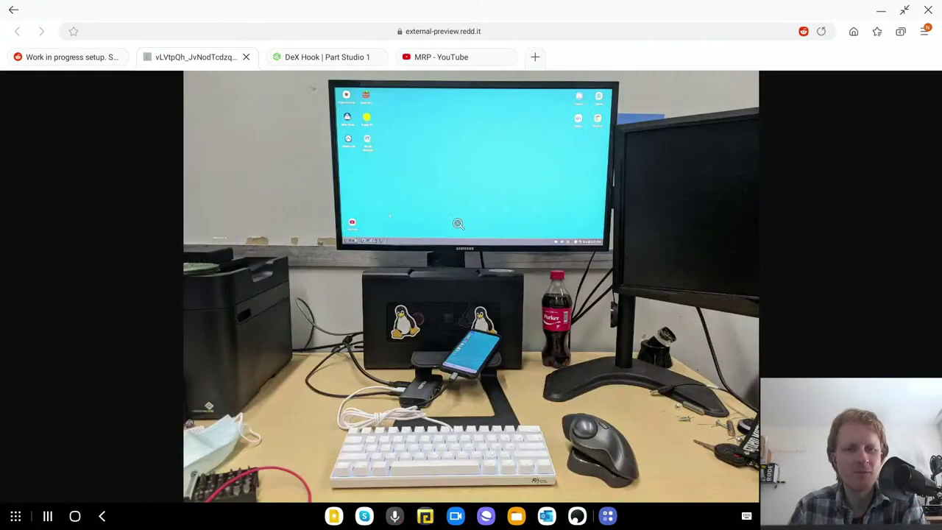
pyautogui.click(457, 224)
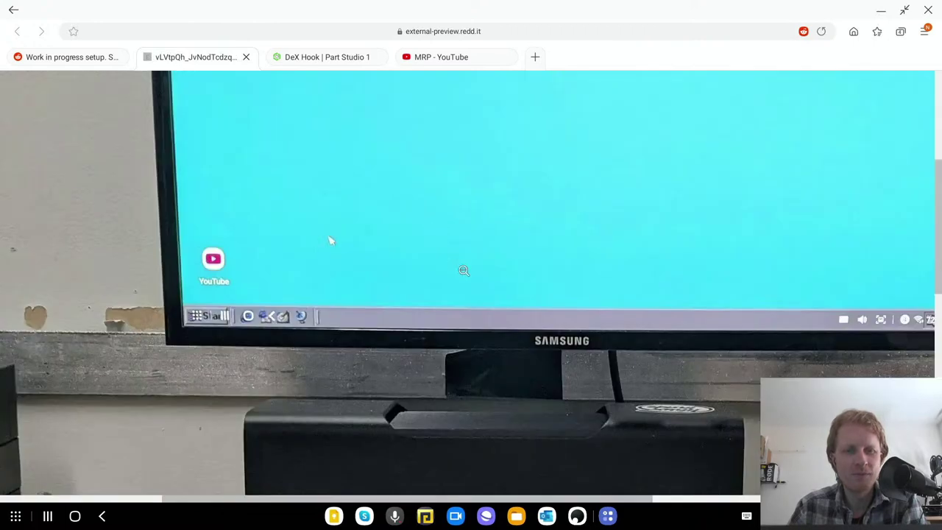
pyautogui.click(497, 272)
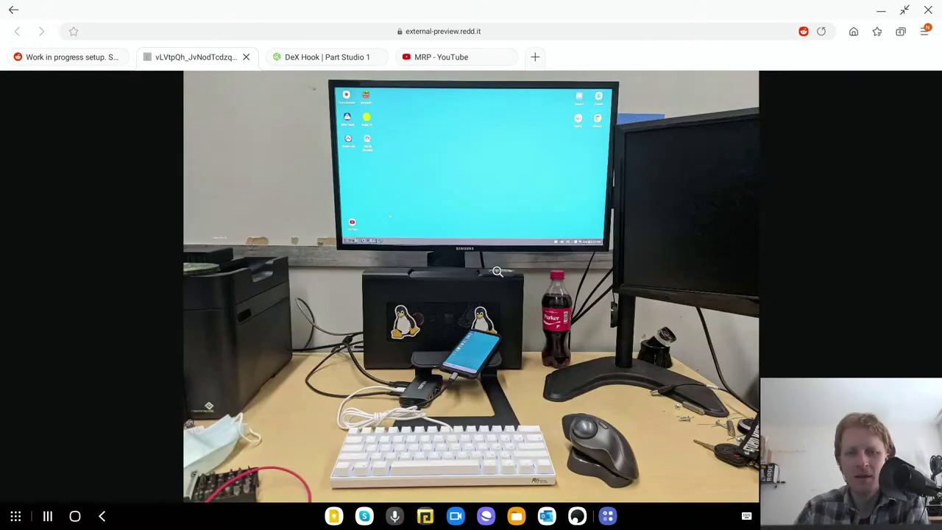
pyautogui.click(513, 195)
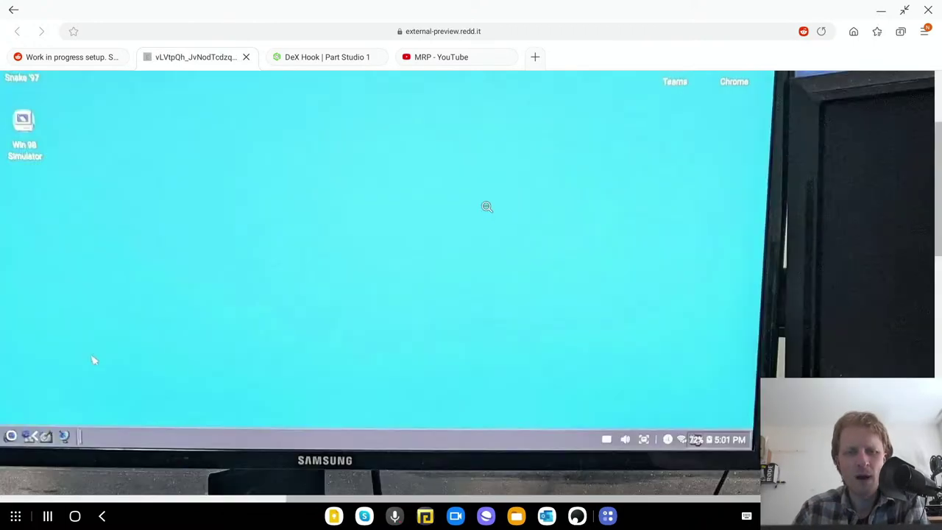
pyautogui.click(489, 206)
pyautogui.click(351, 275)
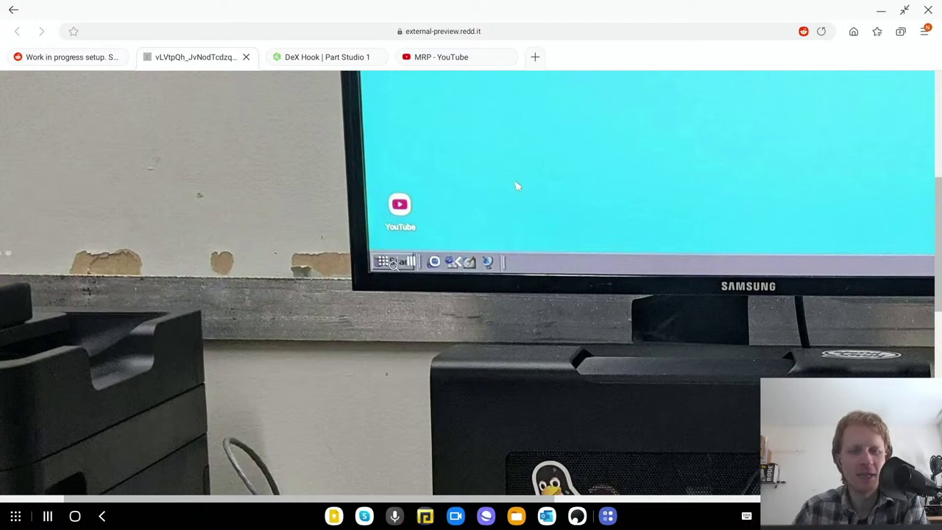
pyautogui.click(409, 261)
pyautogui.click(547, 245)
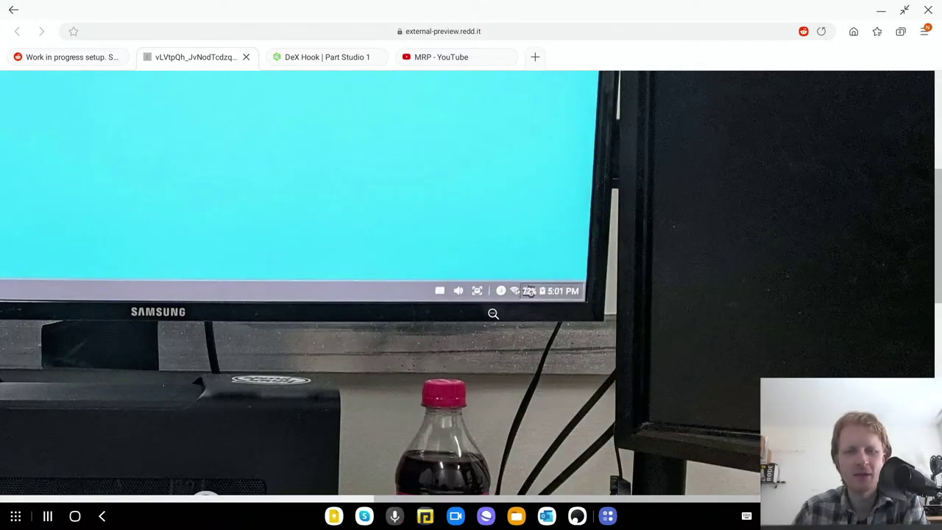
pyautogui.click(474, 298)
# - Zoom in on the lower-left taskbar, then close the photo tab to return to the DeX Hook model
pyautogui.click(353, 234)
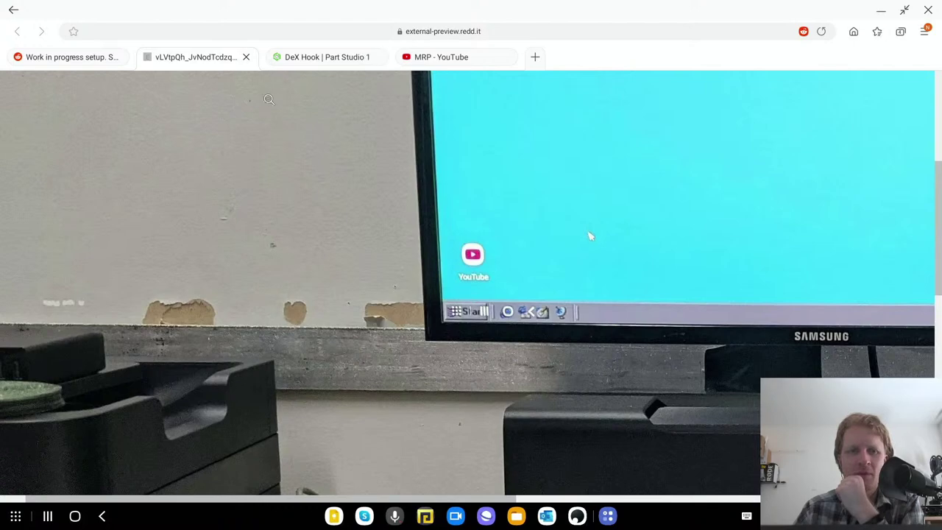
pyautogui.click(246, 57)
pyautogui.click(195, 56)
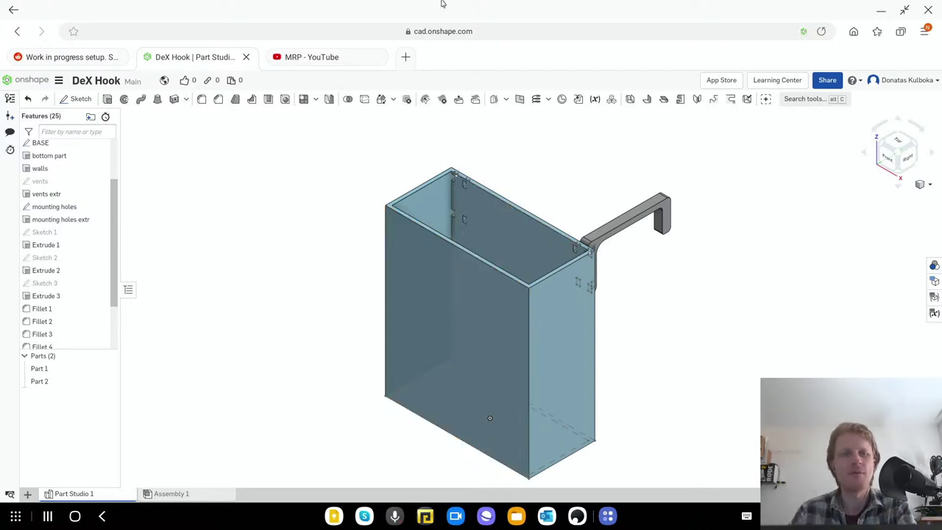
pyautogui.click(306, 59)
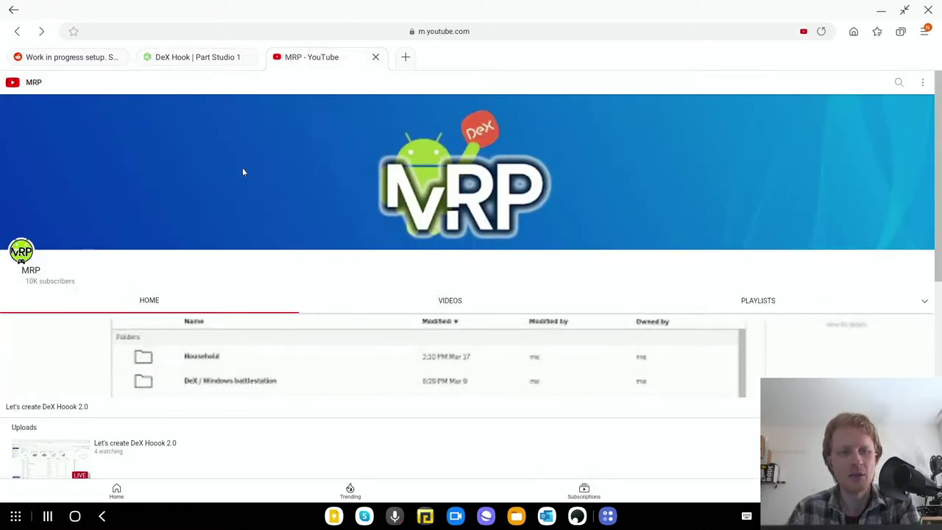
pyautogui.click(820, 30)
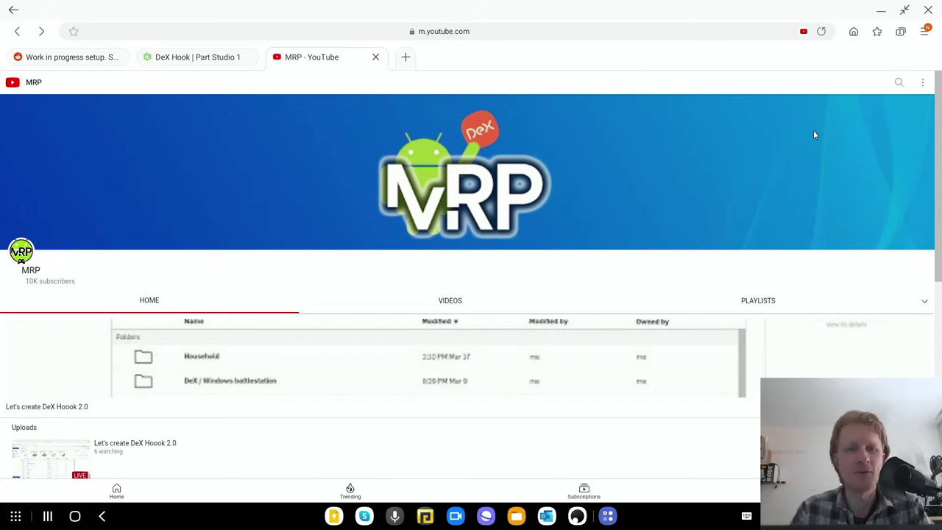
pyautogui.click(210, 62)
pyautogui.moveTo(370, 211)
pyautogui.mouseDown(button='right')
pyautogui.moveTo(423, 282)
pyautogui.moveTo(400, 288)
pyautogui.moveTo(435, 292)
pyautogui.mouseUp(button='right')
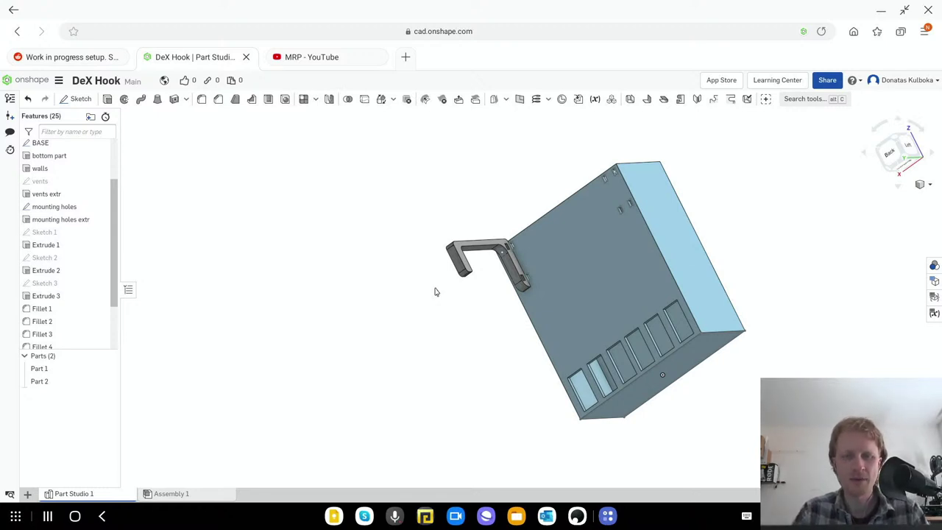
# - Make a transformed copy of the Part 2 hook, offset -79.8 mm along X
pyautogui.rightClick(39, 381)
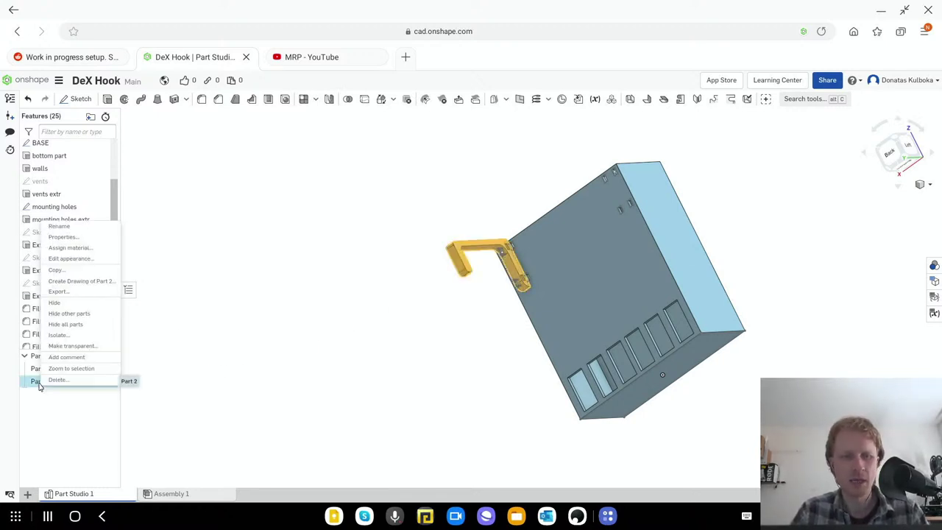
pyautogui.click(61, 270)
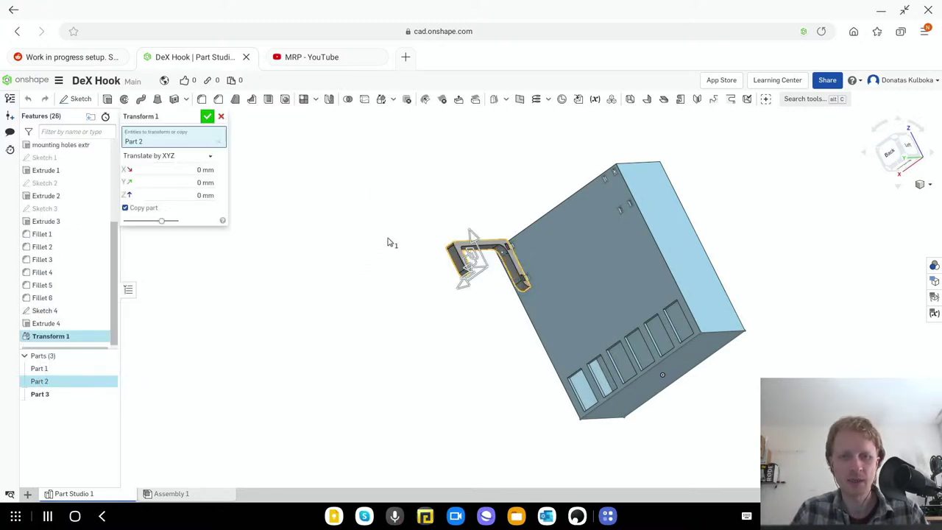
pyautogui.scroll(1, 438, 271)
pyautogui.scroll(1, 471, 283)
pyautogui.moveTo(476, 270)
pyautogui.mouseDown()
pyautogui.moveTo(668, 168)
pyautogui.moveTo(699, 168)
pyautogui.mouseUp()
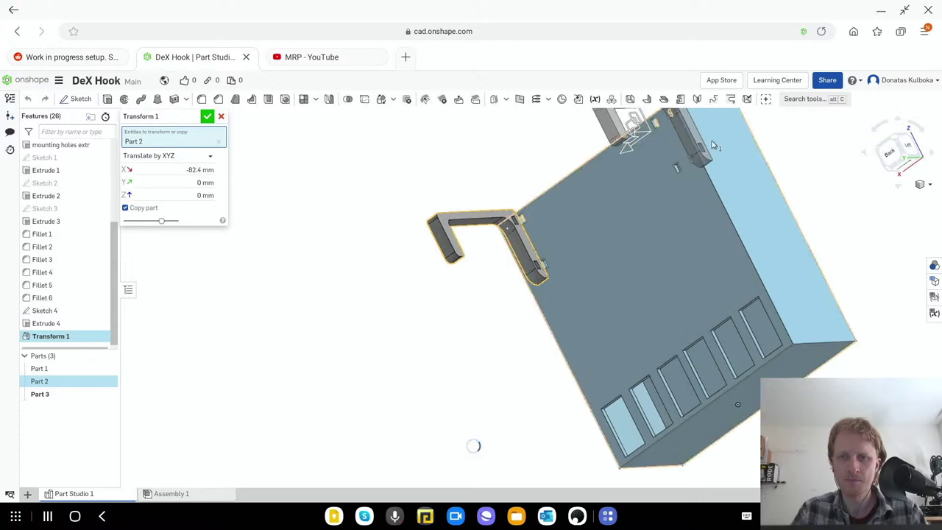
pyautogui.moveTo(698, 168); pyautogui.dragTo(710, 157, button='right')
pyautogui.scroll(-3, 710, 157)
# - Orbit to face the back wall and drag the hook copy to about -75.6 mm along X
pyautogui.hotkey('shift', '7')
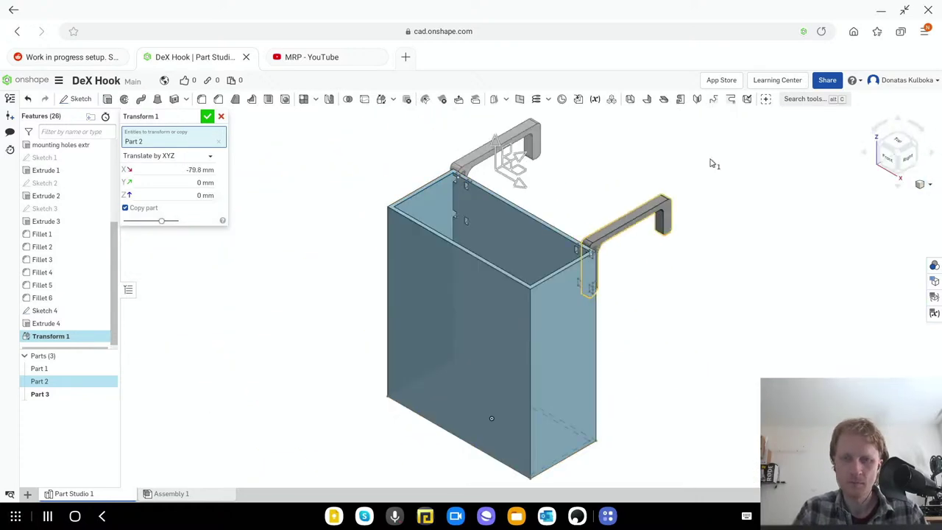
pyautogui.moveTo(736, 202); pyautogui.dragTo(601, 295, button='right')
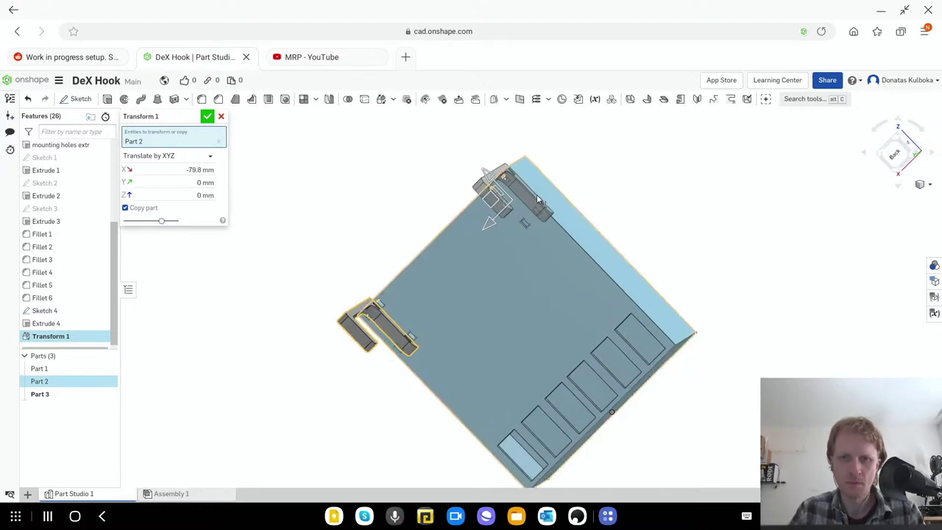
pyautogui.scroll(-3, 508, 243)
pyautogui.moveTo(508, 242); pyautogui.dragTo(496, 184, button='right')
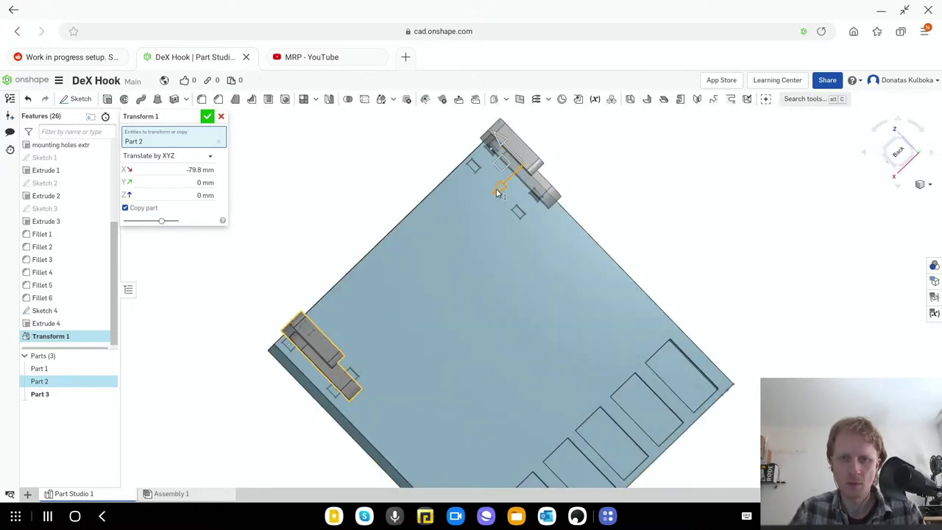
pyautogui.moveTo(497, 184); pyautogui.dragTo(485, 200)
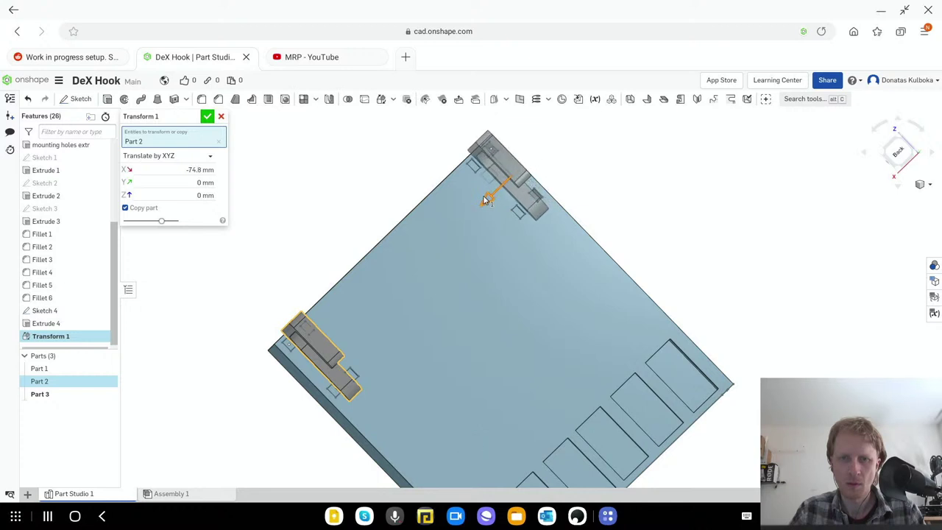
pyautogui.scroll(-3, 486, 200)
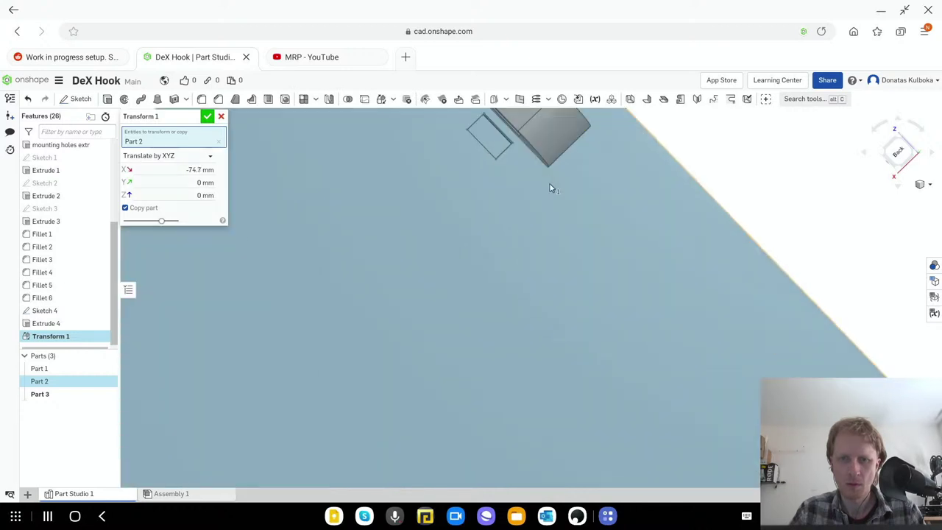
pyautogui.scroll(2, 534, 176)
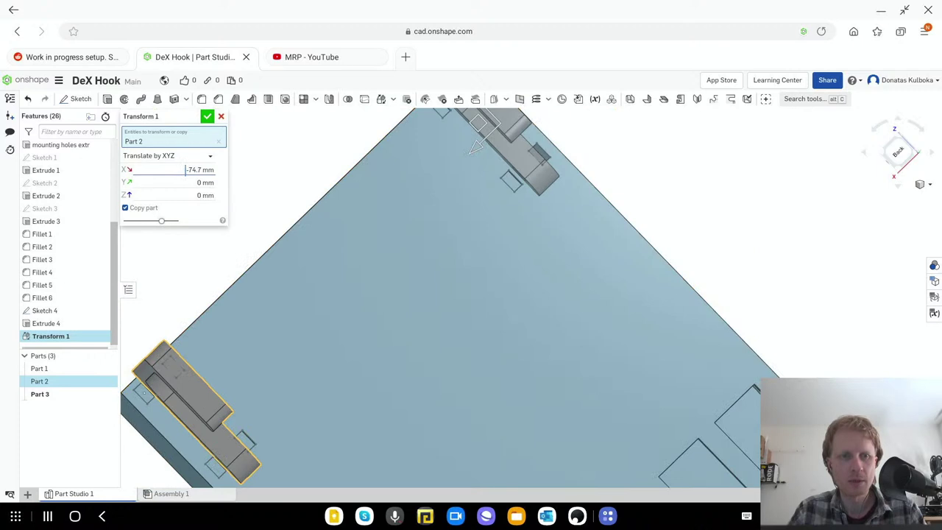
# - Try X offsets of -70, -75 and -74.5 mm for the hook copy
pyautogui.click(193, 169)
pyautogui.write('-70')
pyautogui.press('Tab')
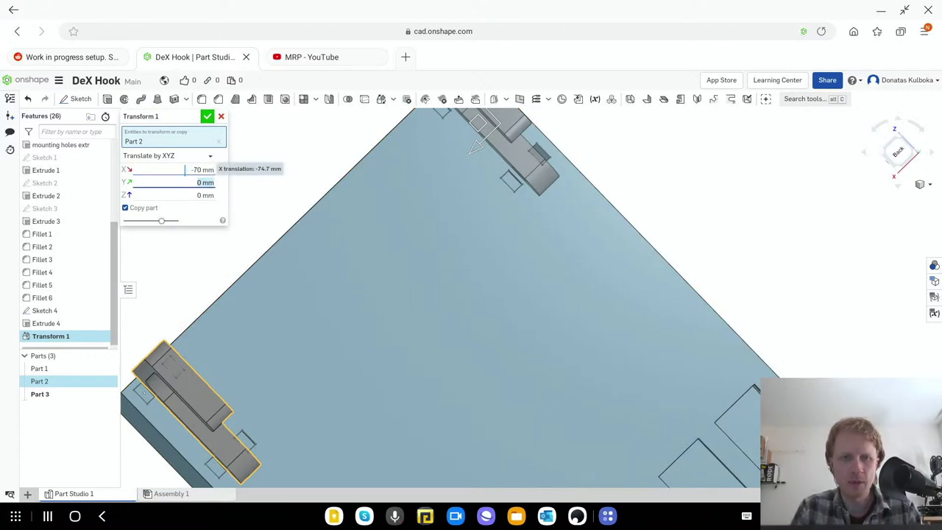
pyautogui.click(193, 169)
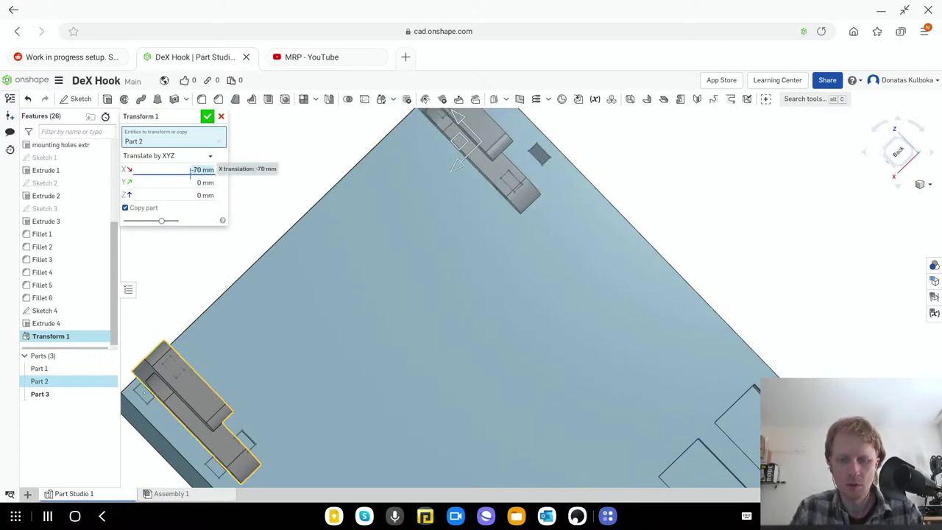
pyautogui.write('-75')
pyautogui.press('Tab')
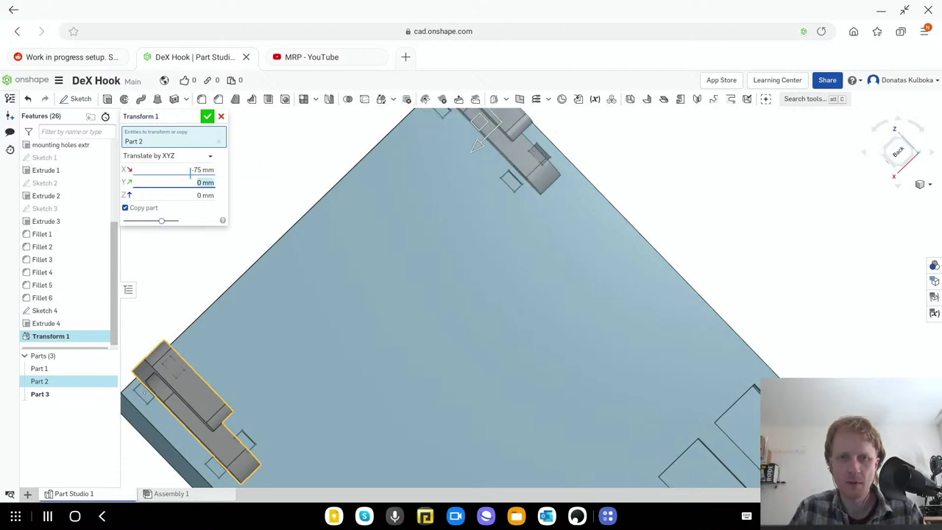
pyautogui.click(190, 170)
pyautogui.press('BackSpace')
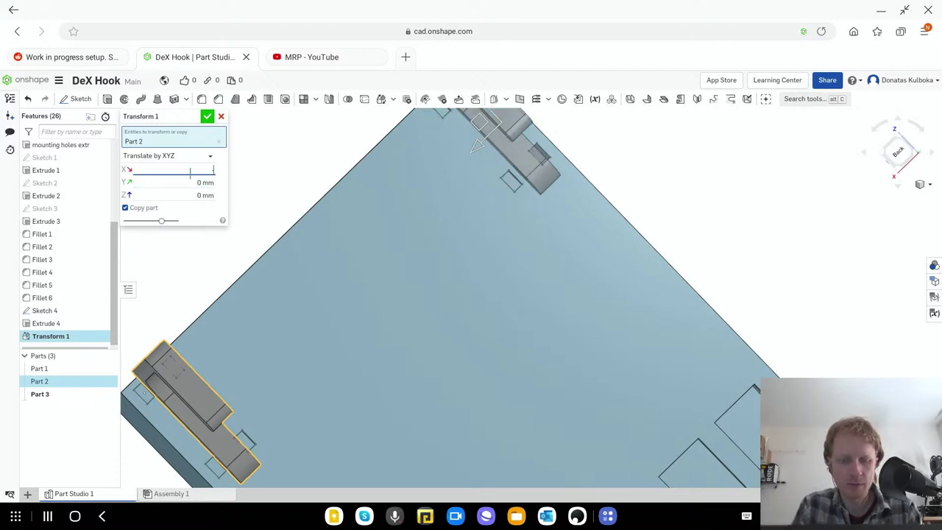
pyautogui.write('-74.5')
pyautogui.press('Tab')
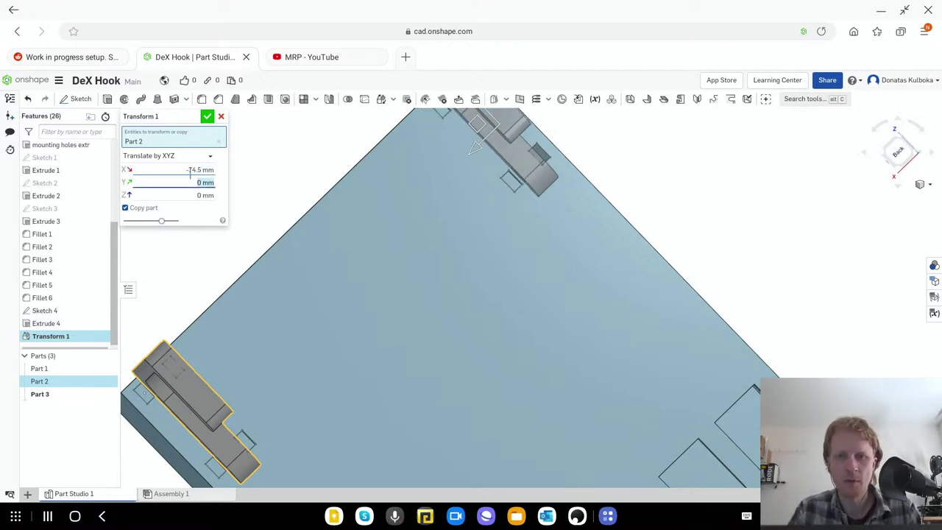
# - Refine the X offset to -74.25 mm, then -74.2 mm, checking the upper hook
pyautogui.moveTo(304, 202); pyautogui.dragTo(311, 198, button='right')
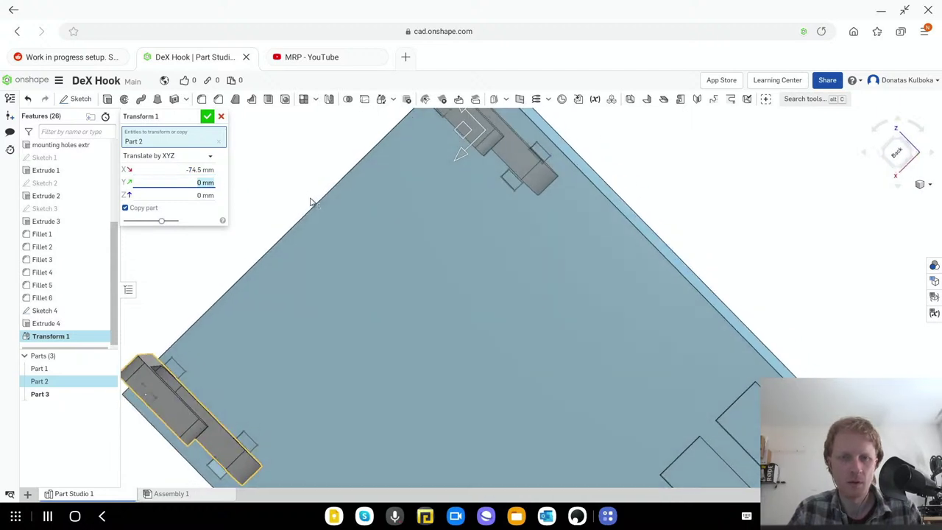
pyautogui.click(209, 170)
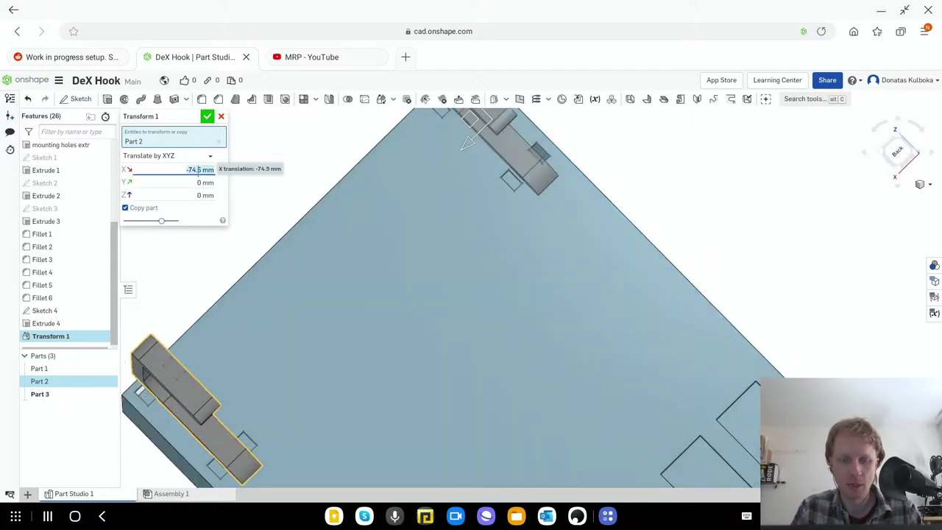
pyautogui.write('-74.25')
pyautogui.press('Tab')
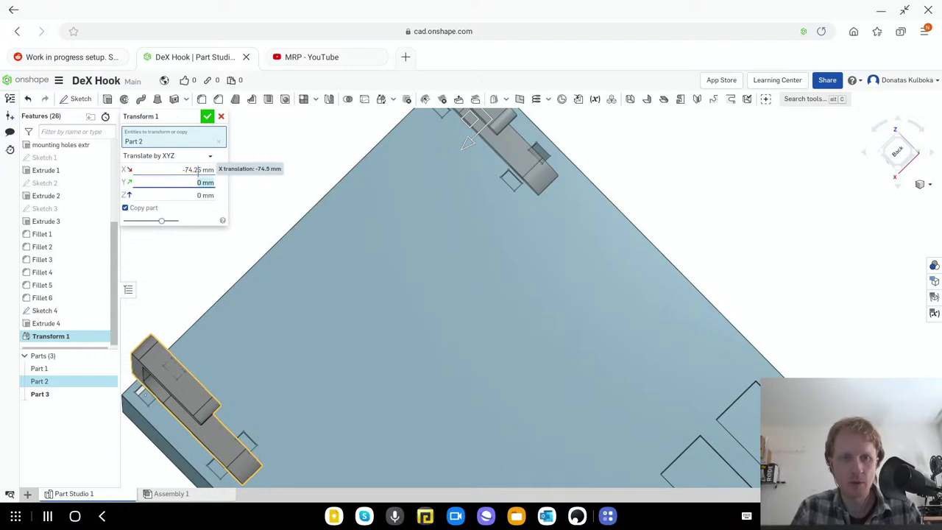
pyautogui.moveTo(559, 179); pyautogui.dragTo(522, 140, button='right')
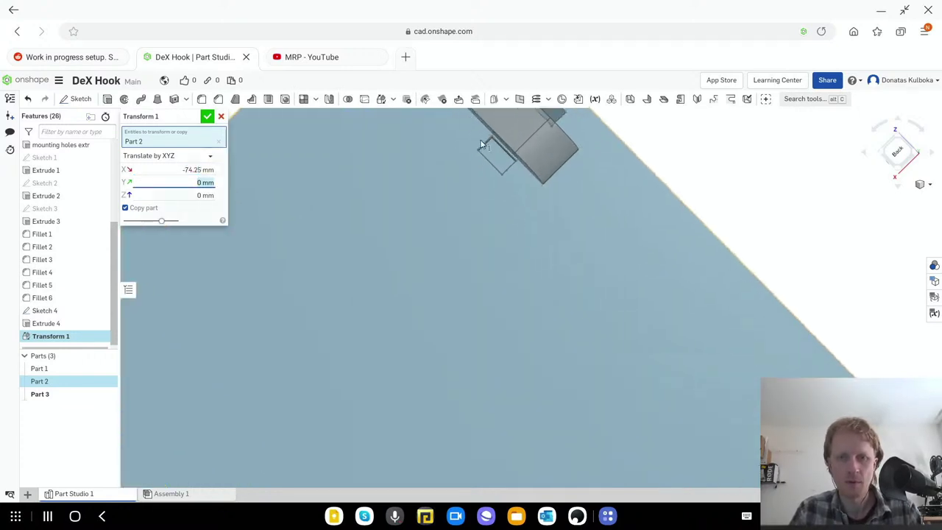
pyautogui.scroll(-3, 529, 138)
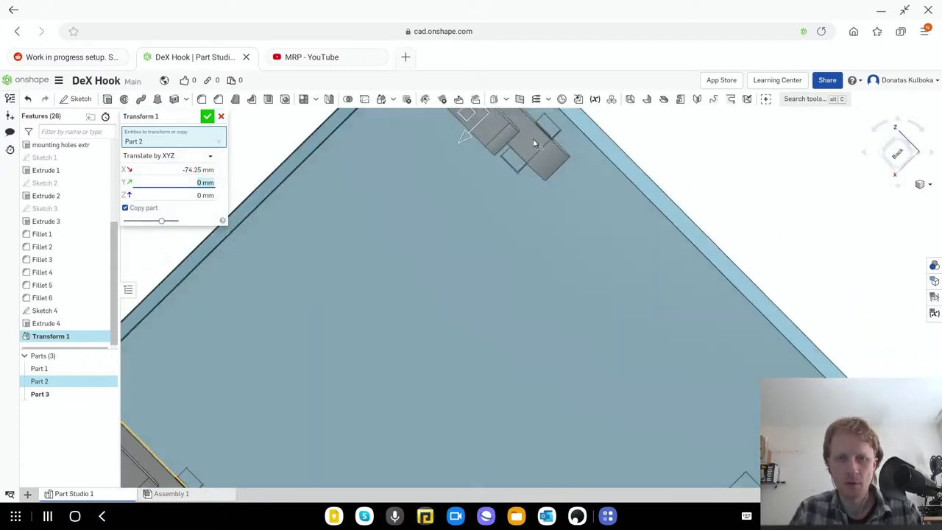
pyautogui.click(183, 168)
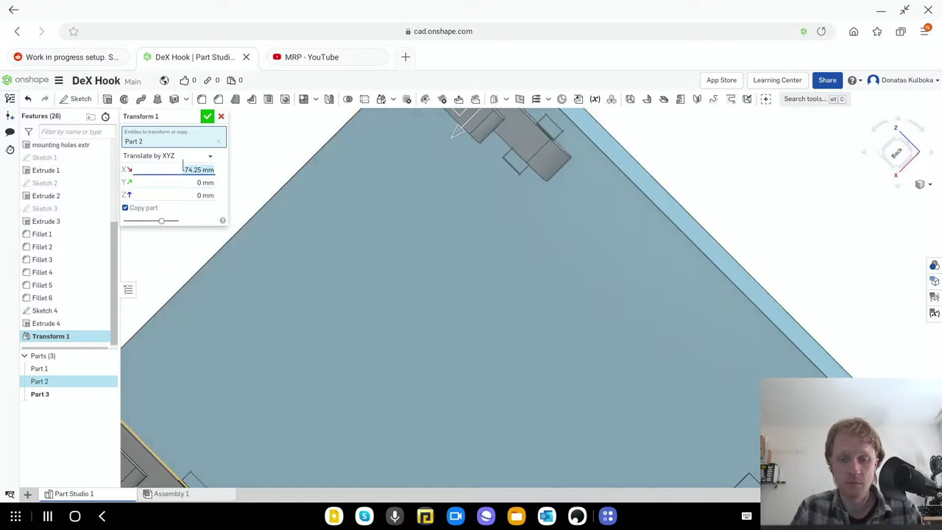
pyautogui.press('BackSpace')
pyautogui.write('-74.2')
pyautogui.press('Tab')
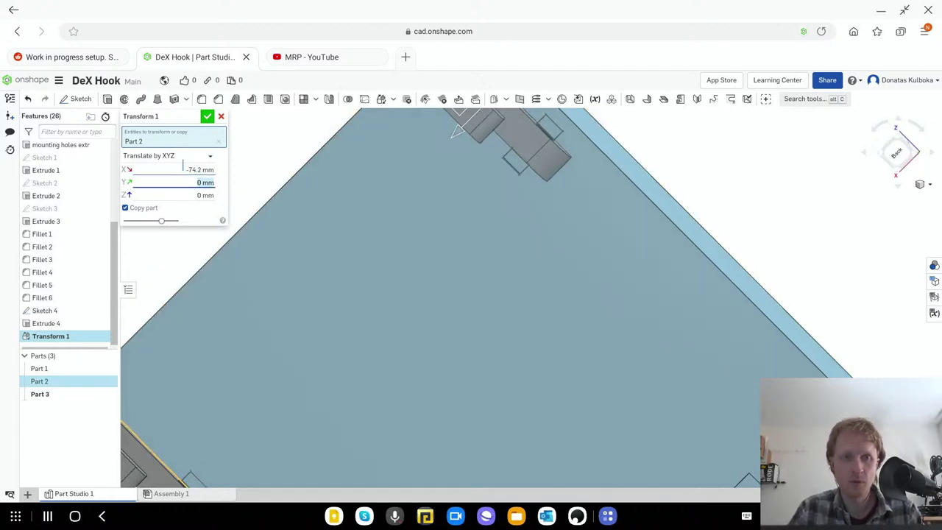
# - Settle the X offset at -74 mm and inspect how the copied hook fits
pyautogui.scroll(3, 537, 137)
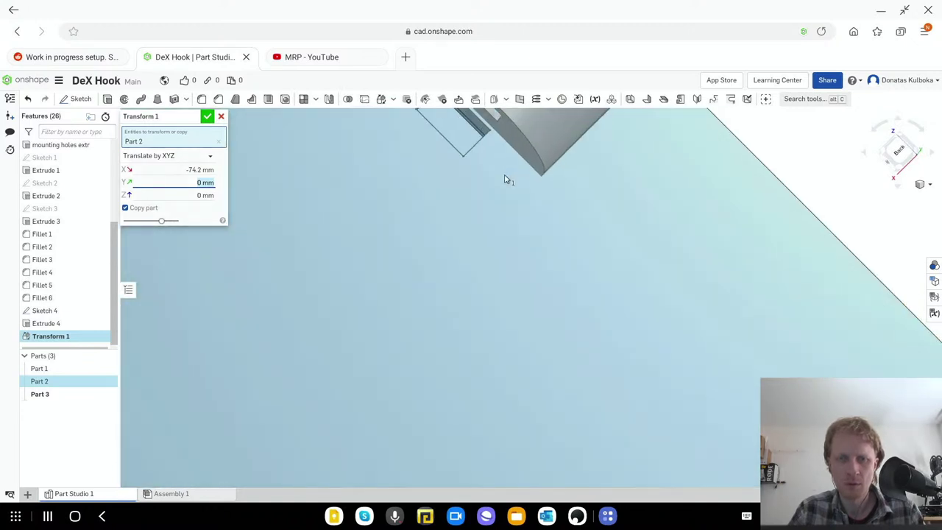
pyautogui.moveTo(509, 146); pyautogui.dragTo(452, 310, button='middle')
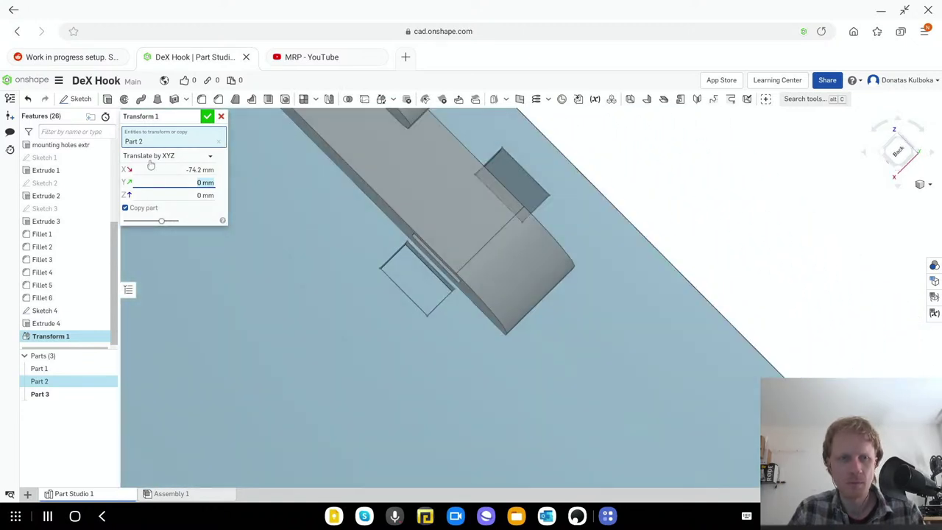
pyautogui.click(176, 169)
pyautogui.write('-74')
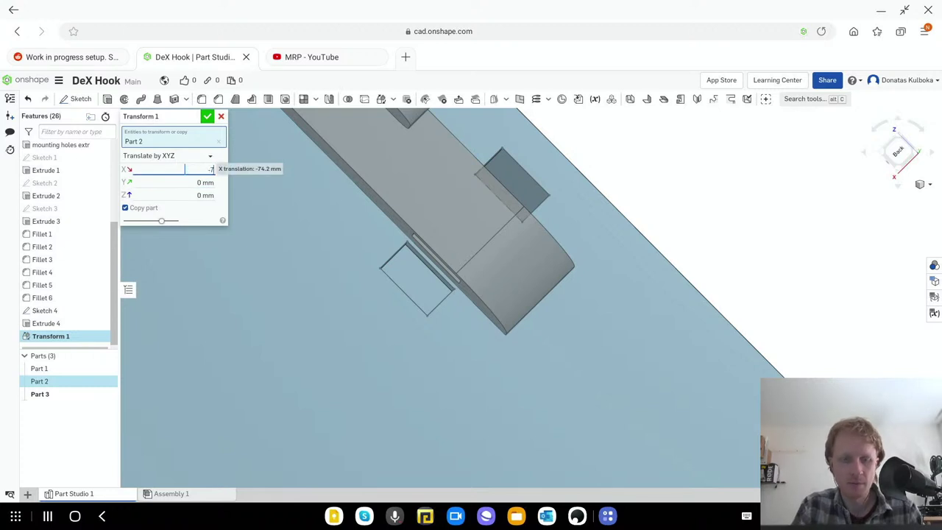
pyautogui.press('Tab')
pyautogui.moveTo(355, 252); pyautogui.dragTo(305, 185, button='right')
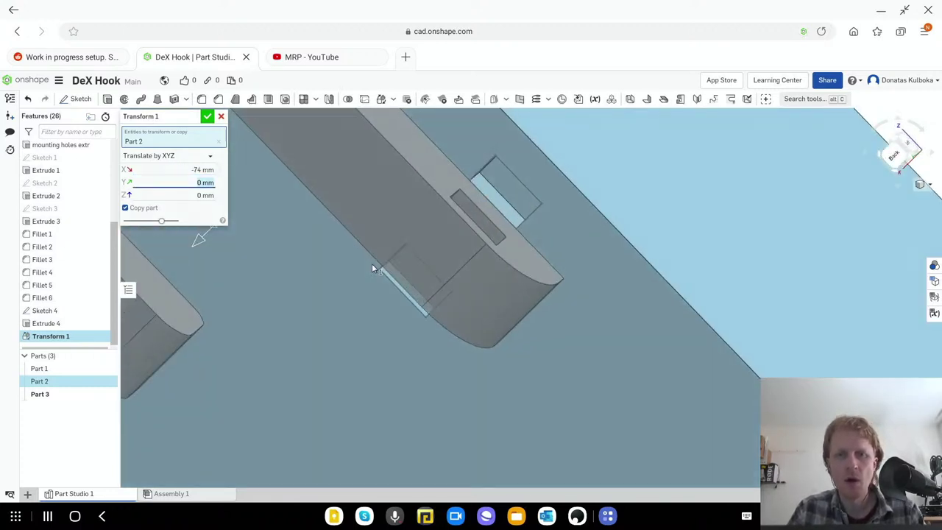
pyautogui.click(208, 116)
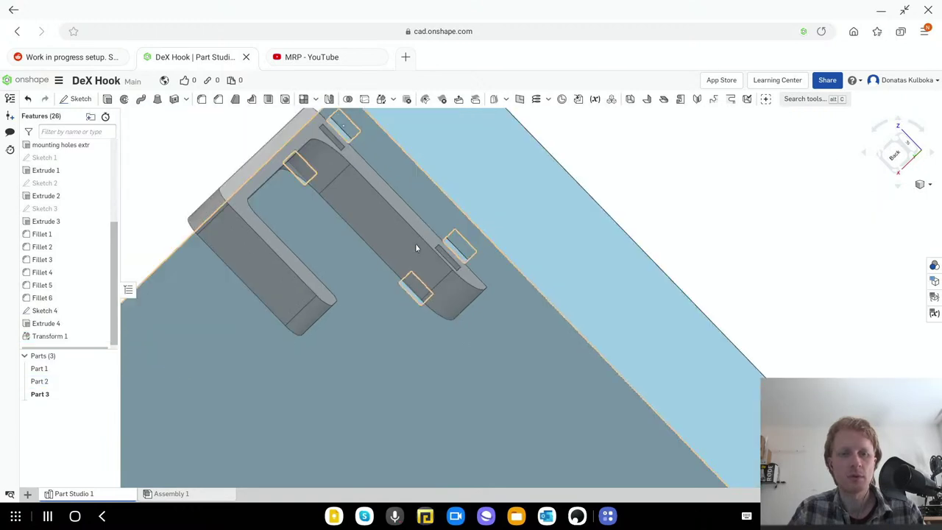
pyautogui.moveTo(414, 243); pyautogui.dragTo(406, 252, button='right')
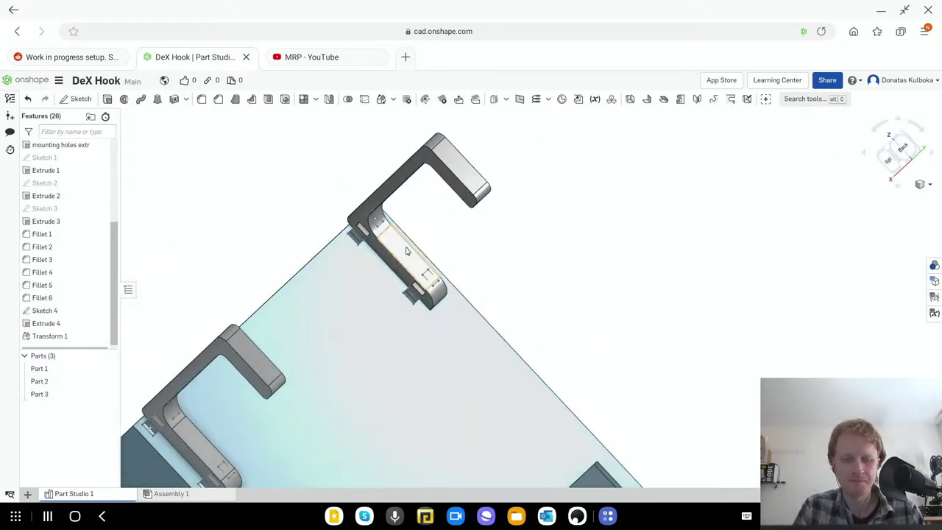
pyautogui.hotkey('shift', '7')
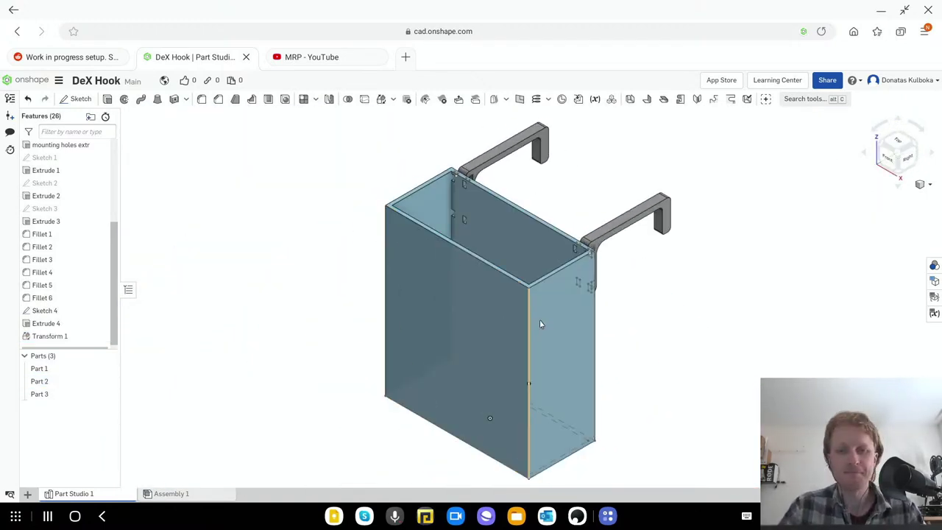
pyautogui.moveTo(542, 324)
pyautogui.mouseDown(button='right')
pyautogui.moveTo(454, 343)
pyautogui.moveTo(494, 329)
pyautogui.moveTo(450, 322)
pyautogui.moveTo(383, 336)
pyautogui.moveTo(380, 350)
pyautogui.moveTo(405, 353)
pyautogui.moveTo(634, 321)
pyautogui.moveTo(569, 358)
pyautogui.moveTo(439, 467)
pyautogui.mouseUp(button='right')
pyautogui.moveTo(527, 397)
pyautogui.mouseDown(button='right')
pyautogui.moveTo(525, 389)
pyautogui.moveTo(691, 448)
pyautogui.moveTo(573, 457)
pyautogui.moveTo(620, 301)
pyautogui.mouseUp(button='right')
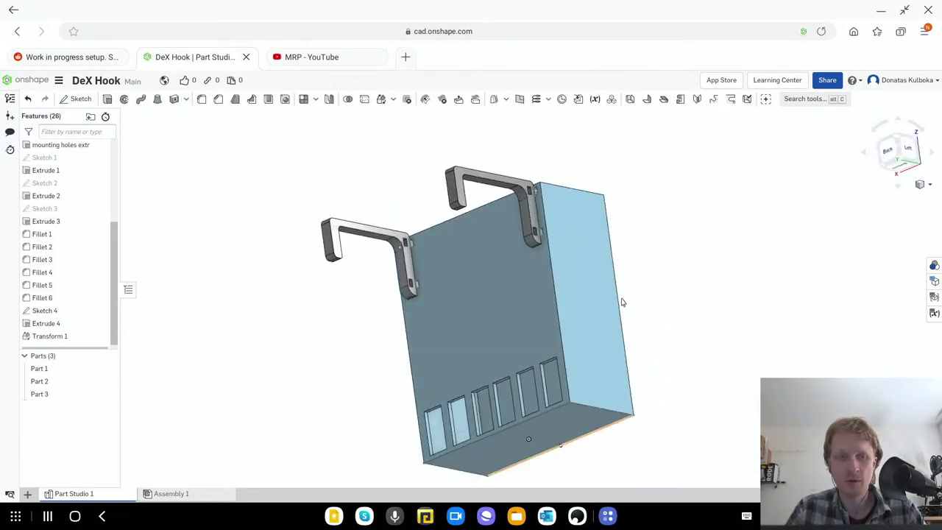
pyautogui.moveTo(40, 394)
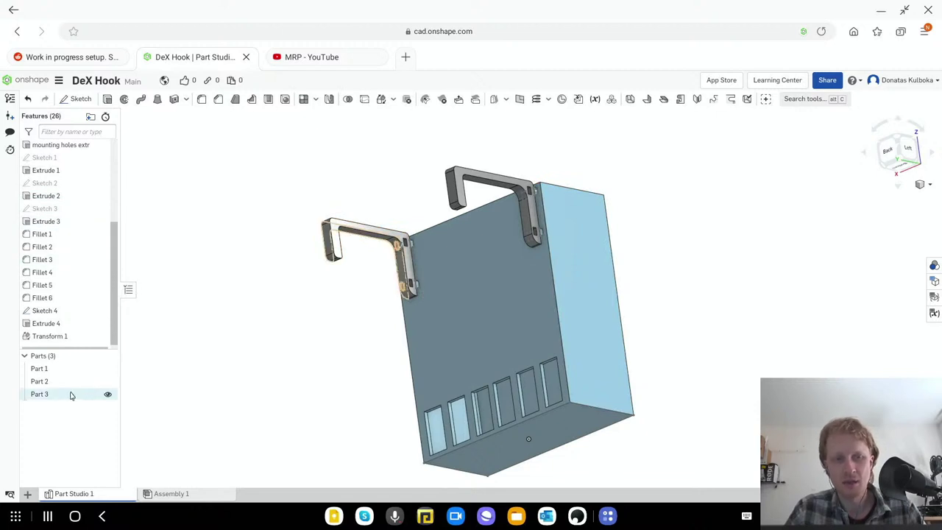
pyautogui.click(70, 384)
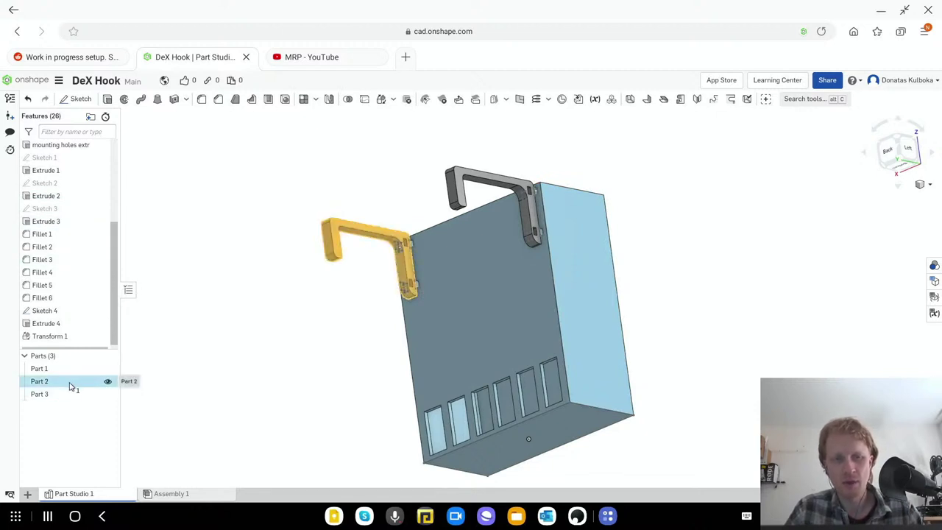
pyautogui.click(64, 388)
pyautogui.click(65, 392)
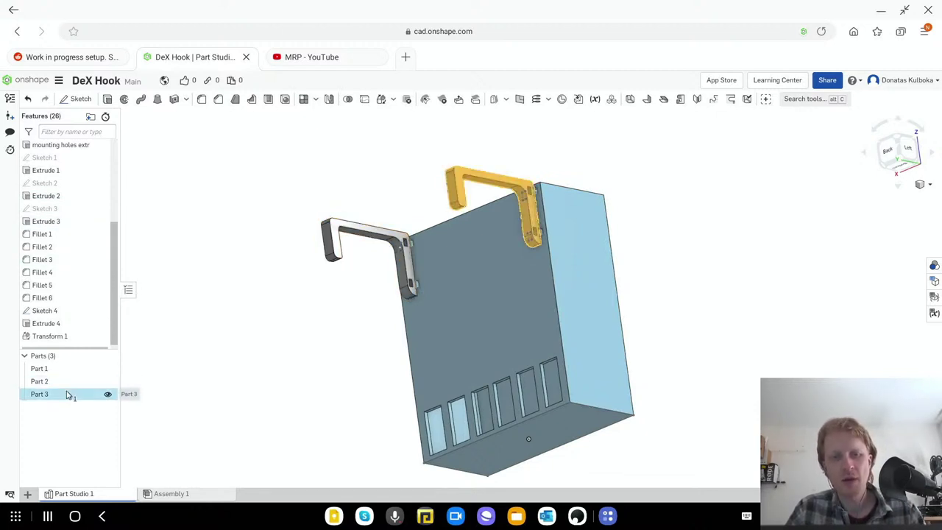
pyautogui.click(242, 361)
# - Rename Part 3 to 'COPY part'
pyautogui.rightClick(47, 396)
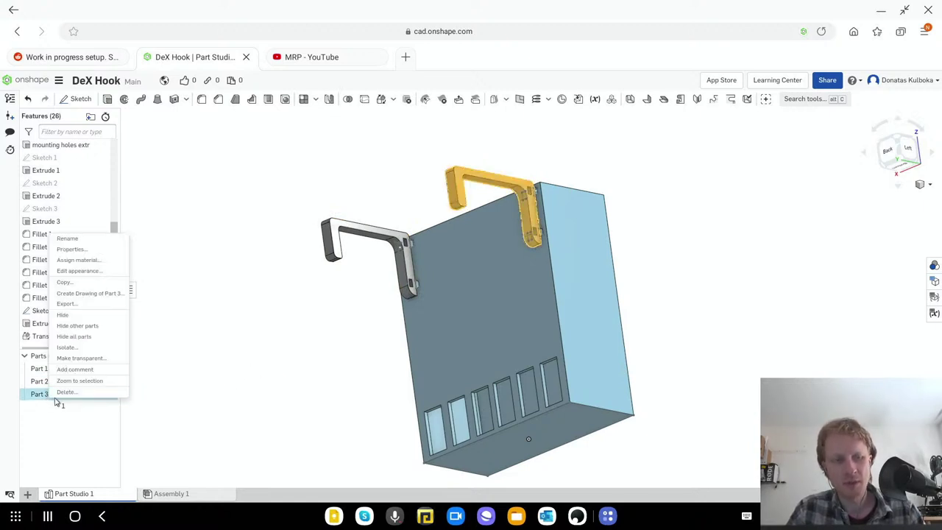
pyautogui.click(77, 241)
pyautogui.write('COPY')
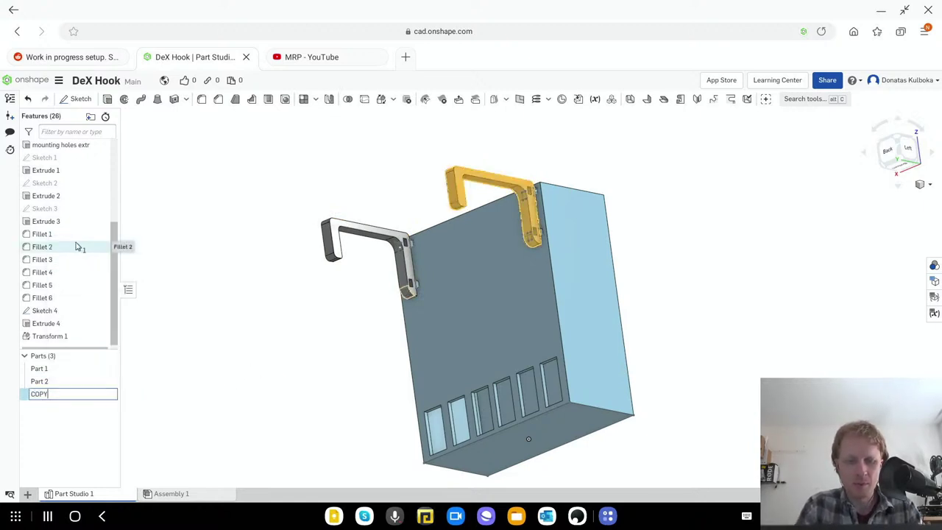
pyautogui.write('part')
pyautogui.press('Return')
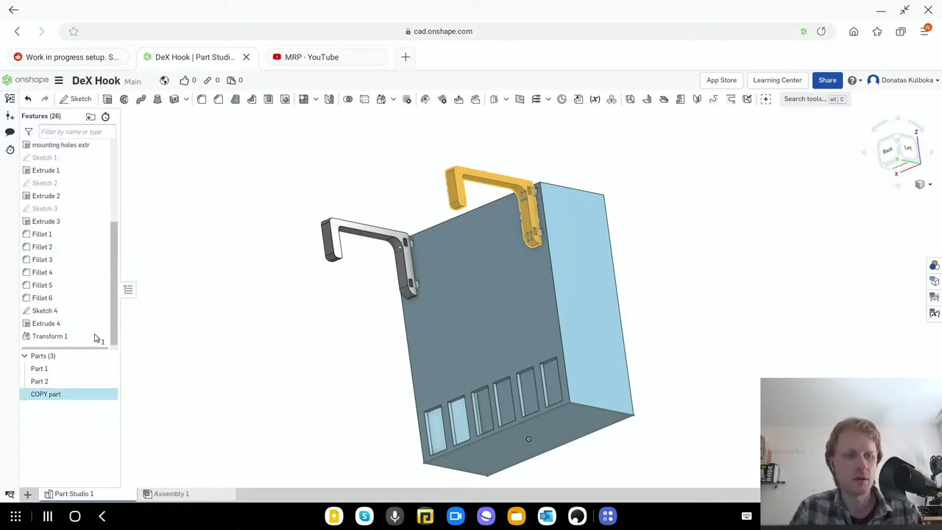
# - Rename Part 2 to Hook_adapter
pyautogui.rightClick(53, 381)
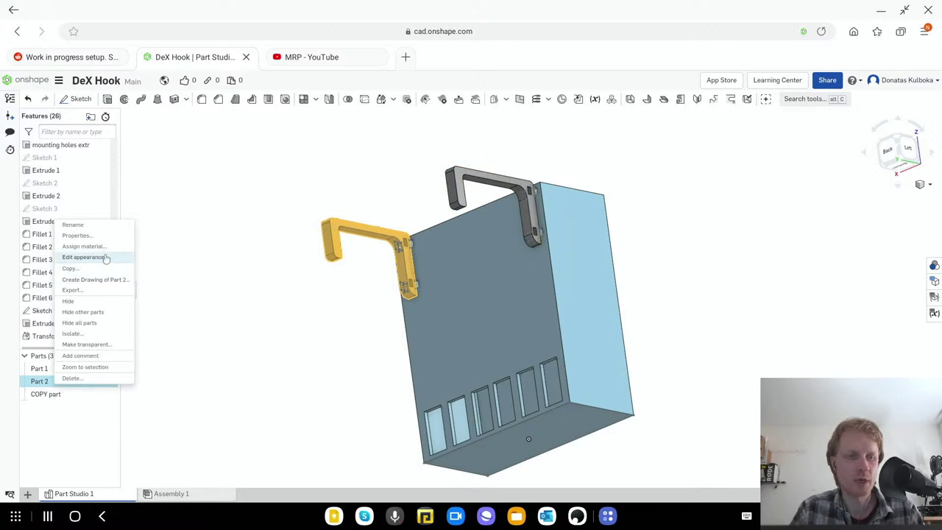
pyautogui.click(93, 225)
pyautogui.write('Hook_adapter')
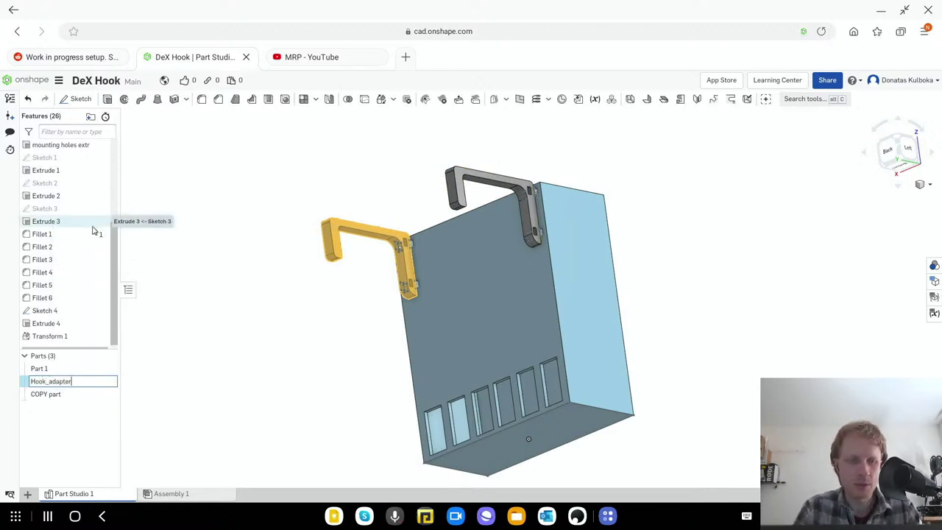
pyautogui.press('Return')
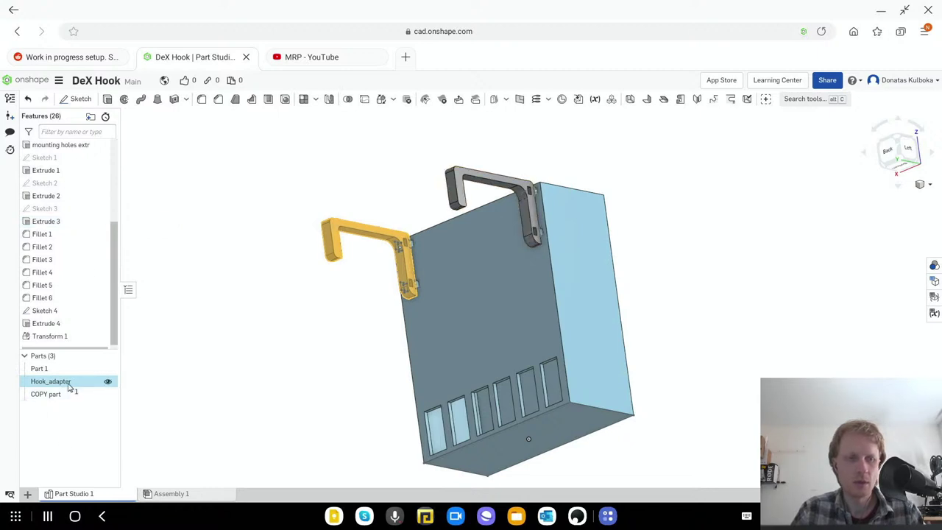
# - Rename Part 1 to main_adapter
pyautogui.rightClick(63, 373)
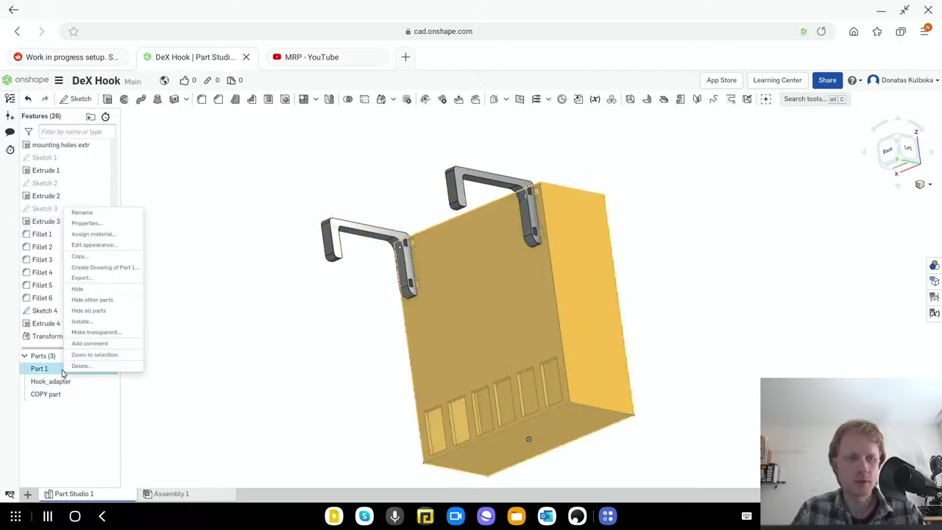
pyautogui.click(100, 212)
pyautogui.write('main_adapter')
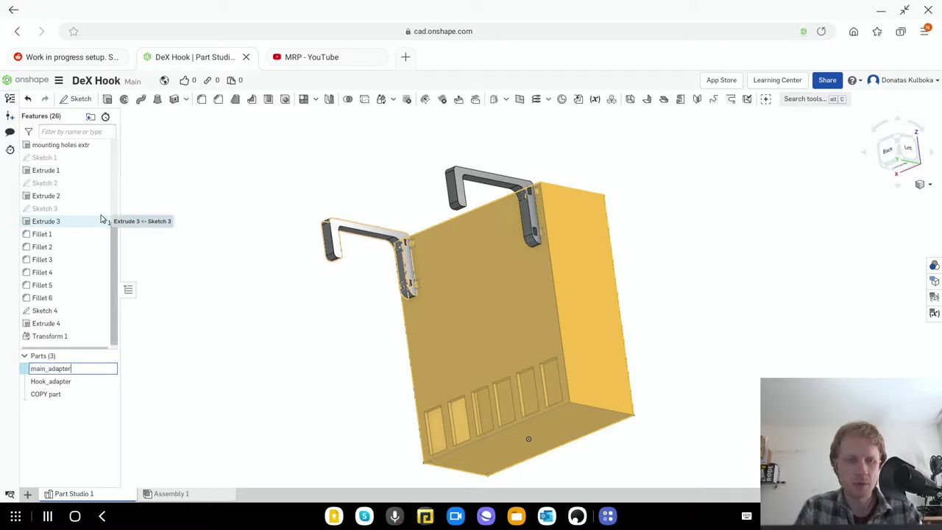
pyautogui.press('Return')
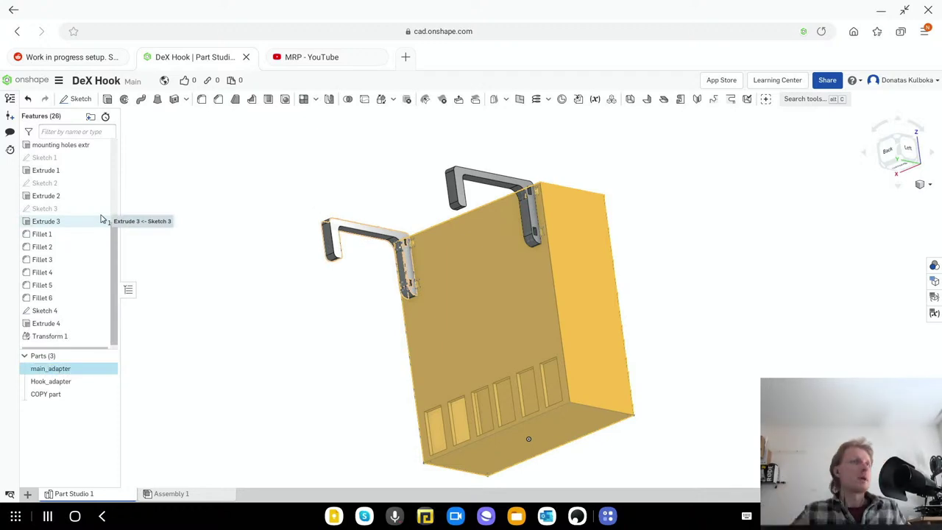
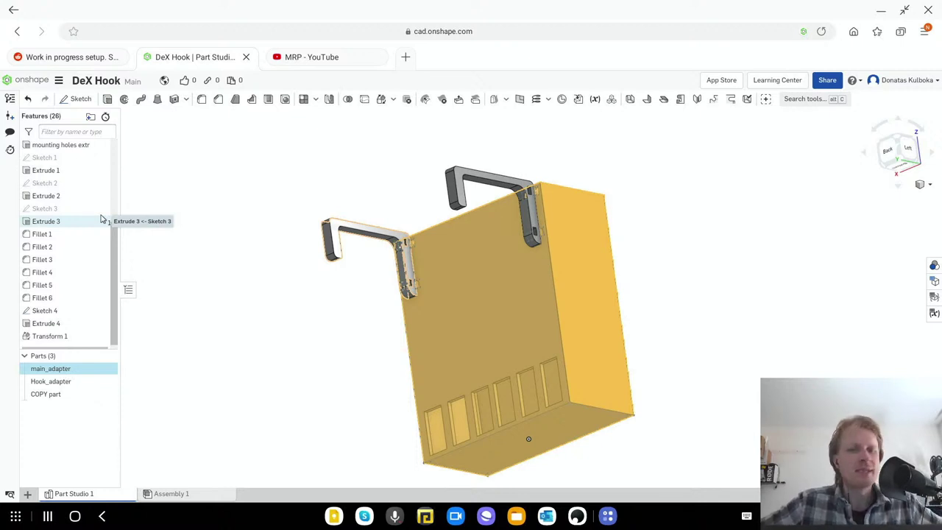
# - Pass through the YouTube tab to Reddit and close the setup post to view the r/SamsungDex feed
pyautogui.click(324, 58)
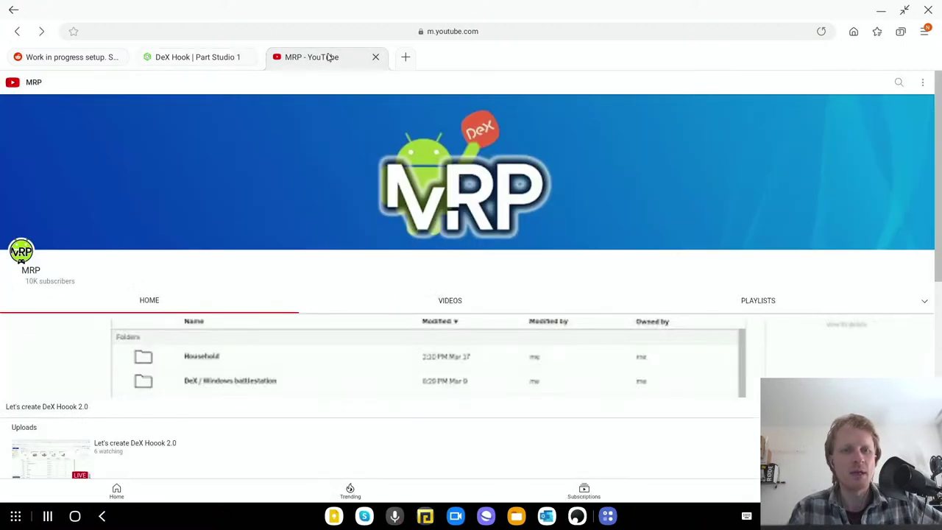
pyautogui.click(68, 58)
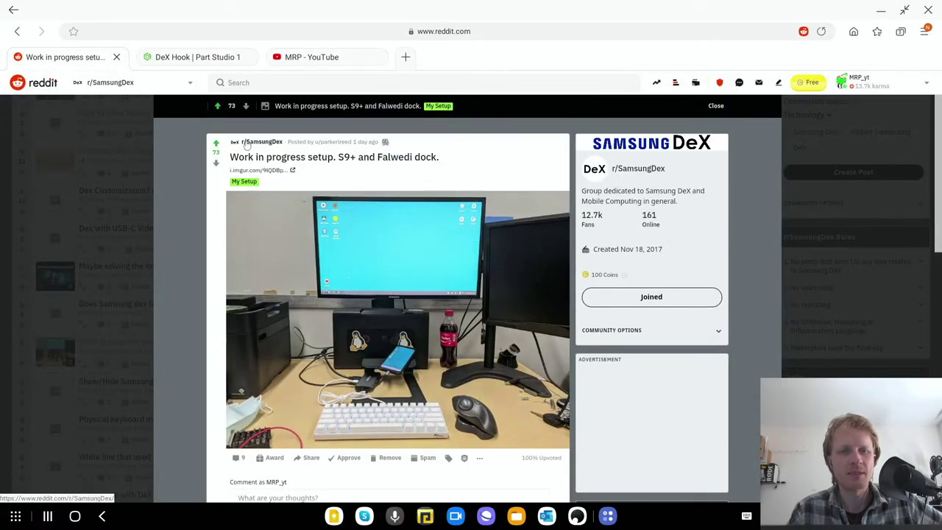
pyautogui.click(174, 137)
pyautogui.scroll(1, 435, 253)
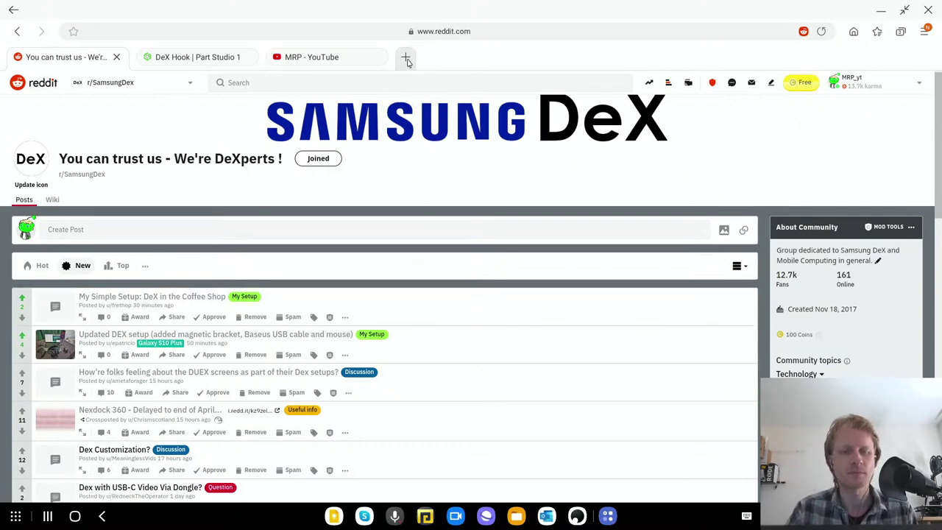
pyautogui.click(405, 85)
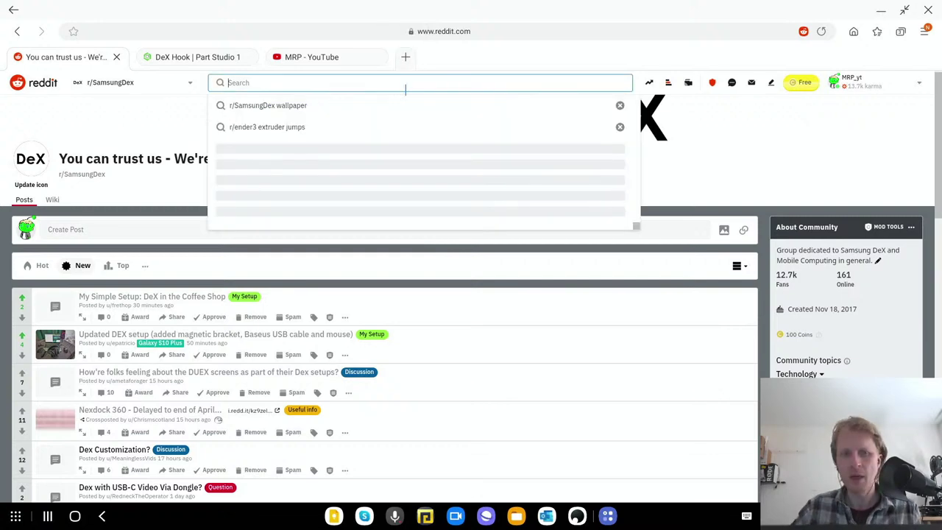
pyautogui.write('12')
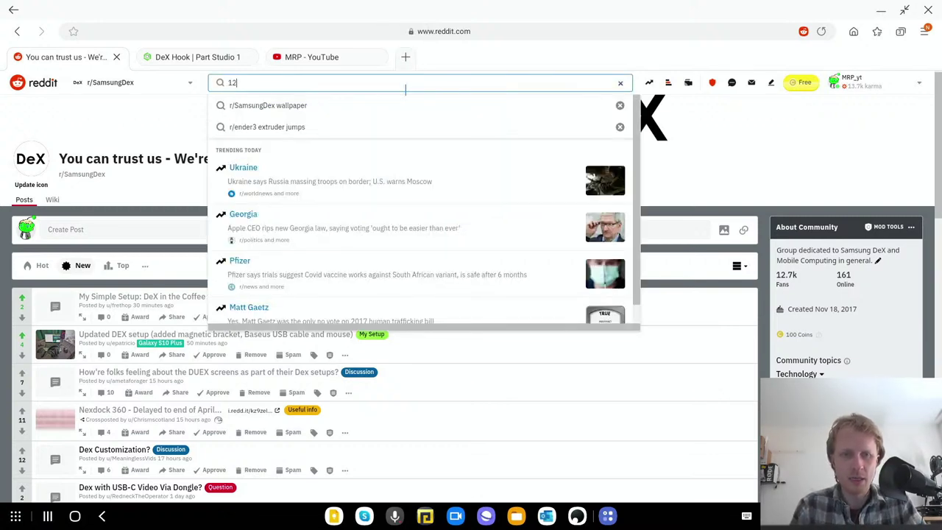
pyautogui.write('k')
pyautogui.press('Return')
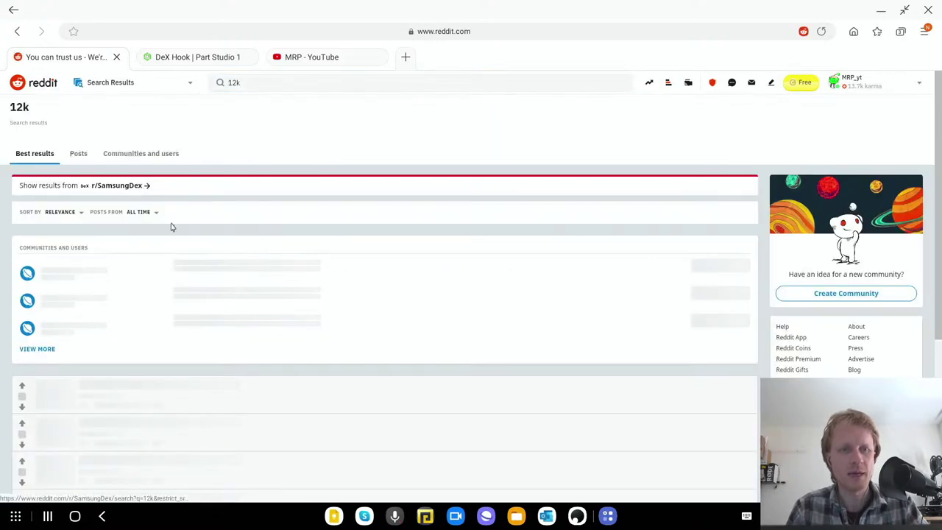
pyautogui.click(130, 185)
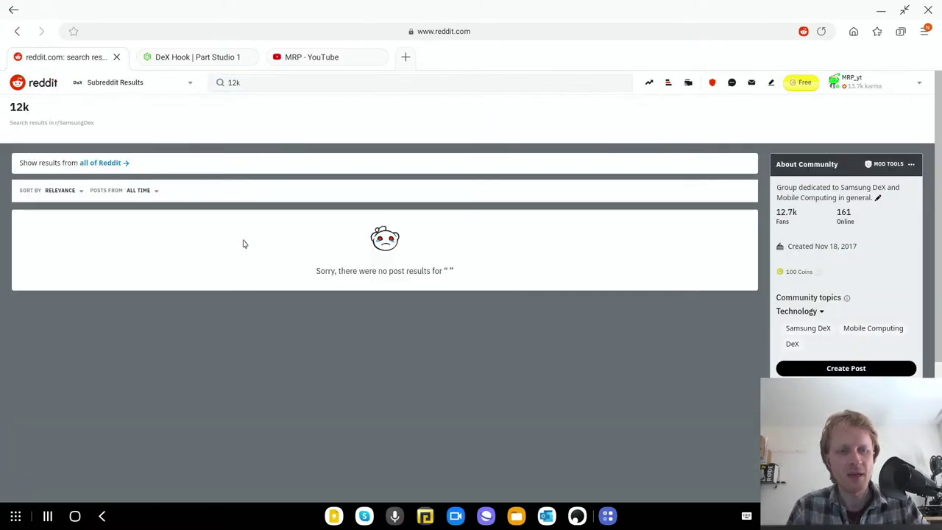
pyautogui.click(388, 83)
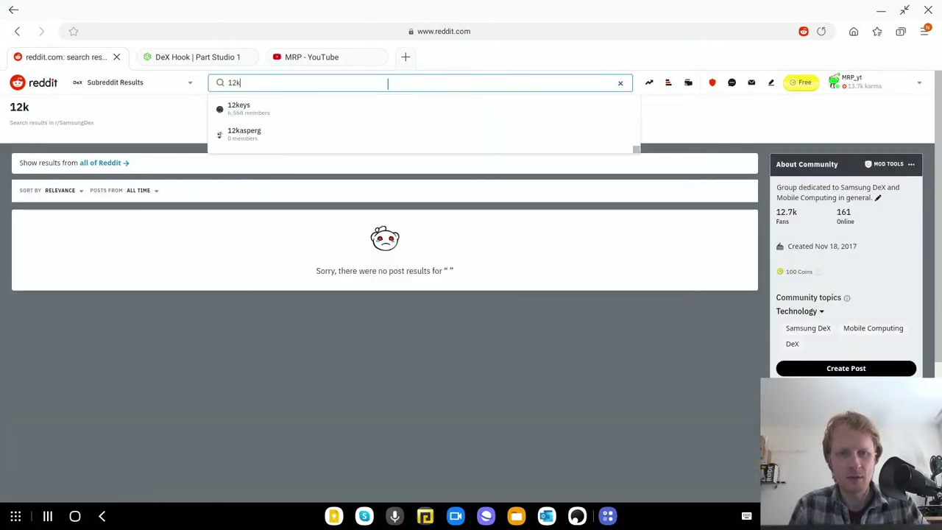
pyautogui.press('BackSpace')
pyautogui.write('000')
pyautogui.press('Return')
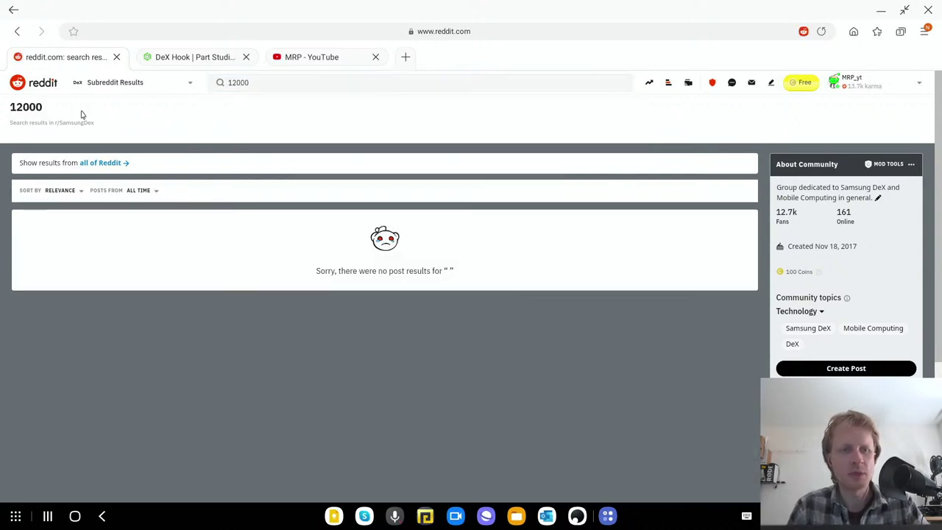
pyautogui.click(235, 87)
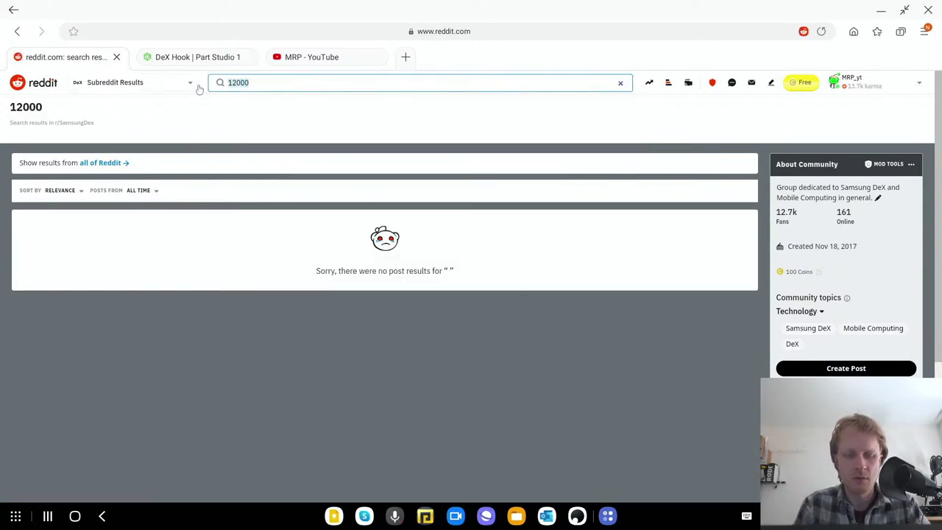
pyautogui.write('thank you')
pyautogui.press('Return')
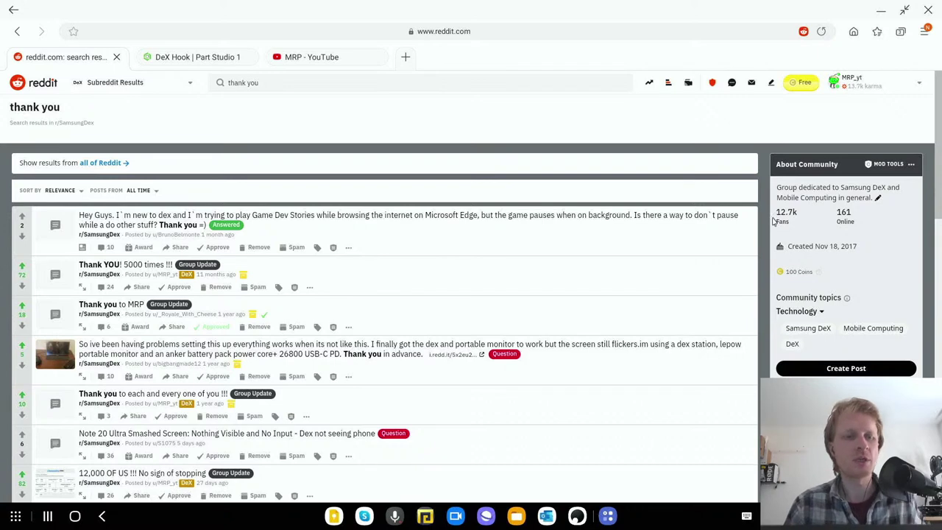
pyautogui.click(44, 83)
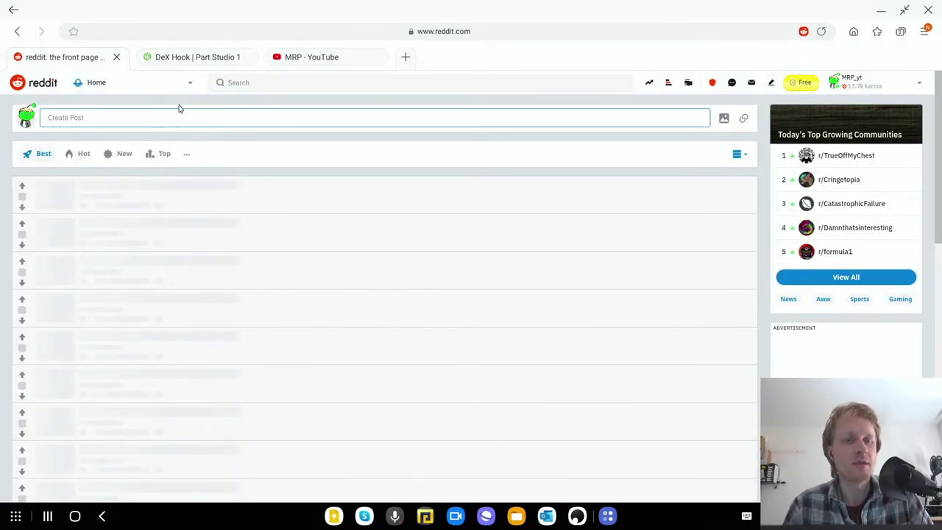
pyautogui.click(133, 82)
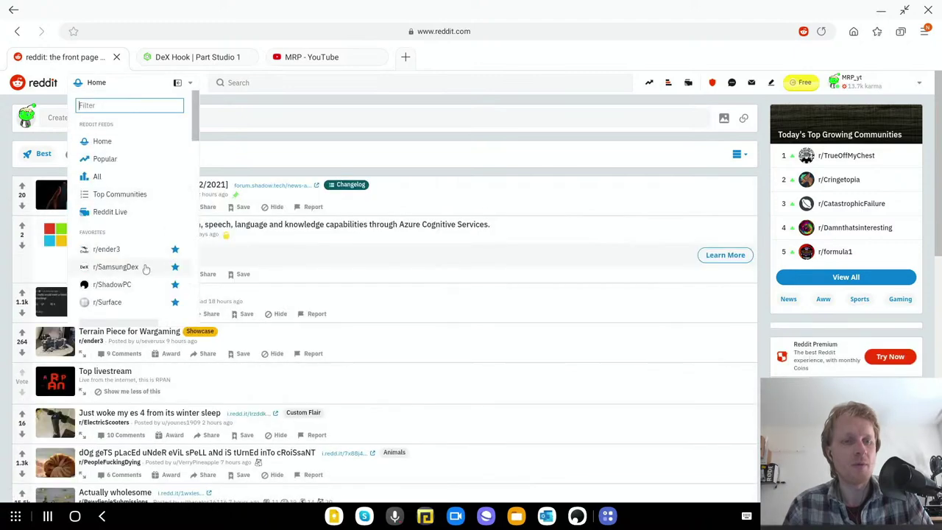
pyautogui.click(144, 267)
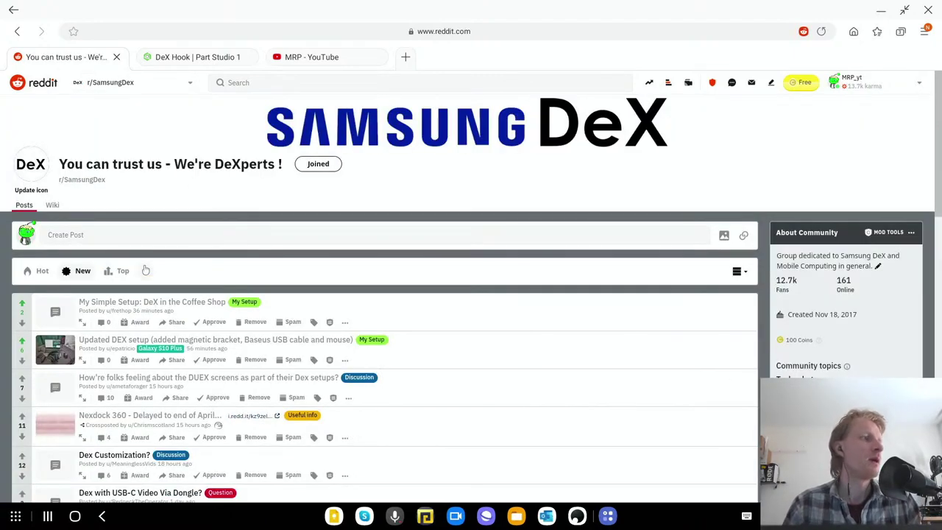